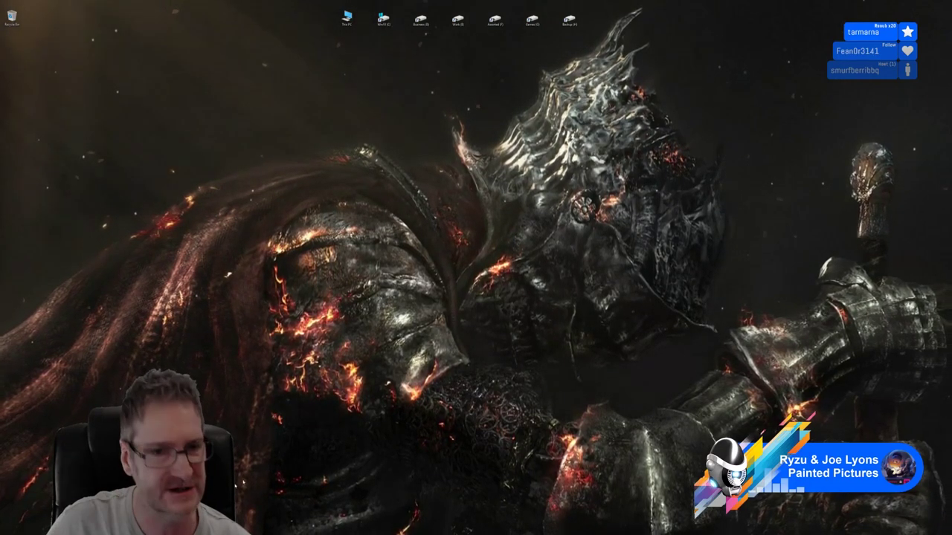
Step: Bring the browser onto this screen and open the copied image link of the van's front
left_click_drag(951, 99, 258, 85)
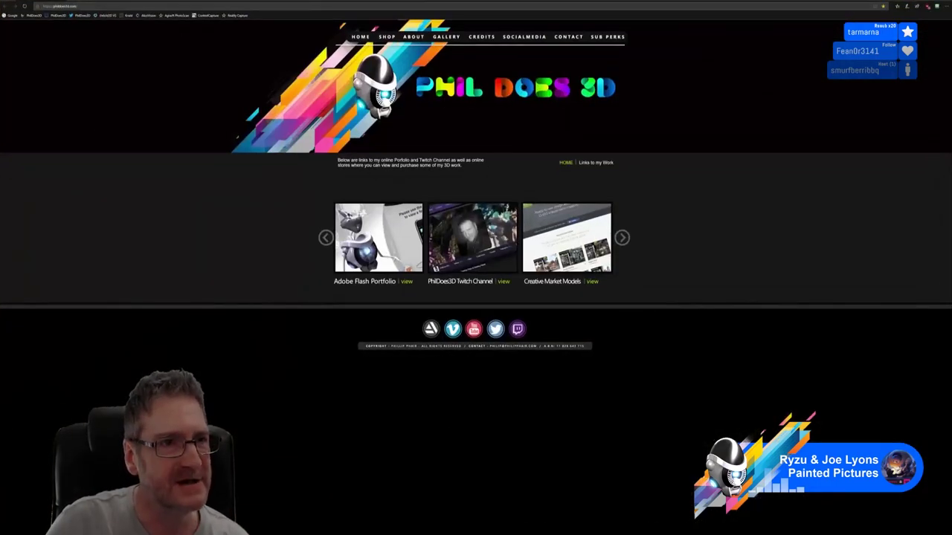
key("ctrl+l")
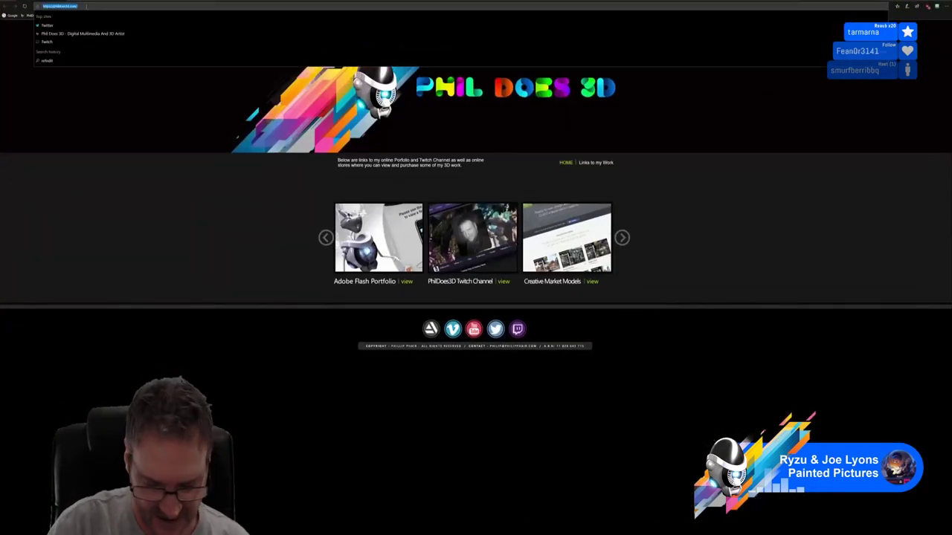
key("ctrl+v")
key("Return")
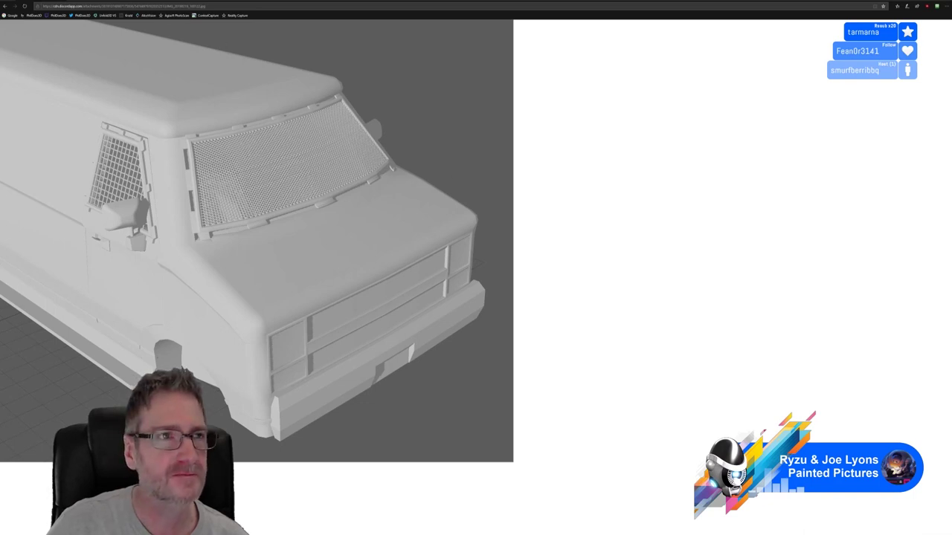
Step: Open the copied image link of the van's side window mesh in a new tab
key("ctrl+t")
key("ctrl+v")
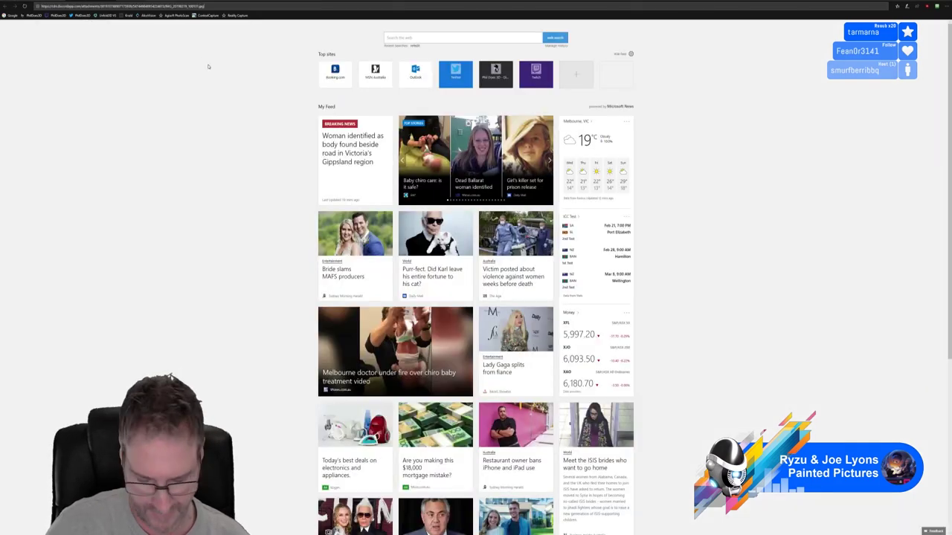
key("Return")
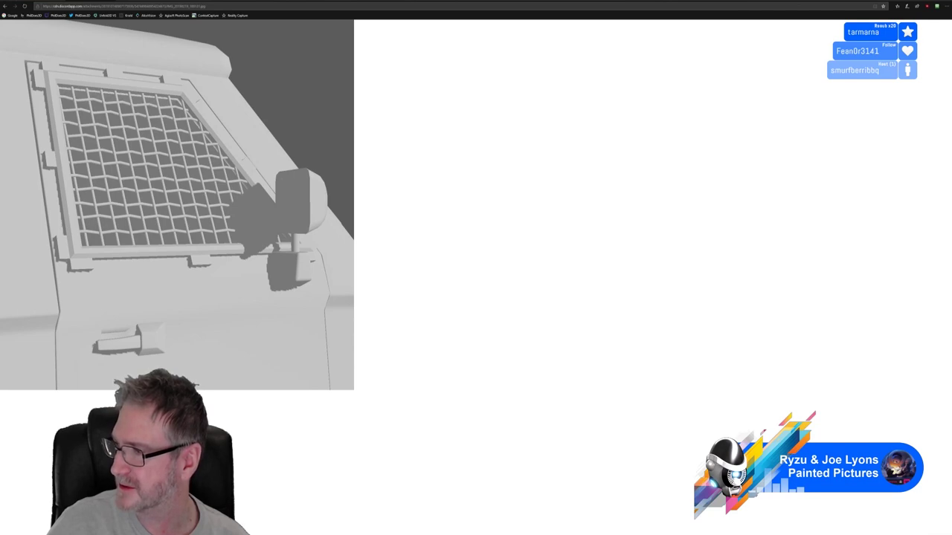
Step: Open the copied image link of the van's windscreen mesh in another new tab
left_click(119, 1)
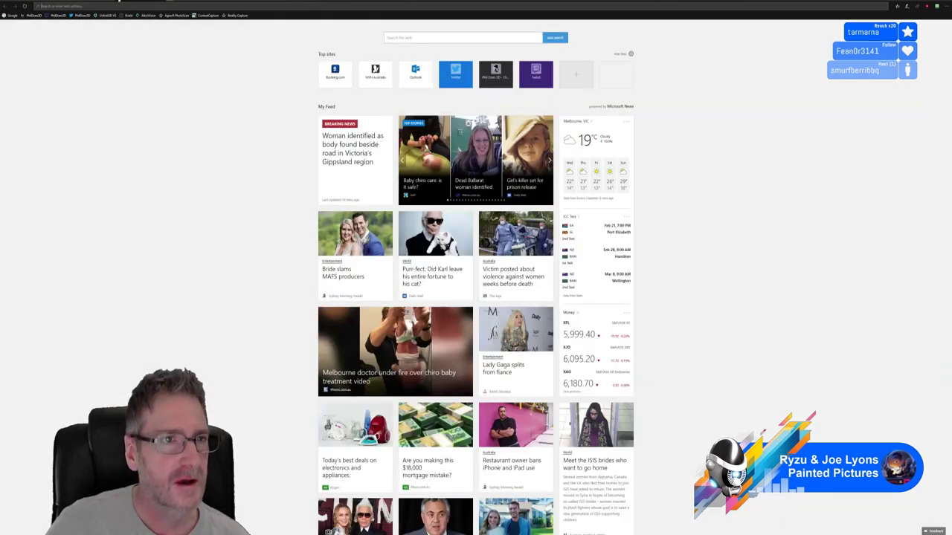
key("ctrl+v")
key("Return")
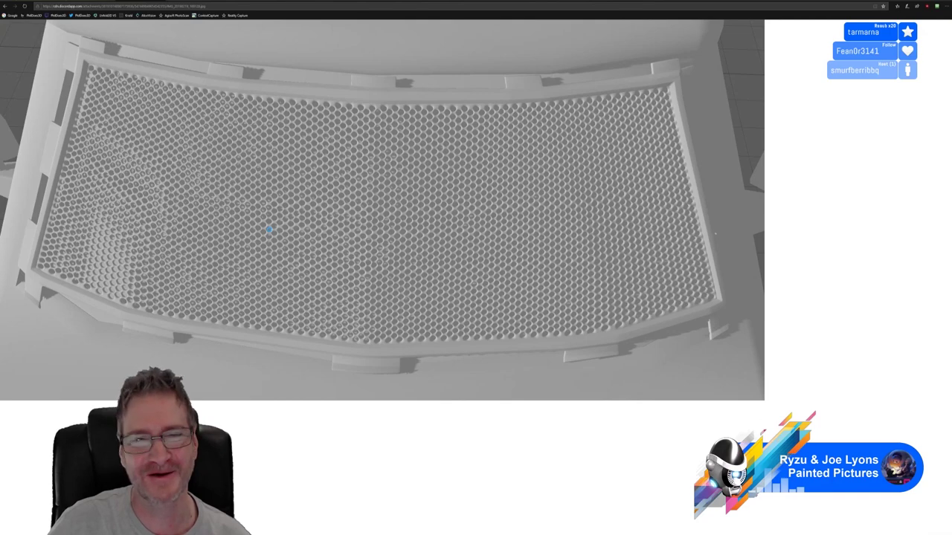
Step: Return to the full van image, then open the copied link of the cartoon character render in a new tab
left_click(41, 1)
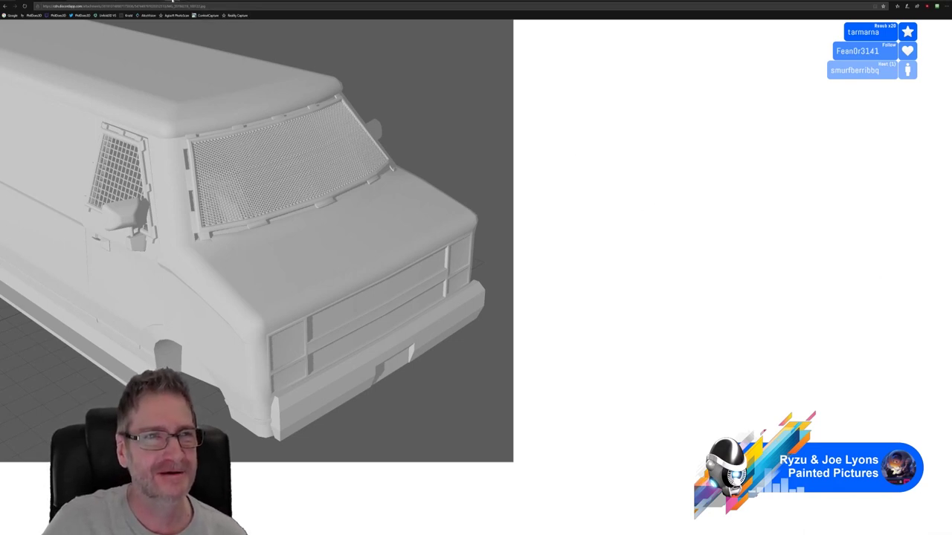
left_click(172, 1)
key("ctrl+v")
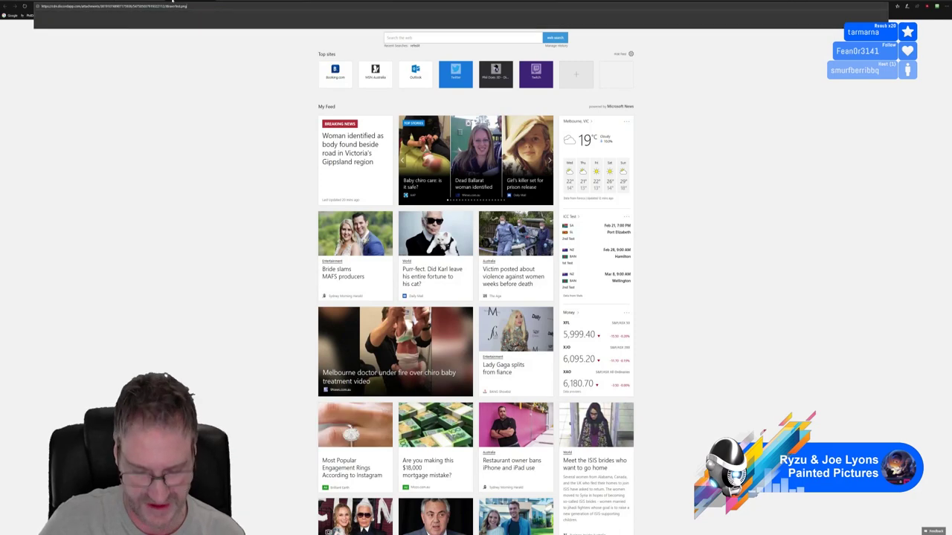
key("Return")
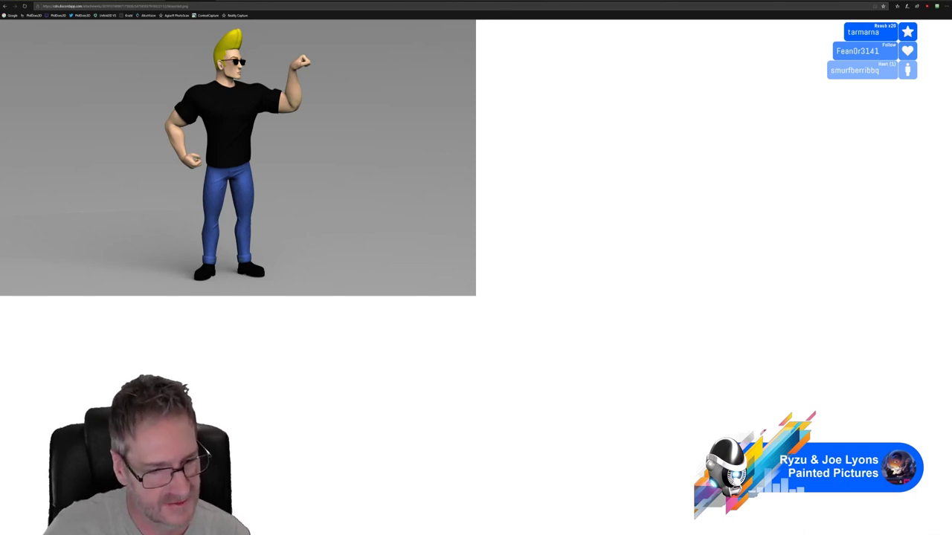
Step: Browse the Work (E:) drive through Twitch and the T-shirts folder to Design 7 Center Chibi 3, and open the balloon chibi PNG
key("super+e")
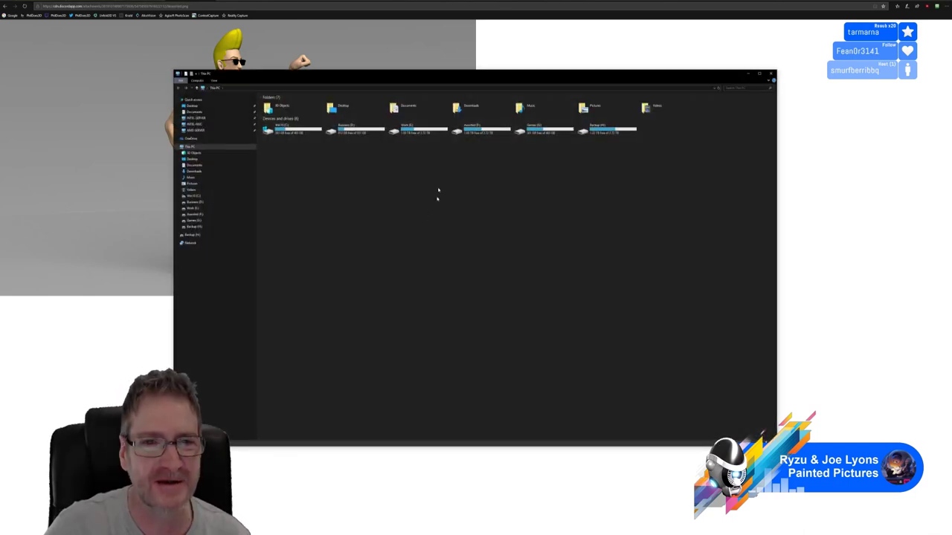
double_click(421, 133)
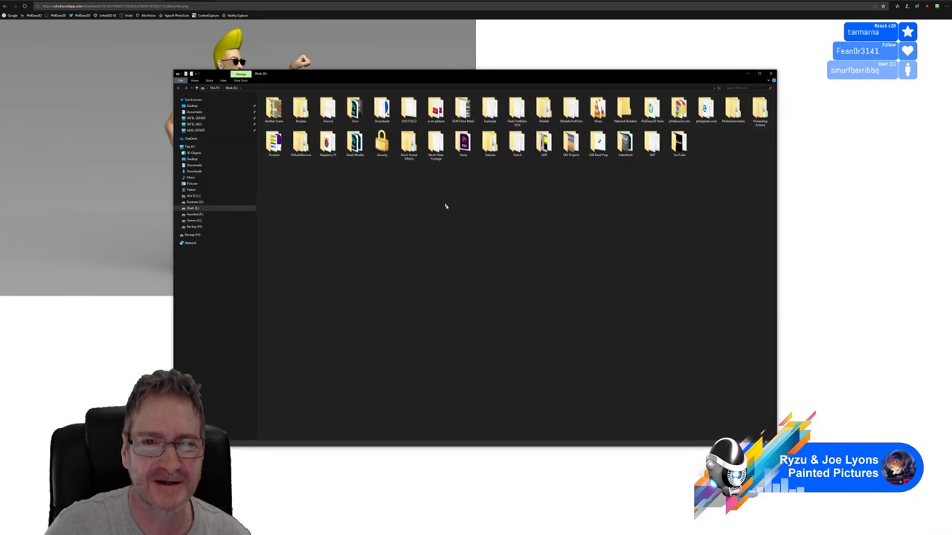
double_click(517, 143)
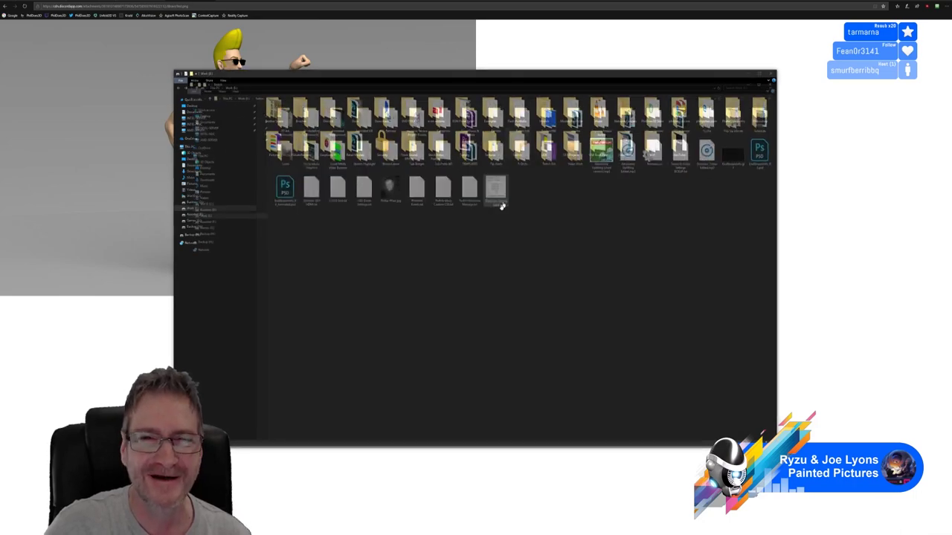
double_click(524, 149)
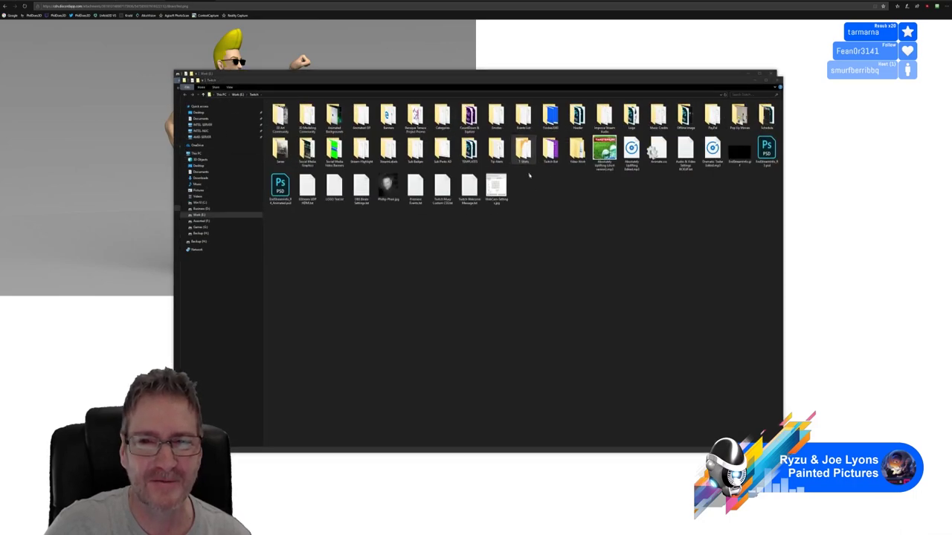
double_click(503, 122)
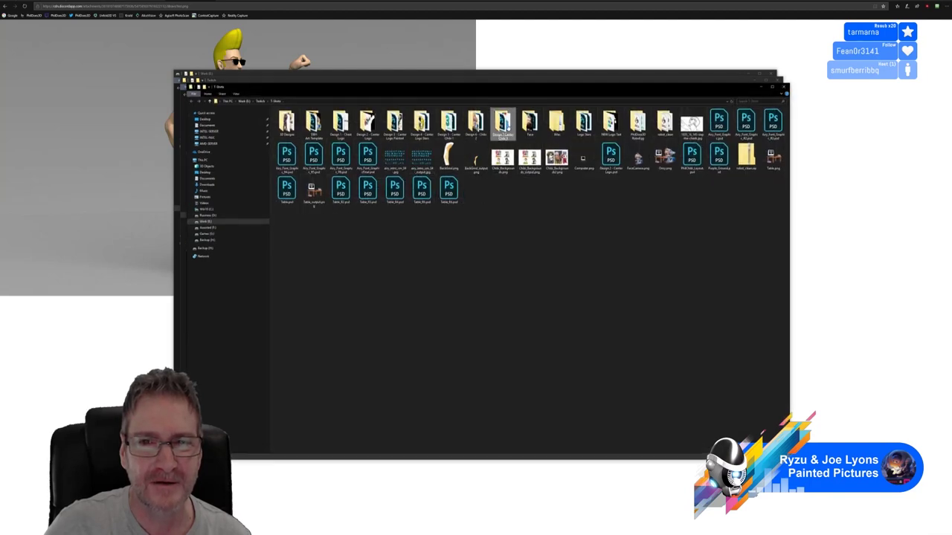
double_click(320, 131)
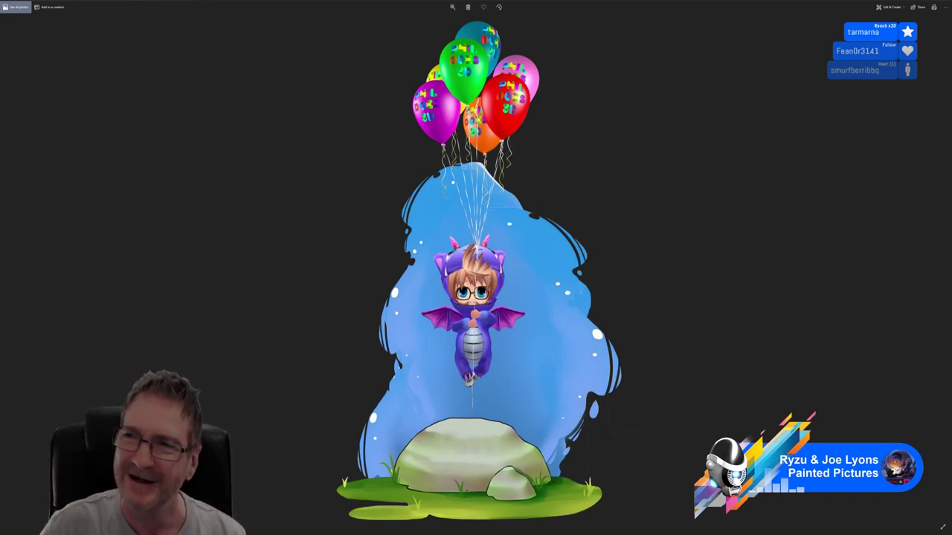
Step: Close the balloon chibi picture and all open File Explorer windows
left_click(945, 1)
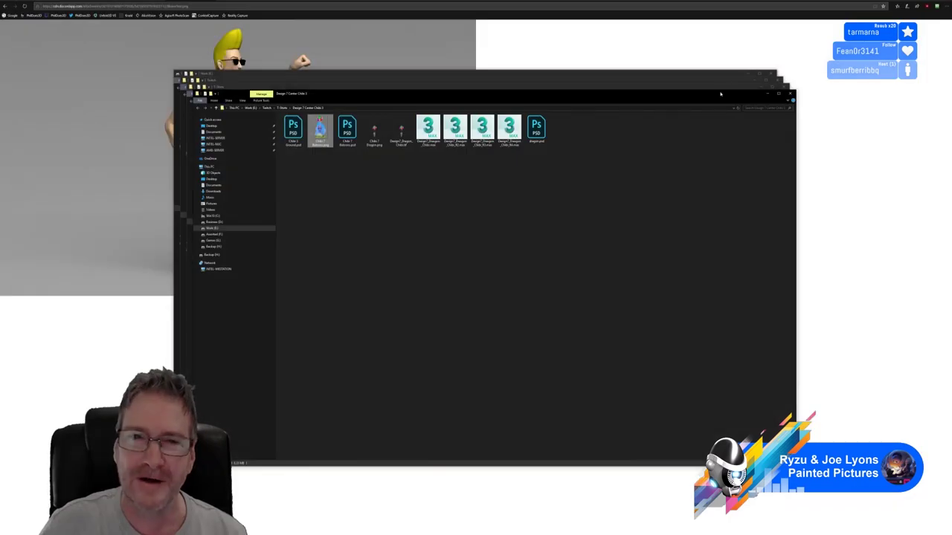
left_click(790, 93)
left_click(783, 87)
left_click(776, 81)
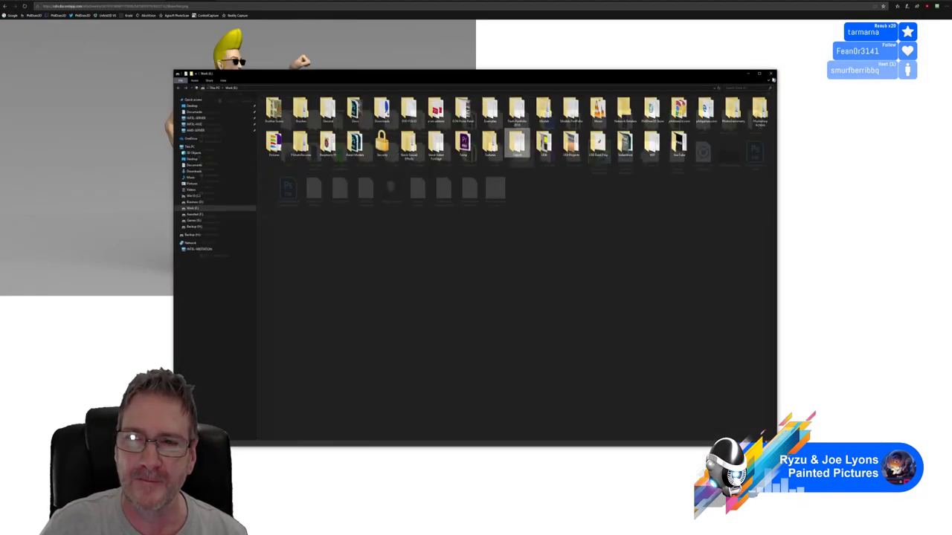
left_click(770, 74)
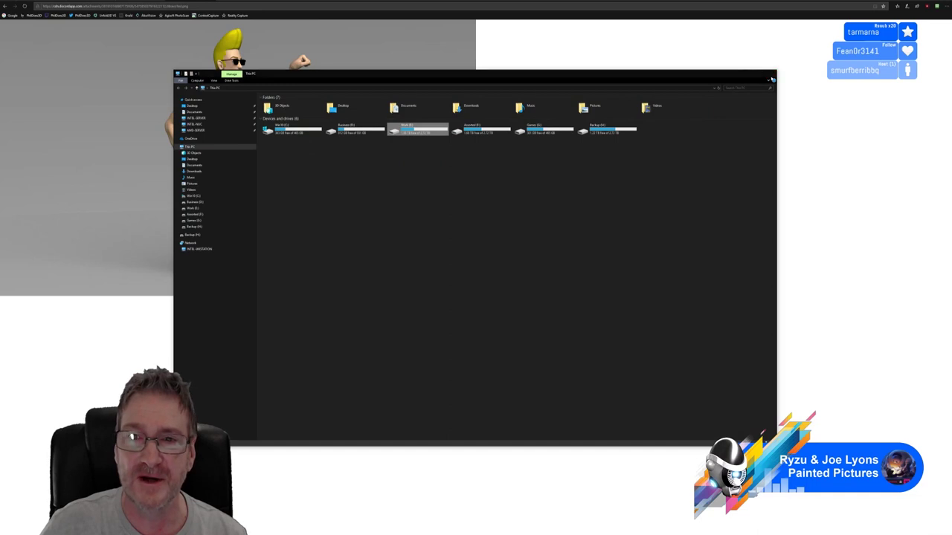
left_click(771, 74)
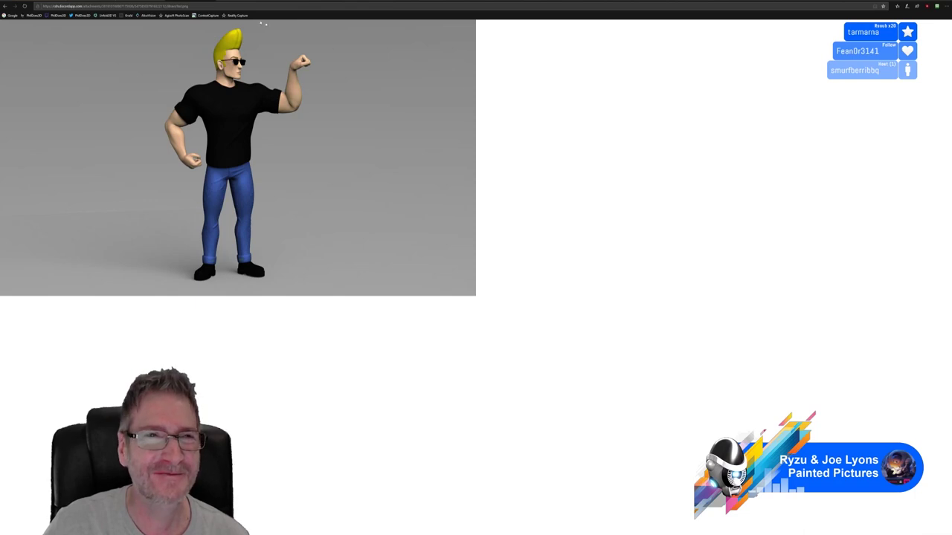
Step: Review the van and windscreen mesh images once more, then close the browser
left_click(190, 2)
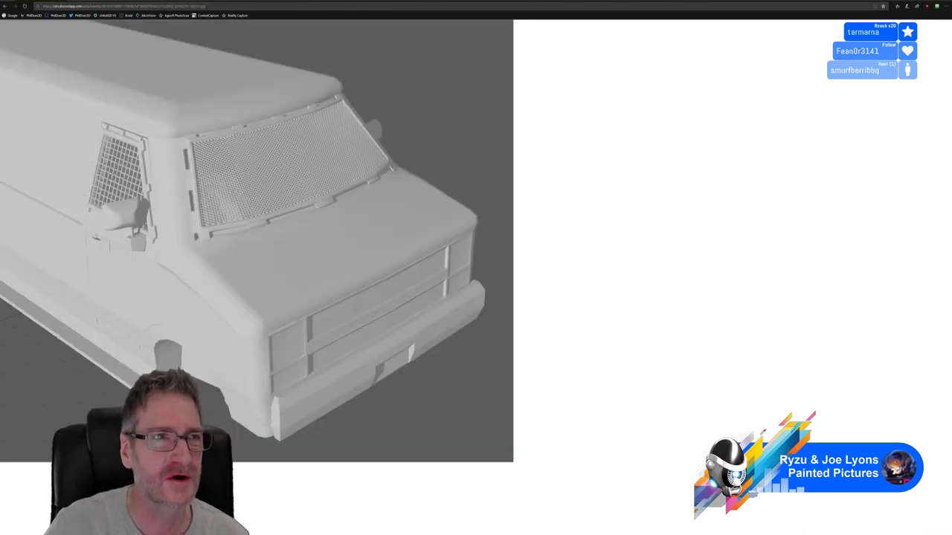
key("ctrl+Tab")
key("ctrl+Tab")
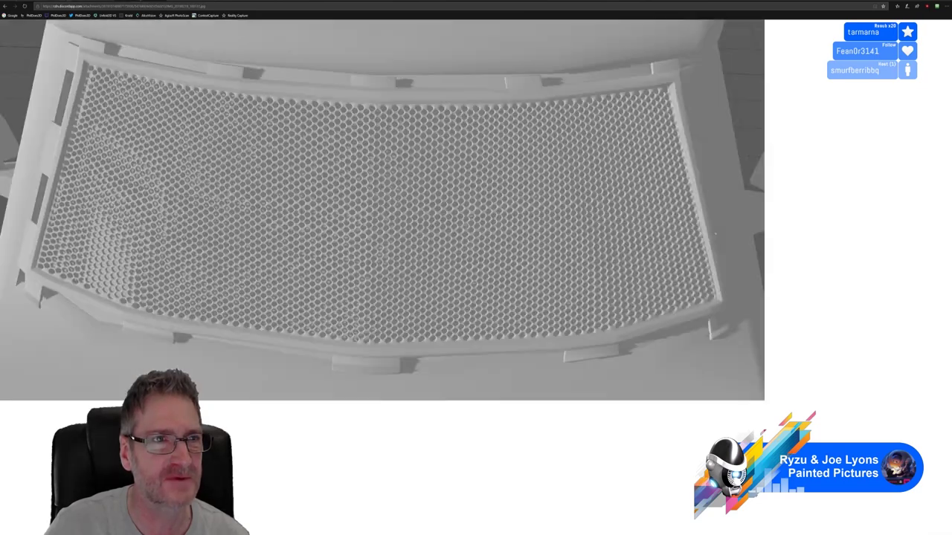
key("ctrl+Tab")
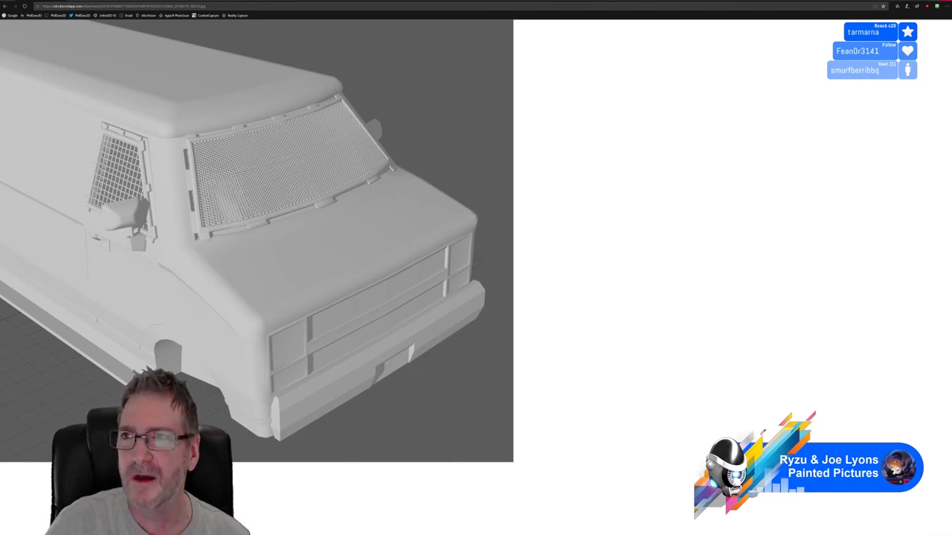
left_click(943, 2)
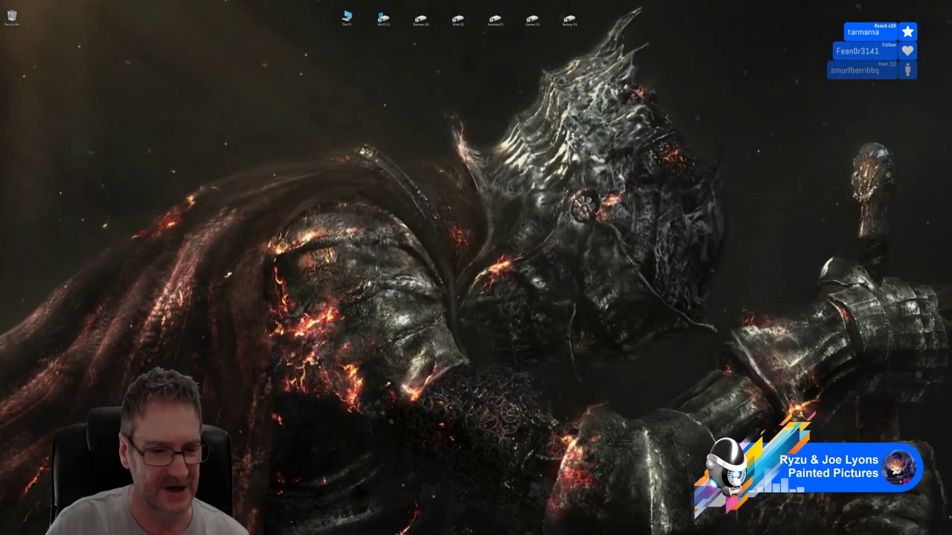
Step: Switch to 3ds Max and select the large circular terrace base beneath the domed pavilion
key("alt+Tab")
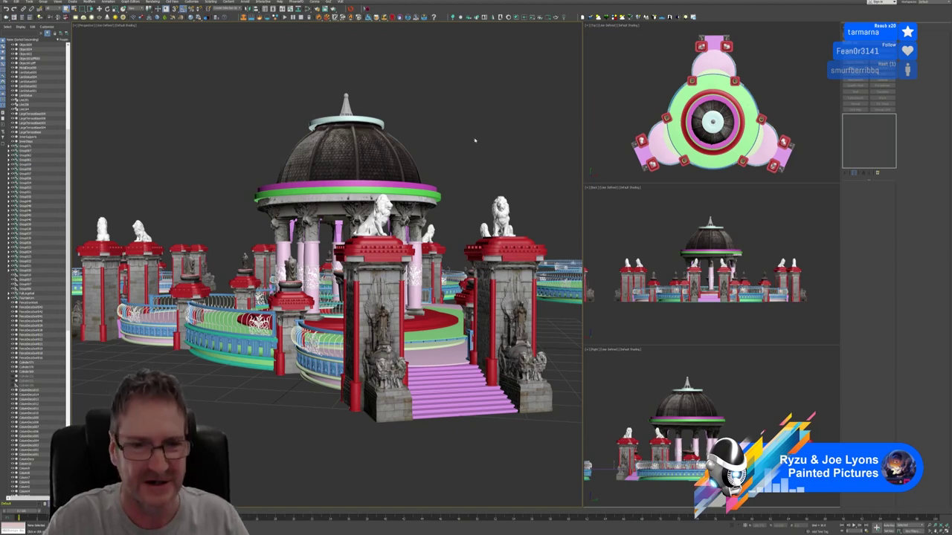
middle_click_drag(475, 145, 462, 143)
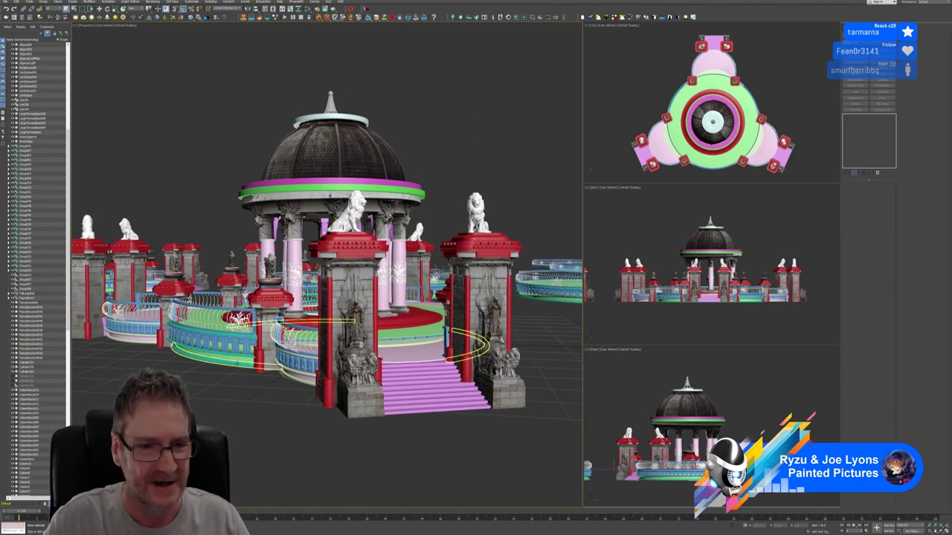
left_click(238, 326)
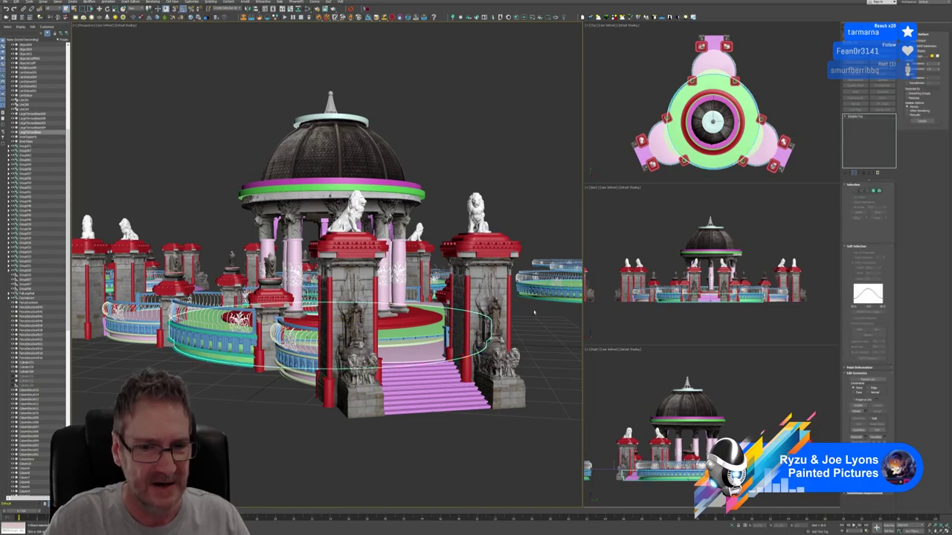
Step: Examine the domed pavilion and the row of circular terrace variants with their pillars, railings and stairs
middle_click_drag(533, 312, 259, 394, "alt")
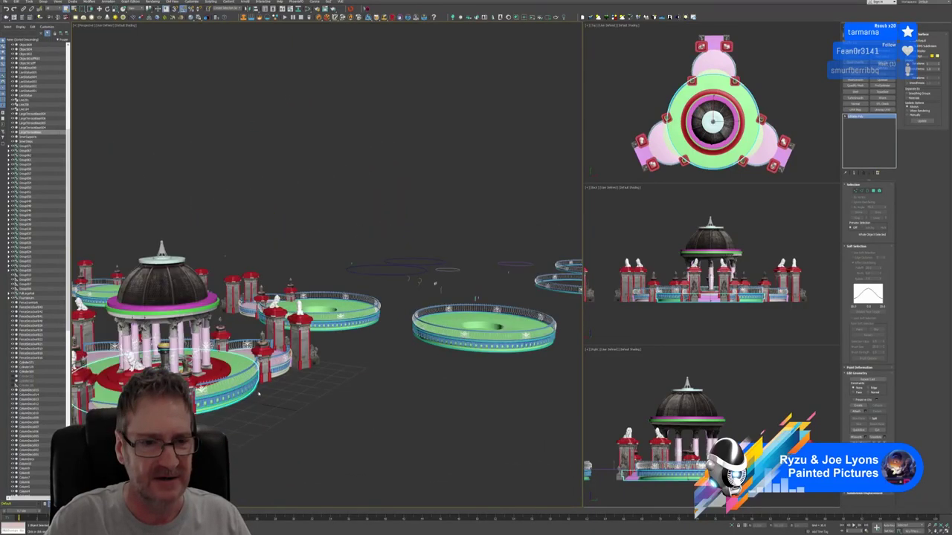
middle_click_drag(353, 374, 378, 350, "alt")
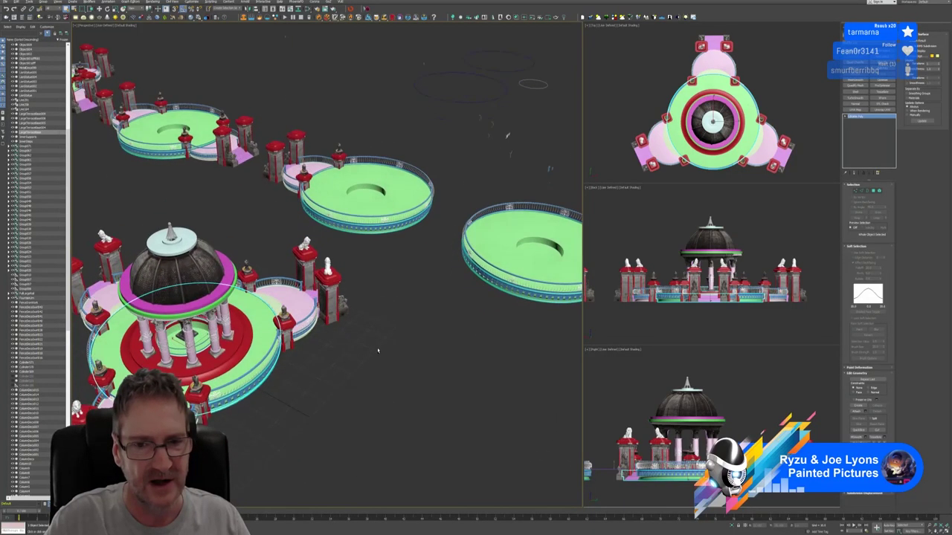
middle_click_drag(433, 305, 339, 308)
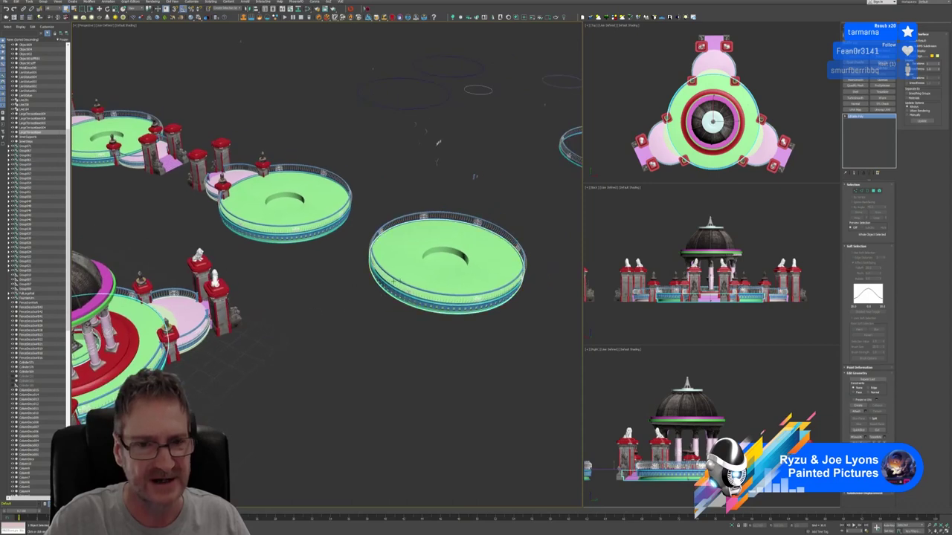
middle_click_drag(290, 278, 424, 348)
middle_click_drag(209, 260, 408, 310)
scroll(297, 242, "up", 4)
scroll(327, 223, "up", 2)
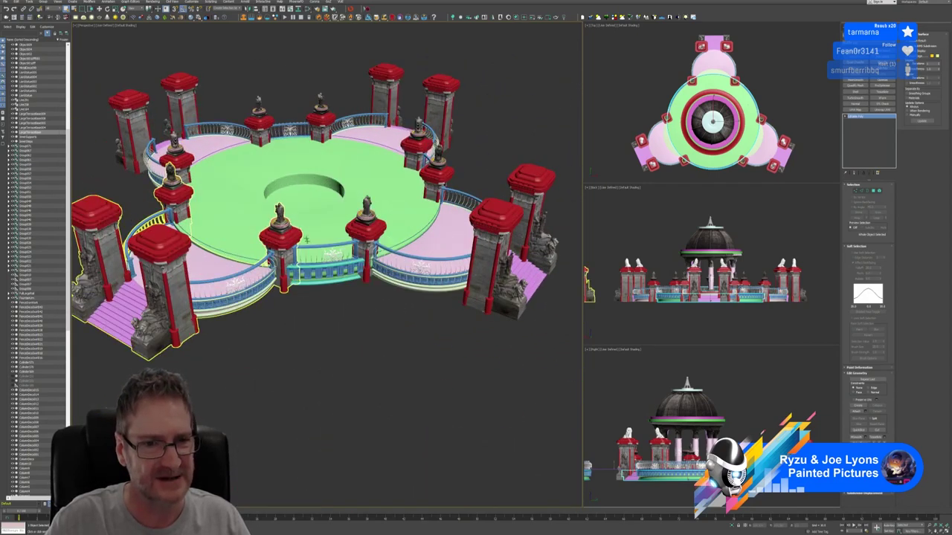
scroll(353, 297, "down", 4)
middle_click_drag(353, 297, 300, 221)
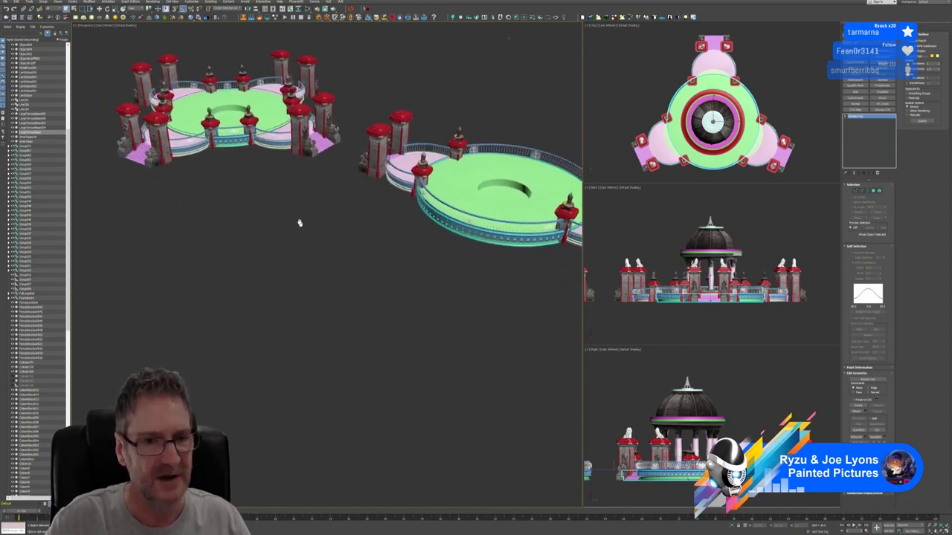
scroll(302, 234, "down", 3)
scroll(338, 283, "up", 1)
middle_click_drag(368, 368, 338, 342)
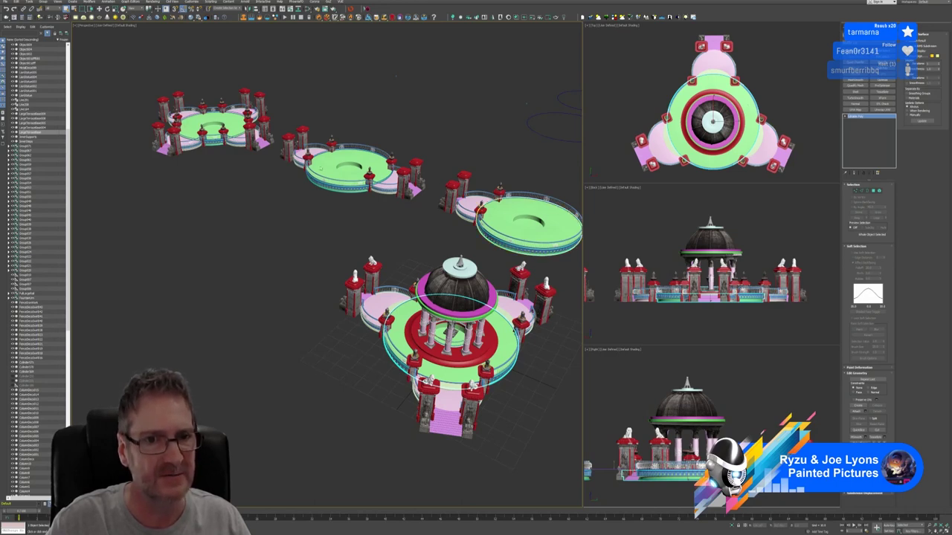
scroll(372, 186, "up", 3)
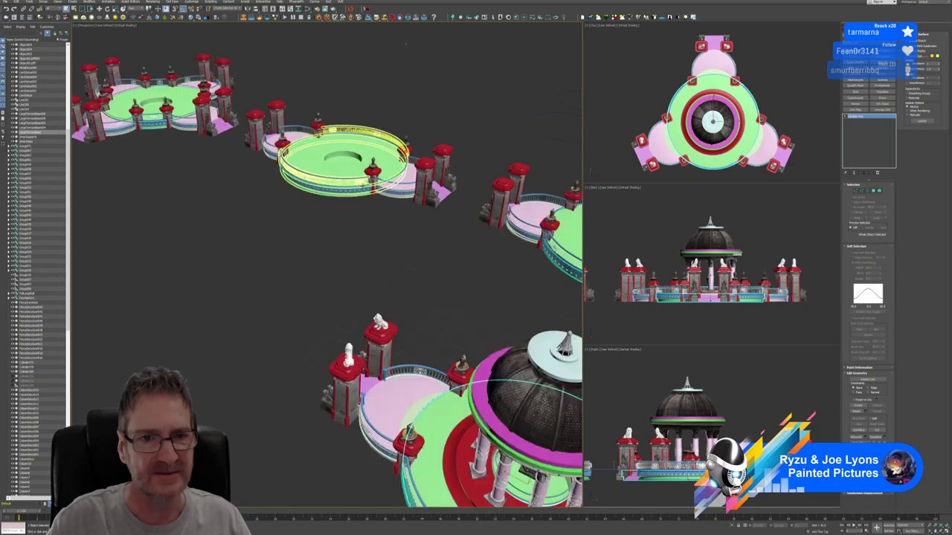
mouse_move(238, 204)
middle_mouse_down()
mouse_move(327, 250)
mouse_move(228, 192)
middle_mouse_up()
scroll(410, 231, "down", 3)
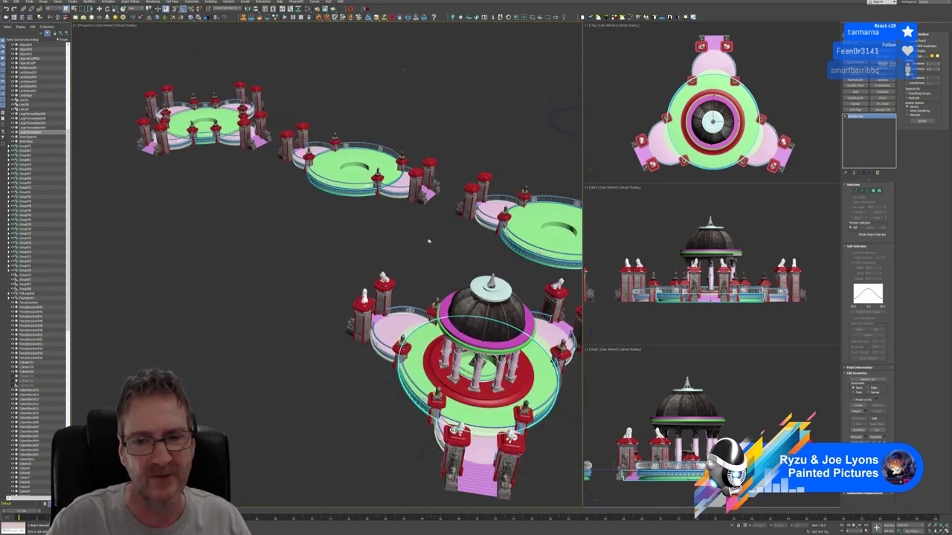
Step: Select the base of the single-entrance terrace and inspect its rim and railing where the pink side platform joins
middle_click_drag(427, 240, 223, 213)
middle_click_drag(452, 276, 382, 257)
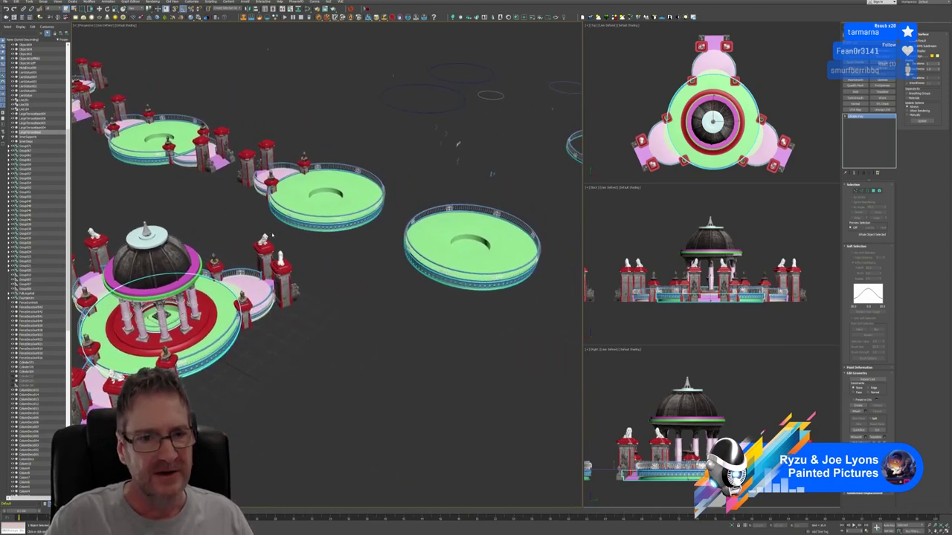
scroll(272, 235, "up", 5)
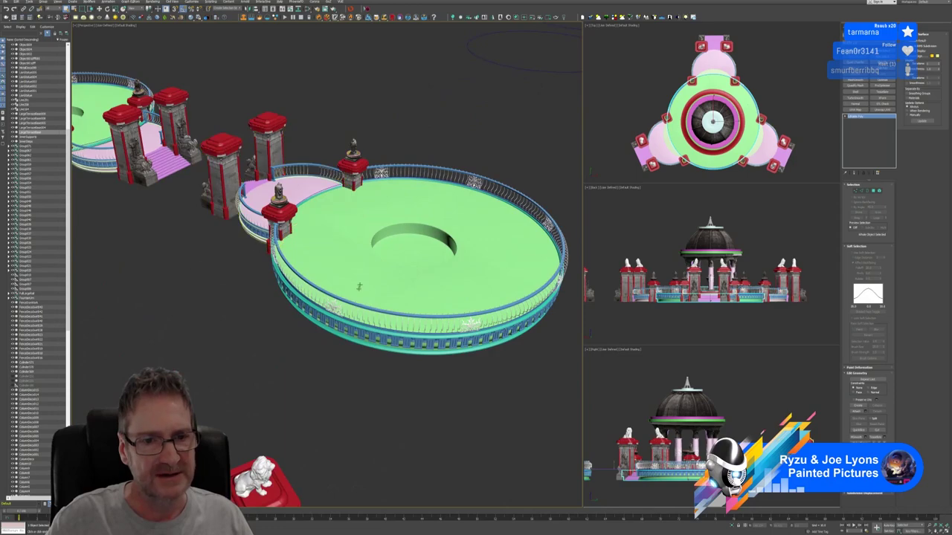
left_click(357, 266)
middle_click_drag(216, 300, 290, 290, "alt")
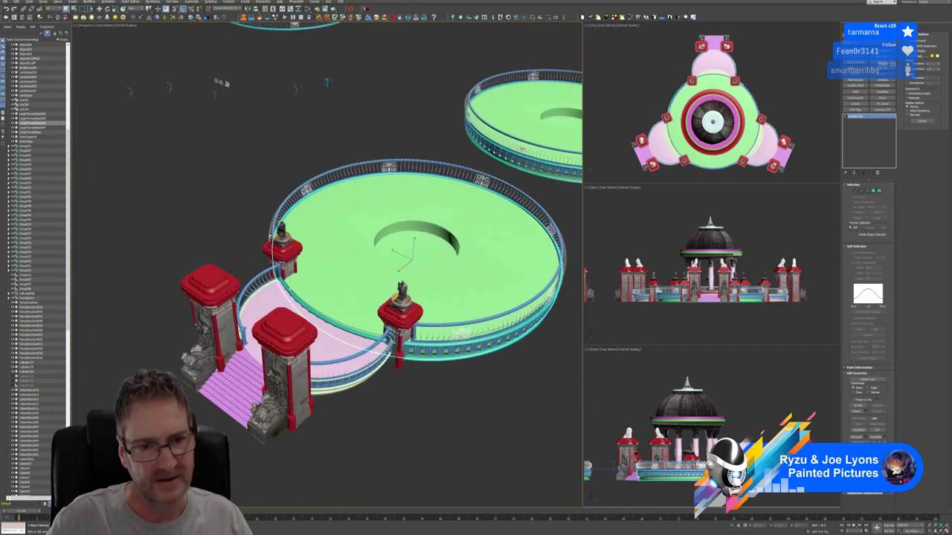
scroll(339, 323, "up", 6)
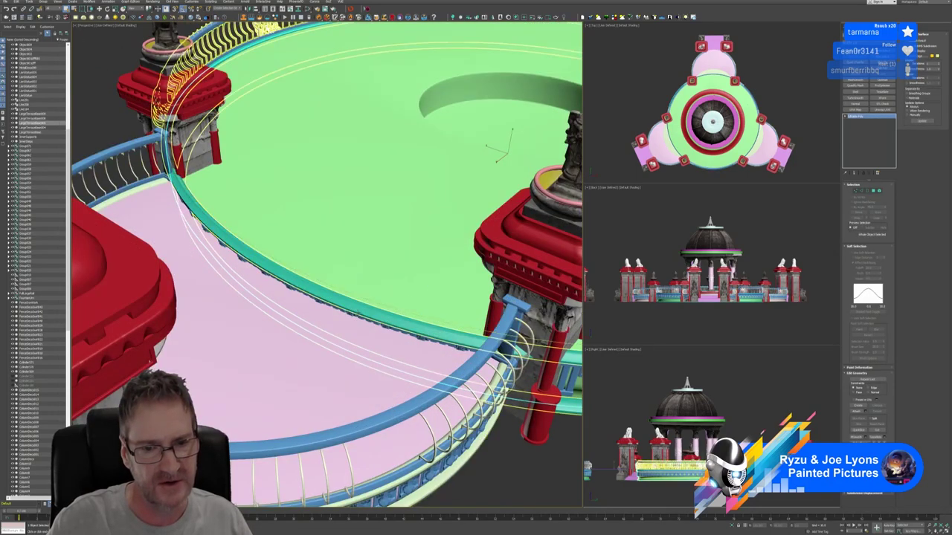
middle_click_drag(402, 270, 308, 177)
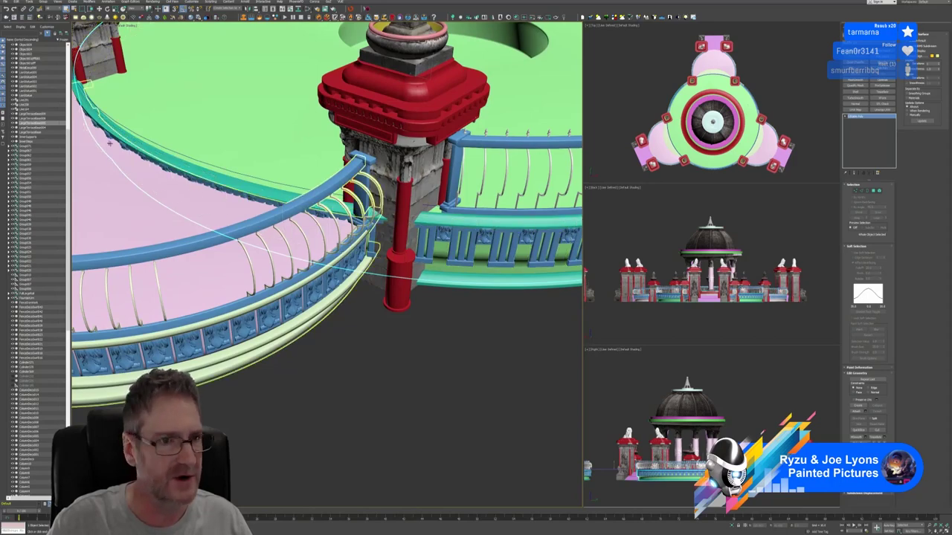
Step: Select the green base of the four-entrance terrace and inspect its rim, railings and pillars around the pink side platforms
scroll(296, 223, "down", 6)
middle_click_drag(223, 305, 472, 233)
scroll(412, 213, "down", 6)
scroll(345, 347, "up", 3)
middle_click_drag(302, 298, 317, 313)
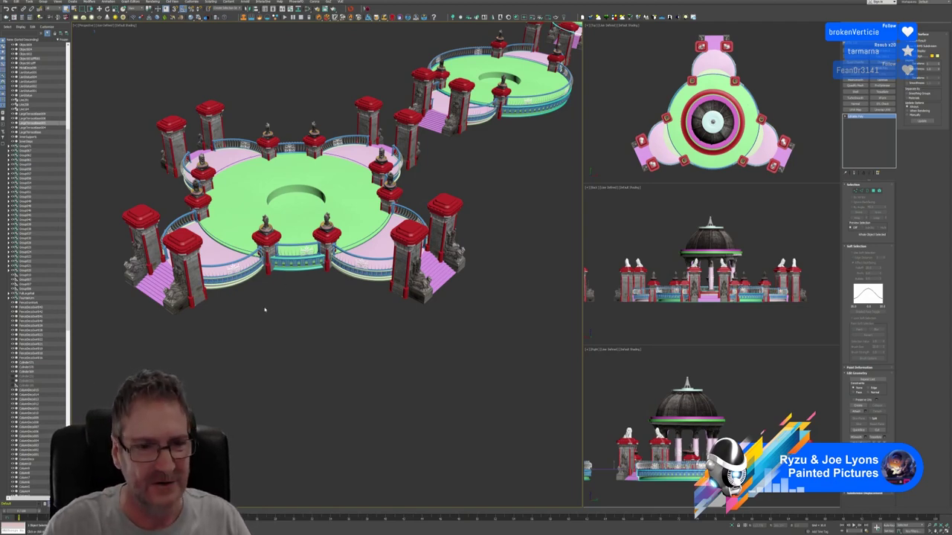
middle_click_drag(265, 309, 390, 364)
left_click(369, 327)
scroll(370, 327, "up", 5)
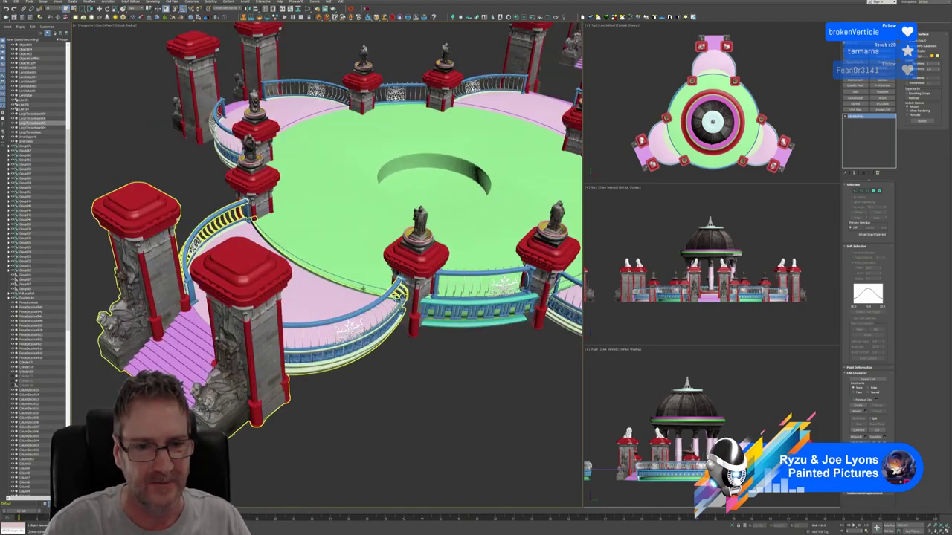
scroll(363, 289, "up", 3)
middle_click_drag(355, 303, 236, 286)
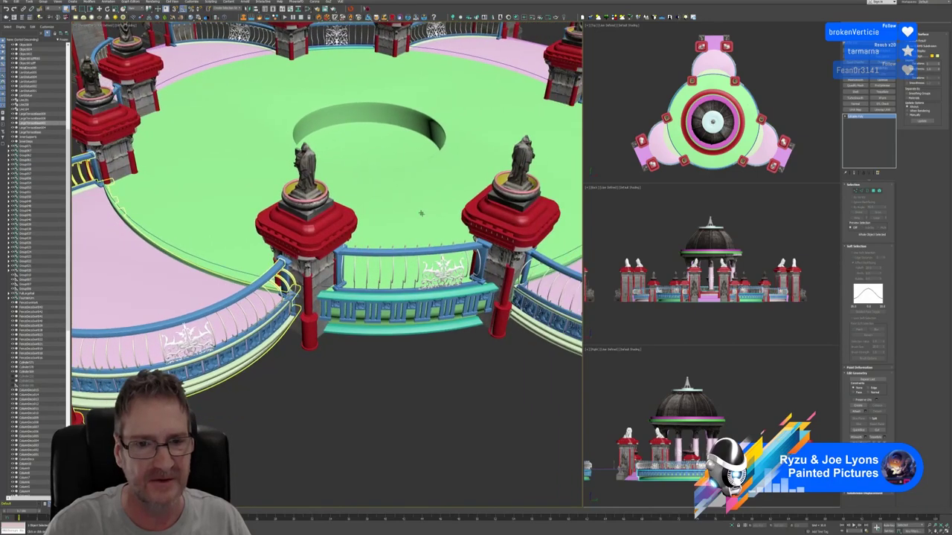
left_click(421, 213)
scroll(386, 315, "down", 3)
middle_click_drag(394, 322, 341, 306)
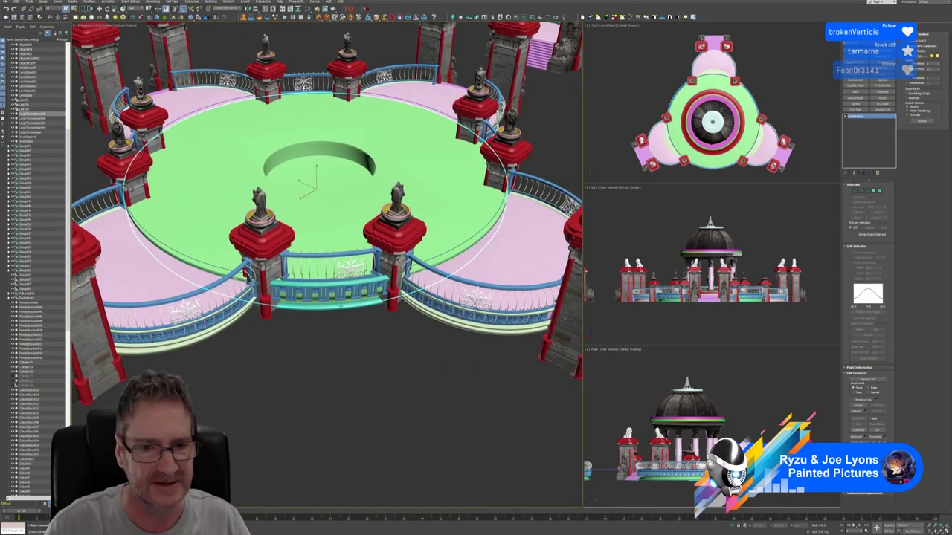
middle_click_drag(458, 260, 395, 255, "alt")
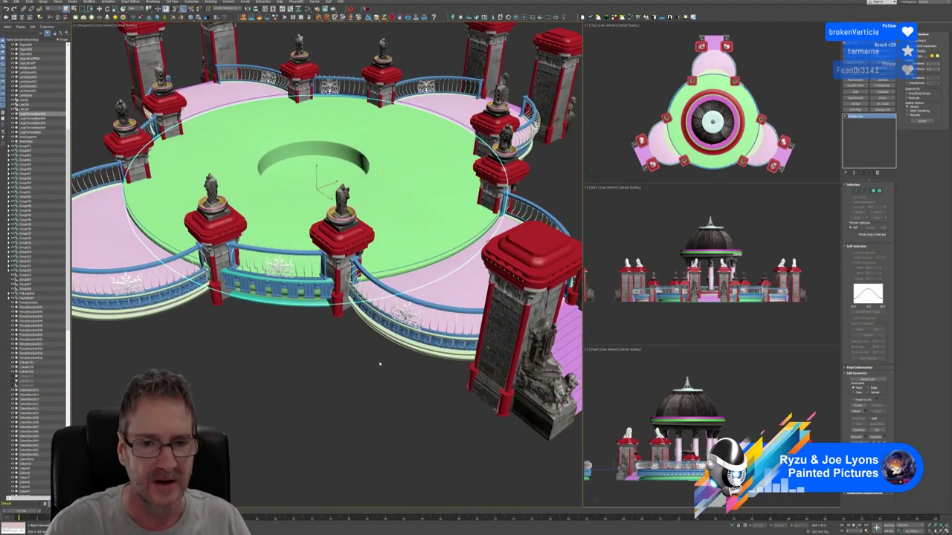
Step: Open the railing group on the four-entrance terrace and delete the unneeded piece along the green rim beside a pink platform
left_click(392, 269)
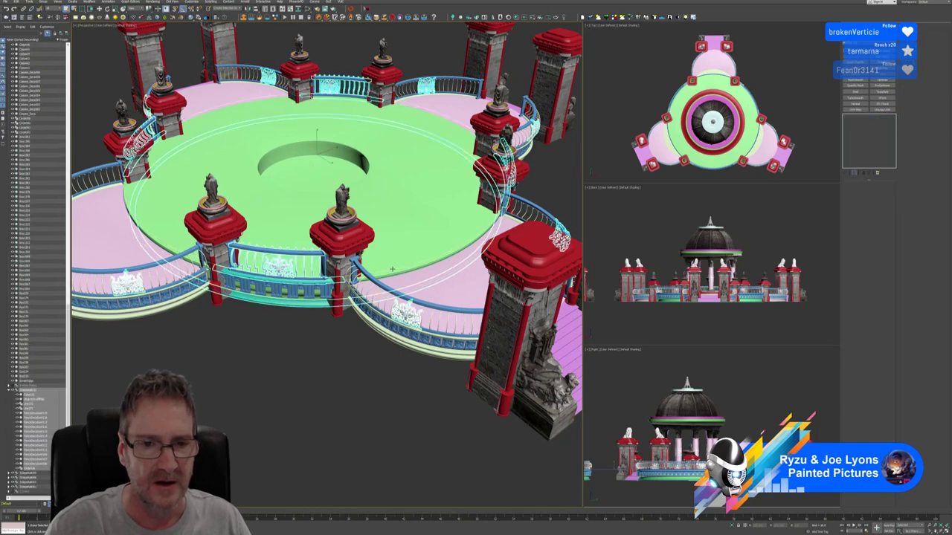
left_click(42, 2)
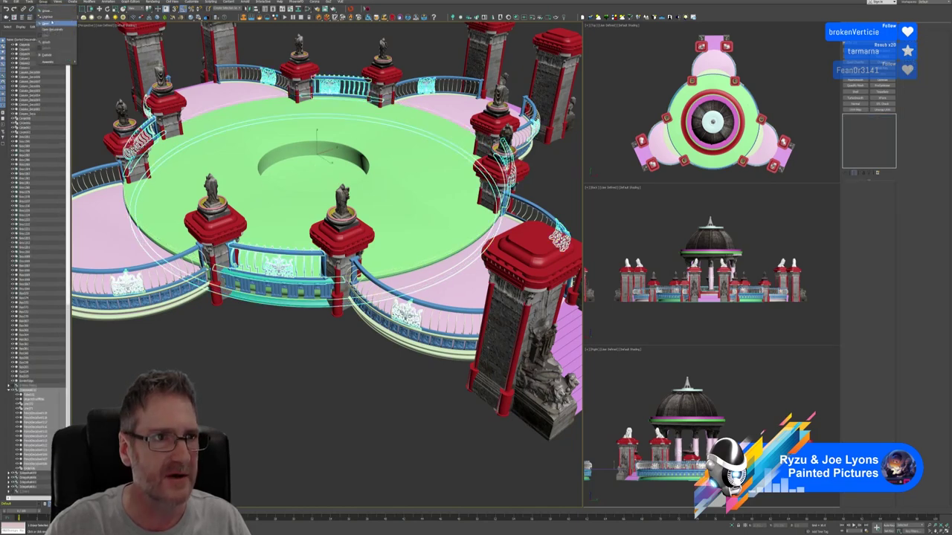
left_click(53, 23)
left_click(405, 266)
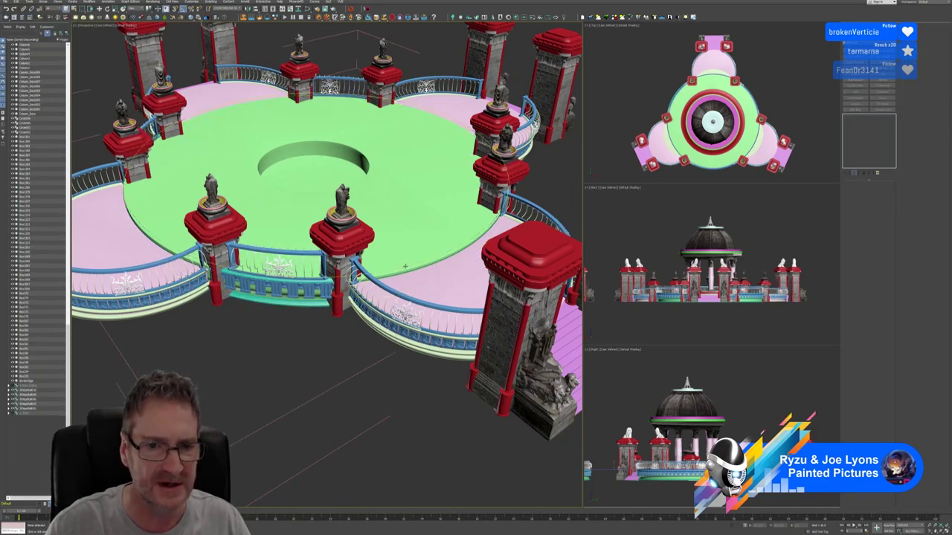
key("Delete")
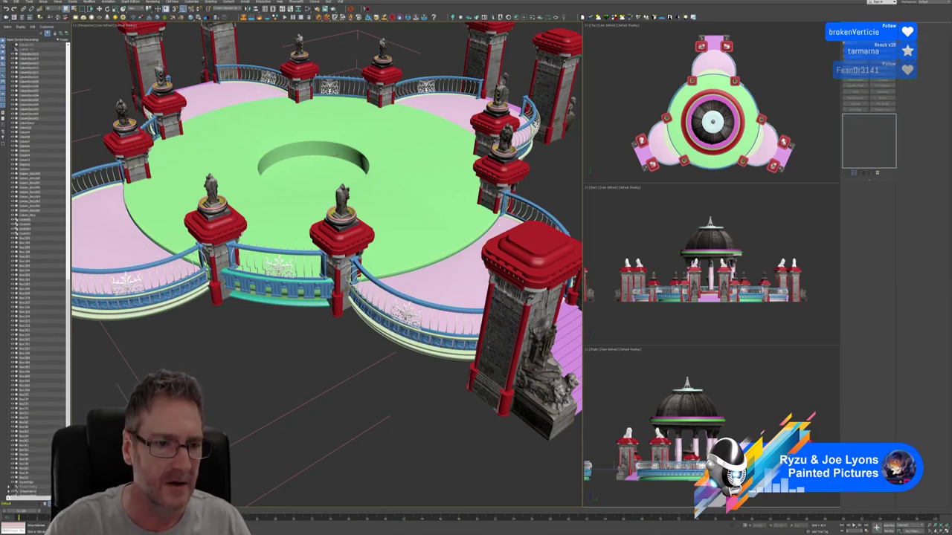
Step: Close the opened railing group on the four-entrance terrace and clear the selection
left_click(329, 455)
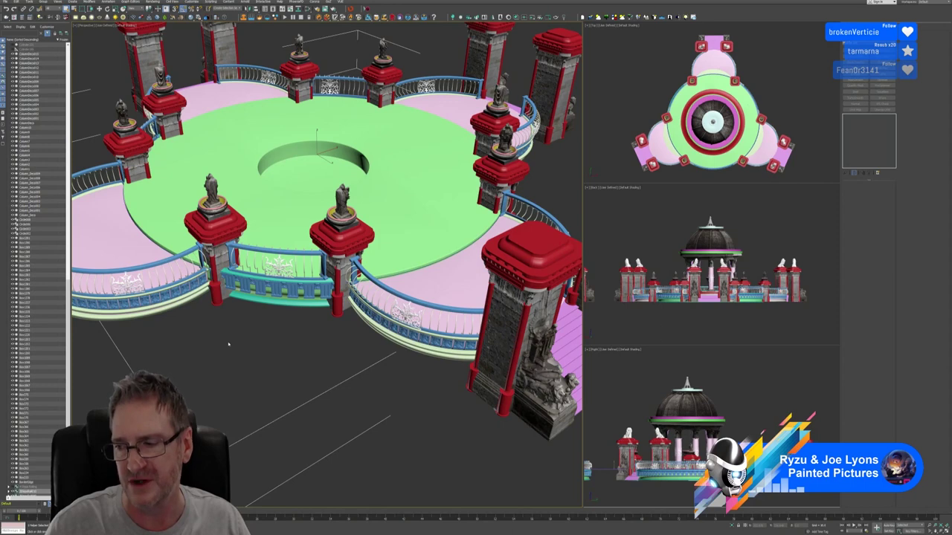
middle_click_drag(209, 322, 239, 325)
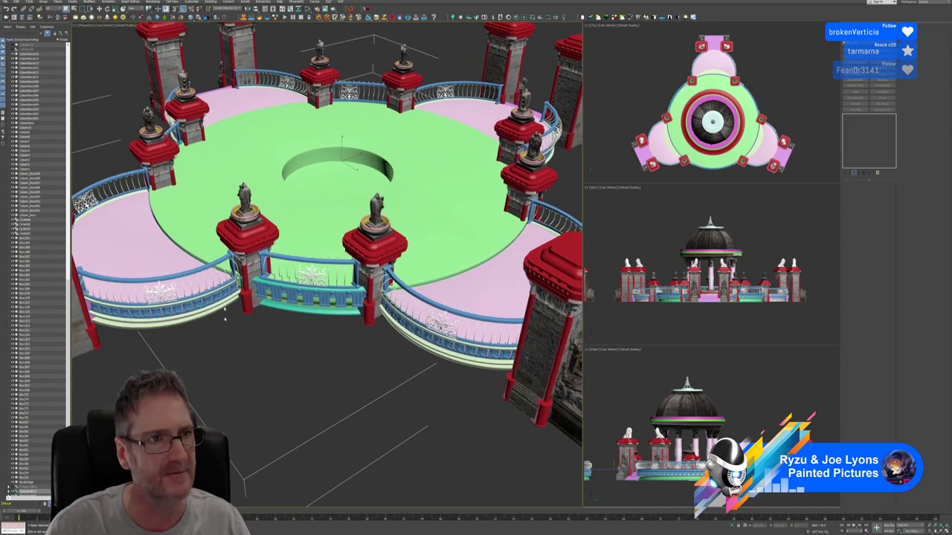
left_click(43, 2)
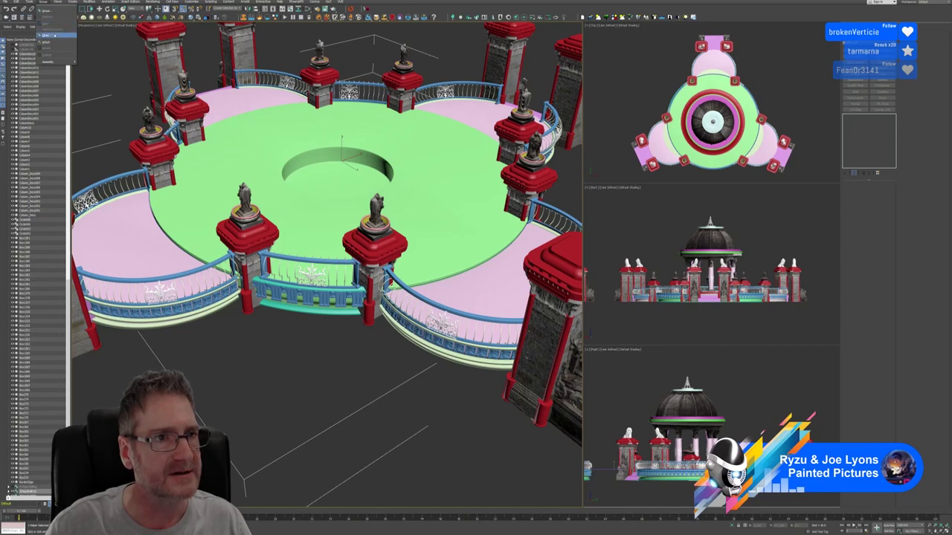
left_click(55, 35)
left_click(265, 363)
middle_click_drag(351, 356, 282, 332)
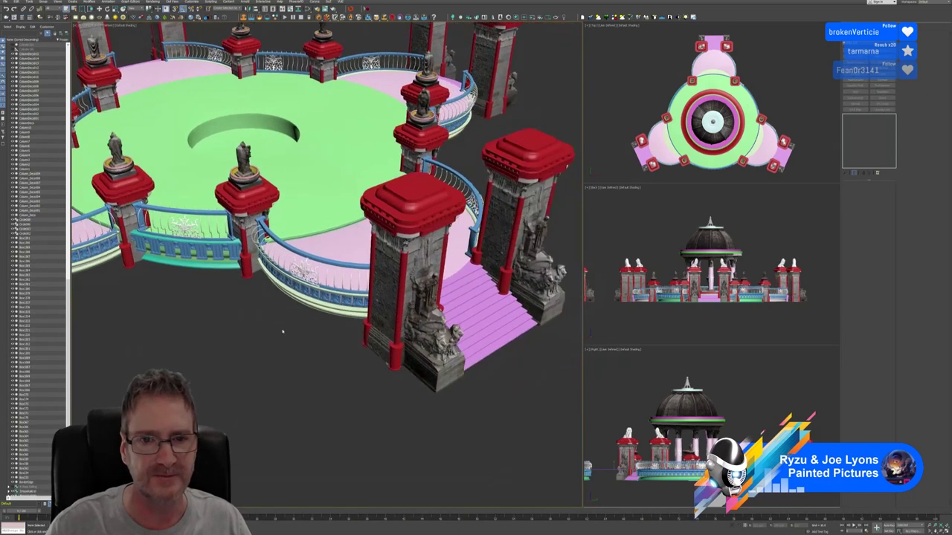
Step: Select the base of the two-entrance terrace and inspect the blocks under its rim where a pink side platform joins
scroll(312, 342, "down", 3)
middle_click_drag(397, 387, 442, 318)
scroll(285, 330, "down", 2)
scroll(285, 331, "down", 3)
left_click(289, 316)
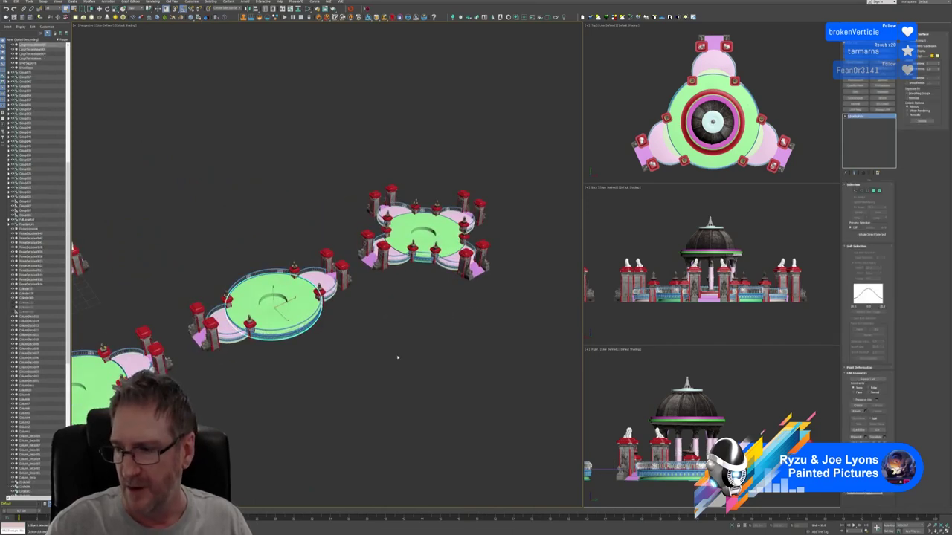
middle_click_drag(240, 357, 210, 342, "alt")
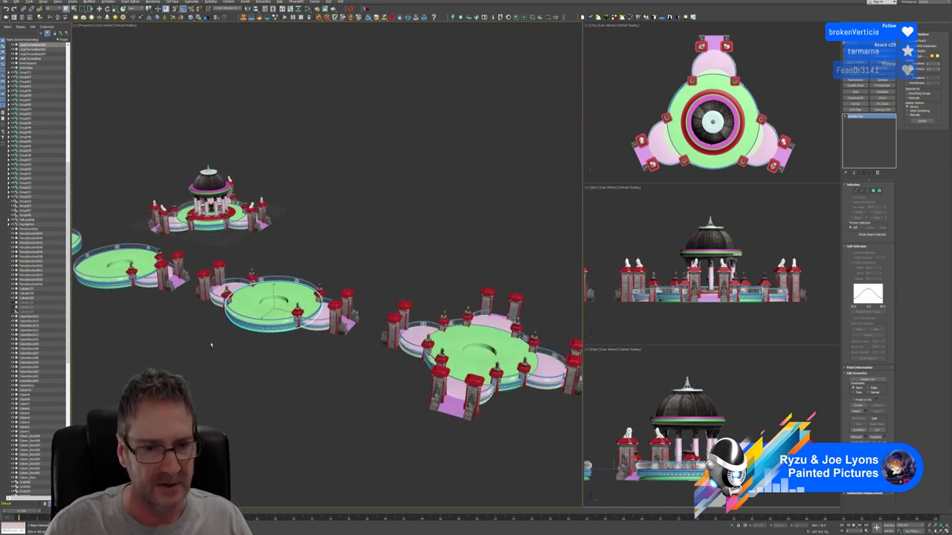
scroll(304, 313, "up", 5)
scroll(339, 291, "up", 3)
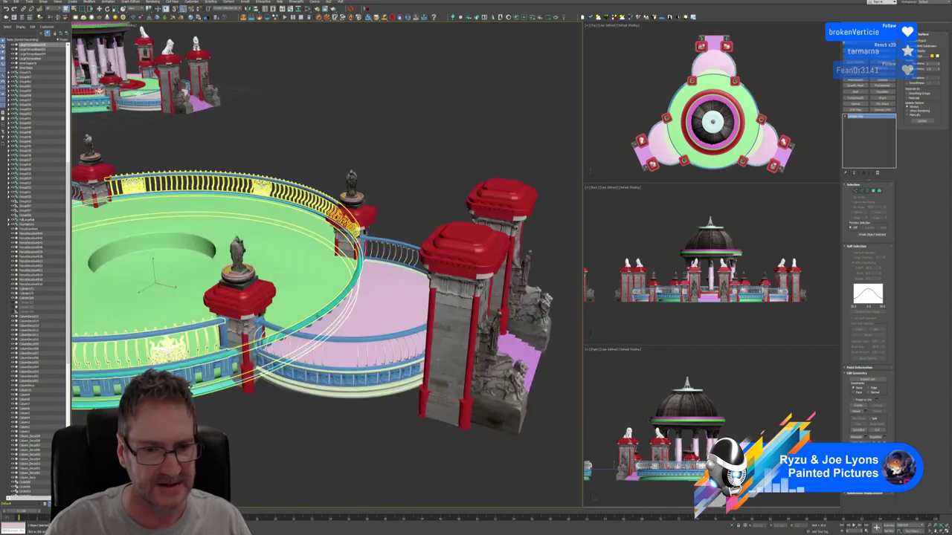
scroll(318, 310, "up", 8)
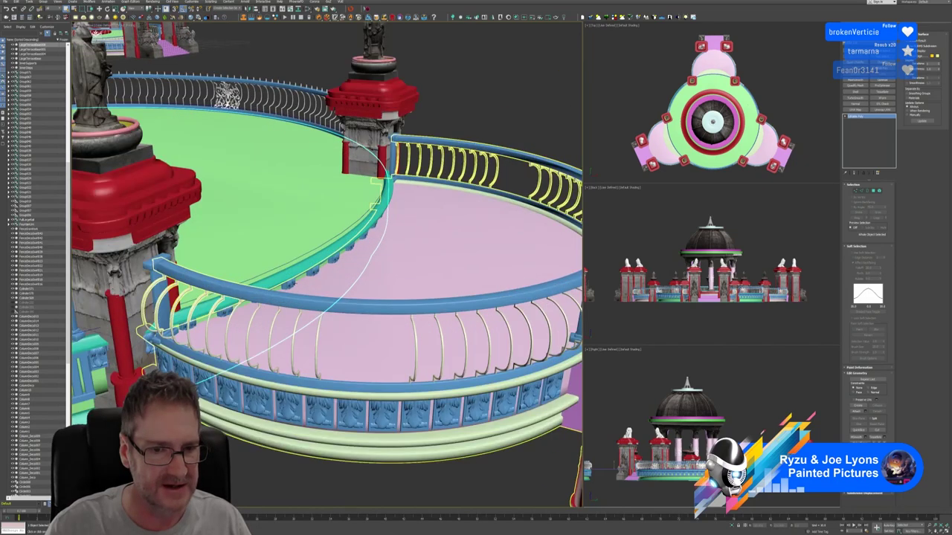
middle_click_drag(303, 298, 363, 234)
scroll(349, 253, "down", 6)
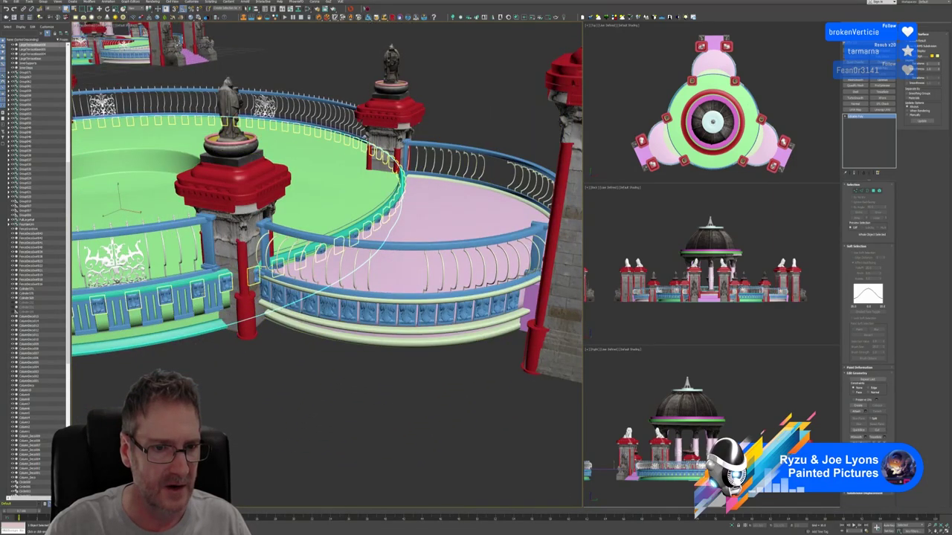
Step: Open the group of small decorative blocks running around the rim of the two-entrance terrace
left_click(197, 290)
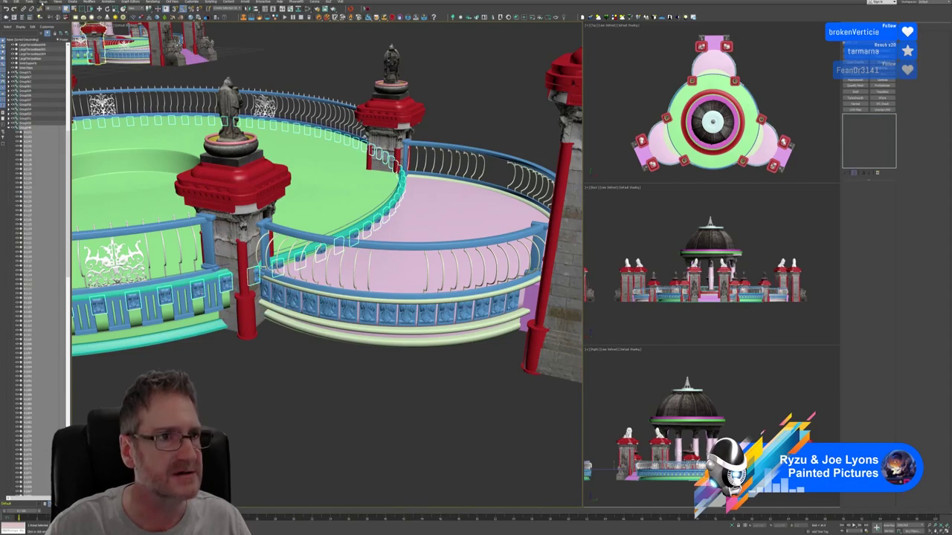
left_click(43, 2)
left_click(46, 24)
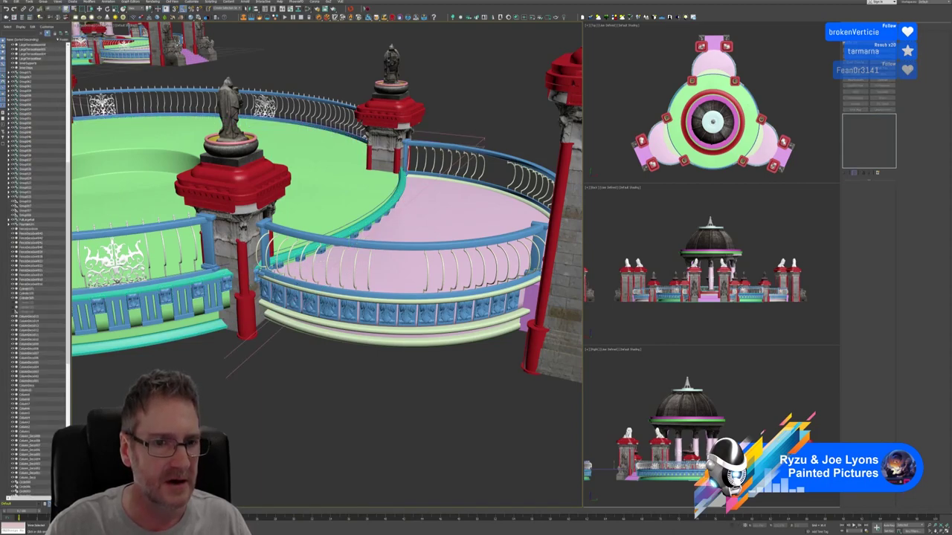
middle_click_drag(387, 282, 250, 296, "alt")
scroll(292, 282, "down", 6)
scroll(289, 289, "down", 10)
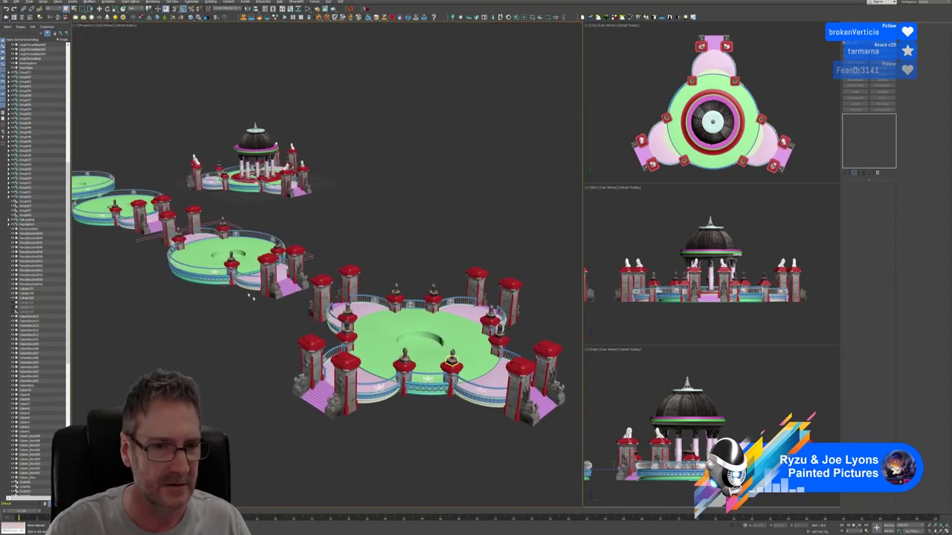
scroll(251, 296, "up", 10)
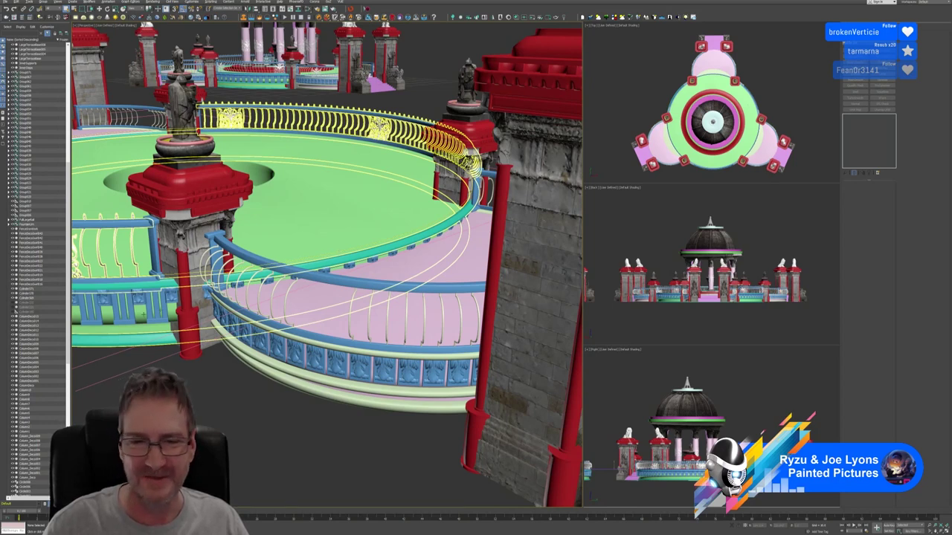
Step: Delete the three decorative blocks nearest the front pillar where the terrace rim crosses the pink platform
left_click(251, 294)
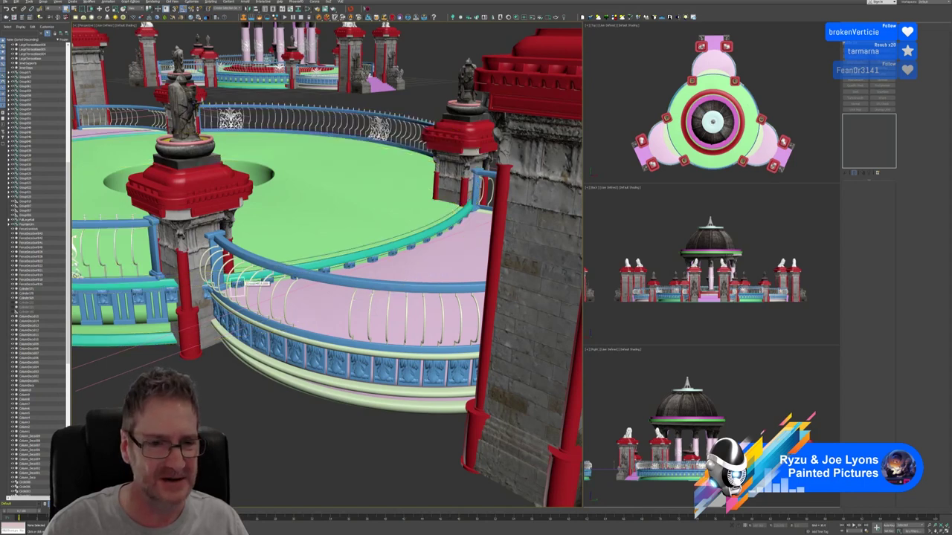
scroll(251, 294, "up", 3)
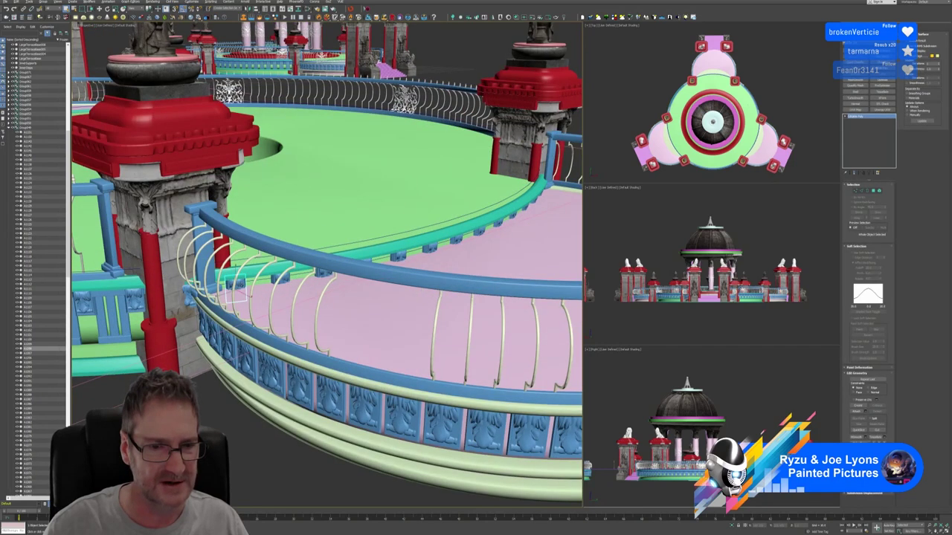
key("Delete")
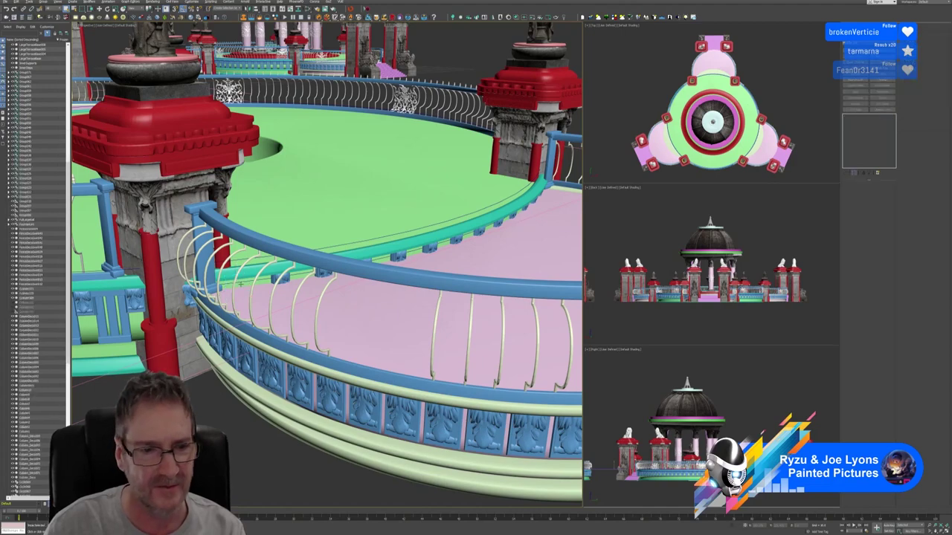
left_click(283, 275)
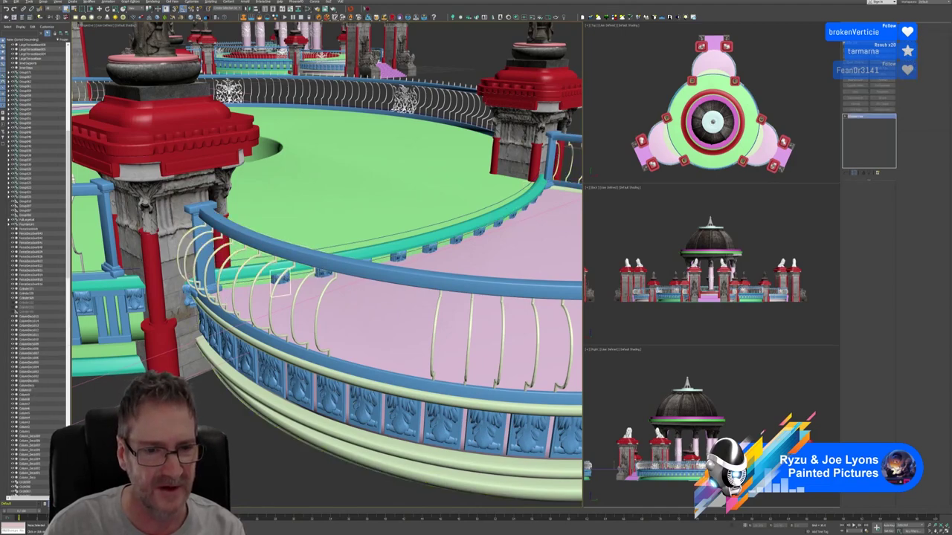
key("Delete")
left_click(321, 271)
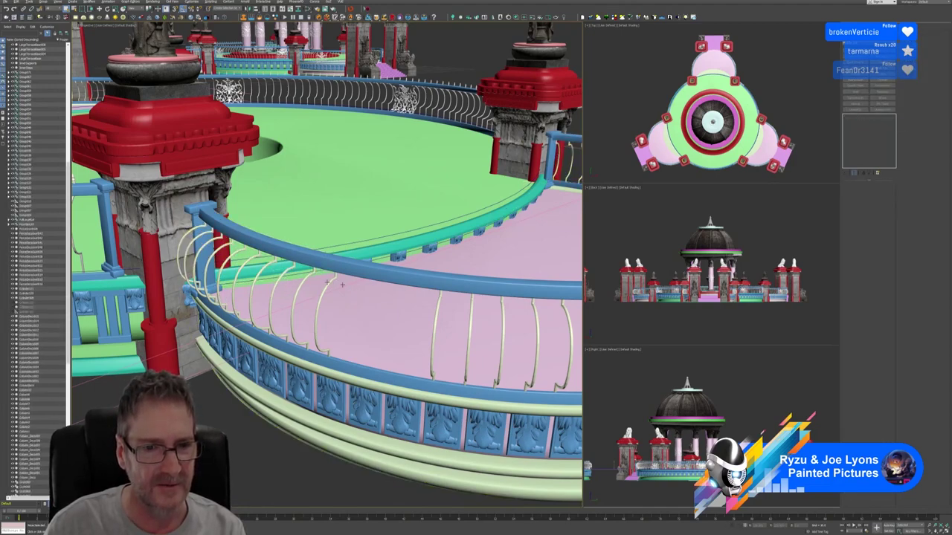
Step: Delete the next three small decorative blocks along the two-entrance terrace's rim where it crosses the pink platform
middle_click_drag(323, 276, 303, 332, "alt")
left_click(305, 324)
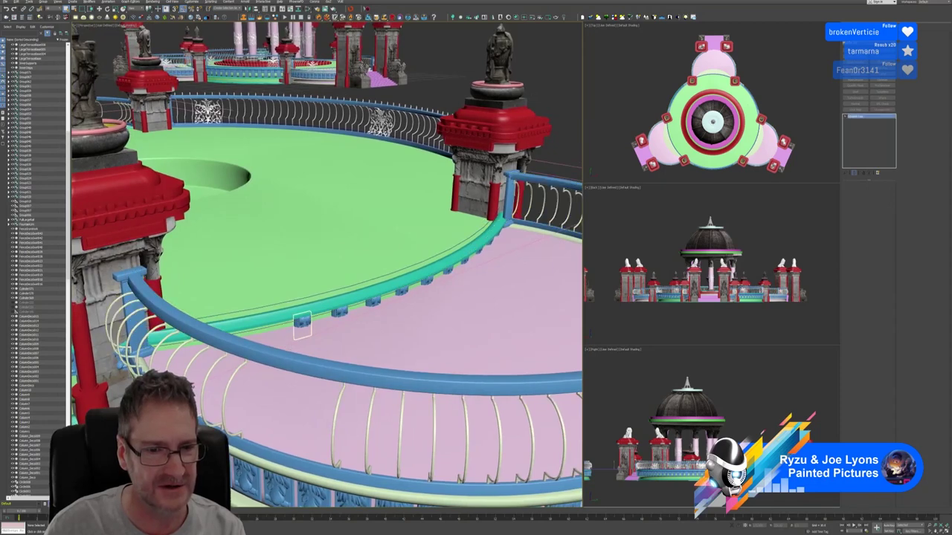
key("Delete")
left_click(339, 316)
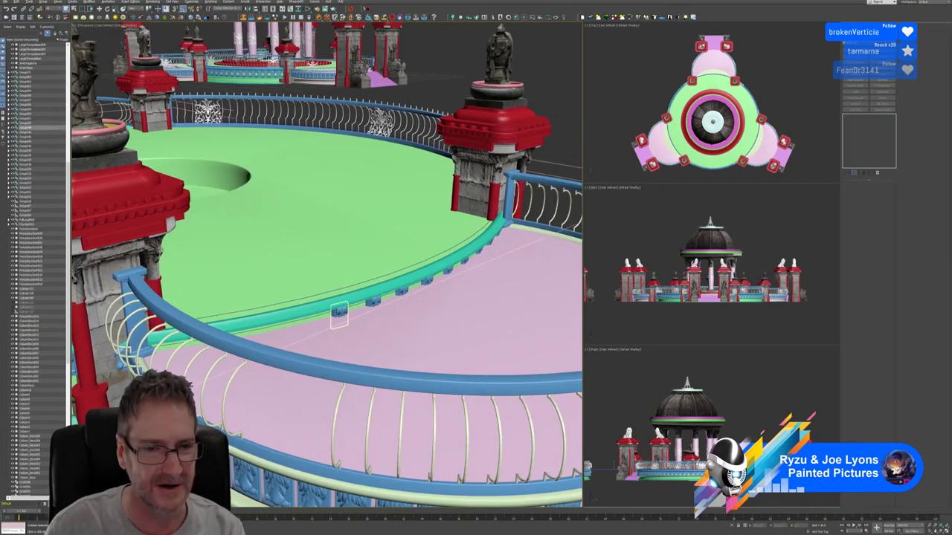
left_click(339, 313)
key("Delete")
left_click(373, 303)
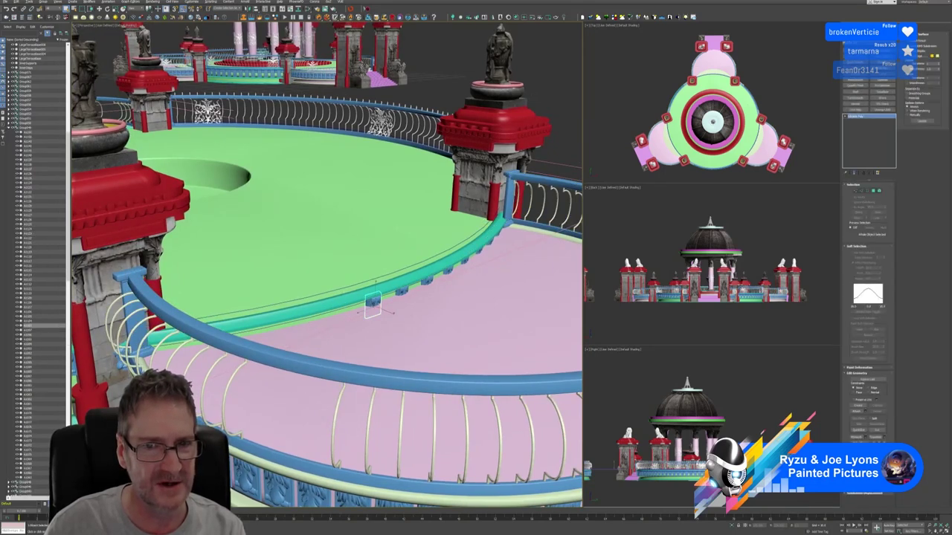
key("Delete")
Step: Delete four more decorative blocks along the middle of the rim above the pink platform, continuing towards the far pillar
middle_click_drag(195, 237, 327, 205)
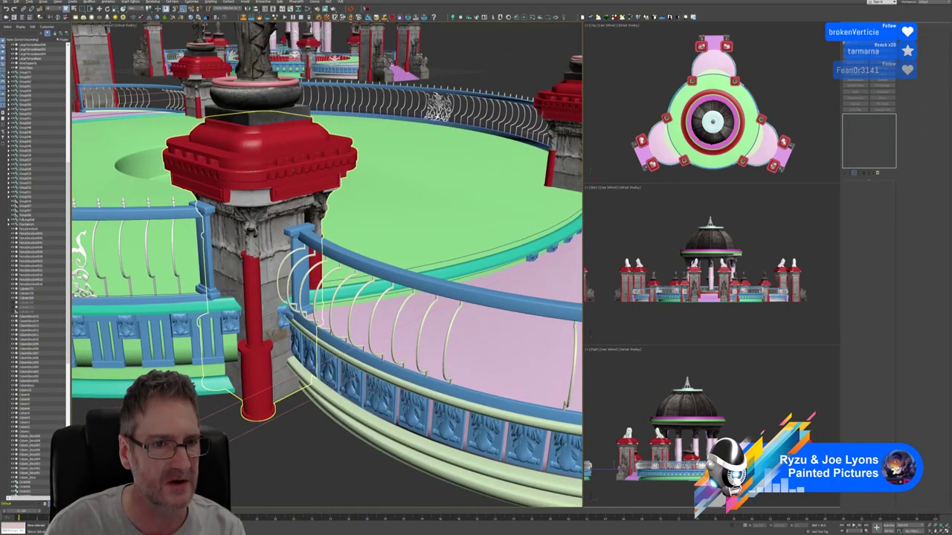
middle_click_drag(407, 174, 334, 235)
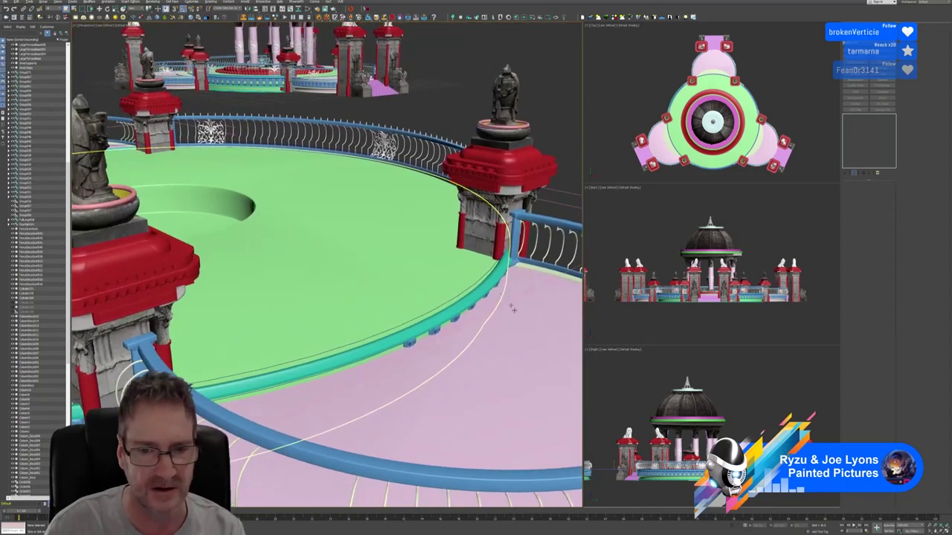
scroll(512, 307, "up", 2)
scroll(421, 332, "up", 2)
left_click(297, 383)
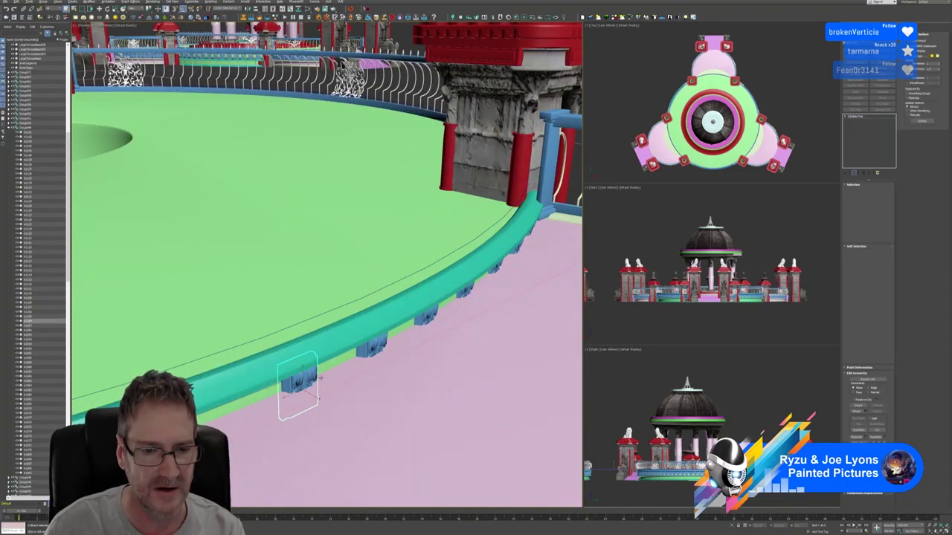
key("Delete")
left_click(369, 344)
key("Delete")
left_click(425, 314)
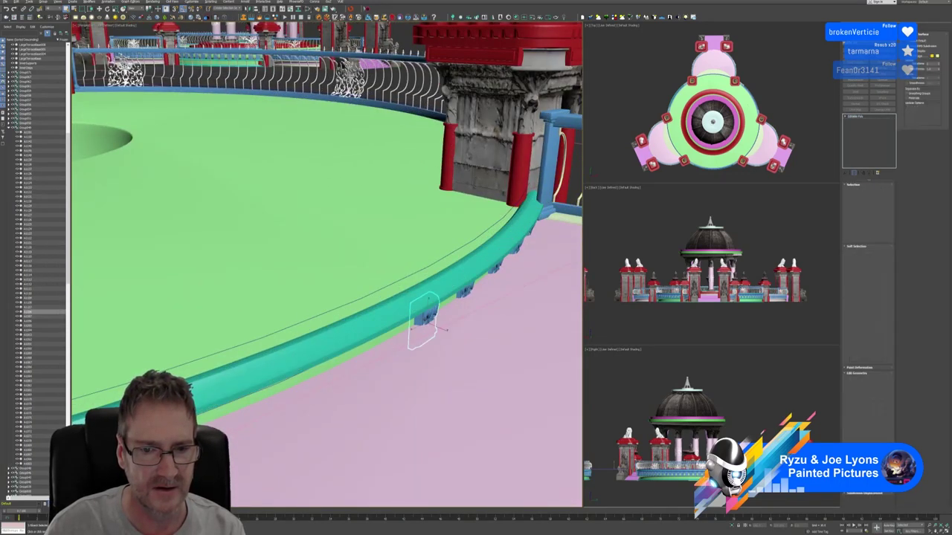
key("Delete")
left_click(461, 292)
key("Delete")
Step: Delete two decorative blocks on the rim just before the far pillar and its curved railing
middle_click_drag(480, 280, 178, 268, "alt")
left_click(228, 257)
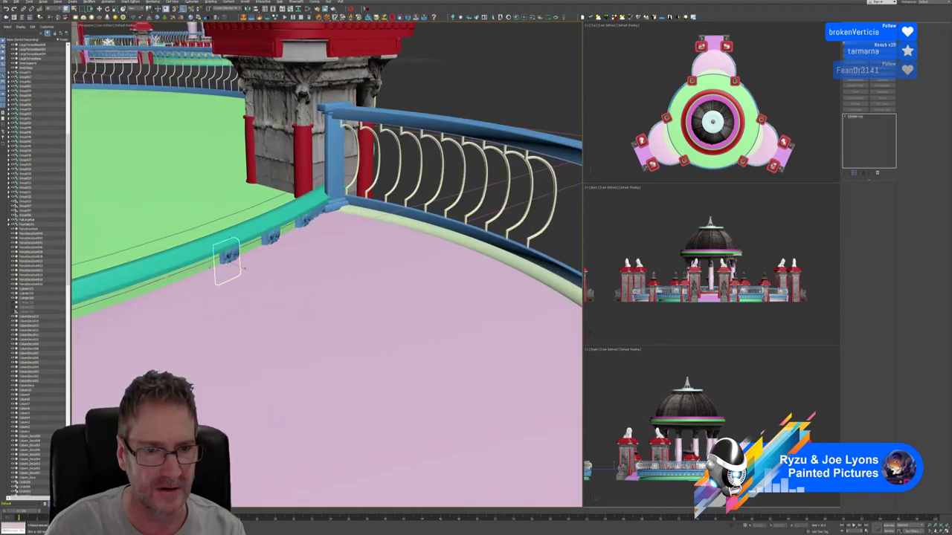
key("Delete")
left_click(272, 242)
key("Delete")
Step: Find the stray decorative block lying far outside the terraces at the corner of the open group's bounds and delete it
scroll(272, 242, "down", 3)
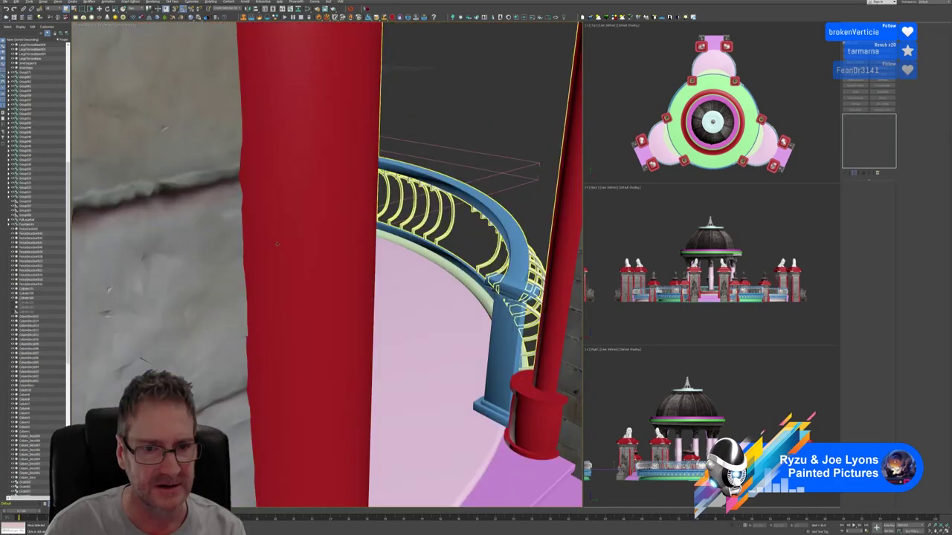
middle_click_drag(272, 243, 1, 368)
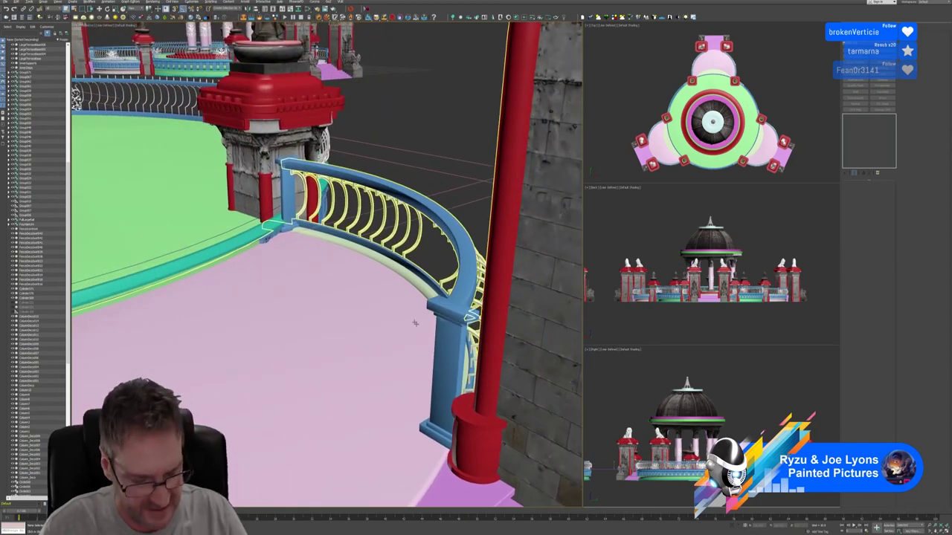
middle_click_drag(426, 317, 335, 297, "alt")
scroll(200, 251, "down", 5)
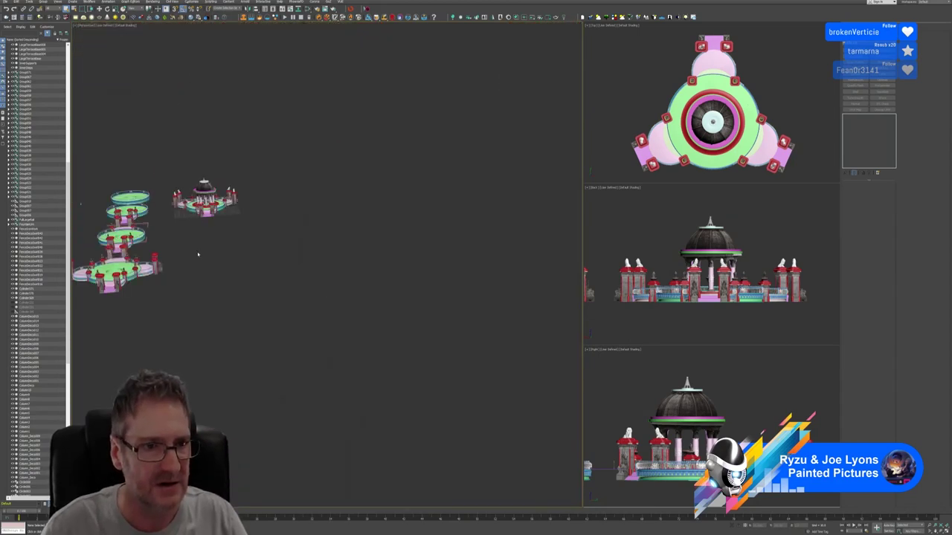
middle_click_drag(198, 254, 297, 257)
scroll(296, 254, "up", 3)
scroll(276, 221, "down", 3)
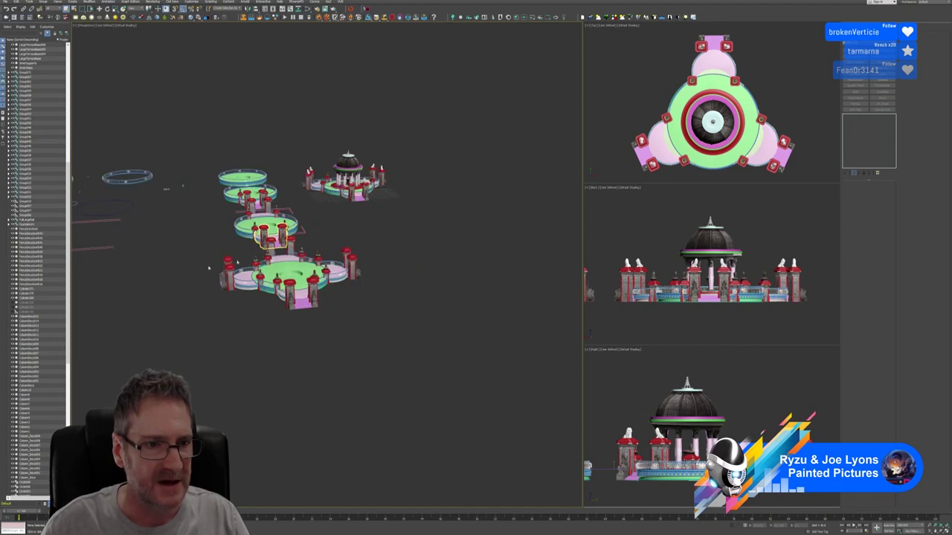
scroll(174, 273, "down", 3)
middle_click_drag(172, 274, 466, 298)
scroll(334, 279, "up", 8)
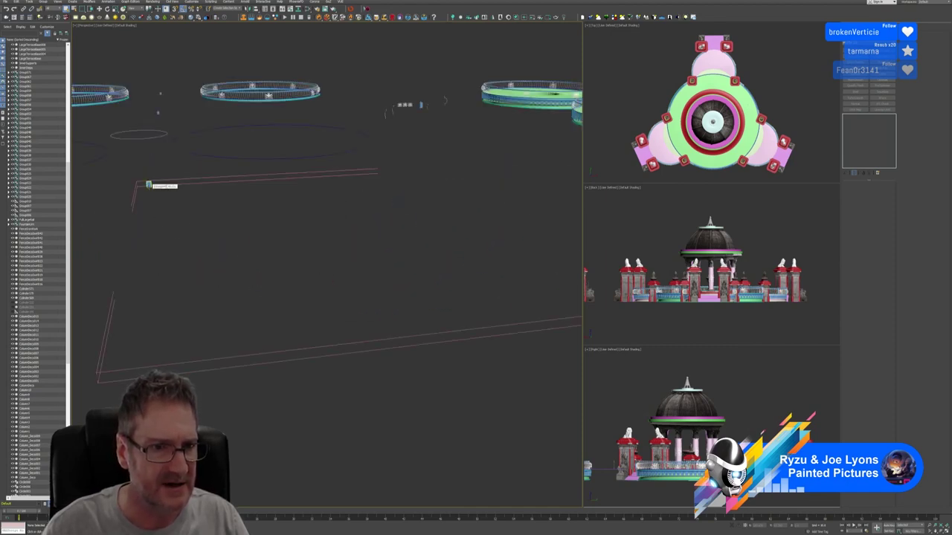
left_click(149, 185)
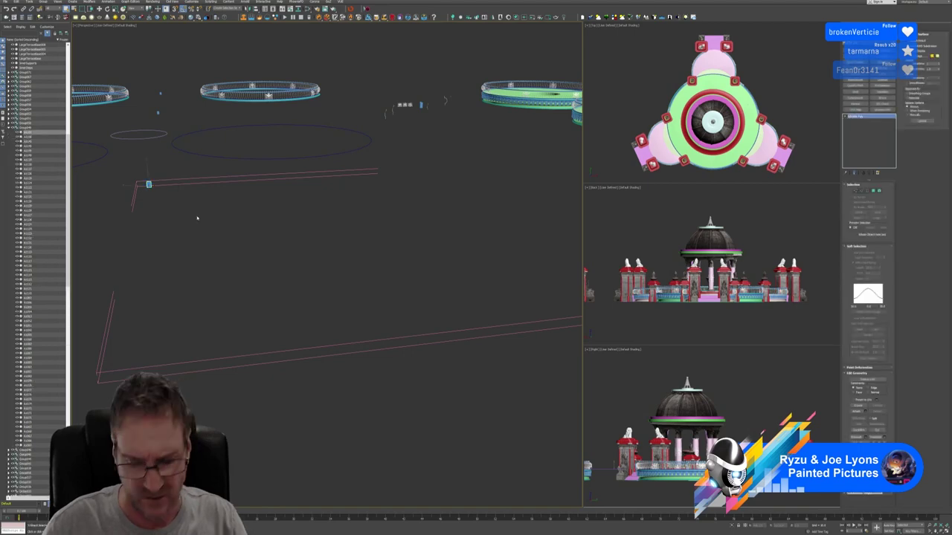
key("Delete")
Step: Delete the leftover decorative block behind the curved platform railing beside the terrace's front pillar
scroll(200, 210, "down", 6)
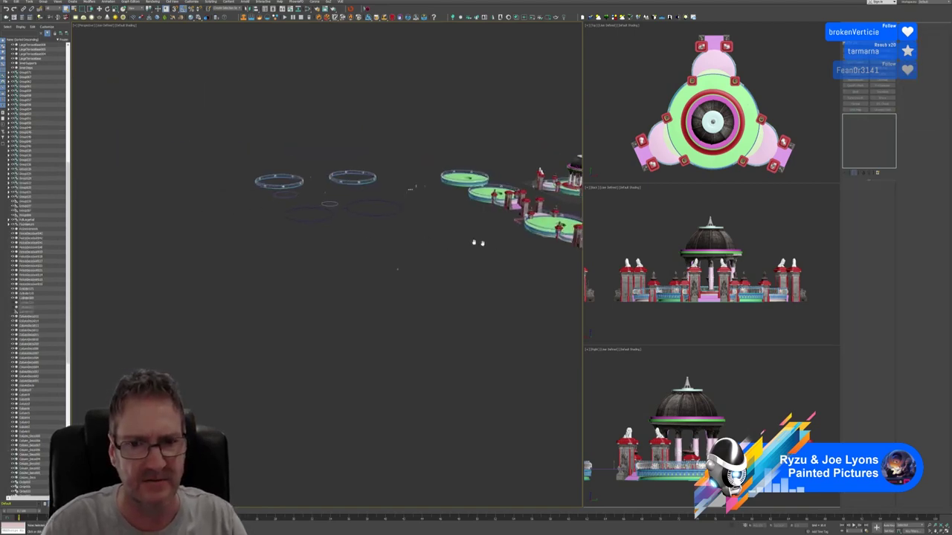
scroll(369, 230, "up", 10)
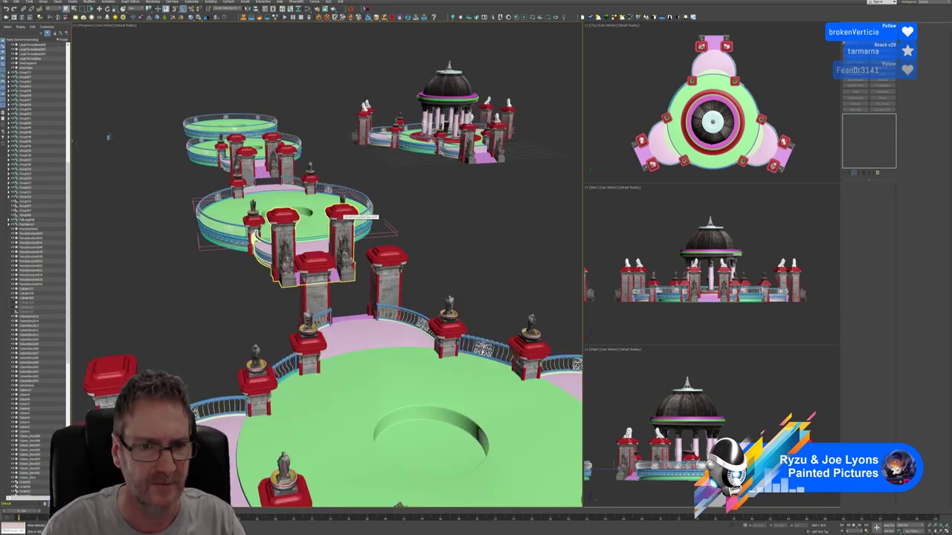
scroll(414, 262, "down", 3)
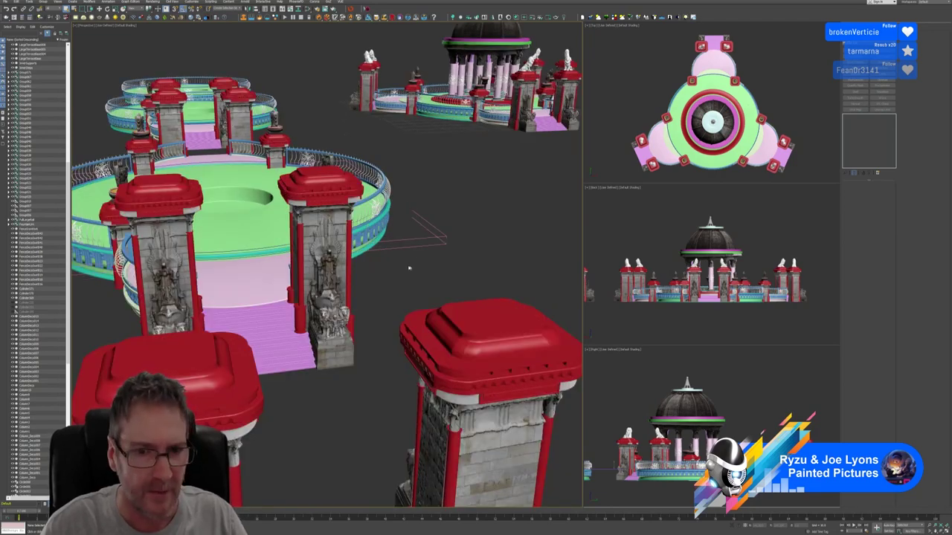
middle_click_drag(410, 268, 335, 279)
scroll(241, 386, "up", 10)
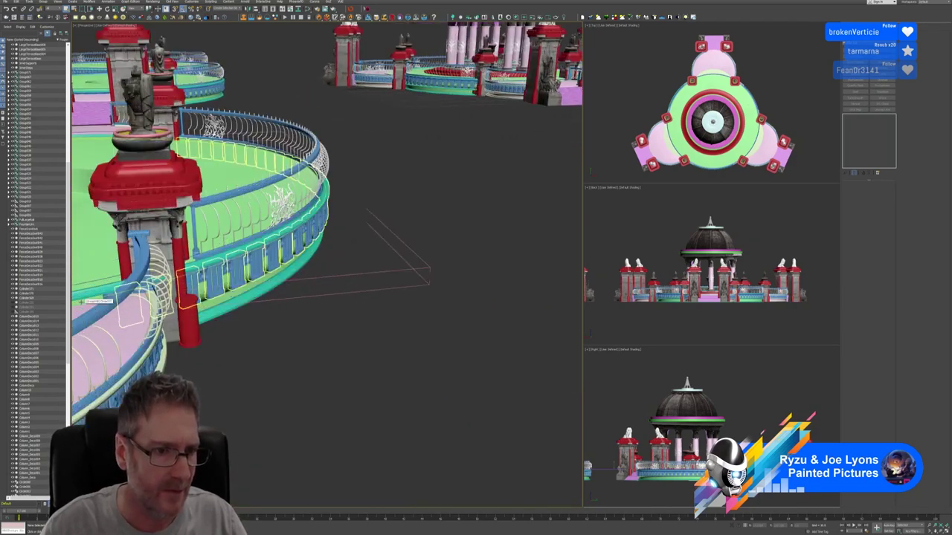
middle_click_drag(242, 386, 190, 439)
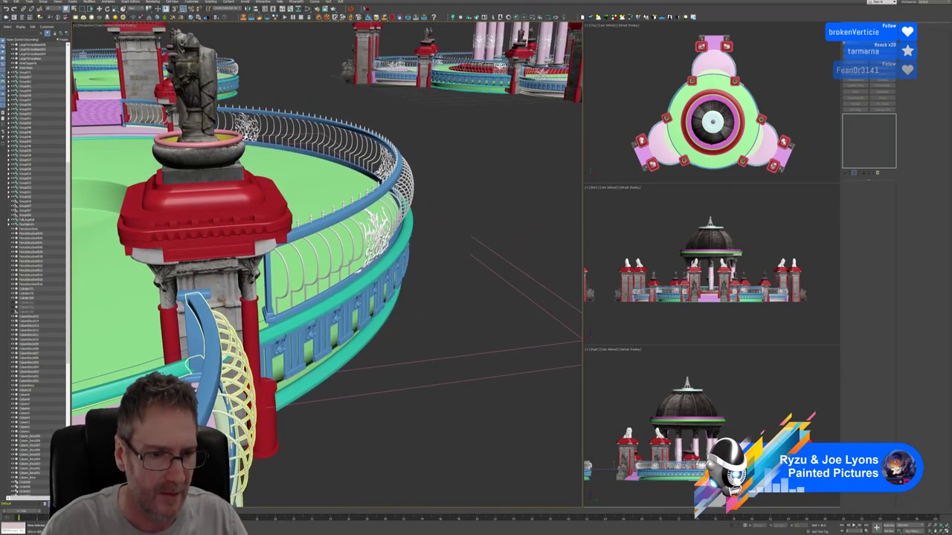
left_click(223, 334)
key("Delete")
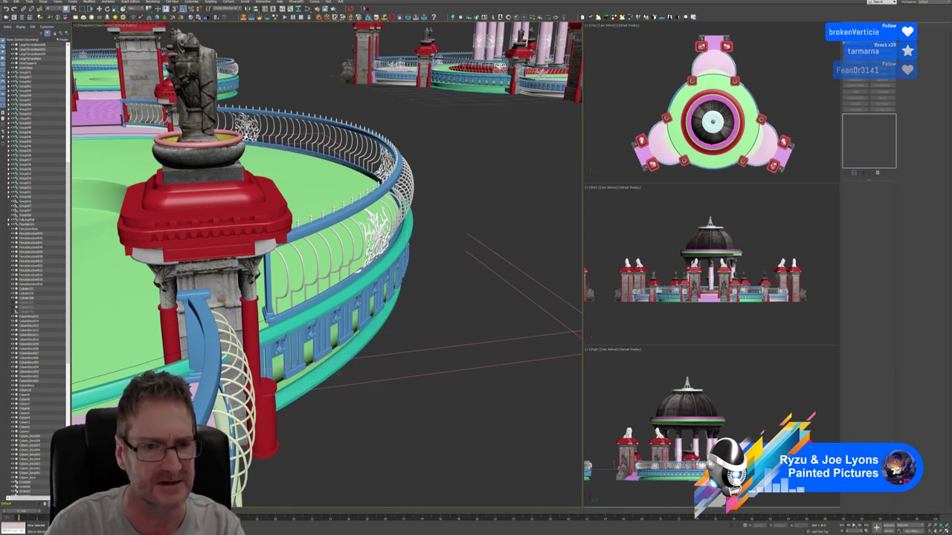
left_click(209, 159)
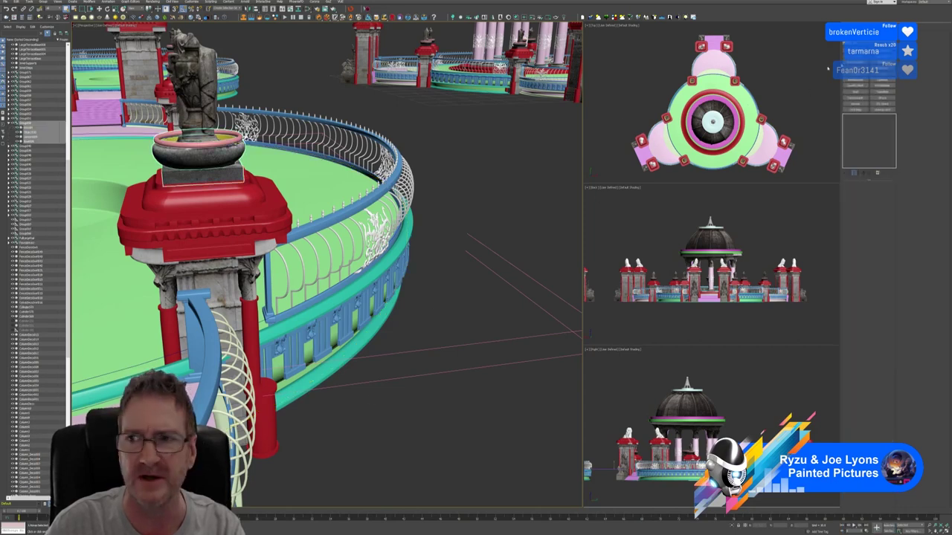
left_click(862, 42)
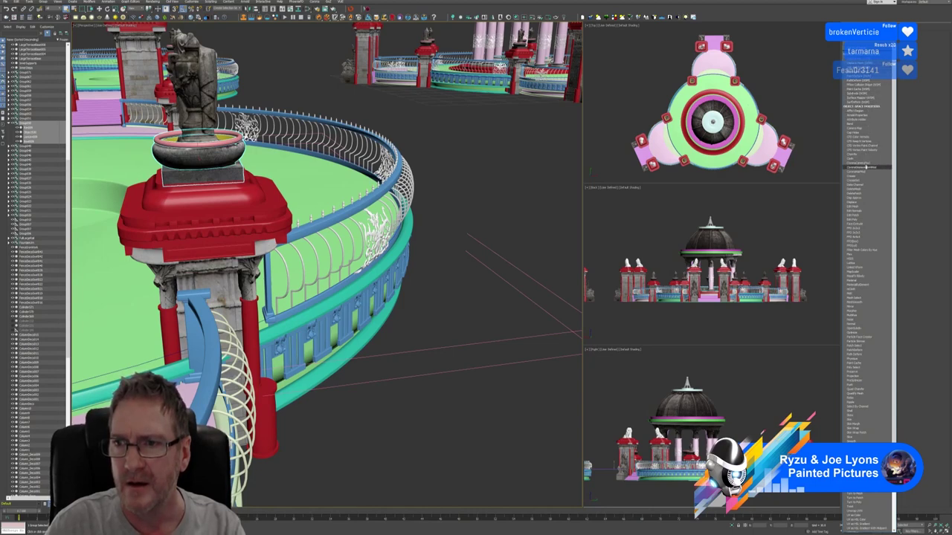
scroll(863, 213, "down", 2)
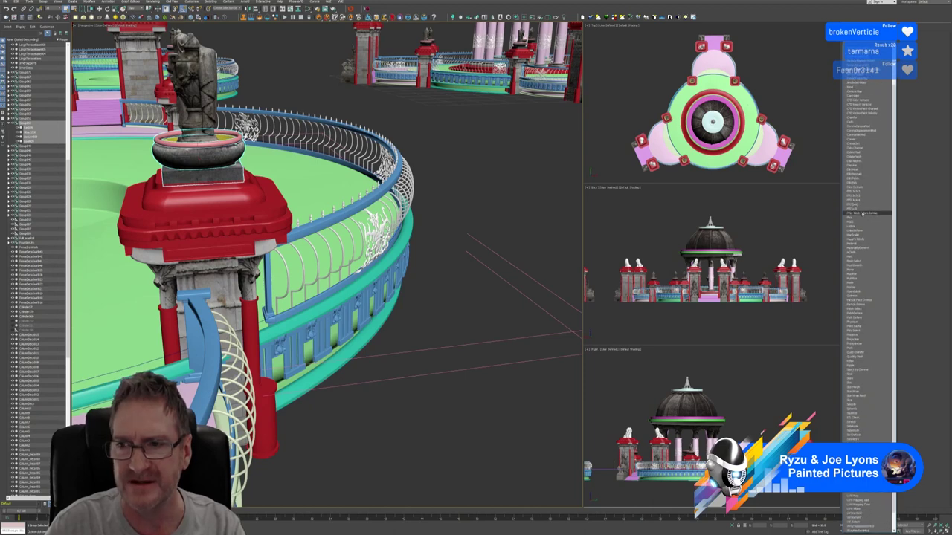
scroll(862, 213, "down", 2)
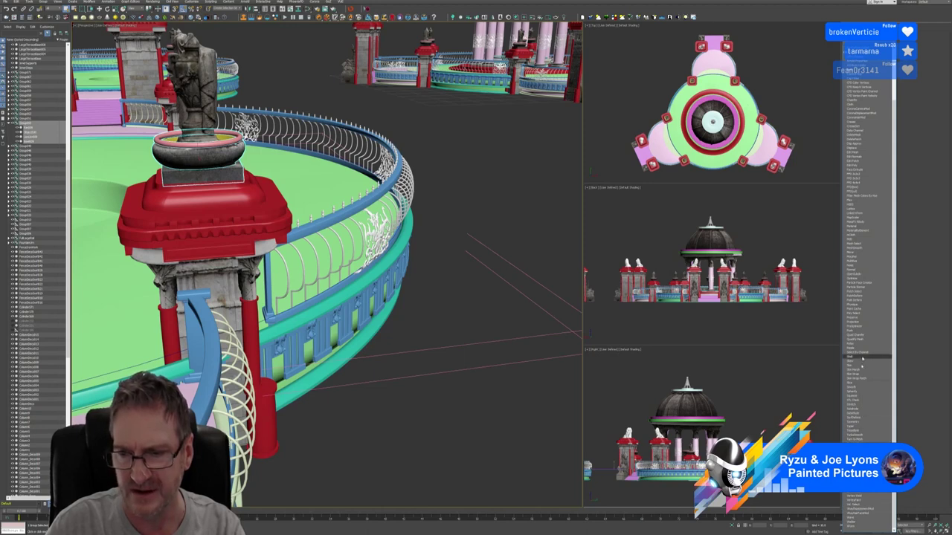
left_click(863, 147)
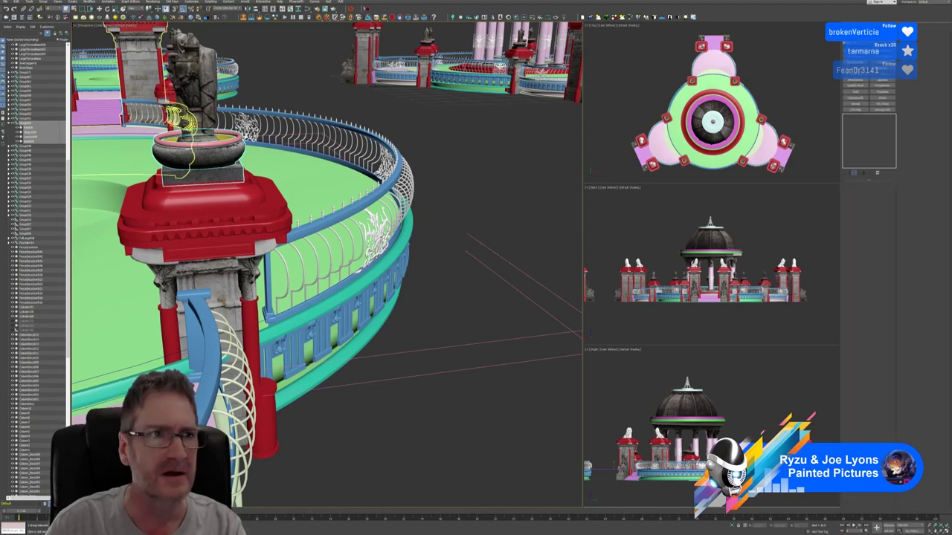
left_click(30, 2)
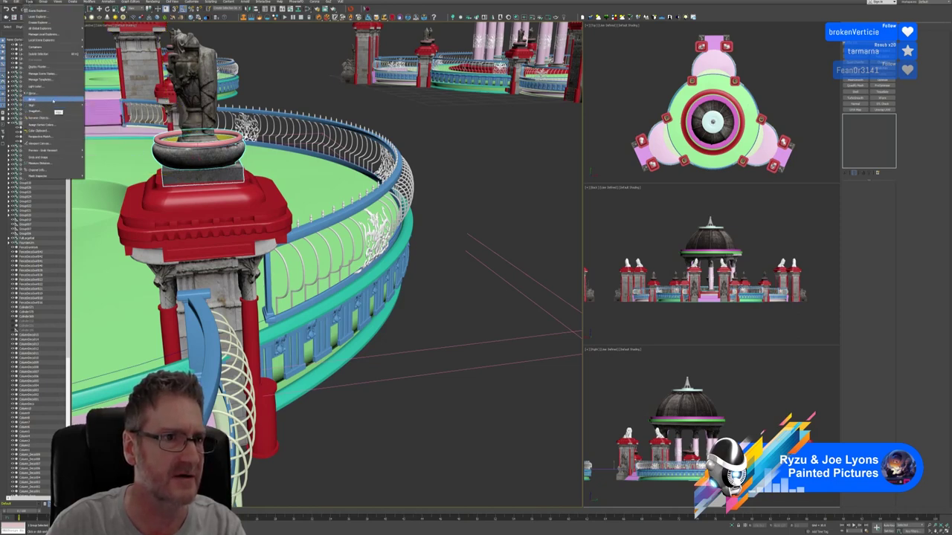
mouse_move(52, 105)
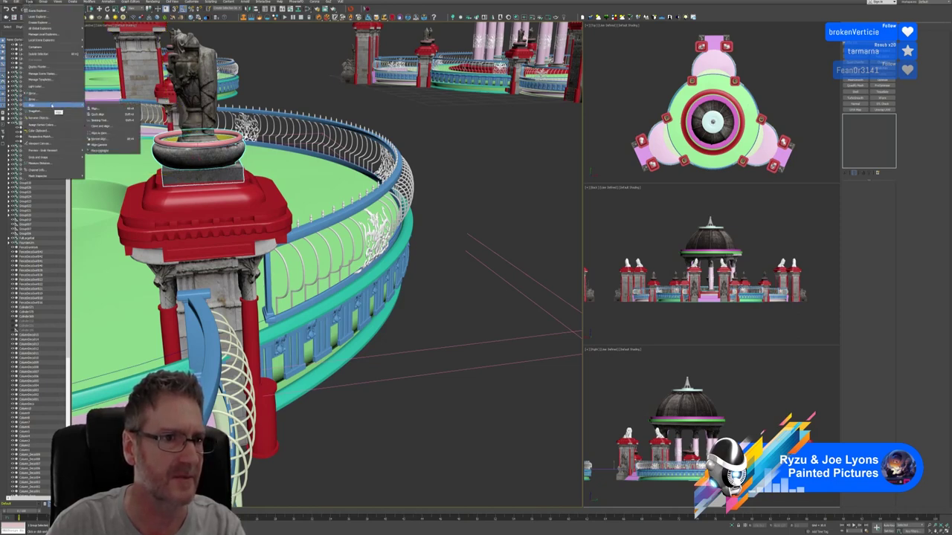
left_click(902, 240)
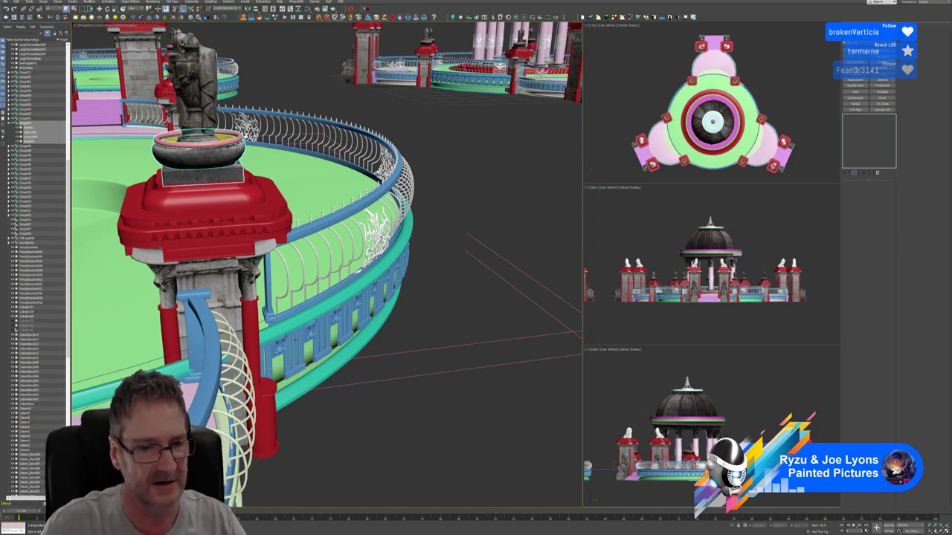
Step: Close the open group of small decorative blocks around the terrace rim and clear the selection
left_click(386, 354)
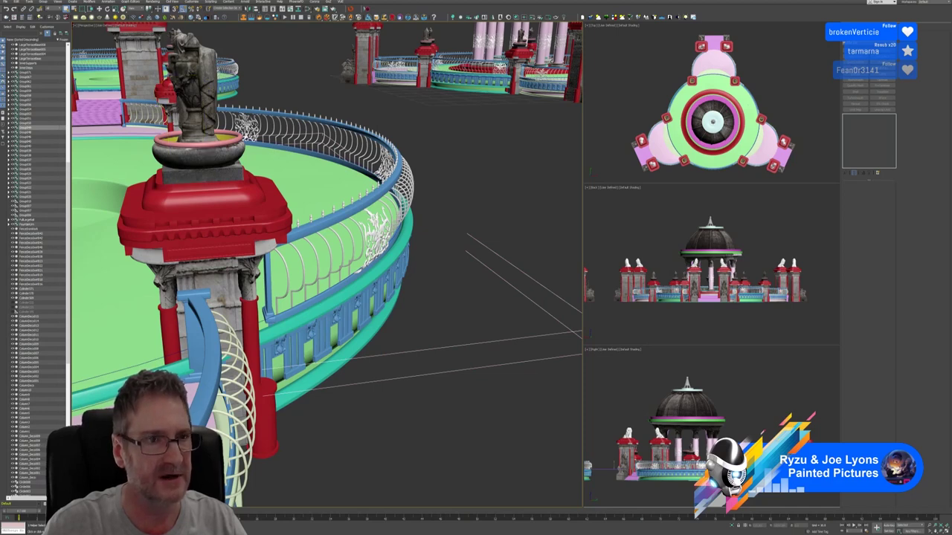
left_click(43, 2)
left_click(52, 34)
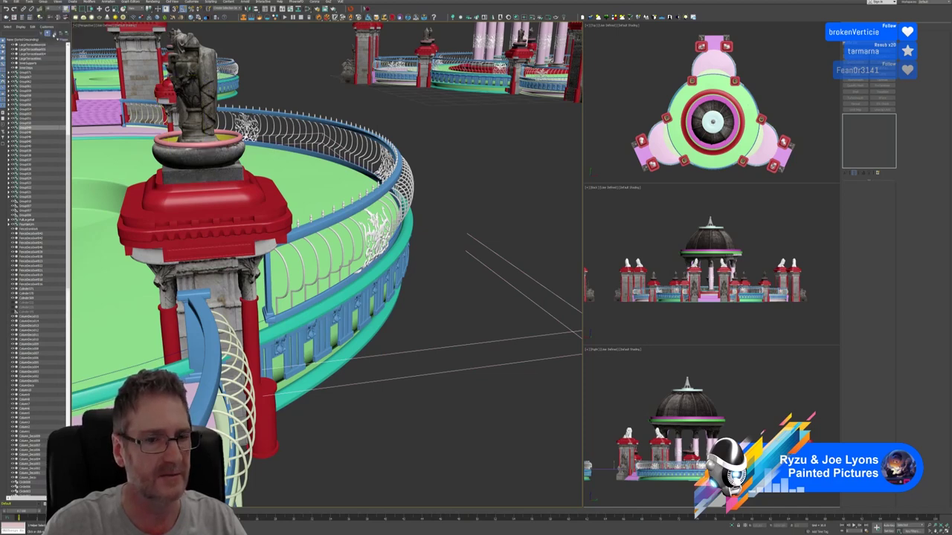
key("Delete")
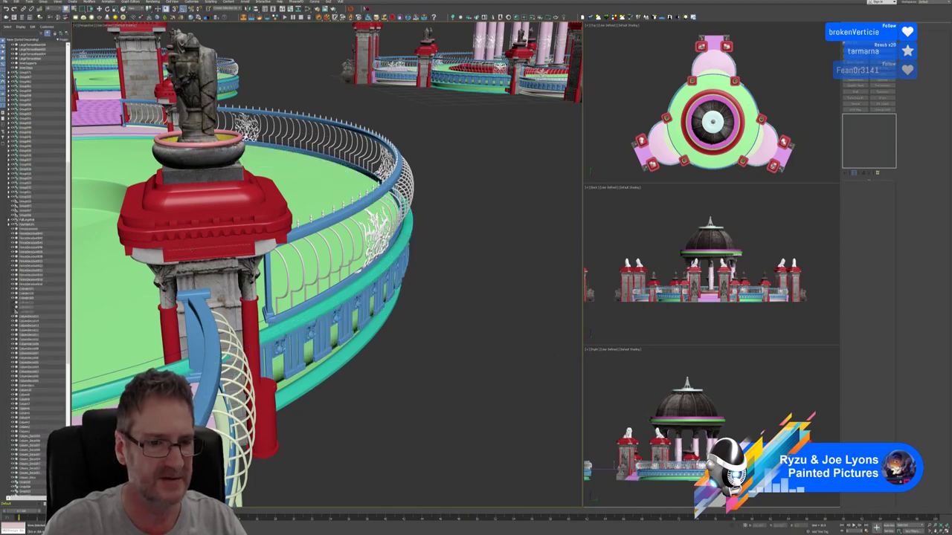
Step: Open the group of blue baluster panels around the terrace rim and delete the panel cutting across the side platform behind the pillar
left_click(321, 332)
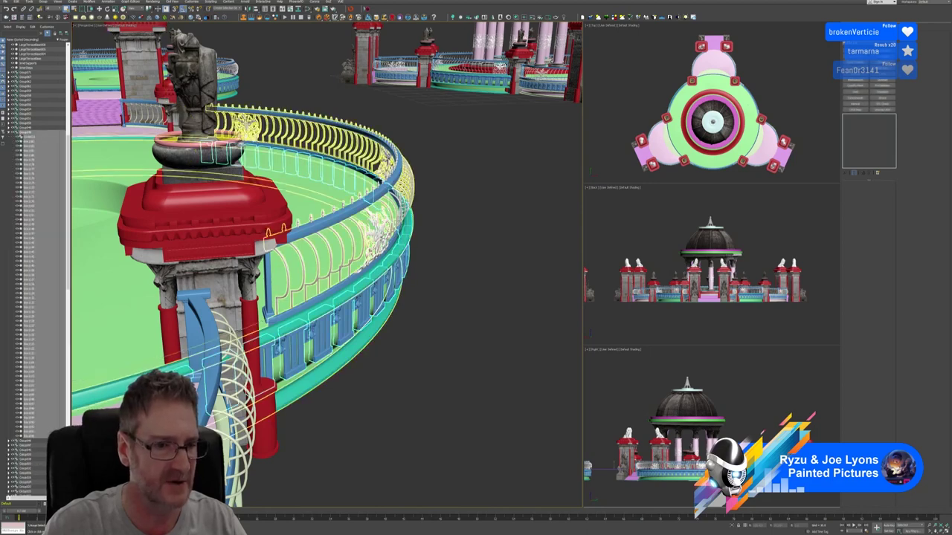
left_click(43, 1)
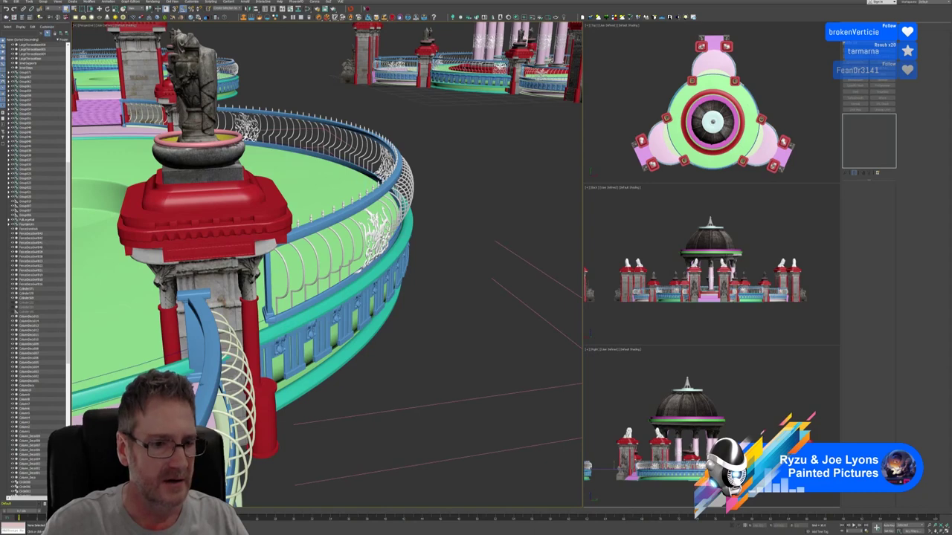
left_click(191, 388)
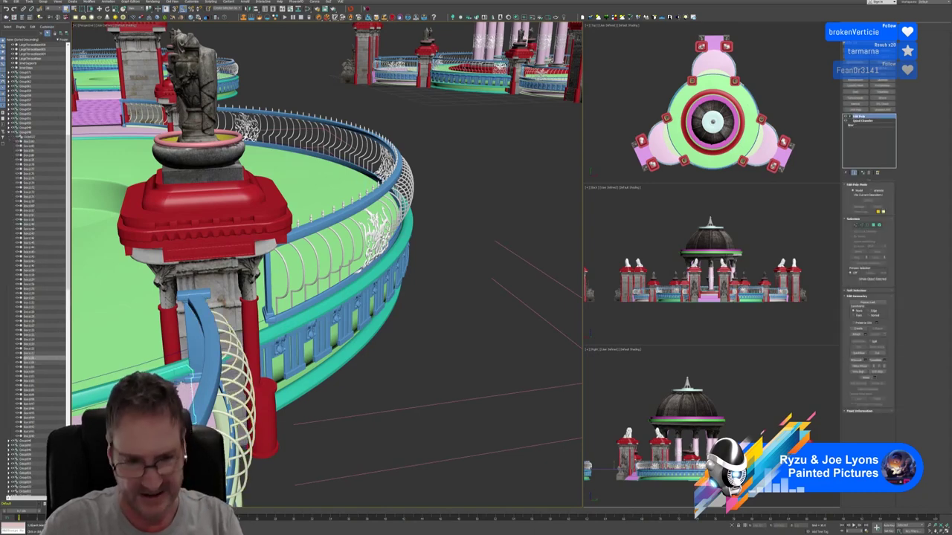
key("Delete")
Step: Delete the next leftover baluster panel protruding on the platform side of the same pillar
left_click(266, 342)
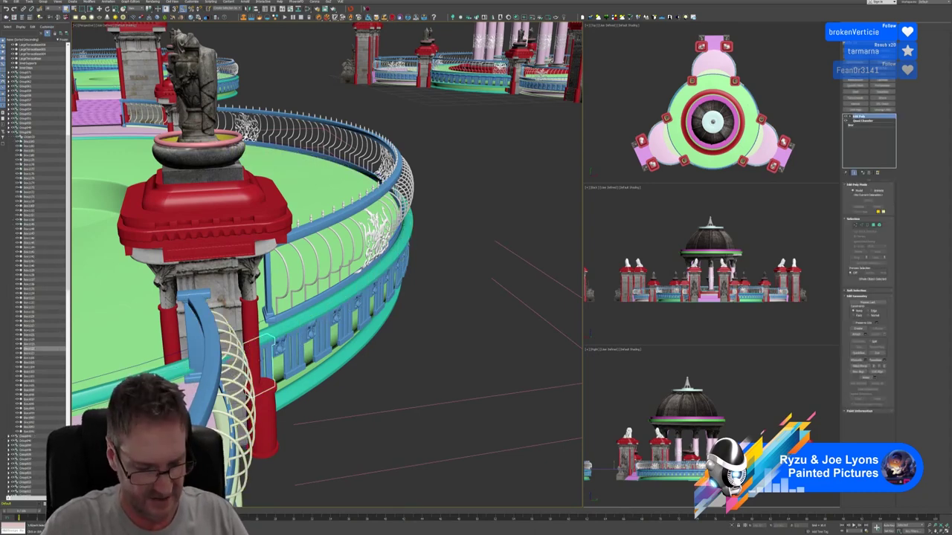
middle_click_drag(274, 343, 190, 338, "alt")
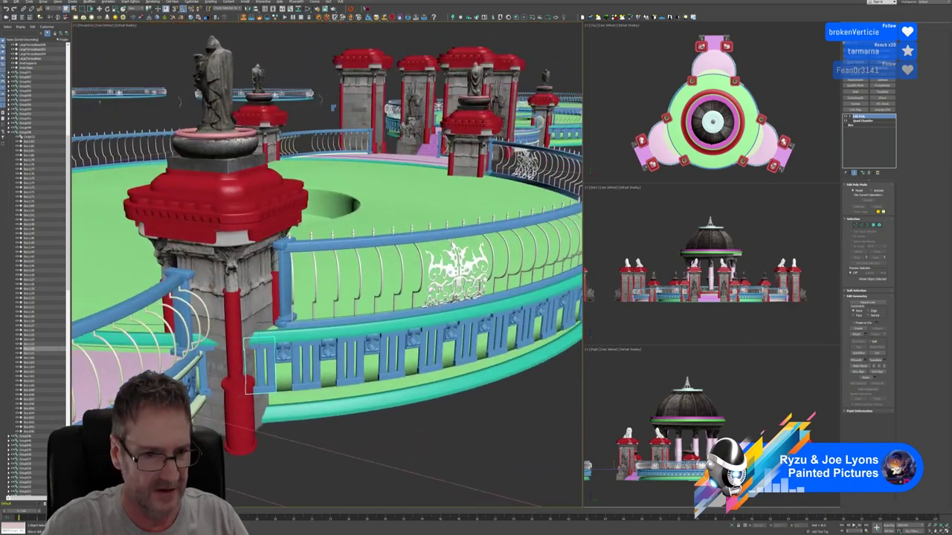
left_click(202, 364)
key("Delete")
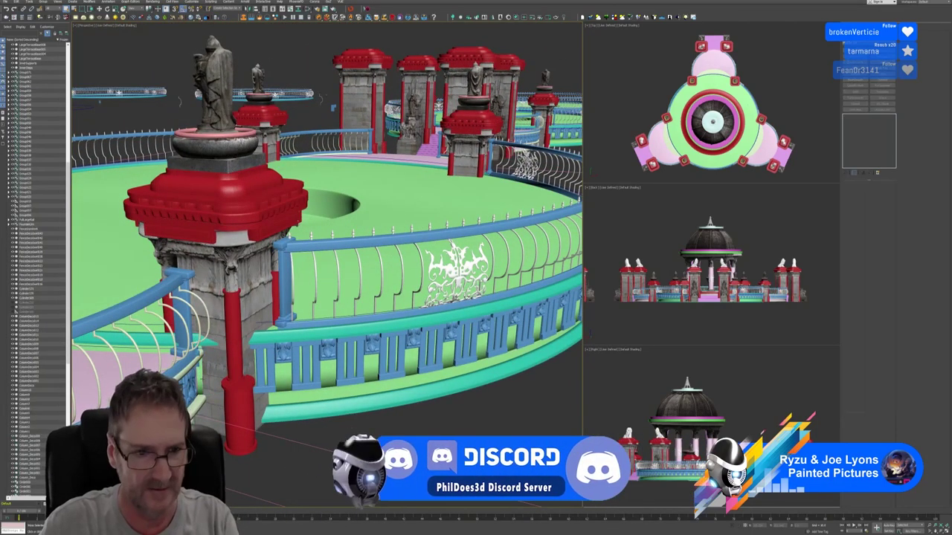
Step: Examine the neighbouring terraces and the pillar where the two-platform terrace meets its curved platform railing for leftover rim pieces
middle_click_drag(202, 365, 337, 371, "alt")
scroll(247, 340, "down", 5)
scroll(337, 285, "down", 1)
scroll(338, 284, "up", 4)
middle_click_drag(338, 285, 236, 286)
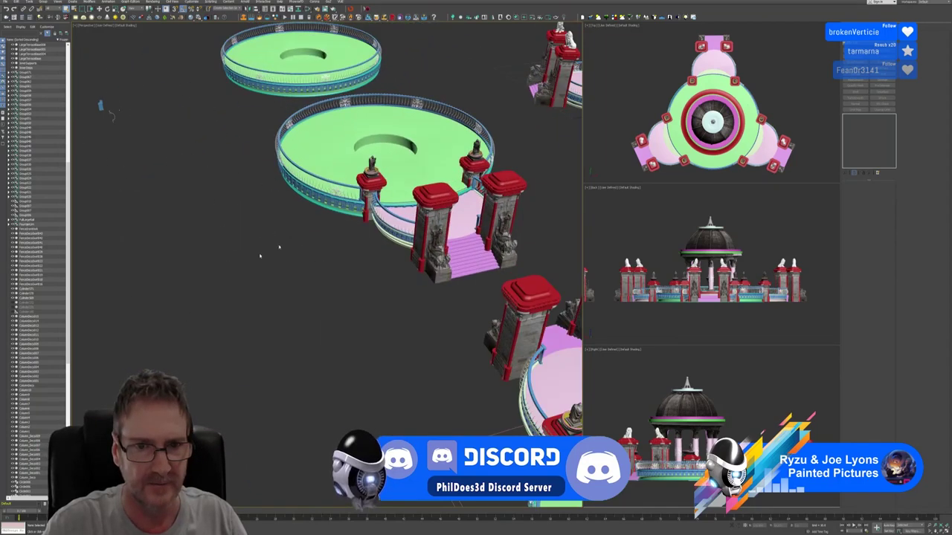
scroll(290, 239, "down", 3)
middle_click_drag(407, 372, 277, 161)
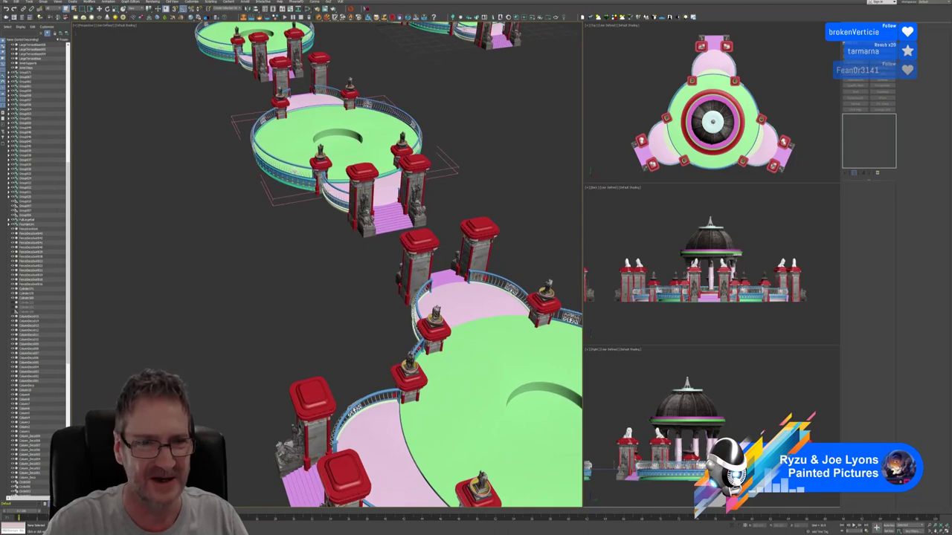
middle_click_drag(350, 266, 353, 302)
left_click(324, 272)
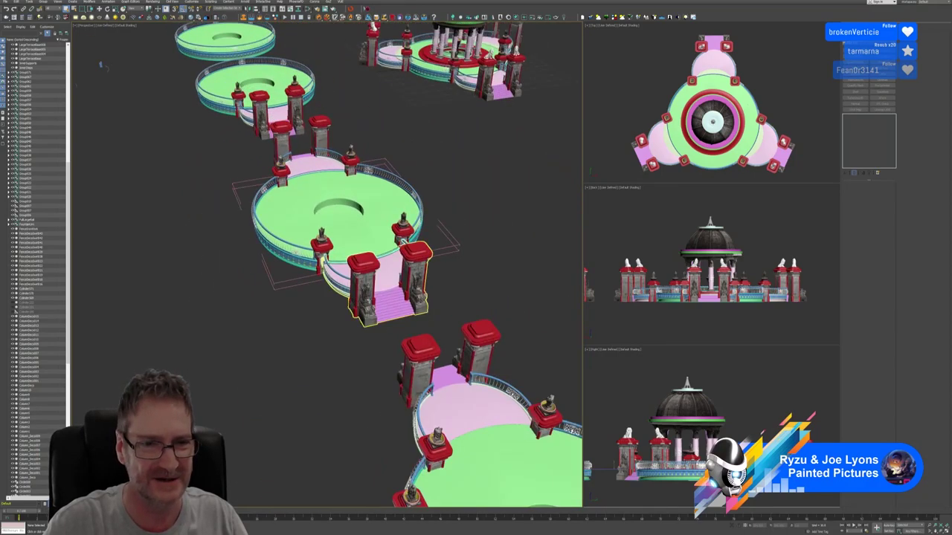
scroll(327, 257, "up", 8)
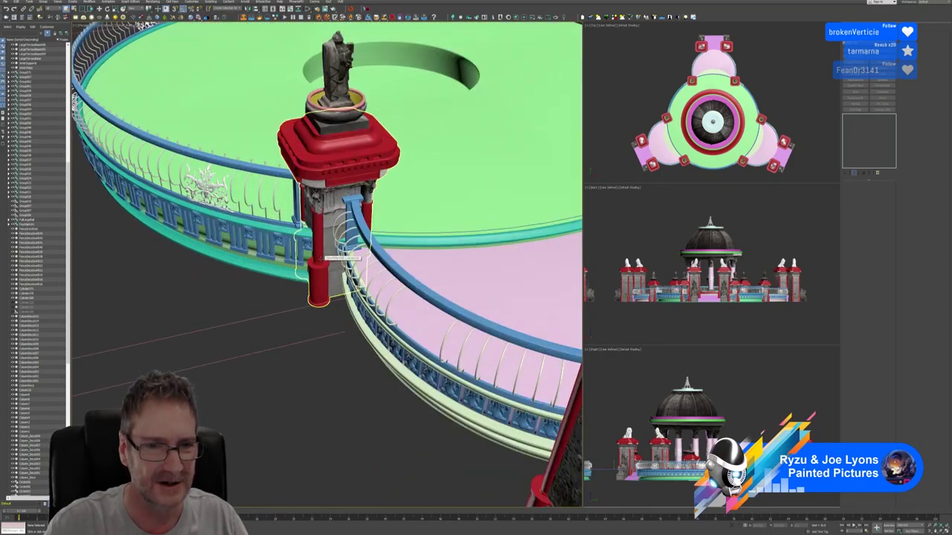
scroll(321, 259, "up", 3)
middle_click_drag(320, 259, 425, 201)
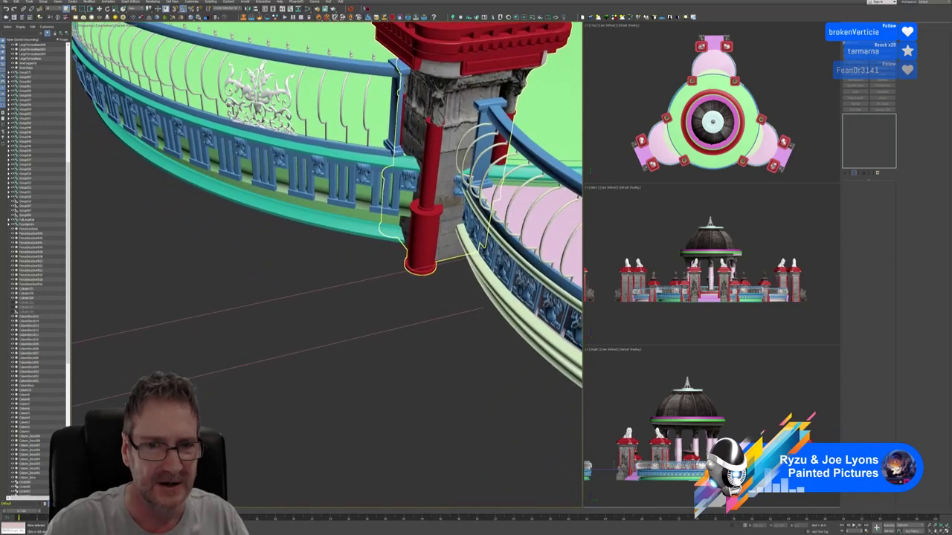
scroll(383, 233, "down", 3)
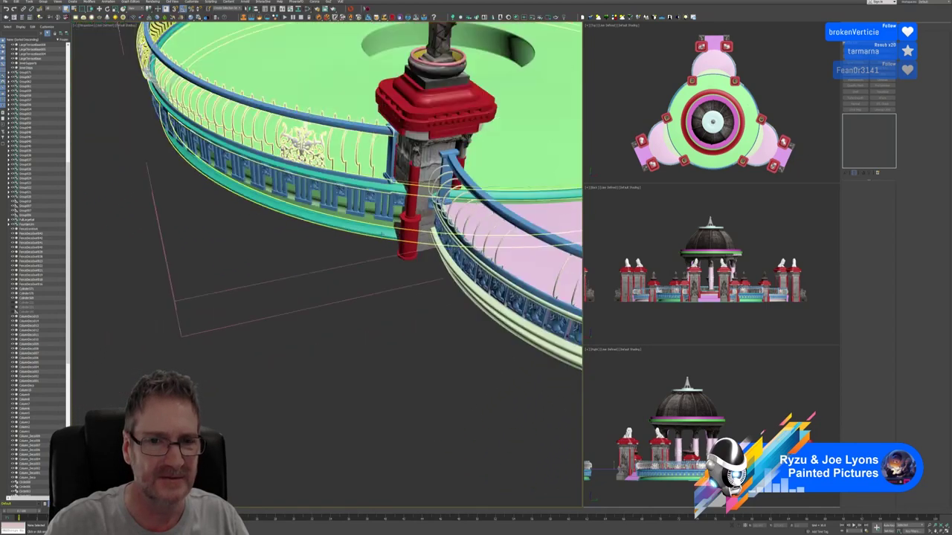
scroll(382, 267, "down", 7)
scroll(374, 254, "up", 2)
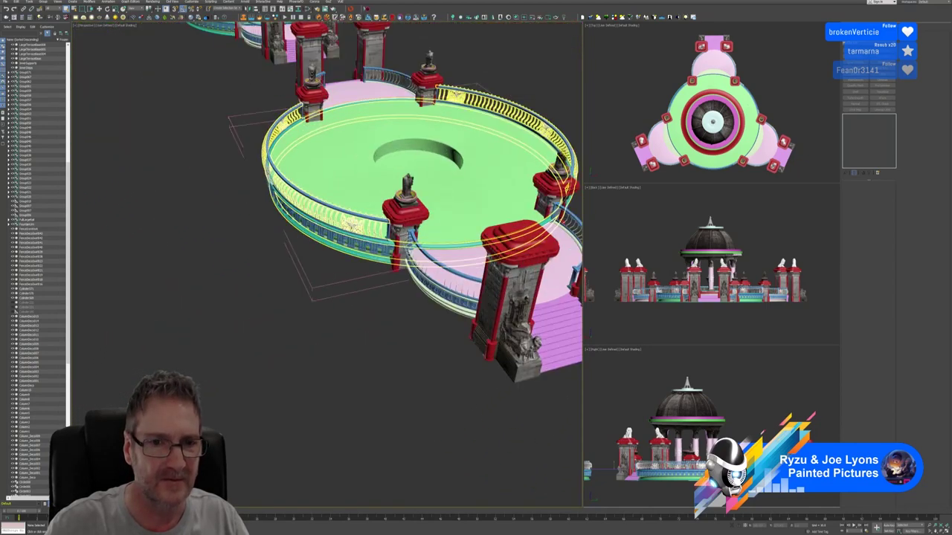
Step: Close the open group of baluster panels around the terrace rim
left_click(363, 243)
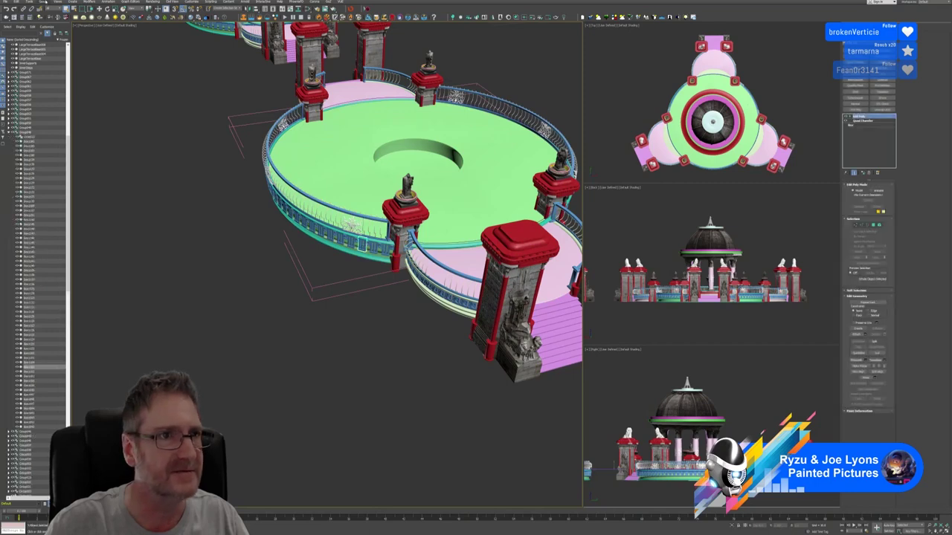
left_click(43, 2)
left_click(46, 35)
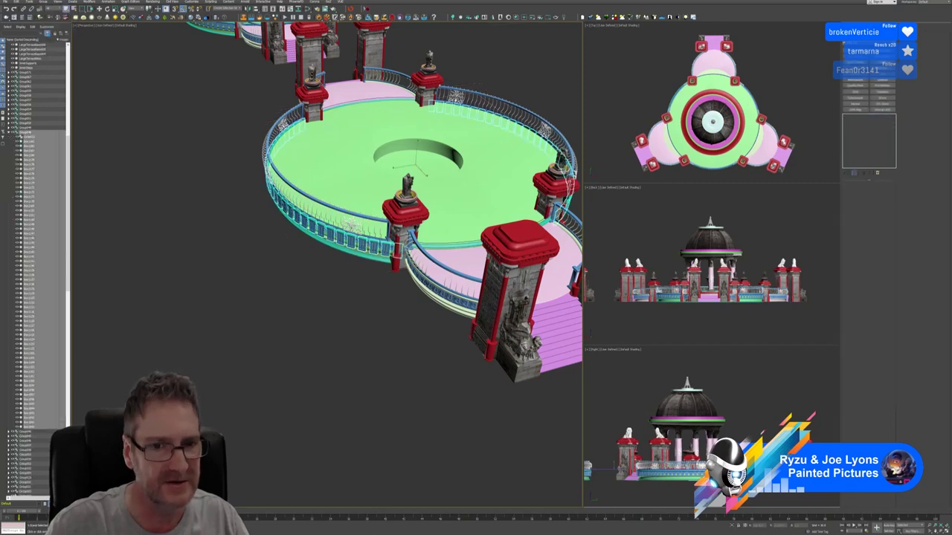
Step: Open the group of small decorative blocks around the rim and delete the block overlapping the platform railing beside the front pillar
left_click(357, 239)
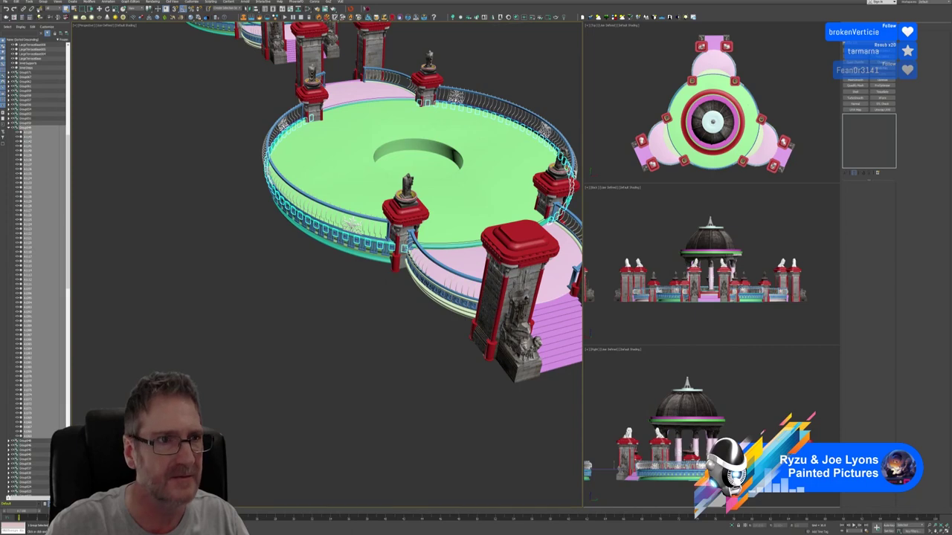
left_click(42, 2)
left_click(46, 22)
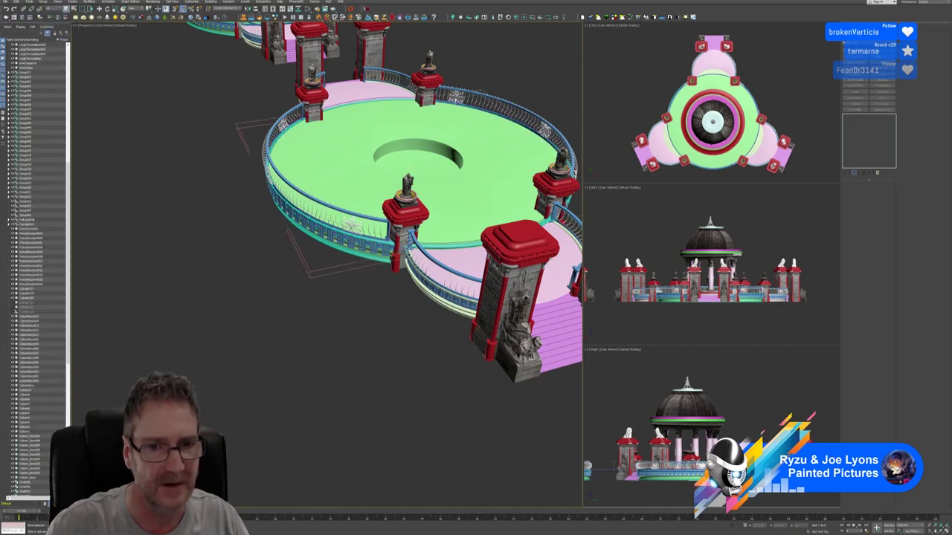
scroll(401, 256, "up", 3)
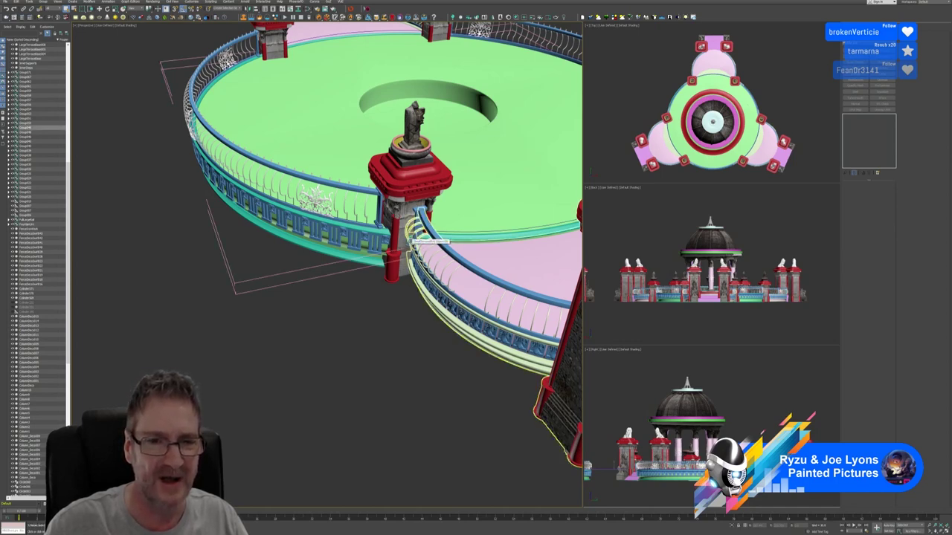
scroll(406, 247, "up", 4)
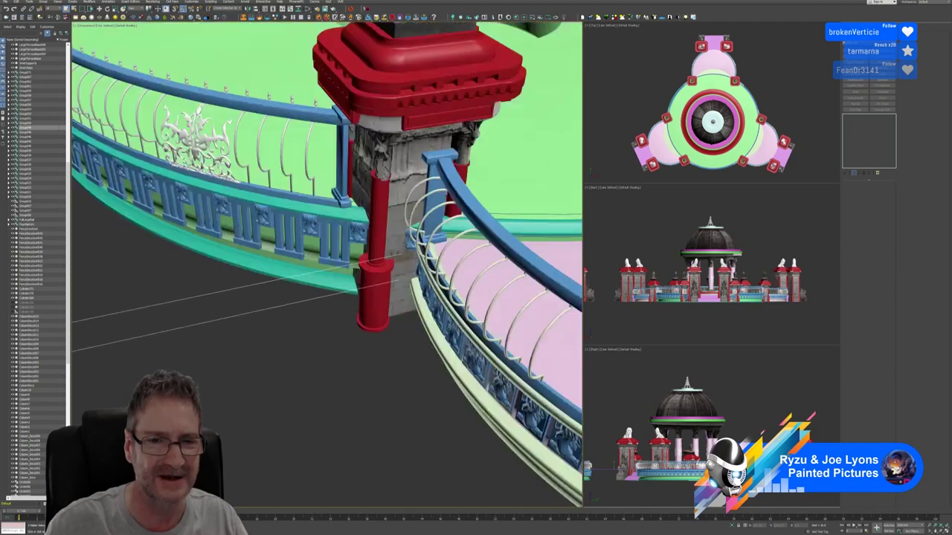
left_click(409, 237)
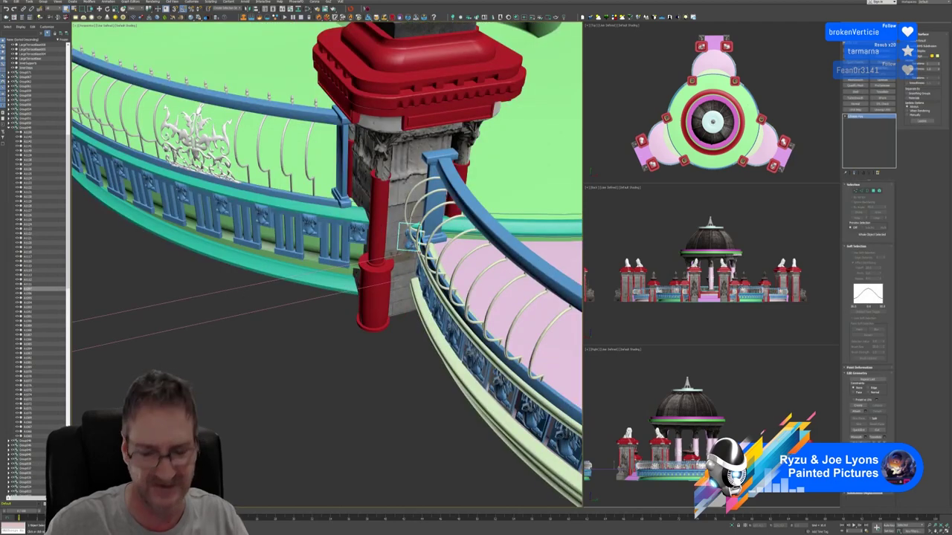
key("Delete")
Step: Delete the leftover decorative block where the curved platform railing meets the pillar on the platform's opposite side
scroll(381, 301, "down", 8)
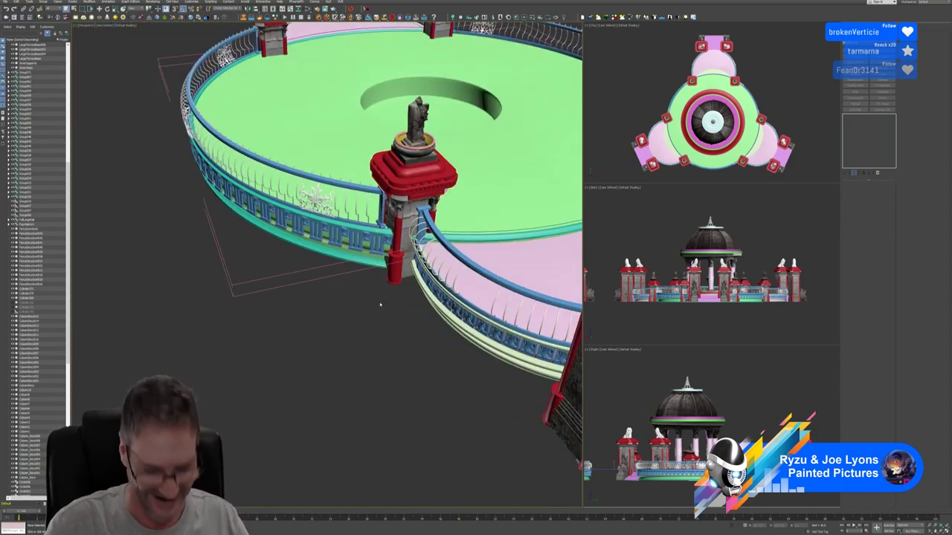
middle_click_drag(380, 304, 389, 300)
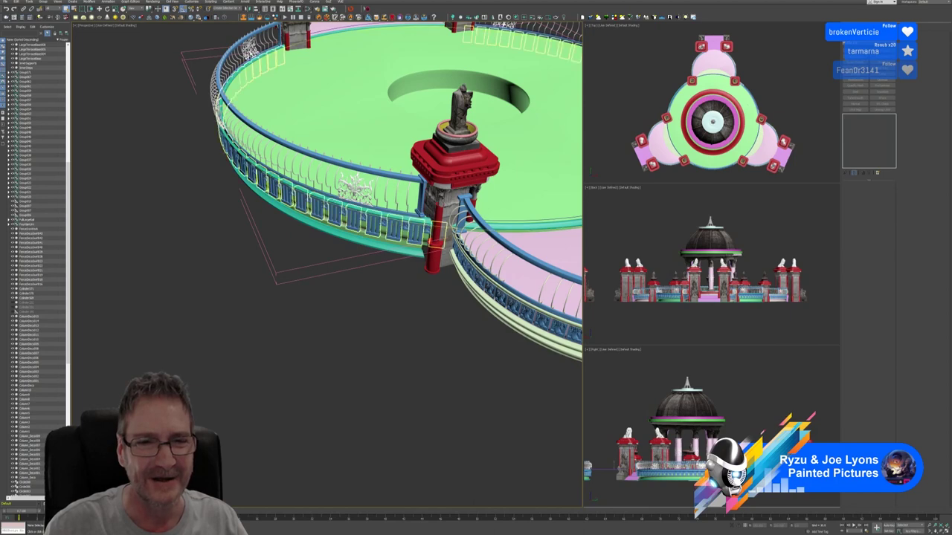
left_click(376, 223)
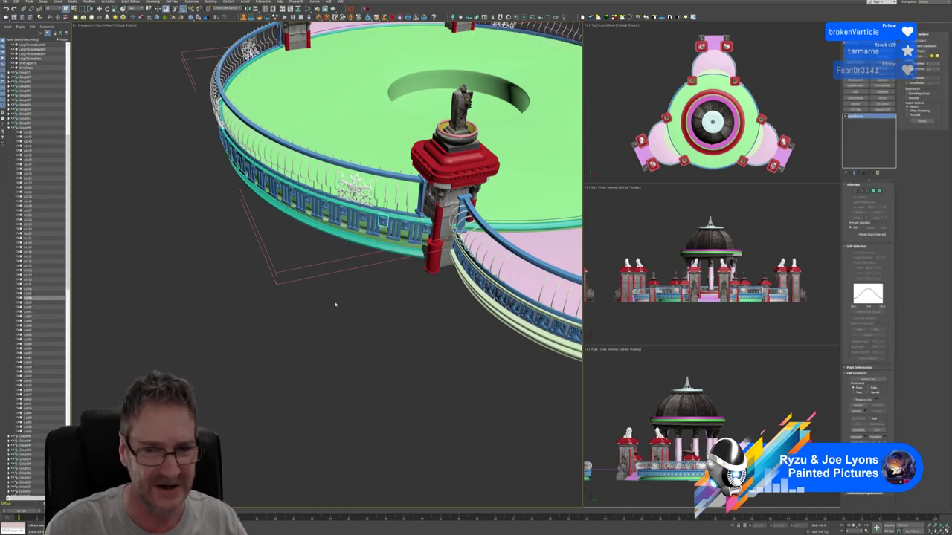
scroll(338, 301, "down", 3)
middle_click_drag(337, 301, 352, 336, "alt")
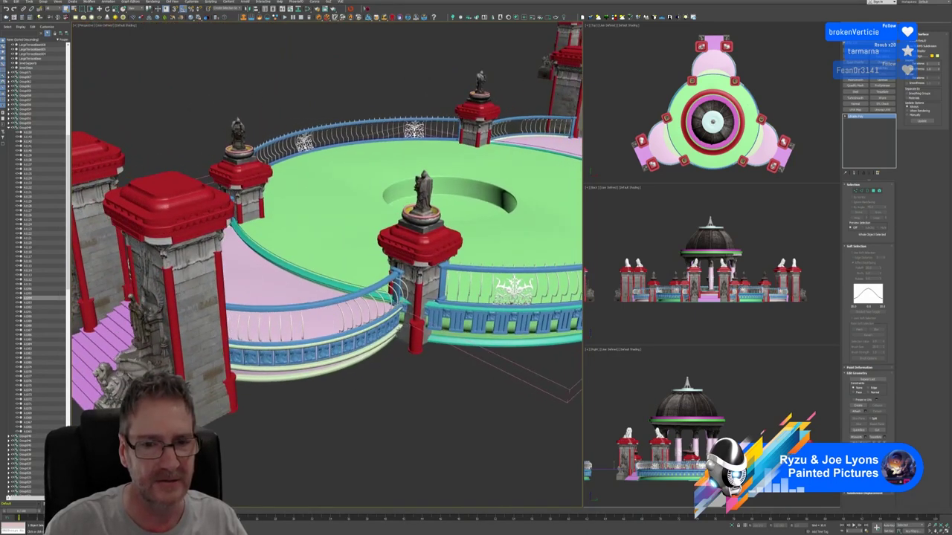
scroll(403, 328, "up", 5)
left_click(403, 280)
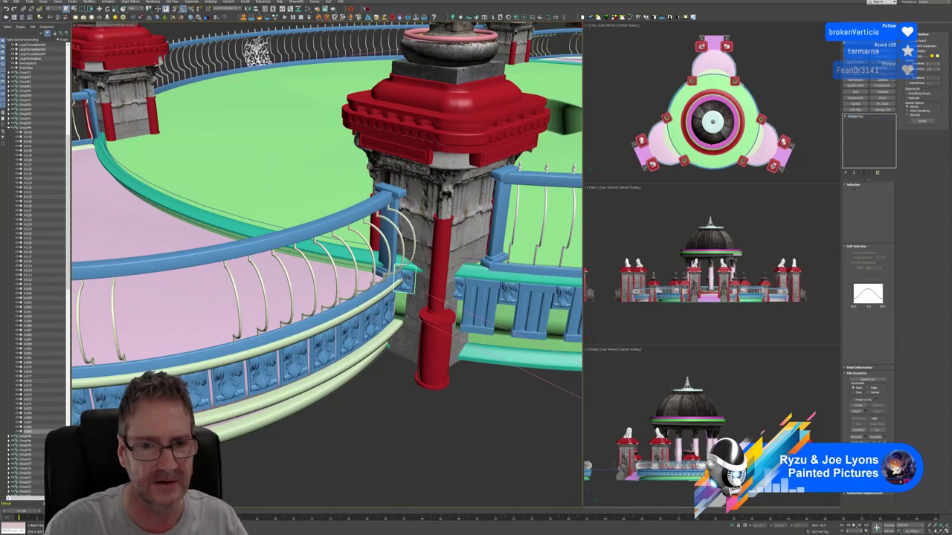
key("Delete")
scroll(397, 291, "down", 5)
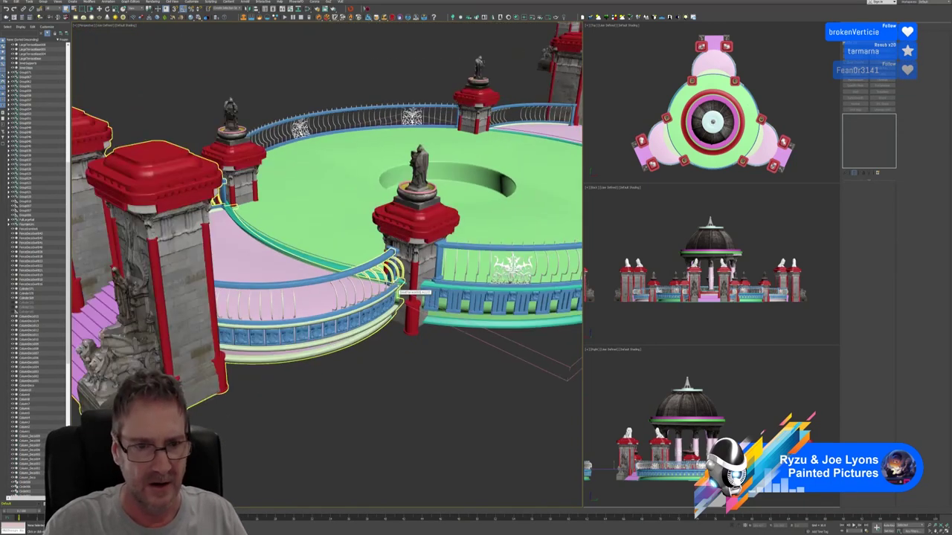
Step: Inspect the pillars and curved railings around the stair platform for remaining leftover blocks
left_click(411, 298)
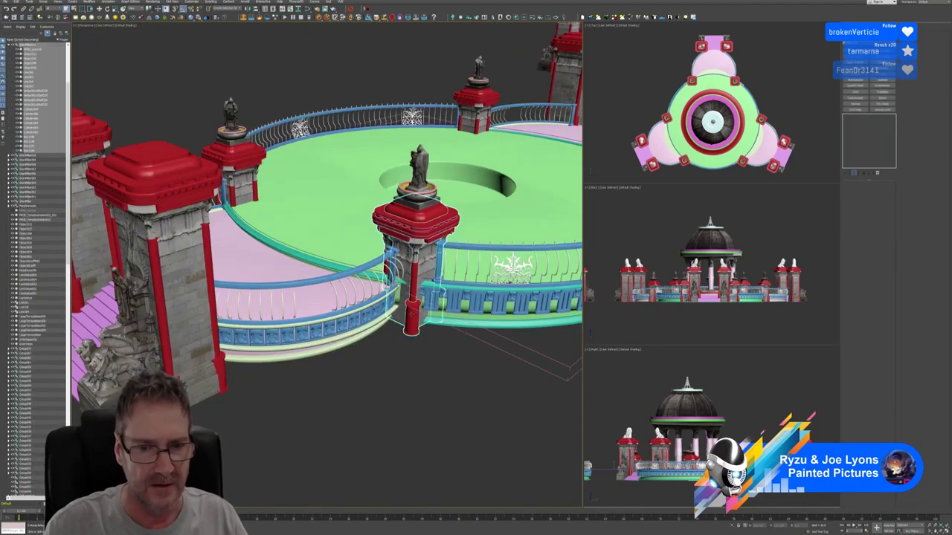
middle_click_drag(346, 350, 384, 345, "alt")
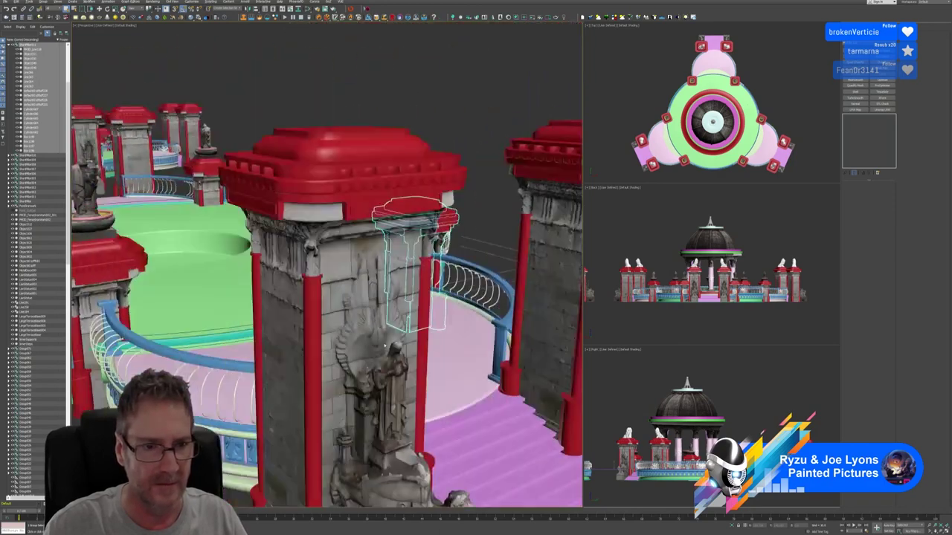
scroll(385, 346, "up", 2)
scroll(385, 346, "down", 3)
middle_click_drag(305, 371, 446, 293)
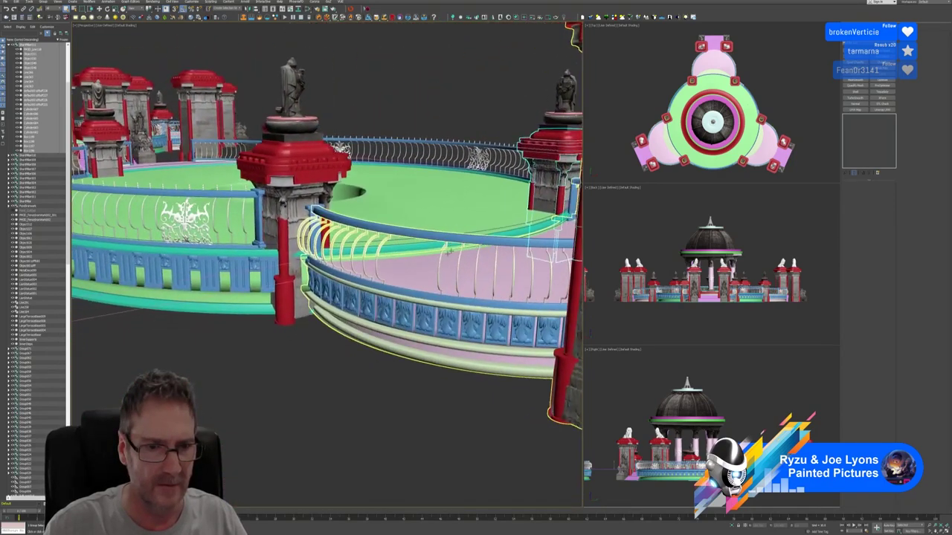
scroll(307, 280, "up", 2)
scroll(308, 280, "down", 1)
scroll(308, 280, "down", 4)
middle_click_drag(307, 280, 315, 287, "alt")
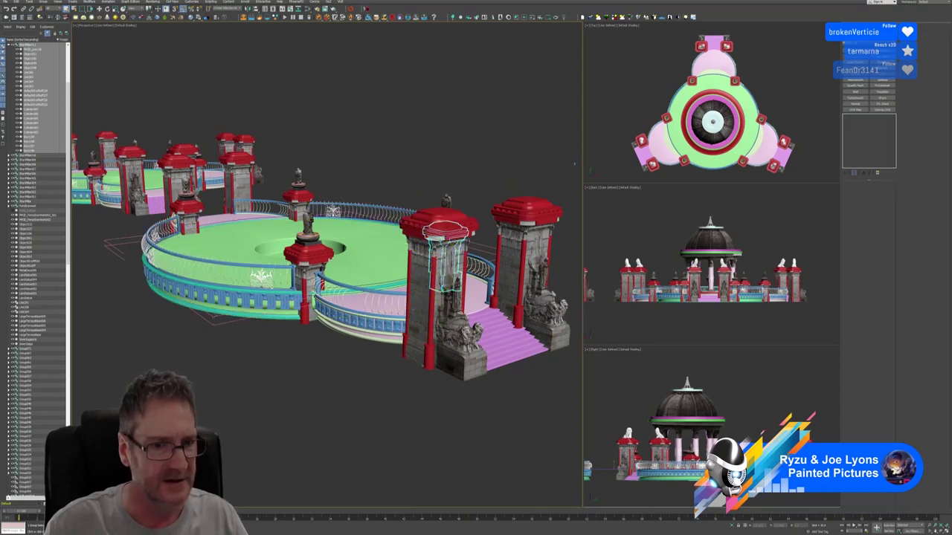
Step: Close the open group of small decorative blocks around the terrace rim and clear the selection
left_click(119, 254)
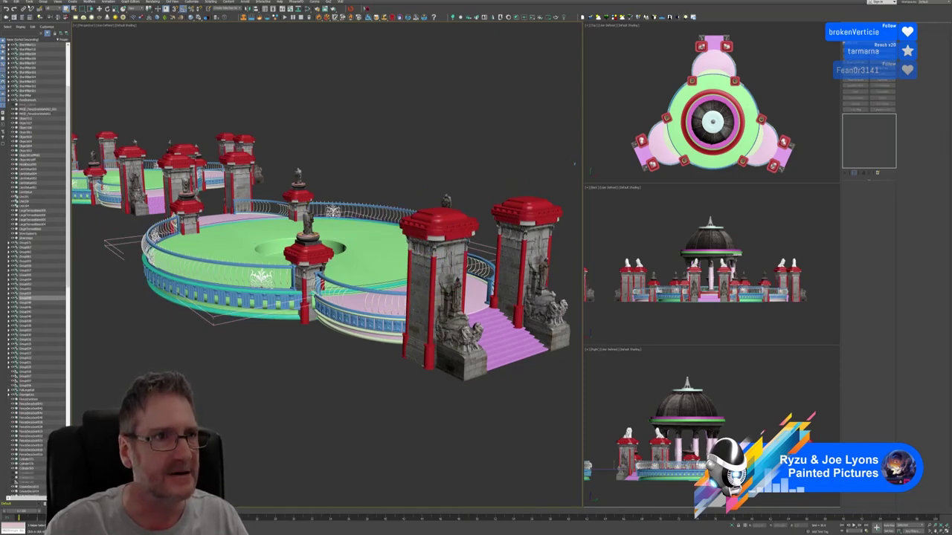
left_click(43, 2)
left_click(49, 36)
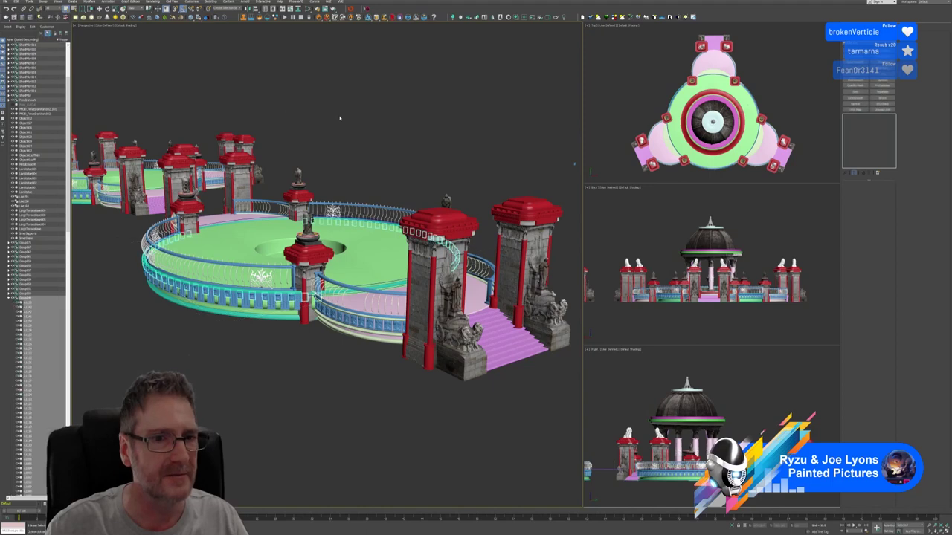
left_click(340, 119)
Step: Open the group of baluster panels around the rim of the next terrace variant with a stair platform
scroll(343, 162, "down", 5)
middle_click_drag(350, 186, 196, 172)
left_click(348, 250)
middle_click_drag(297, 299, 444, 311, "alt")
left_click(383, 286)
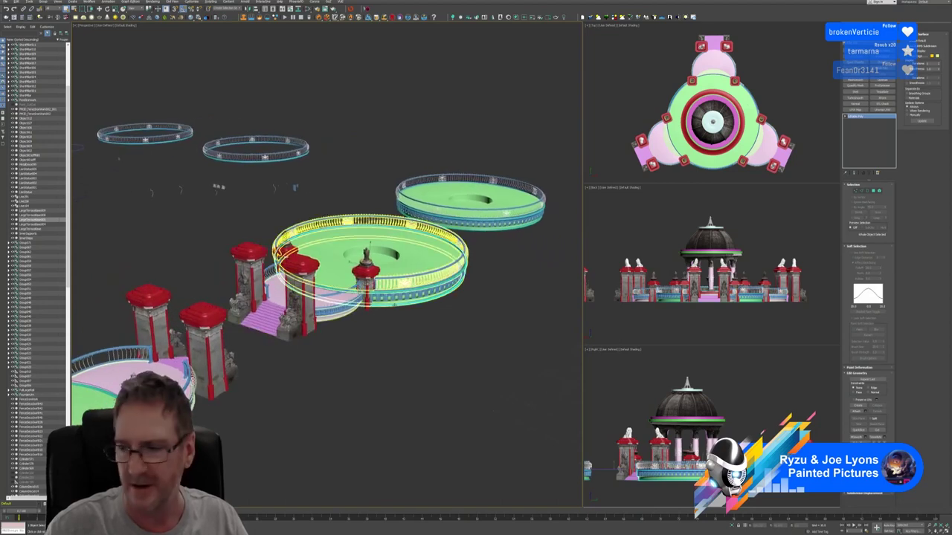
left_click(389, 336)
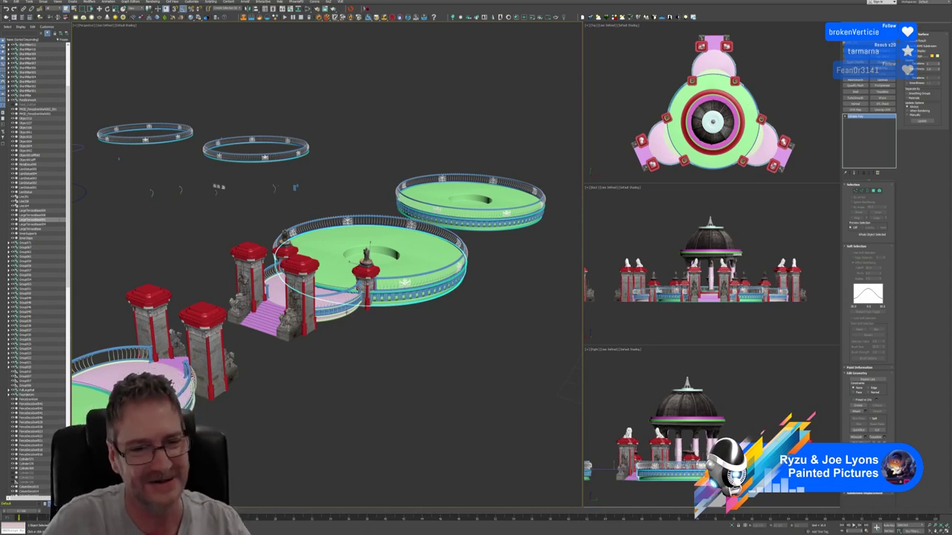
scroll(268, 289, "up", 2)
scroll(356, 294, "up", 2)
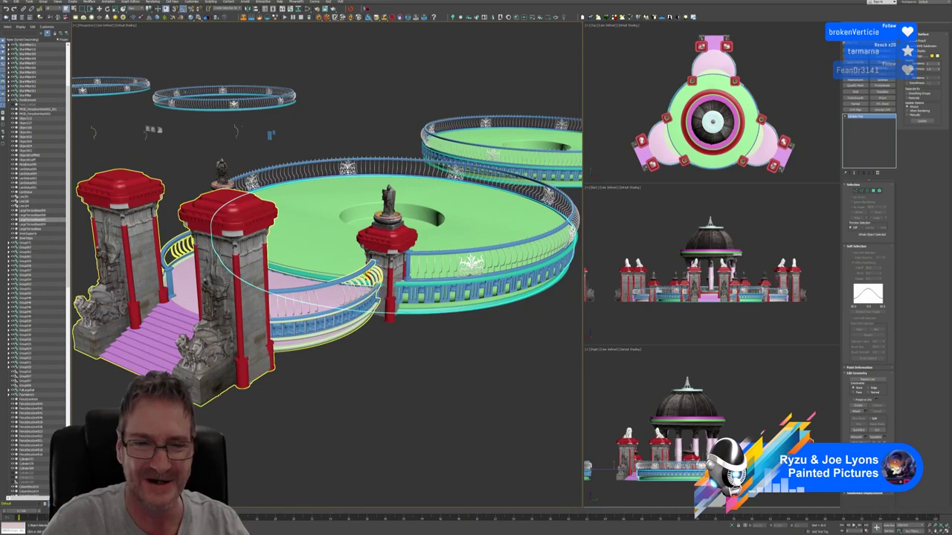
scroll(423, 329, "up", 3)
scroll(423, 328, "up", 1)
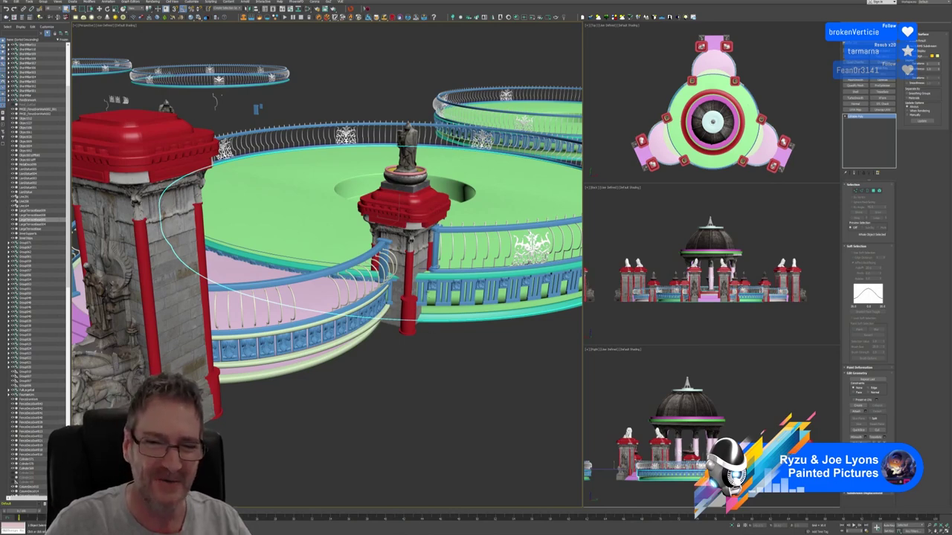
left_click(438, 290)
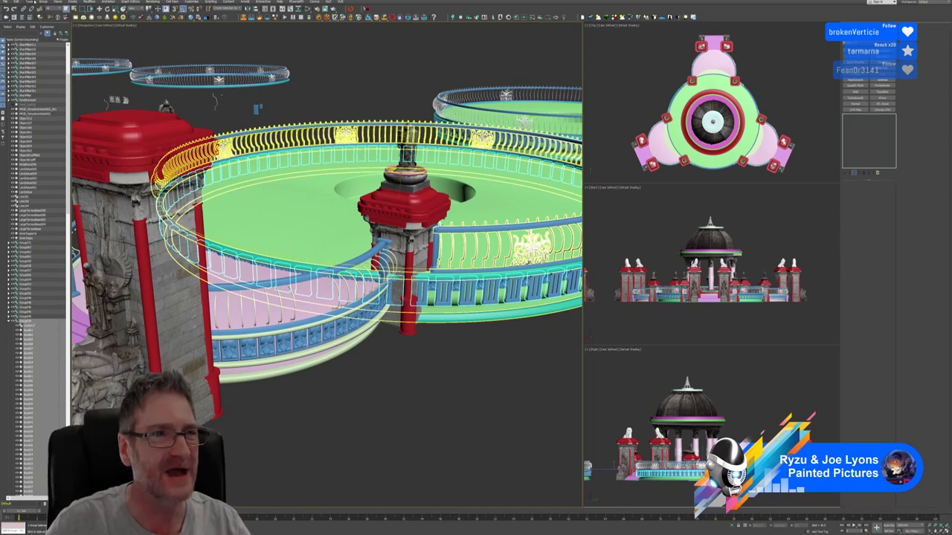
left_click(43, 3)
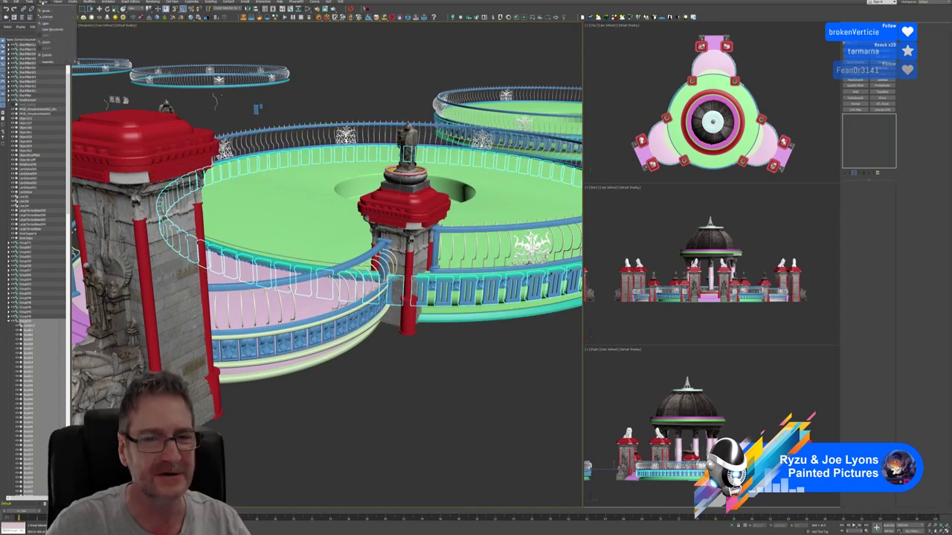
left_click(46, 23)
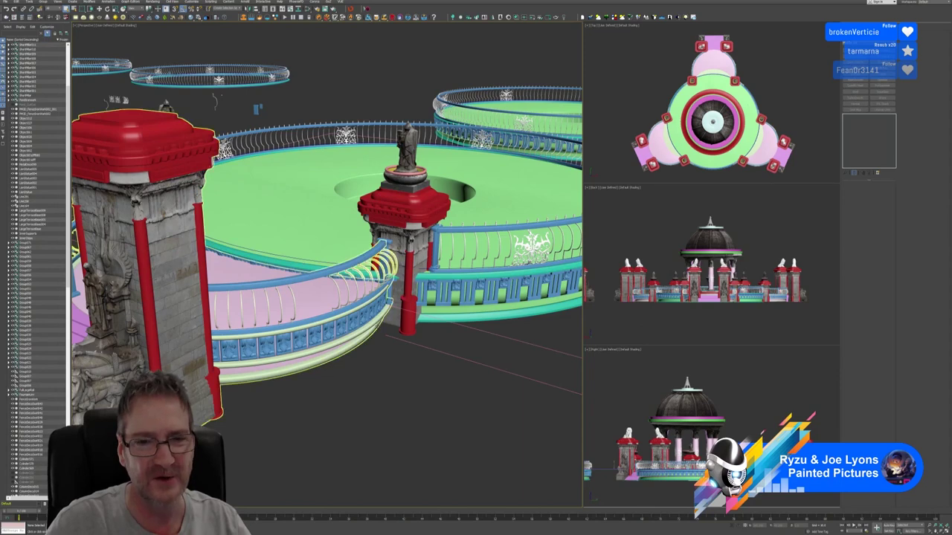
Step: Delete the baluster panels that overlap the statue-topped pillar where the platform railing meets the terrace
left_click(407, 293)
left_click(394, 290)
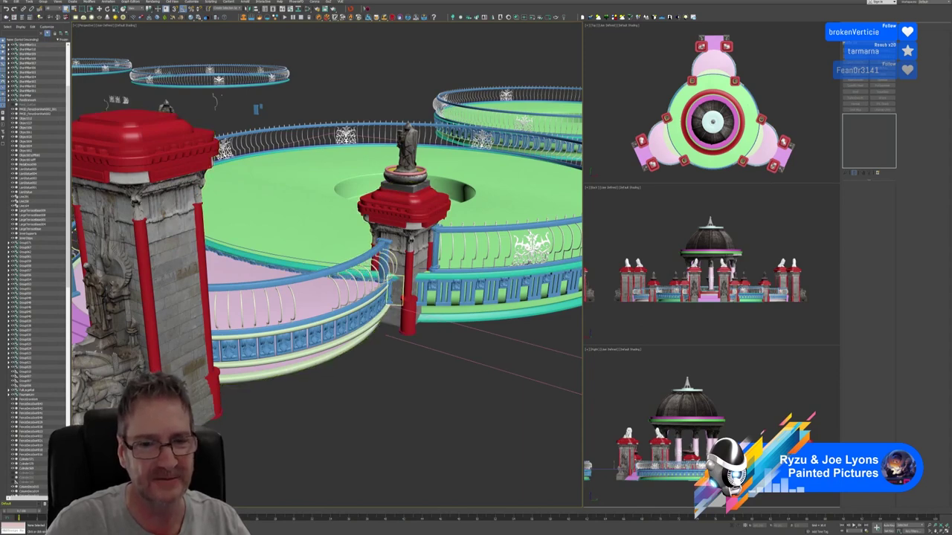
key("ctrl+z")
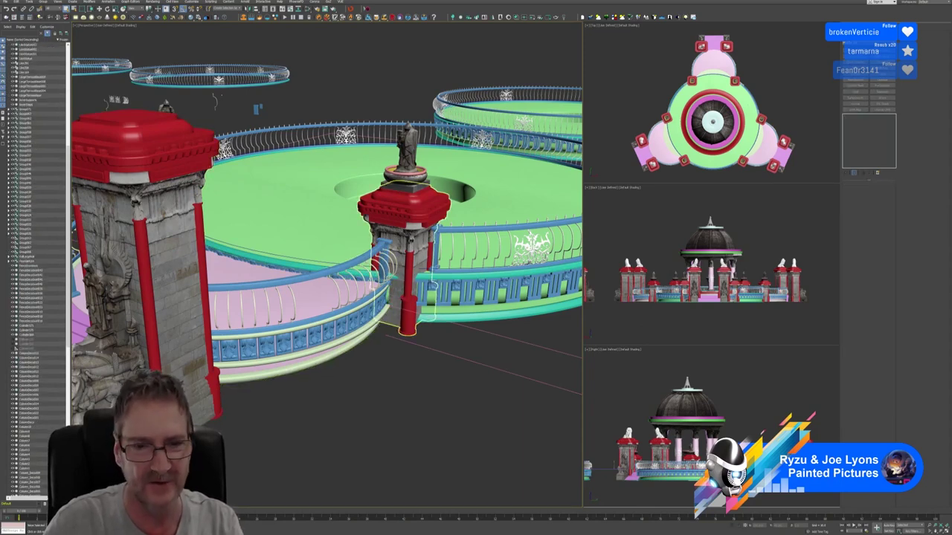
left_click(369, 272)
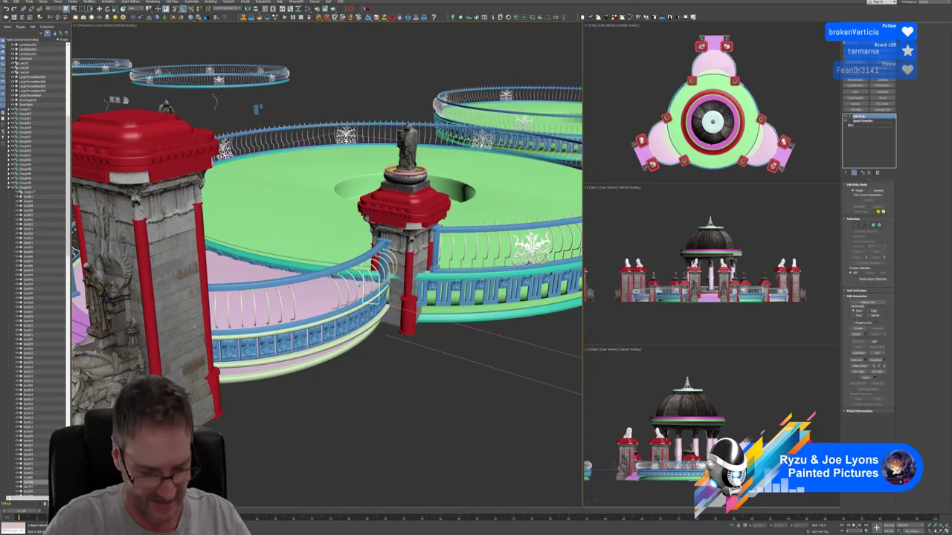
Step: Delete the leftover baluster panels under the terrace rim along the pink platform, working from the pillar toward the middle
middle_click_drag(308, 257, 377, 265, "alt")
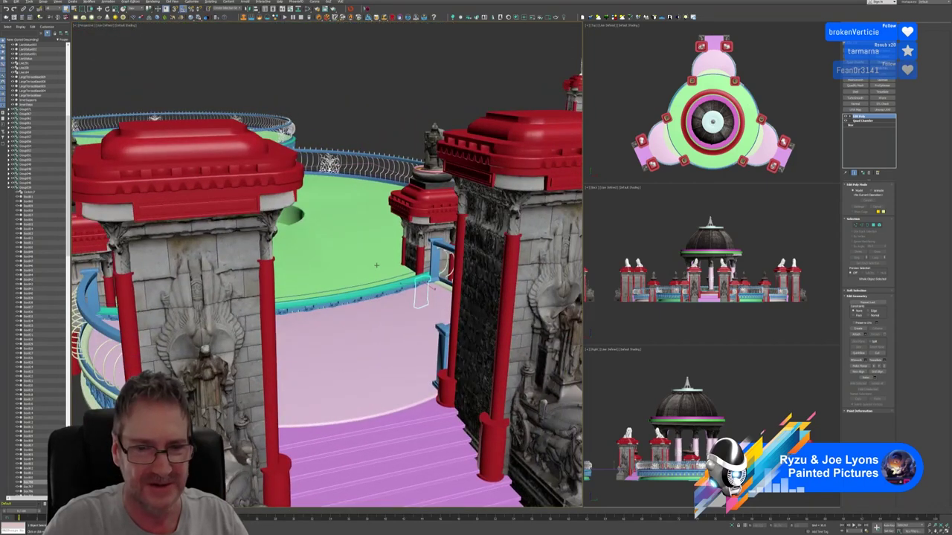
left_click(409, 289)
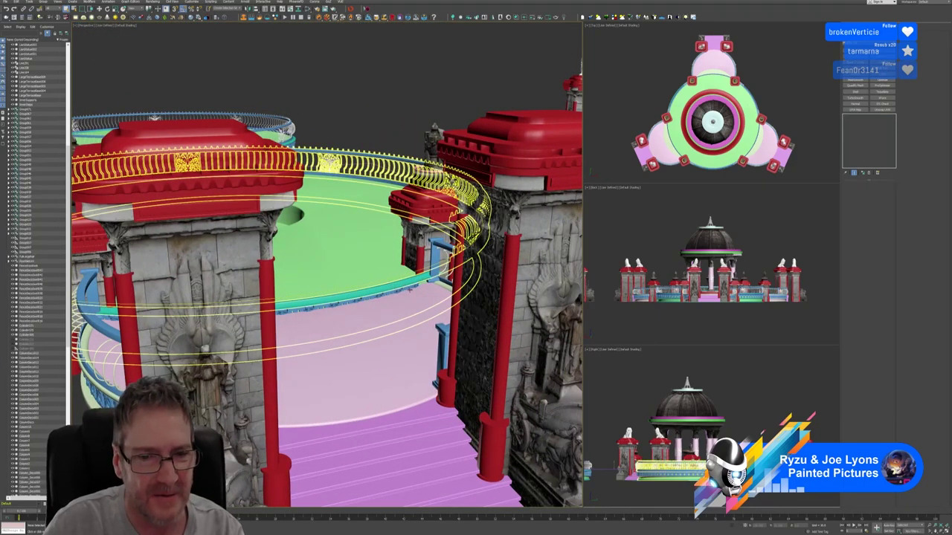
left_click(411, 289)
key("ctrl+z")
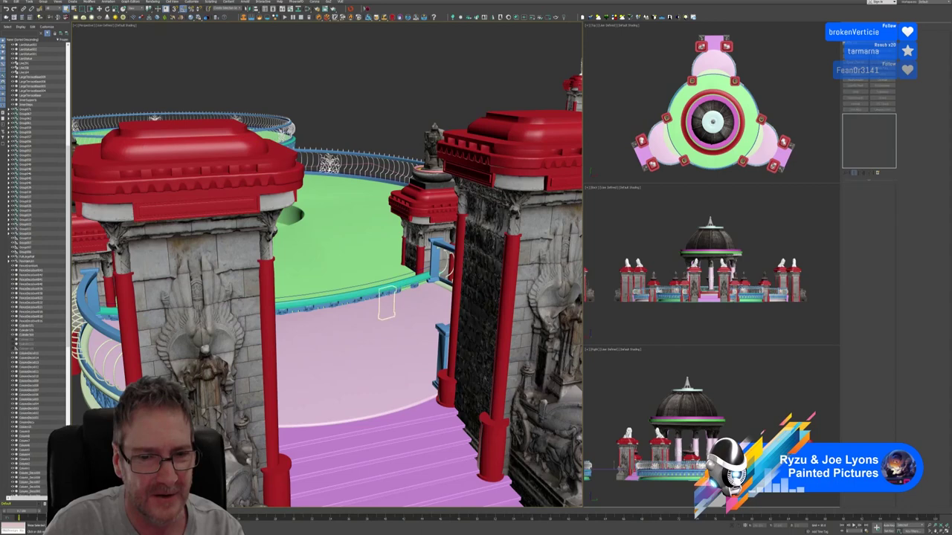
left_click(387, 294)
key("Delete")
left_click(368, 299)
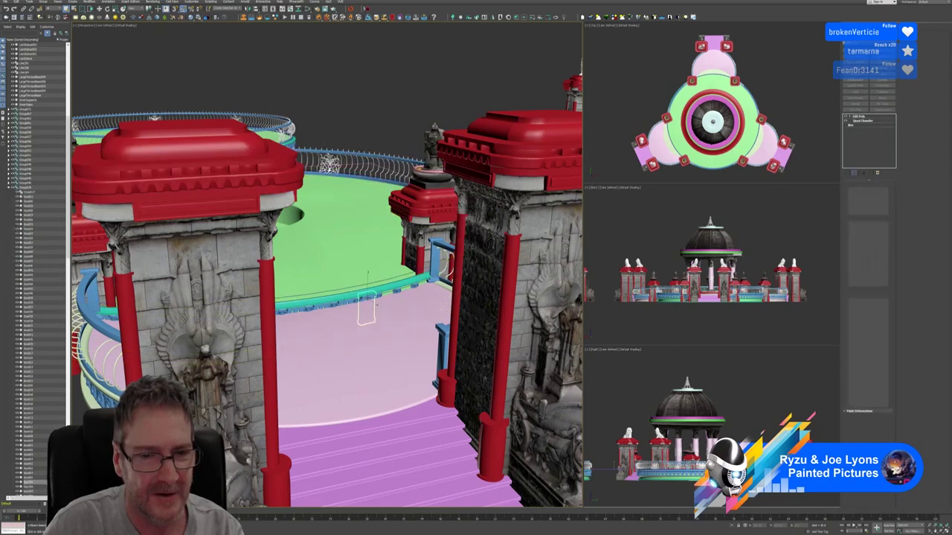
key("Delete")
left_click(30, 188)
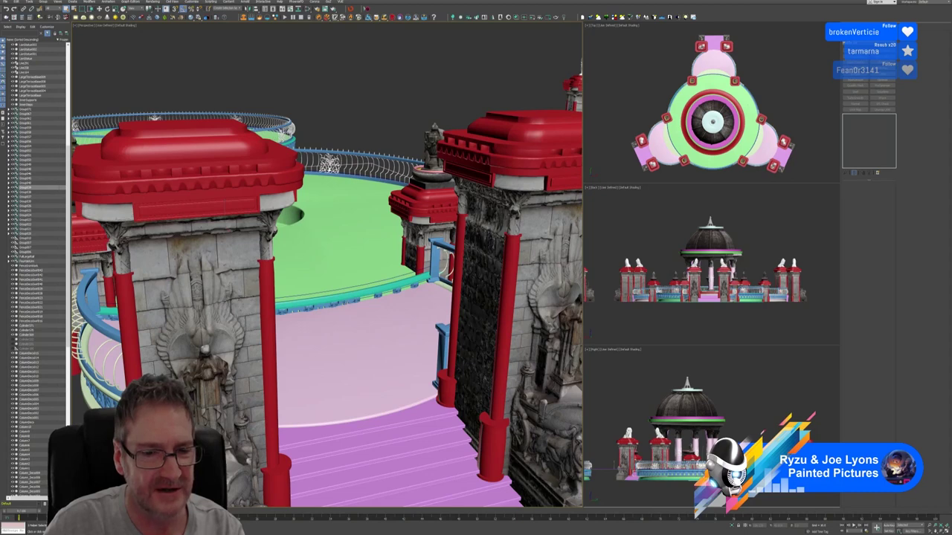
left_click(323, 309)
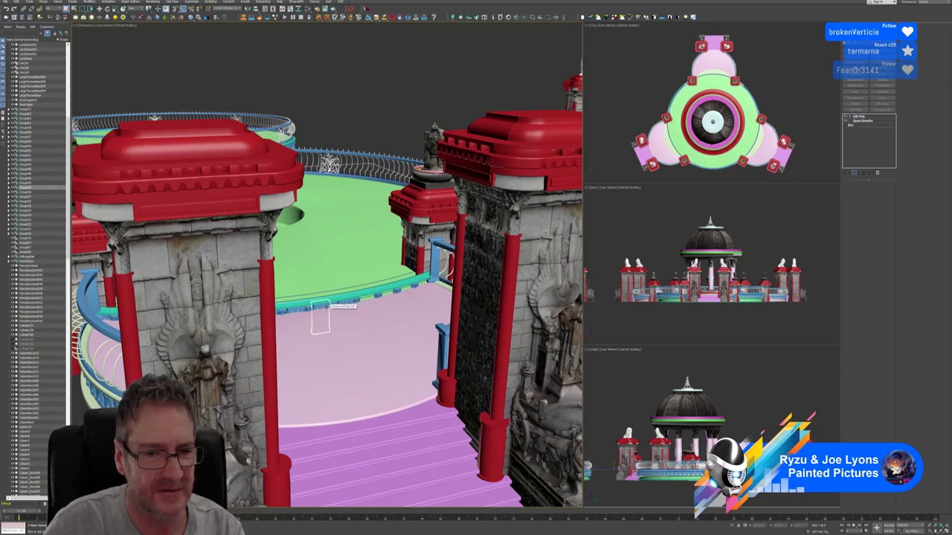
key("Delete")
Step: Delete the next baluster panels along the middle of the pink platform, keeping the small decorative blocks
scroll(355, 291, "up", 4)
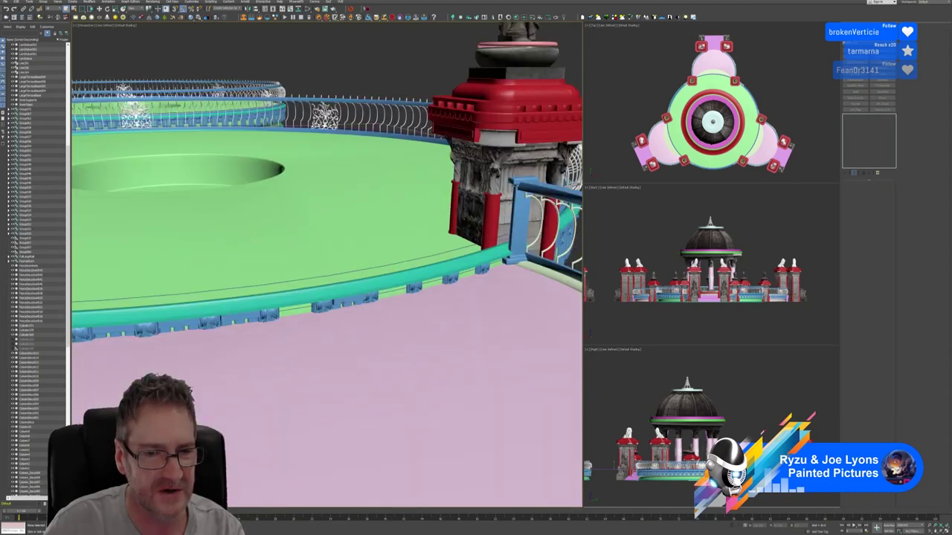
left_click(337, 302)
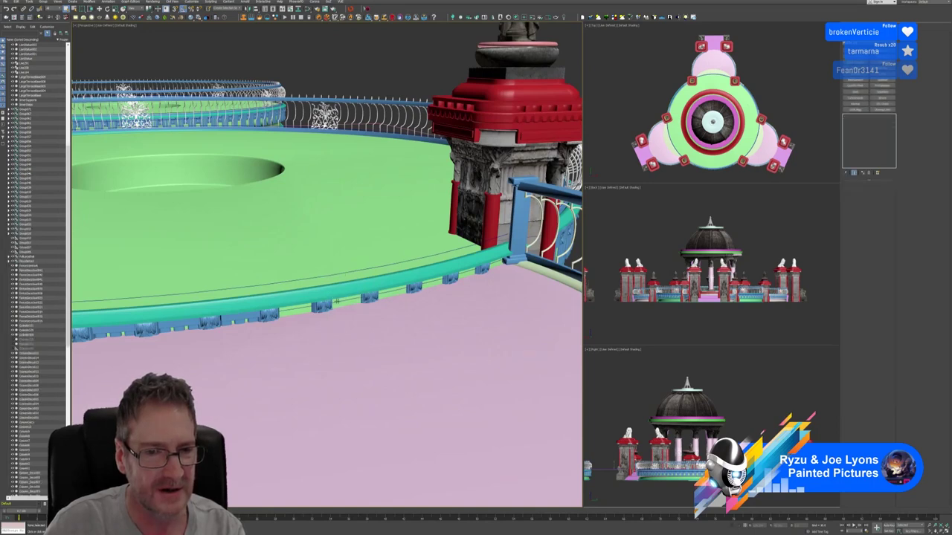
left_click(242, 322)
key("Delete")
middle_click_drag(244, 321, 168, 303)
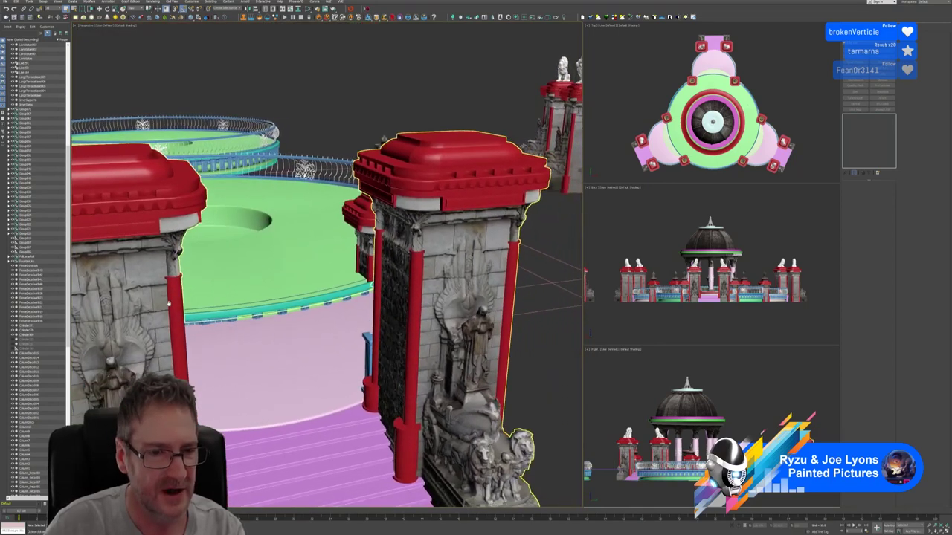
left_click(217, 326)
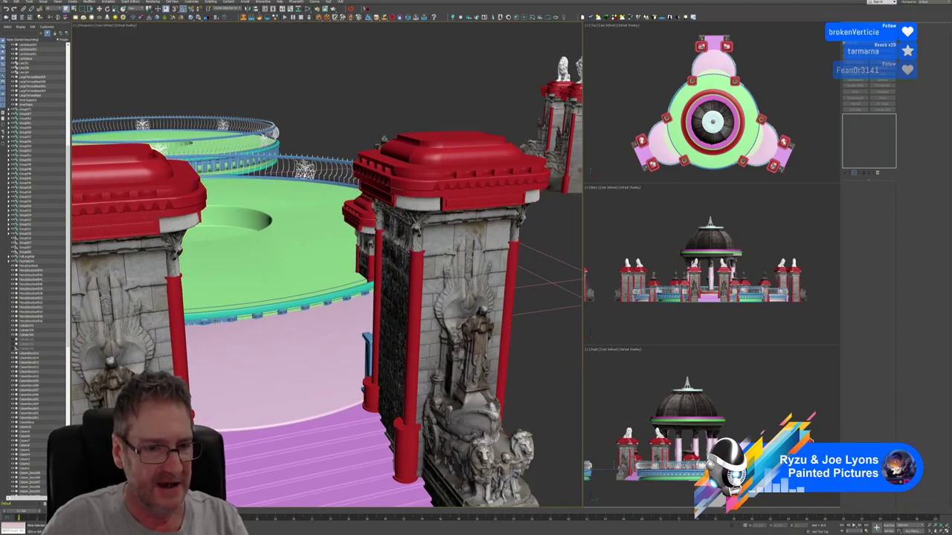
left_click(217, 323)
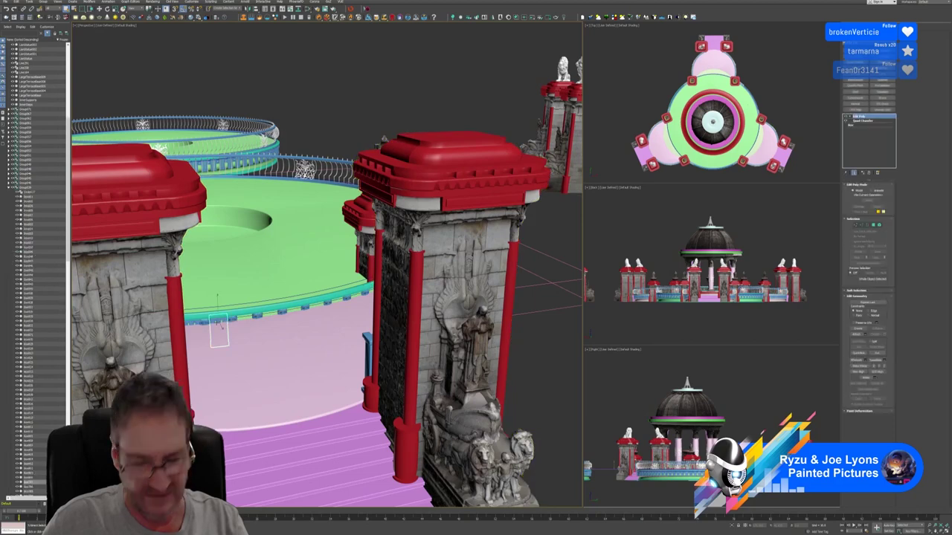
key("Delete")
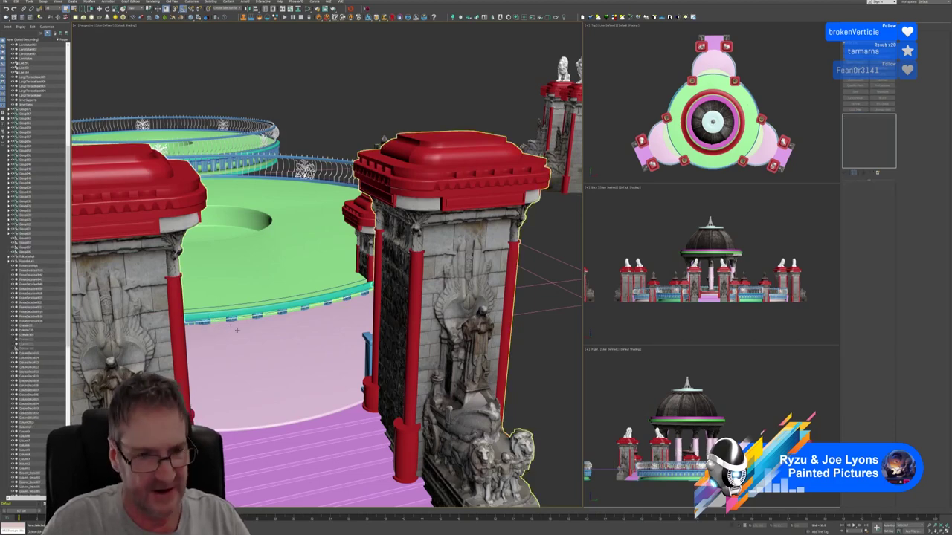
Step: Delete the baluster panels along the platform's remaining edge toward the statue-topped pillar on the opposite side
left_click(230, 327)
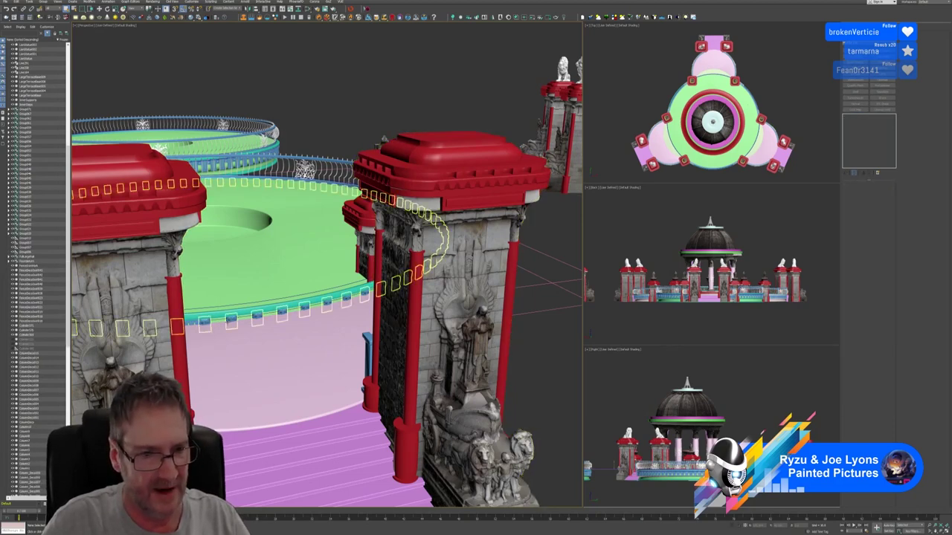
middle_click_drag(229, 322, 268, 350, "alt")
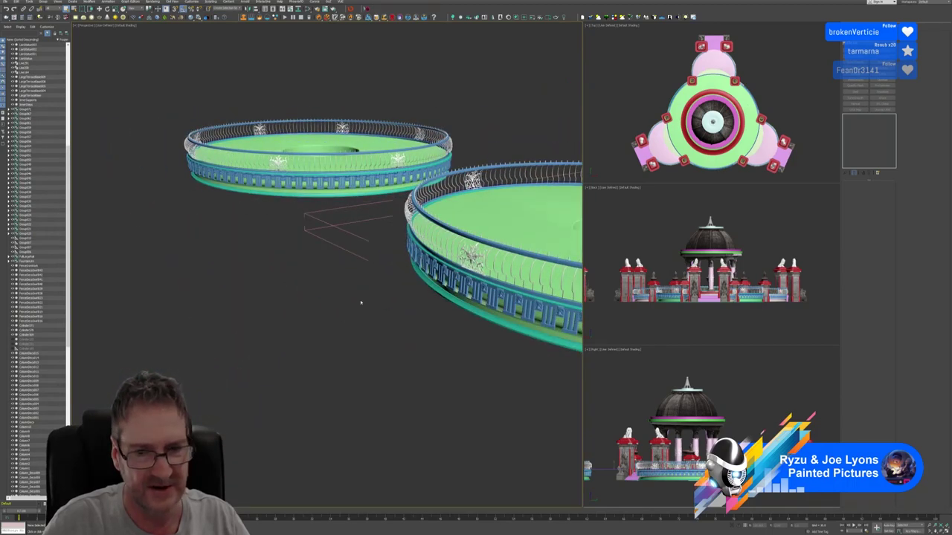
middle_click_drag(361, 302, 201, 297)
scroll(297, 342, "up", 3)
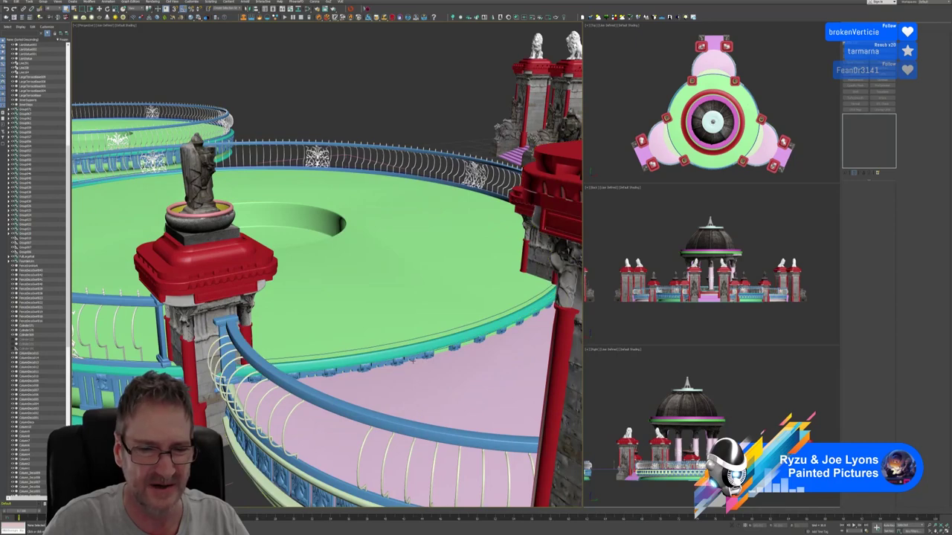
left_click(412, 368)
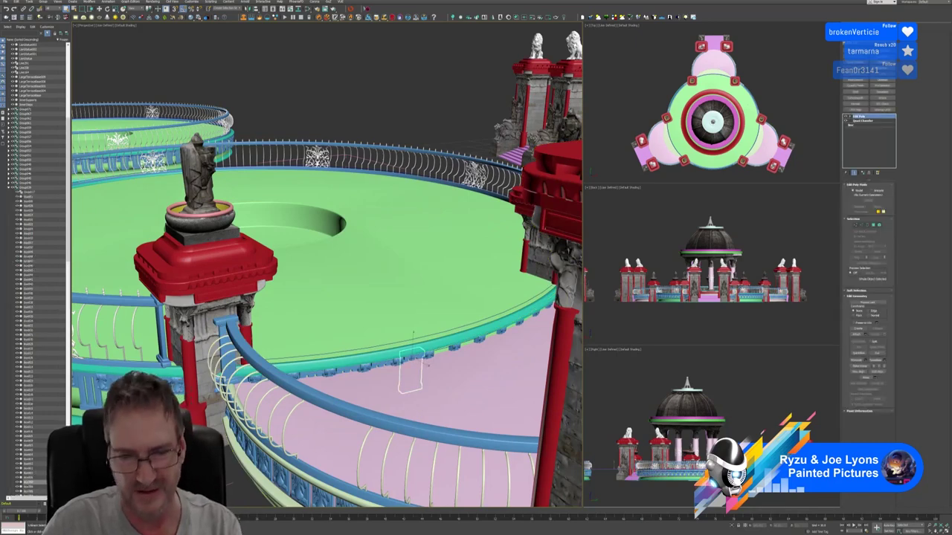
left_click(411, 357)
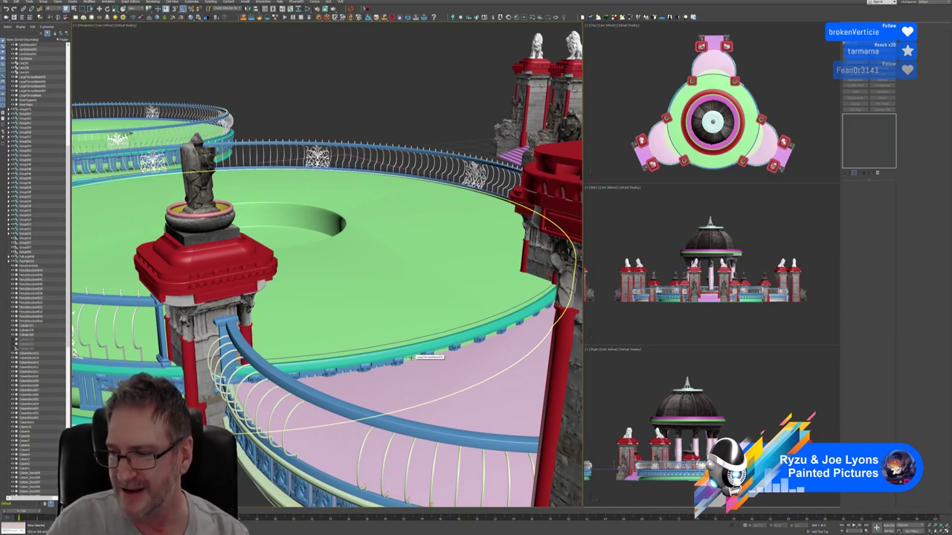
left_click(381, 375)
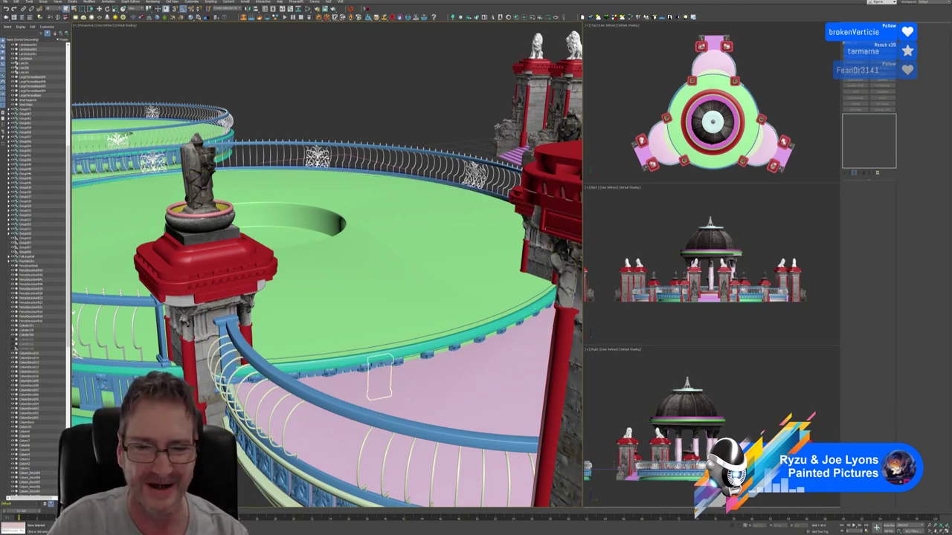
key("Delete")
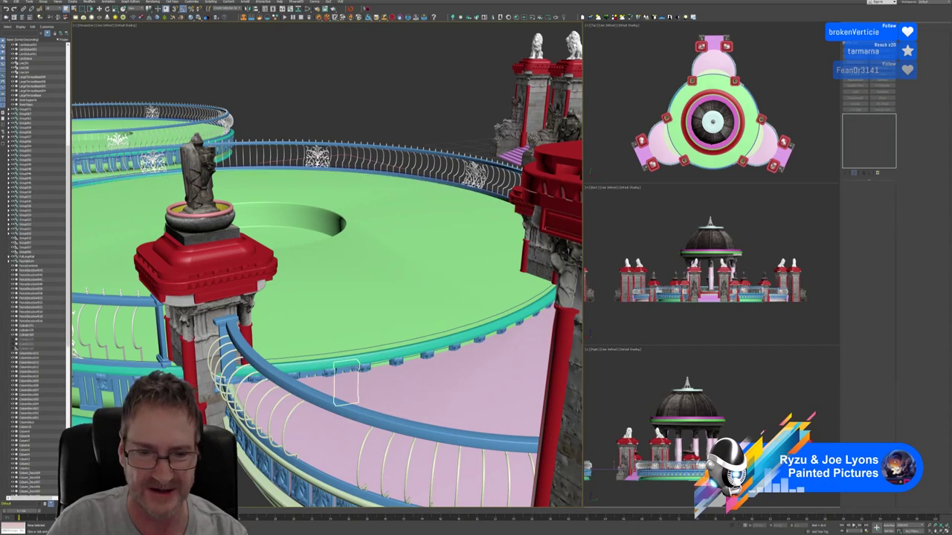
left_click(347, 376)
key("Delete")
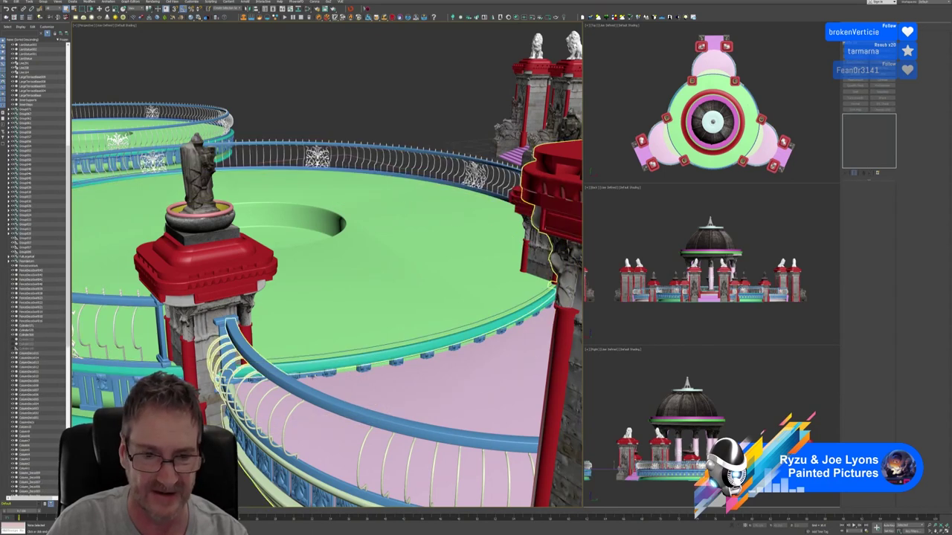
left_click(311, 376)
key("Delete")
Step: Delete the last baluster panels behind the curved platform railing beside the opposite statue-topped pillar
middle_click_drag(309, 349, 368, 298)
left_click(343, 311)
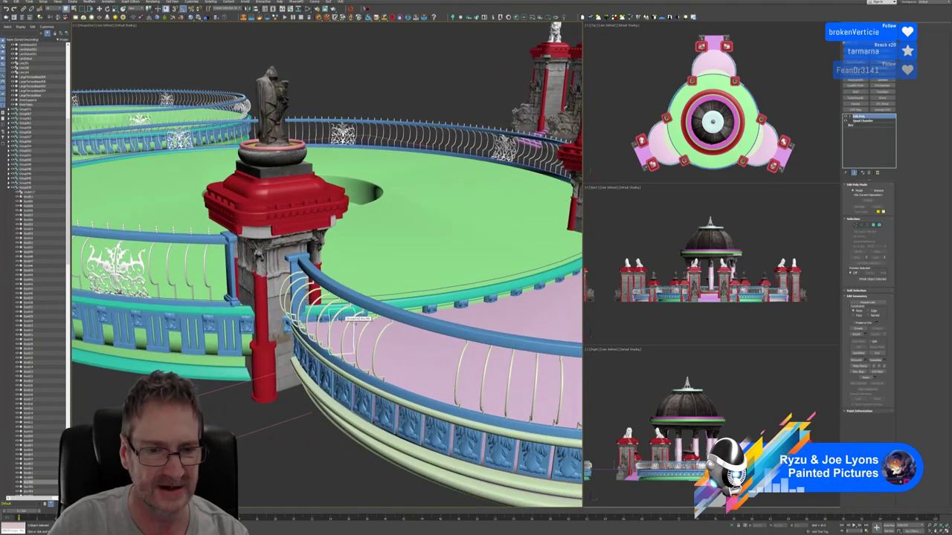
key("Delete")
left_click(340, 320)
left_click(320, 328)
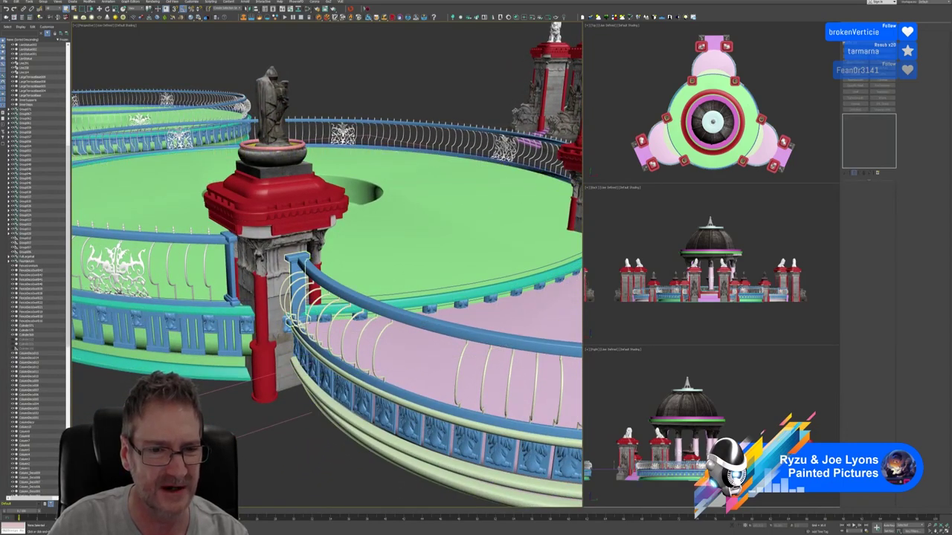
left_click(318, 324)
key("Delete")
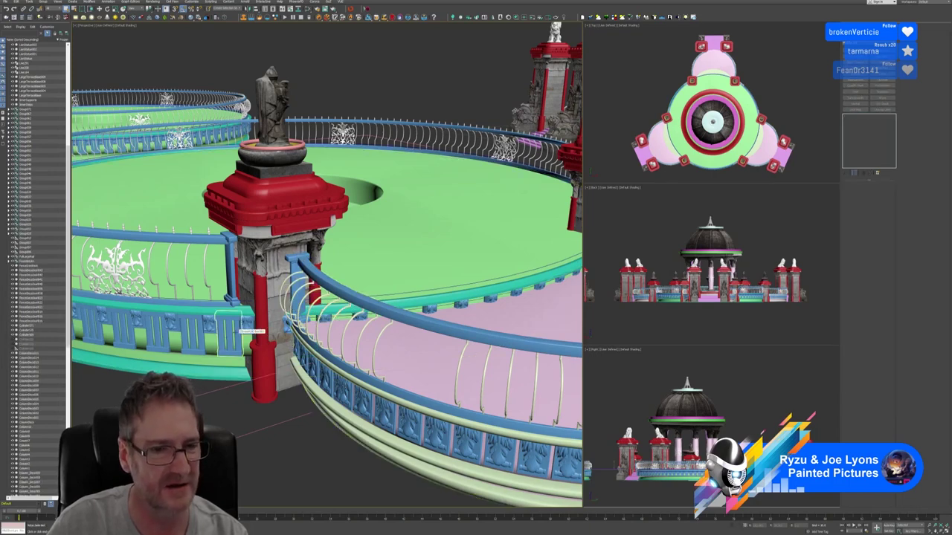
Step: Close the open group of baluster panels and select the group of small decorative blocks around the rim
left_click(240, 332)
left_click(45, 2)
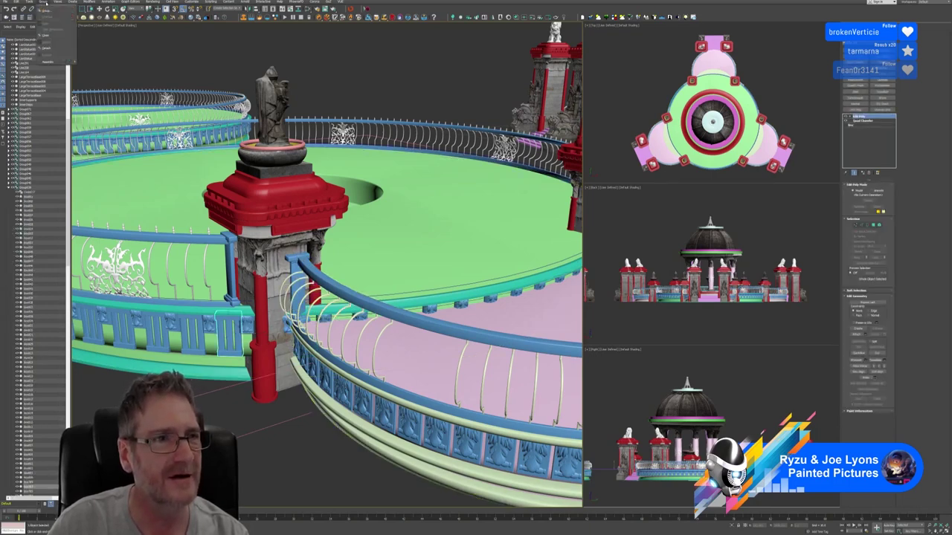
left_click(46, 34)
left_click(286, 324)
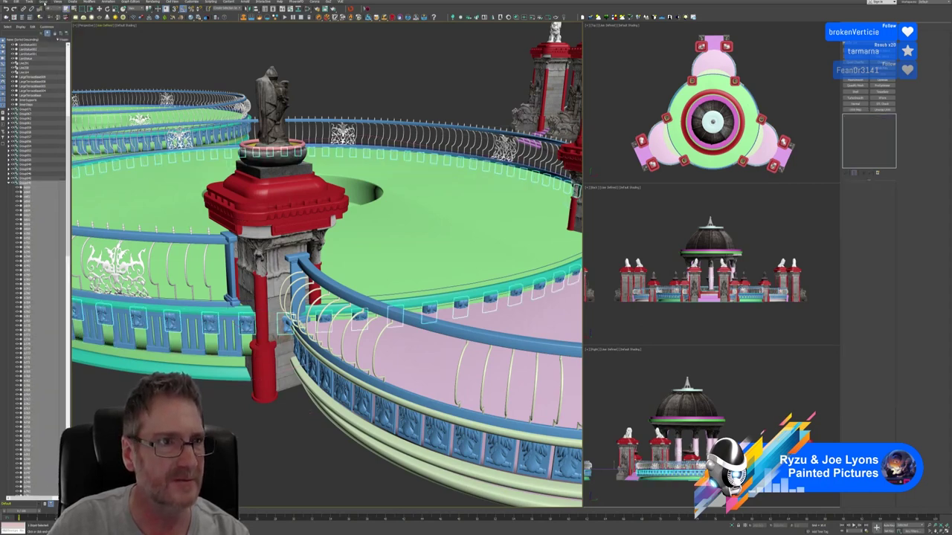
Step: Open the group of small decorative blocks and delete the first three blocks beside the nearer statue-topped pillar
left_click(43, 2)
left_click(47, 22)
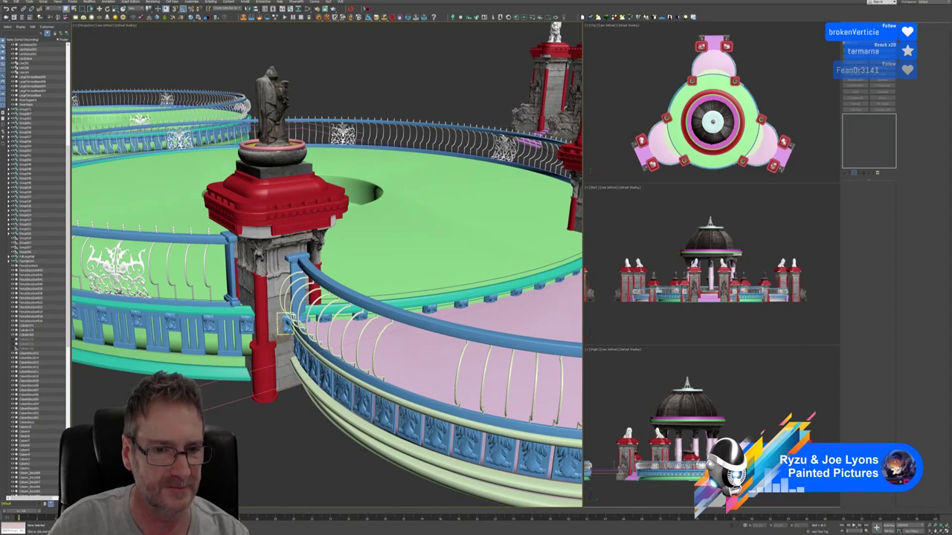
left_click(286, 324)
key("Delete")
left_click(322, 318)
key("Delete")
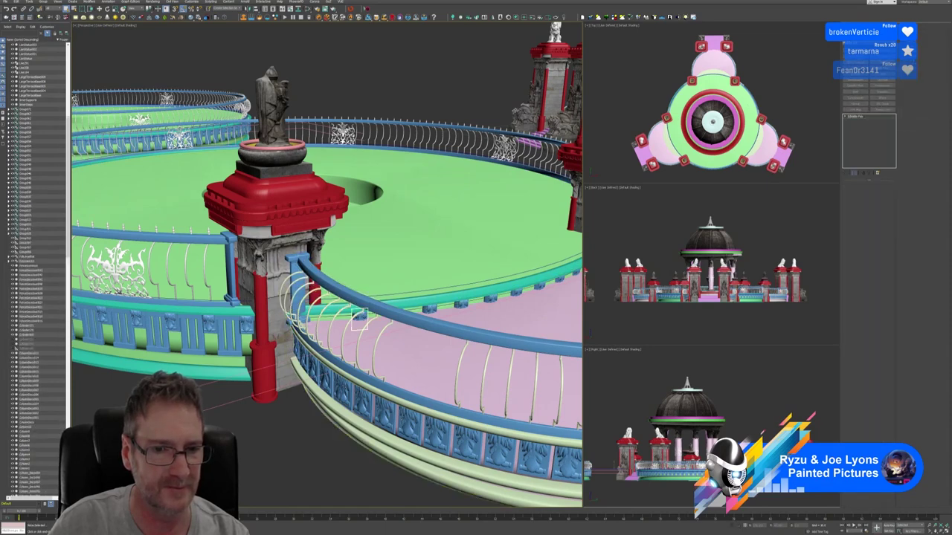
left_click(360, 320)
key("Delete")
Step: Delete the next small decorative blocks under the green terrace's rim, continuing along the pink platform to its middle
middle_click_drag(390, 325, 340, 365)
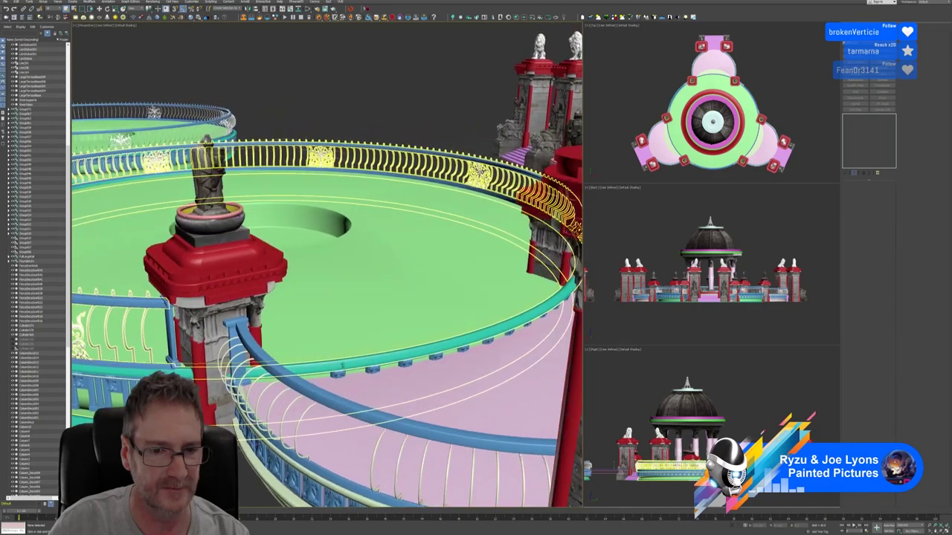
left_click(341, 375)
key("Delete")
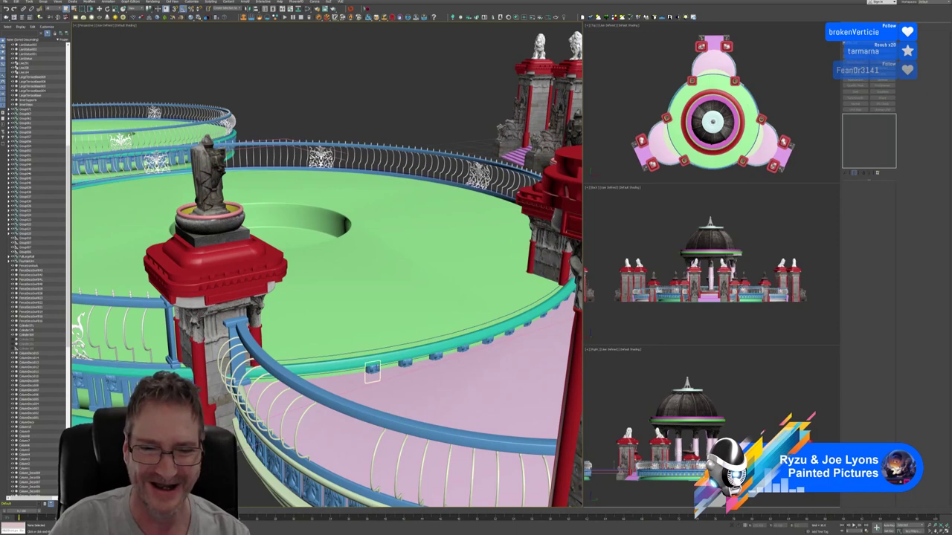
left_click(372, 369)
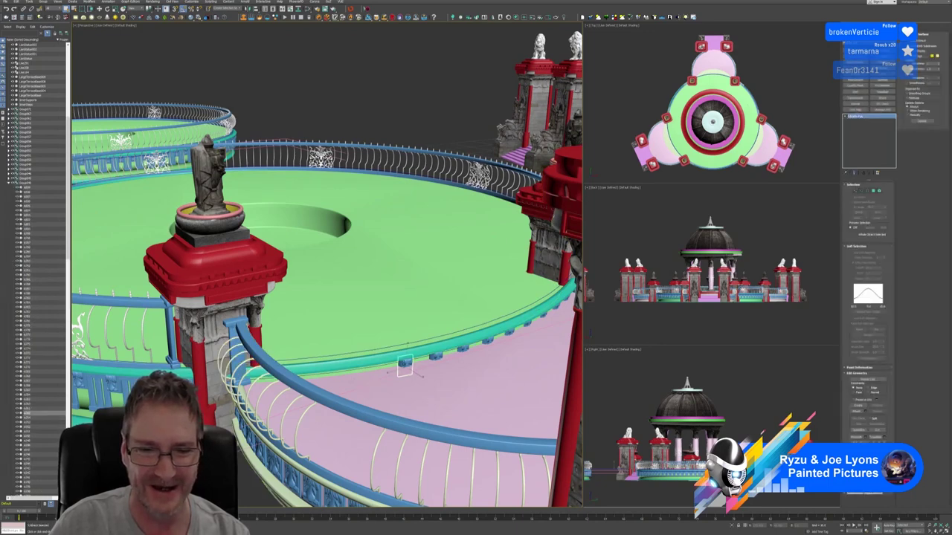
key("Delete")
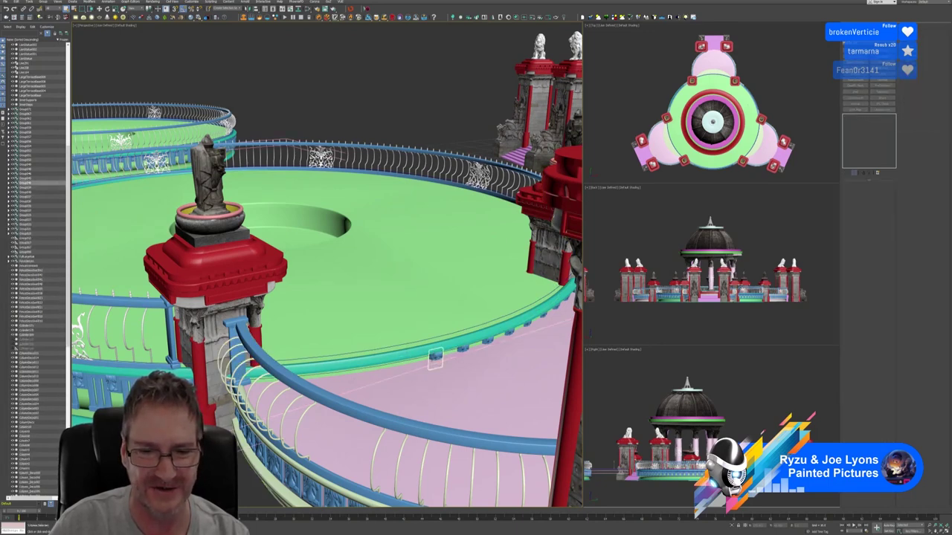
left_click(459, 356)
left_click(461, 354)
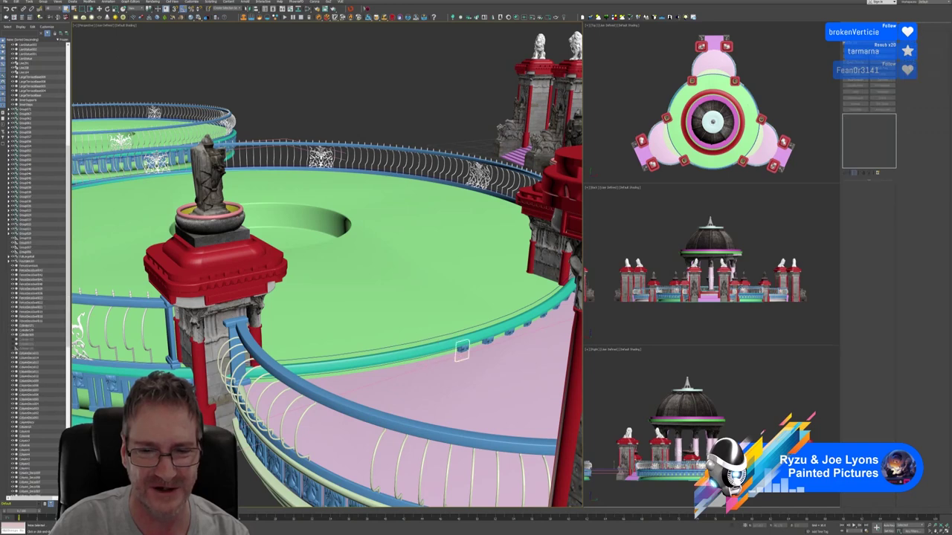
left_click(453, 353)
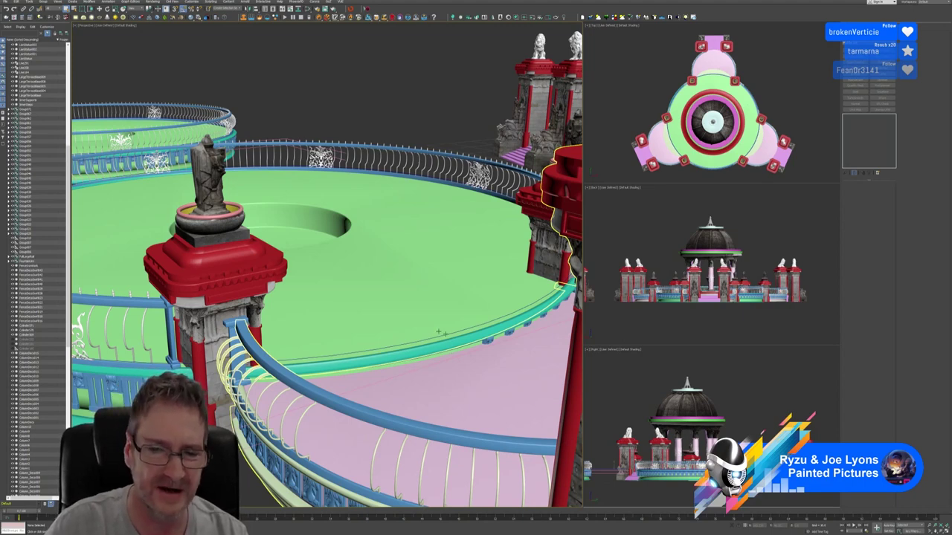
Step: Delete the three following decorative blocks along the pink platform's far half
left_click(487, 343)
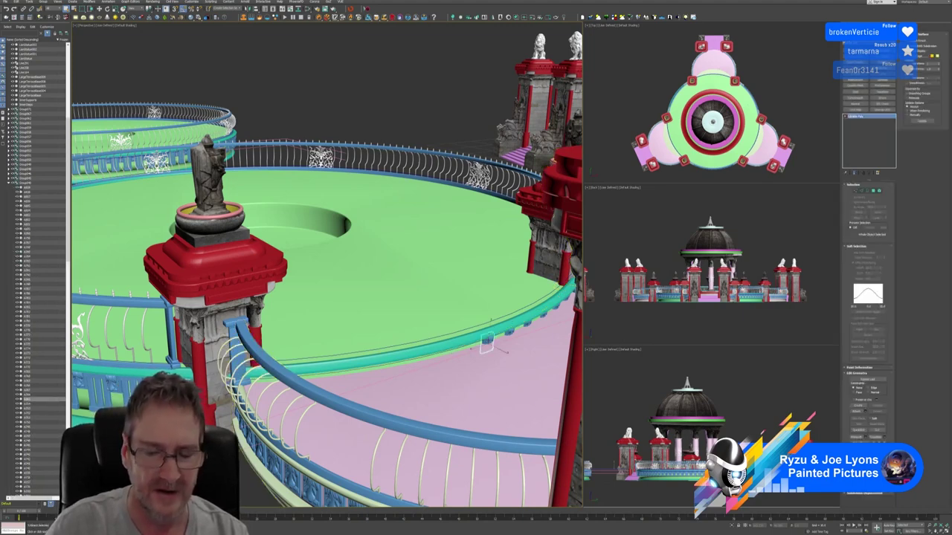
key("Delete")
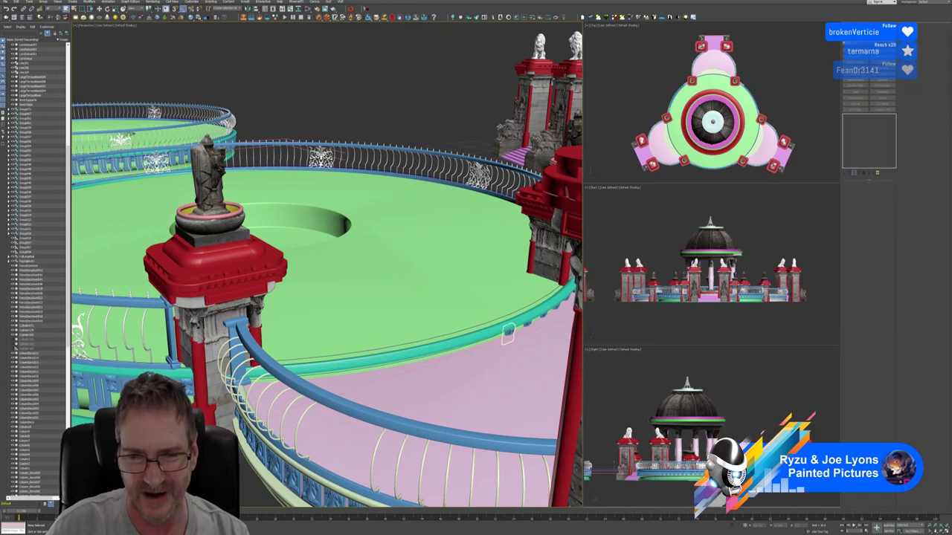
left_click(508, 334)
key("Delete")
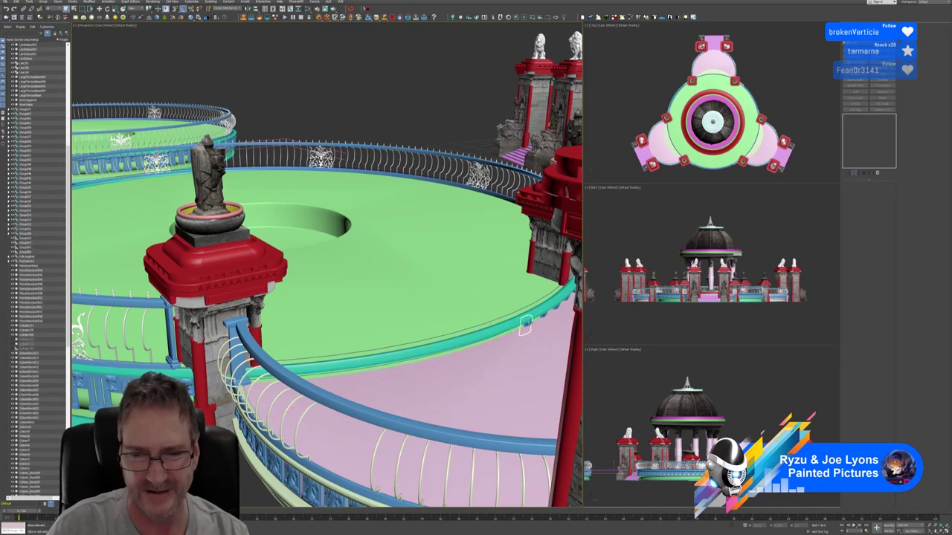
left_click(526, 324)
key("Delete")
Step: Delete the last three decorative blocks on the pink platform's edge next to the opposite statue-topped pillar
left_click(543, 317)
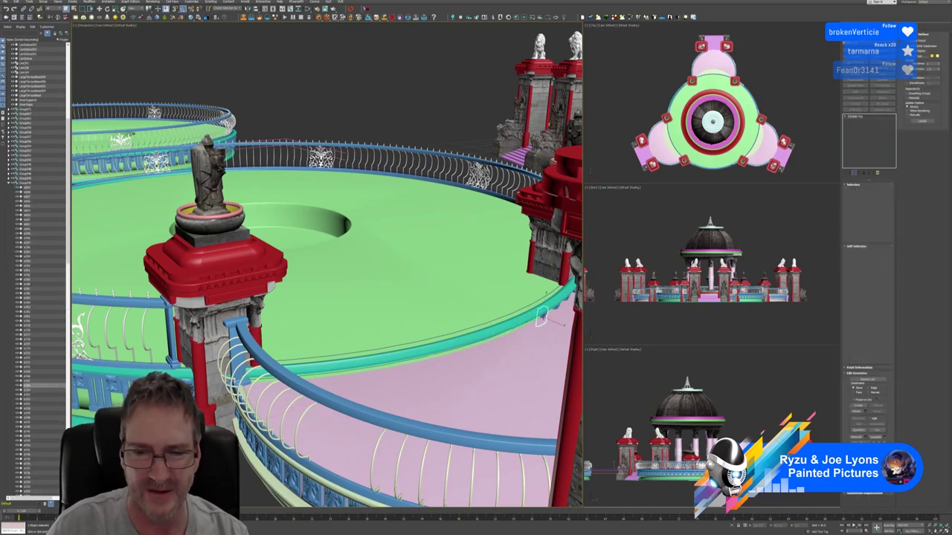
middle_click_drag(510, 278, 280, 328, "alt")
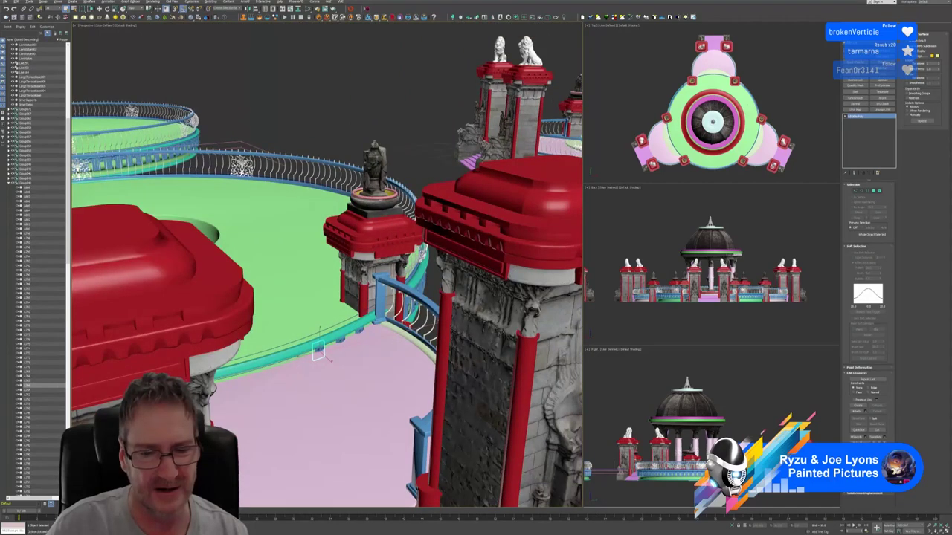
middle_click_drag(356, 357, 344, 348, "alt")
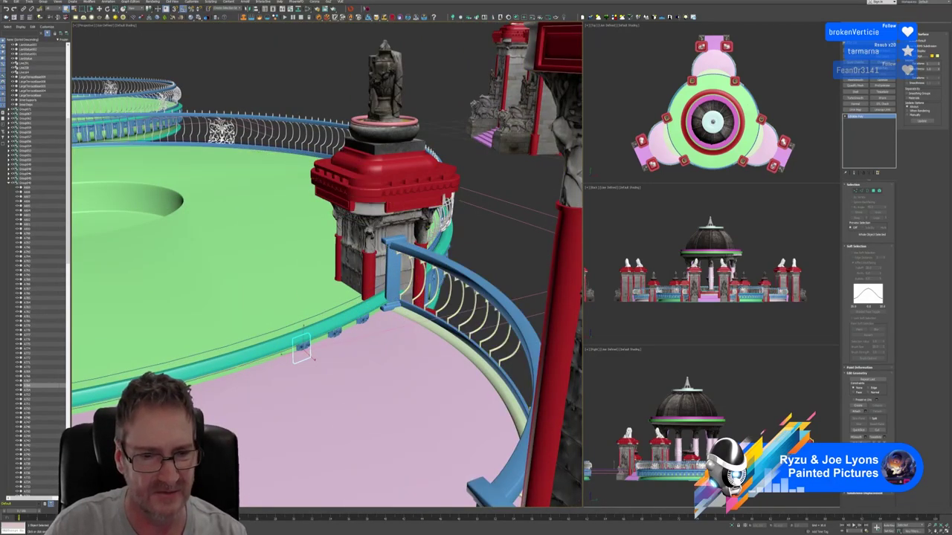
key("Delete")
left_click(334, 333)
key("Delete")
left_click(362, 320)
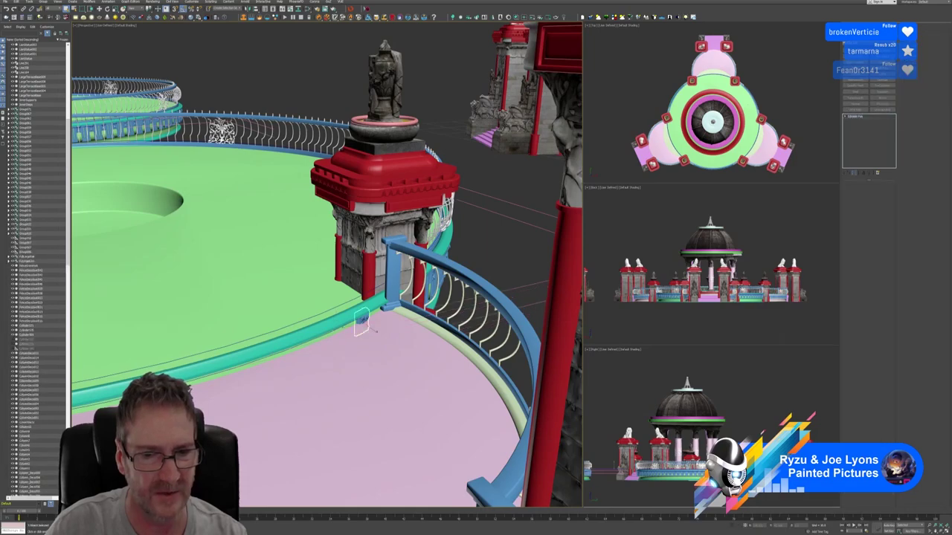
key("Delete")
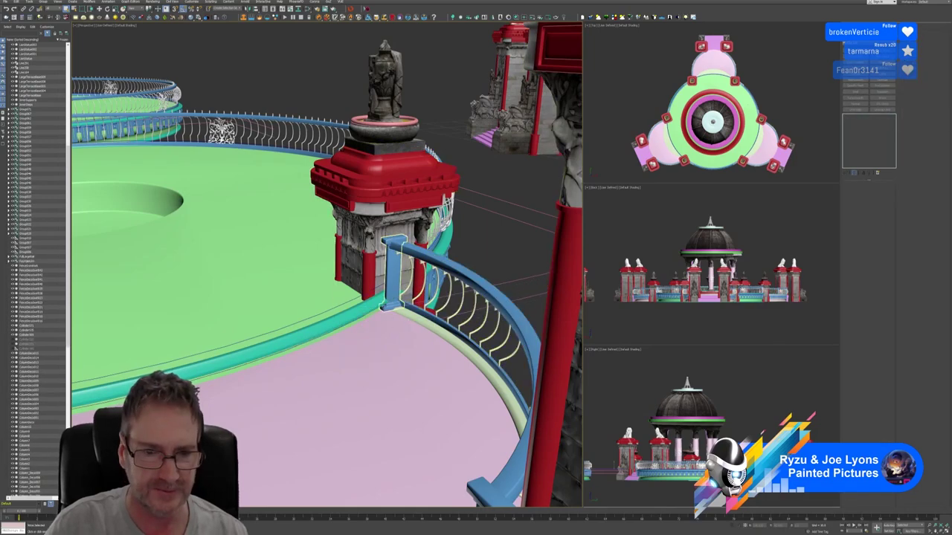
Step: Check the end post of the curved platform railing and close the open group of small decorative blocks
left_click(395, 273)
middle_click_drag(549, 284, 422, 250, "alt")
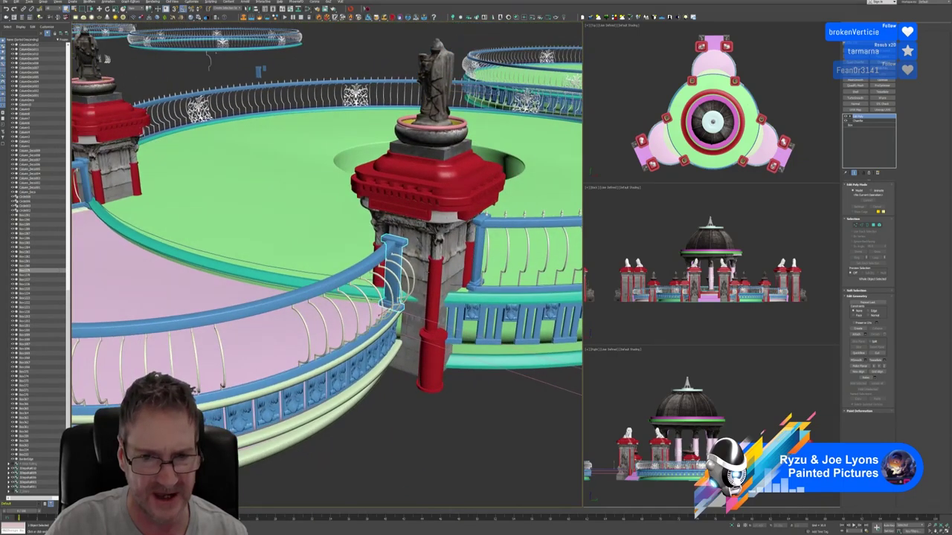
scroll(418, 297, "down", 4)
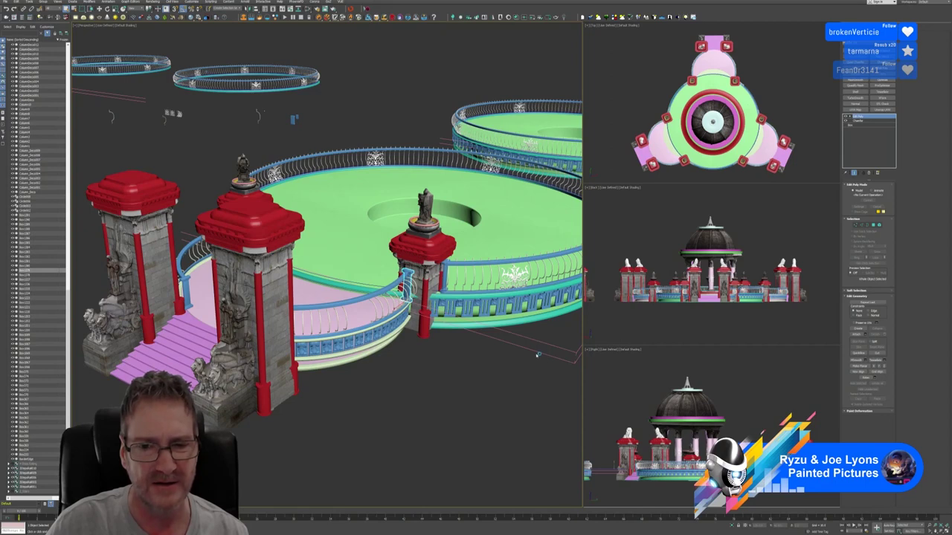
left_click(372, 212)
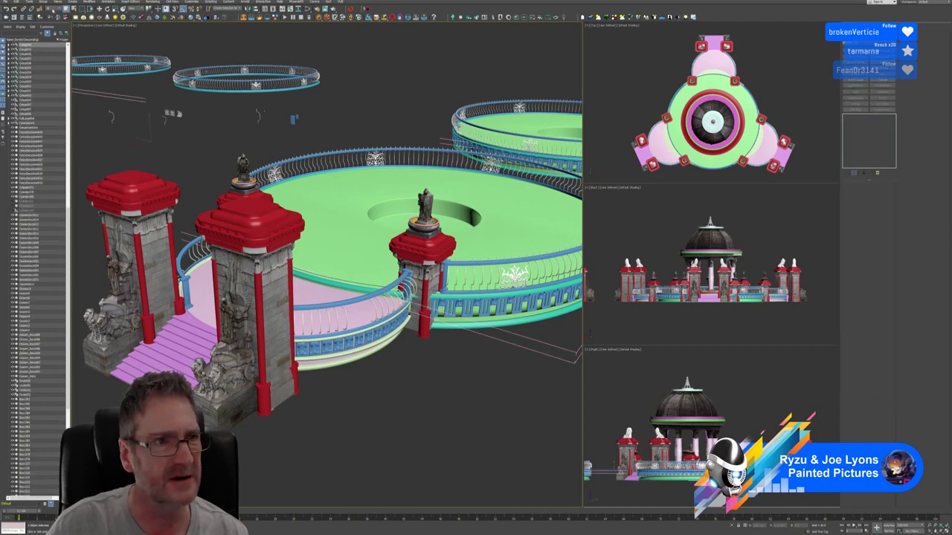
left_click(43, 2)
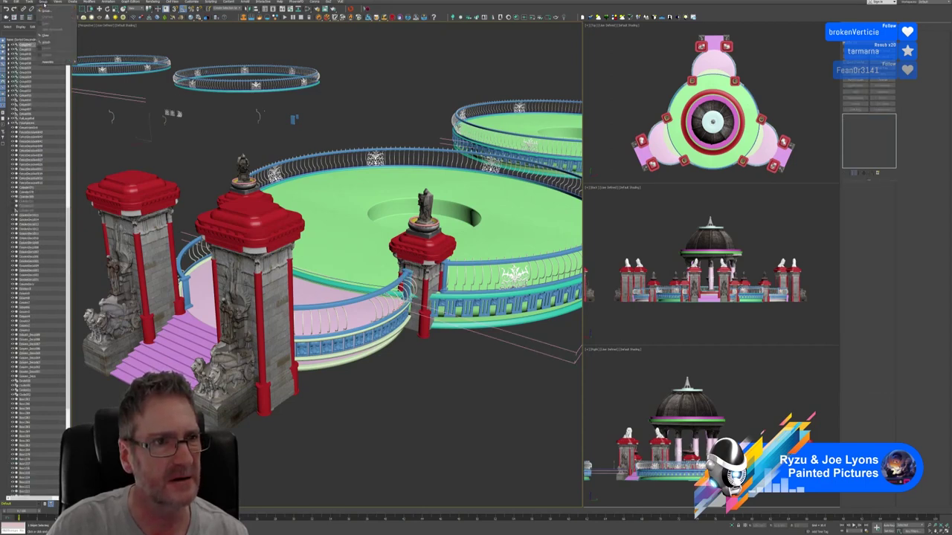
left_click(46, 35)
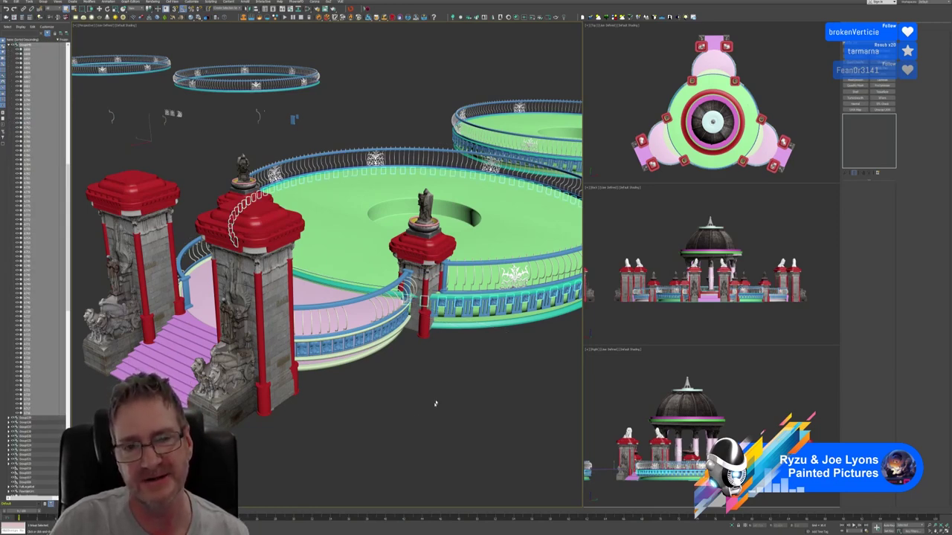
Step: Examine the terrace variants from several directions, checking where platforms, pillars and railings meet the circular terraces
middle_click_drag(434, 404, 421, 393)
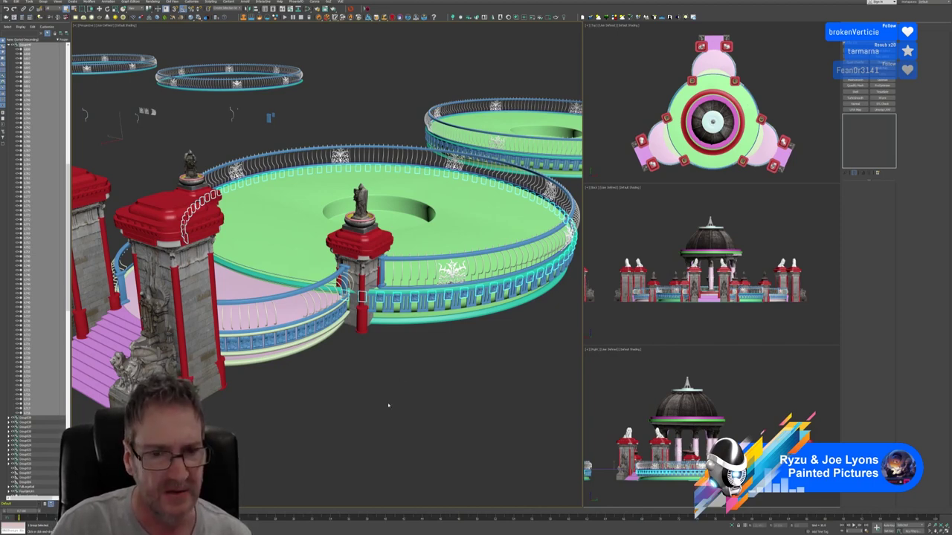
scroll(387, 391, "down", 4)
middle_click_drag(398, 395, 391, 394)
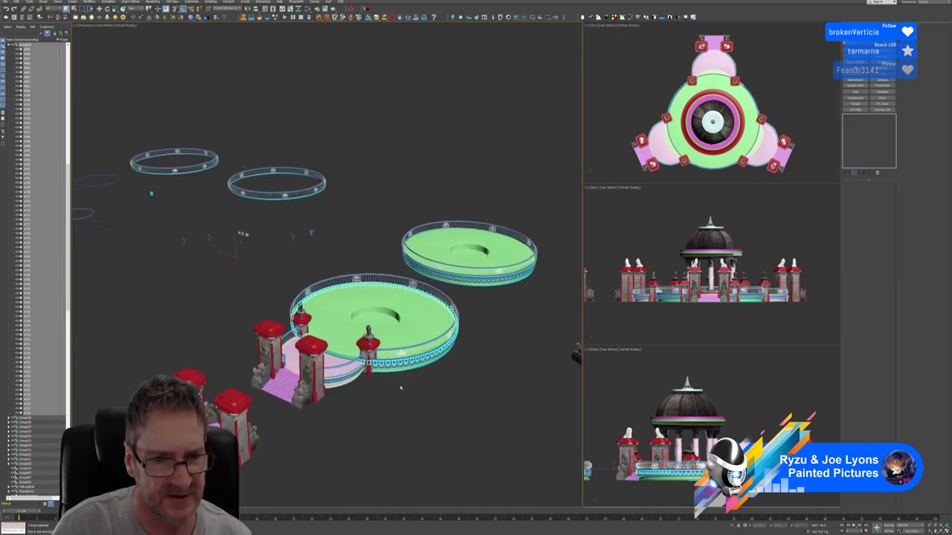
left_click(407, 322)
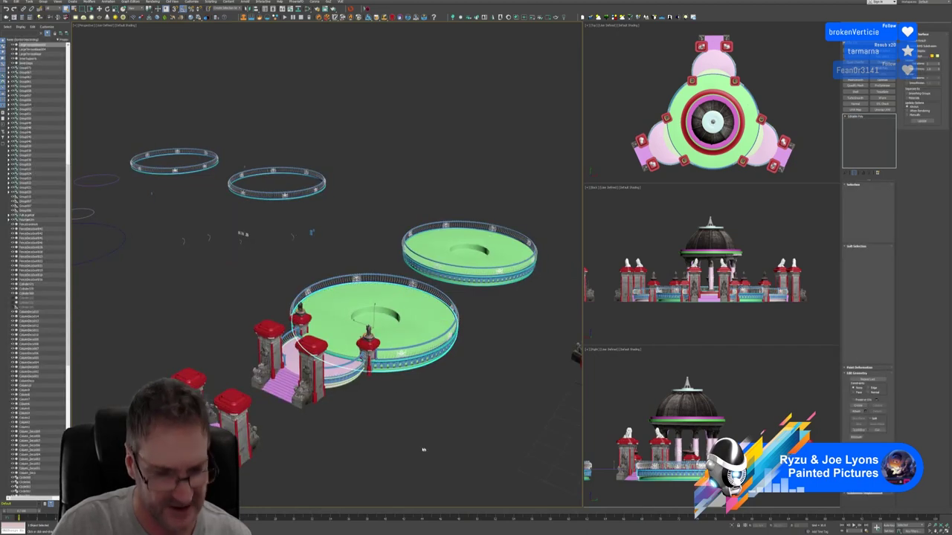
middle_click_drag(418, 446, 442, 449, "alt")
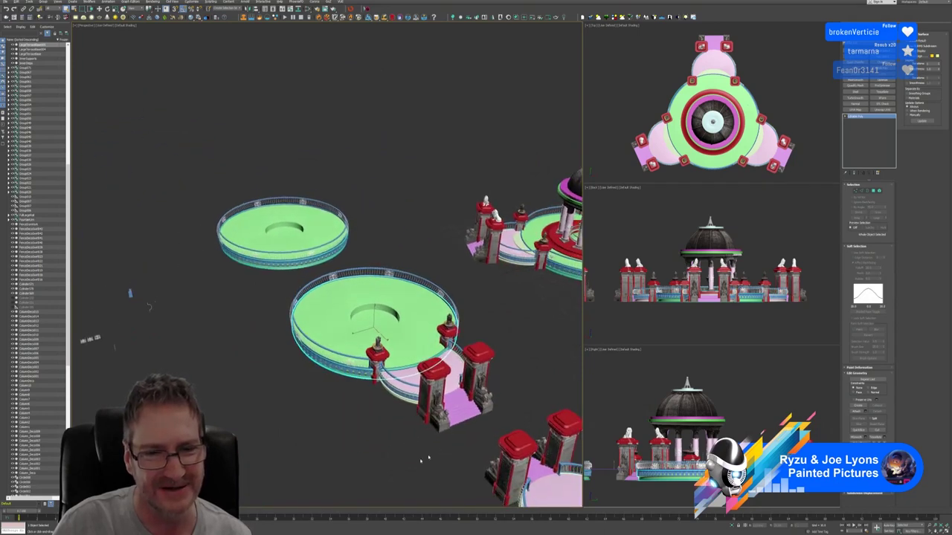
middle_click_drag(371, 438, 331, 322, "alt")
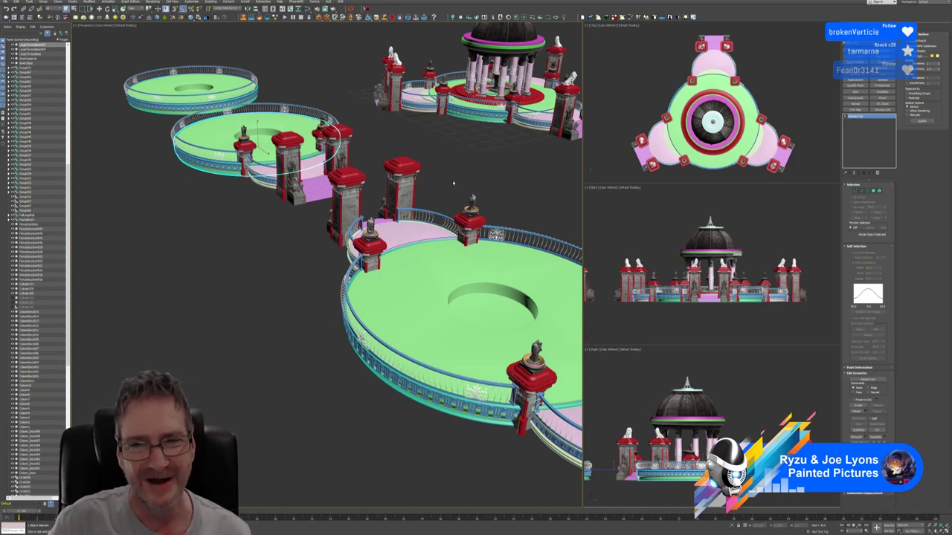
middle_click_drag(452, 183, 415, 172)
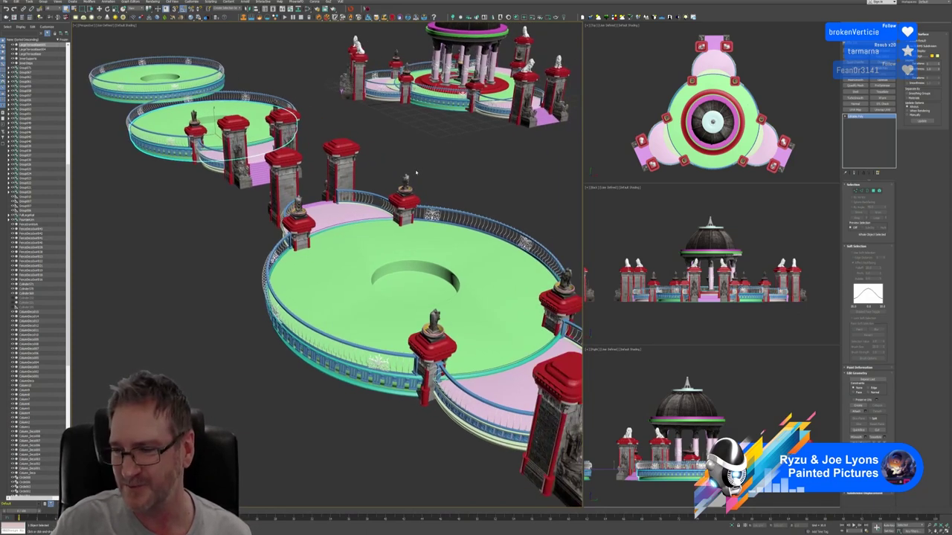
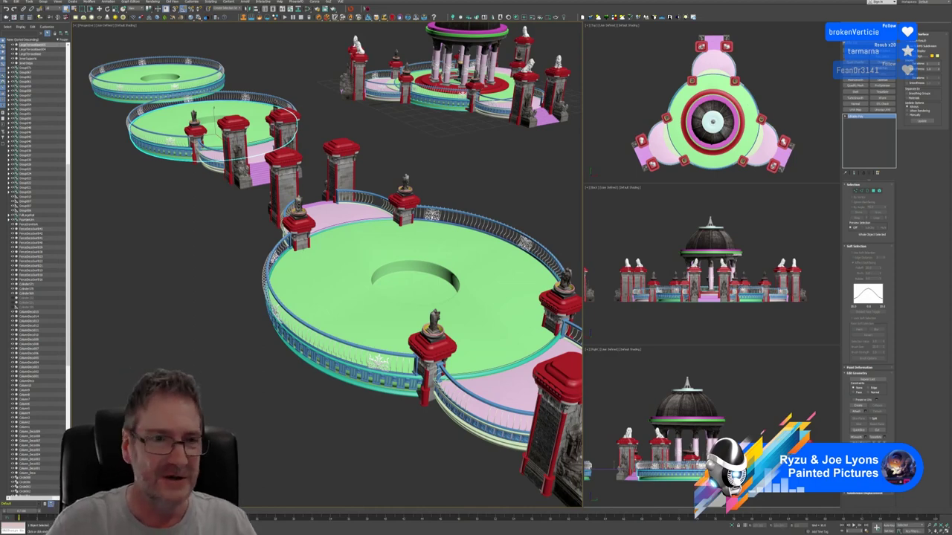
scroll(452, 179, "down", 2)
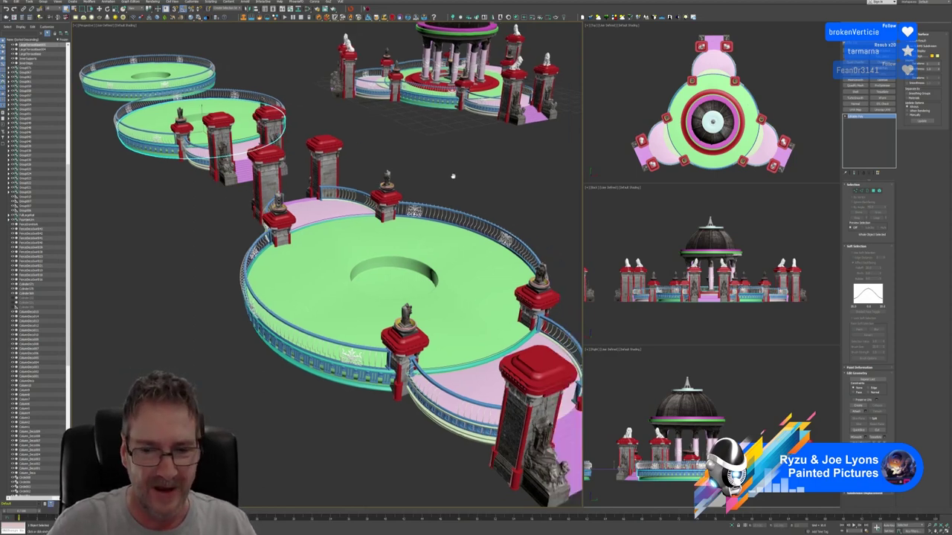
scroll(452, 181, "down", 3)
scroll(455, 189, "up", 2)
middle_click_drag(453, 190, 439, 242)
scroll(393, 292, "up", 2)
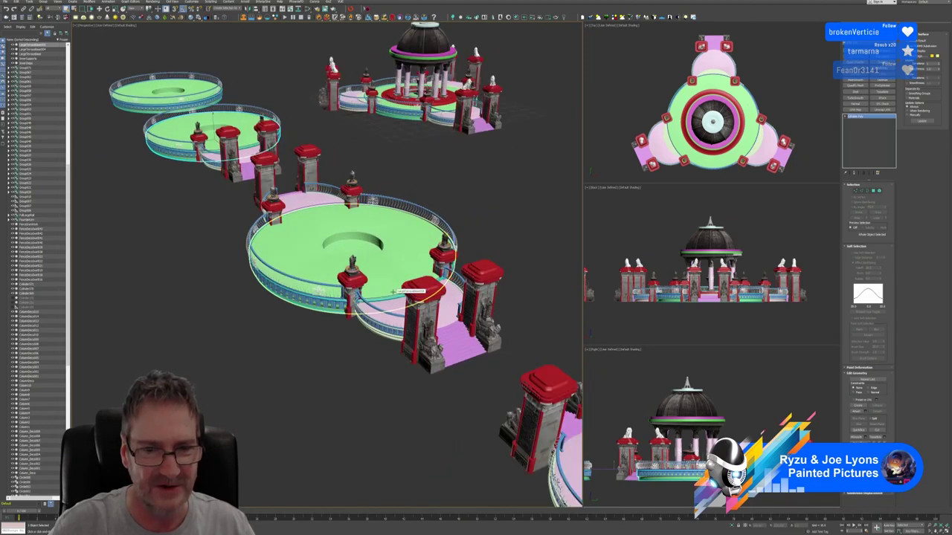
scroll(393, 292, "up", 2)
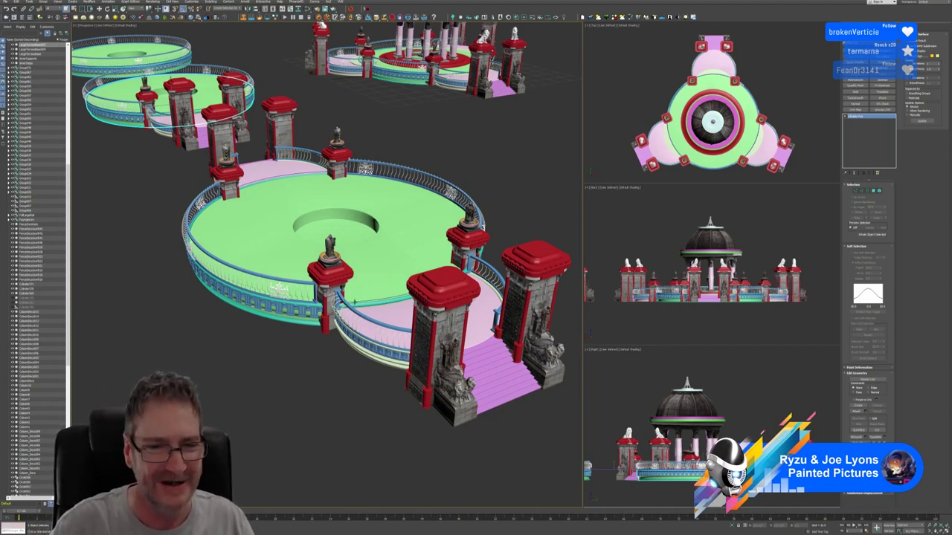
scroll(354, 301, "up", 3)
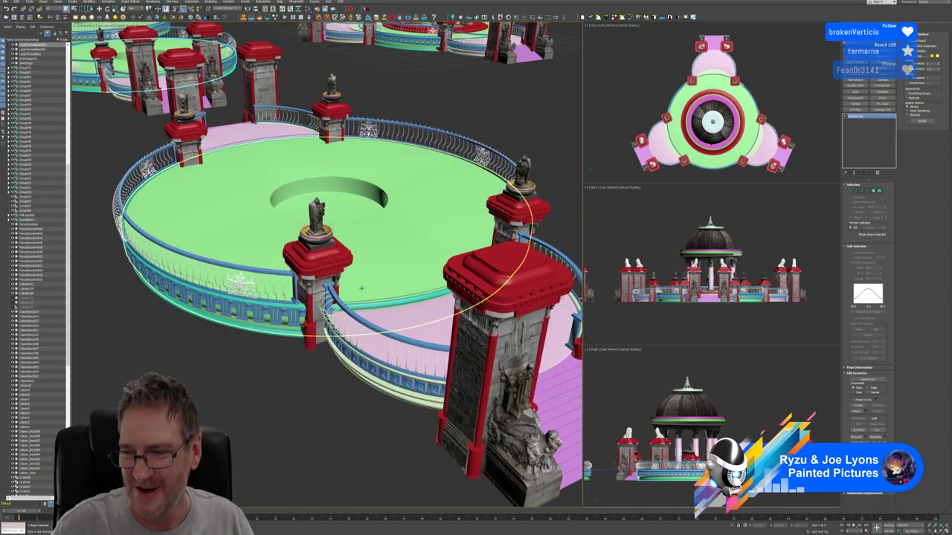
Step: Open the railing group of the terrace with two stair platforms and delete the thin circular spline along its rim
left_click(368, 300)
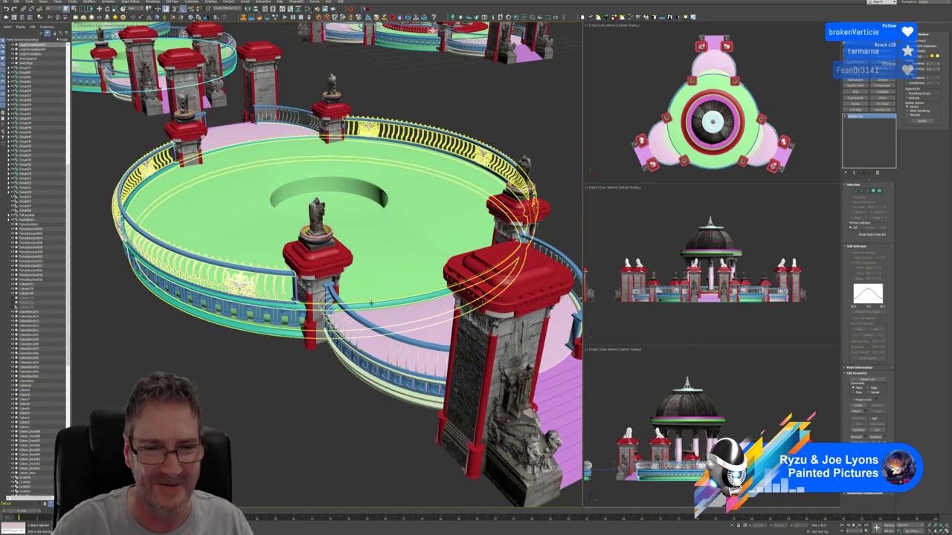
scroll(392, 306, "up", 5)
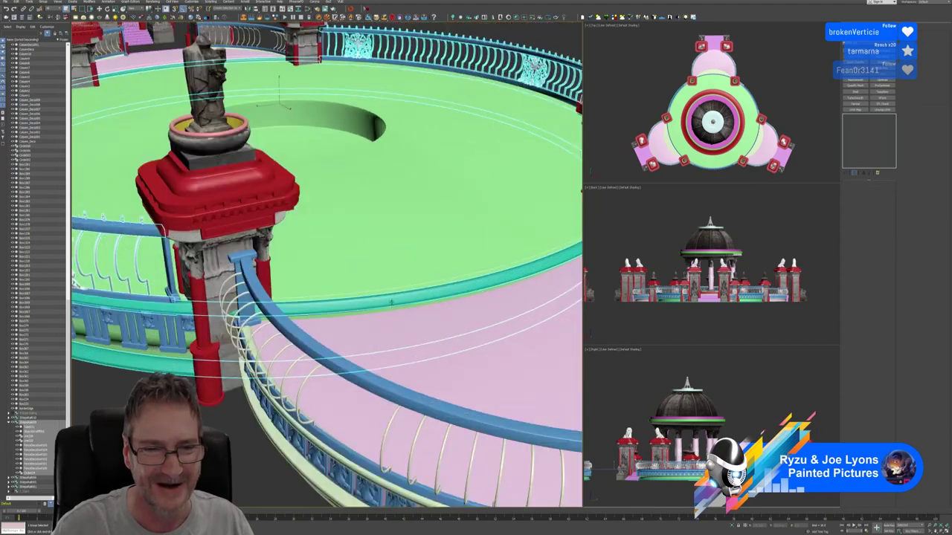
left_click(41, 2)
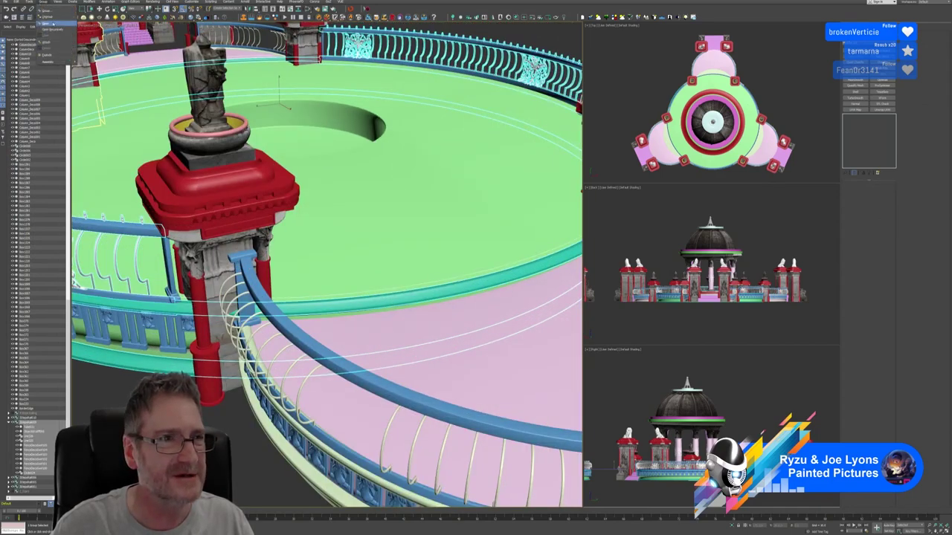
left_click(46, 23)
left_click(375, 290)
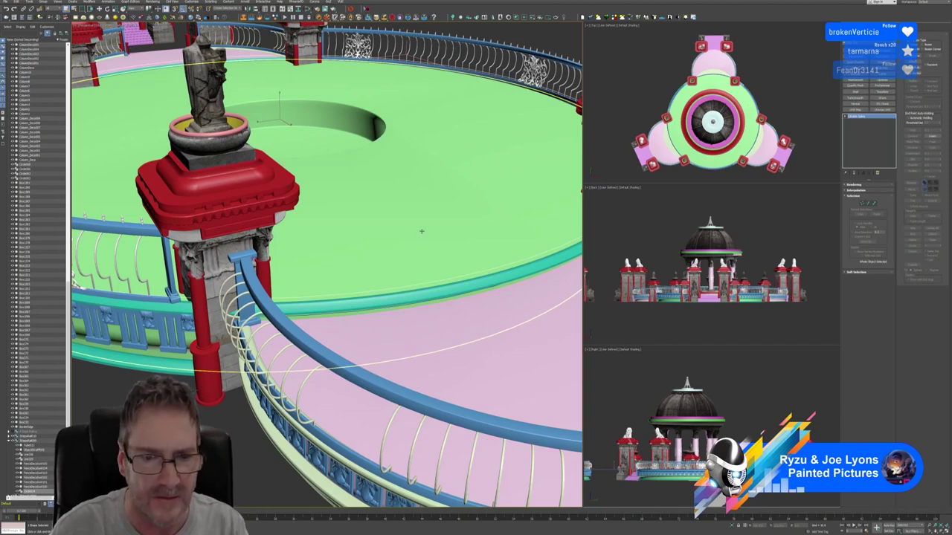
Step: Inspect the two-platform terrace's rim beside the pink platform for leftover lines, including the group of baluster panels
scroll(338, 313, "up", 5)
scroll(338, 313, "up", 3)
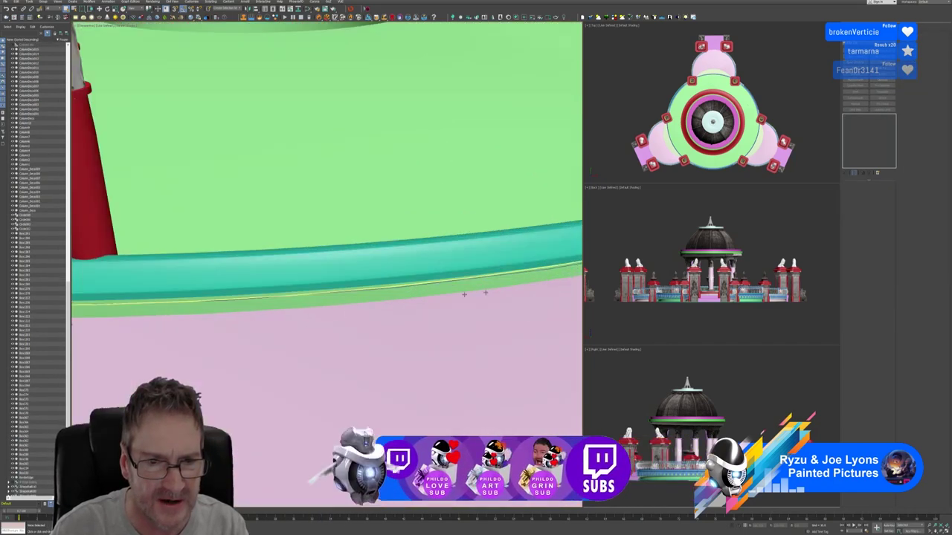
left_click(425, 286)
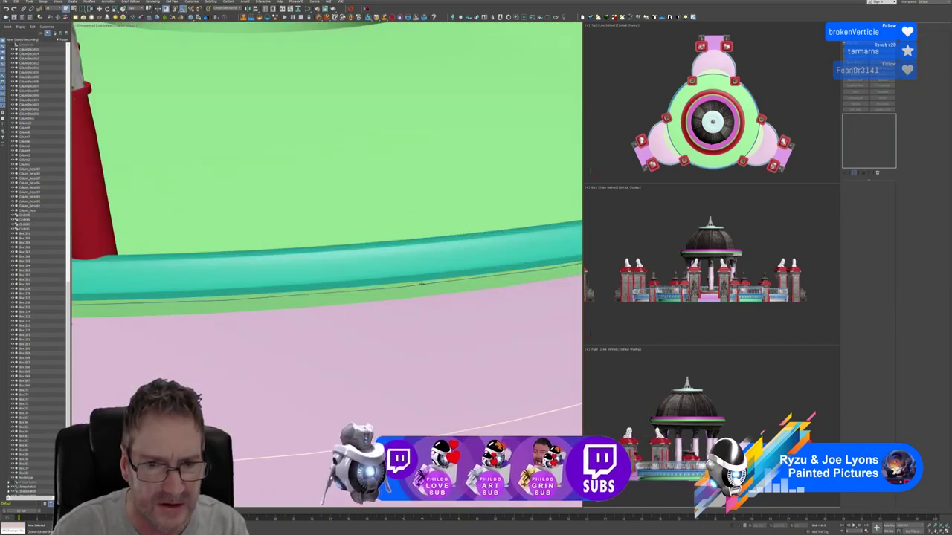
left_click(423, 285)
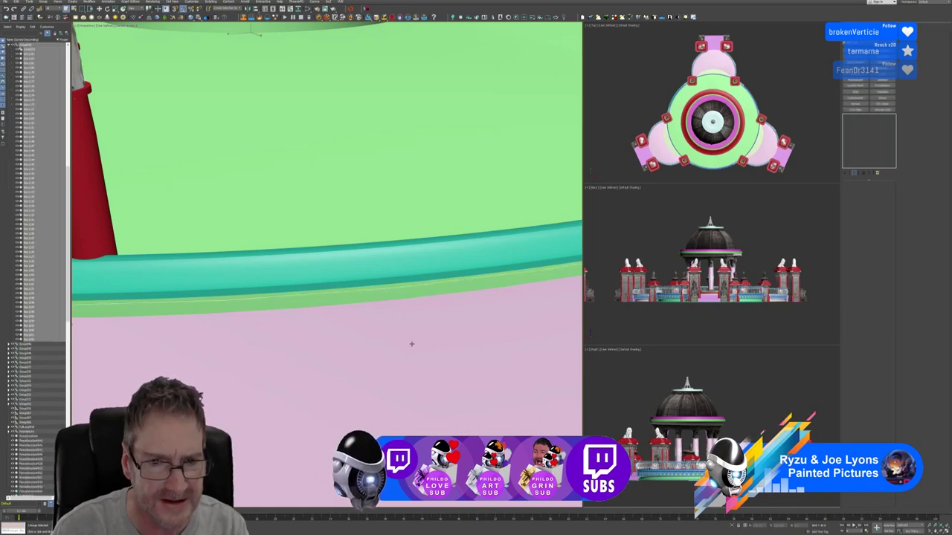
scroll(417, 340, "down", 6)
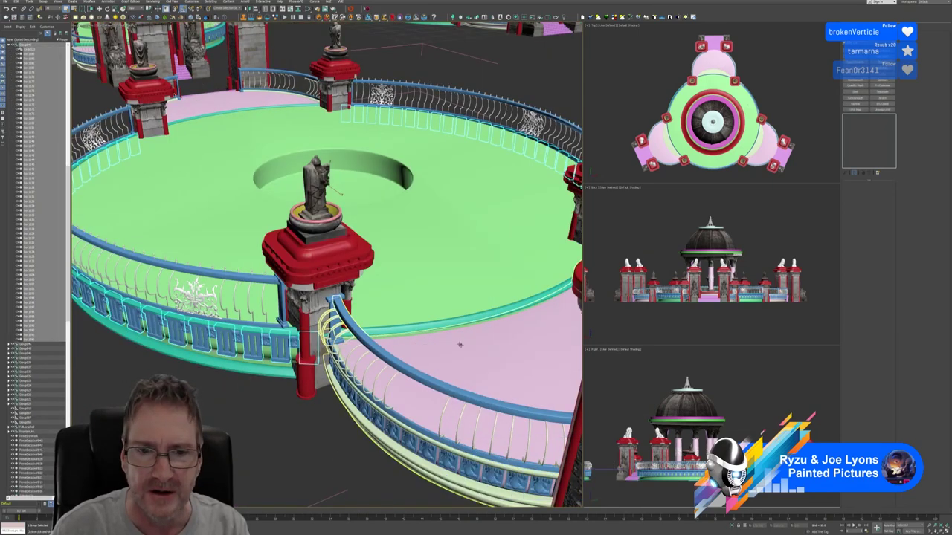
middle_click_drag(276, 441, 255, 437, "alt")
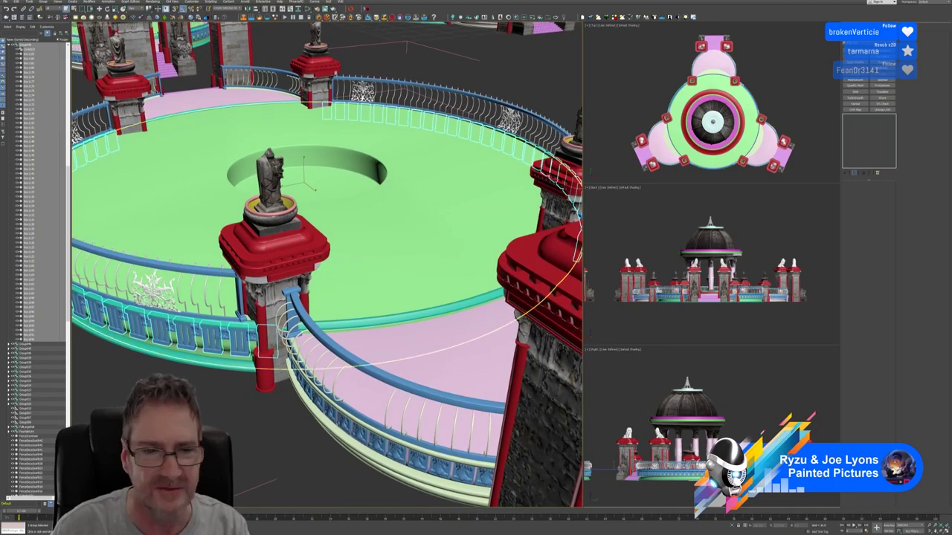
scroll(272, 210, "down", 4)
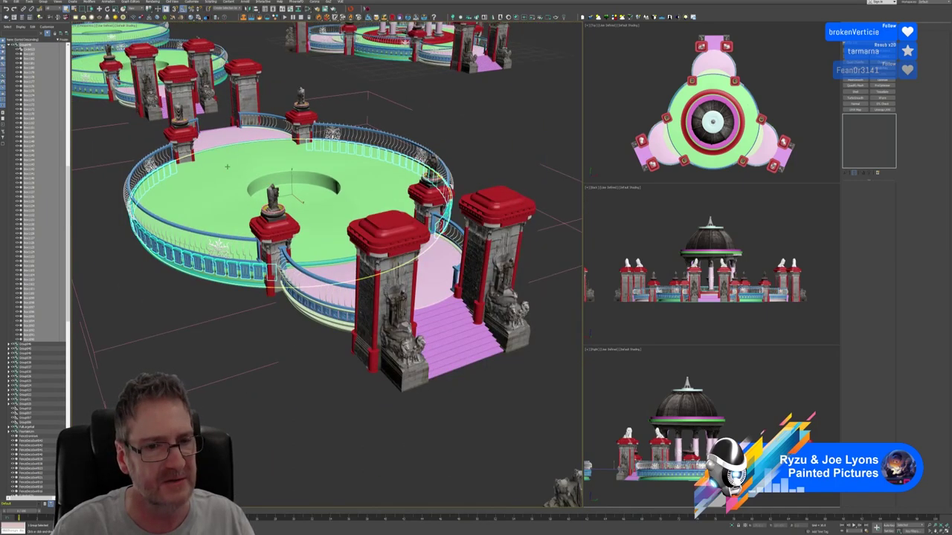
middle_click_drag(273, 213, 388, 295)
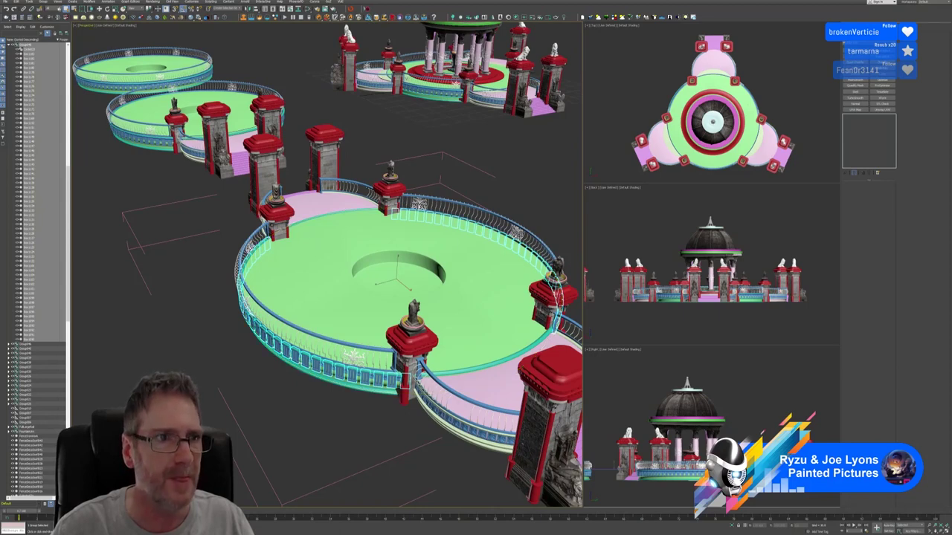
Step: Close the opened railing group of the two-platform terrace
left_click(43, 3)
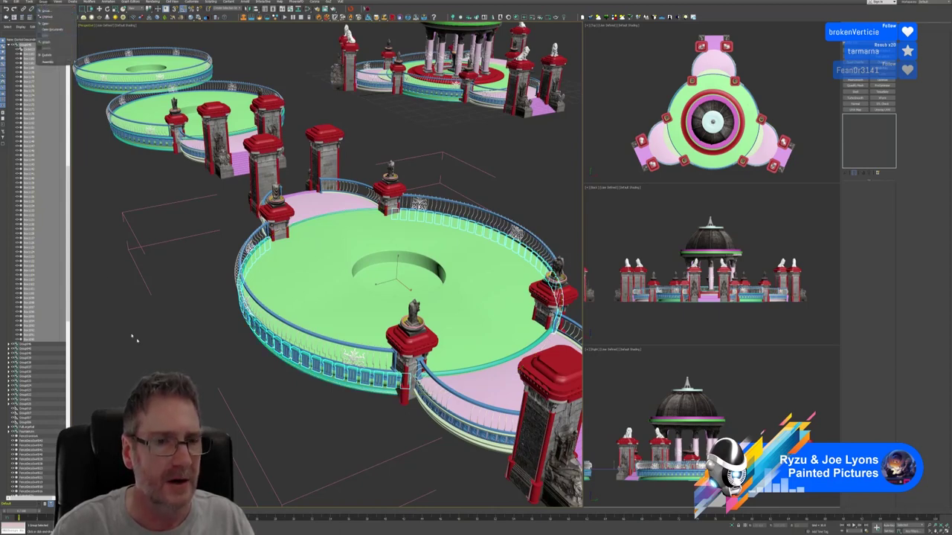
left_click(184, 359)
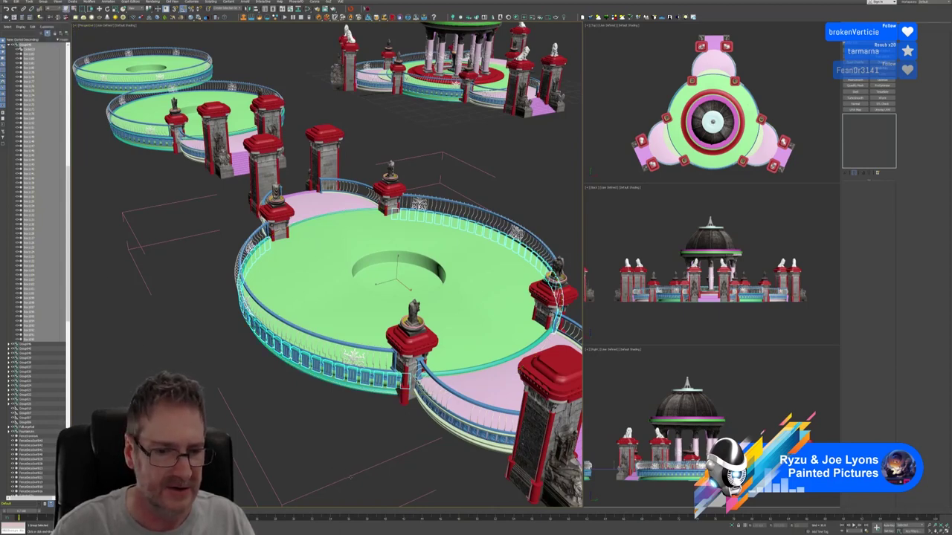
left_click(139, 245)
left_click(44, 3)
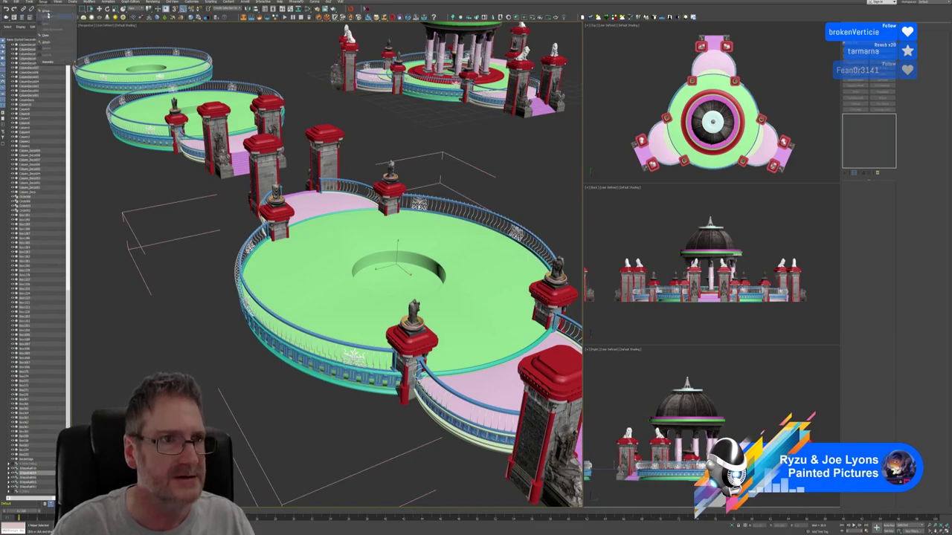
left_click(43, 36)
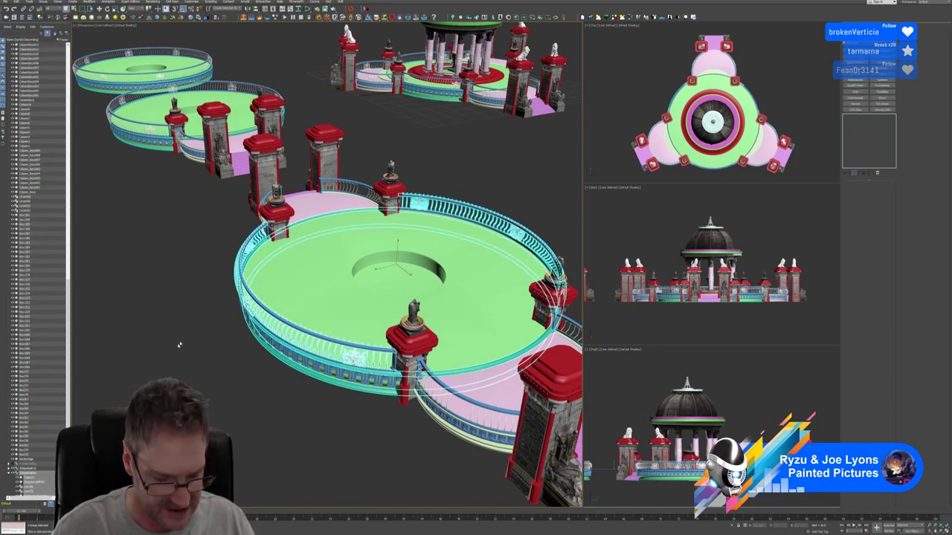
Step: Examine the row of terrace variants from several directions, comparing their platforms, pillars and railings
middle_click_drag(177, 348, 87, 327, "alt")
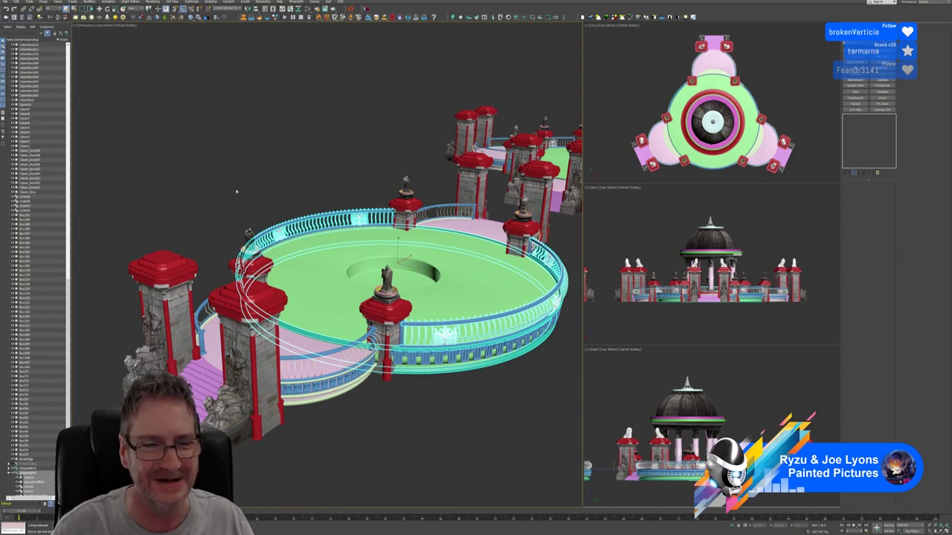
middle_click_drag(232, 191, 237, 182)
scroll(320, 436, "down", 4)
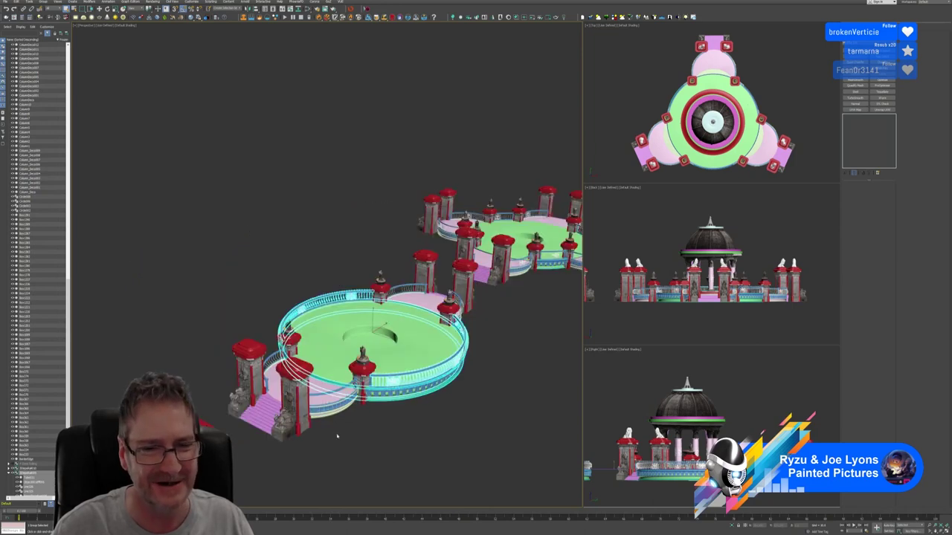
middle_click_drag(336, 435, 377, 376)
scroll(353, 379, "up", 6)
scroll(357, 371, "down", 6)
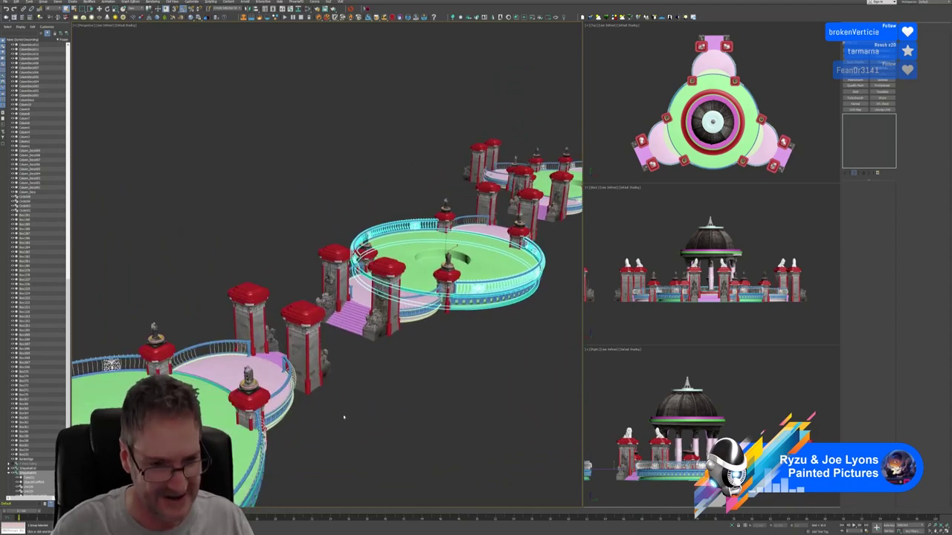
middle_click_drag(341, 419, 242, 412, "alt")
middle_click_drag(286, 220, 176, 351, "alt")
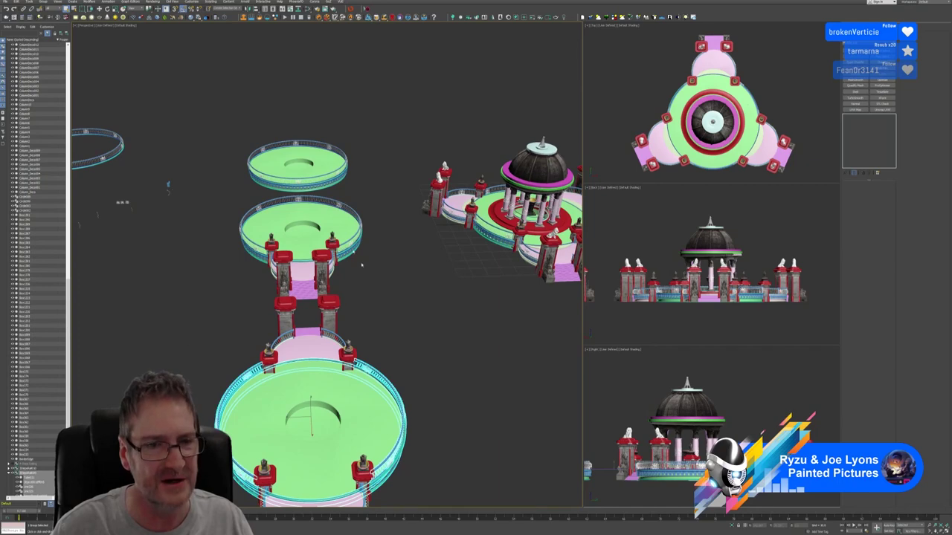
scroll(362, 264, "up", 5)
scroll(432, 292, "down", 2)
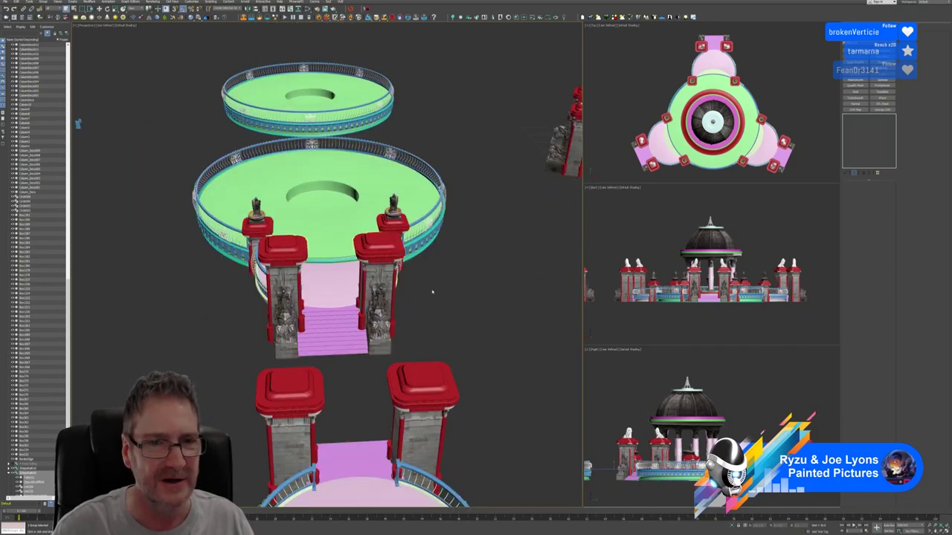
middle_click_drag(432, 291, 166, 225, "alt")
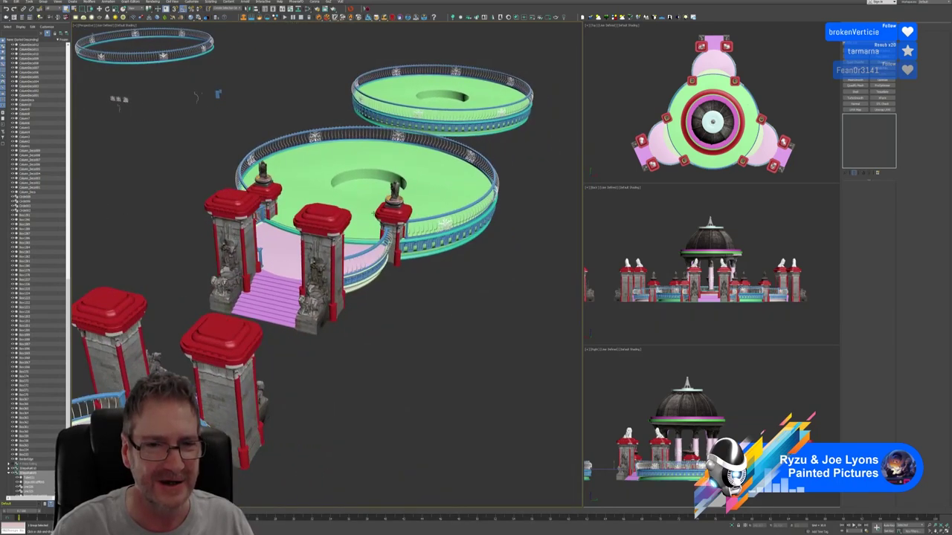
Step: Inspect the terrace with a single staircase, focusing on the rim between the statue-topped pillars and the pink platform
left_click(374, 213)
middle_click_drag(416, 281, 409, 279, "alt")
scroll(331, 240, "up", 4)
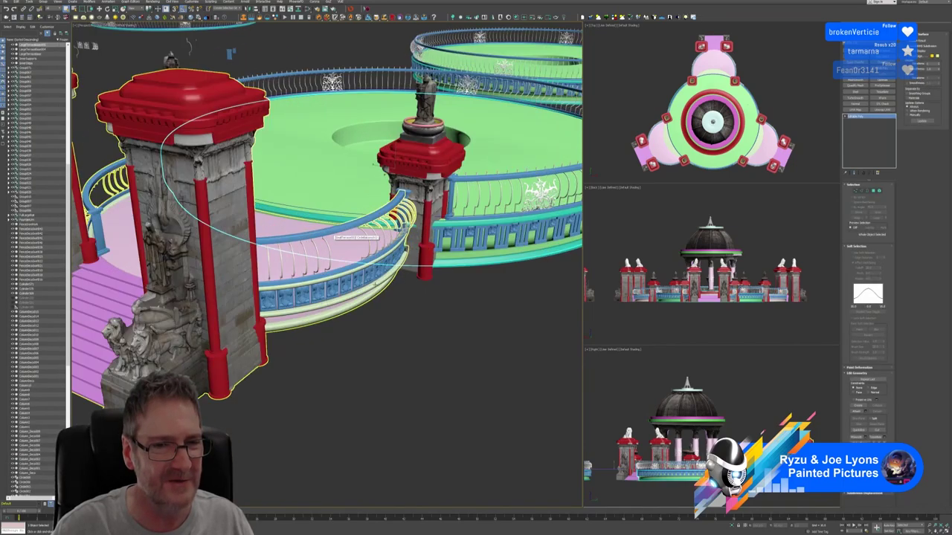
scroll(397, 309, "down", 5)
mouse_move(414, 326)
middle_mouse_down("alt")
mouse_move(348, 319)
mouse_move(361, 330)
mouse_move(403, 324)
middle_mouse_up("alt")
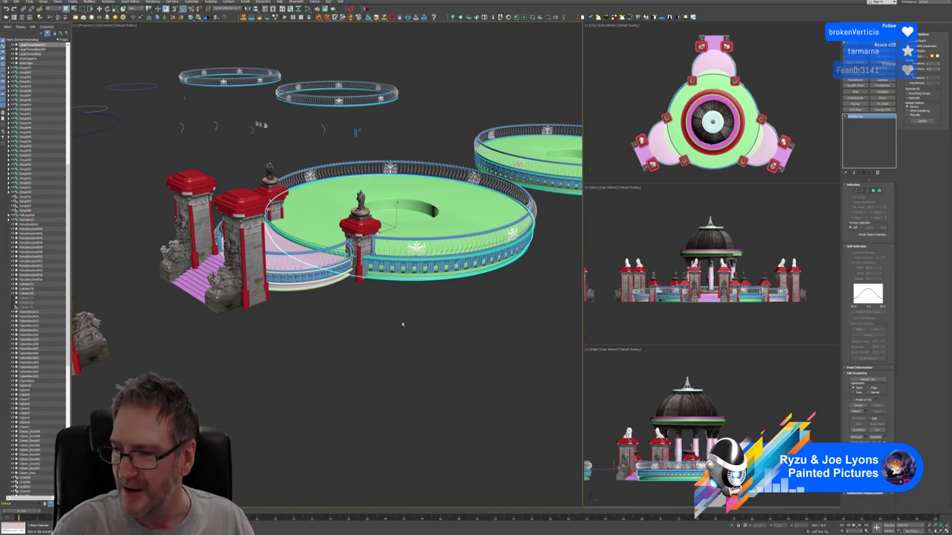
scroll(384, 357, "down", 2)
scroll(414, 349, "up", 1)
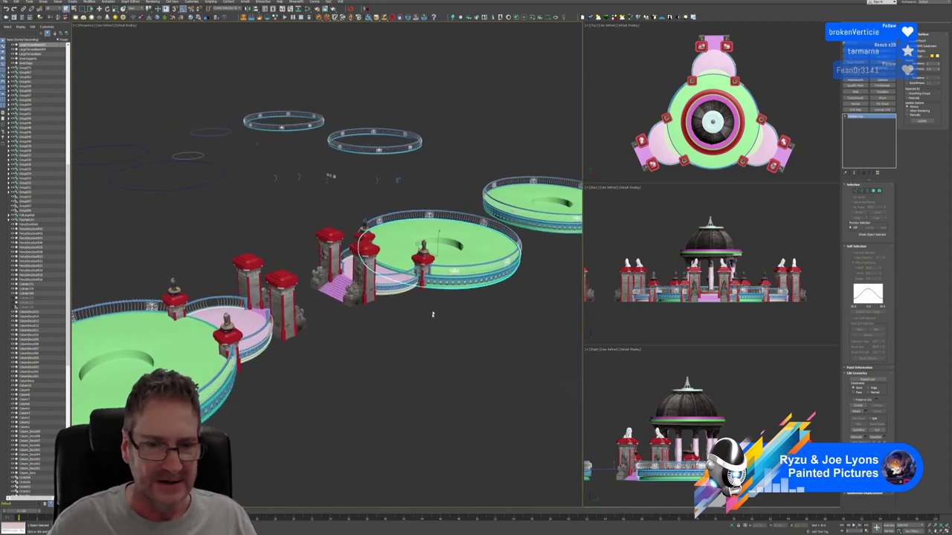
scroll(333, 296, "up", 5)
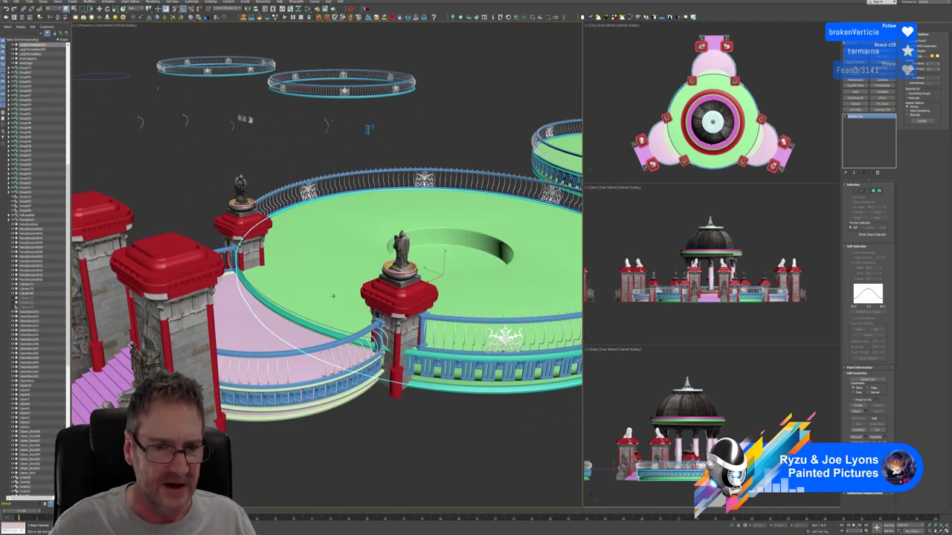
scroll(333, 296, "up", 2)
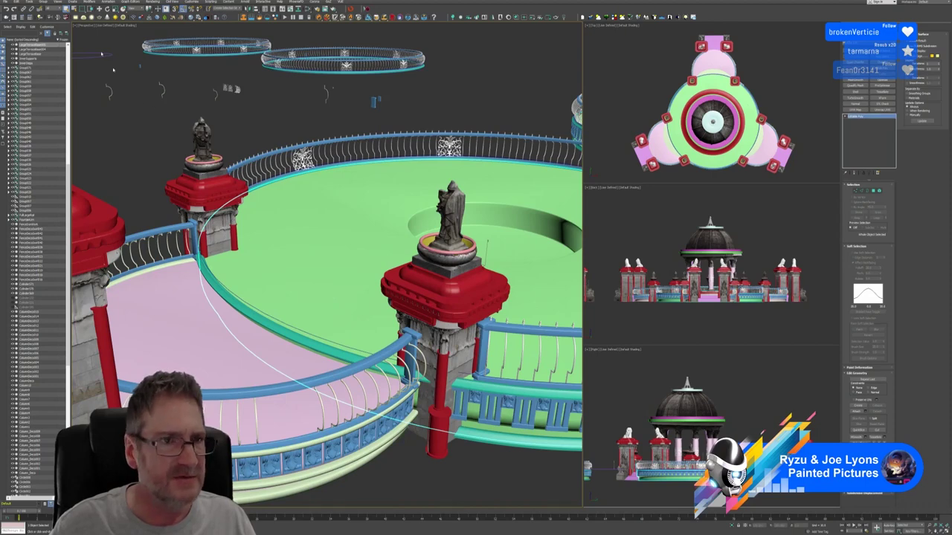
Step: Open the single-staircase terrace's railing group and delete the thin circular spline along its rim
left_click(44, 3)
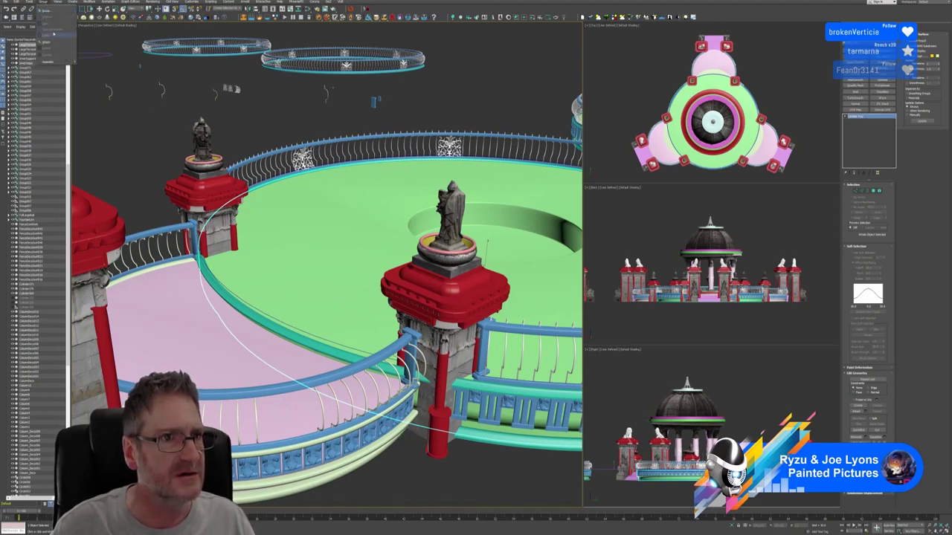
left_click(264, 129)
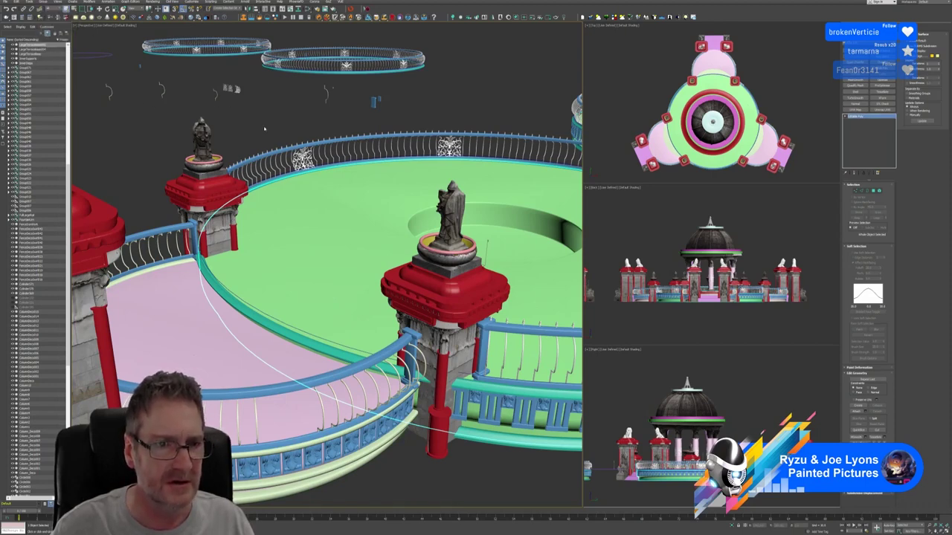
left_click(260, 311)
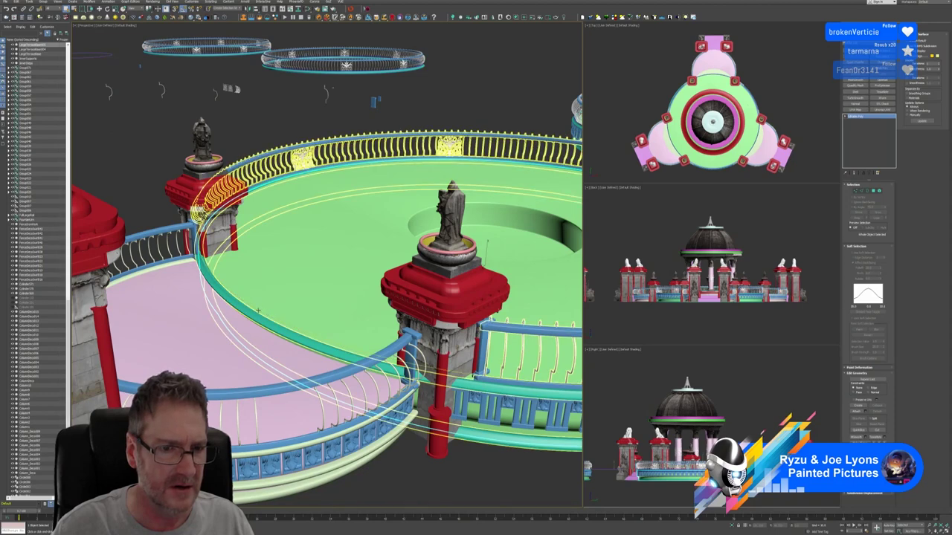
left_click(46, 2)
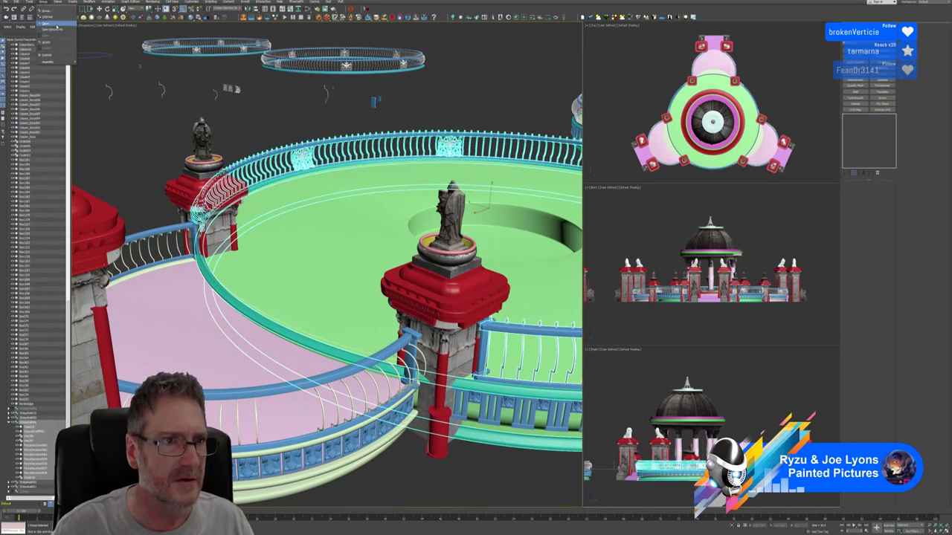
left_click(53, 24)
left_click(255, 308)
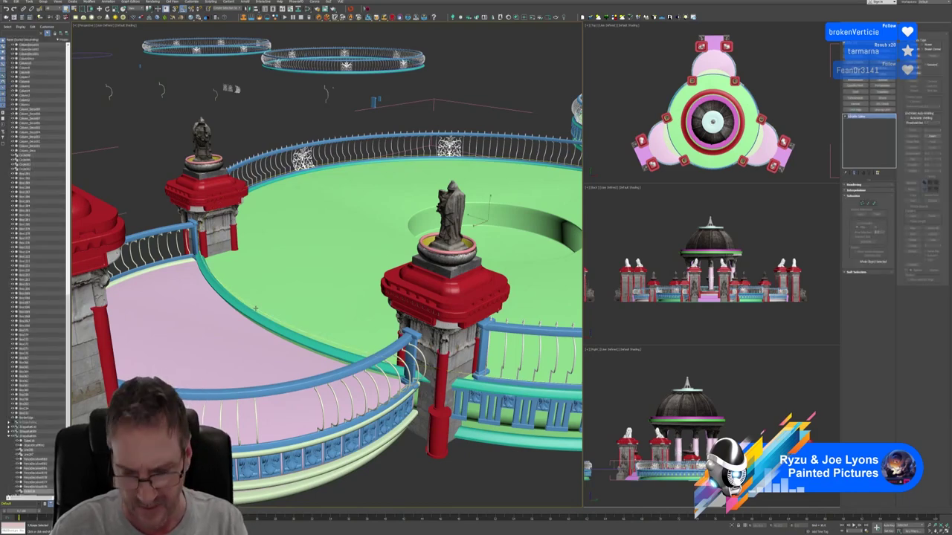
key("ctrl+d")
Step: Check the single-staircase terrace's rim up close where it meets the pink platform and its curved railing
middle_click_drag(358, 316, 332, 259)
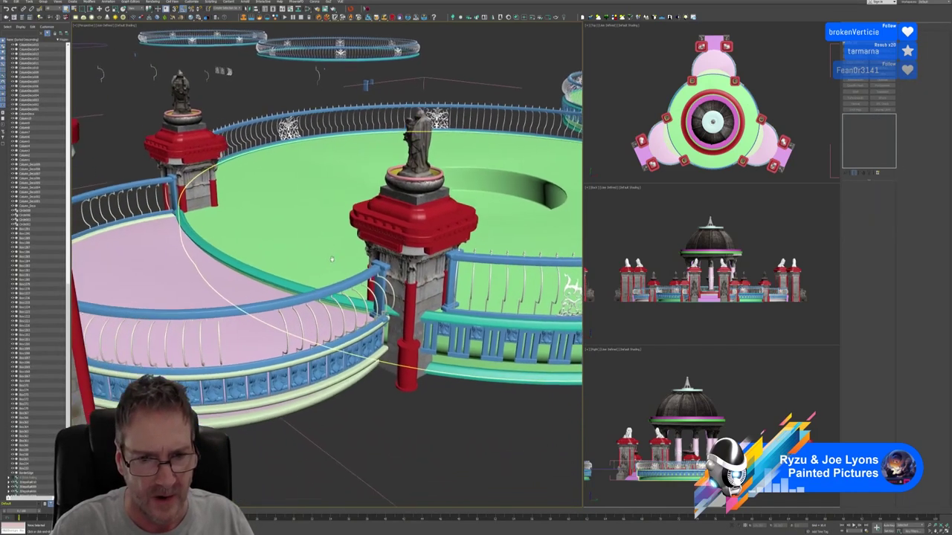
scroll(331, 259, "up", 8)
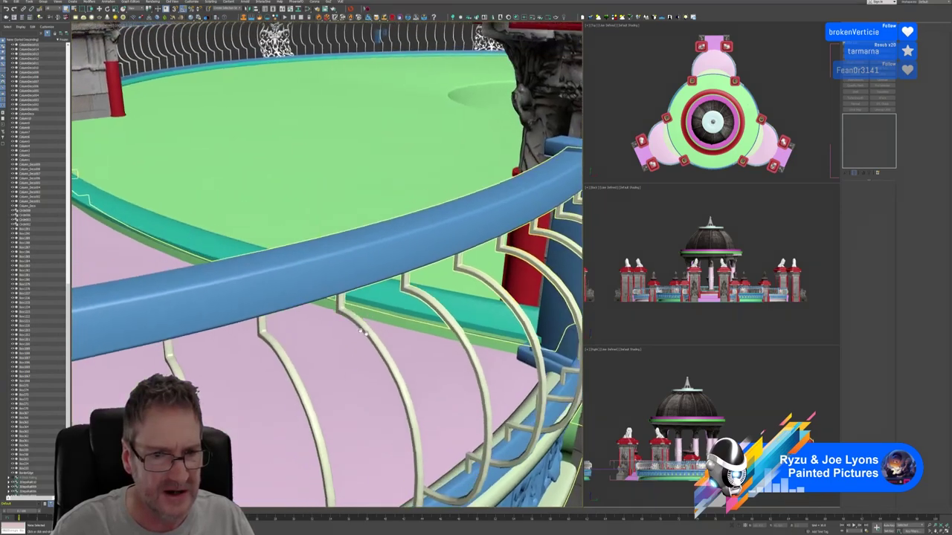
scroll(362, 332, "down", 10)
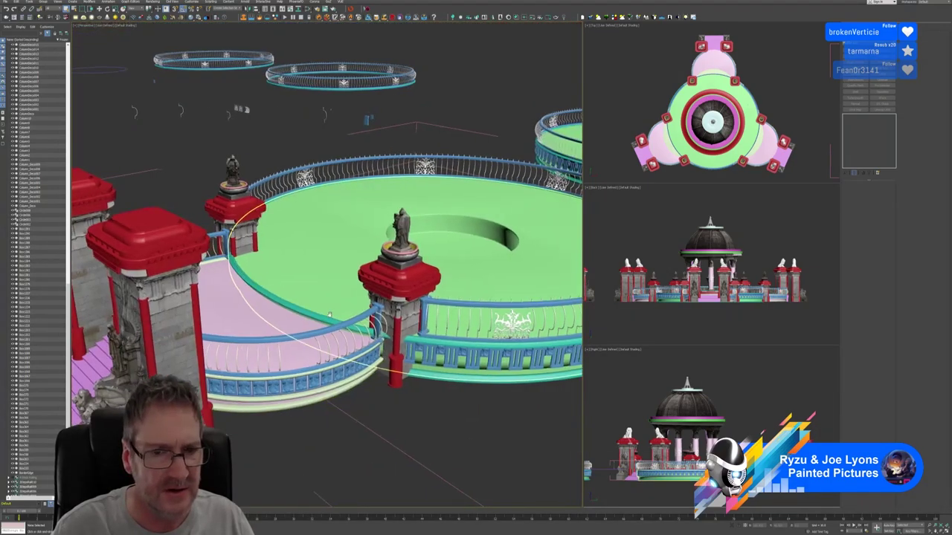
middle_click_drag(329, 315, 313, 321)
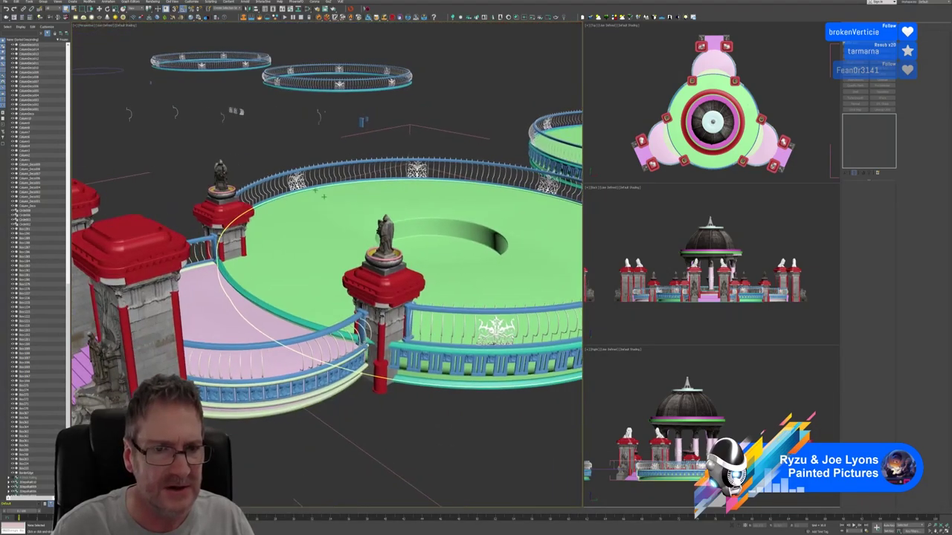
Step: Close the single-staircase terrace's railing group and clear the selection
left_click(349, 443)
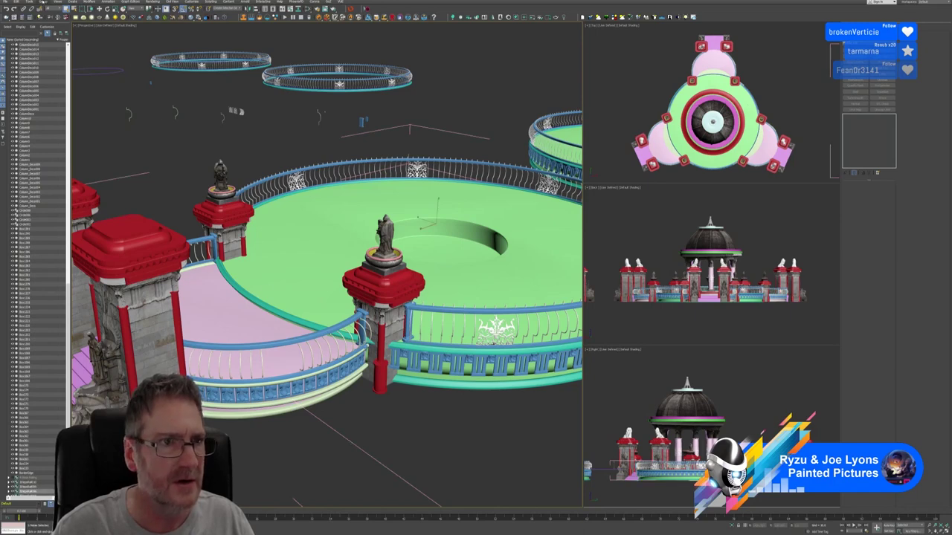
left_click(43, 2)
left_click(51, 35)
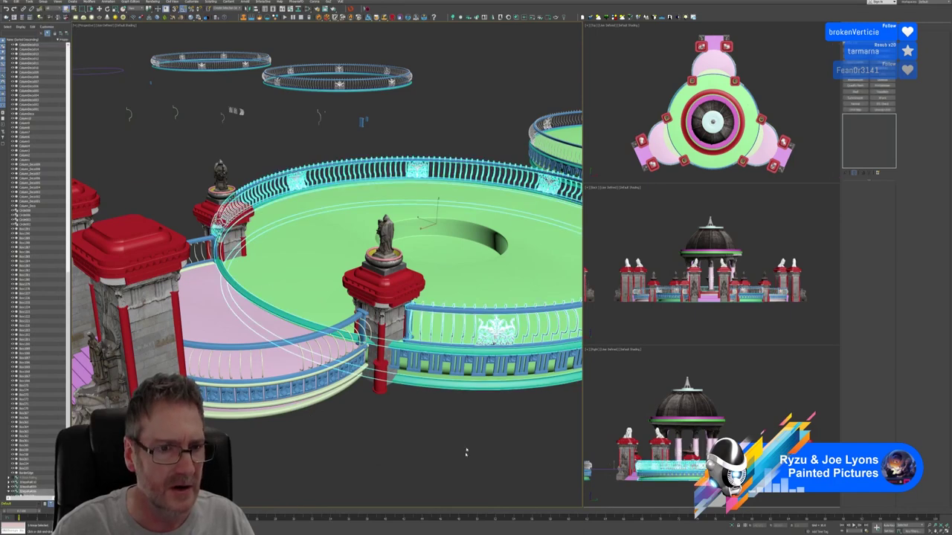
left_click(459, 469)
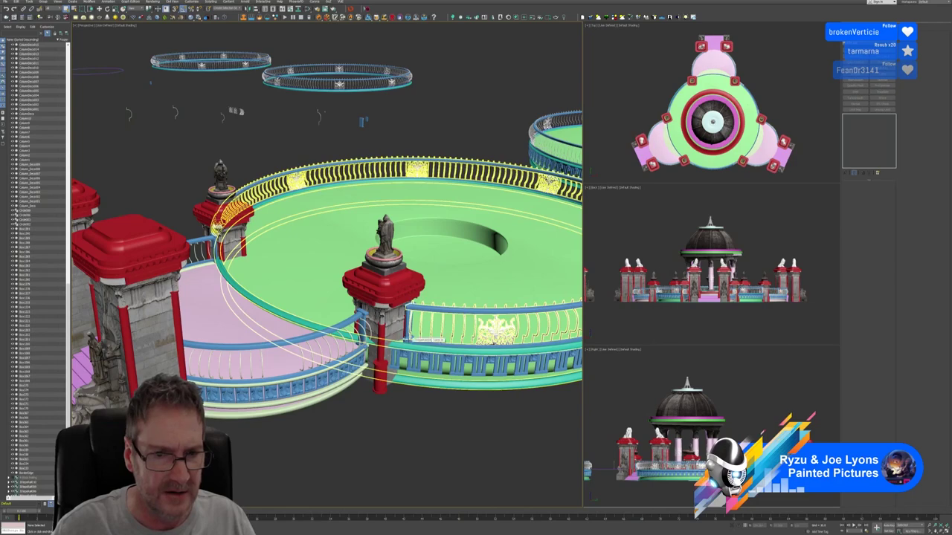
Step: Select the group of small blue panels below the single-staircase terrace's rim and isolate it
scroll(347, 325, "up", 5)
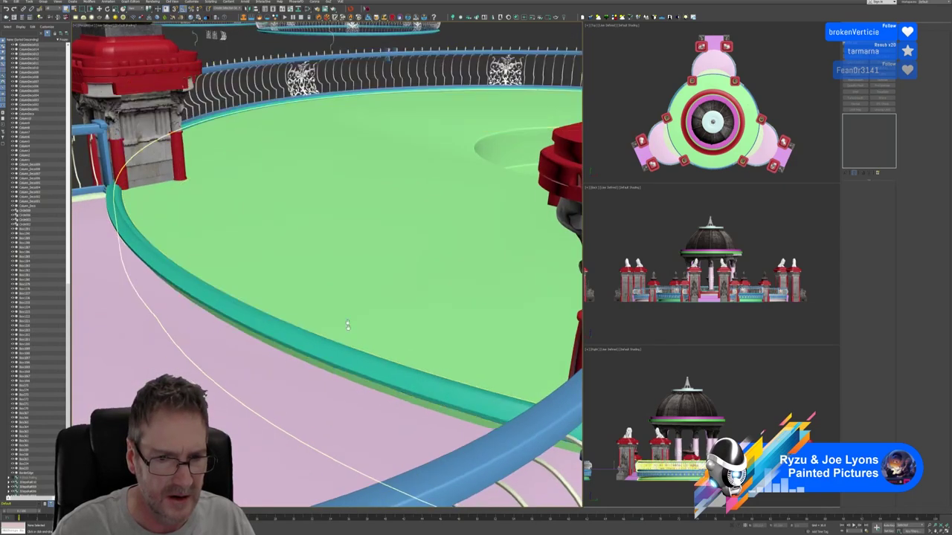
scroll(346, 325, "down", 5)
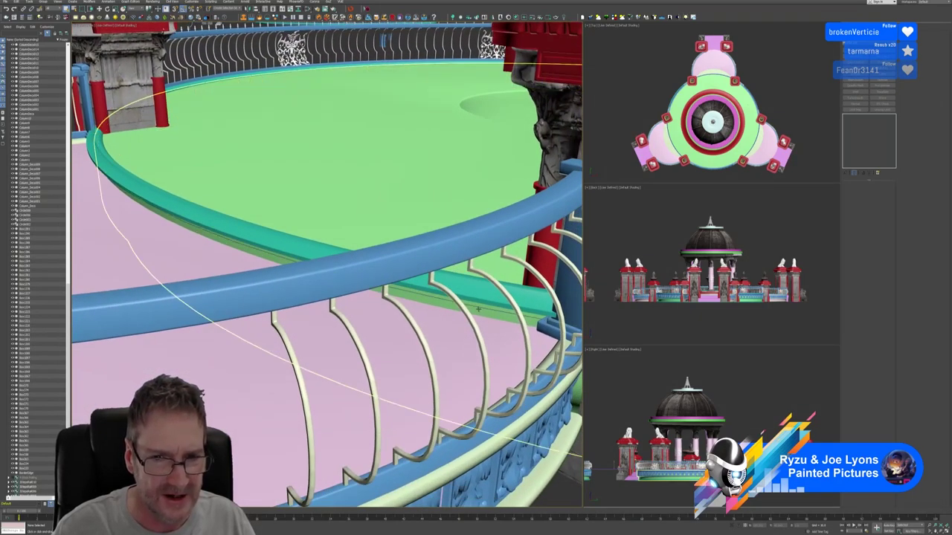
left_click(476, 308)
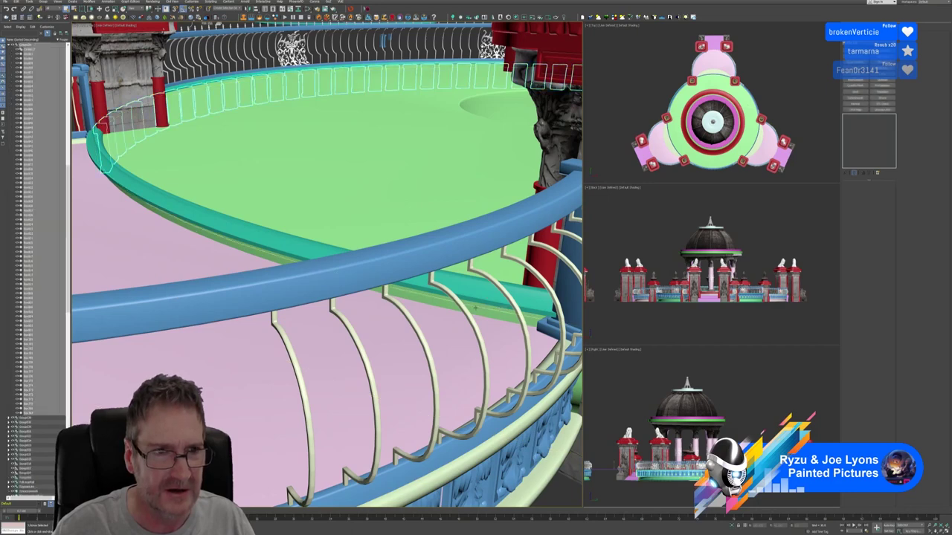
scroll(472, 309, "down", 6)
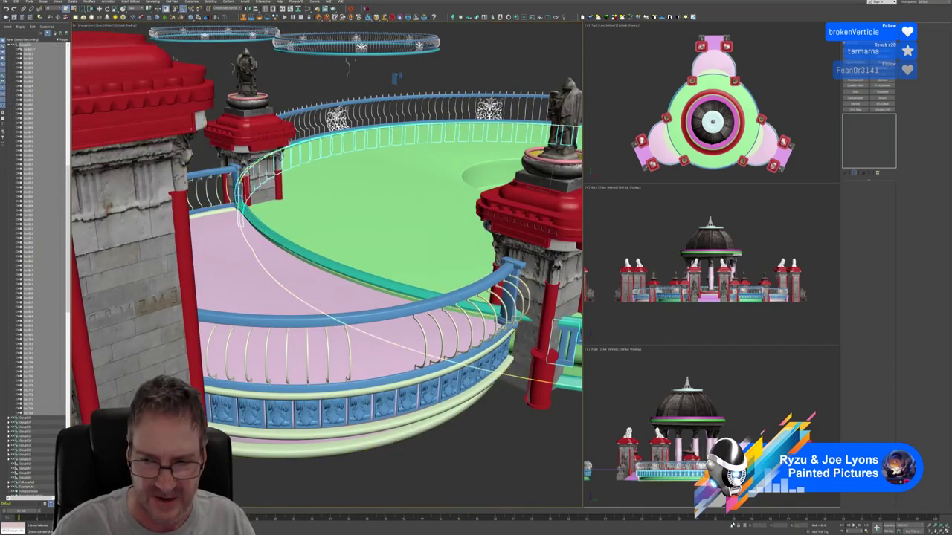
left_click(732, 525)
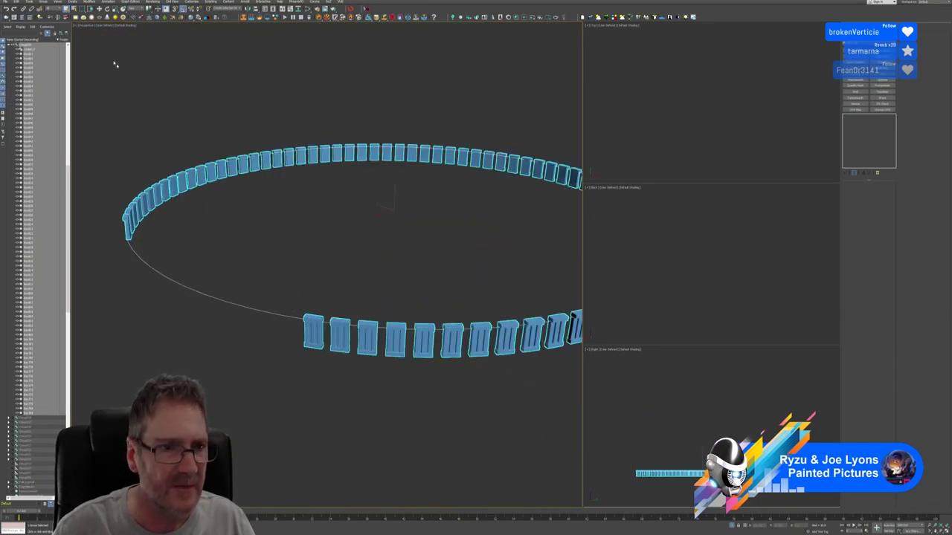
Step: Open the isolated panel group and delete its thin circular spline
left_click(43, 2)
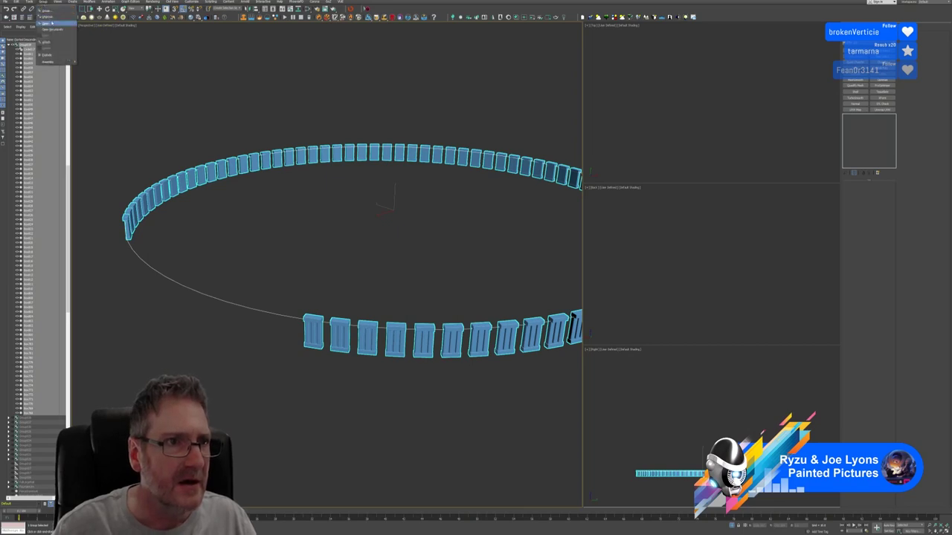
left_click(52, 22)
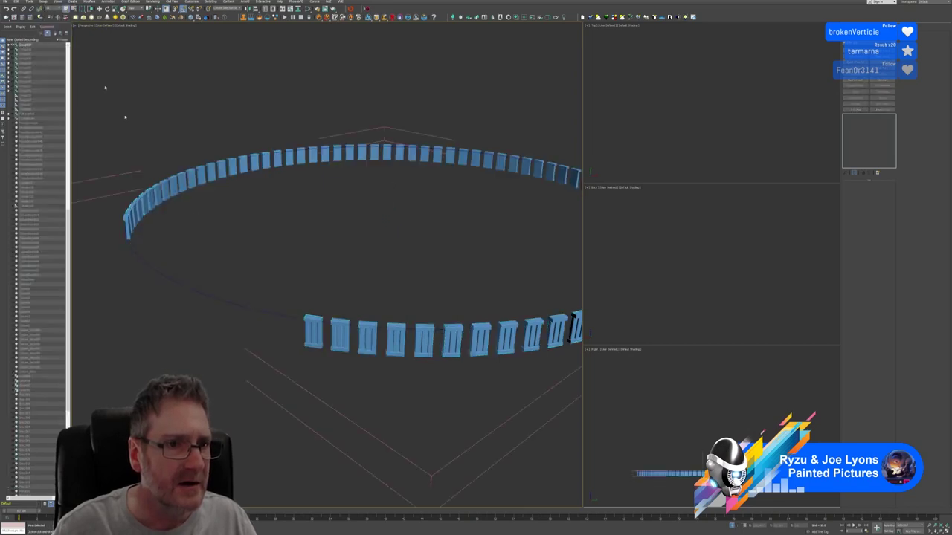
left_click(162, 302)
key("Delete")
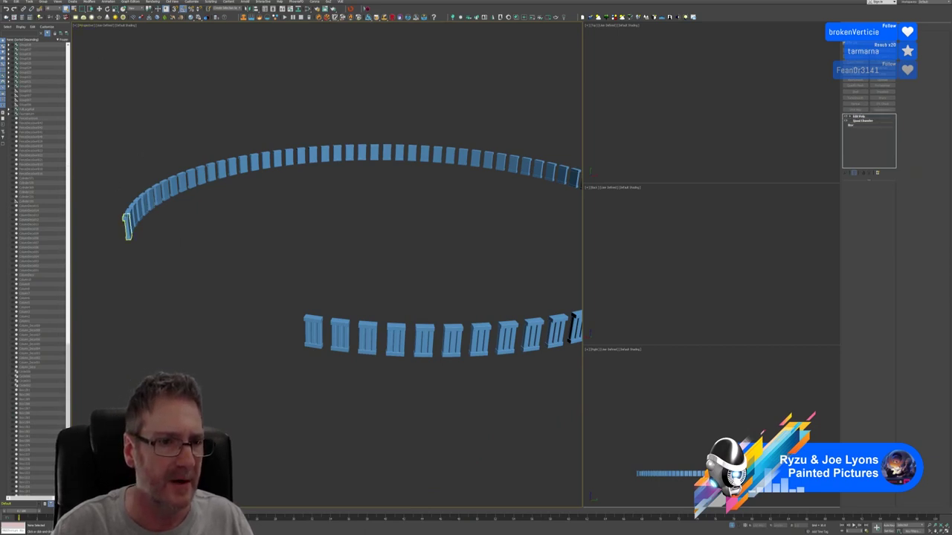
Step: Group all the isolated blue panels again under the suggested name and bring the rest of the scene back into view
left_click(127, 227)
left_click(43, 2)
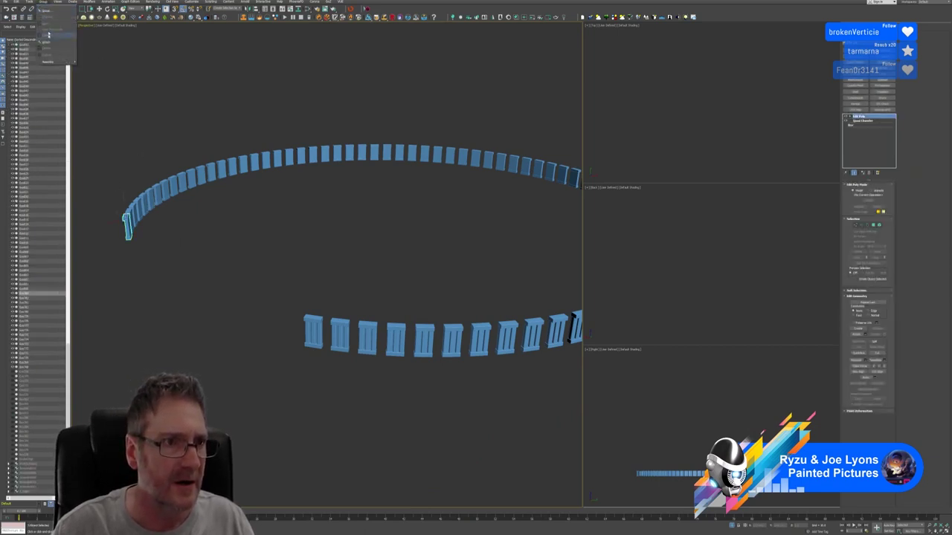
left_click(127, 68)
scroll(251, 196, "down", 3)
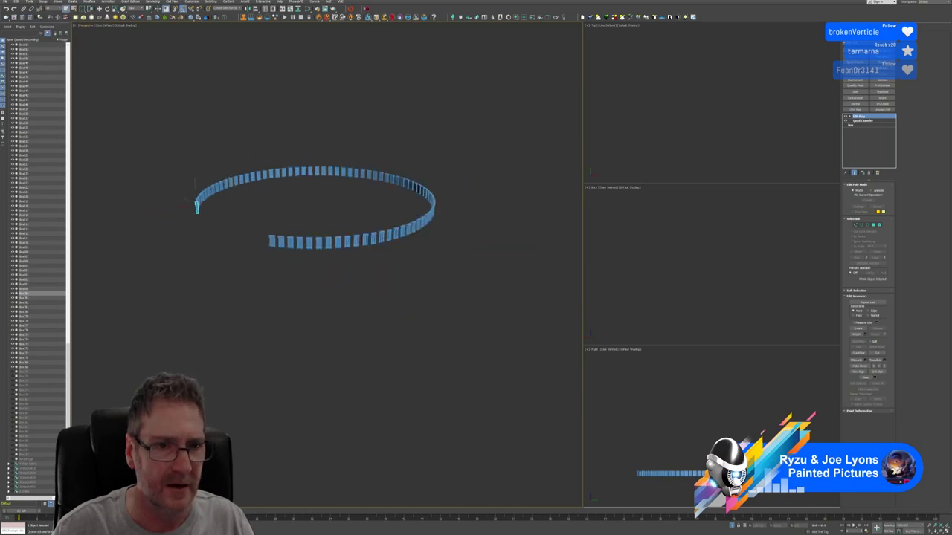
left_click(175, 153)
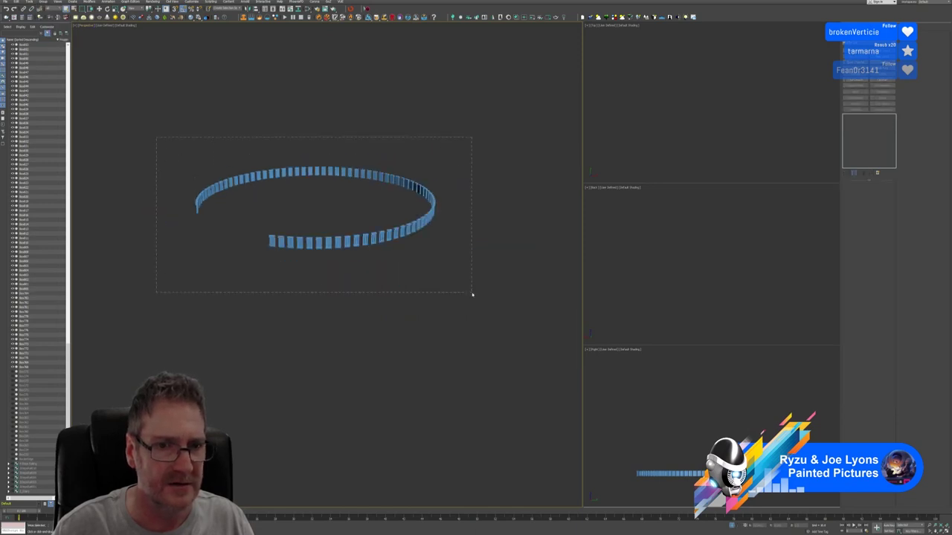
left_click_drag(472, 294, 471, 295)
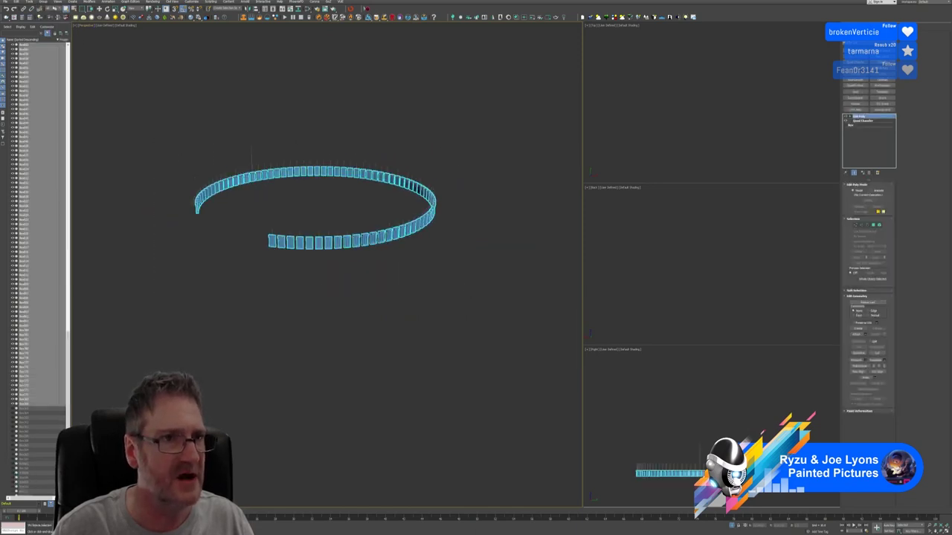
left_click(42, 2)
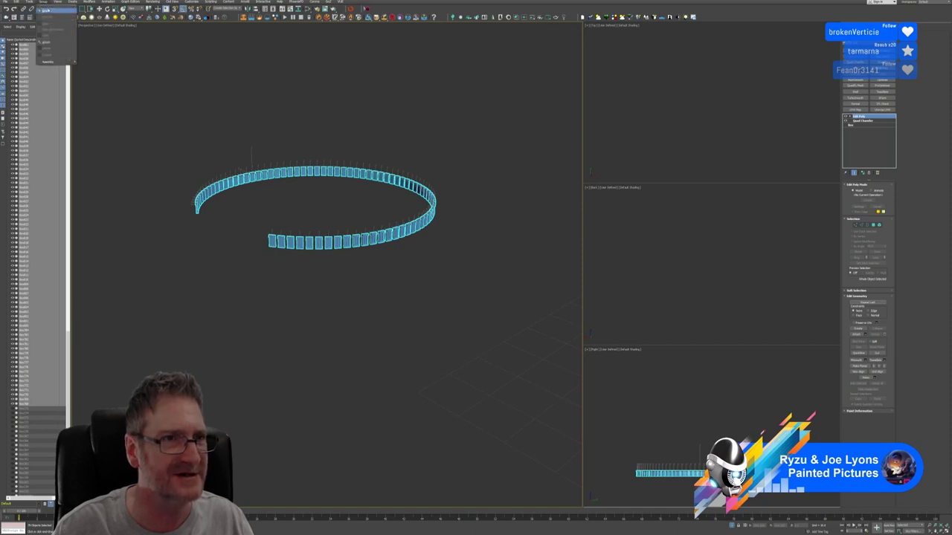
left_click(46, 11)
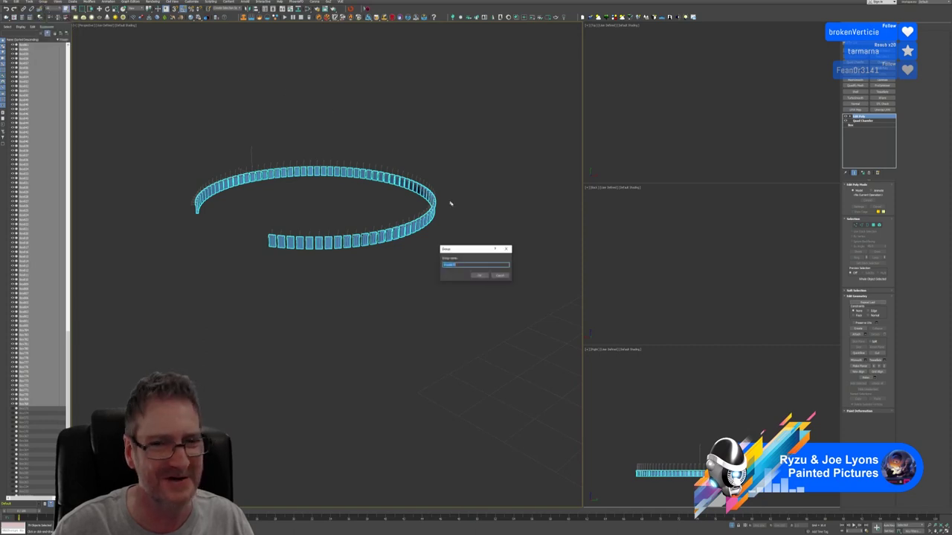
left_click(479, 276)
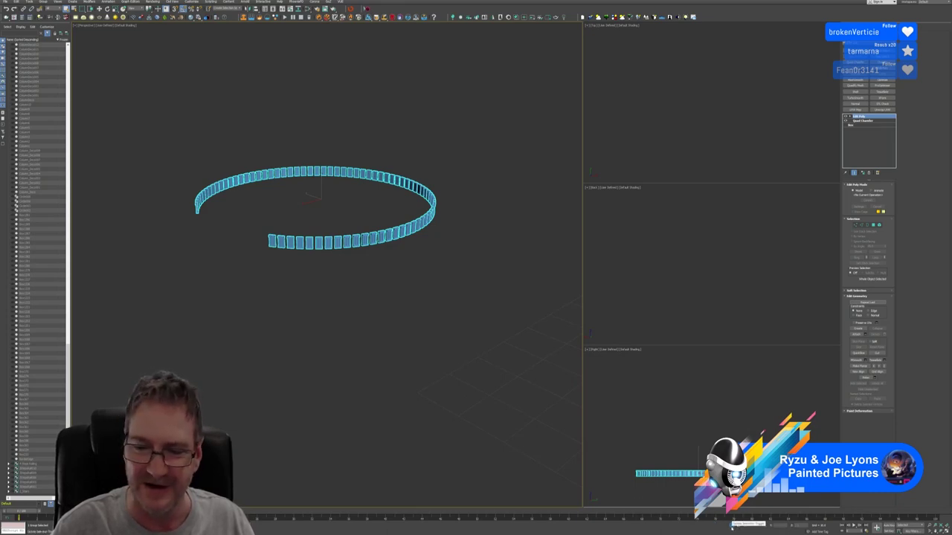
left_click(732, 525)
Step: Compare the single-staircase terrace with the plain circular terrace, examining the plain one's railing and panel ring up close
scroll(461, 361, "down", 6)
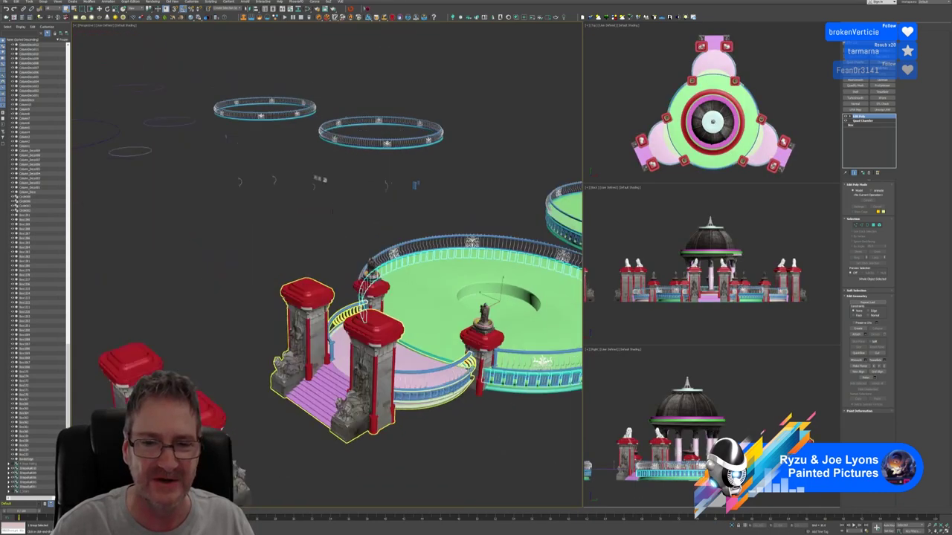
middle_click_drag(471, 428, 351, 414)
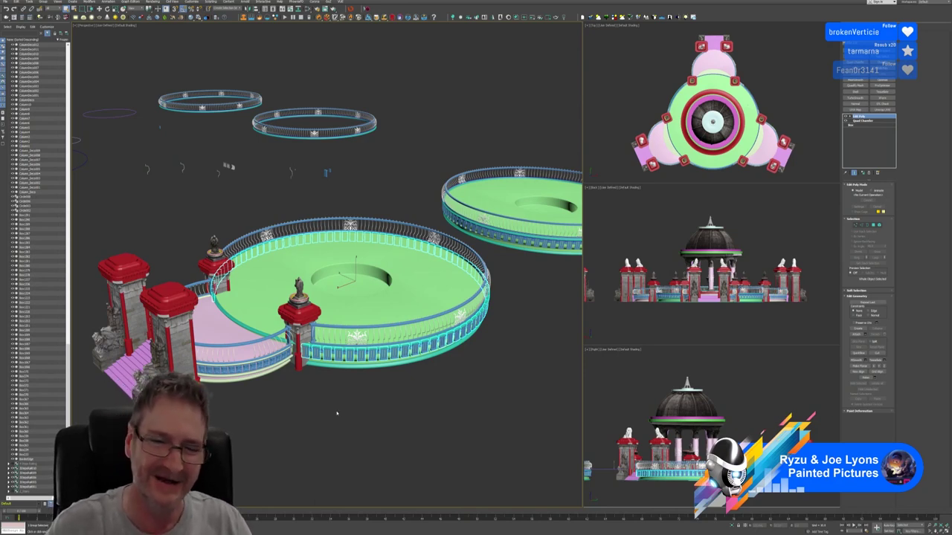
middle_click_drag(337, 413, 347, 414)
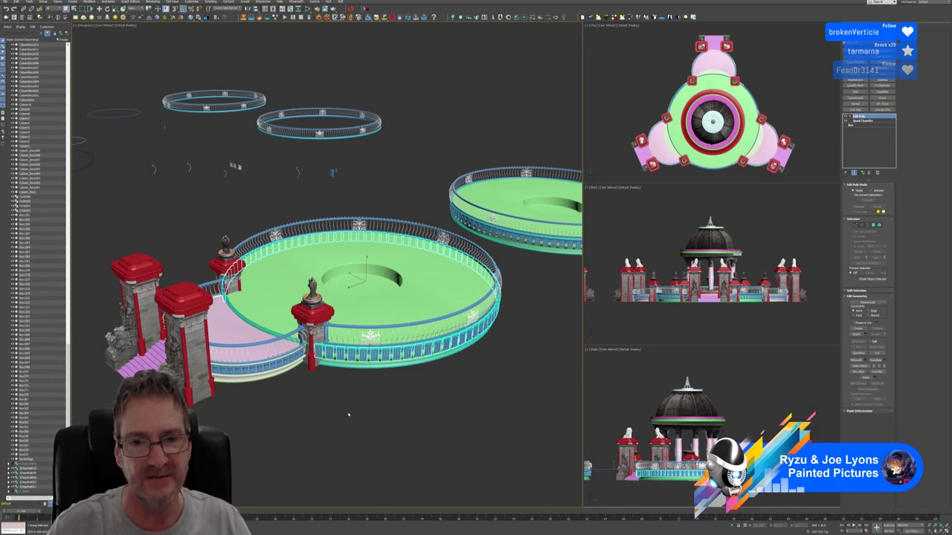
middle_click_drag(540, 271, 421, 302)
scroll(429, 282, "up", 3)
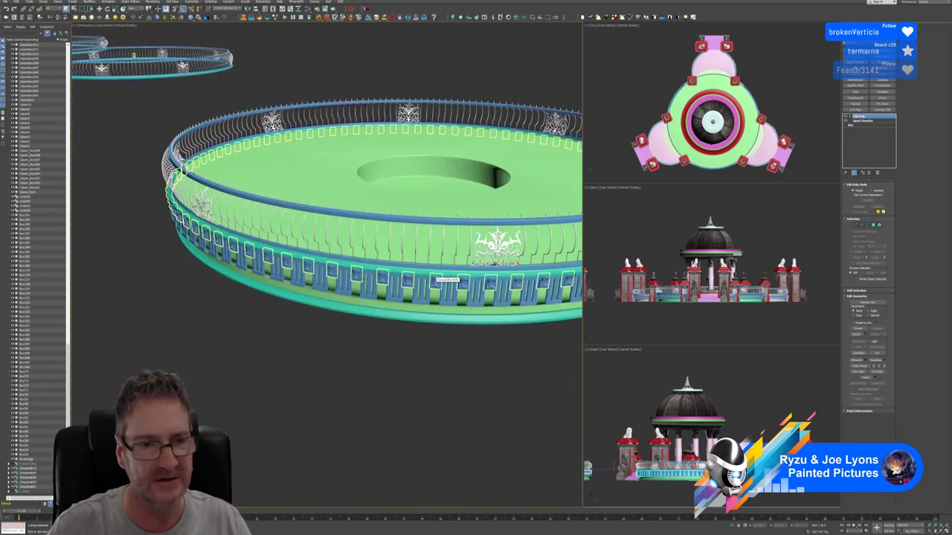
scroll(321, 258, "up", 2)
left_click(361, 266)
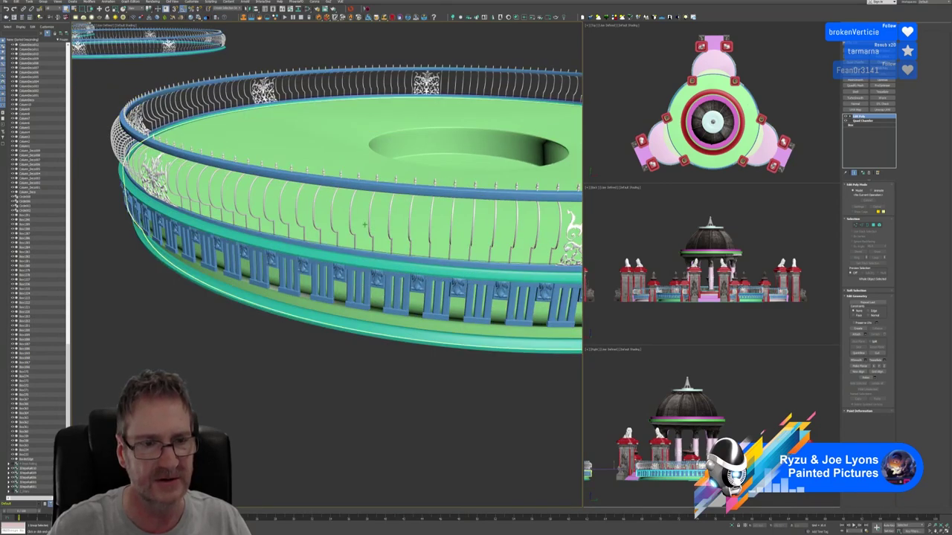
middle_click_drag(365, 238, 383, 322, "alt")
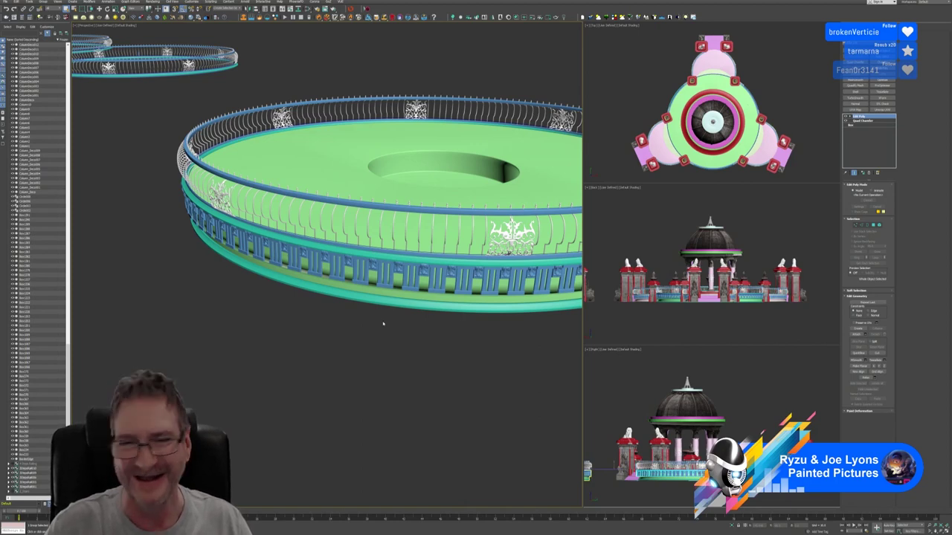
Step: Look over the single-staircase terrace among its neighbouring variants, checking its cleaned rim, panels and pillars
scroll(373, 334, "down", 3)
middle_click_drag(361, 353, 496, 287)
scroll(446, 368, "down", 3)
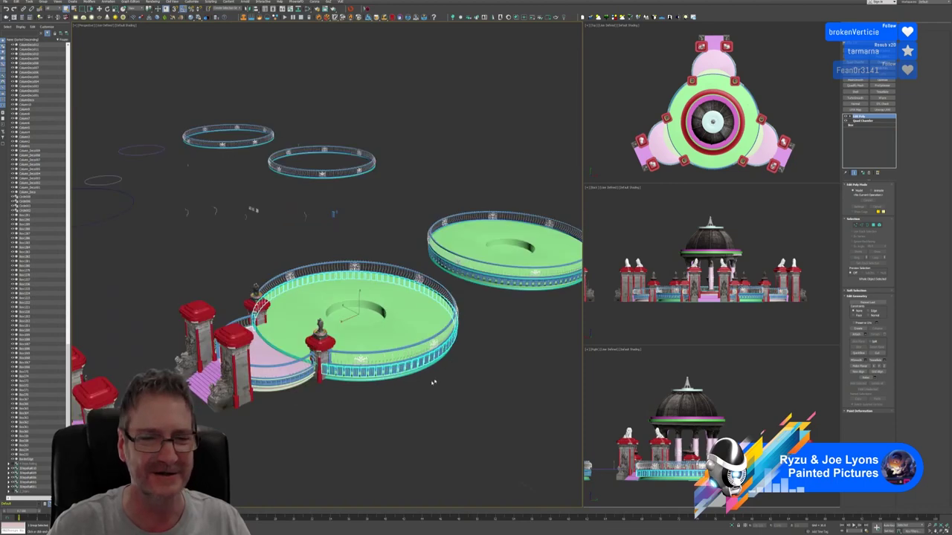
middle_click_drag(436, 383, 431, 339, "alt")
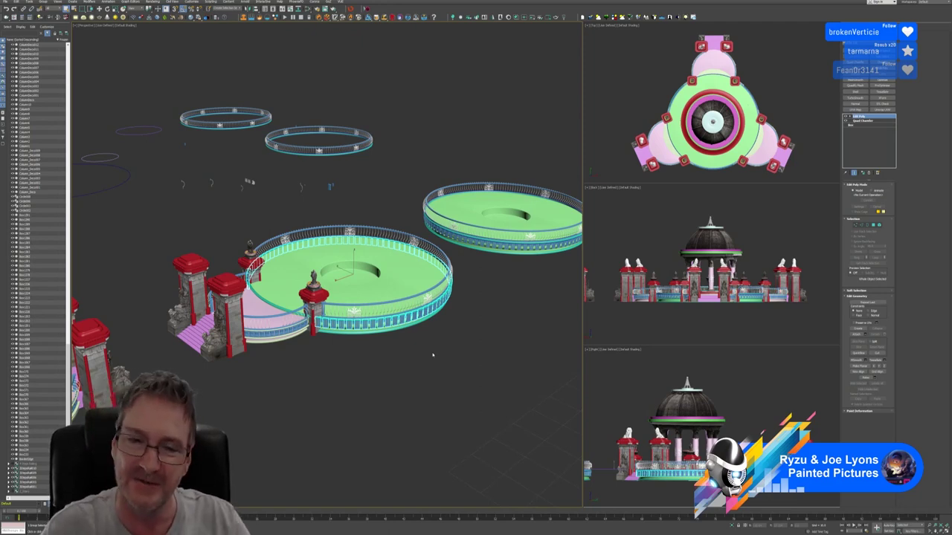
middle_click_drag(384, 377, 440, 359, "alt")
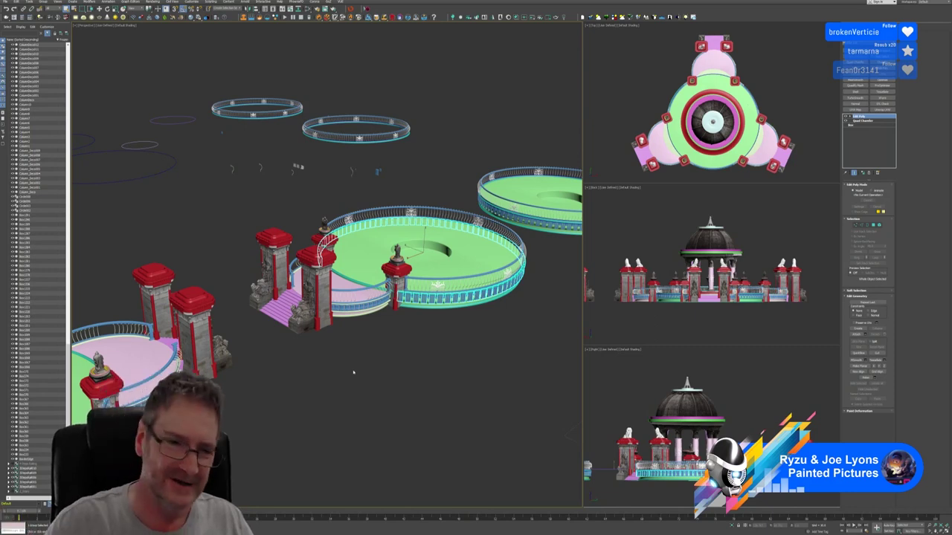
middle_click_drag(360, 349, 342, 344)
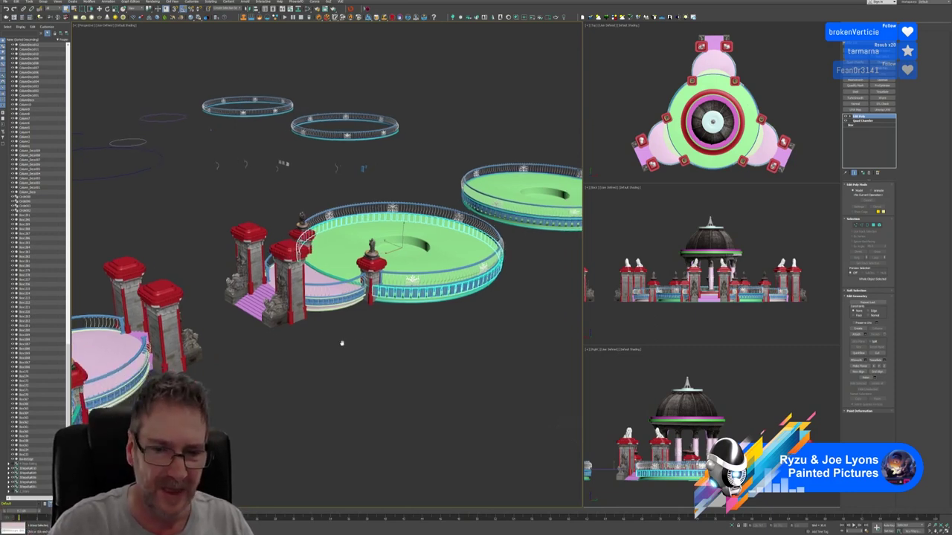
scroll(410, 317, "up", 3)
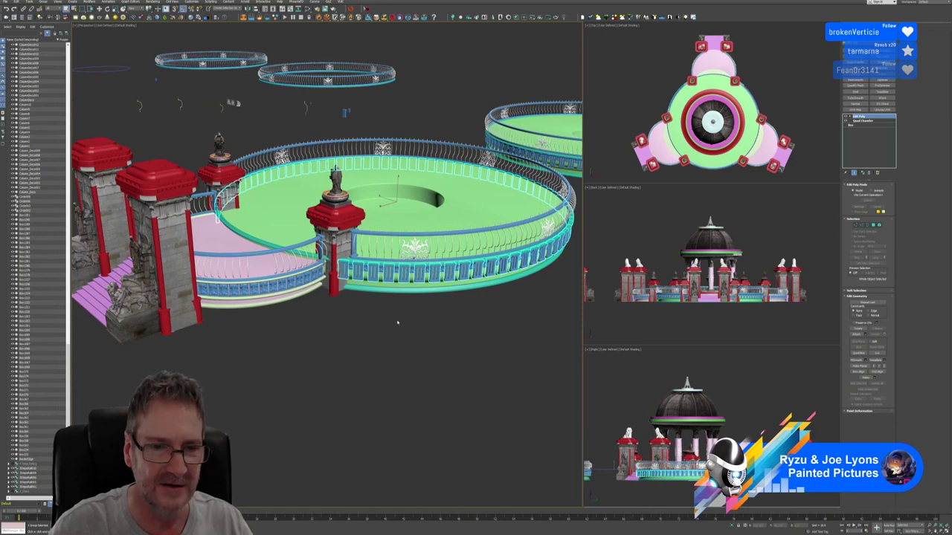
scroll(397, 322, "down", 5)
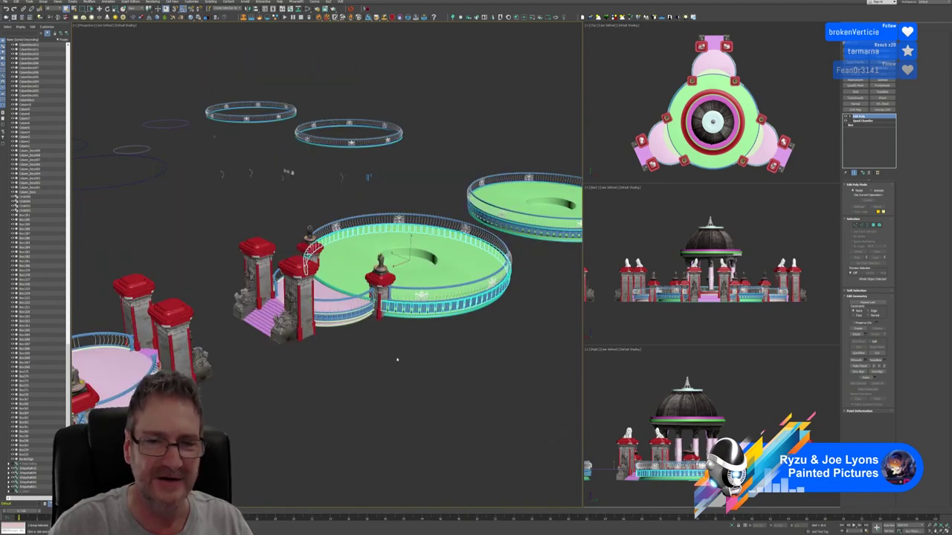
Step: Select the circular rim piece of the two-staircase terrace where it borders the pink platform
middle_click_drag(397, 360, 524, 284, "alt")
middle_click_drag(389, 369, 448, 344, "alt")
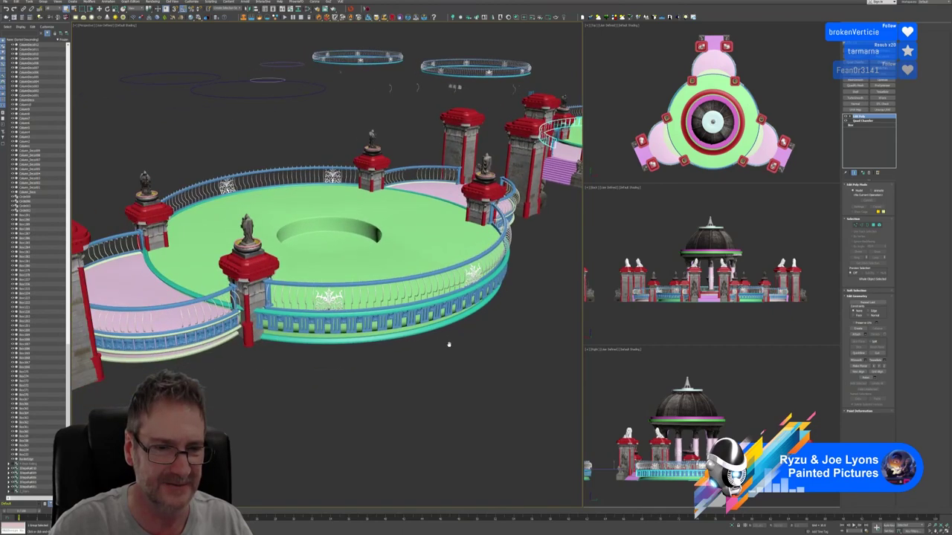
scroll(173, 283, "up", 8)
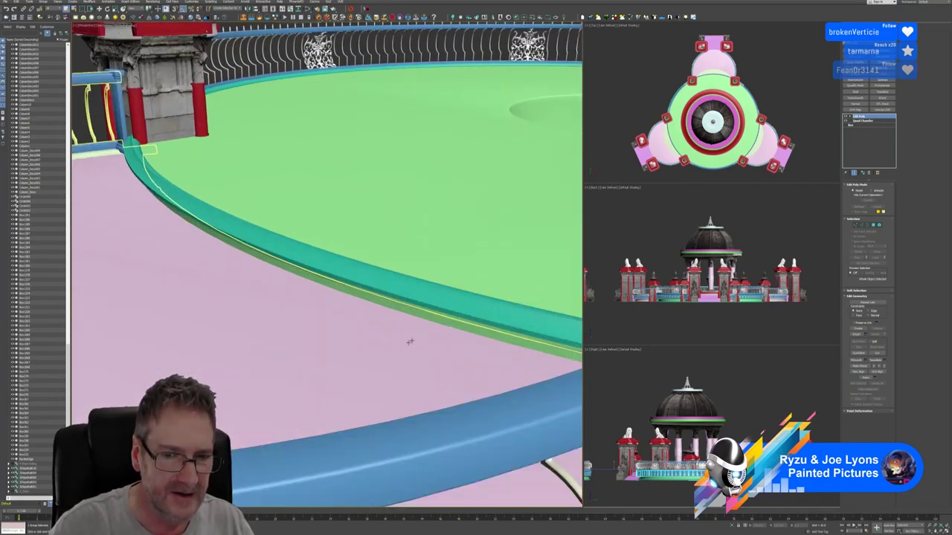
left_click(442, 322)
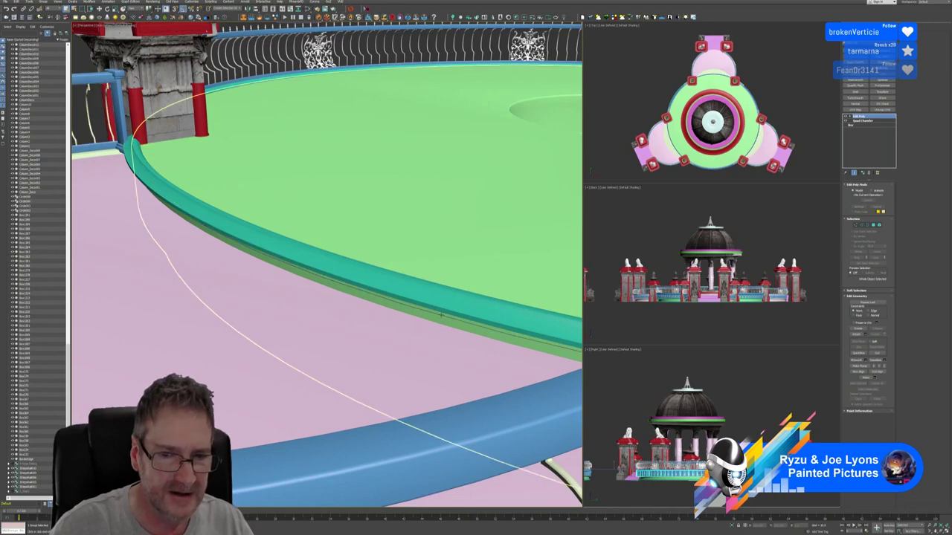
left_click(440, 315)
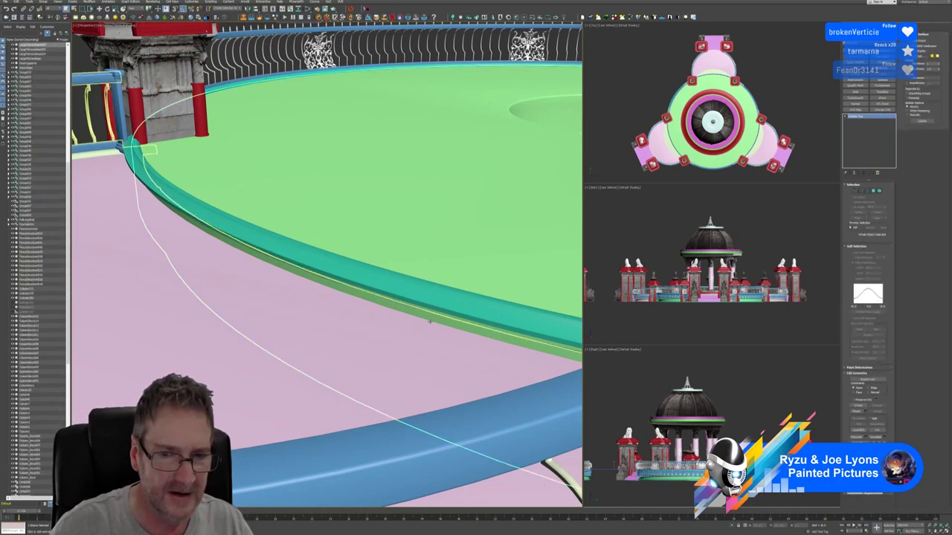
Step: Isolate the entrance terrace group with its pillars and stairs, restore the full scene, and clear the selection
left_click(433, 319)
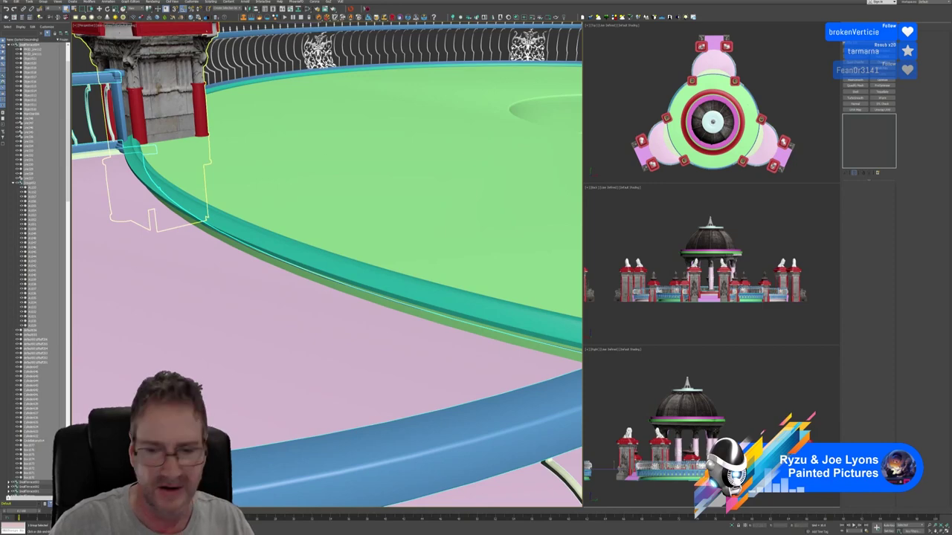
key("ctrl+d")
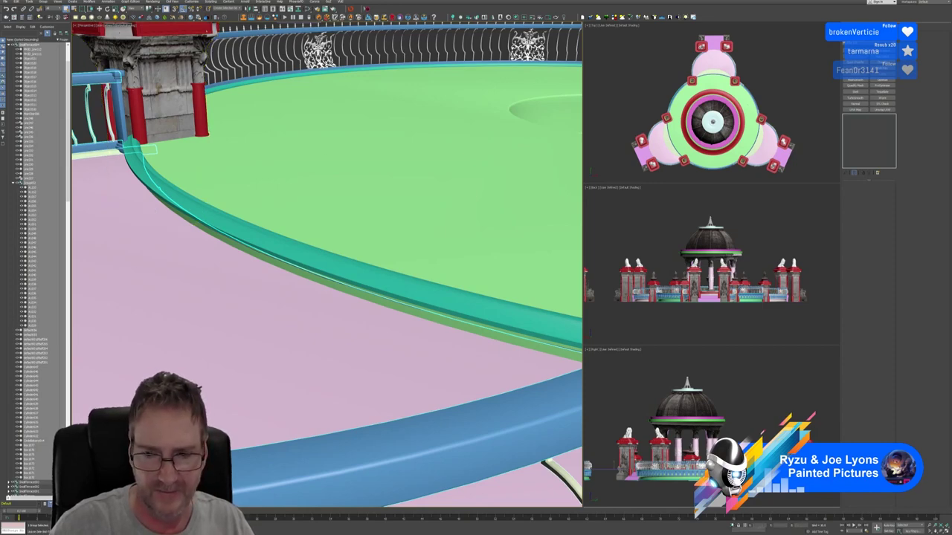
left_click(732, 526)
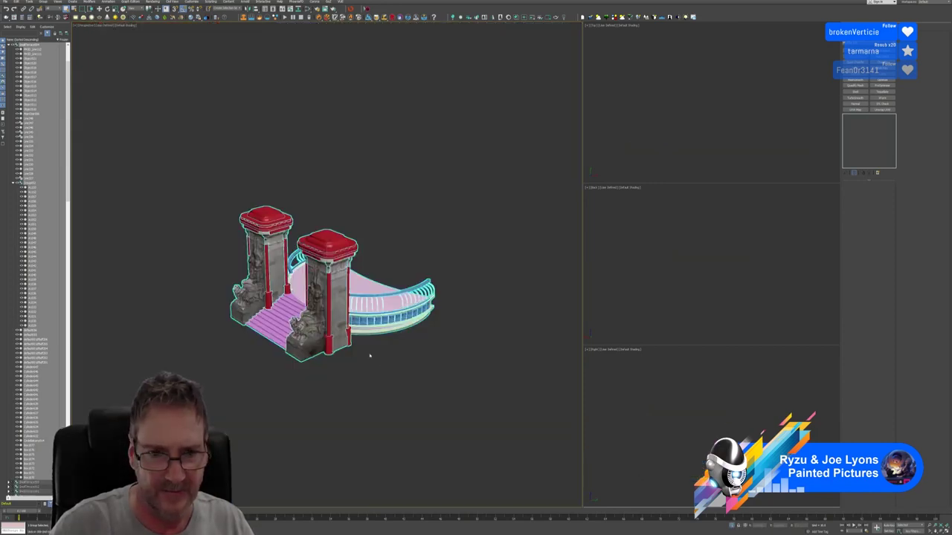
left_click(733, 526)
middle_click_drag(525, 390, 104, 271, "alt")
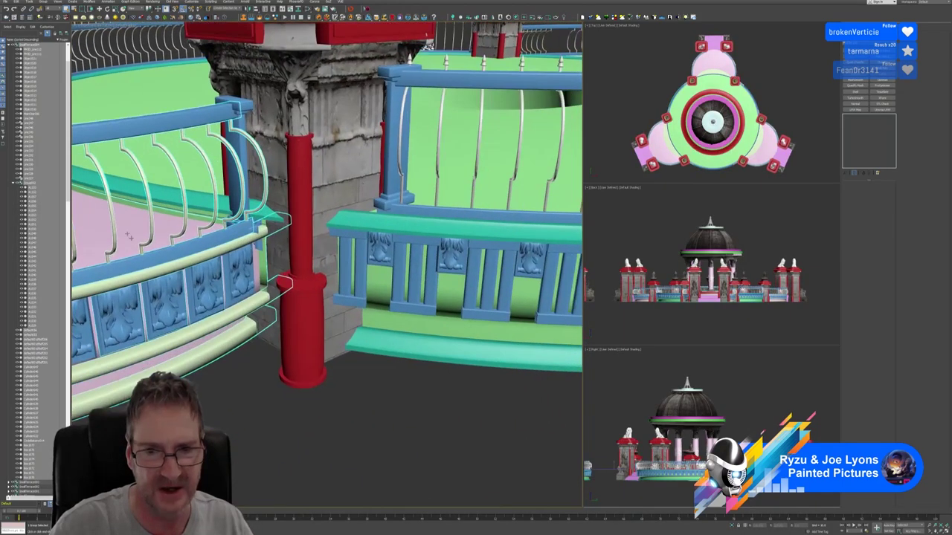
left_click(317, 405)
Step: Isolate the group of rectangular wall panels arranged around the large round terrace
scroll(239, 304, "down", 4)
middle_click_drag(239, 304, 478, 330, "alt")
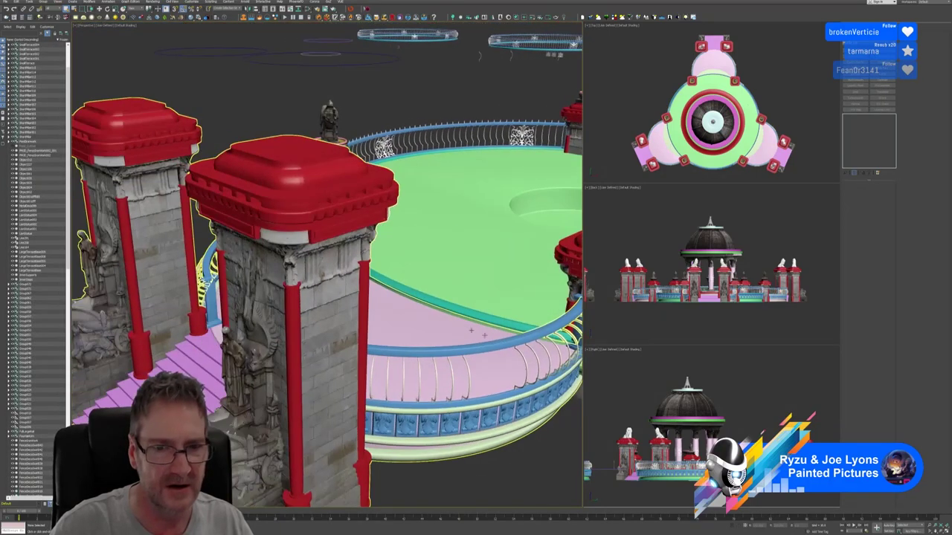
scroll(377, 286, "up", 6)
left_click(290, 218)
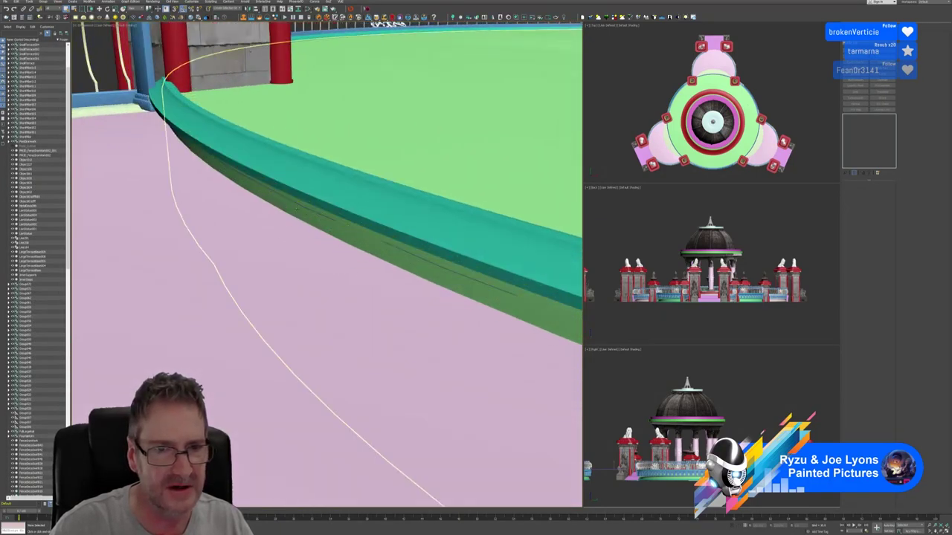
left_click(316, 207)
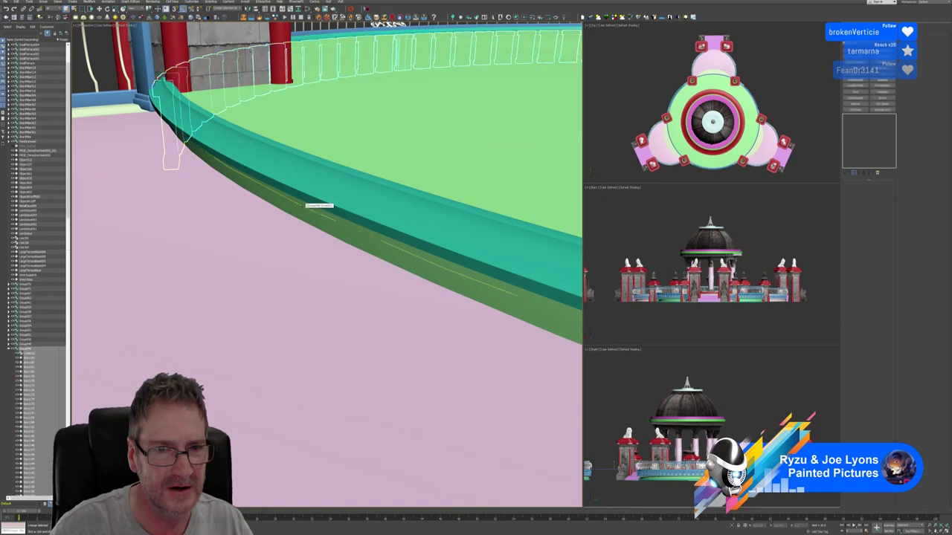
left_click(732, 525)
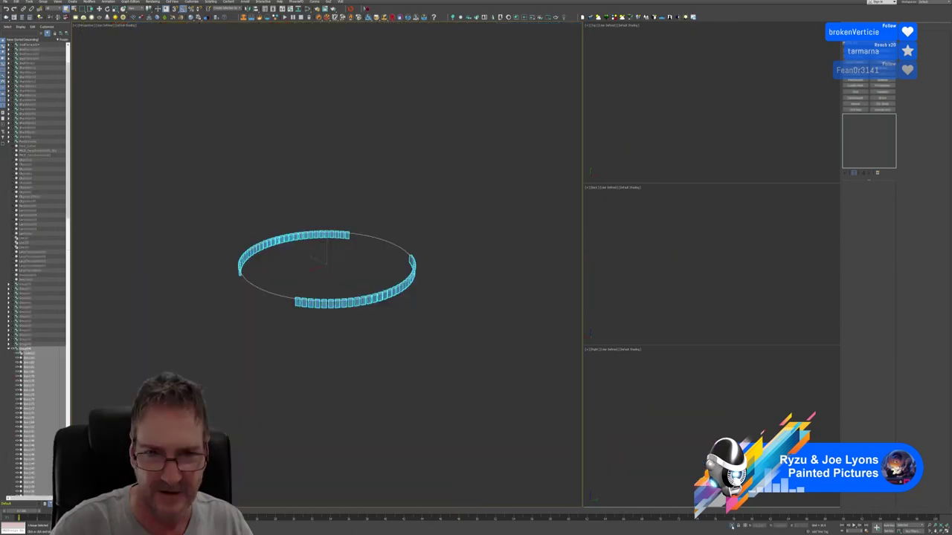
middle_click_drag(290, 339, 299, 349, "alt")
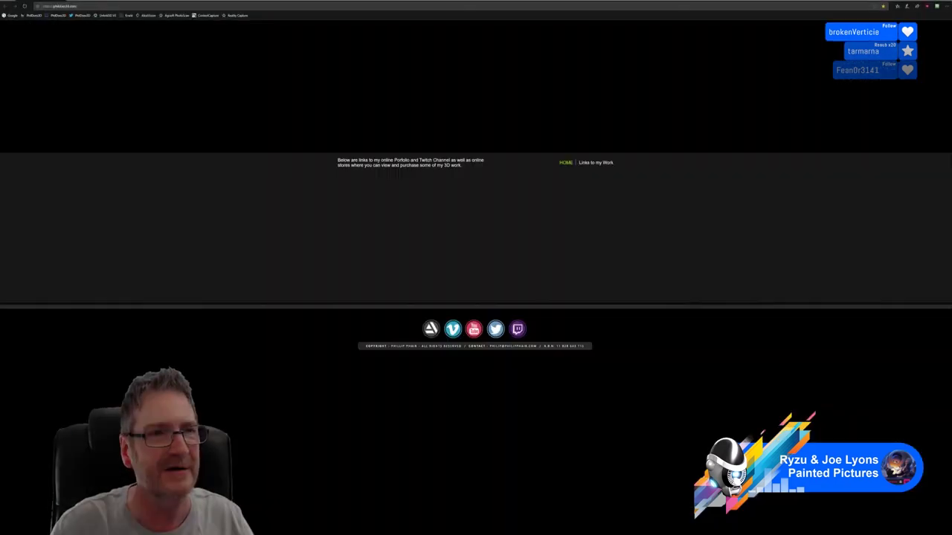
left_click(106, 6)
type("http://www.pewresearch.org/fact-tank/2017/11/10/the-changing-face-of-americas-veteran-population/")
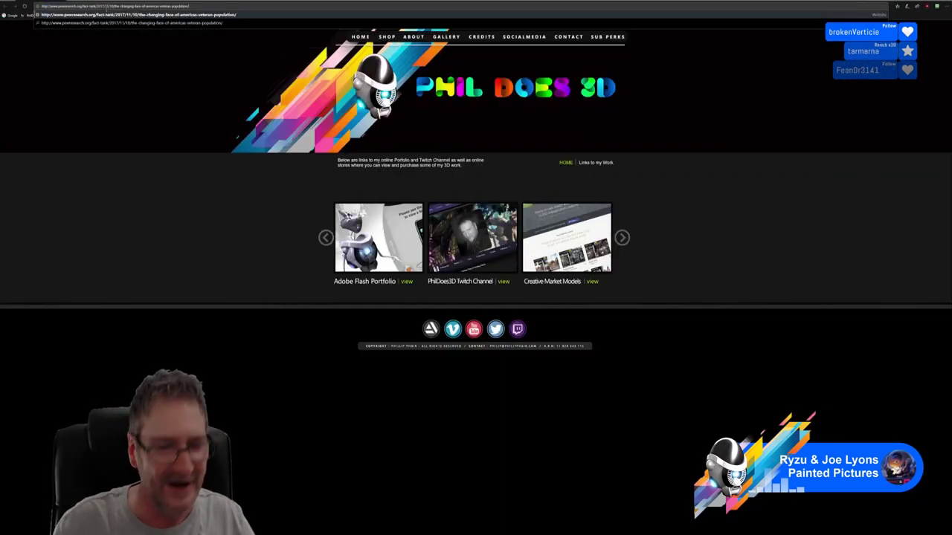
key("Return")
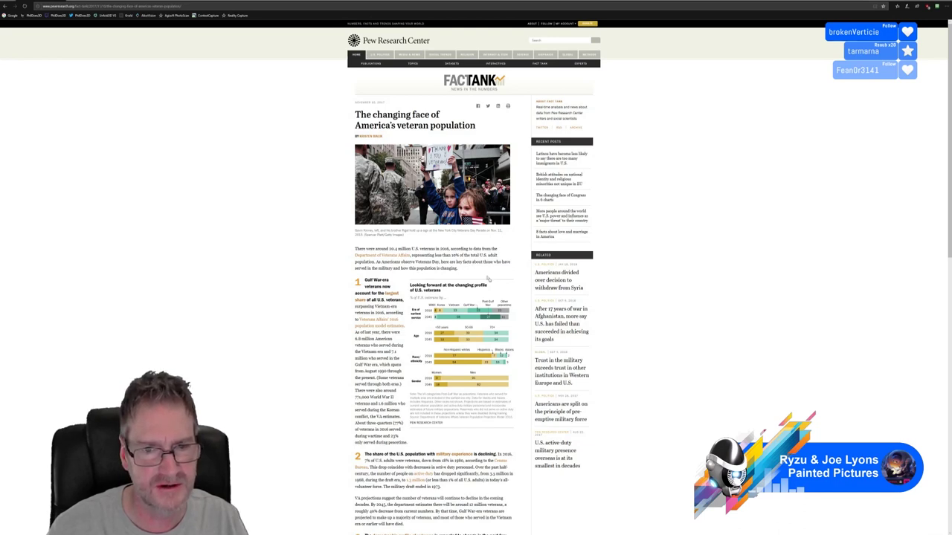
Step: Read through the Pew Research article on America's veteran population and switch back to 3ds Max
scroll(489, 279, "down", 2)
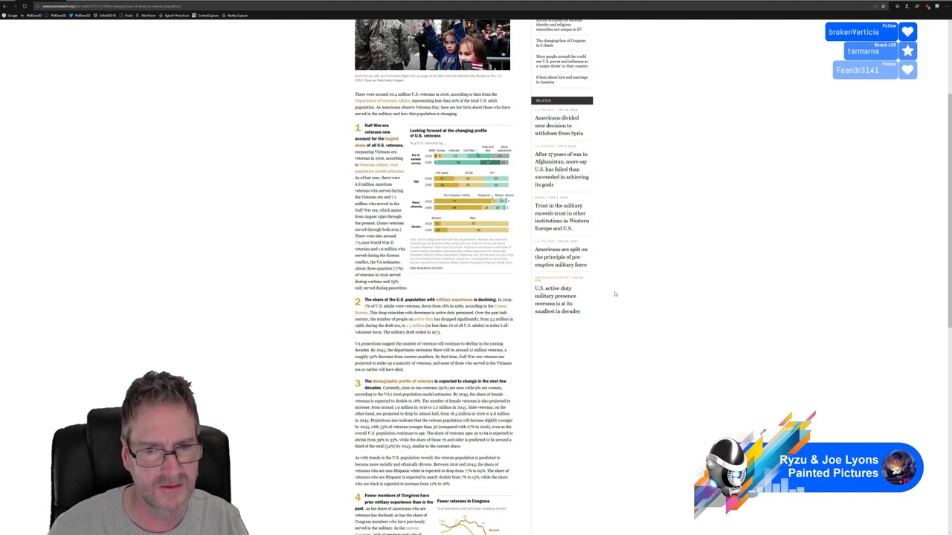
scroll(615, 294, "down", 1)
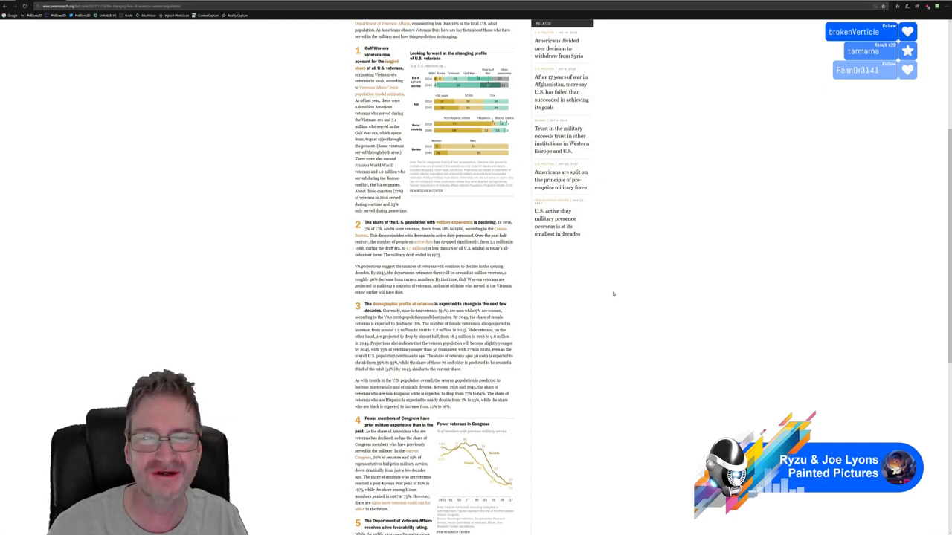
scroll(614, 294, "down", 3)
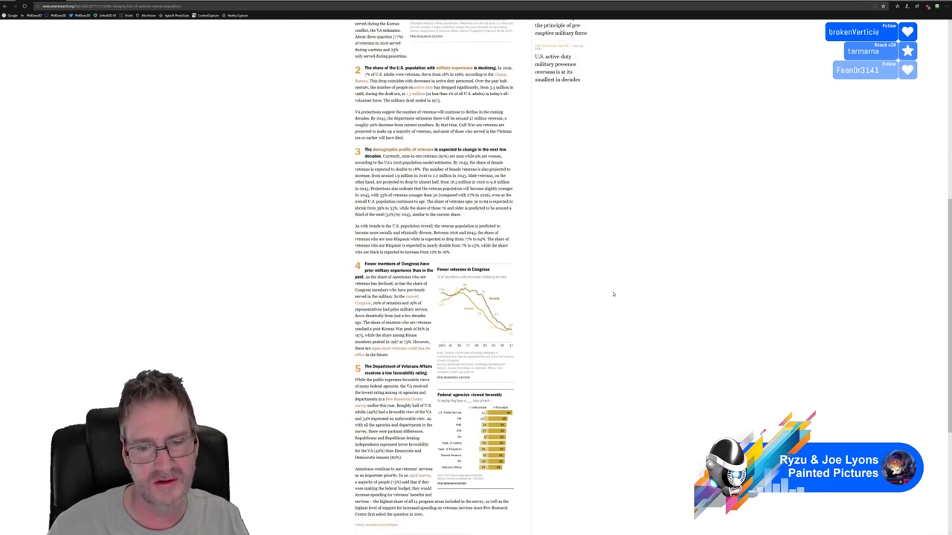
scroll(613, 294, "down", 1)
scroll(613, 294, "up", 9)
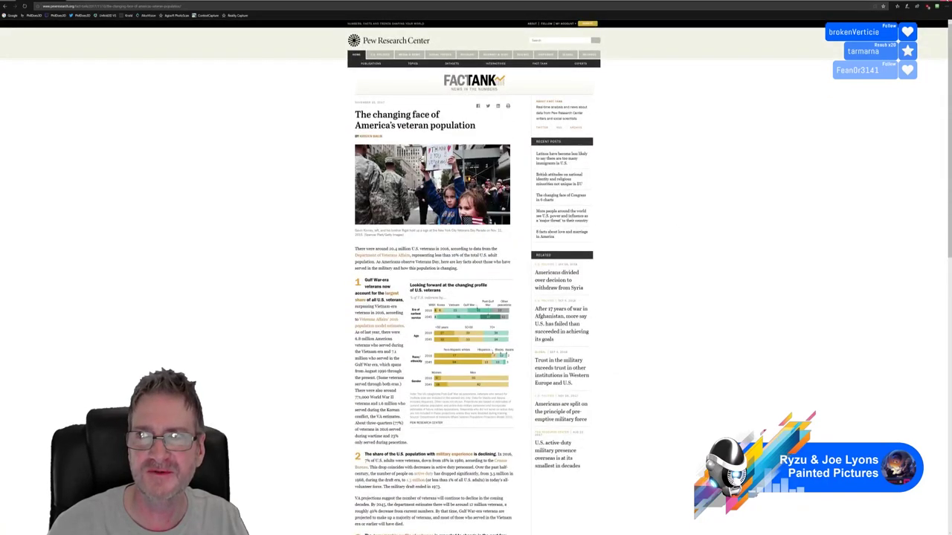
left_click(923, 2)
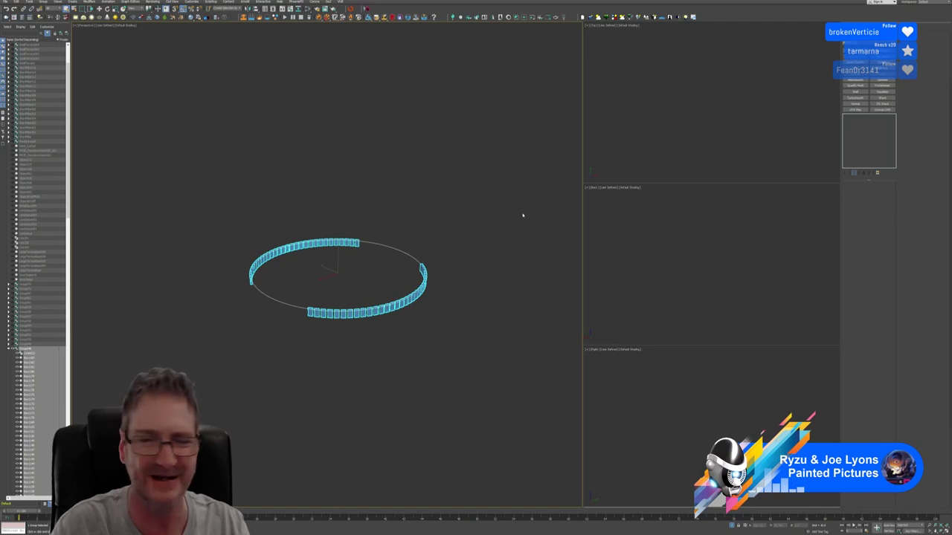
Step: Open the isolated panel group and delete the circular spline running through the panels
scroll(274, 239, "up", 4)
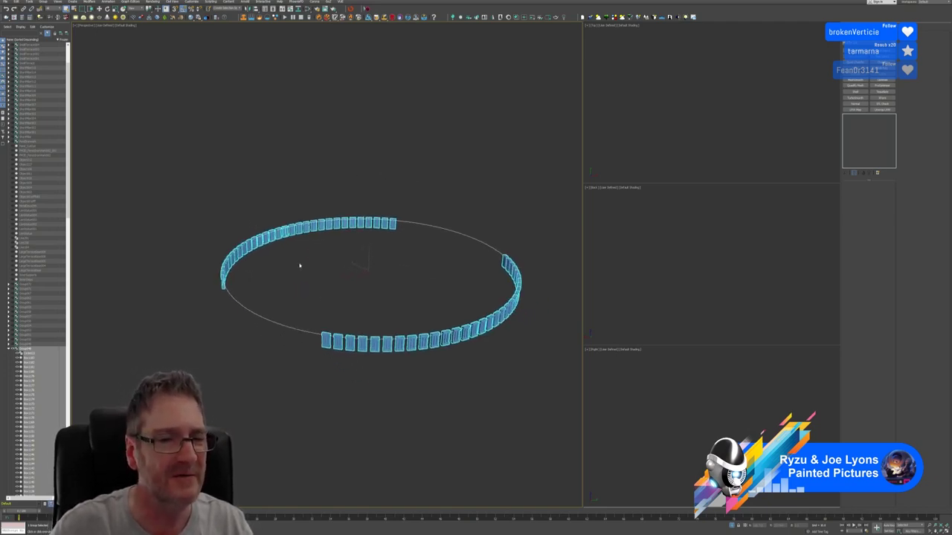
left_click(254, 331)
left_click(256, 313)
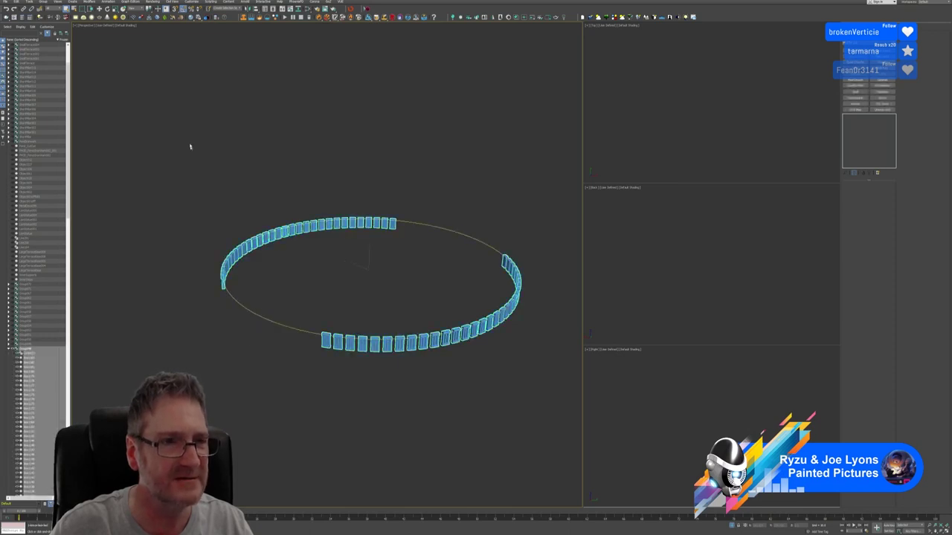
left_click(43, 3)
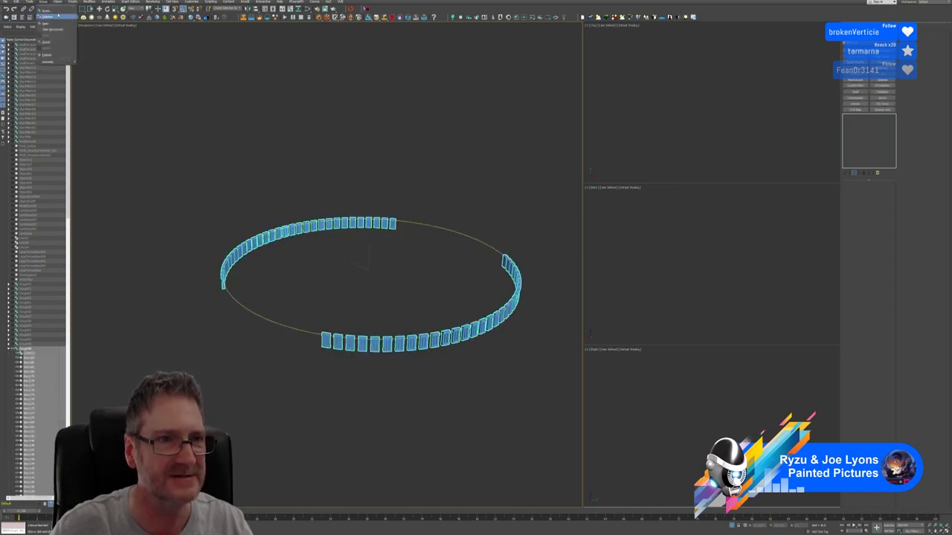
left_click(52, 17)
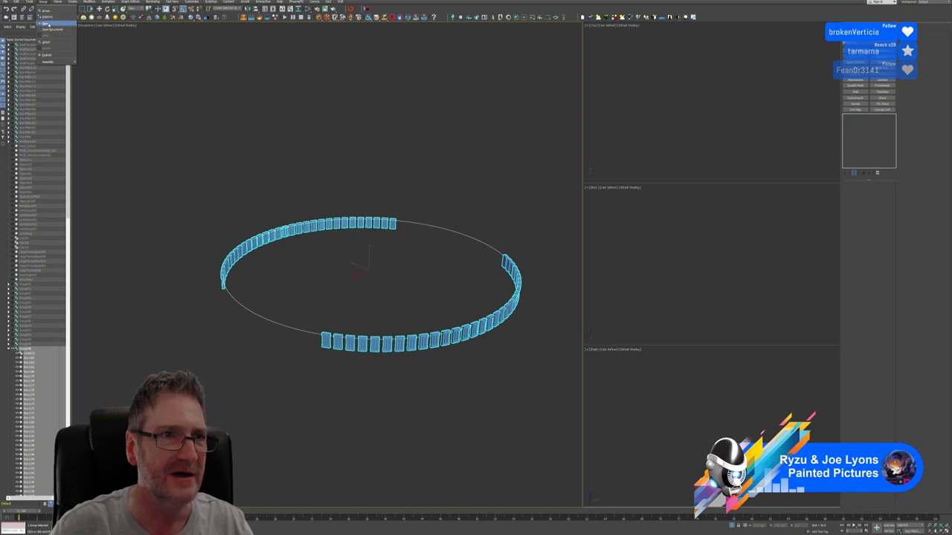
left_click(253, 313)
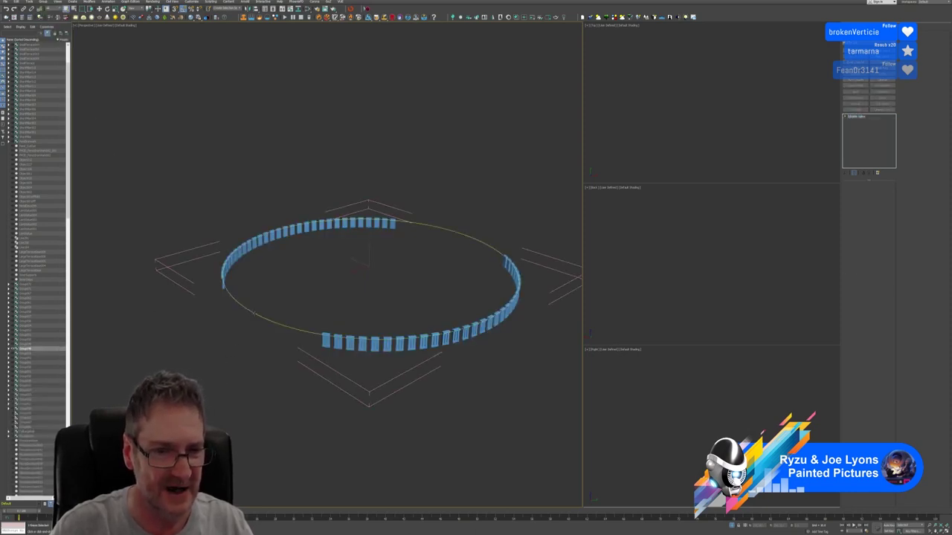
key("Delete")
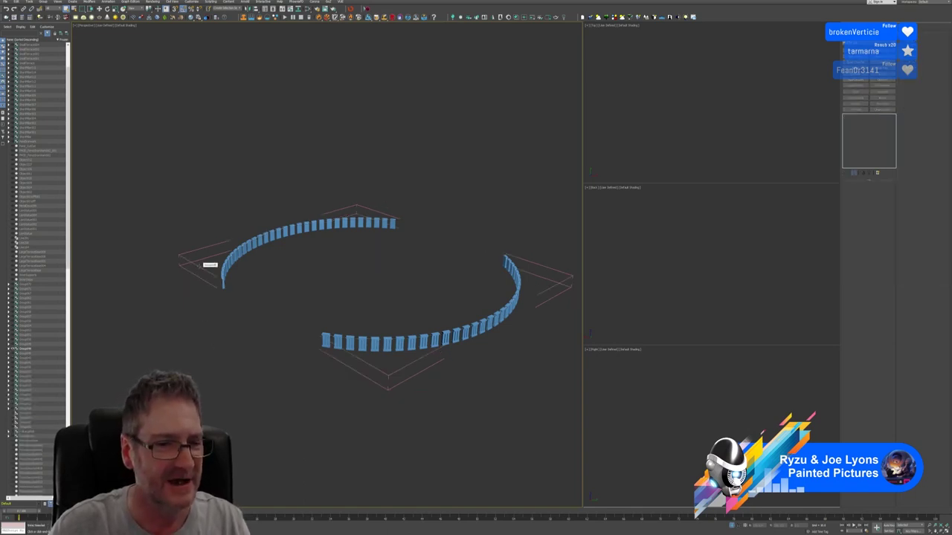
Step: Close the open panel group and exit isolation to show the full scene
left_click(205, 264)
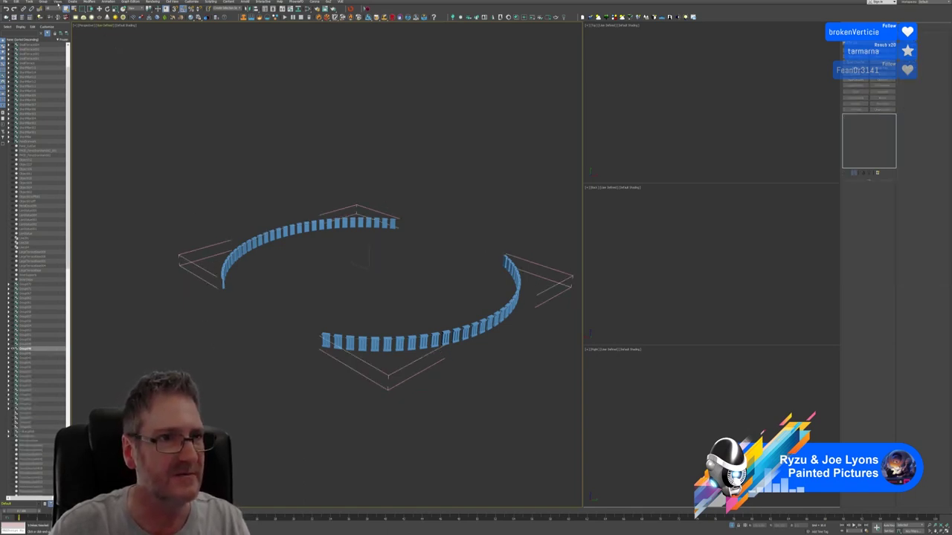
left_click(44, 2)
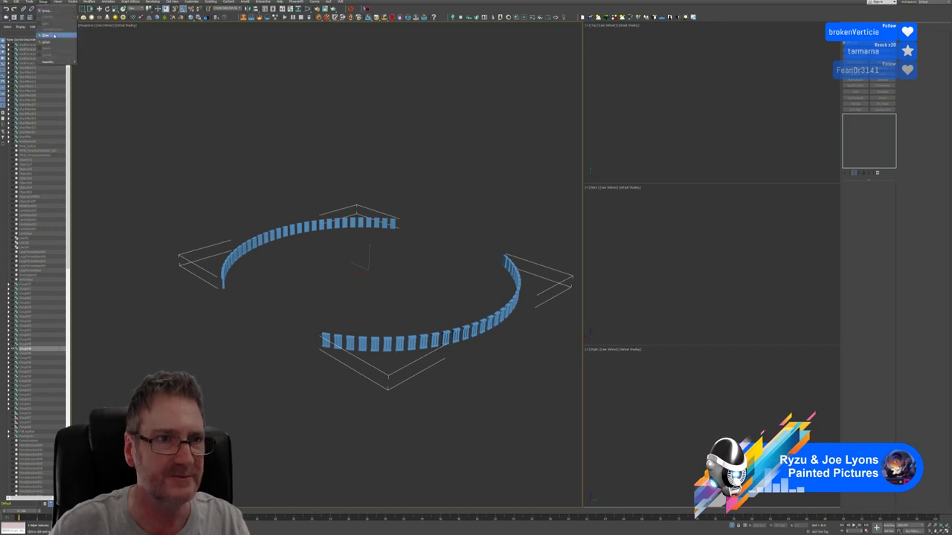
left_click(54, 35)
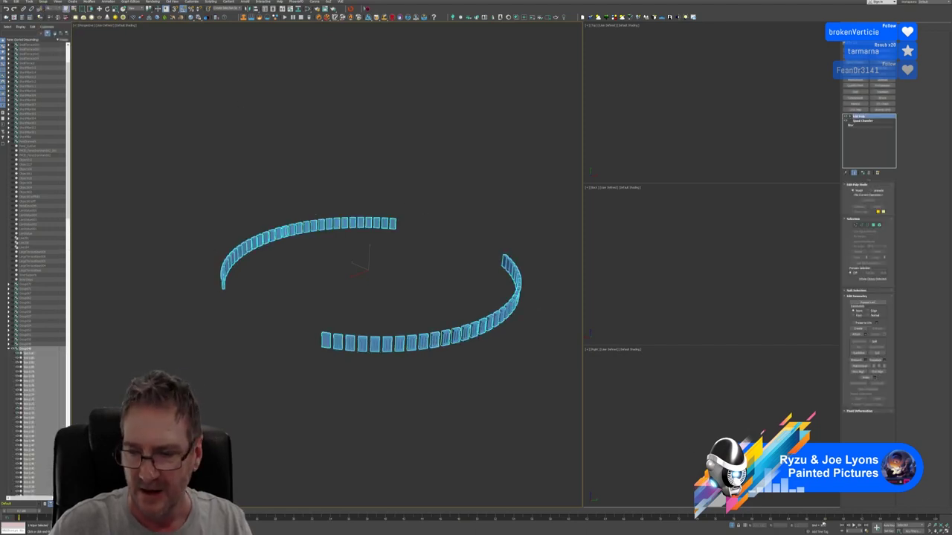
left_click(732, 525)
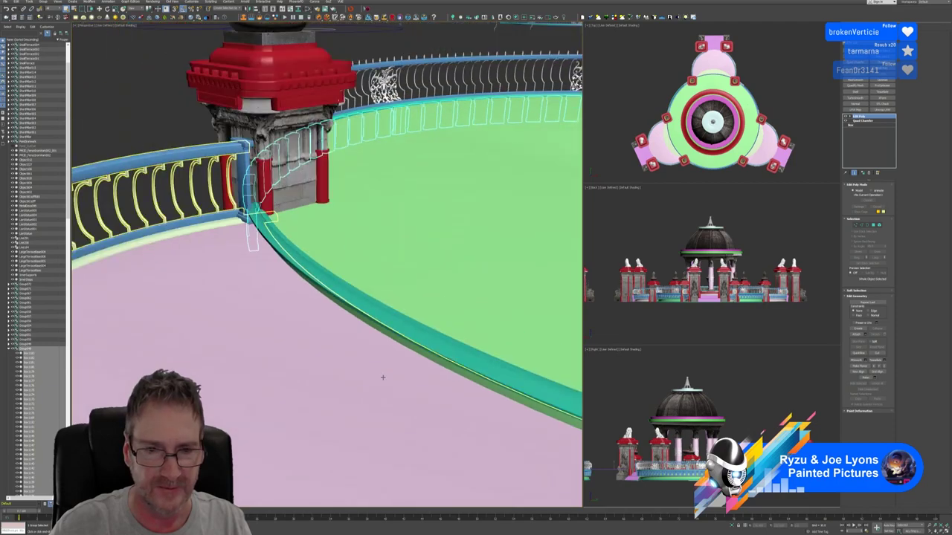
Step: Examine the round terraces and the junction where the entrance terrace's railing and base mouldings meet the large terrace's pillar
scroll(383, 378, "down", 5)
middle_click_drag(474, 364, 291, 264)
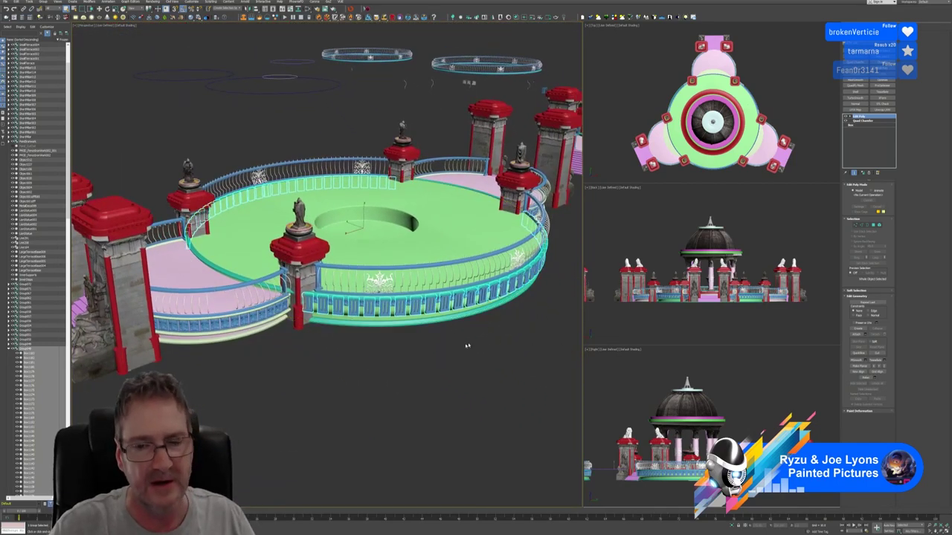
middle_click_drag(467, 346, 385, 367, "alt")
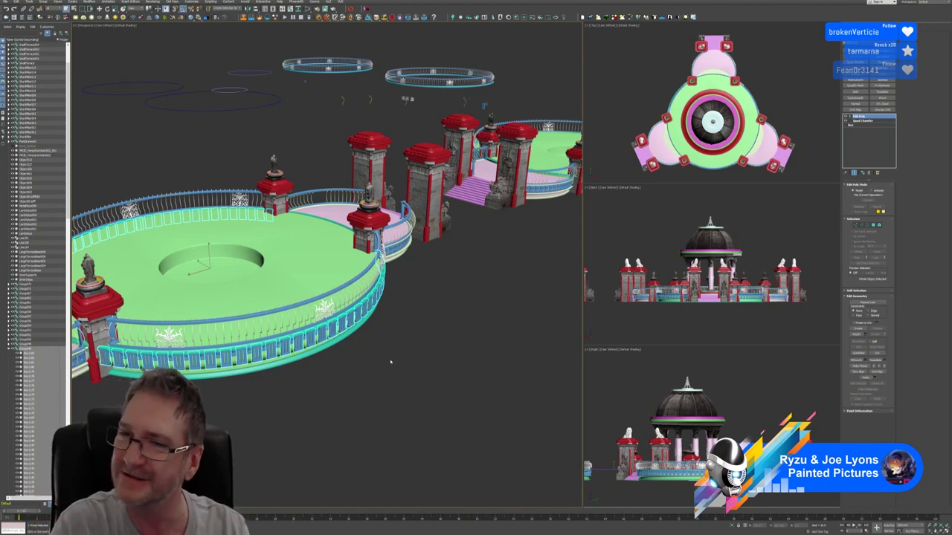
middle_click_drag(488, 309, 295, 376, "alt")
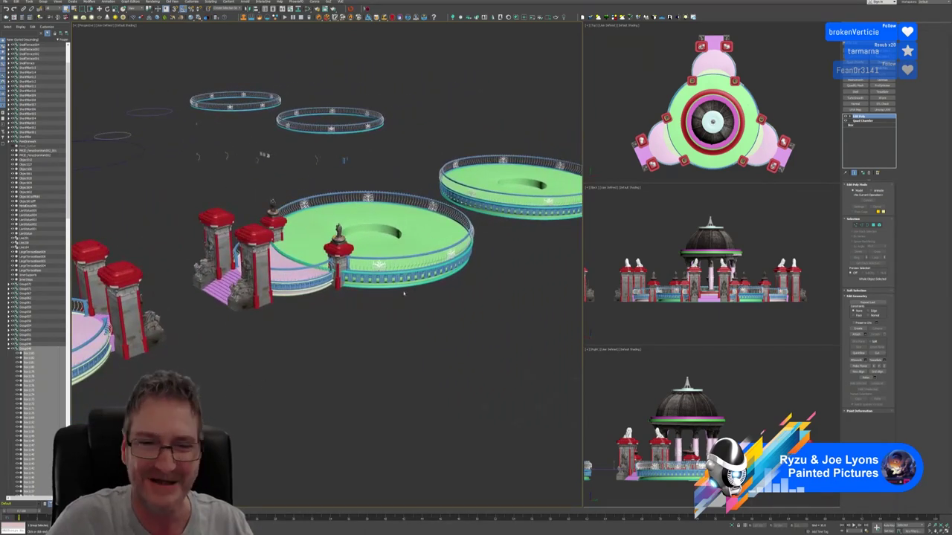
scroll(404, 293, "up", 5)
scroll(401, 295, "down", 3)
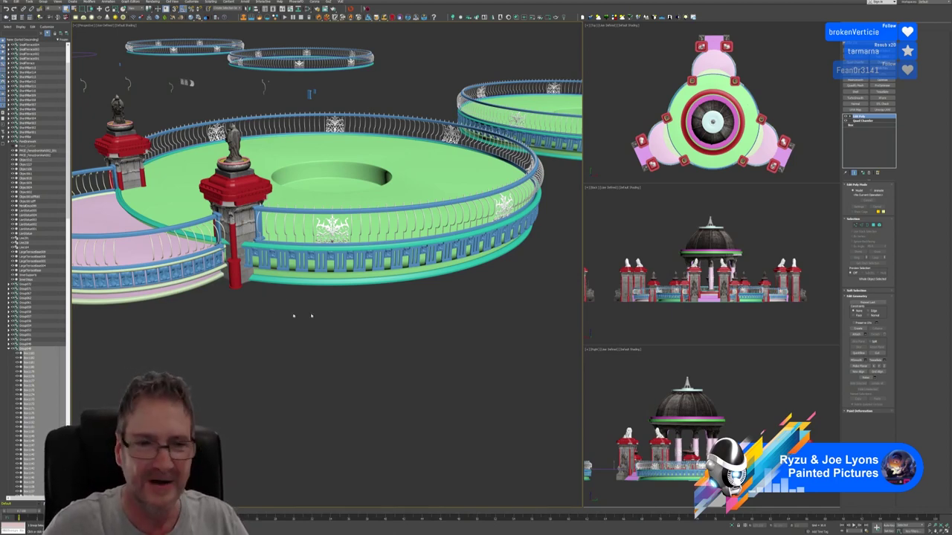
left_click(357, 281)
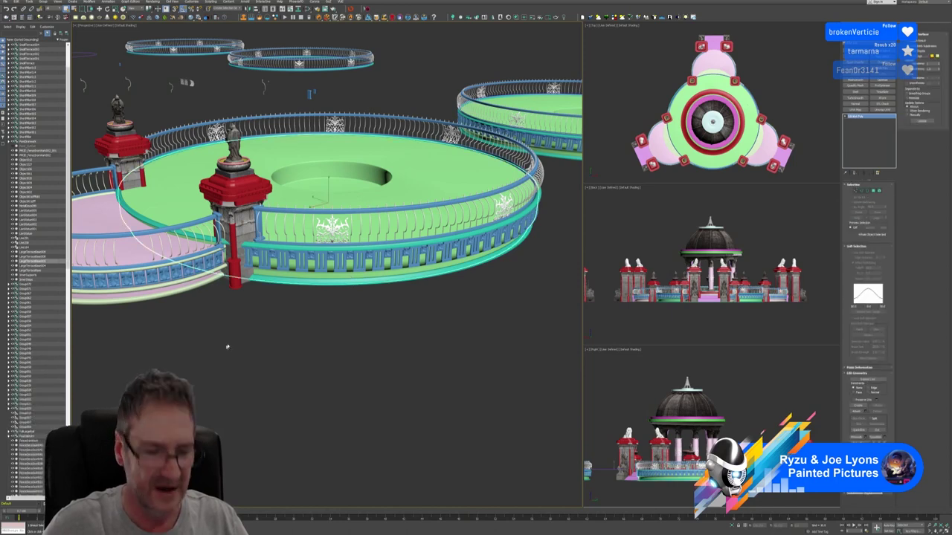
middle_click_drag(248, 341, 207, 332, "alt")
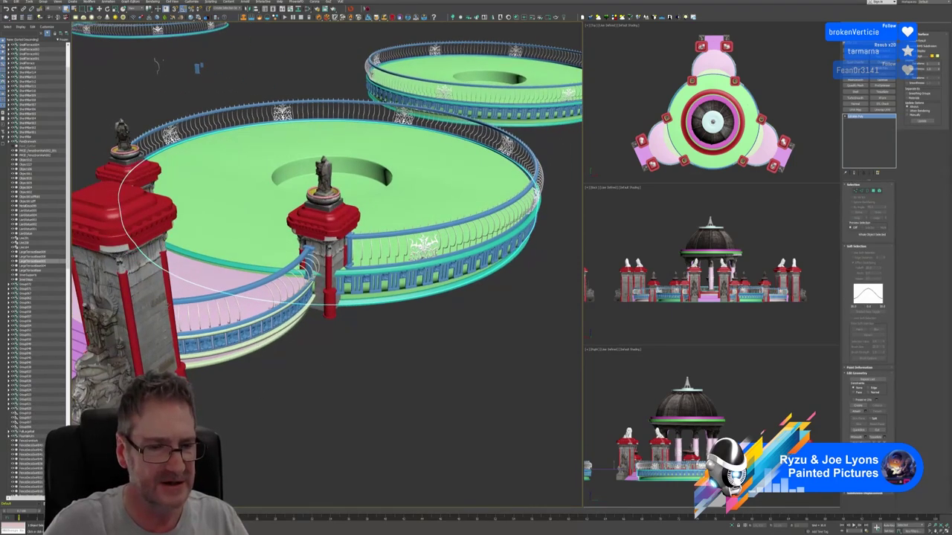
scroll(211, 276, "up", 4)
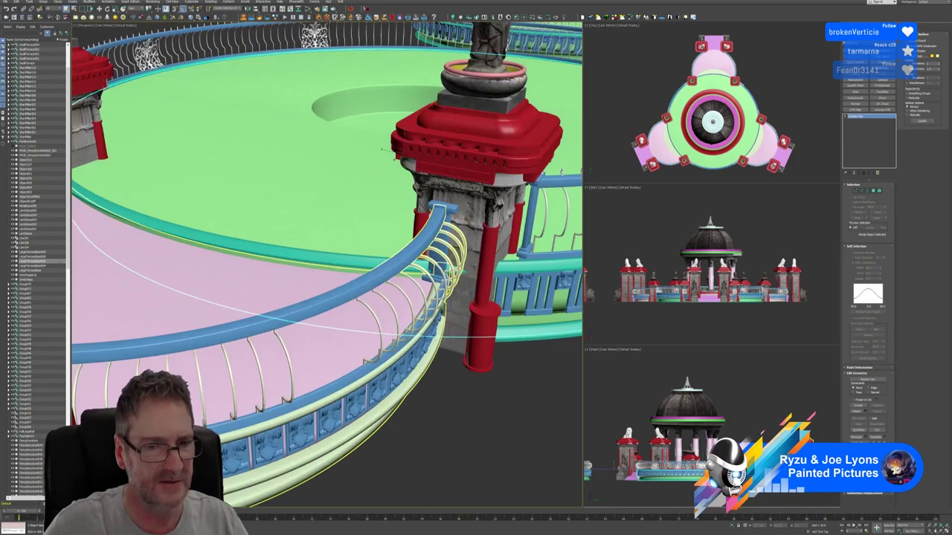
scroll(465, 399, "up", 4)
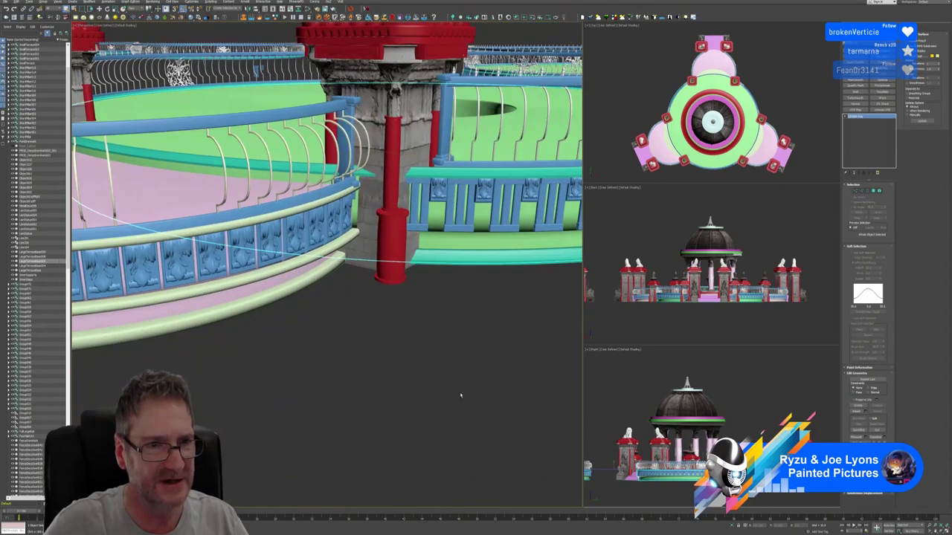
scroll(450, 379, "down", 6)
middle_click_drag(469, 382, 398, 356, "alt")
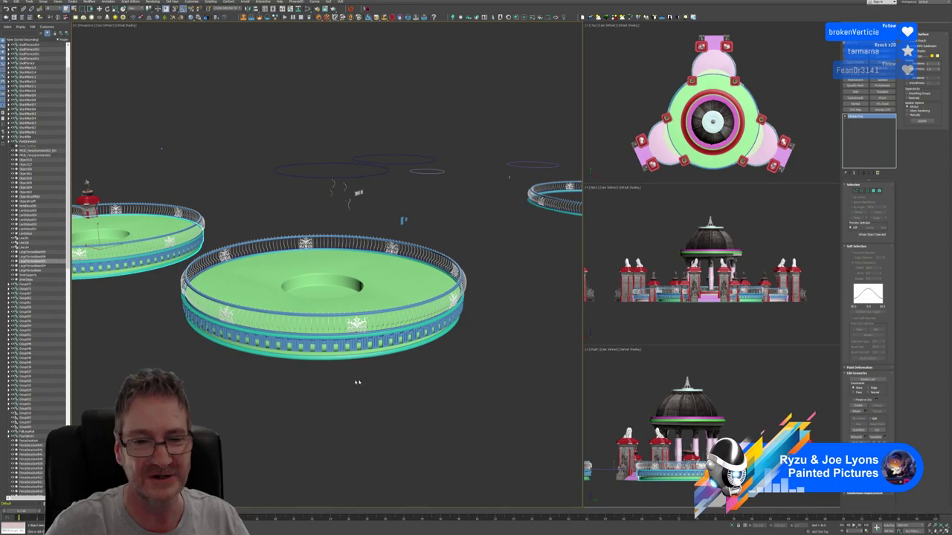
Step: Examine the row of terrace variants and the outer railing segments of the four-entrance terrace
middle_click_drag(207, 381, 325, 412)
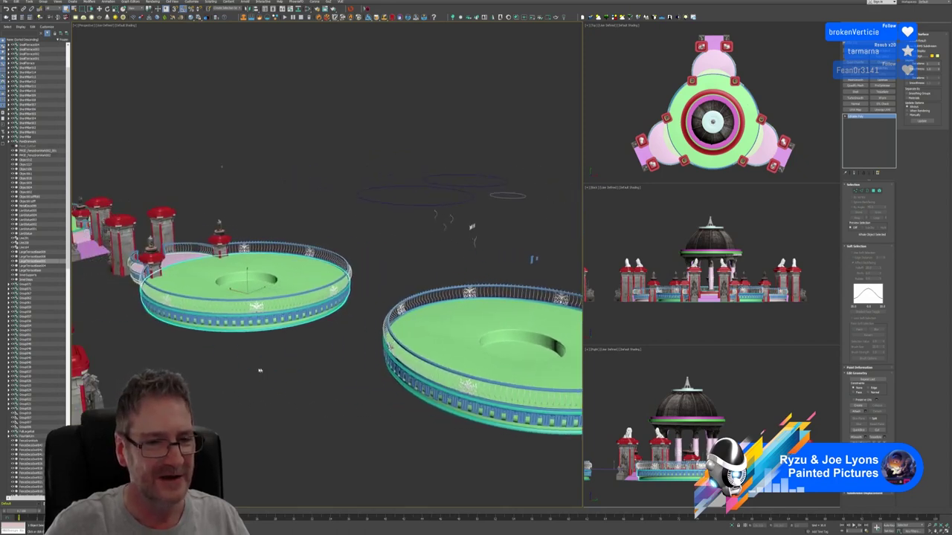
middle_click_drag(232, 374, 380, 330, "alt")
scroll(356, 326, "down", 3)
scroll(315, 354, "up", 5)
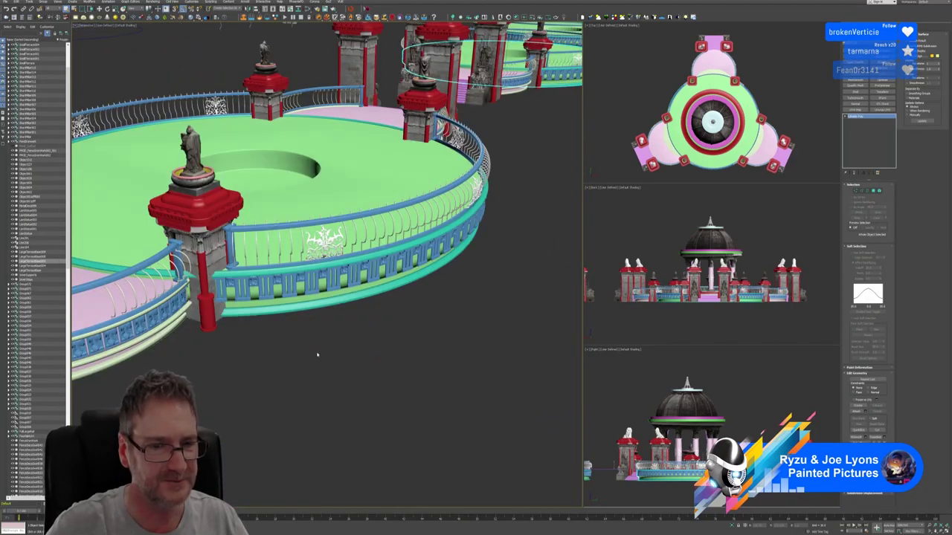
scroll(346, 342, "down", 8)
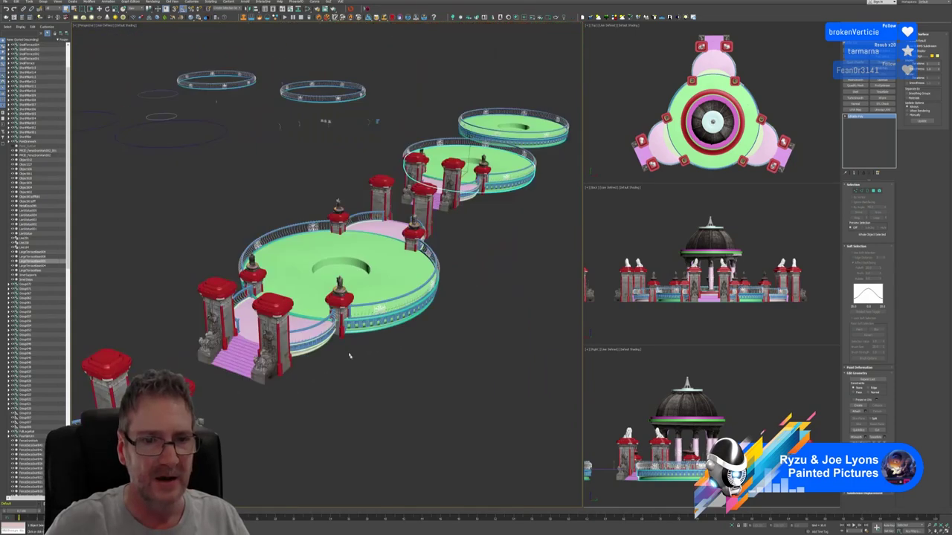
middle_click_drag(362, 378, 395, 317)
scroll(389, 337, "down", 3)
middle_click_drag(314, 419, 227, 357, "alt")
scroll(219, 349, "up", 5)
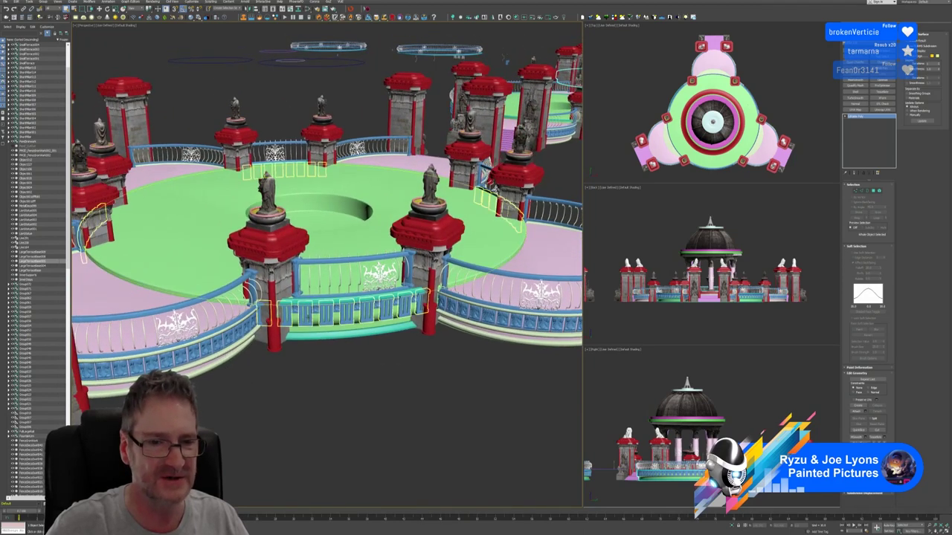
Step: Select the blue base panel group of the four-entrance terrace and isolate it
left_click(379, 289)
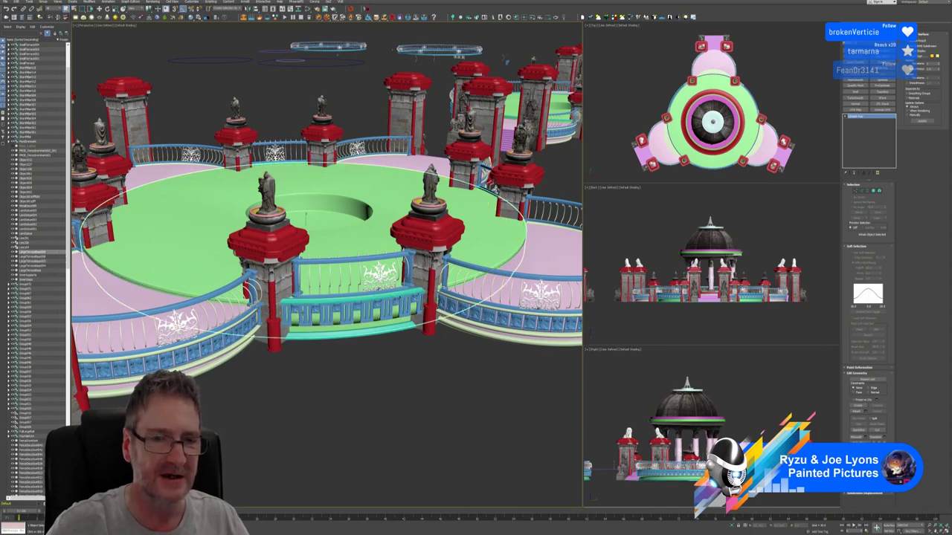
left_click(314, 369)
left_click(324, 316)
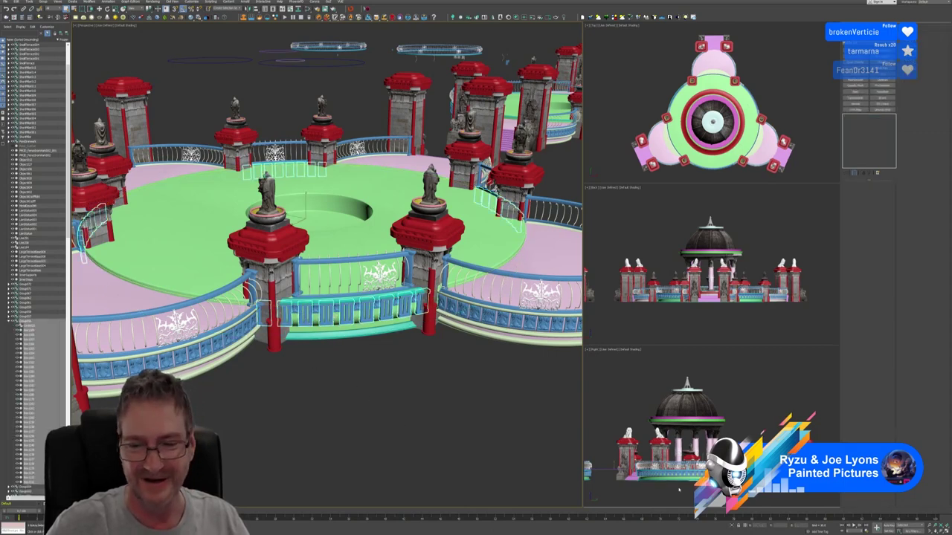
left_click(733, 525)
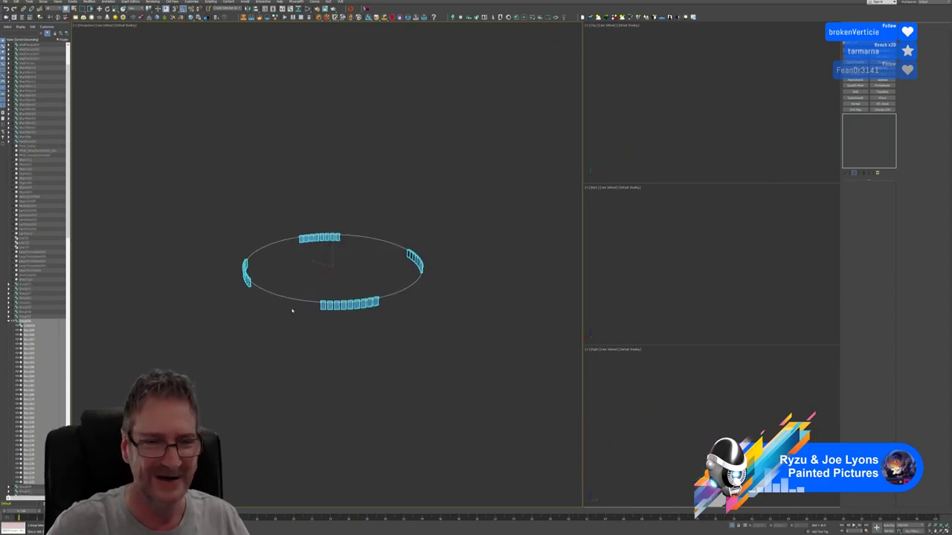
scroll(294, 316, "up", 2)
middle_click_drag(298, 325, 287, 340)
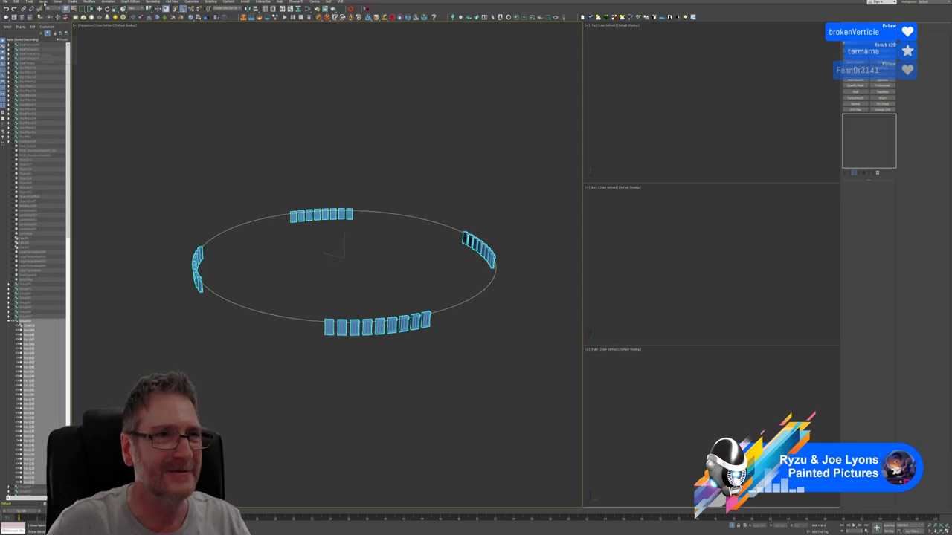
Step: Open the isolated panel group and delete the circular spline linking its four panel segments
left_click(42, 3)
left_click(47, 23)
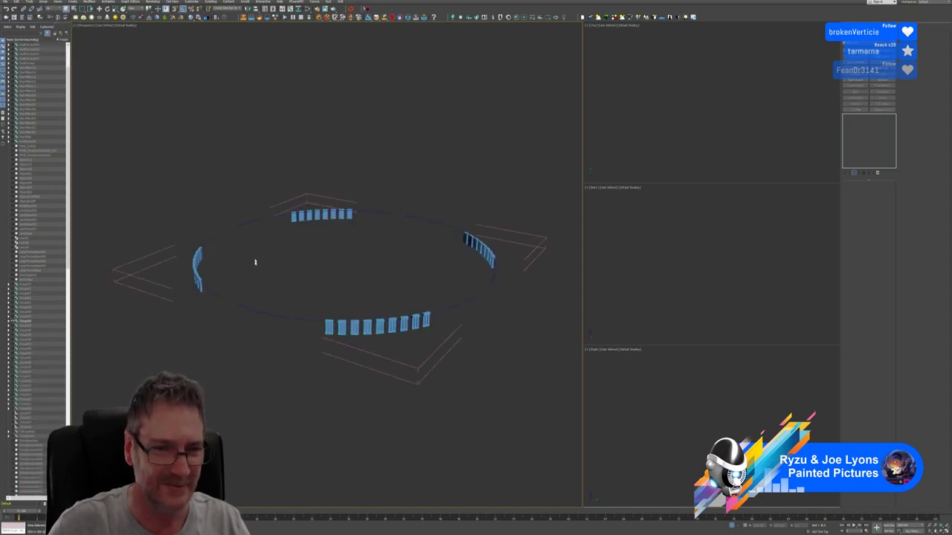
left_click(244, 306)
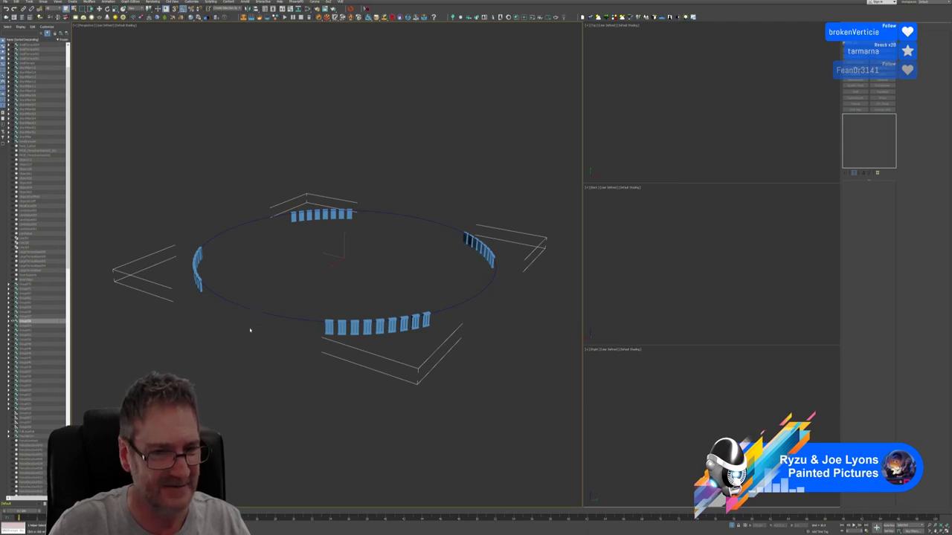
left_click(250, 310)
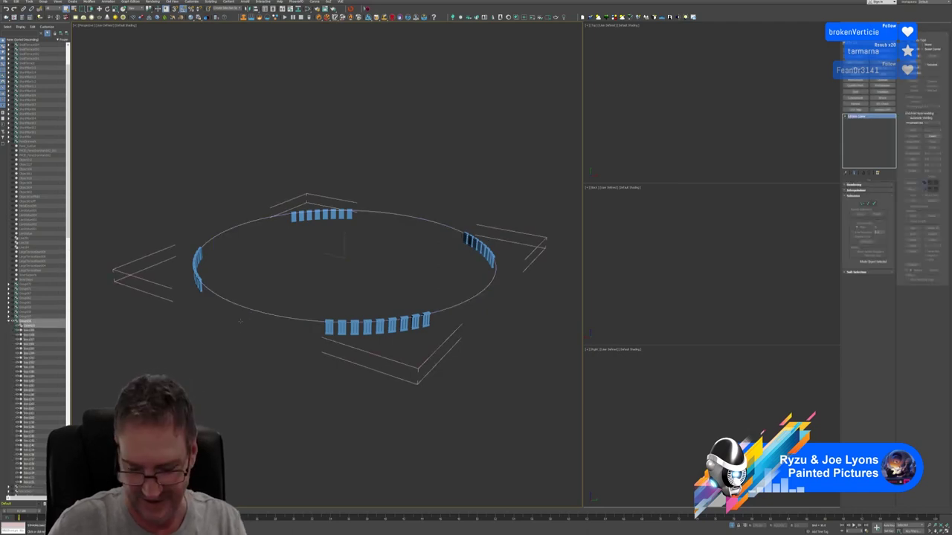
key("Delete")
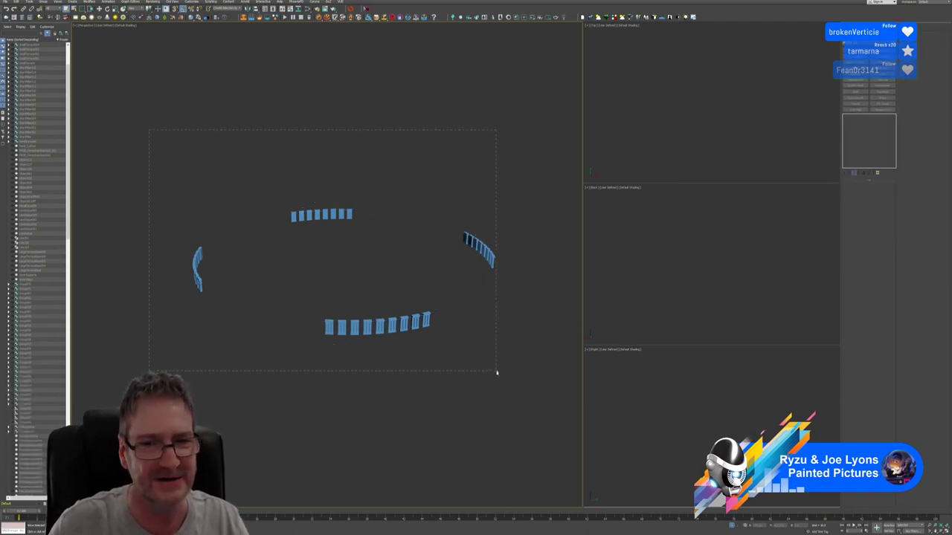
Step: Group all the remaining panels under the default name, exit isolation and clear the selection
left_click_drag(497, 371, 497, 371)
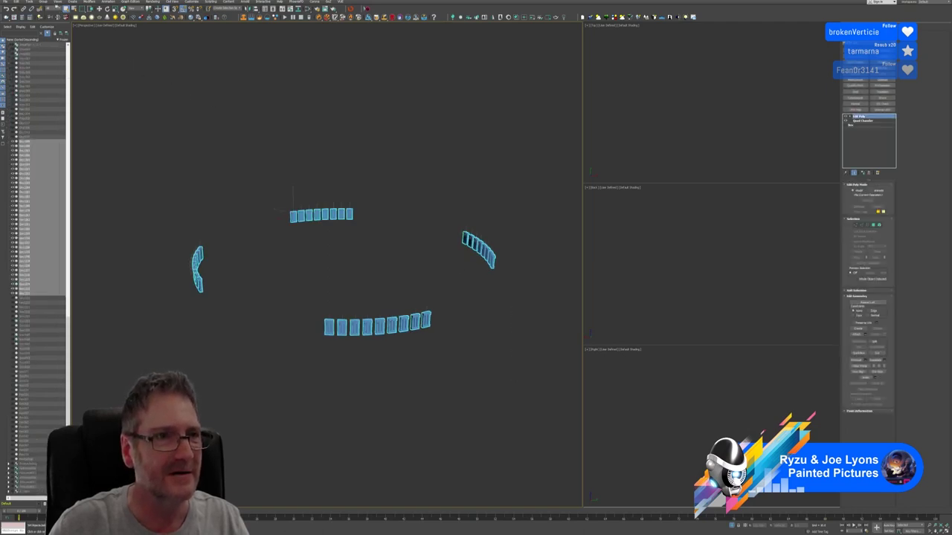
left_click(46, 2)
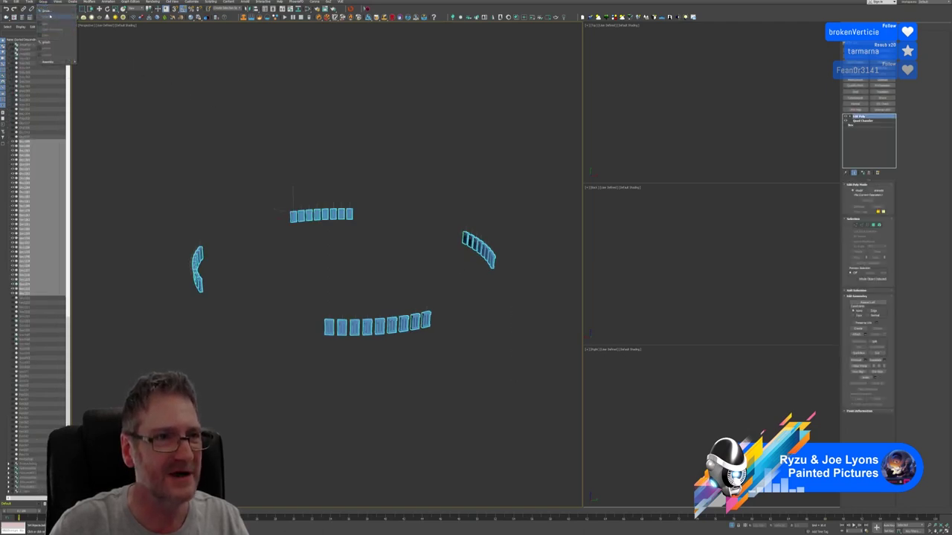
left_click(48, 12)
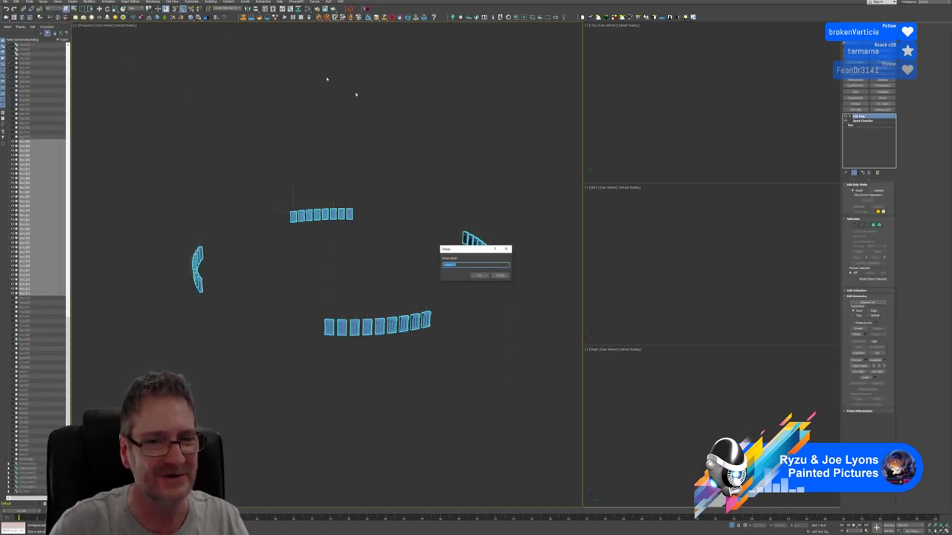
left_click(480, 275)
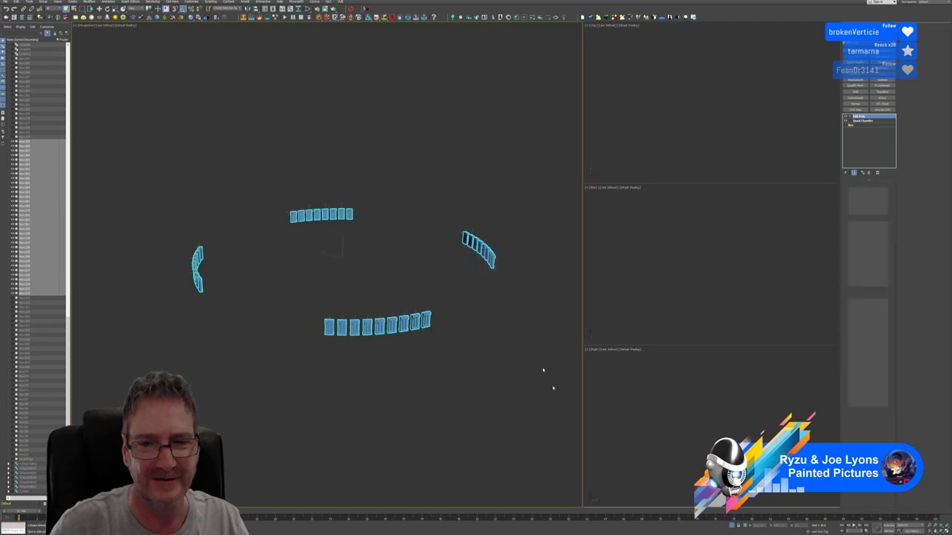
left_click(732, 526)
scroll(336, 408, "down", 2)
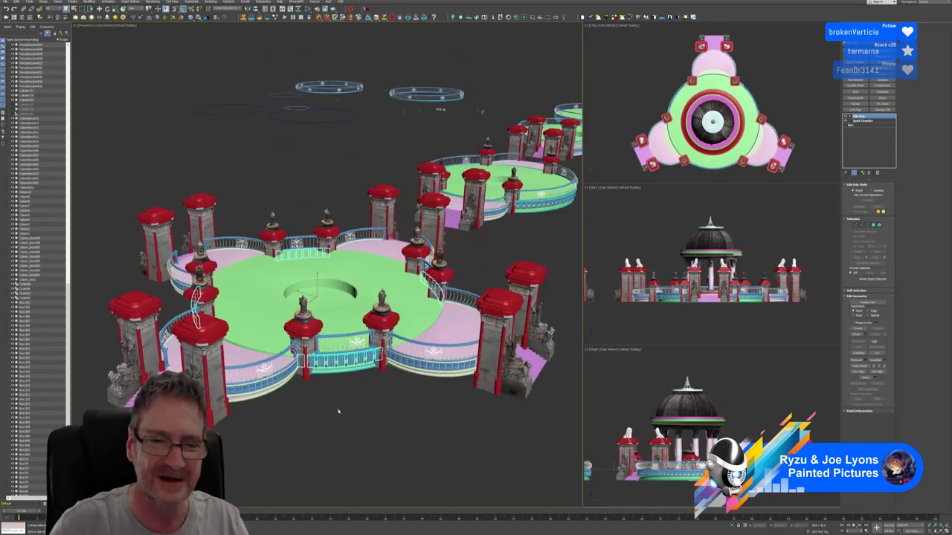
middle_click_drag(337, 412, 341, 416)
scroll(342, 416, "down", 1)
left_click(322, 398)
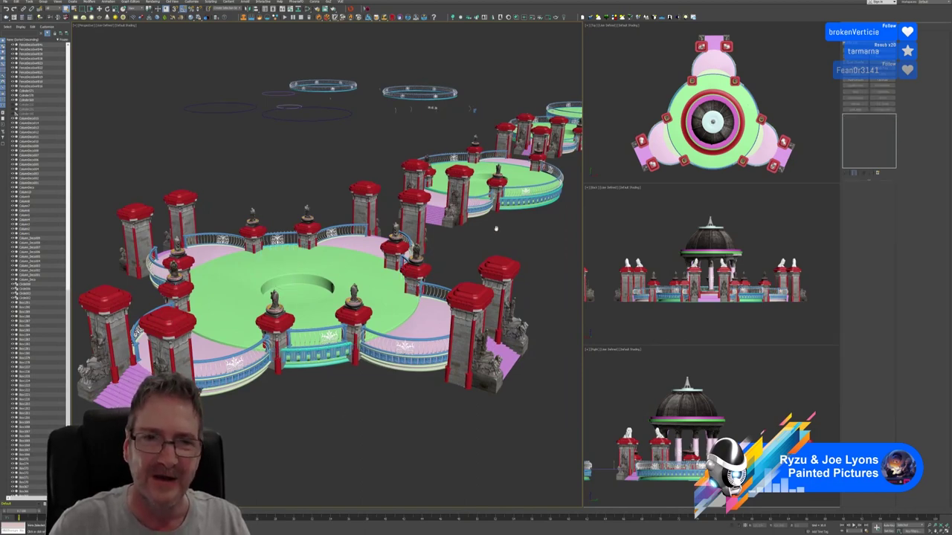
Step: Examine the terrace variants in the full scene, comparing the railings and ornaments on the round and entrance terraces
middle_click_drag(392, 395, 419, 329, "alt")
scroll(461, 260, "down", 4)
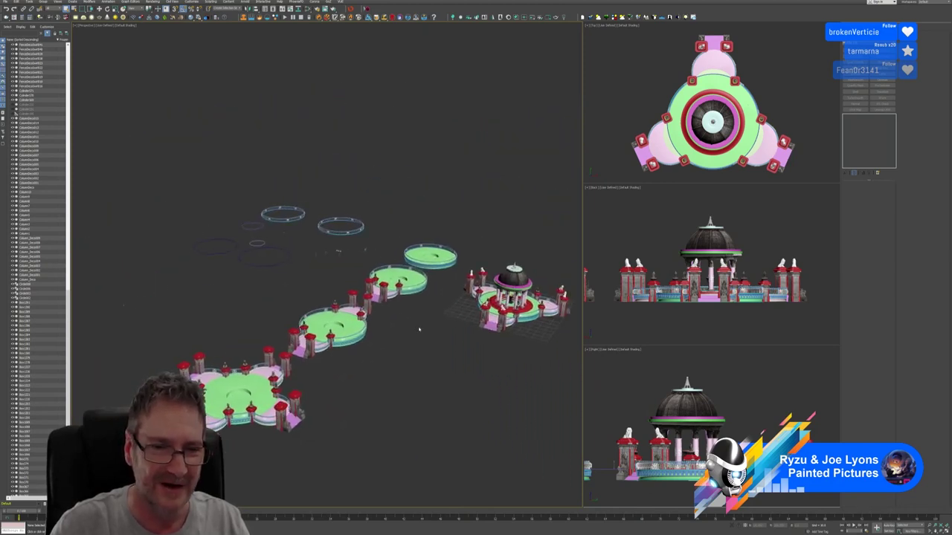
scroll(430, 292, "up", 5)
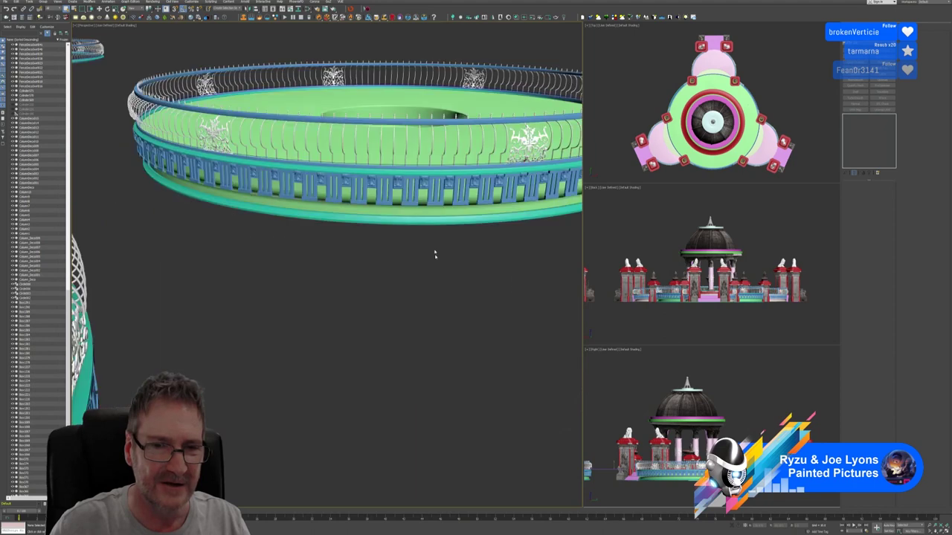
scroll(409, 246, "down", 2)
scroll(369, 359, "down", 6)
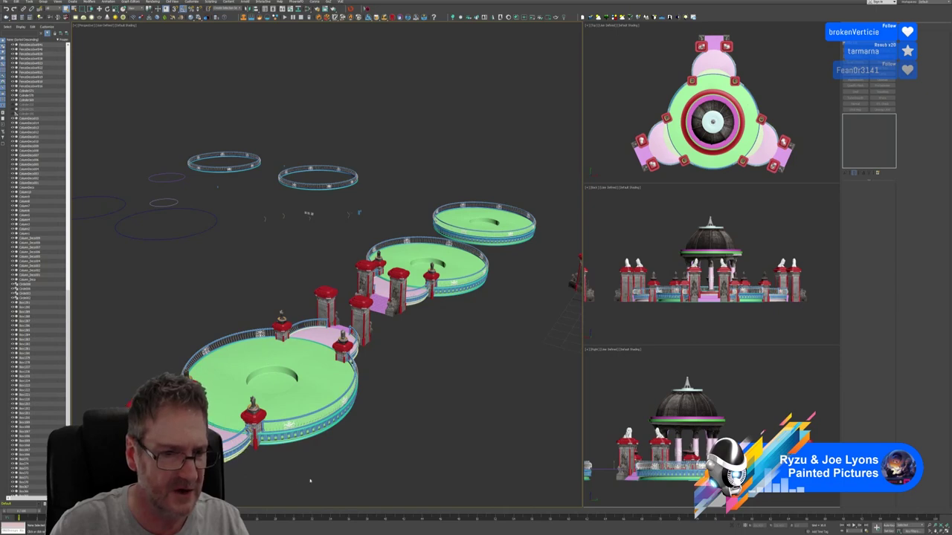
scroll(371, 401, "up", 3)
scroll(397, 386, "up", 2)
middle_click_drag(397, 386, 349, 434, "alt")
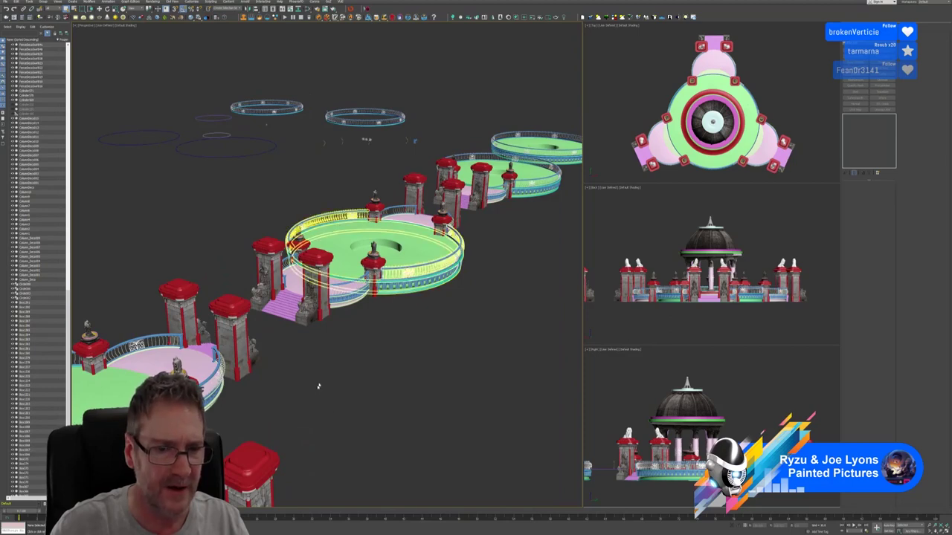
middle_click_drag(318, 386, 314, 388)
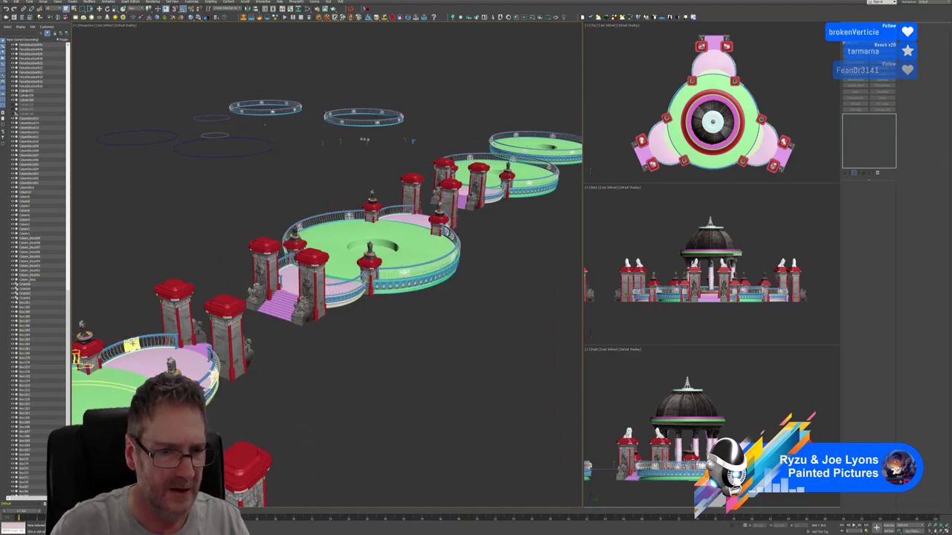
left_click(131, 344)
middle_click_drag(355, 395, 377, 388)
left_click(135, 294)
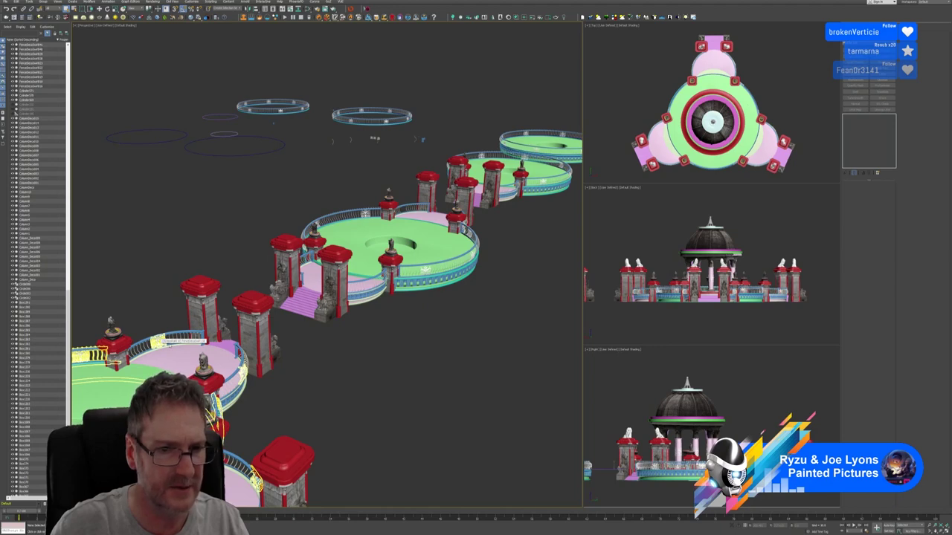
middle_click_drag(333, 382, 314, 383)
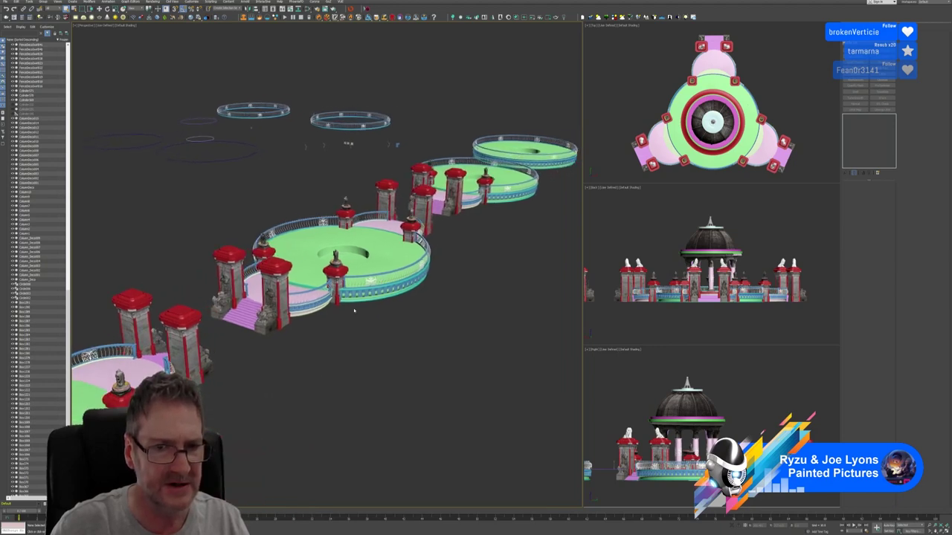
Step: Open the large round terrace's railing group on the two-entrance variant
scroll(355, 298, "up", 5)
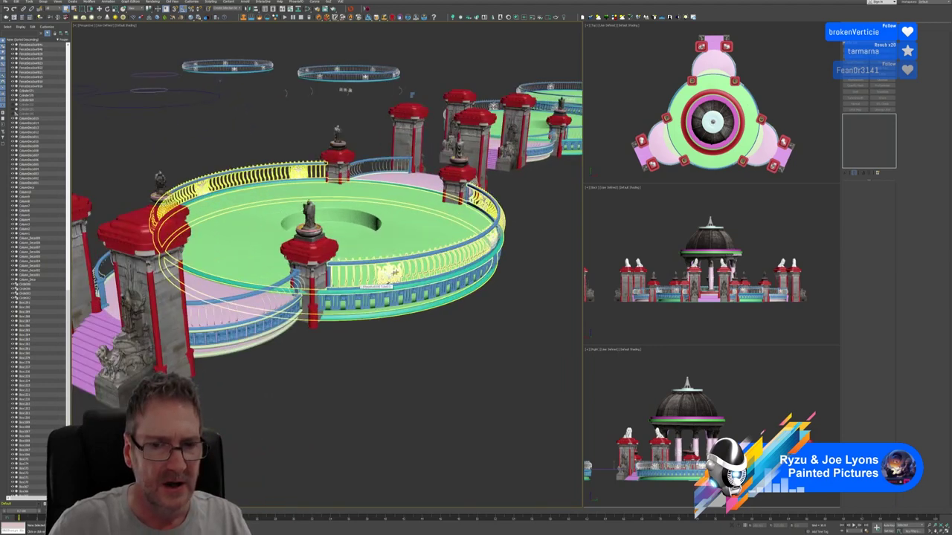
left_click(364, 281)
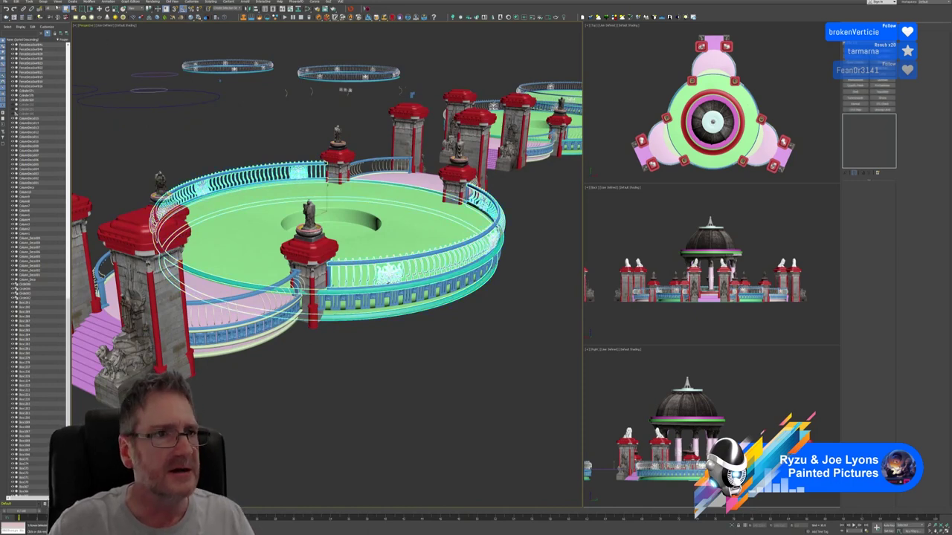
left_click(42, 2)
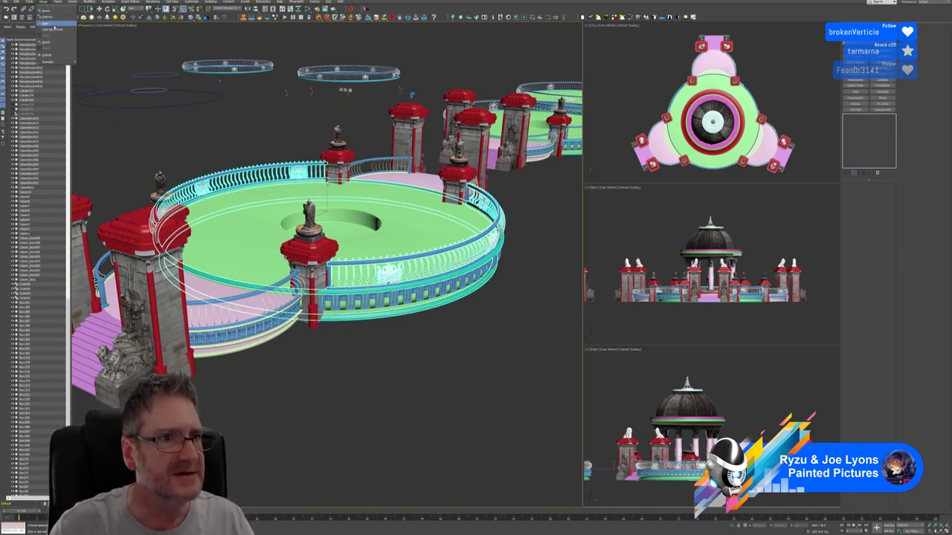
left_click(52, 25)
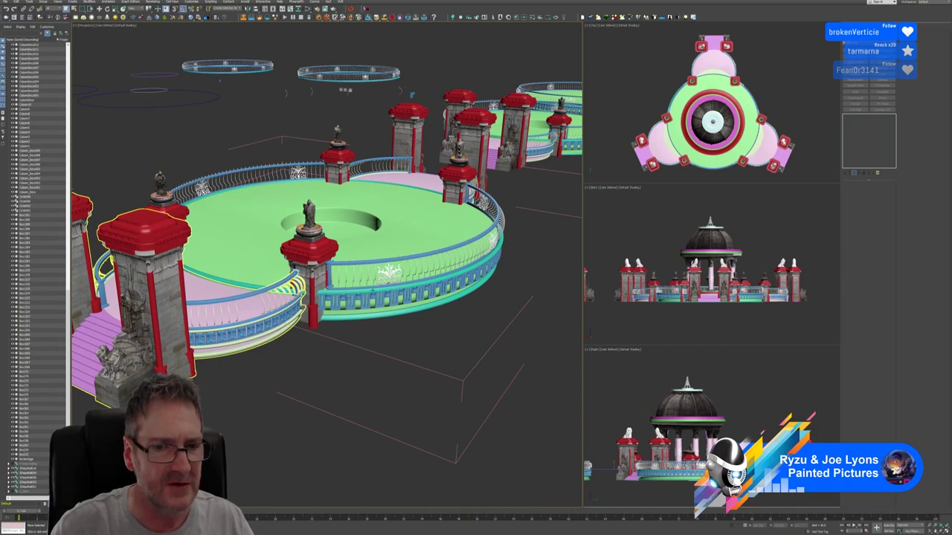
Step: Clone the scrollwork ornament from the large terrace's front railing and move the copy over to the adjoining entrance terrace's railing
left_click(386, 274)
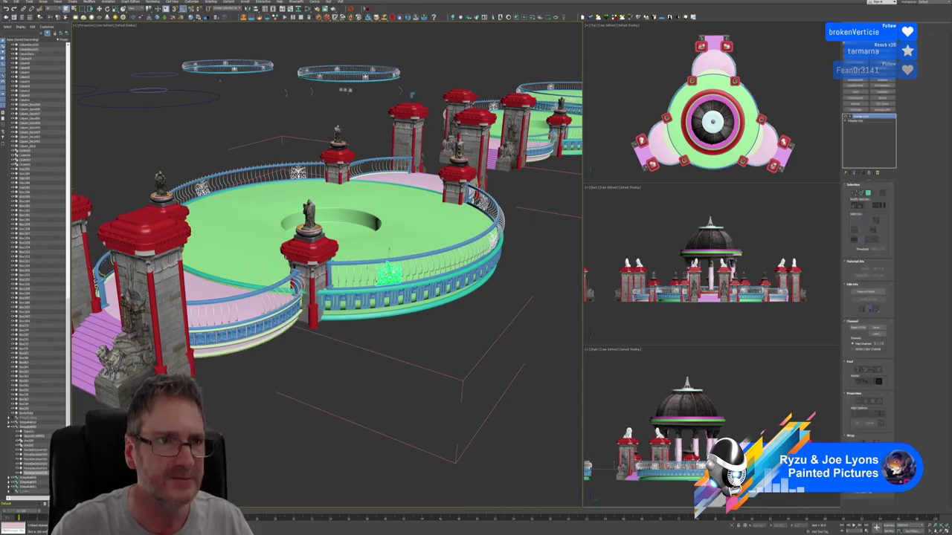
left_click(99, 9)
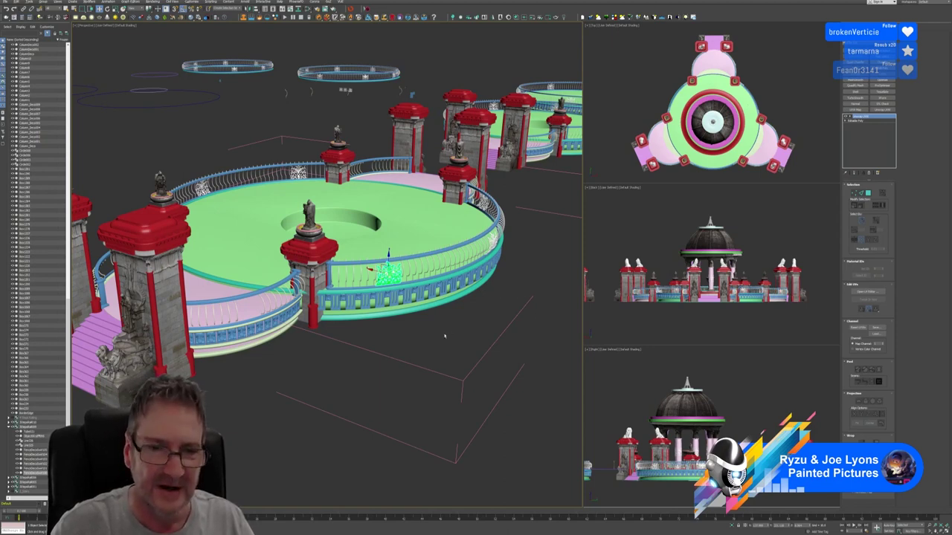
middle_click_drag(446, 334, 446, 336, "alt")
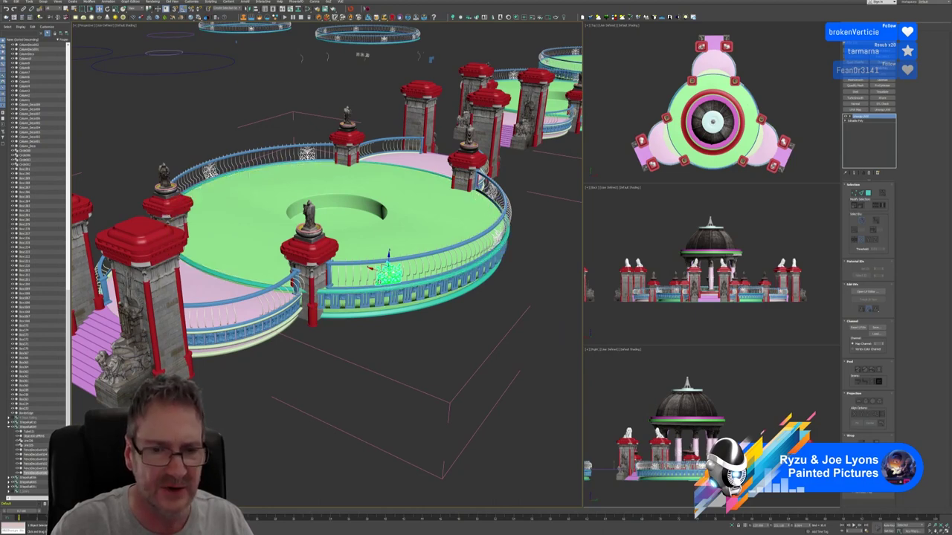
left_click_drag(385, 271, 336, 354, "shift")
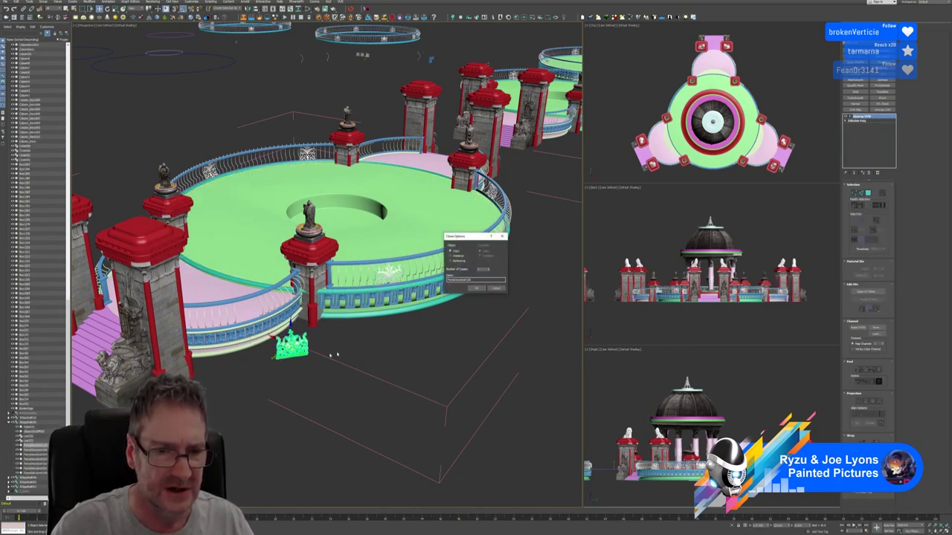
left_click(476, 288)
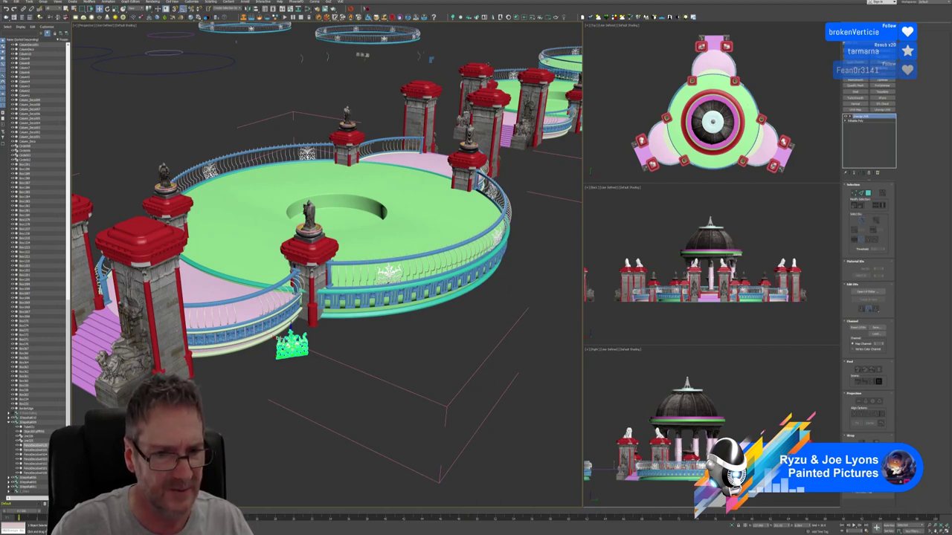
left_click_drag(278, 338, 226, 316)
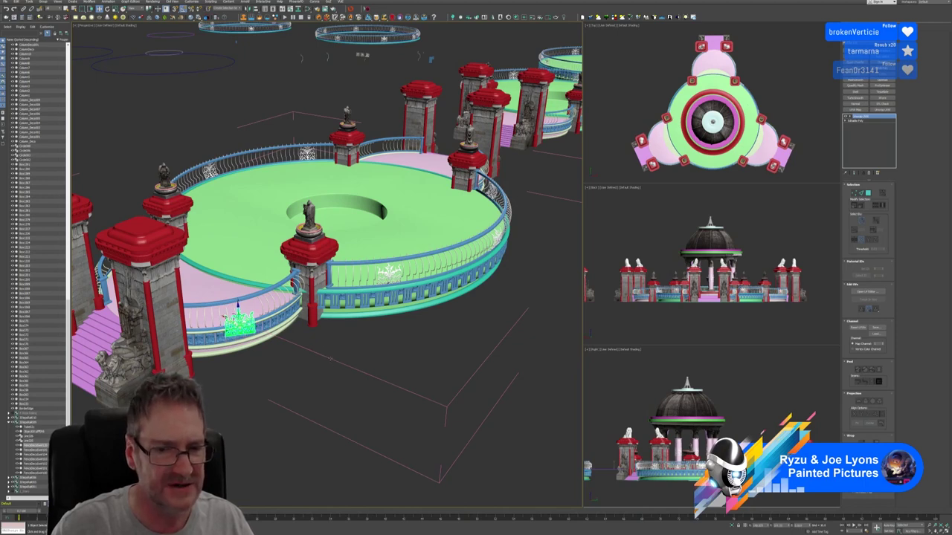
Step: Close the large round terrace's railing group and select the closed group through its copied ornament
left_click(330, 358)
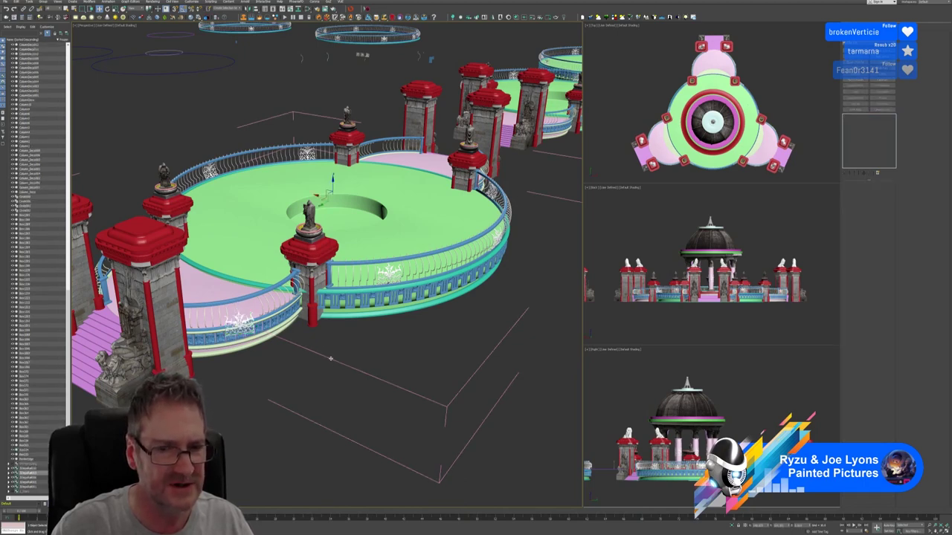
left_click(43, 2)
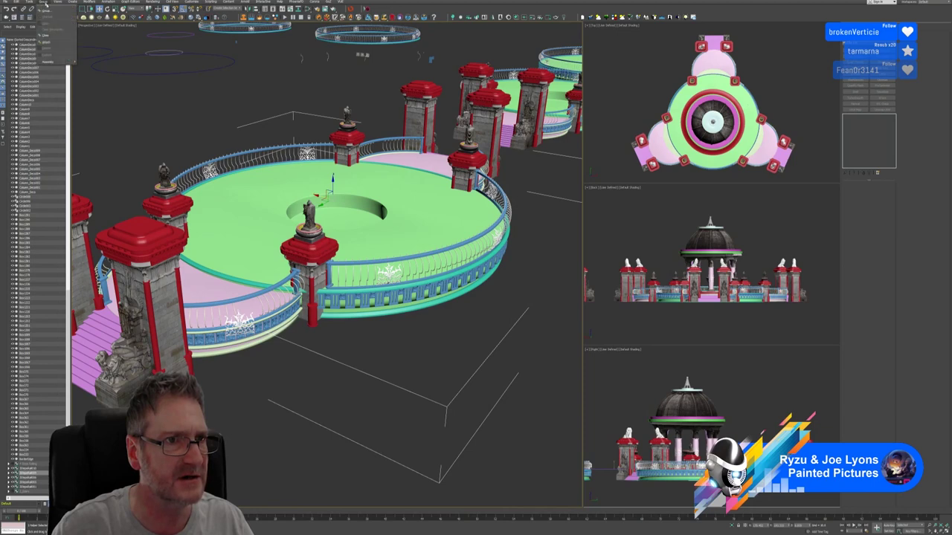
left_click(52, 34)
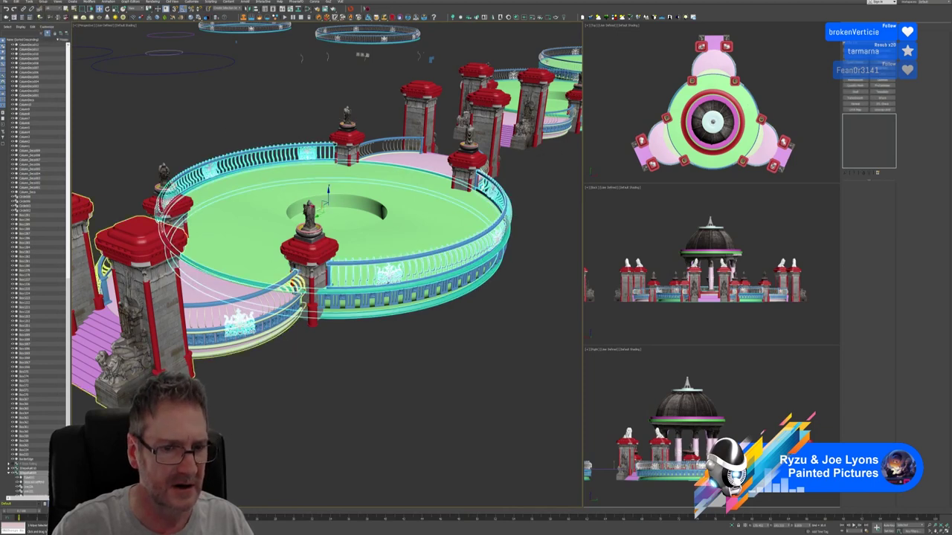
left_click(241, 321)
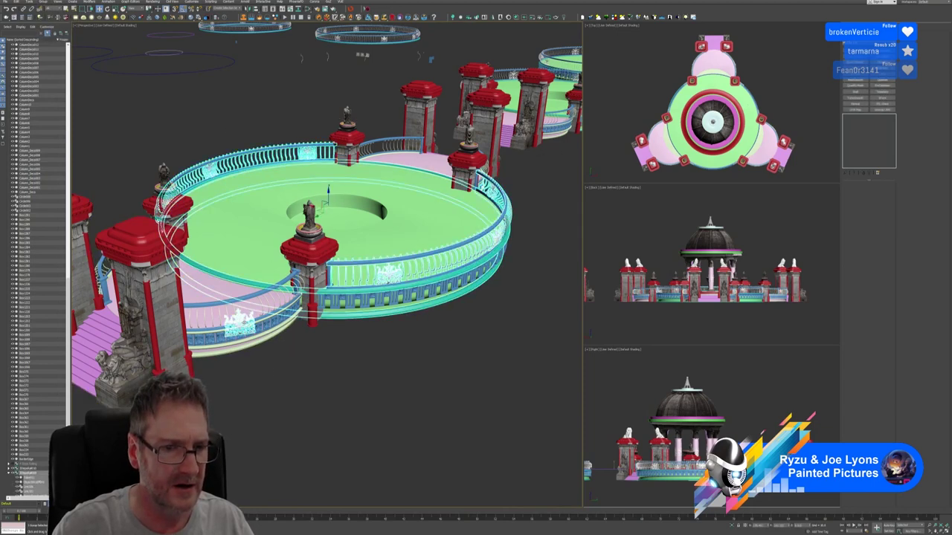
Step: Open the large round terrace's railing group, detach the copied scrollwork ornament from it and close the group again
left_click(43, 2)
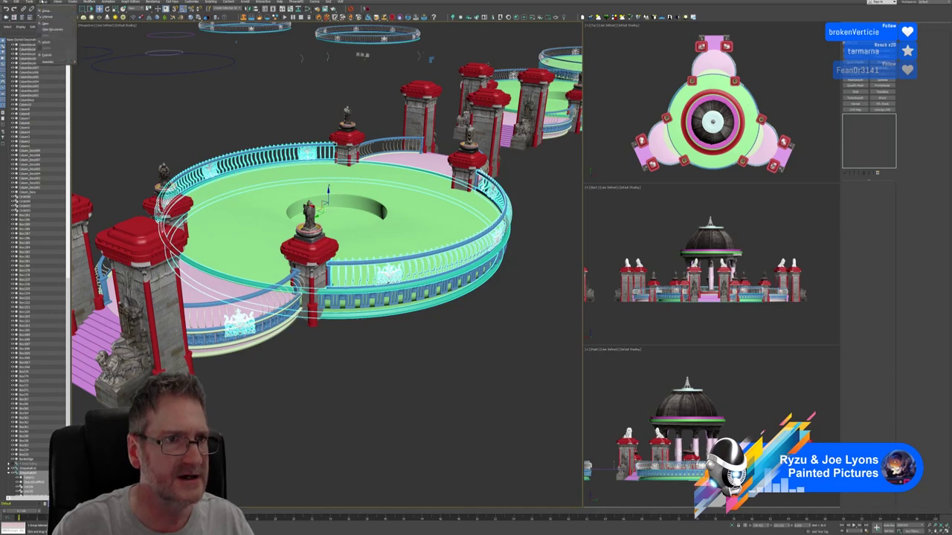
left_click(51, 24)
left_click(239, 323)
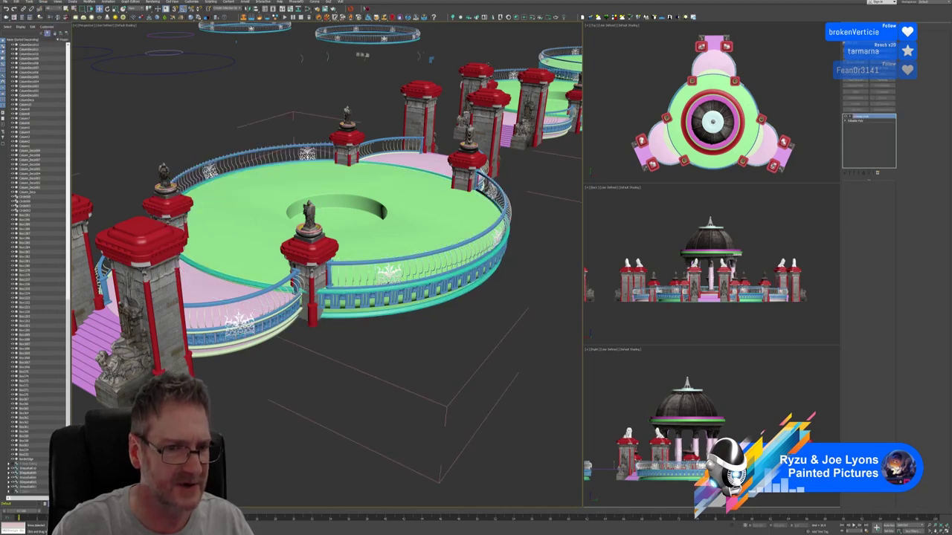
left_click(43, 2)
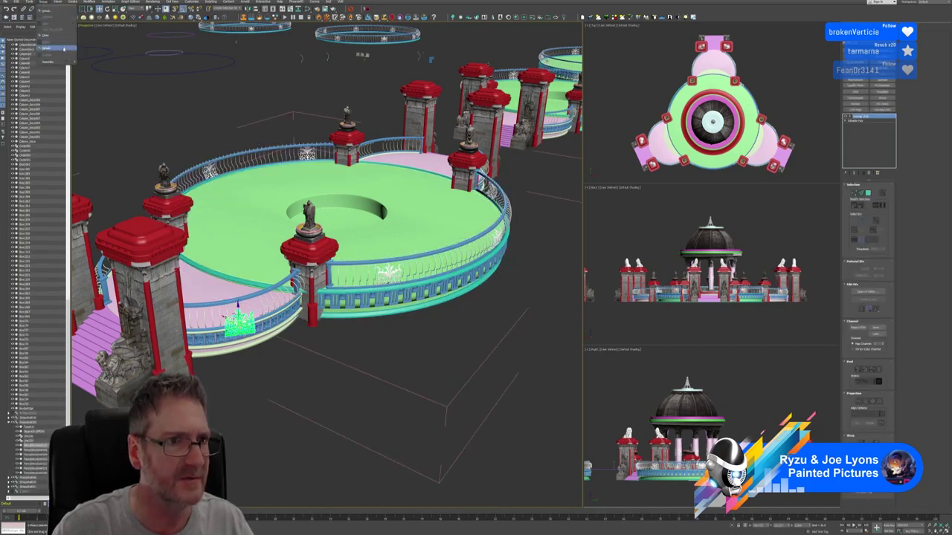
left_click(54, 48)
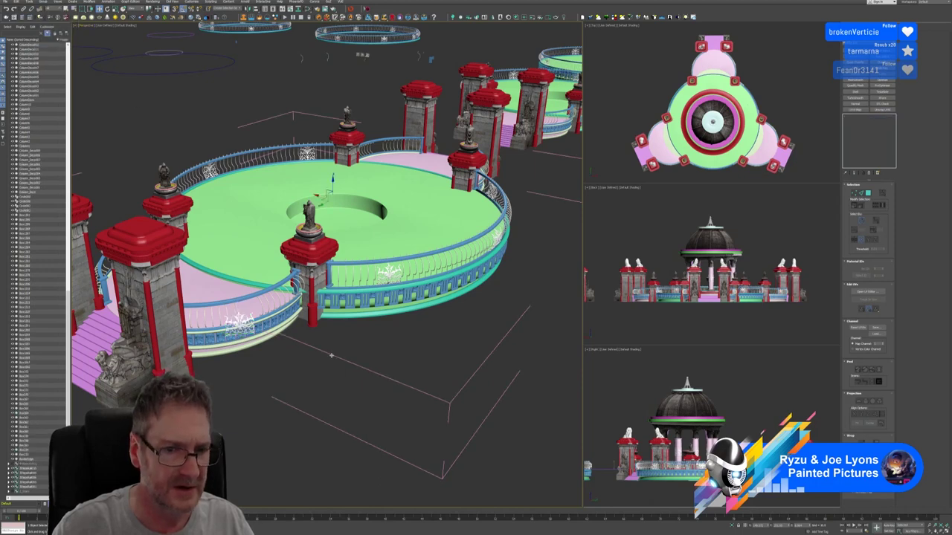
left_click(42, 2)
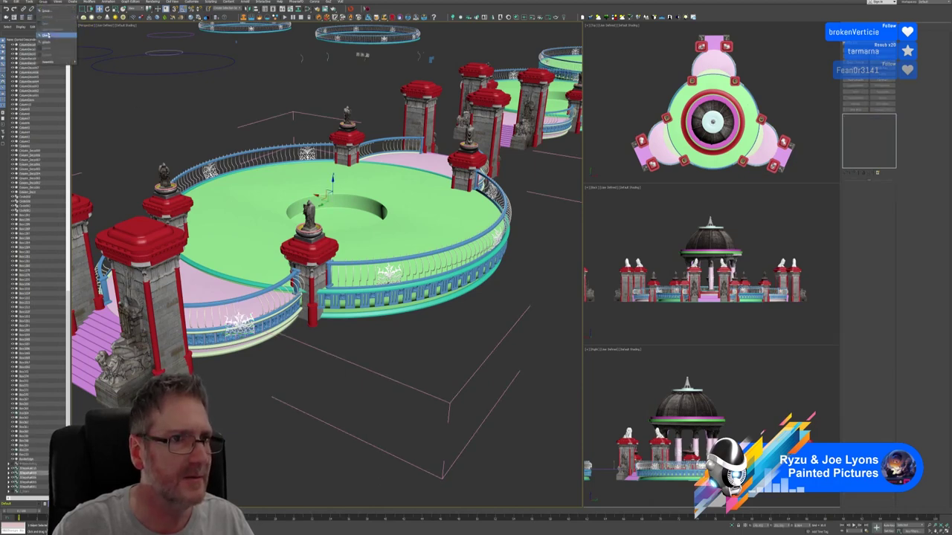
left_click(46, 35)
left_click(342, 343)
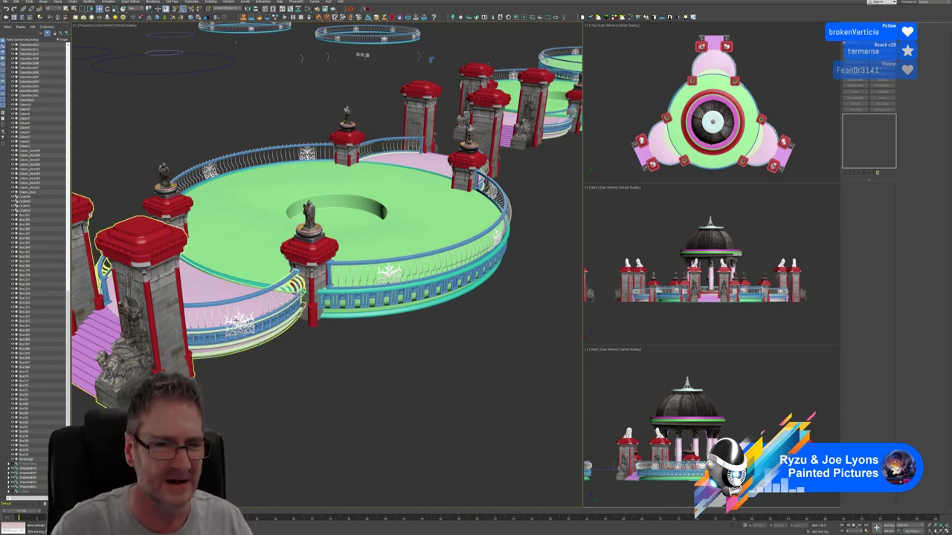
Step: Move the detached scrollwork ornament inward onto the entrance terrace's curved railing
left_click(236, 329)
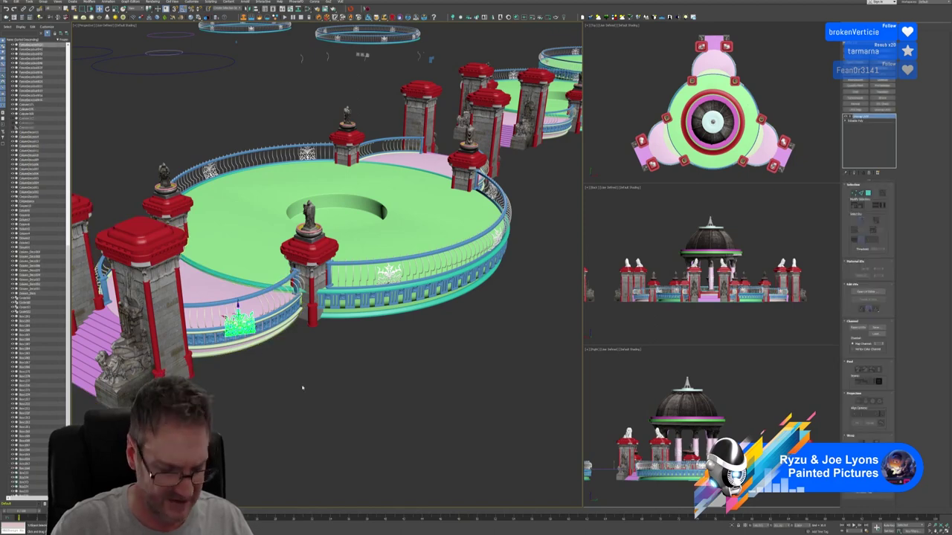
middle_click_drag(306, 374, 301, 386, "alt")
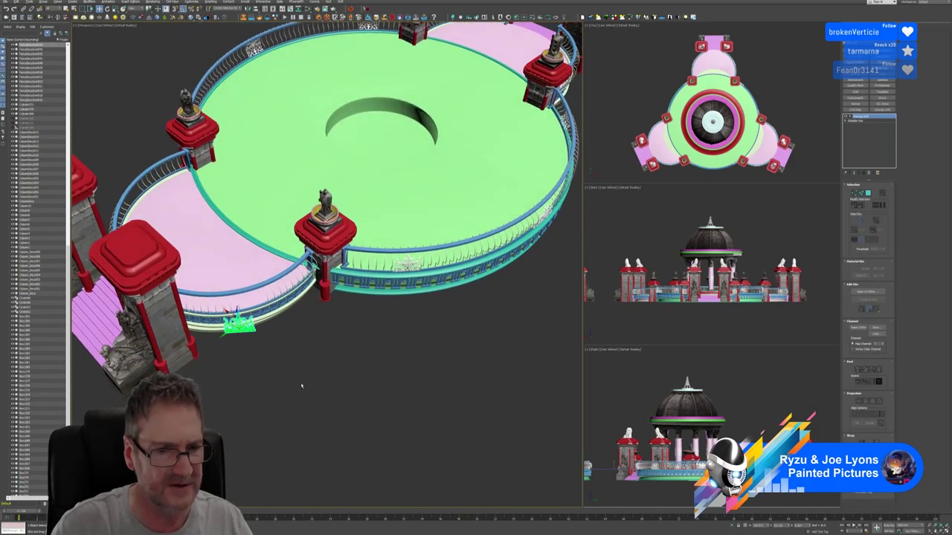
scroll(240, 323, "up", 3)
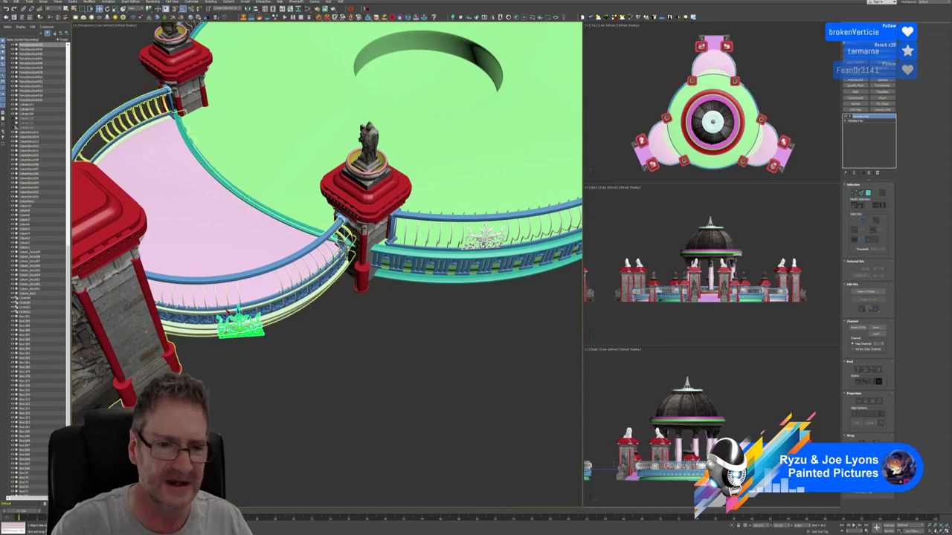
middle_click_drag(248, 344, 270, 367, "alt")
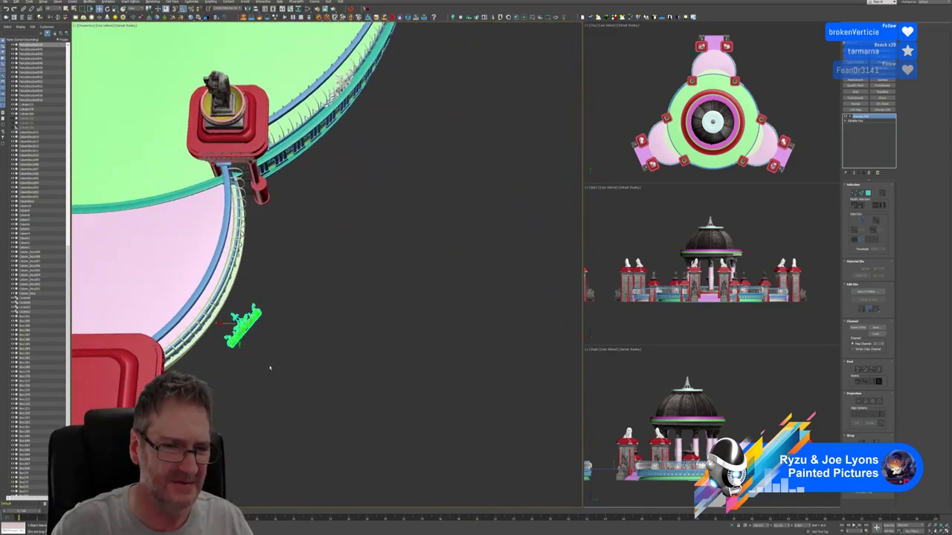
left_click_drag(239, 342, 194, 291)
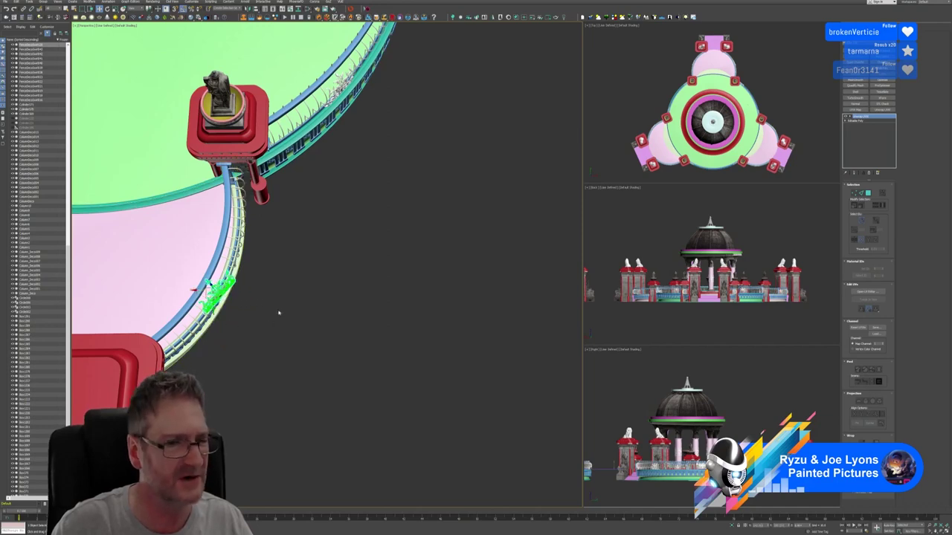
Step: Rotate the scrollwork ornament about the vertical axis to align it with the entrance terrace railing's curve
middle_click_drag(278, 313, 246, 317, "alt")
scroll(204, 277, "up", 4)
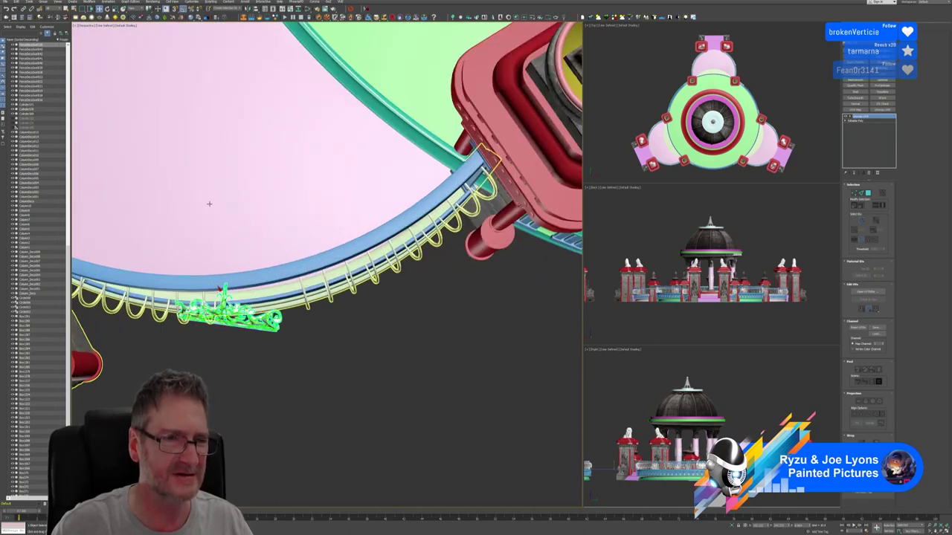
left_click(107, 9)
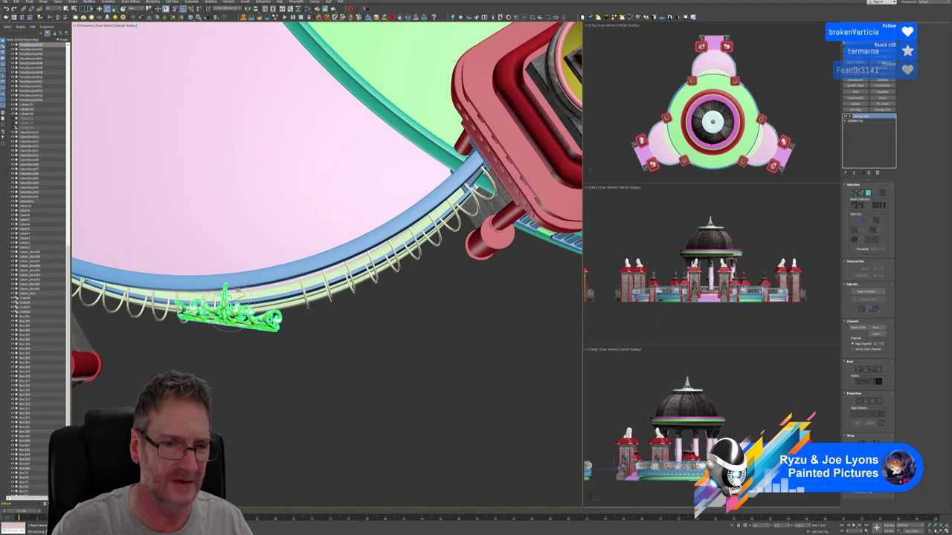
left_click_drag(240, 290, 230, 293)
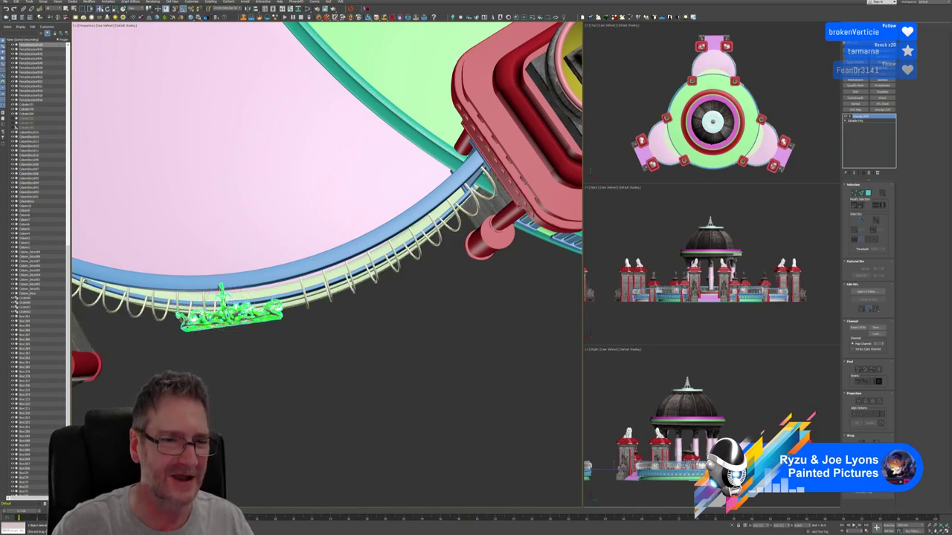
Step: Reposition the ornament in the gap between the entrance railing's balusters and lower it onto the bottom rail
middle_click_drag(340, 324, 467, 321)
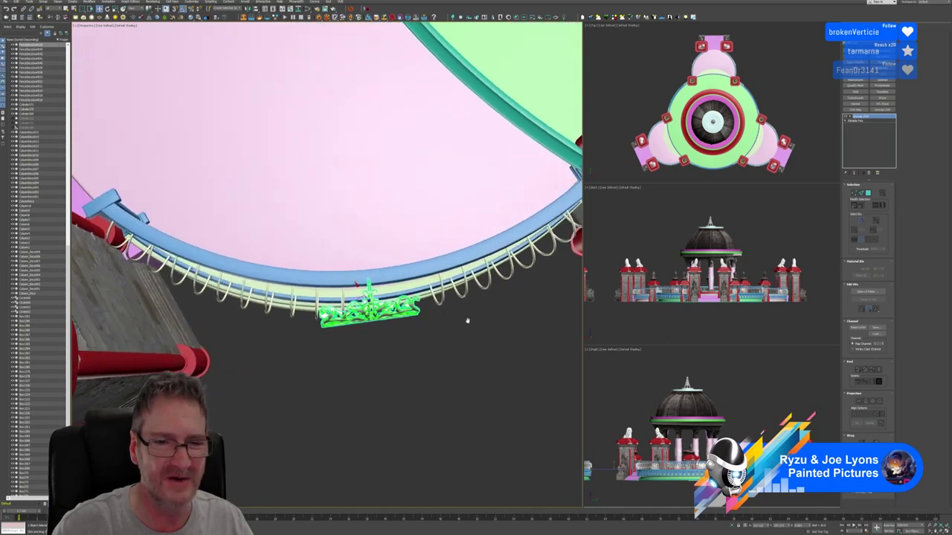
middle_click_drag(411, 349, 438, 350, "alt")
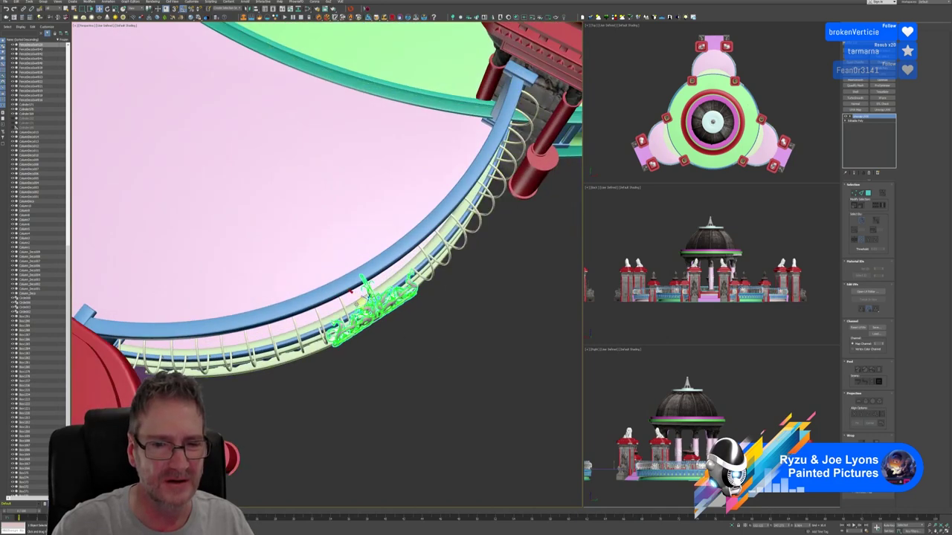
mouse_move(368, 296)
left_mouse_down()
mouse_move(380, 283)
mouse_move(372, 290)
left_mouse_up()
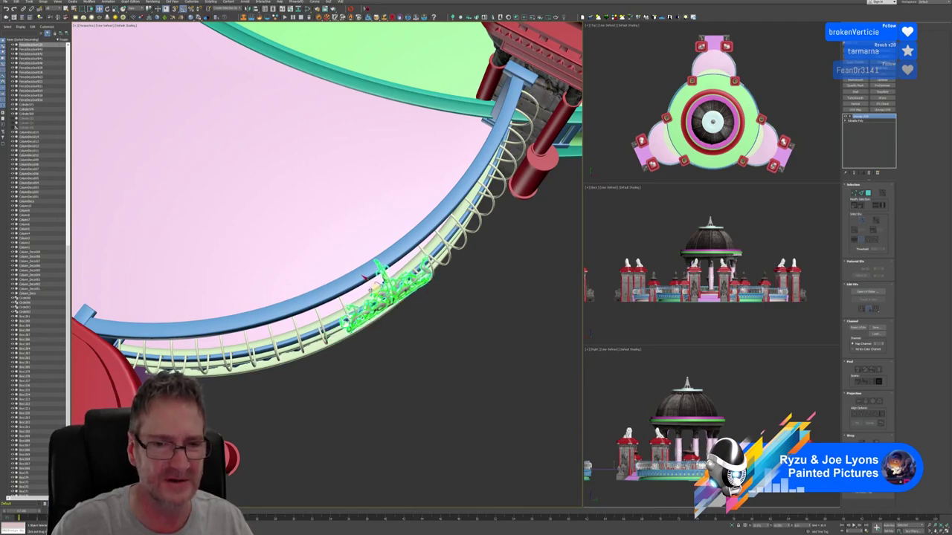
middle_click_drag(408, 339, 376, 281, "alt")
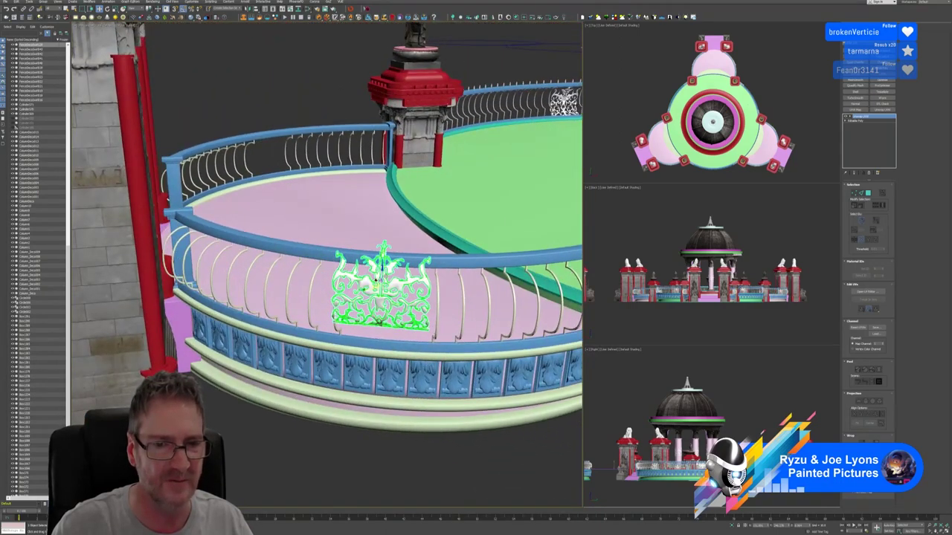
left_click_drag(375, 279, 374, 295)
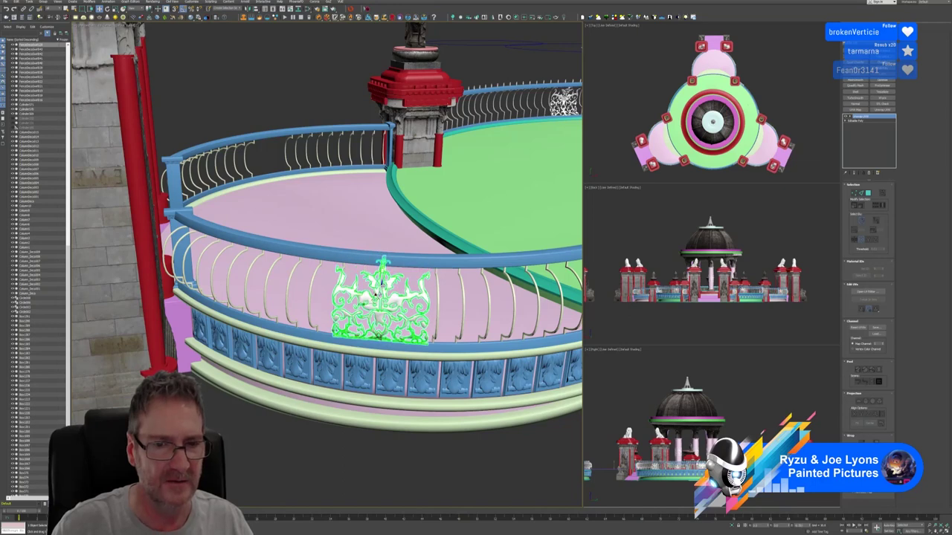
Step: Set the reference coordinate system to Local and slide the ornament slightly sideways to centre it in the baluster gap
middle_click_drag(375, 295, 375, 302, "alt")
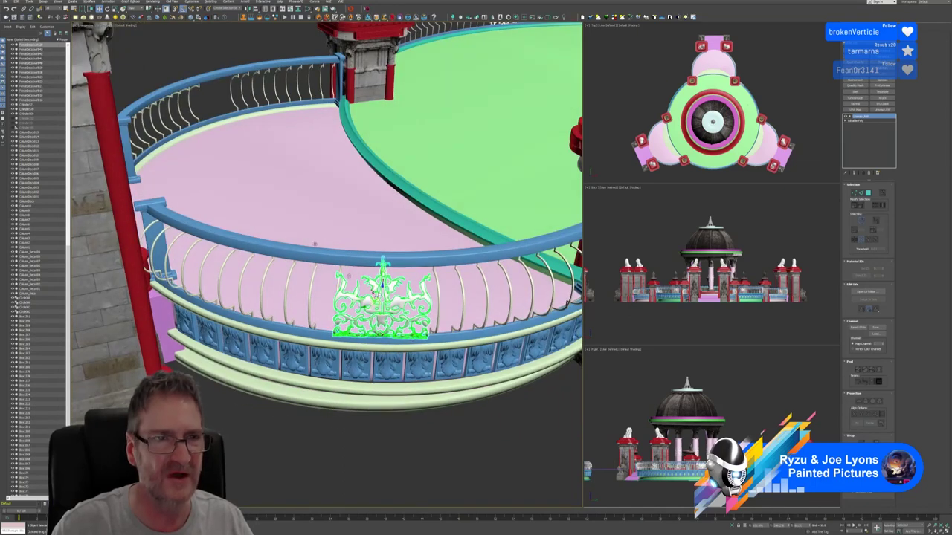
left_click(137, 8)
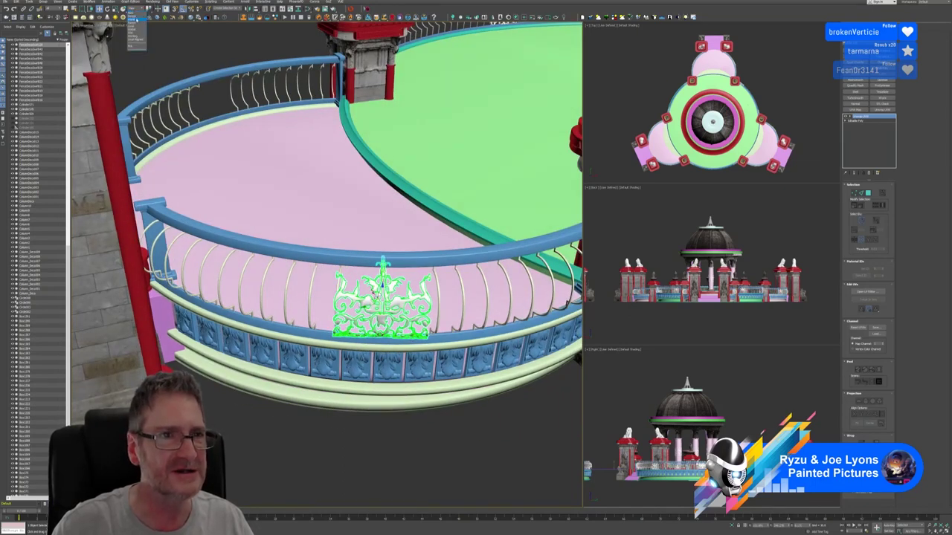
left_click(135, 28)
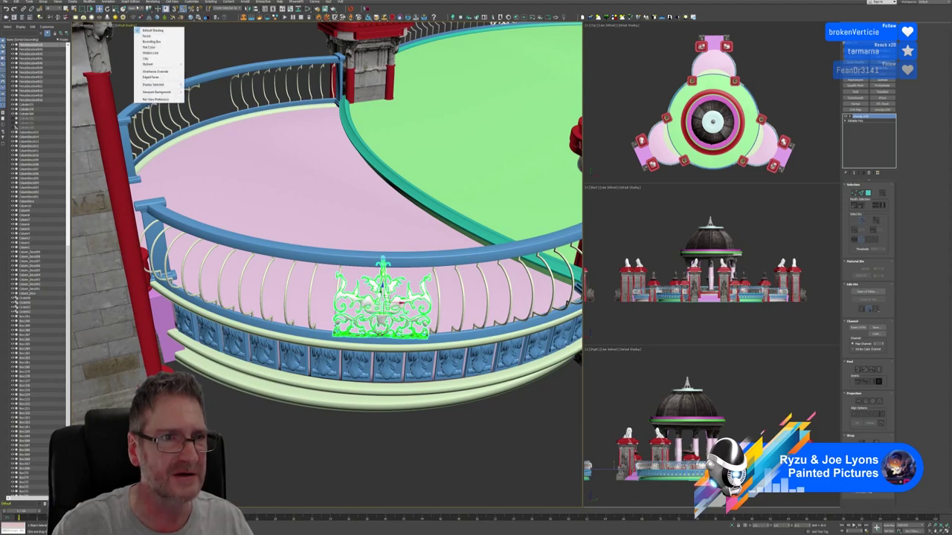
left_click(136, 8)
left_click(138, 26)
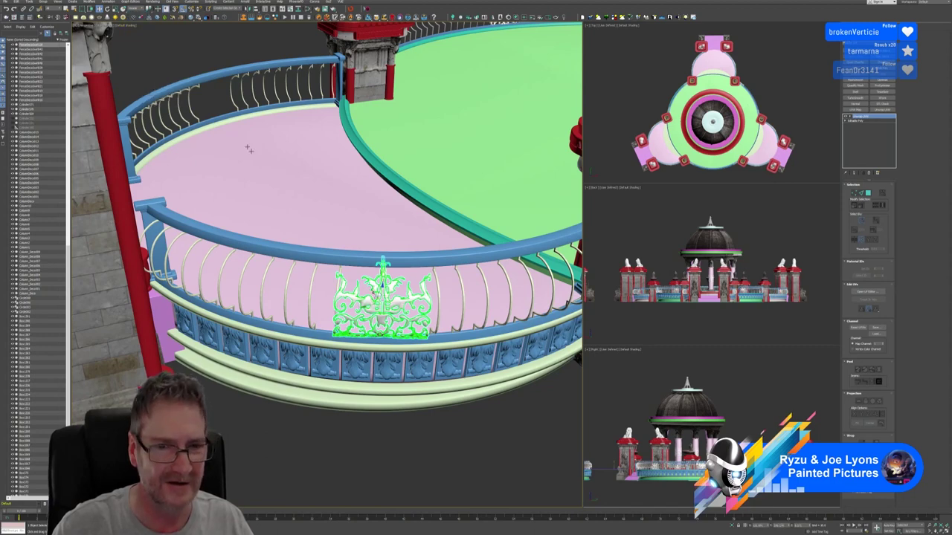
left_click(136, 8)
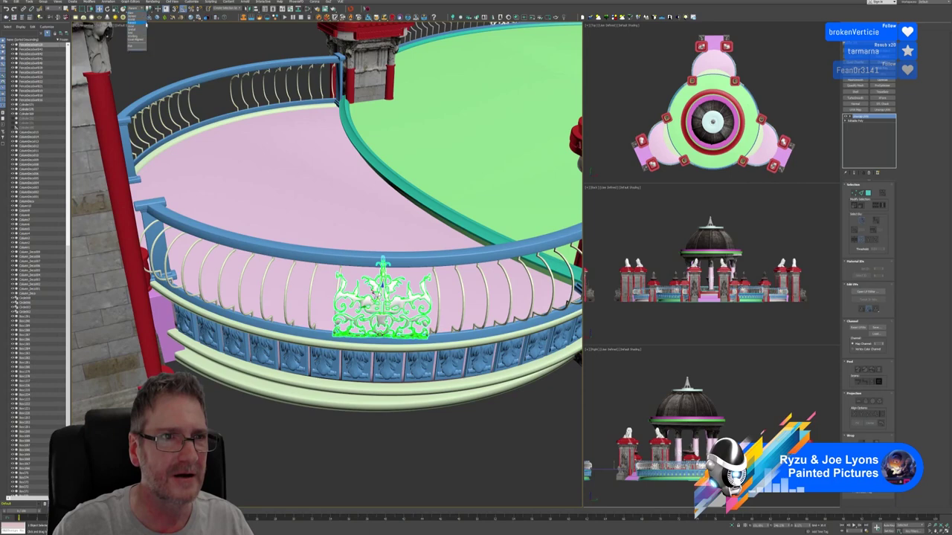
left_click(141, 27)
left_click_drag(399, 303, 406, 303)
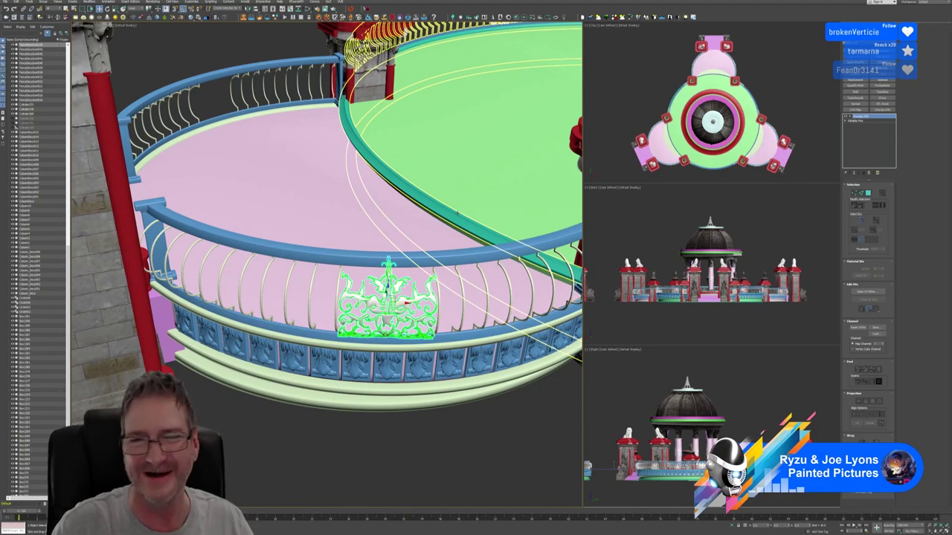
Step: Nudge the ornament slightly inward so it sits in line with the entrance railing's balusters
middle_click_drag(449, 193, 402, 193, "alt")
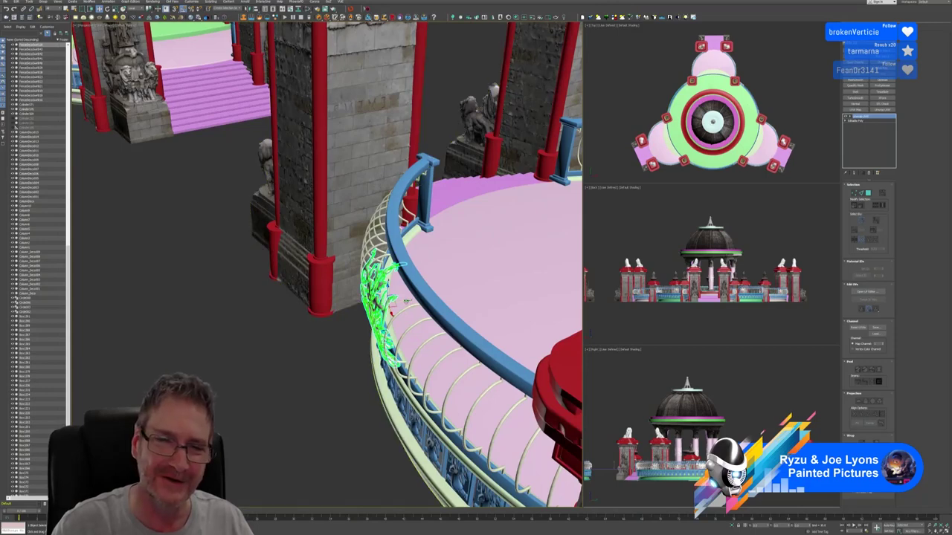
left_click_drag(406, 301, 410, 300)
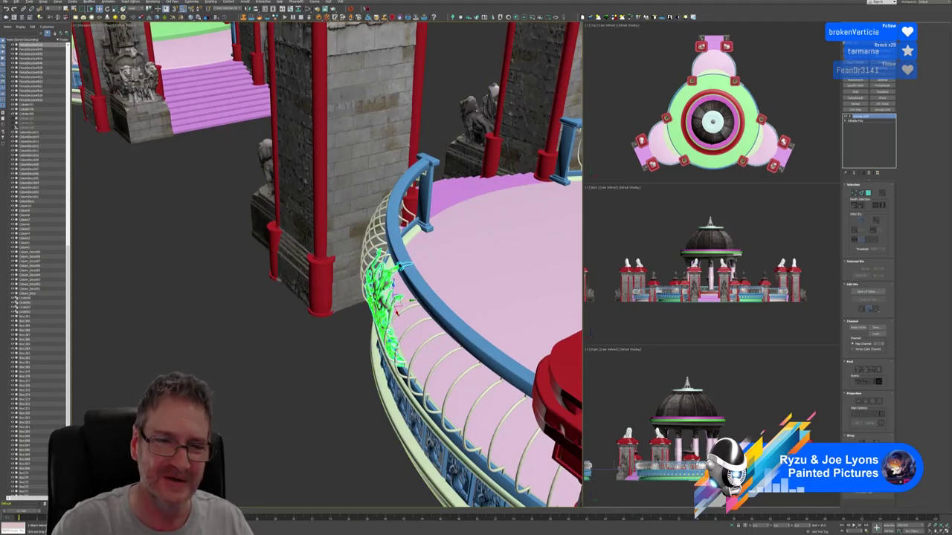
middle_click_drag(410, 300, 333, 278, "alt")
scroll(333, 279, "down", 2)
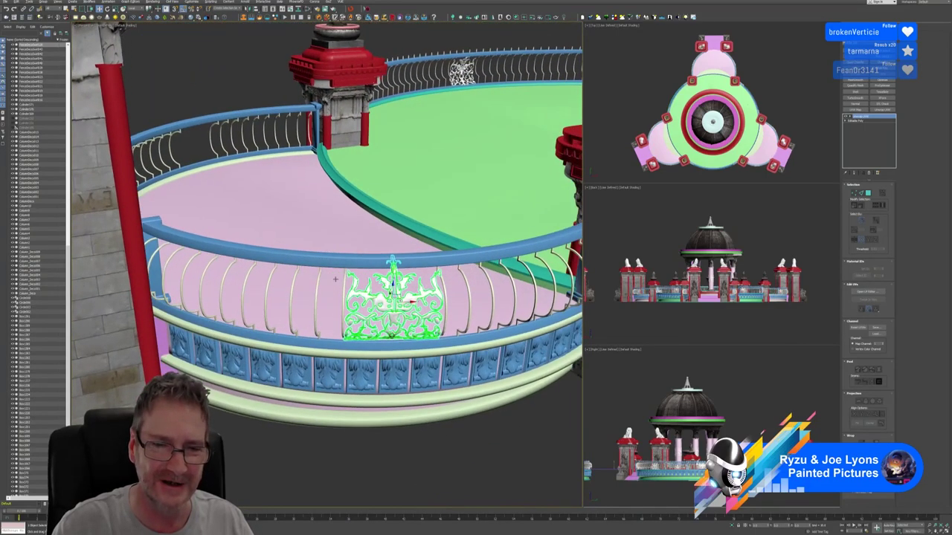
Step: Clone the scrollwork ornament across the entrance terrace to the railing on the opposite side
scroll(341, 216, "down", 3)
middle_click_drag(342, 207, 263, 244, "alt")
scroll(299, 242, "down", 3)
left_click_drag(305, 312, 555, 289)
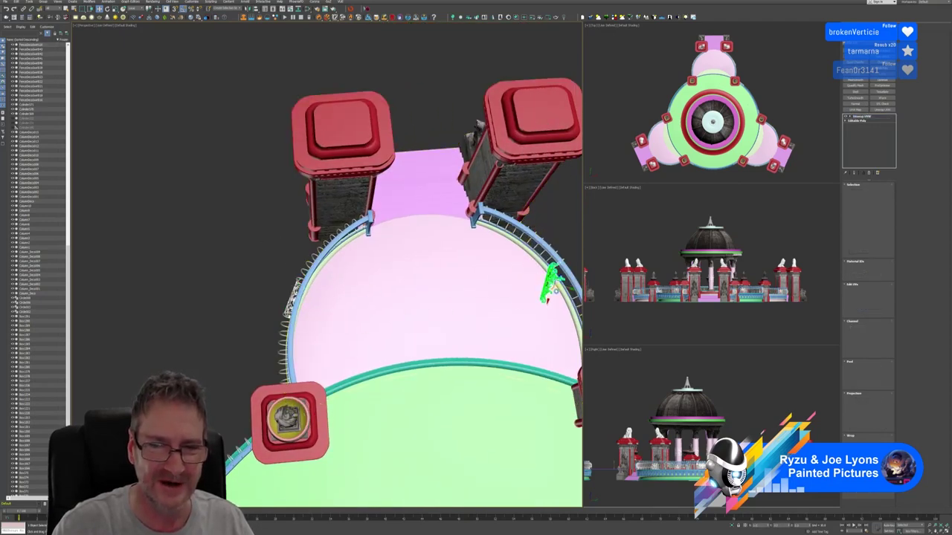
left_click(476, 290)
Step: Rotate the cloned scrollwork ornament so it faces along the curve of the opposite entrance railing
middle_click_drag(444, 229, 320, 227)
scroll(389, 253, "up", 3)
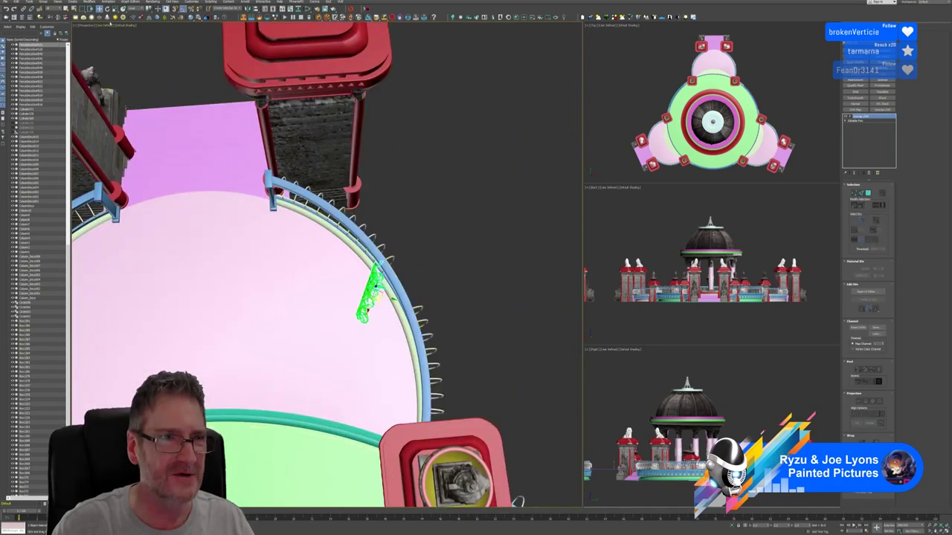
left_click(108, 9)
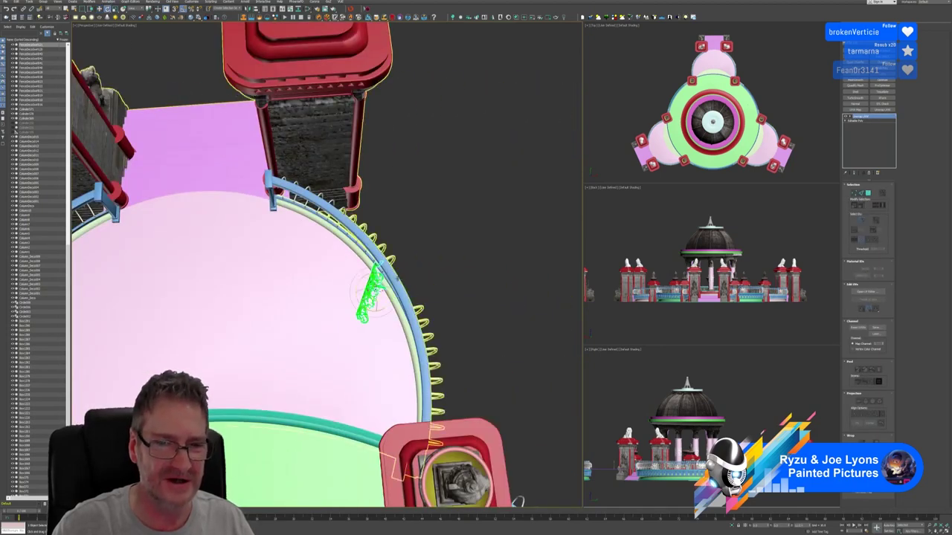
left_click_drag(393, 281, 419, 291)
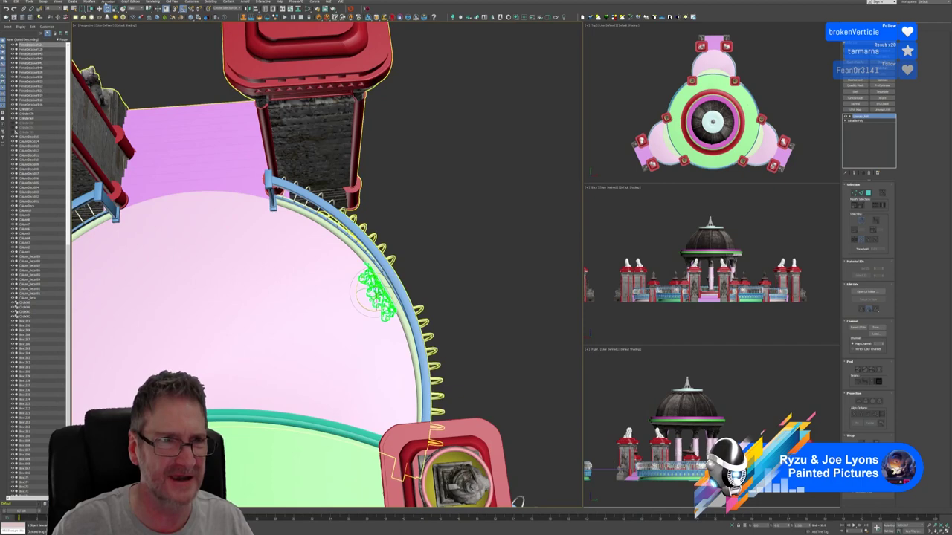
Step: Move the rotated ornament outward into line with the entrance railing's balusters and slide it sideways along the railing into a baluster gap
left_click(100, 9)
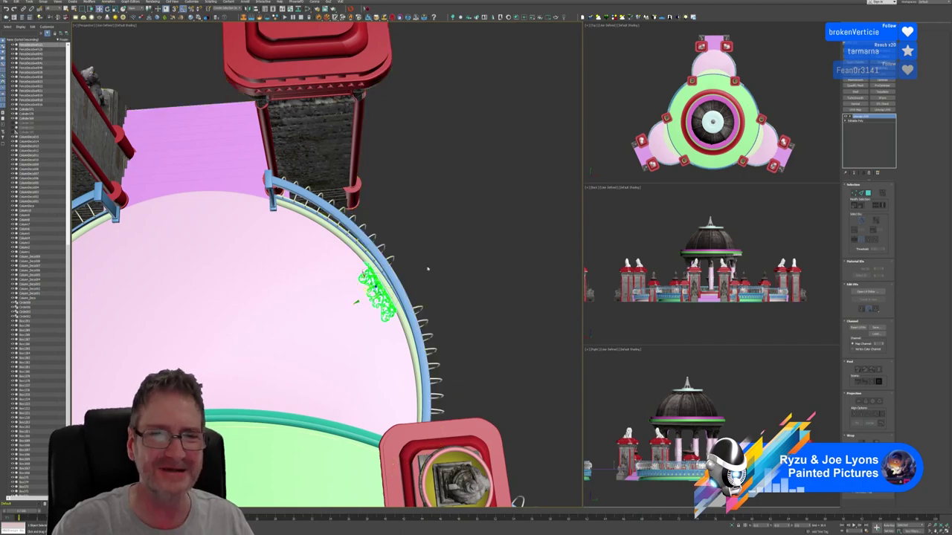
middle_click_drag(420, 262, 420, 201, "alt")
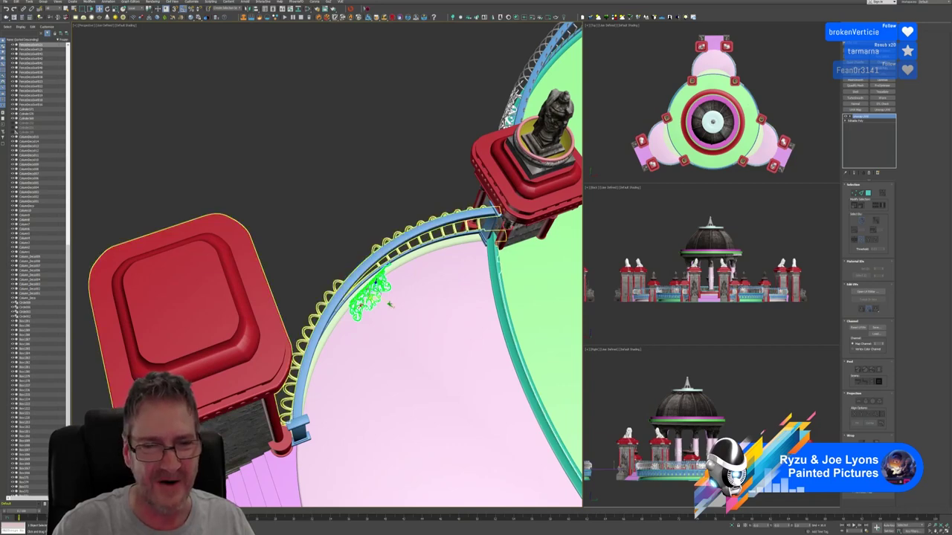
left_click_drag(389, 305, 377, 294)
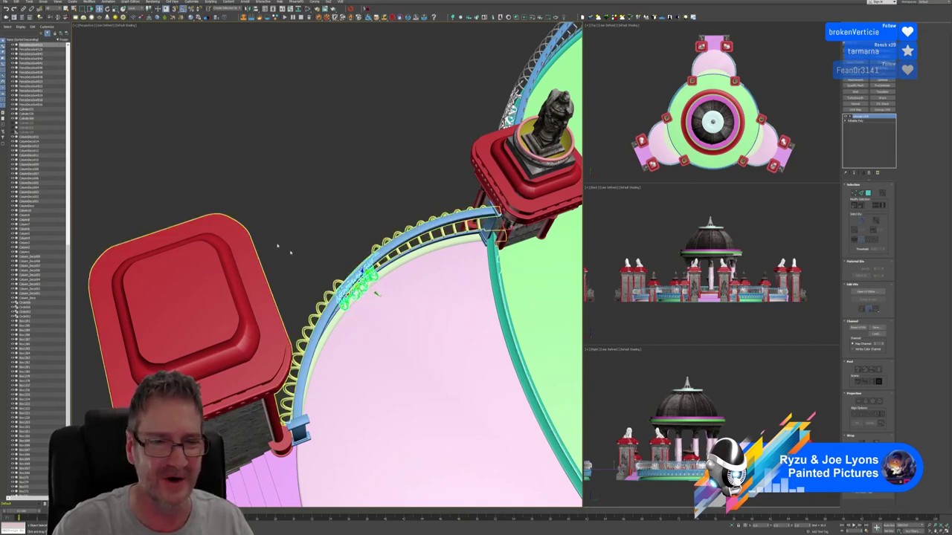
middle_click_drag(266, 238, 294, 243, "alt")
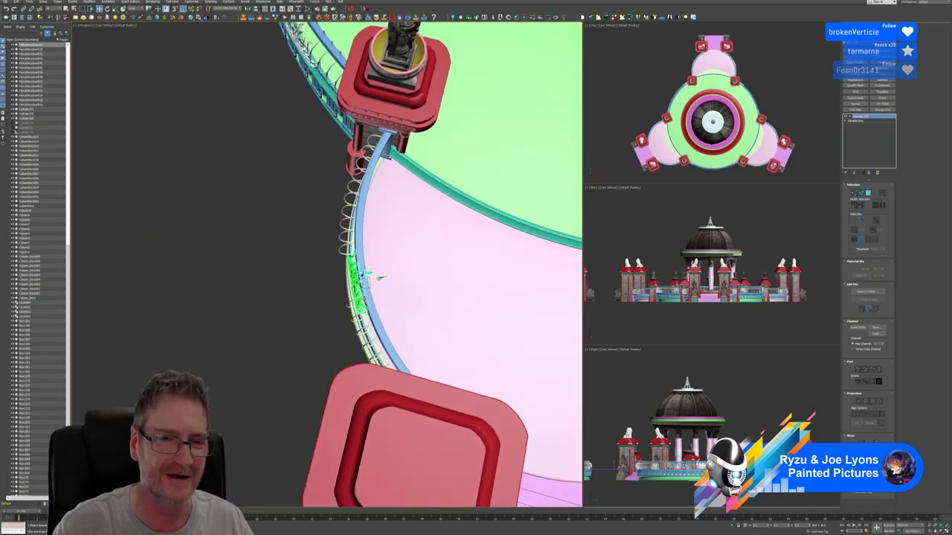
left_click_drag(382, 278, 372, 277)
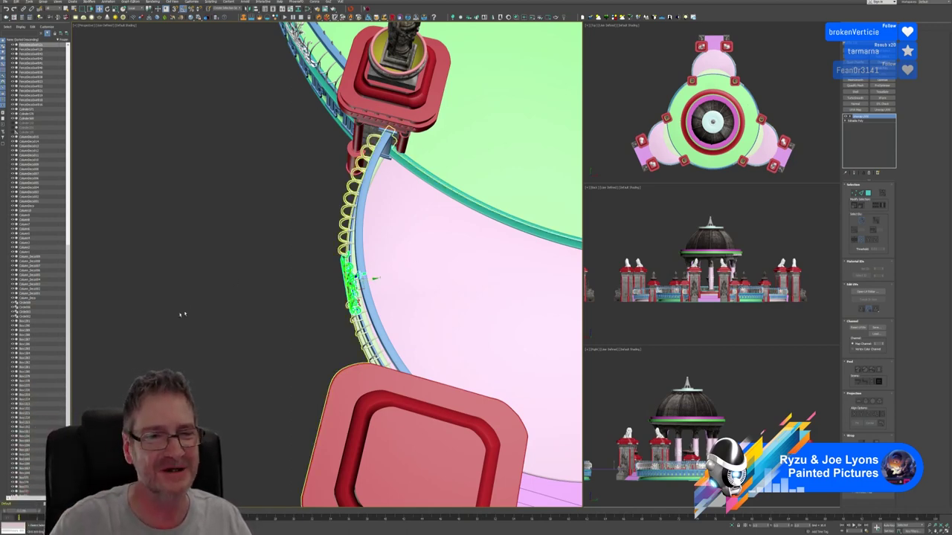
middle_click_drag(262, 325, 350, 347, "alt")
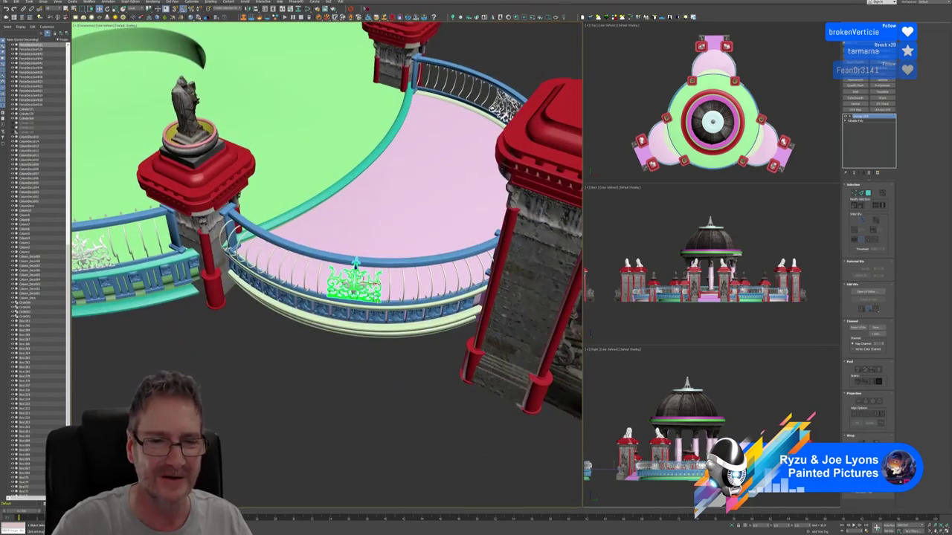
left_click_drag(367, 285, 345, 279)
Step: Examine the placement of the scrollwork ornaments around the terrace and entrance railings from low and high angles
middle_click_drag(364, 336, 359, 391, "alt")
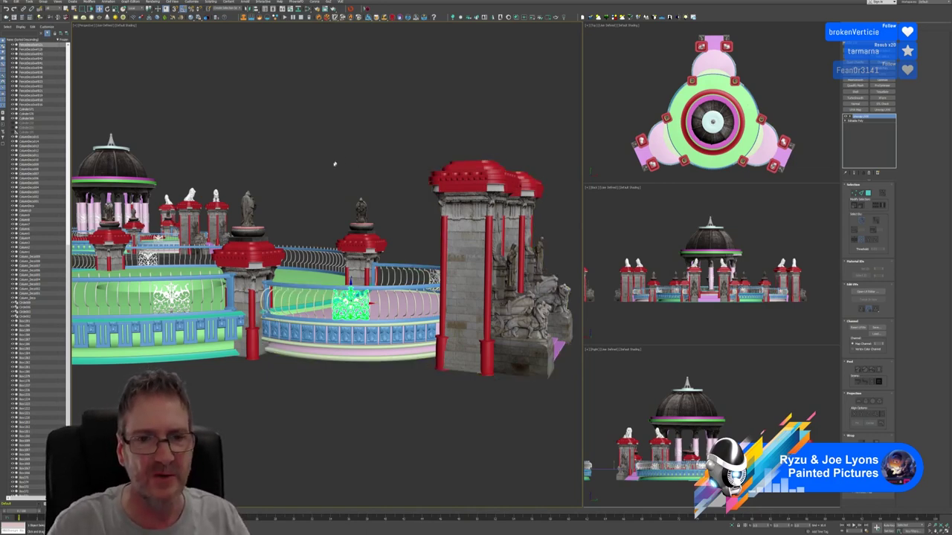
middle_click_drag(332, 158, 342, 184, "alt")
middle_click_drag(251, 114, 388, 158)
scroll(322, 136, "down", 2)
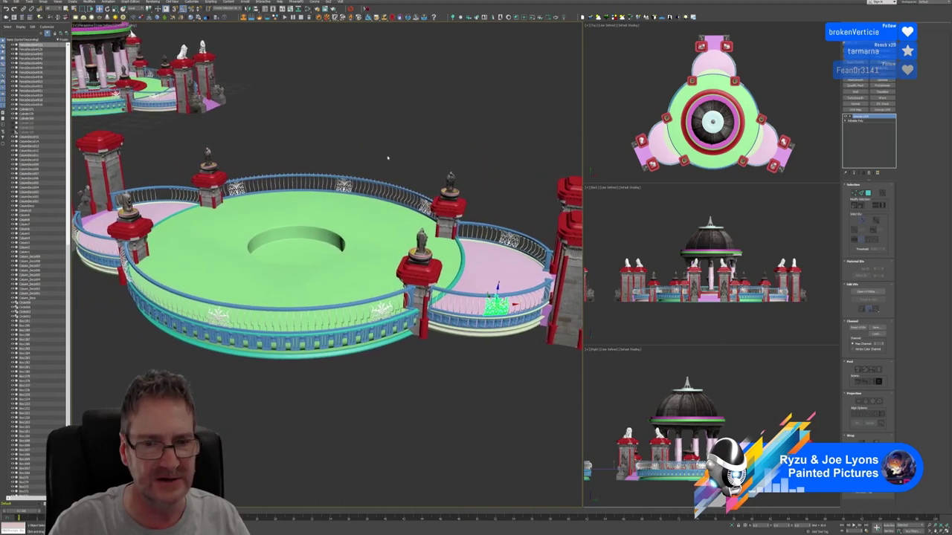
left_click(490, 266)
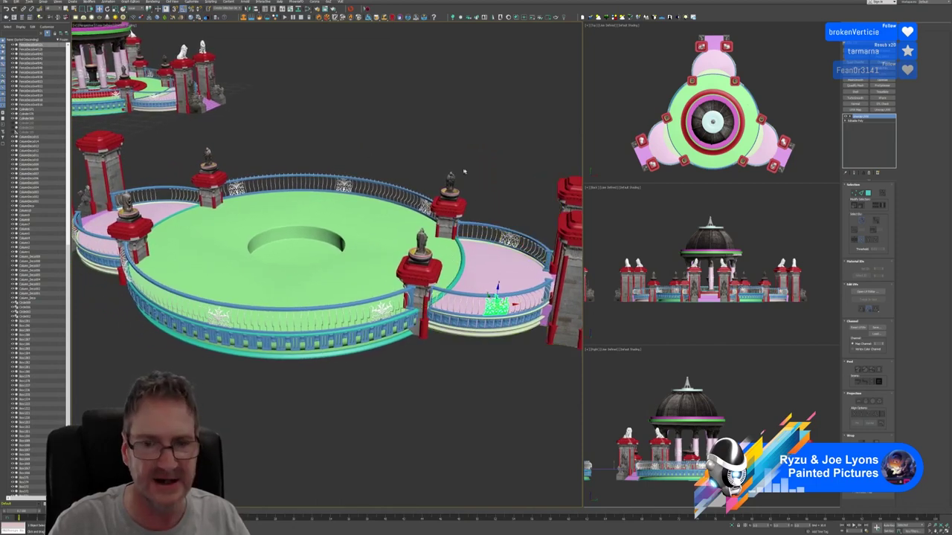
middle_click_drag(451, 143, 458, 183, "alt")
left_click(519, 228)
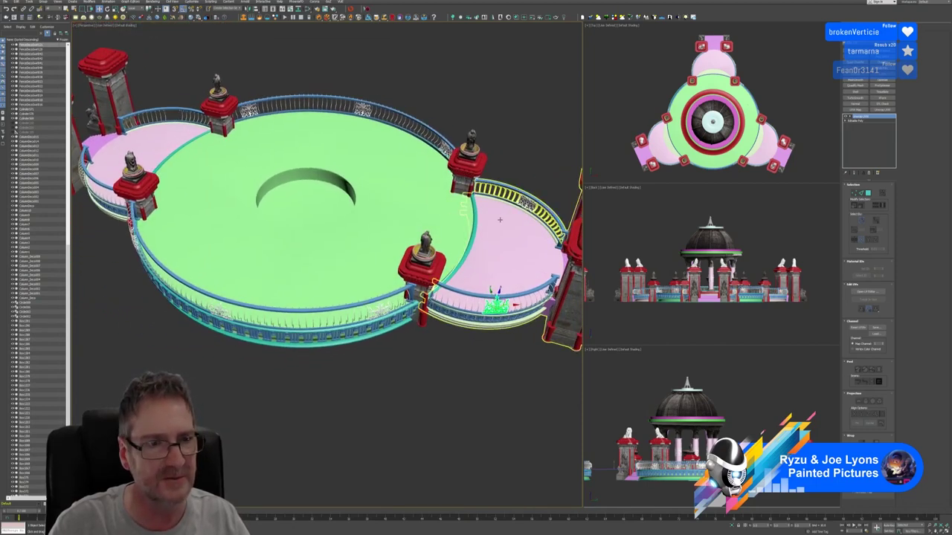
middle_click_drag(522, 283, 395, 342, "alt")
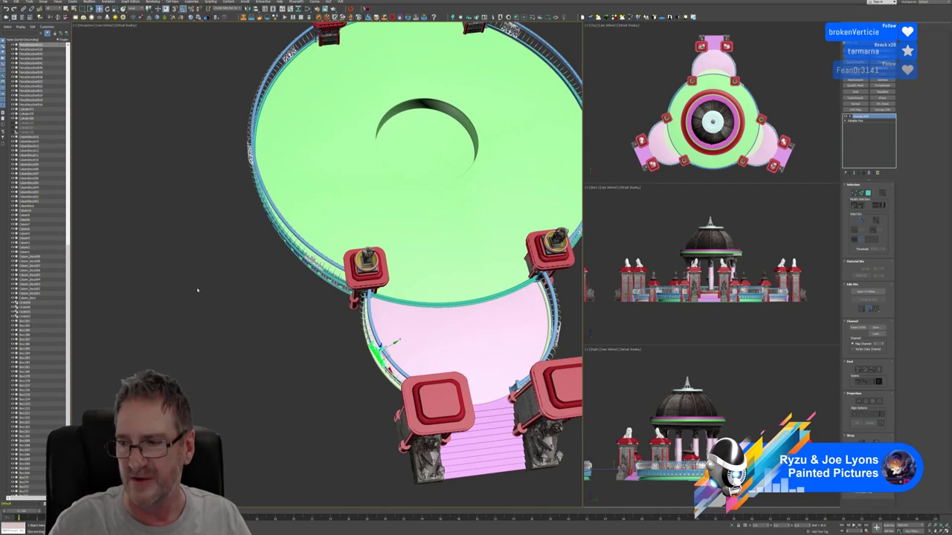
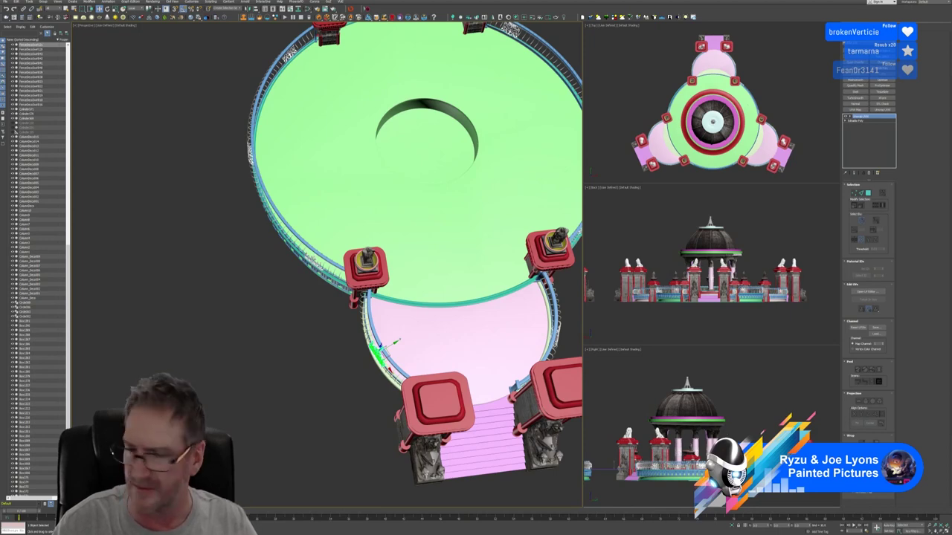
Step: Switch to the web browser, open the copied image link, view the dark mountain landscape enlarged, and close the browser
key("alt+Tab")
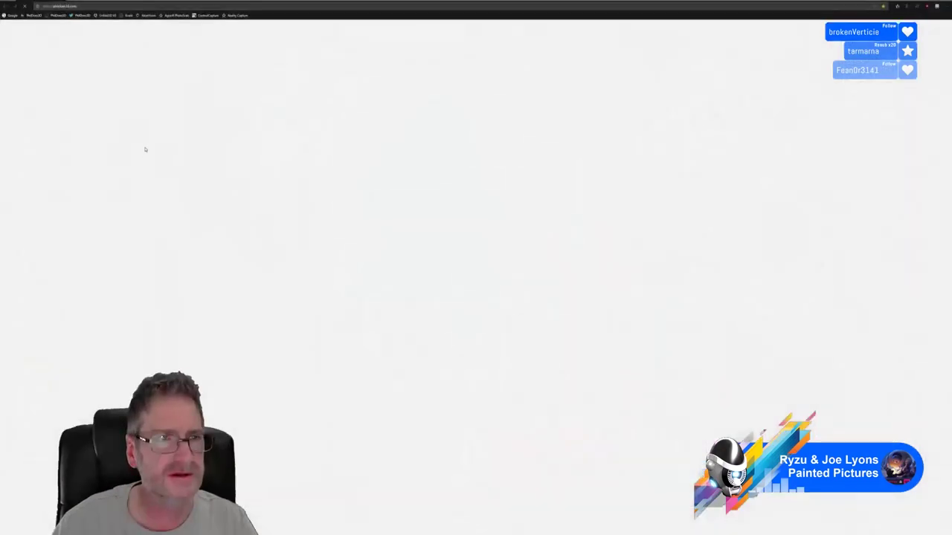
left_click(93, 7)
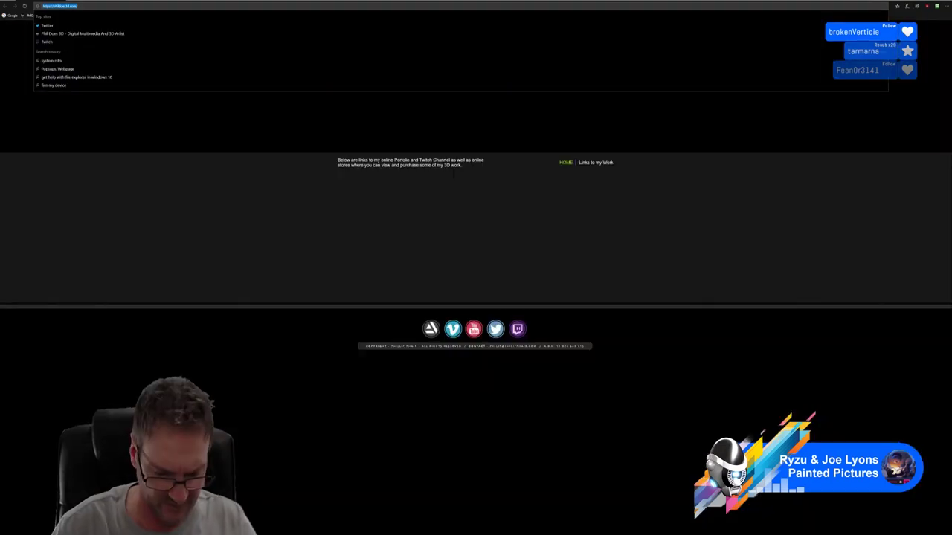
key("ctrl+v")
key("Return")
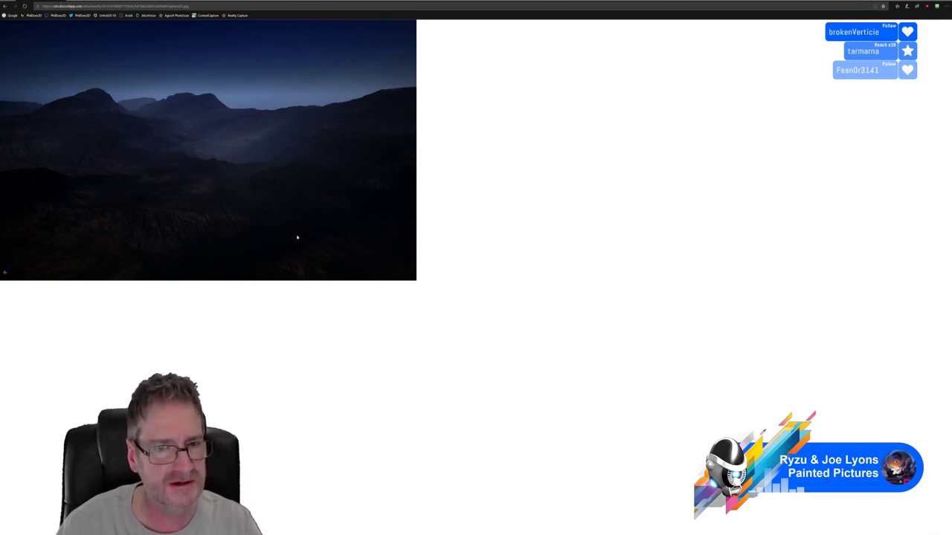
scroll(297, 238, "up", 8, "ctrl")
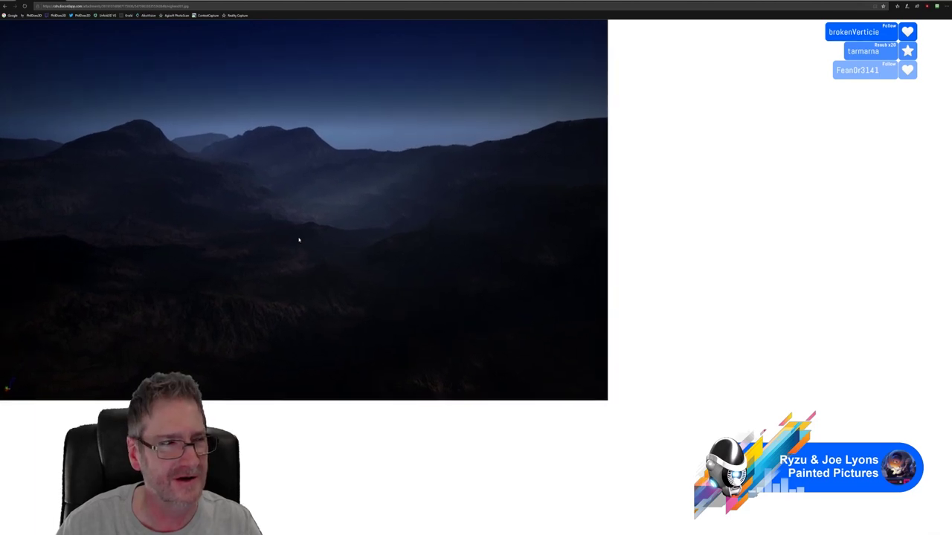
scroll(298, 240, "up", 4, "ctrl")
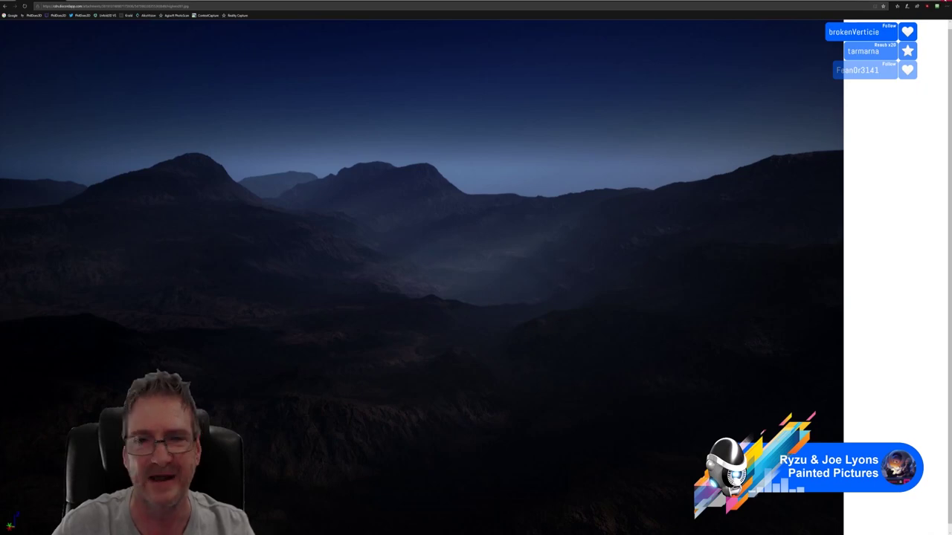
left_click(945, 1)
Step: Examine the complete domed pavilion and the row of terrace variants beside it from several angles
scroll(234, 334, "down", 2)
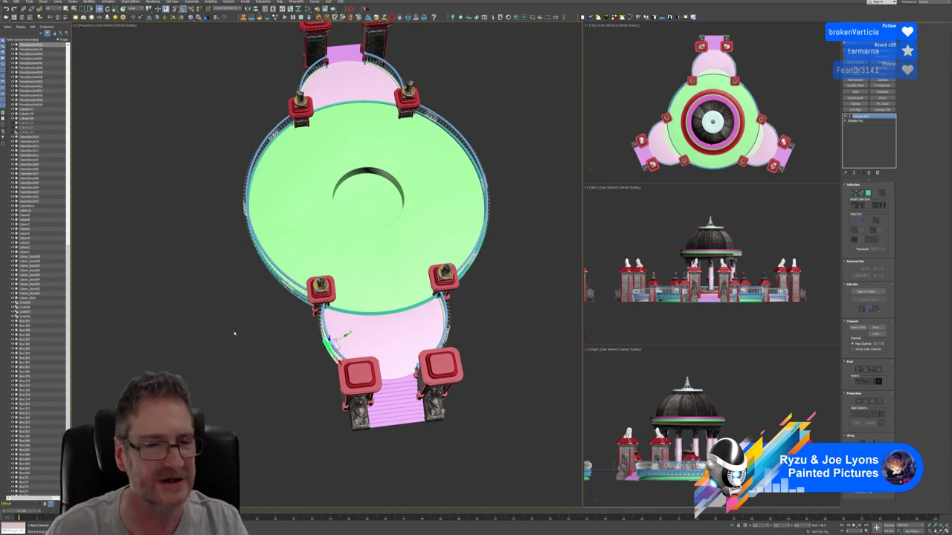
scroll(223, 335, "down", 5)
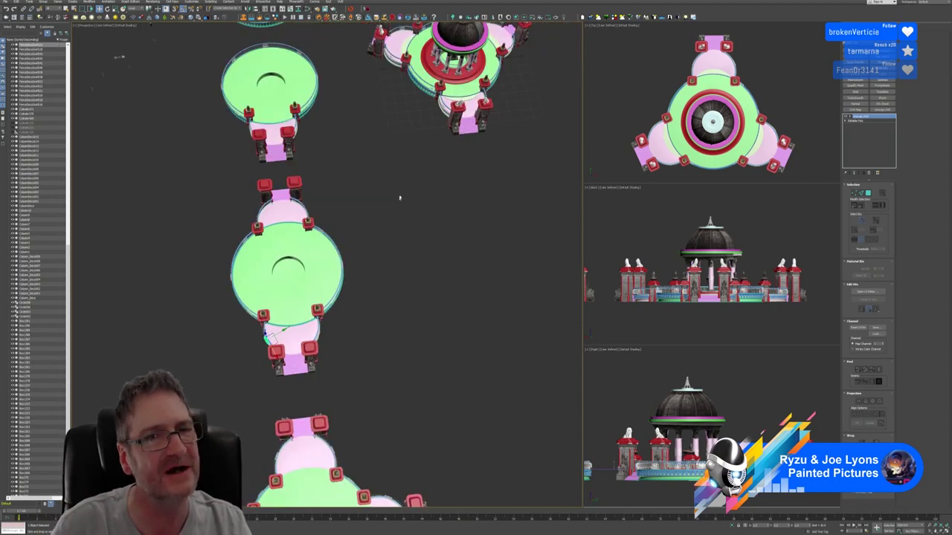
middle_click_drag(404, 181, 342, 270)
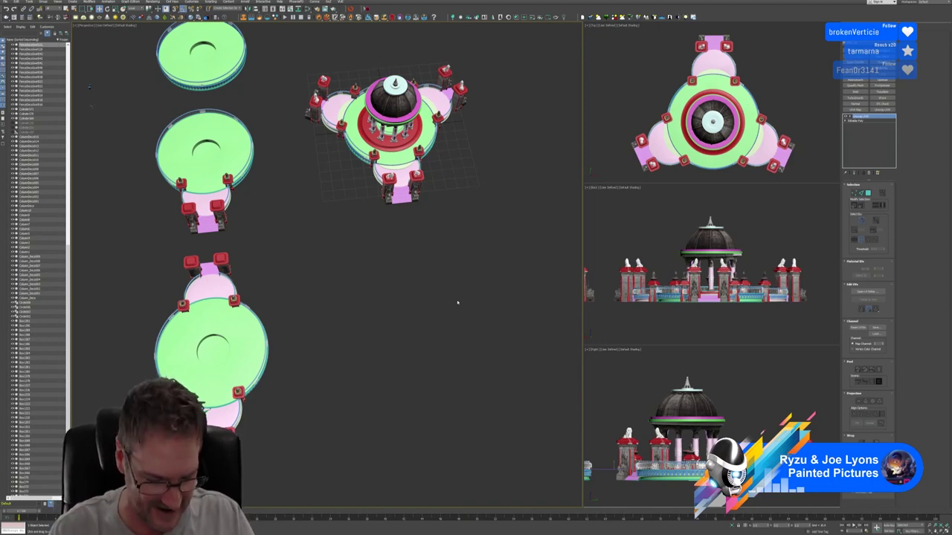
left_click(397, 157)
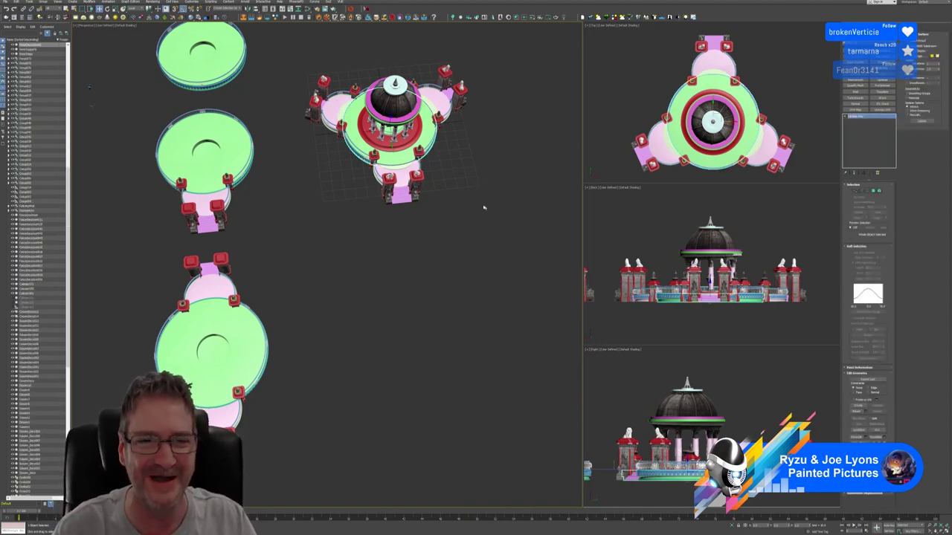
middle_click_drag(484, 207, 476, 263, "alt")
scroll(440, 145, "up", 5)
scroll(439, 263, "up", 2)
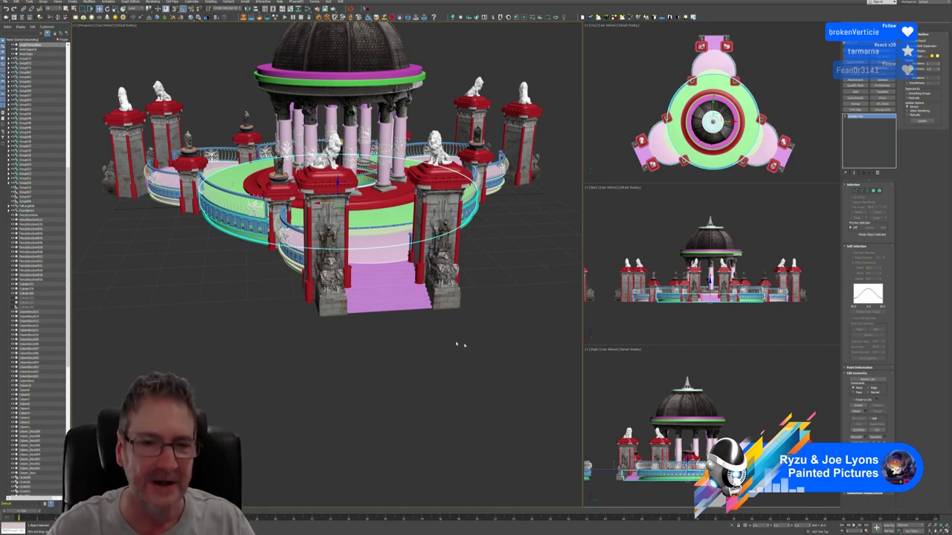
middle_click_drag(445, 351, 458, 357, "alt")
middle_click_drag(439, 358, 408, 368)
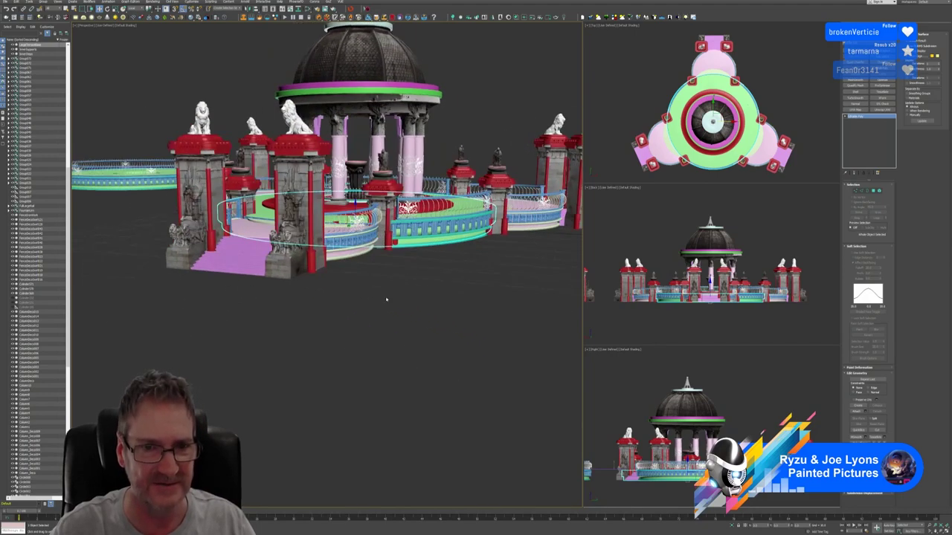
middle_click_drag(386, 299, 367, 353, "alt")
mouse_move(334, 380)
middle_mouse_down("alt")
mouse_move(388, 380)
mouse_move(374, 388)
mouse_move(338, 382)
middle_mouse_up("alt")
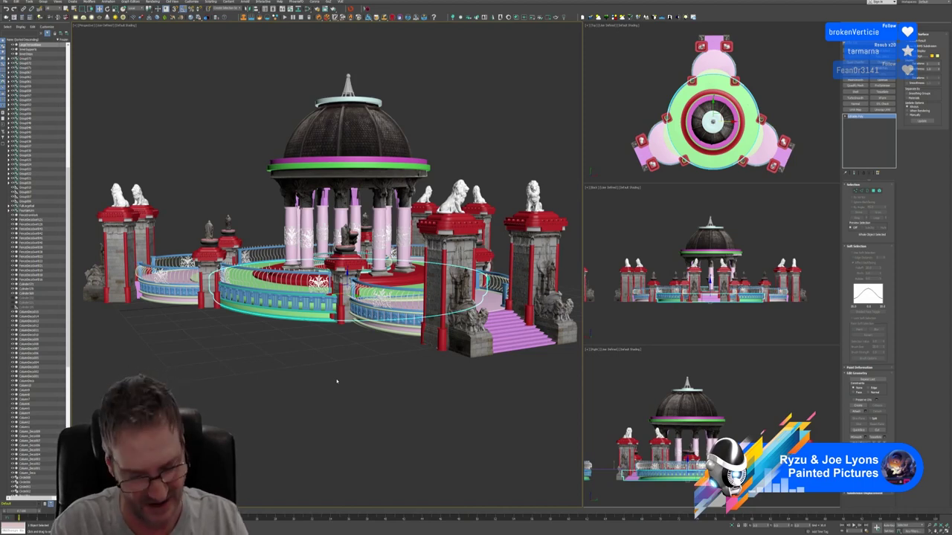
scroll(336, 381, "down", 6)
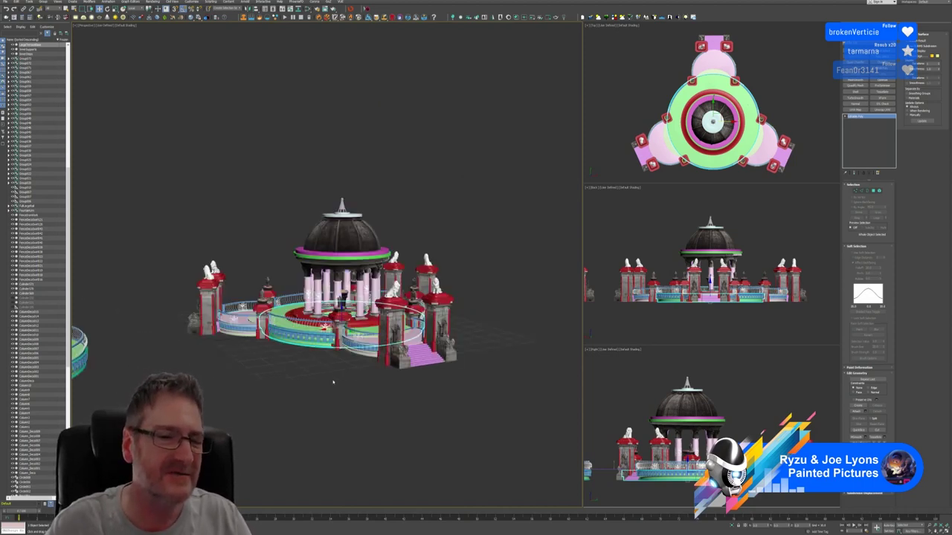
middle_click_drag(214, 318, 238, 271)
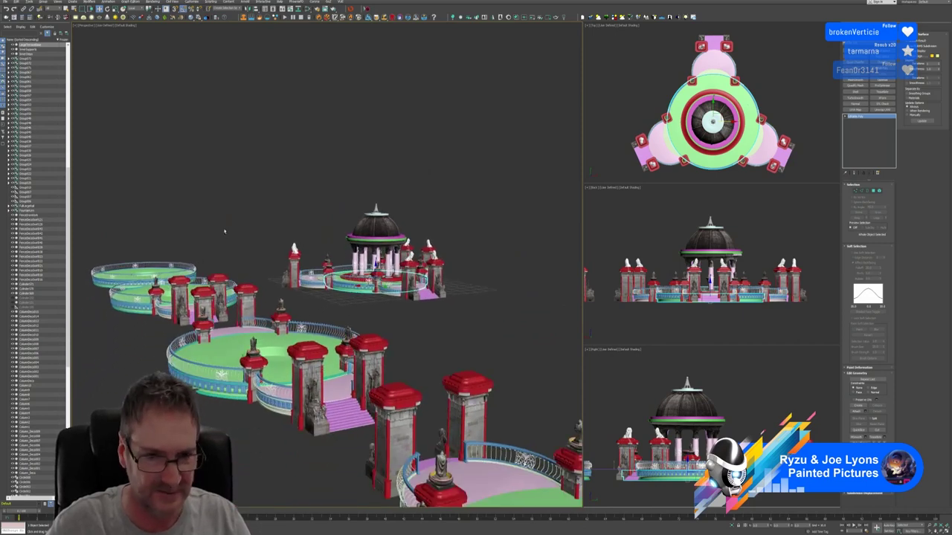
middle_click_drag(223, 232, 179, 215, "alt")
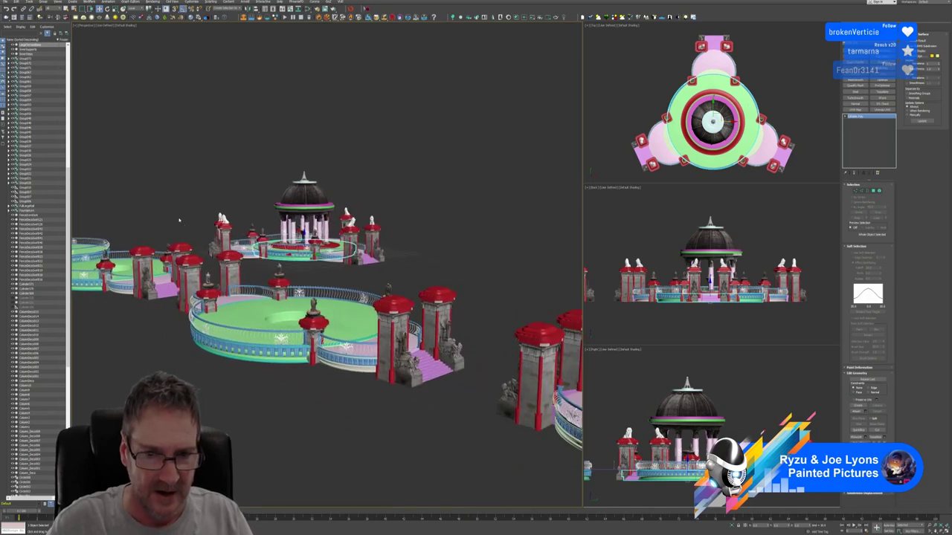
Step: Clone the entrance railing's scrollwork ornament across the terrace and place the copy at the railing of the other entrance terrace
left_click(347, 348)
middle_click_drag(387, 338, 438, 340, "alt")
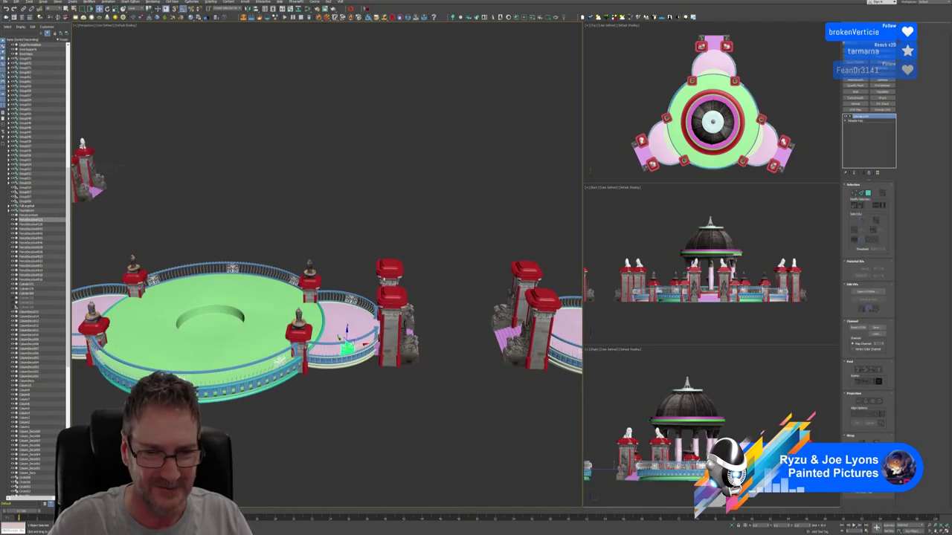
middle_click_drag(315, 226, 394, 284, "alt")
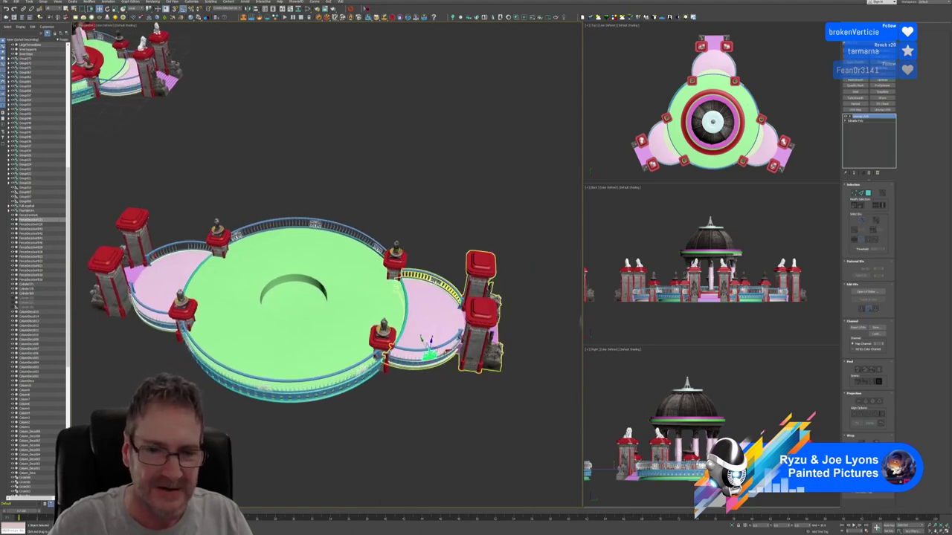
left_click_drag(428, 349, 233, 386, "shift")
left_click(475, 288)
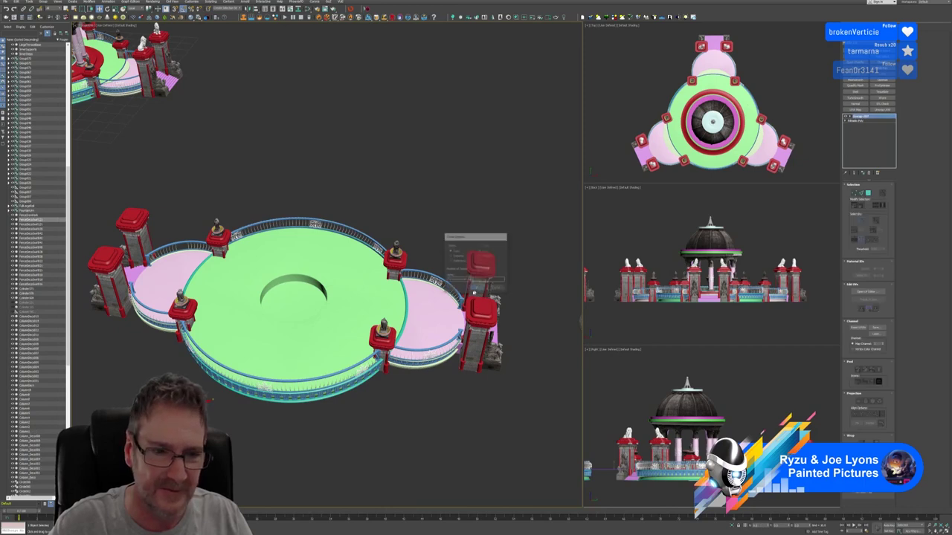
mouse_move(253, 349)
middle_mouse_down("alt")
mouse_move(210, 388)
mouse_move(211, 379)
middle_mouse_up("alt")
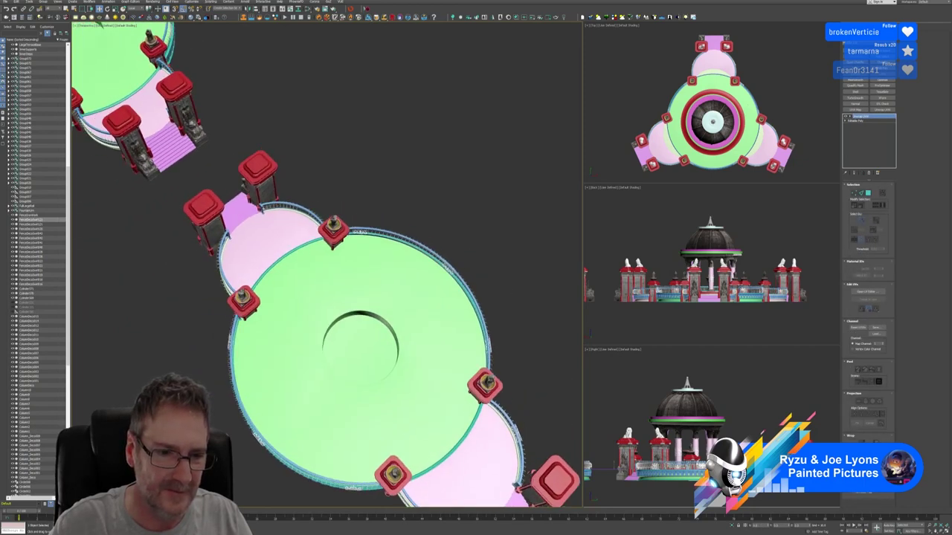
mouse_move(195, 380)
left_mouse_down()
mouse_move(202, 296)
mouse_move(218, 275)
left_mouse_up()
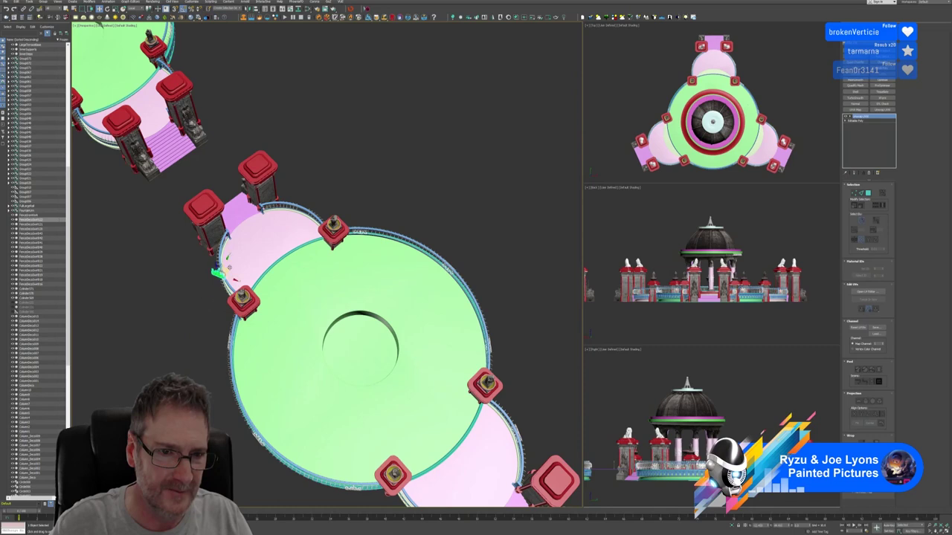
Step: Rotate the copied scrollwork ornament so it lines up with the curve of the entrance terrace's railing
middle_click_drag(207, 307, 242, 339, "alt")
scroll(197, 293, "up", 5)
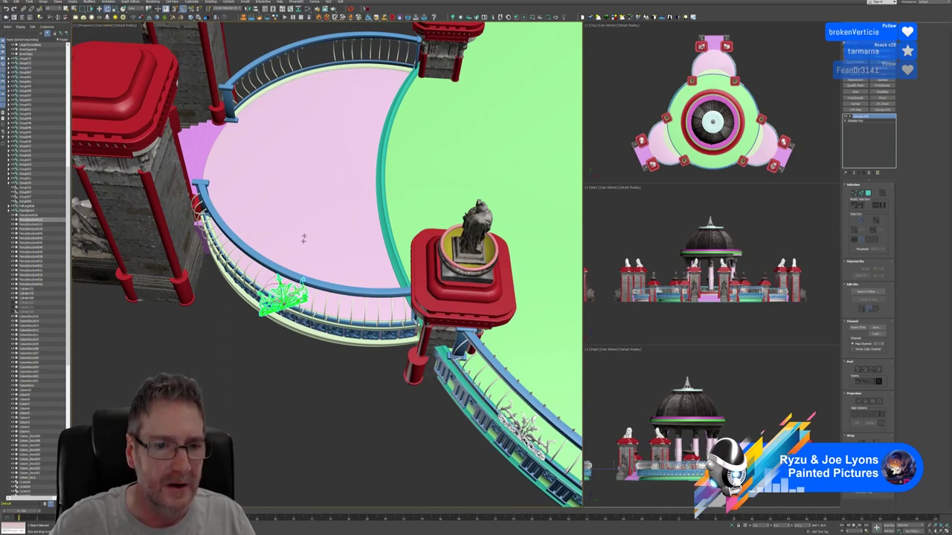
middle_click_drag(235, 174, 245, 238, "alt")
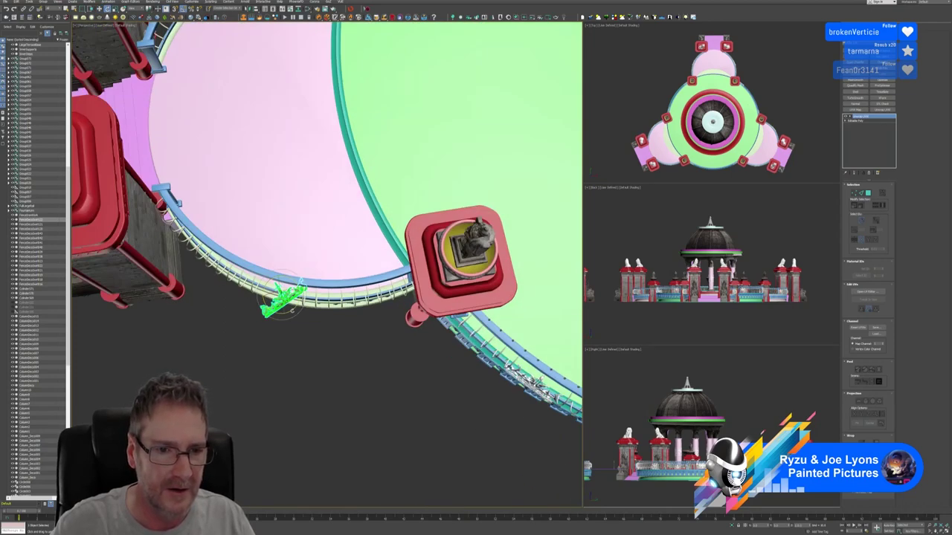
left_click_drag(294, 311, 280, 312)
Step: Move the rotated ornament inward into the curved entrance railing and centre it in the gap between the balusters
key("w")
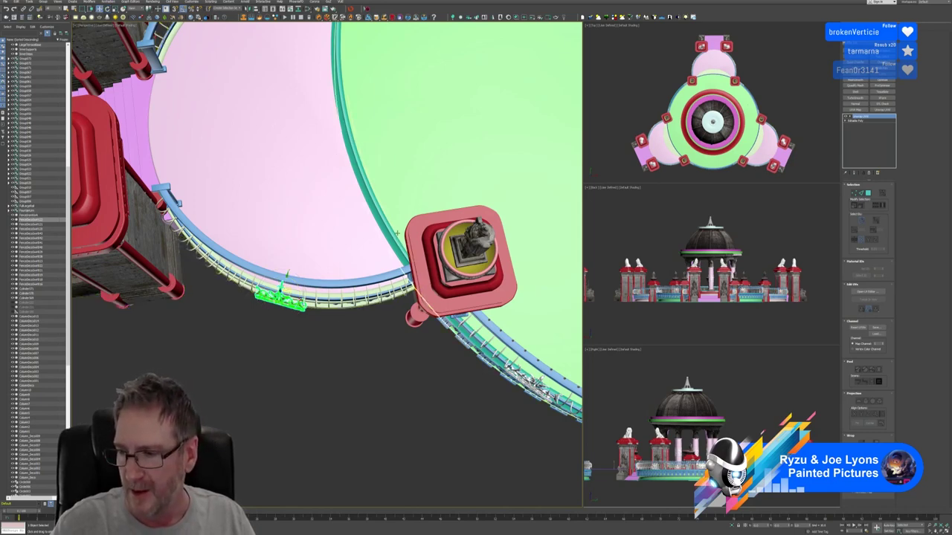
middle_click_drag(378, 250, 303, 255, "alt")
scroll(290, 286, "up", 3)
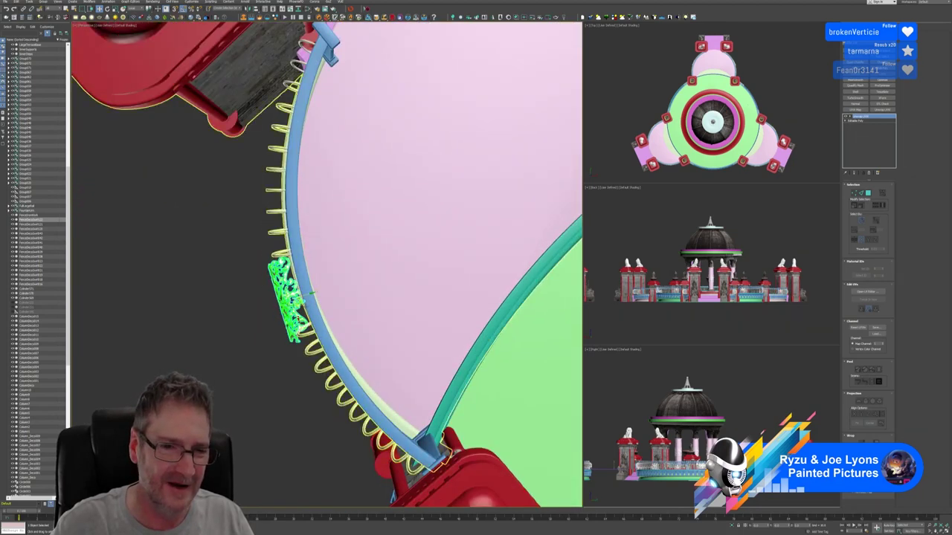
left_click_drag(301, 306, 320, 285)
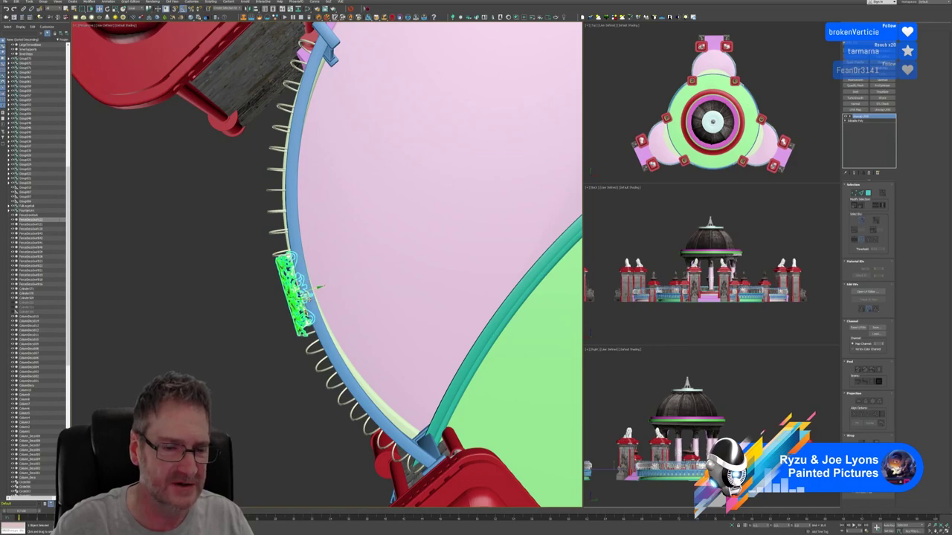
middle_click_drag(329, 257, 356, 216, "alt")
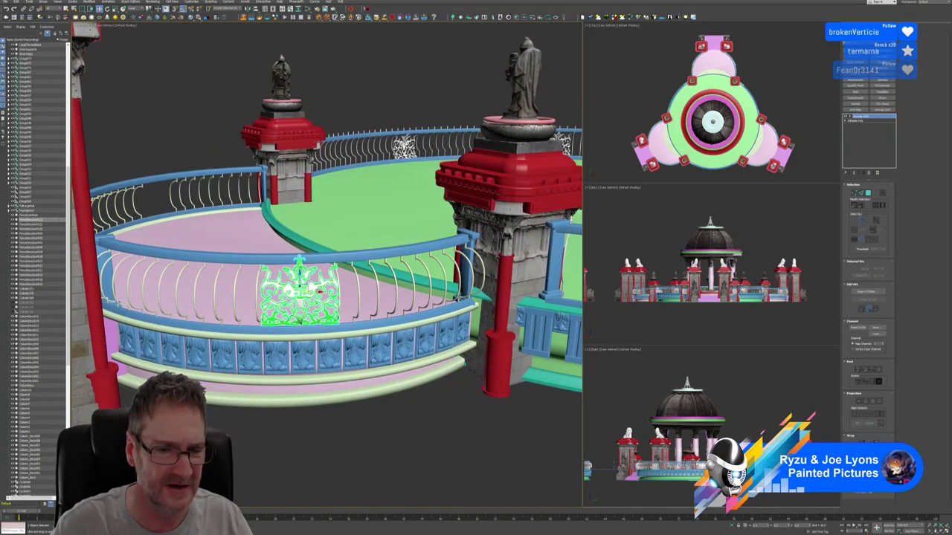
left_click_drag(320, 291, 317, 291)
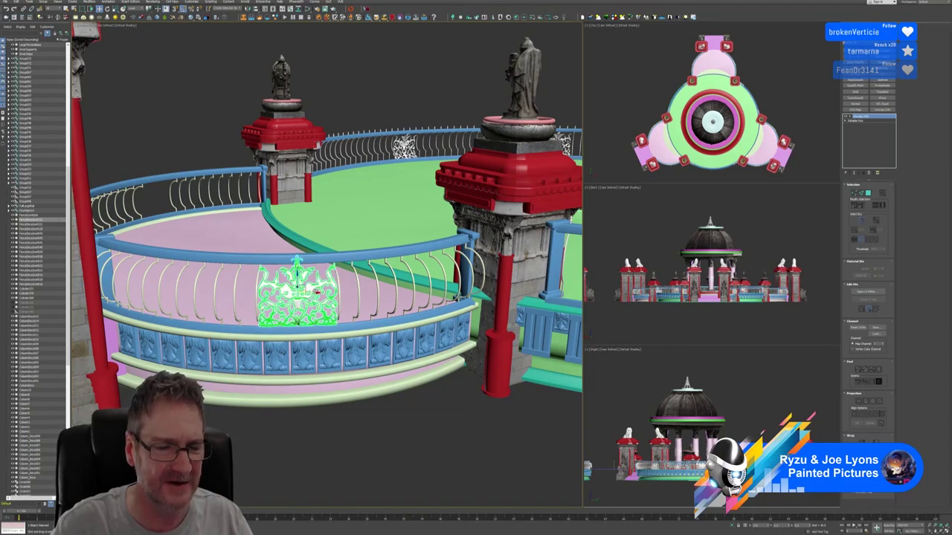
middle_click_drag(316, 292, 269, 265, "alt")
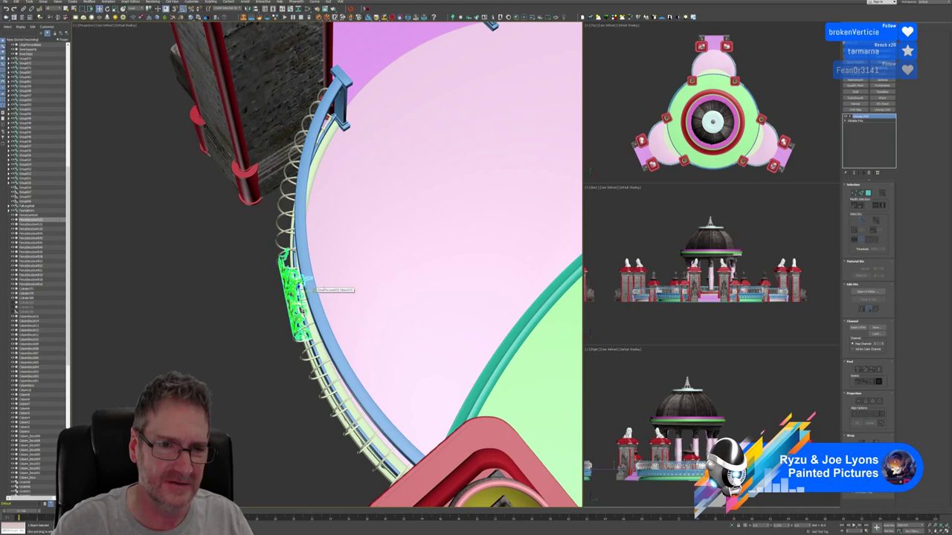
left_click_drag(314, 288, 318, 289)
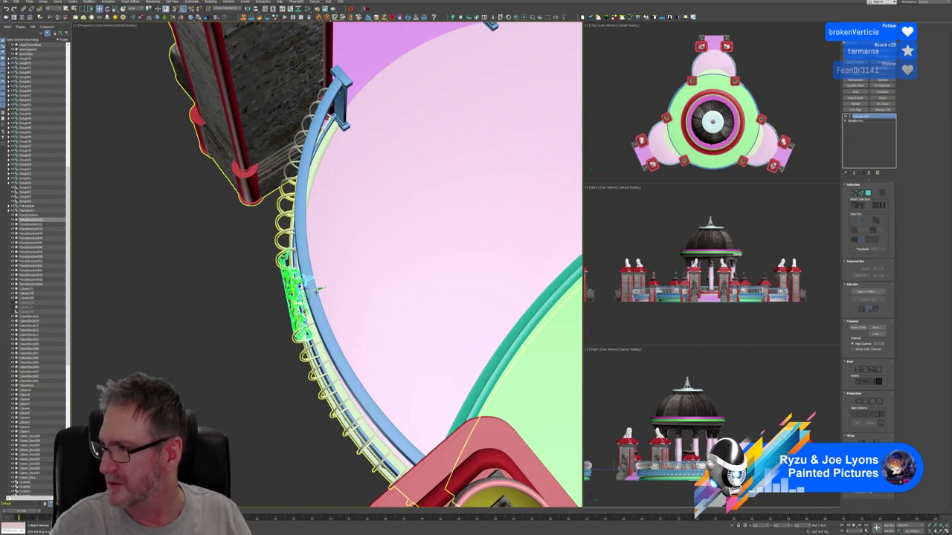
Step: Switch to the web browser, open the copied image link, view the photo of the sleeping dog, and close the browser
left_click(775, 339)
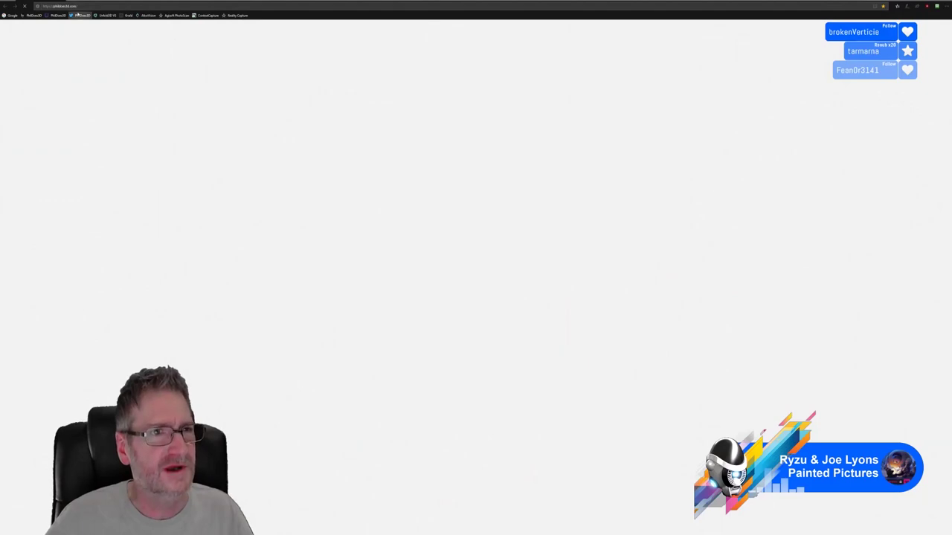
left_click(74, 6)
key("ctrl+v")
key("Return")
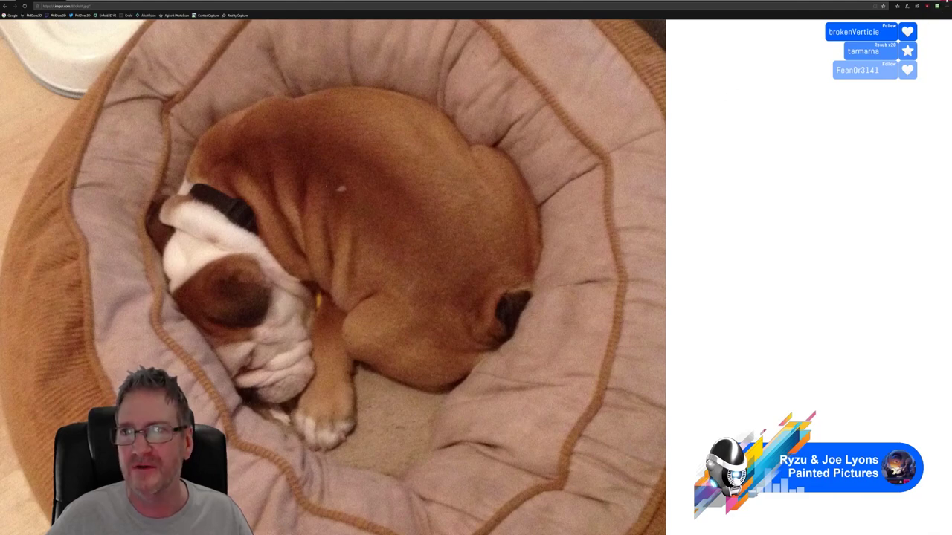
left_click(946, 5)
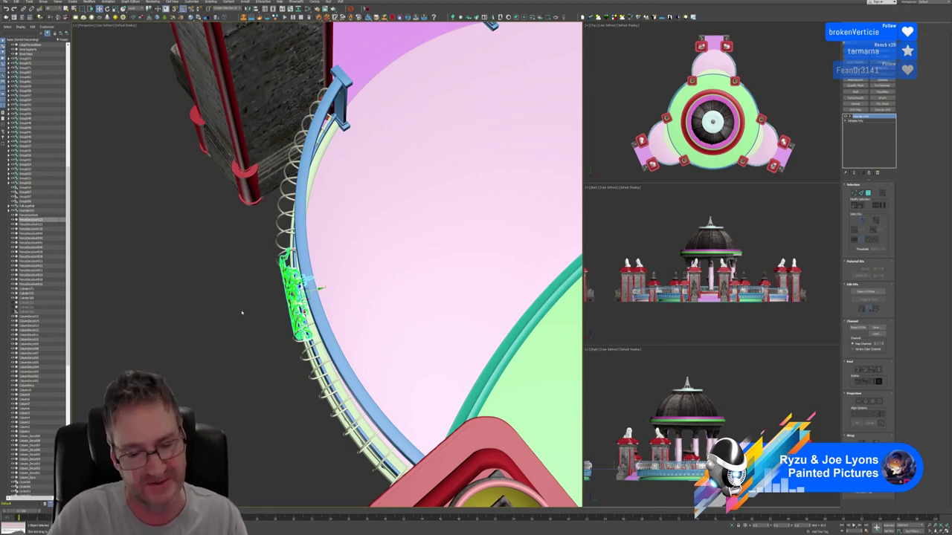
Step: Clone the scrollwork ornament as a copy across the entrance terrace to the opposite curved railing
scroll(282, 308, "down", 3)
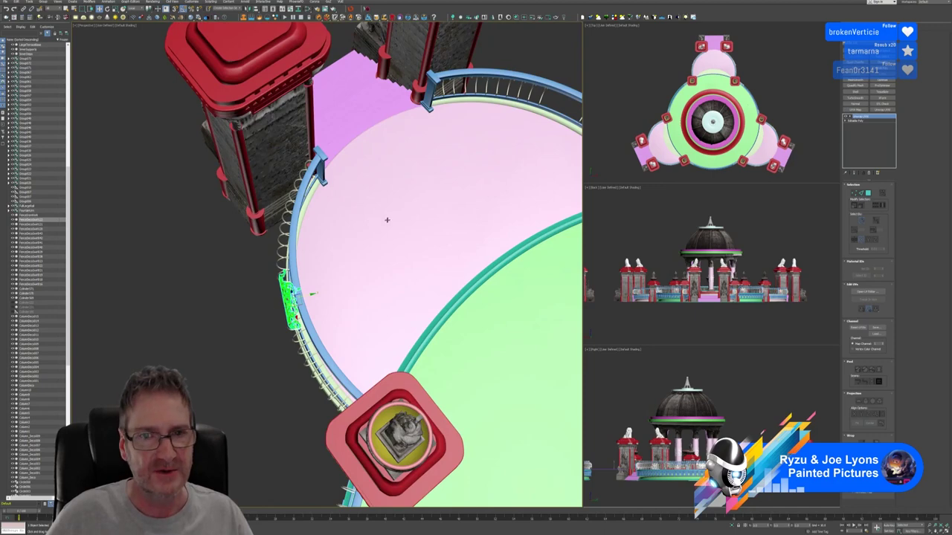
middle_click_drag(387, 217, 370, 229)
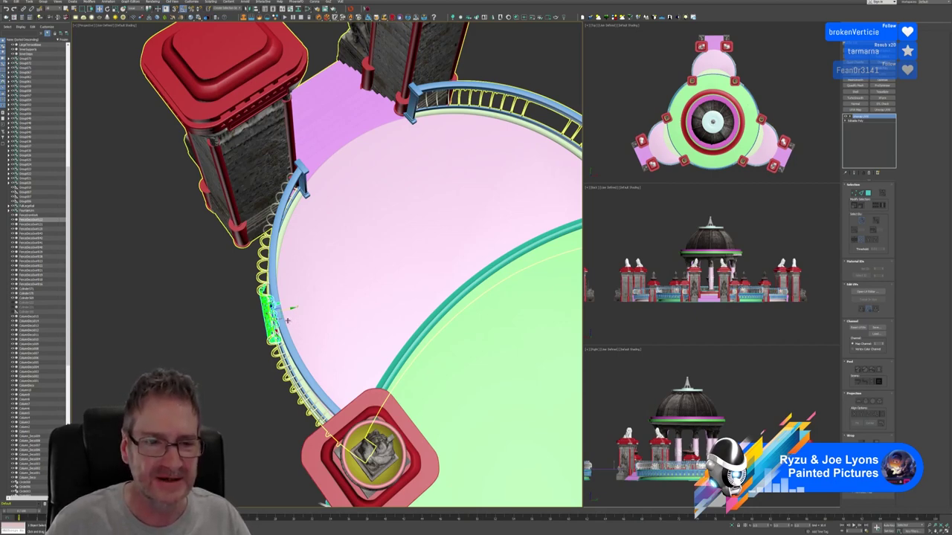
key("ctrl+d")
mouse_move(292, 307)
left_mouse_down("shift")
mouse_move(492, 168)
mouse_move(531, 125)
mouse_move(544, 135)
left_mouse_up("shift")
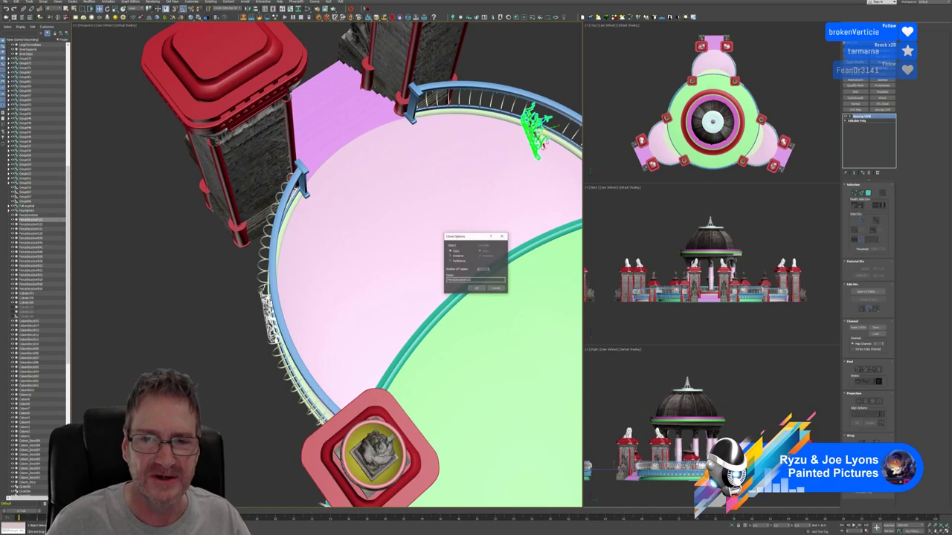
left_click(477, 288)
Step: Rotate the new ornament copy to face along the opposite railing, undoing the first small rotation
middle_click_drag(459, 178, 359, 268)
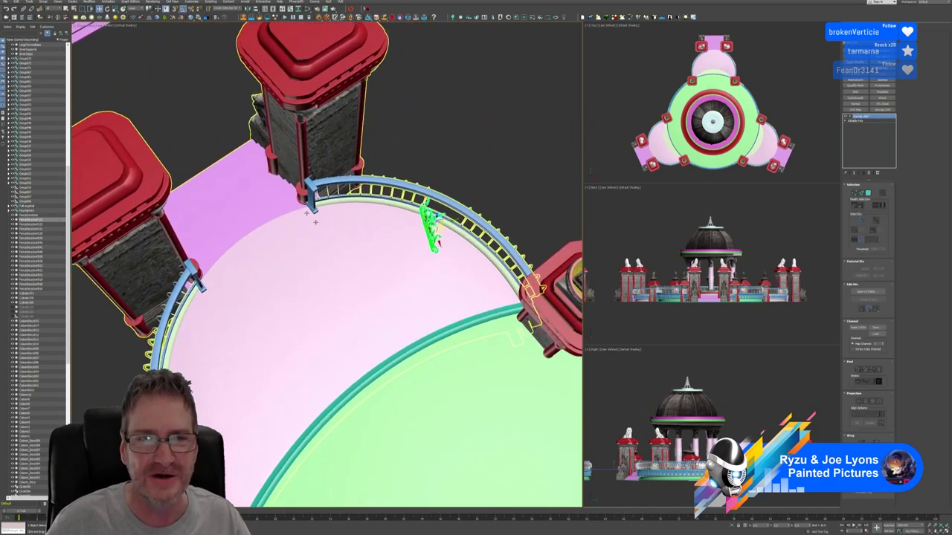
key("e")
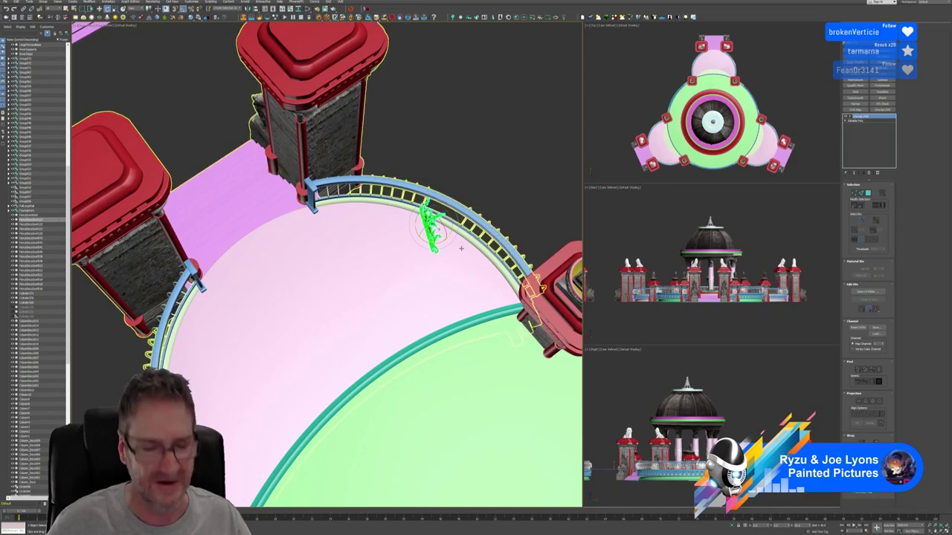
middle_click_drag(466, 257, 439, 244, "alt")
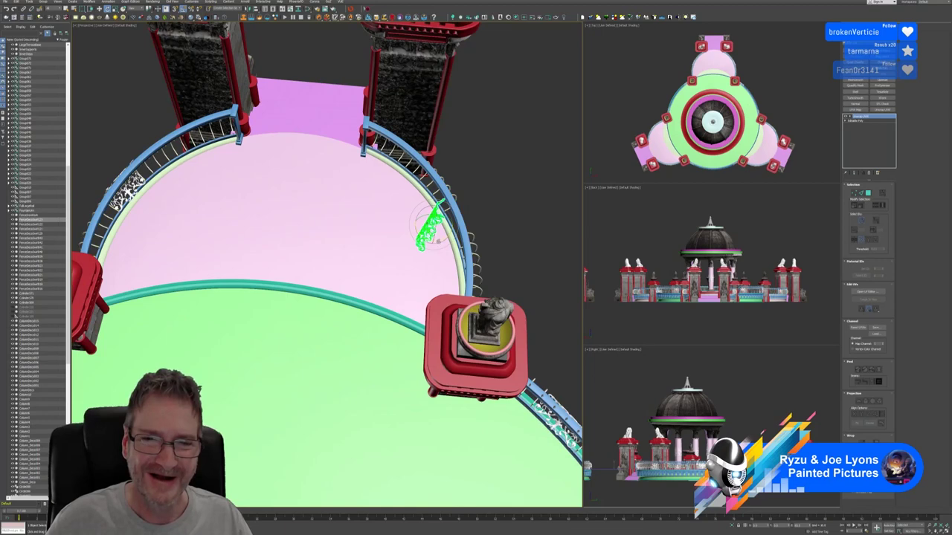
left_click_drag(439, 241, 435, 241)
key("ctrl+z")
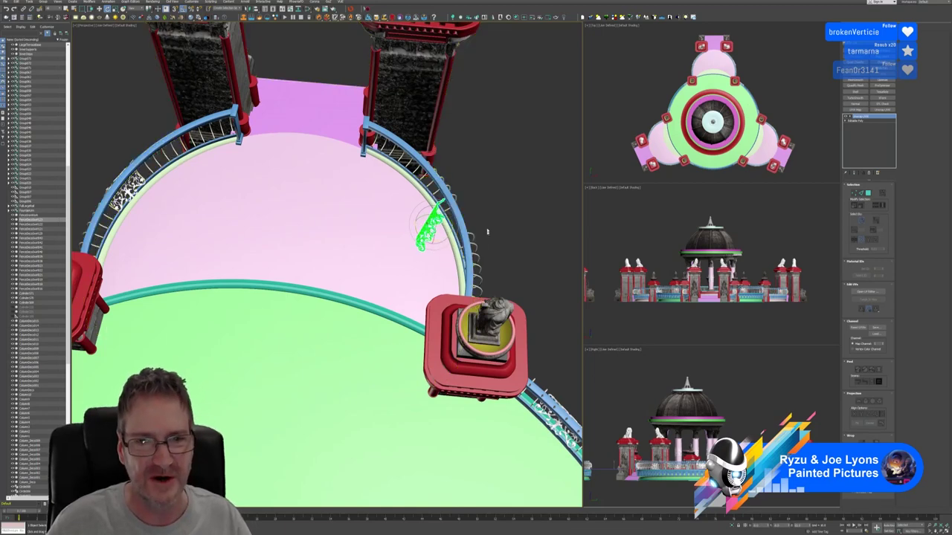
middle_click_drag(471, 206, 497, 194, "alt")
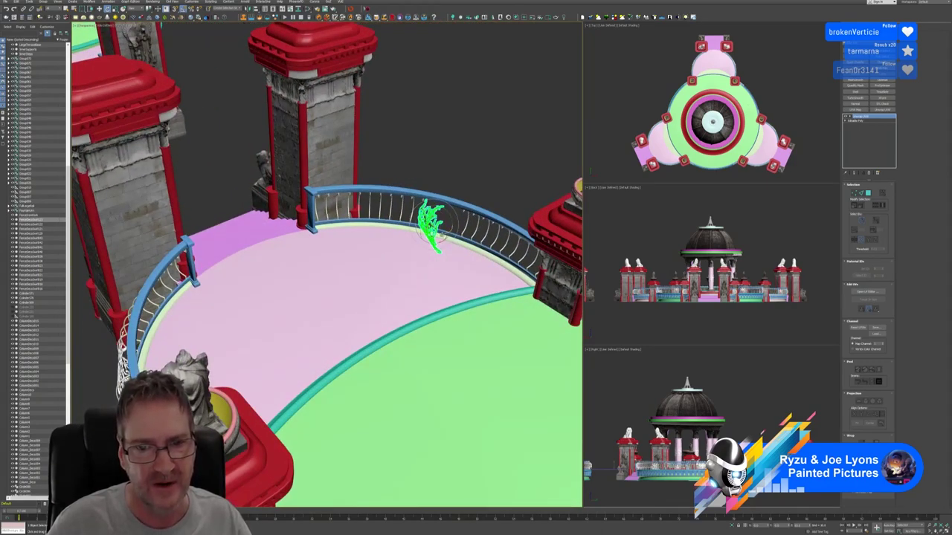
left_click_drag(447, 238, 410, 235)
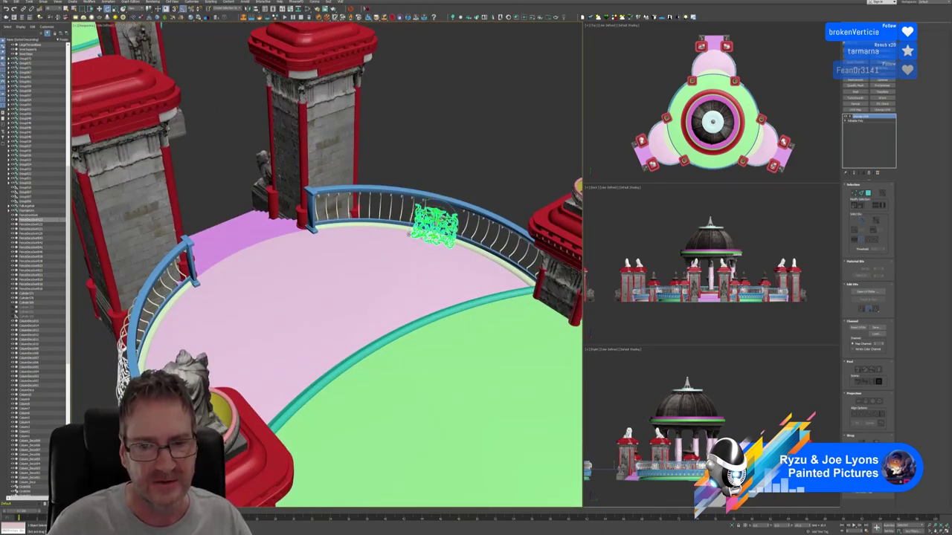
Step: Move the ornament copy outward into the gap in the opposite railing and fine-tune its rotation to the curve
middle_click_drag(410, 234, 404, 210, "alt")
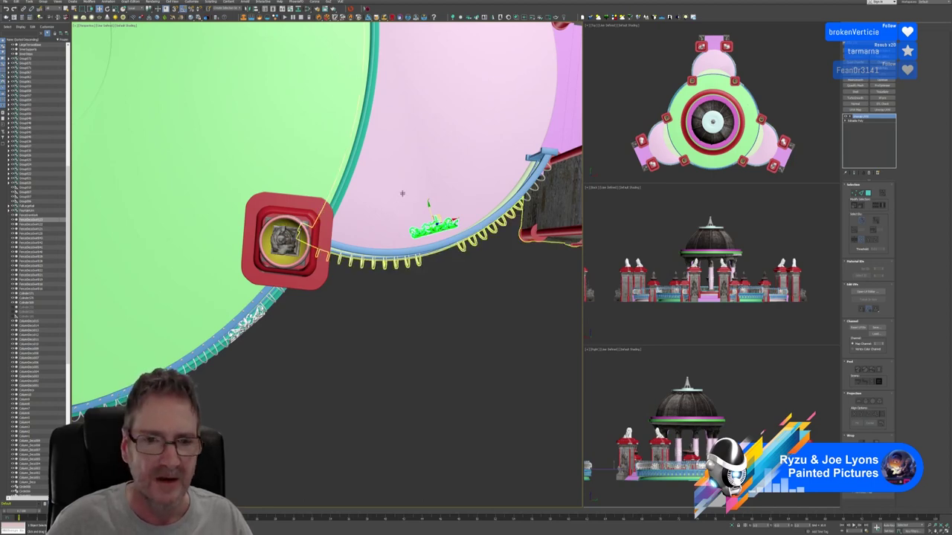
middle_click_drag(435, 199, 418, 198)
left_click(425, 212)
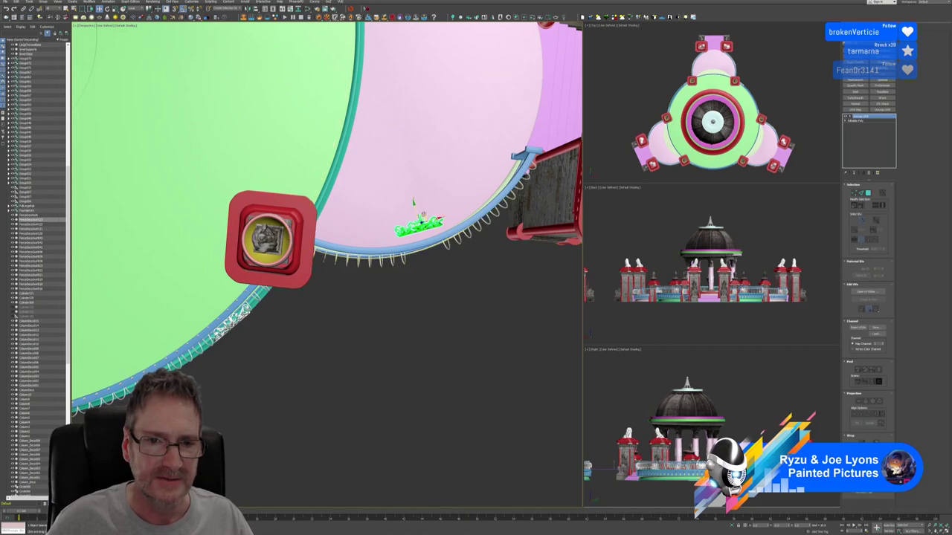
left_click_drag(426, 212, 431, 241)
middle_click_drag(448, 280, 424, 281, "alt")
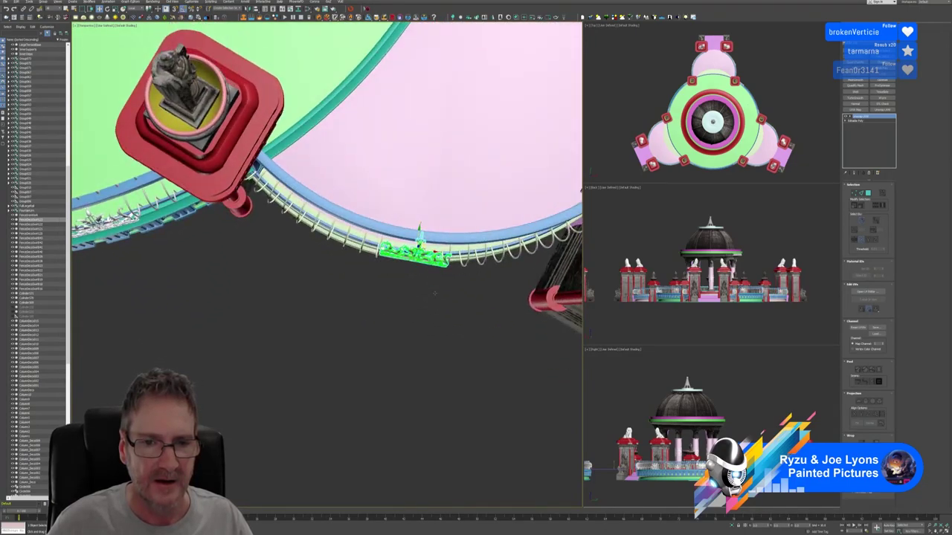
left_click(108, 10)
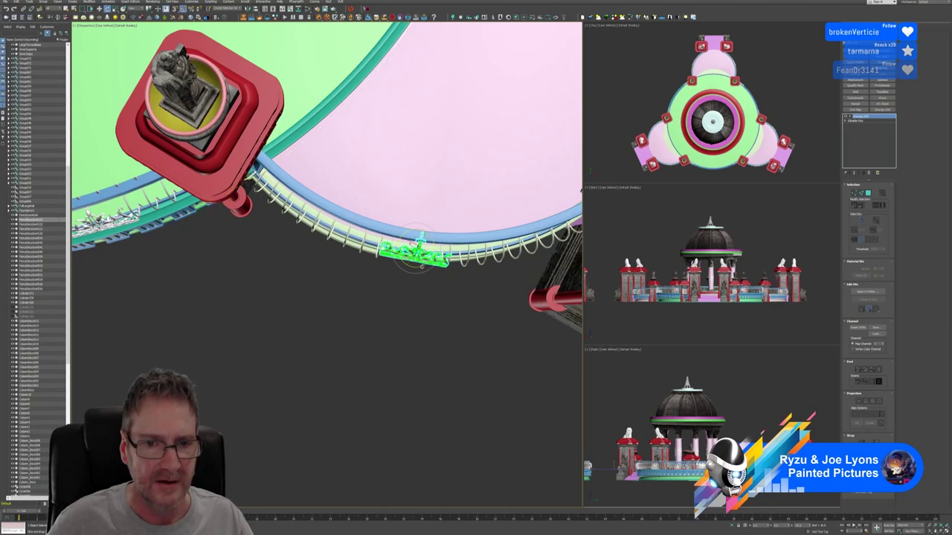
left_click_drag(422, 266, 422, 263)
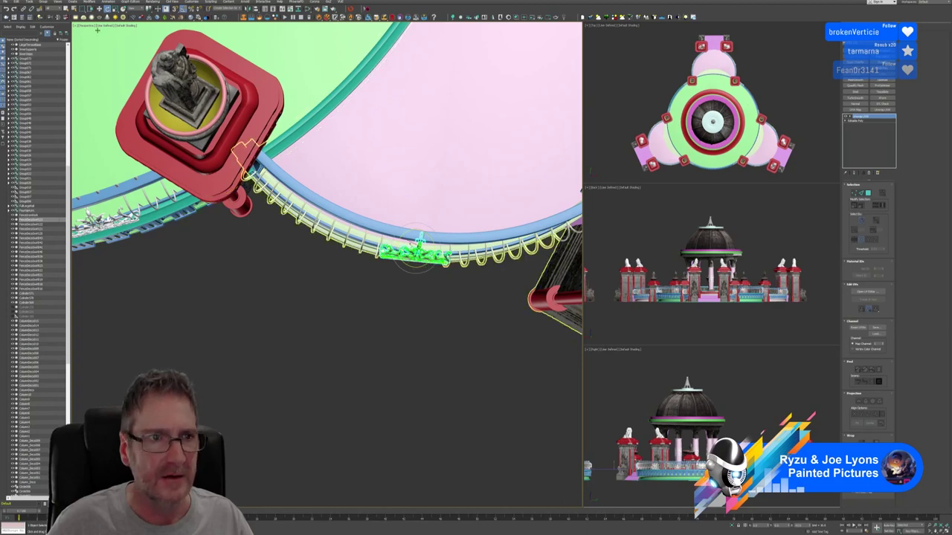
key("w")
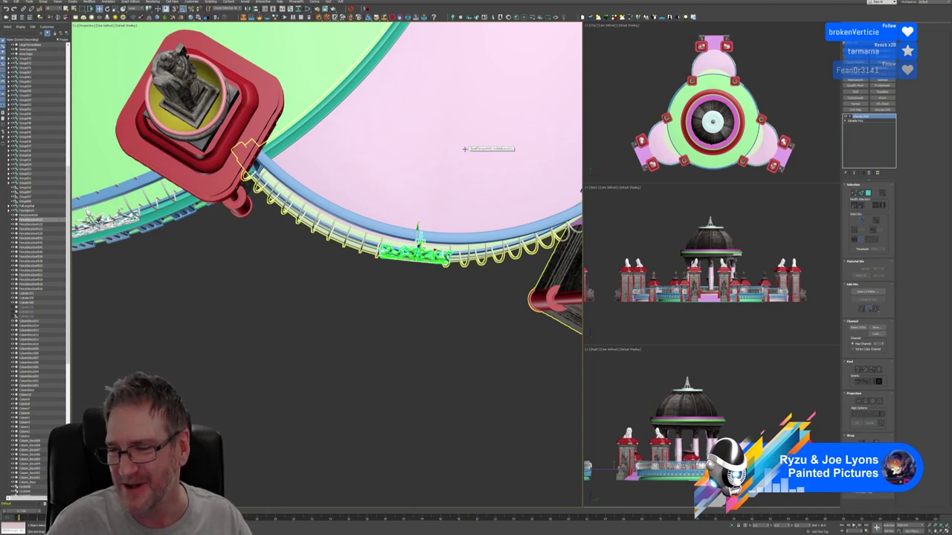
Step: Examine the fitted ornament close up, and the whole terrace with its neighbouring variants from low and high angles
middle_click_drag(450, 298, 417, 294, "alt")
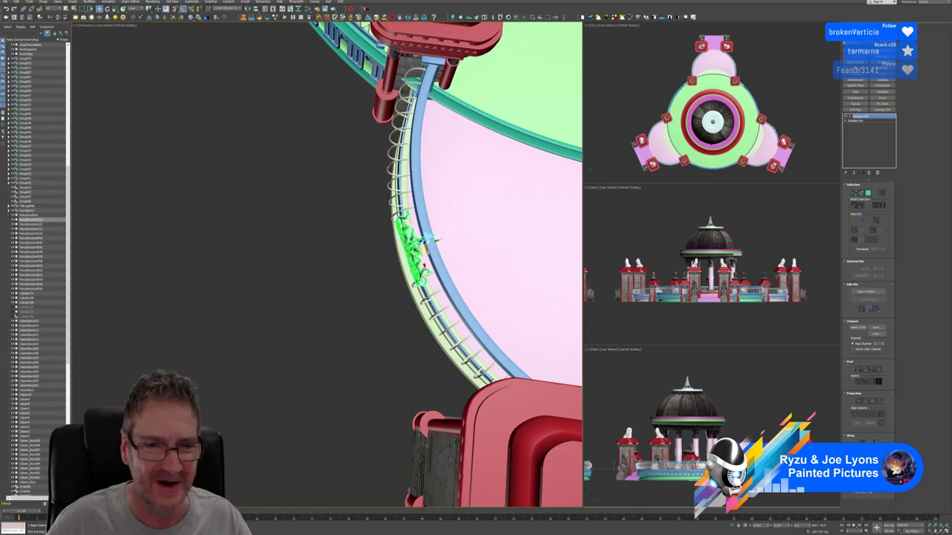
key("z")
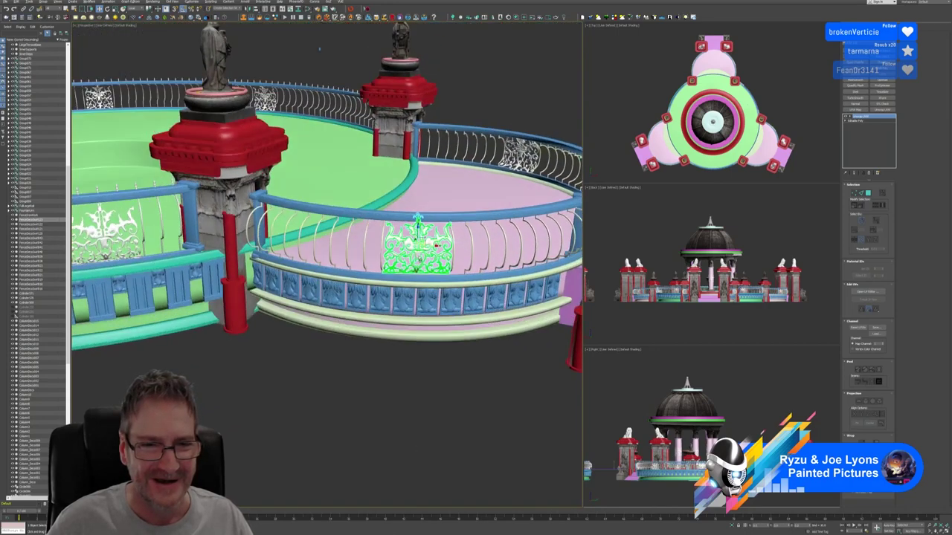
mouse_move(423, 260)
middle_mouse_down("alt")
mouse_move(425, 285)
mouse_move(418, 255)
middle_mouse_up("alt")
scroll(356, 369, "down", 5)
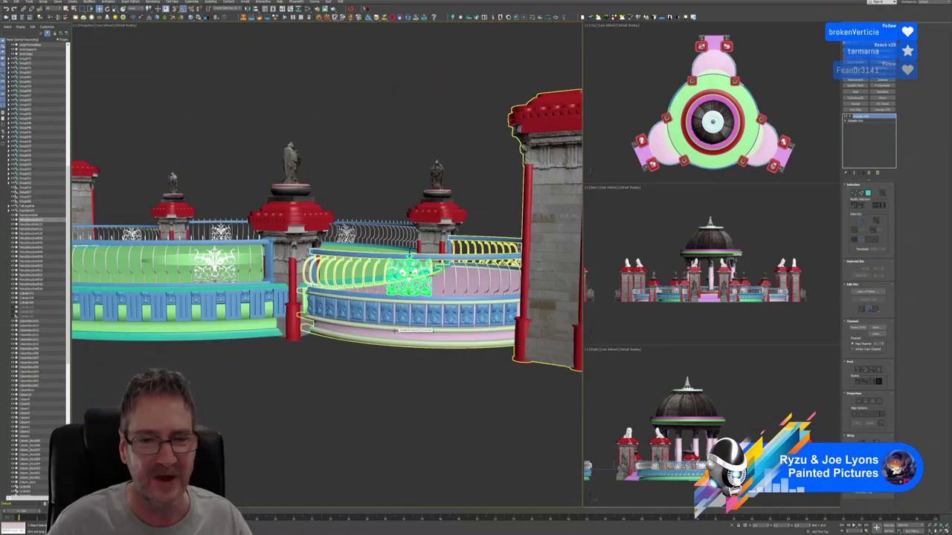
middle_click_drag(356, 370, 398, 357)
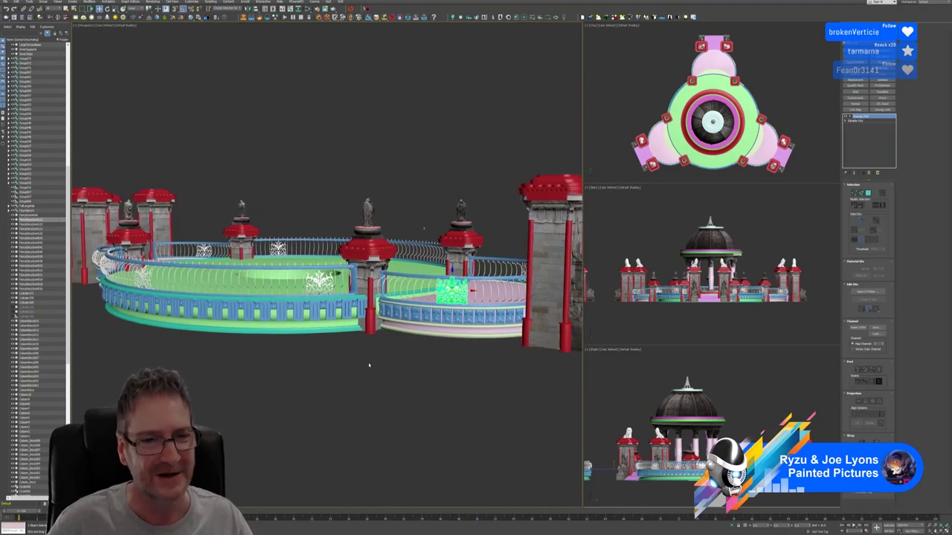
scroll(369, 365, "down", 2)
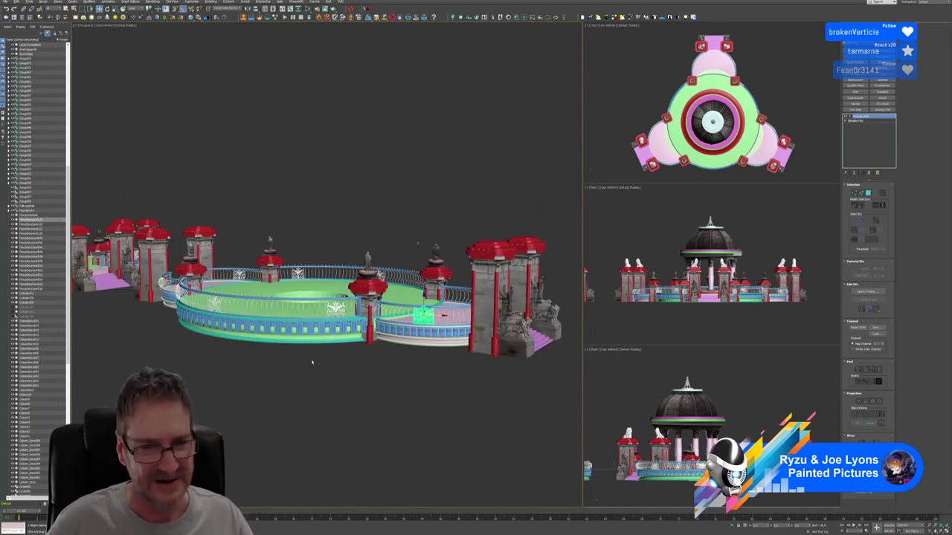
middle_click_drag(312, 362, 548, 331, "alt")
middle_click_drag(186, 356, 352, 362)
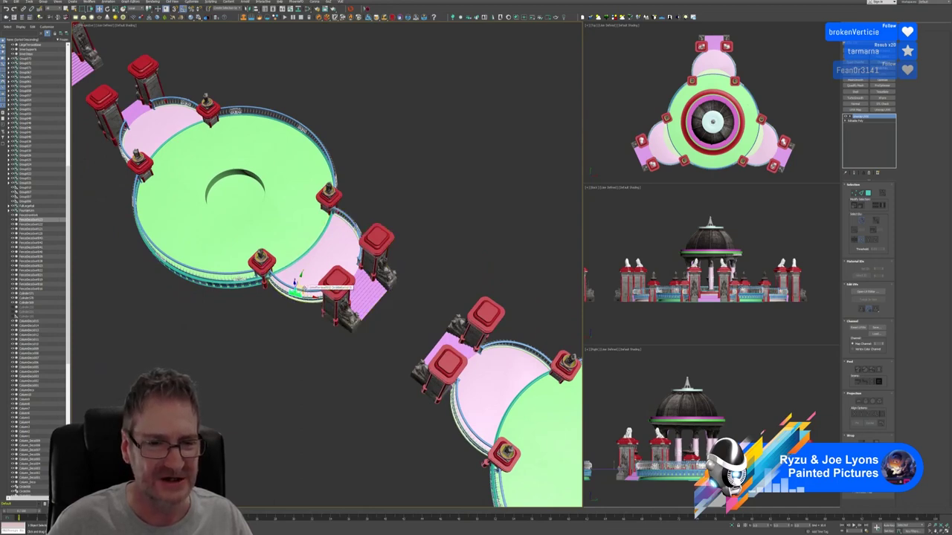
Step: Clone the scrollwork ornament to the entrance railing of the neighbouring terrace variant as a copy
mouse_move(303, 289)
left_mouse_down("shift")
mouse_move(451, 422)
mouse_move(464, 419)
left_mouse_up("shift")
left_click(476, 288)
middle_click_drag(434, 295, 356, 212)
middle_click_drag(353, 363, 377, 363, "alt")
scroll(377, 342, "up", 6)
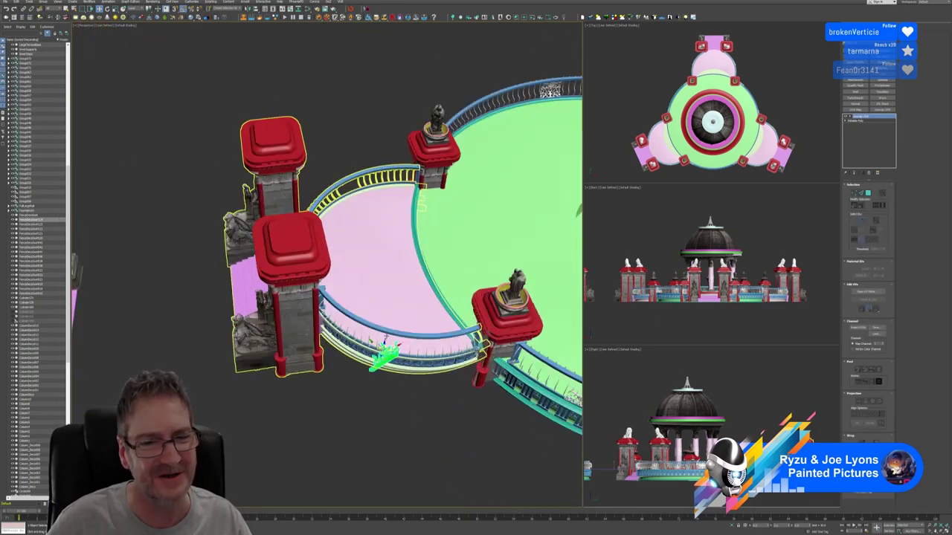
left_click(260, 116)
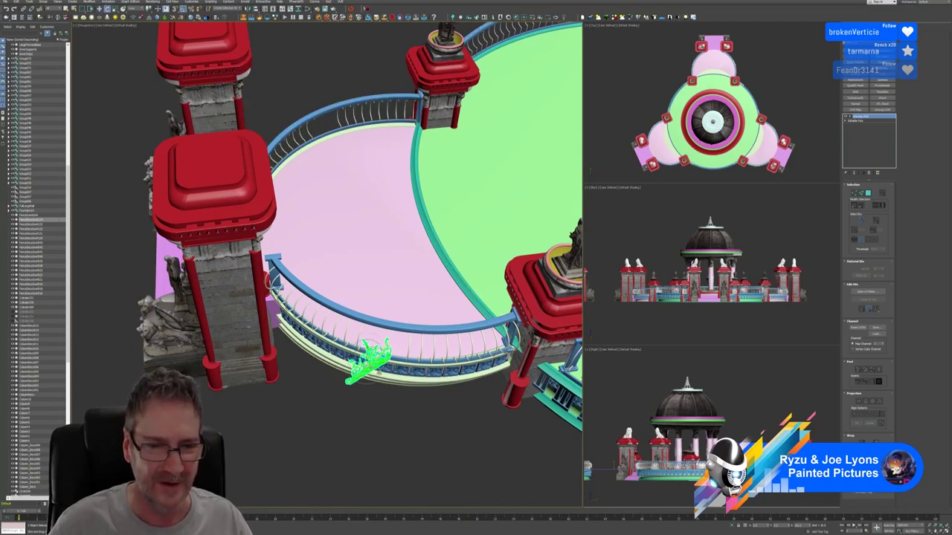
Step: Rotate the ornament copy to face along the neighbouring terrace's entrance railing and move it into the railing gap
left_click_drag(377, 372, 367, 365)
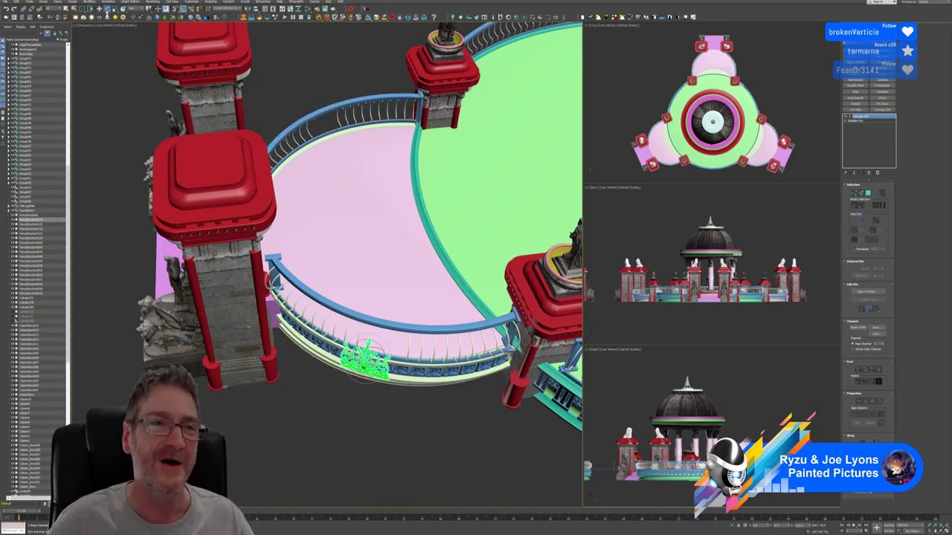
key("w")
middle_click_drag(413, 204, 396, 285, "alt")
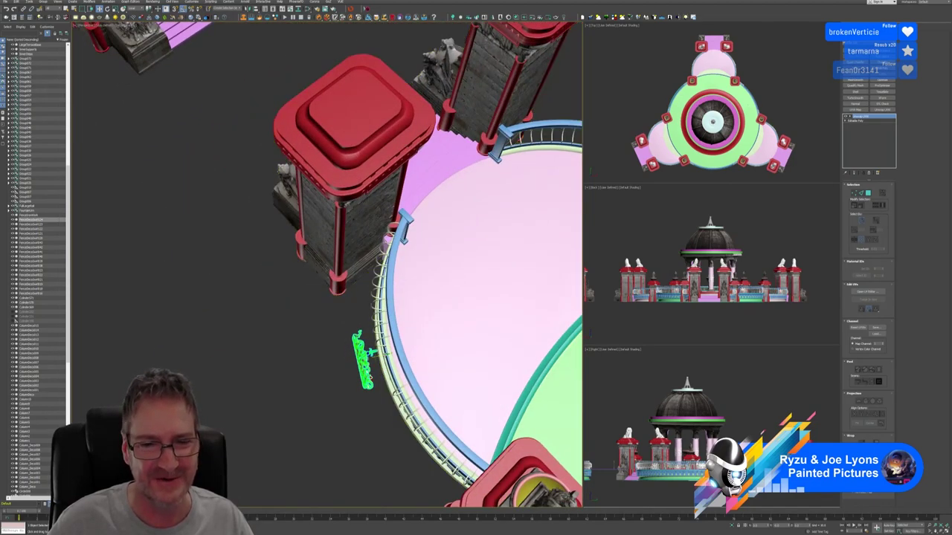
left_click_drag(386, 357, 408, 354)
middle_click_drag(361, 311, 407, 324, "alt")
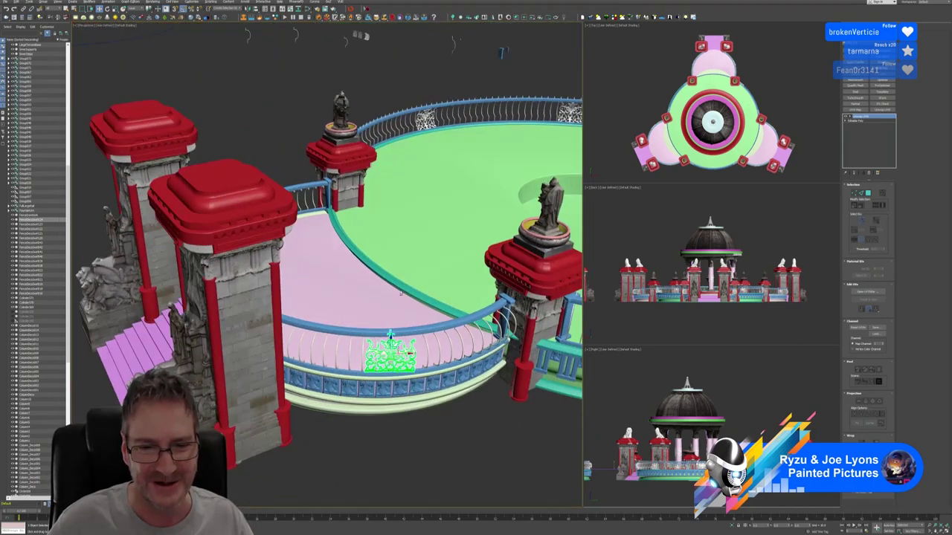
scroll(407, 351, "up", 2)
left_click_drag(406, 348, 422, 346)
middle_click_drag(420, 347, 402, 316, "alt")
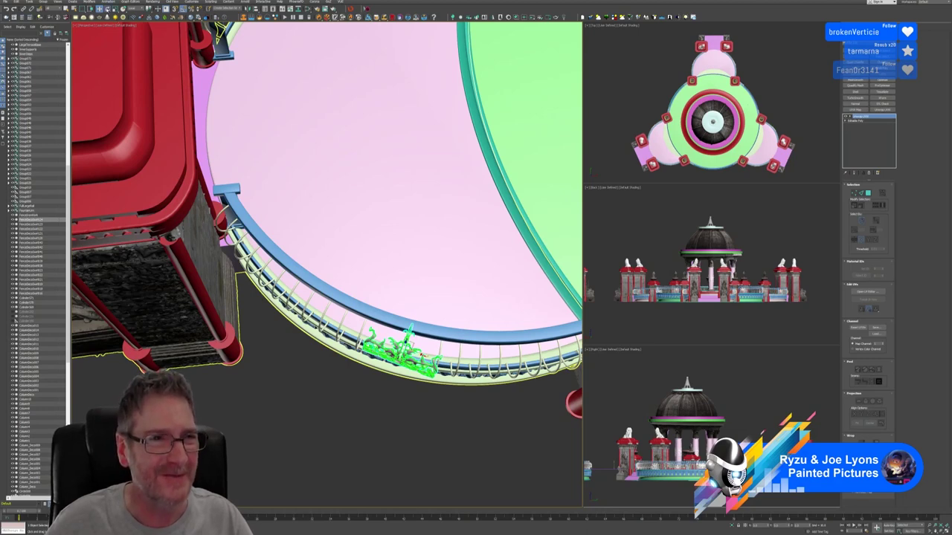
Step: Fine-tune the ornament's rotation and position so it follows the curve of the entrance railing
left_click(108, 9)
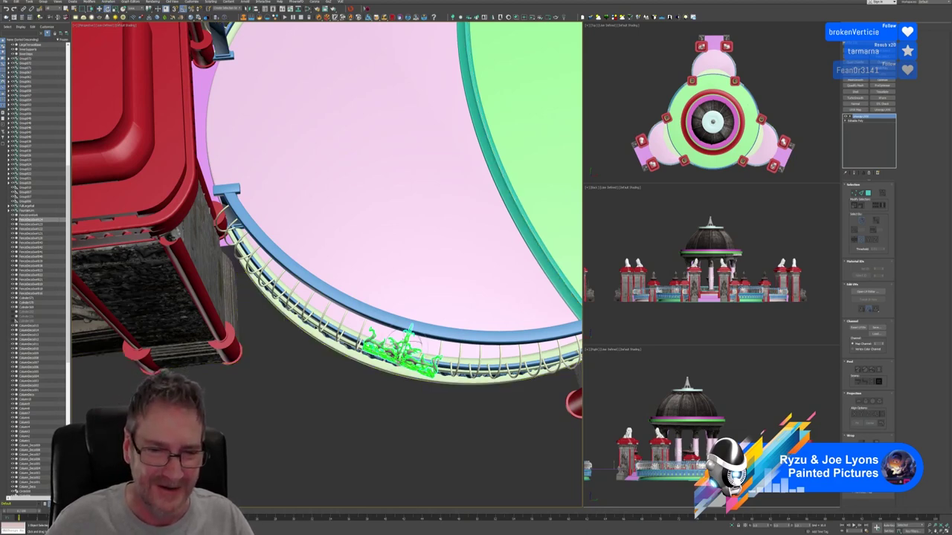
left_click_drag(410, 328, 406, 326)
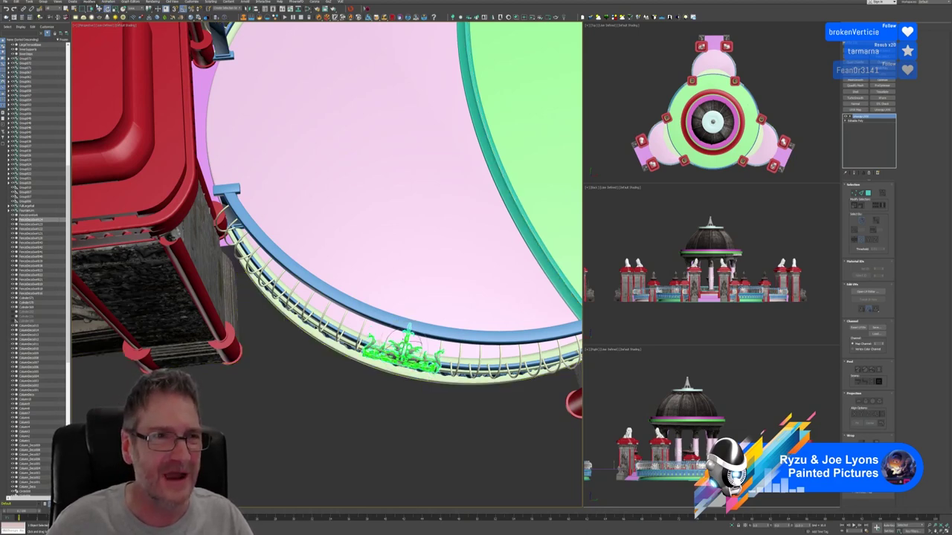
left_click(100, 9)
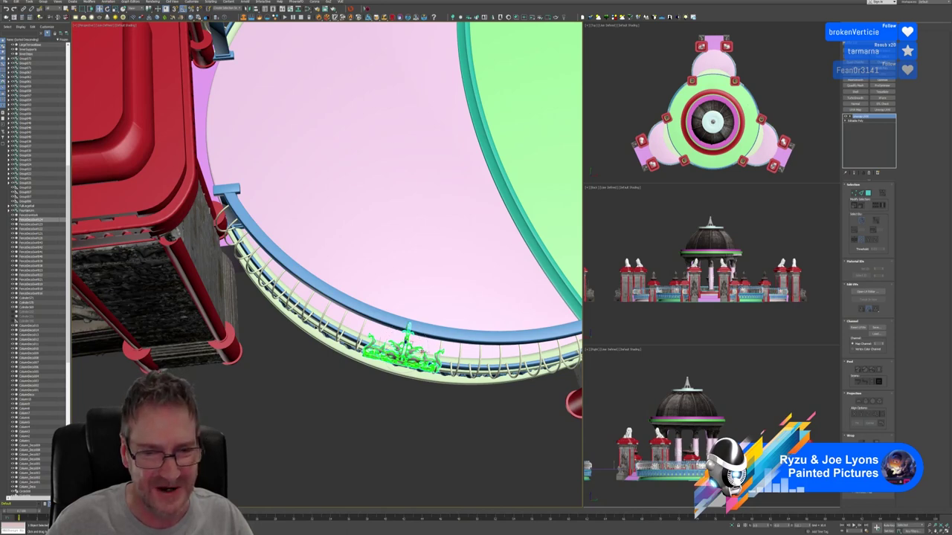
left_click_drag(422, 352, 419, 352)
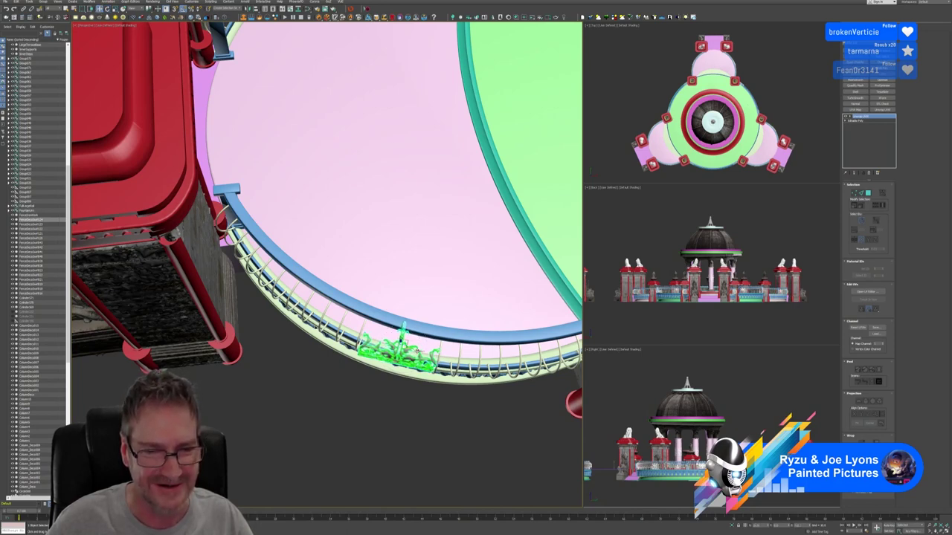
mouse_move(421, 383)
middle_mouse_down("alt")
mouse_move(423, 360)
mouse_move(426, 385)
middle_mouse_up("alt")
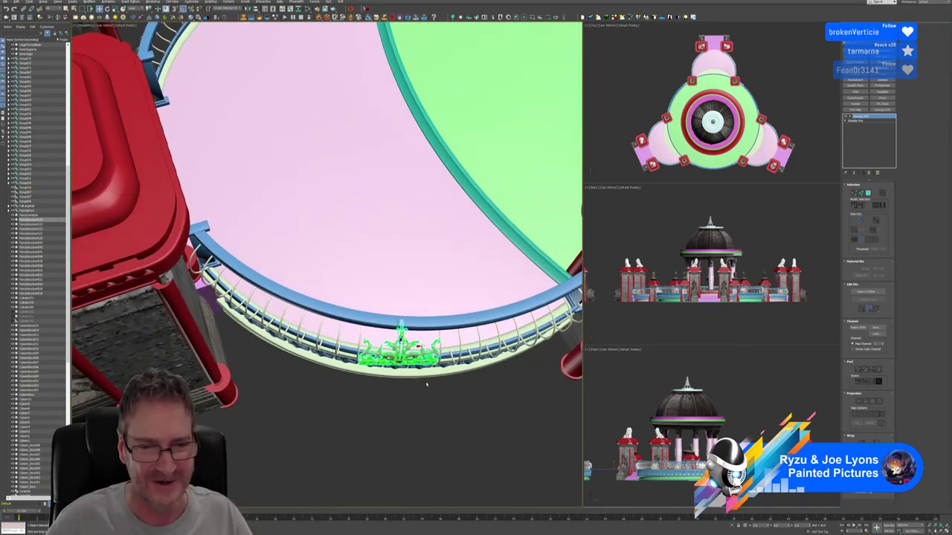
left_click(108, 10)
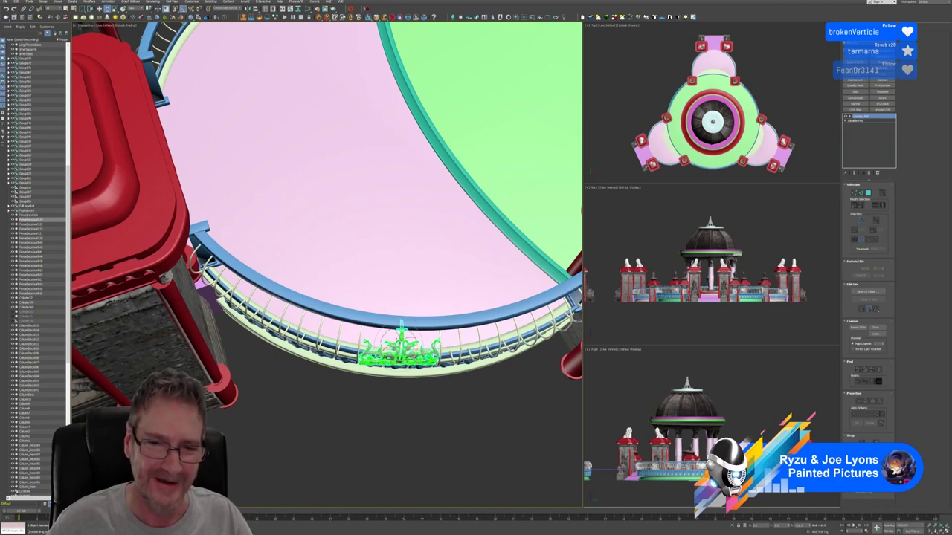
left_click_drag(400, 355, 406, 356)
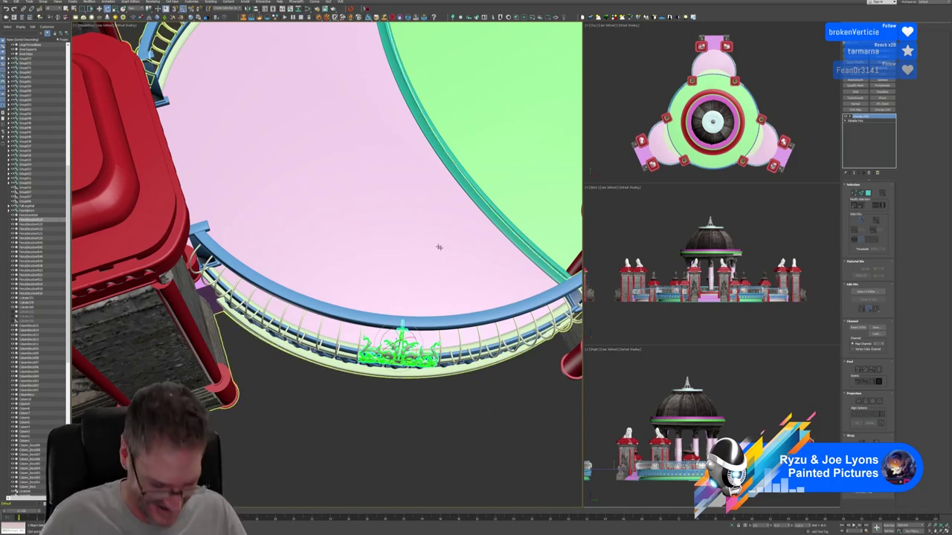
middle_click_drag(420, 246, 400, 280, "alt")
scroll(413, 249, "down", 5)
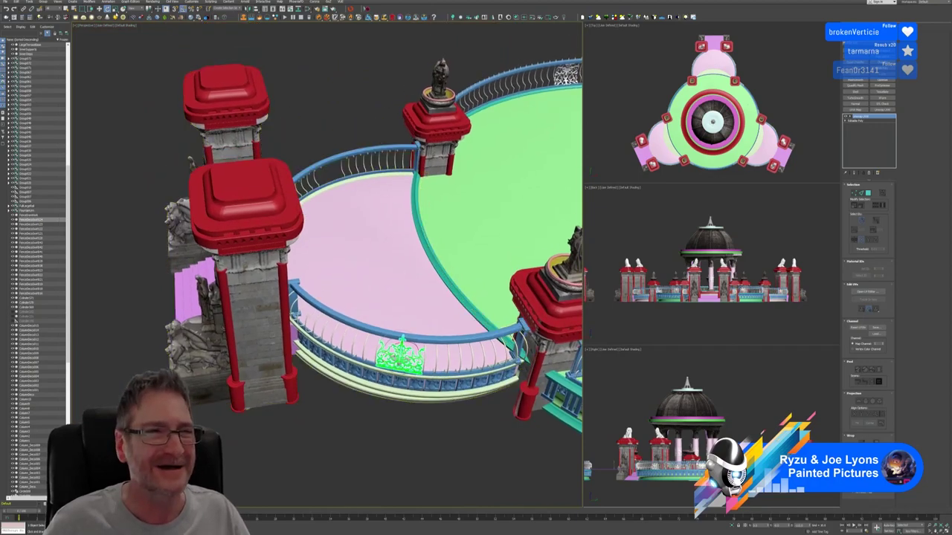
Step: Clone the fitted ornament as a copy towards the opposite entrance railing of the same terrace
left_click(100, 8)
middle_click_drag(396, 137, 445, 230, "alt")
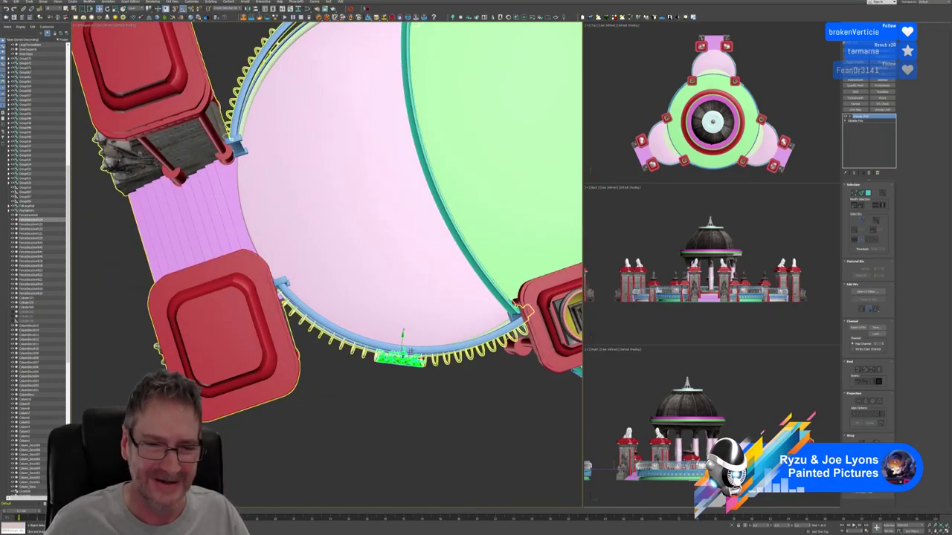
mouse_move(409, 349)
left_mouse_down("shift")
mouse_move(396, 264)
mouse_move(324, 56)
left_mouse_up("shift")
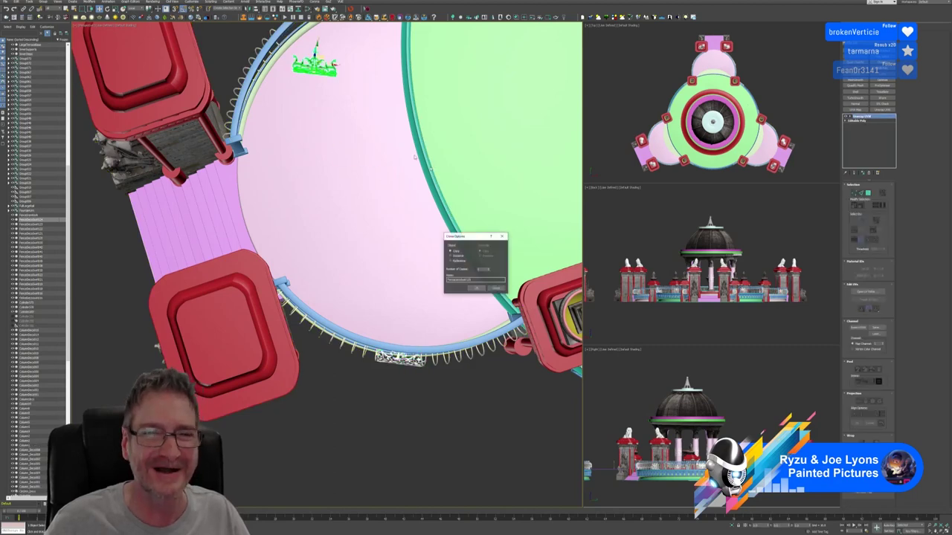
left_click(477, 289)
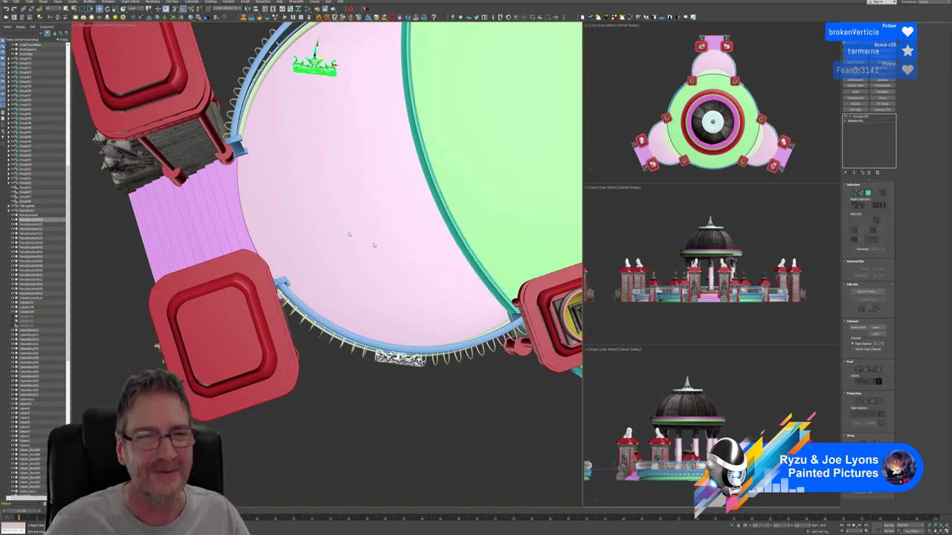
Step: Rotate the new ornament copy to face along the opposite entrance railing
mouse_move(275, 185)
middle_mouse_down("alt")
mouse_move(328, 132)
mouse_move(334, 184)
middle_mouse_up("alt")
scroll(327, 184, "up", 3)
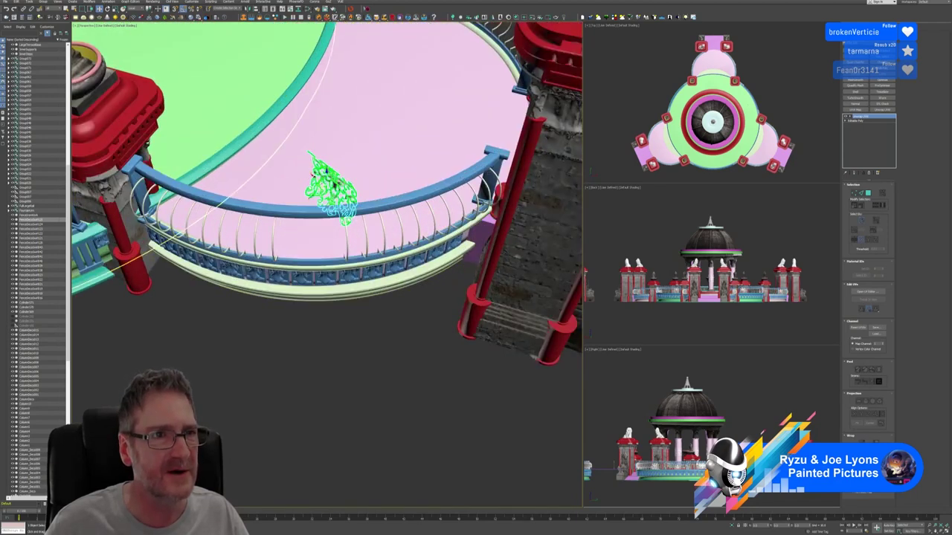
key("e")
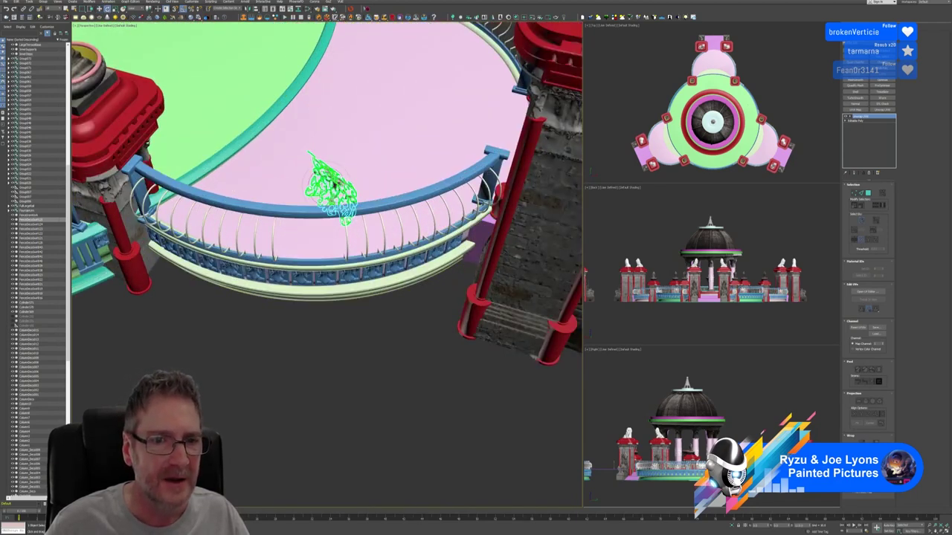
left_click_drag(335, 182, 318, 190)
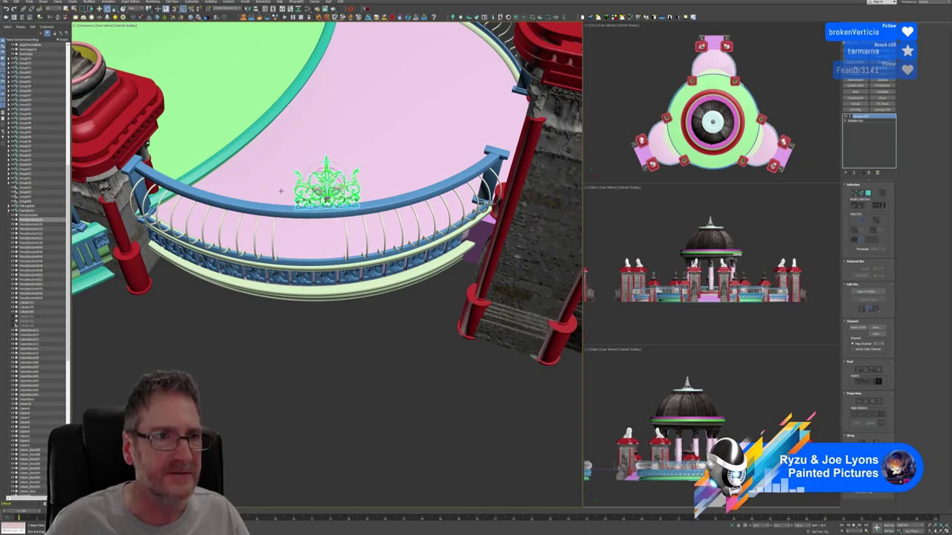
Step: Move the rotated ornament copy outward into the gap in the opposite railing, aligned with the balusters
left_click(99, 8)
middle_click_drag(327, 134, 286, 151, "alt")
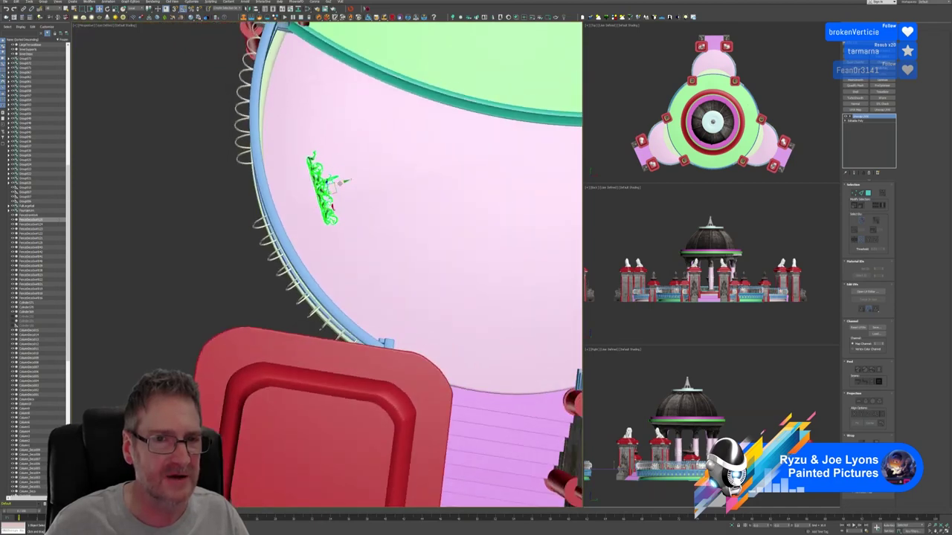
left_click_drag(340, 181, 283, 201)
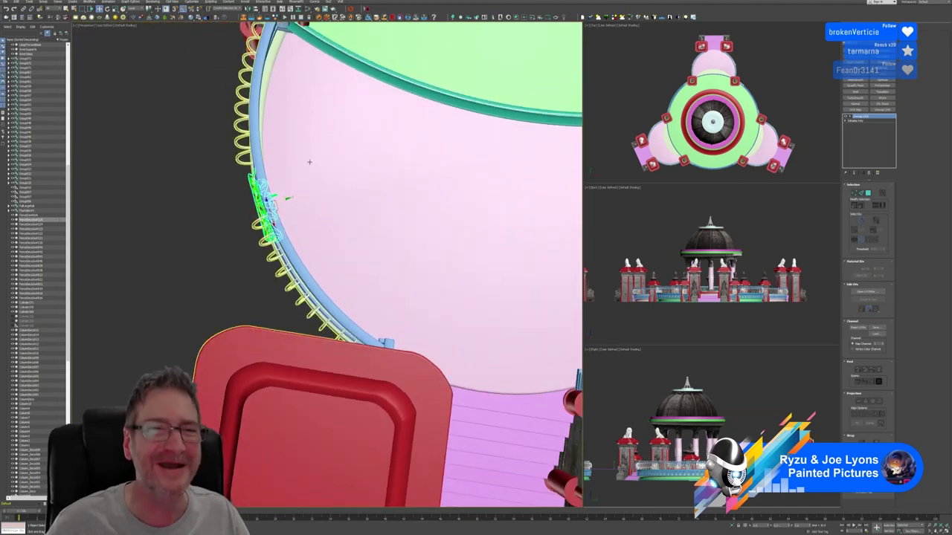
middle_click_drag(293, 217, 319, 220, "alt")
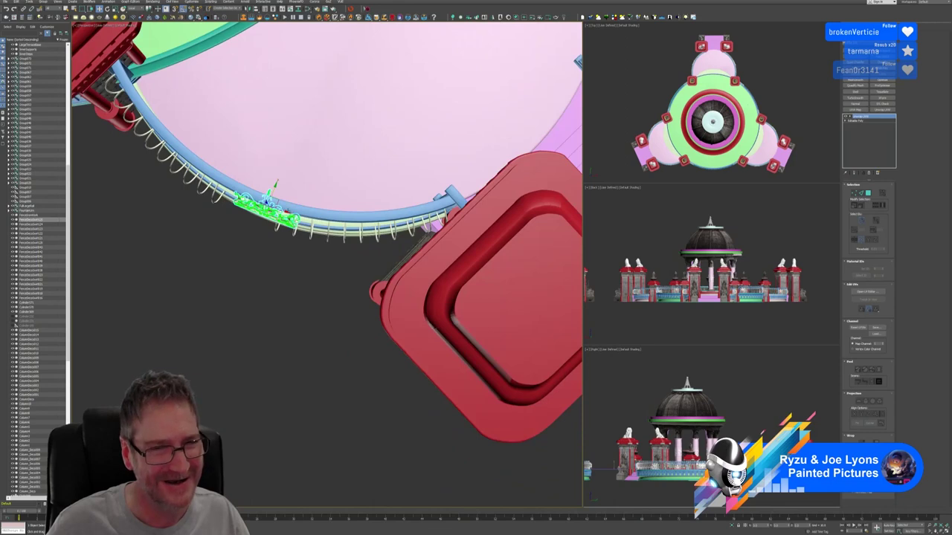
left_click_drag(285, 211, 270, 204)
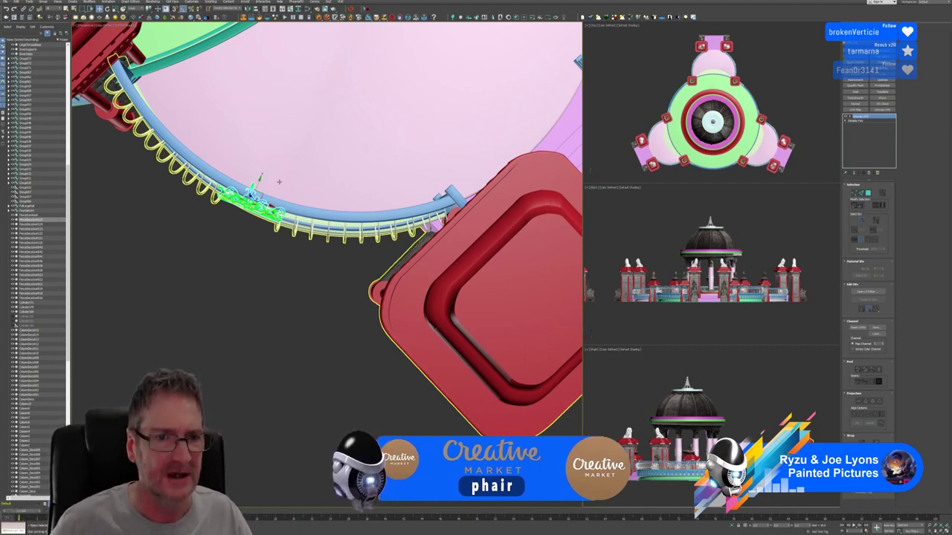
left_click(262, 183)
left_click_drag(260, 181, 253, 185)
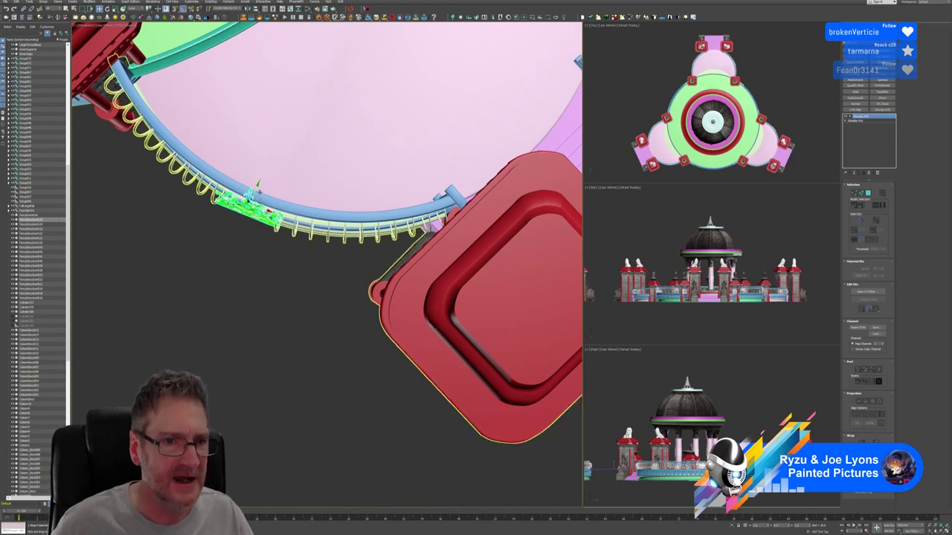
Step: Nudge the ornament sideways to centre it between the balusters and inspect its fit from above
middle_click_drag(294, 186, 310, 161, "alt")
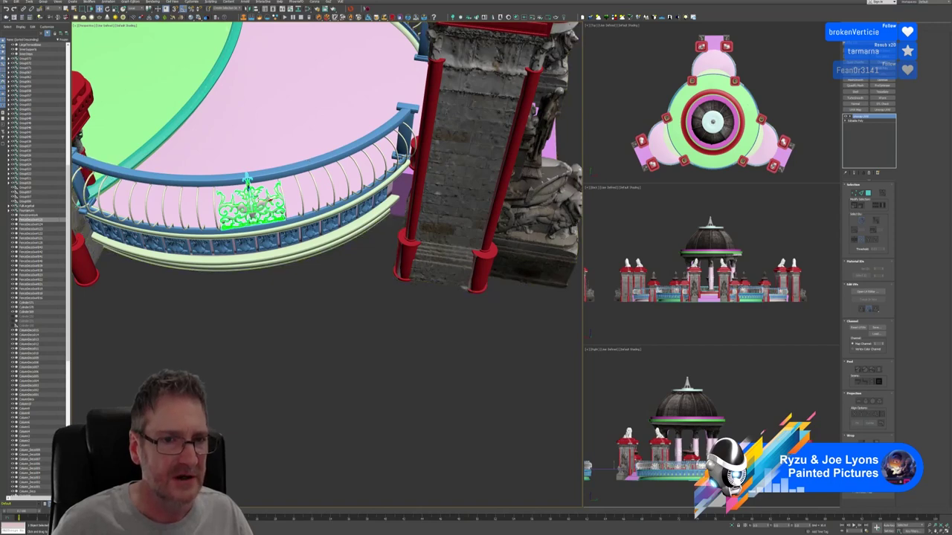
left_click_drag(269, 200, 266, 200)
middle_click_drag(301, 299, 293, 321, "alt")
middle_click_drag(268, 275, 321, 295)
left_click(297, 226)
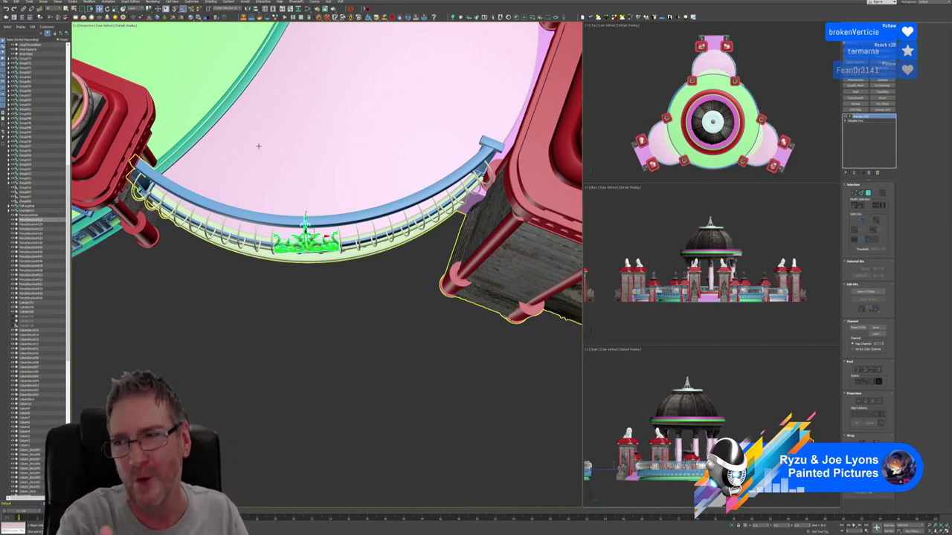
left_click(365, 131)
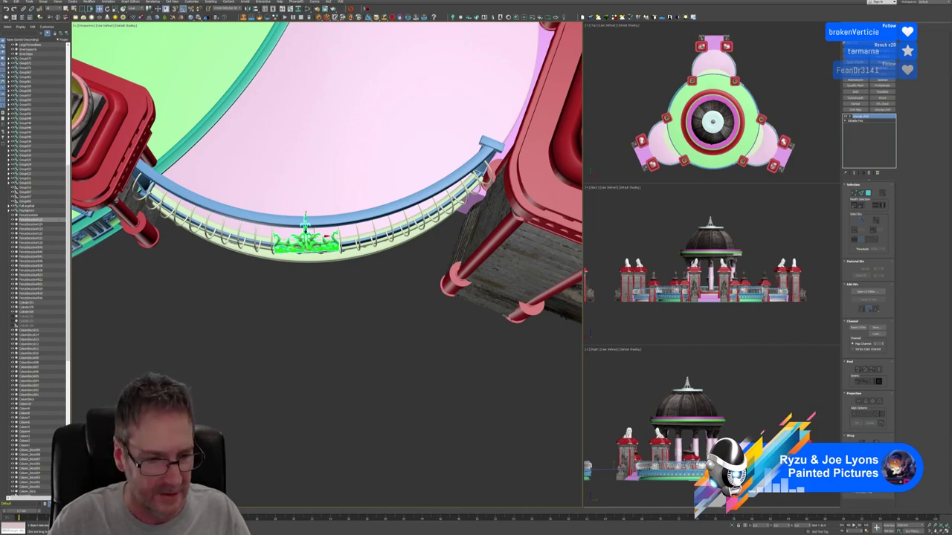
Step: Switch to the web browser, open the copied image link to view the stone golem render, and return to 3ds Max
key("alt+Tab")
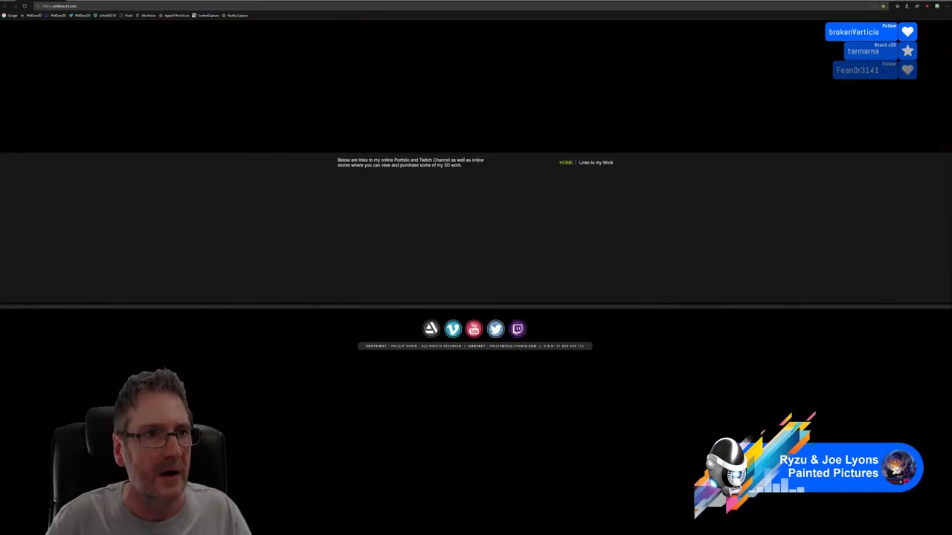
left_click(84, 7)
key("ctrl+v")
key("Return")
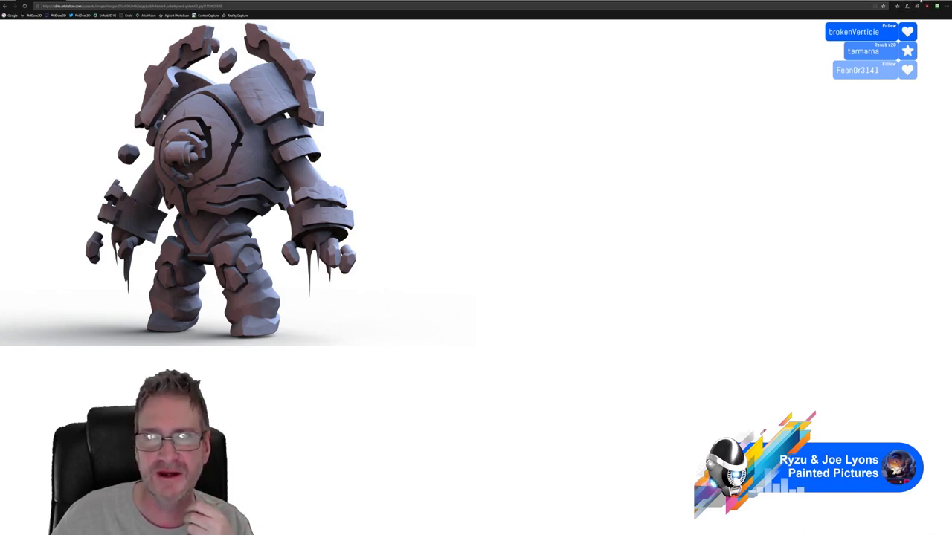
left_click(920, 1)
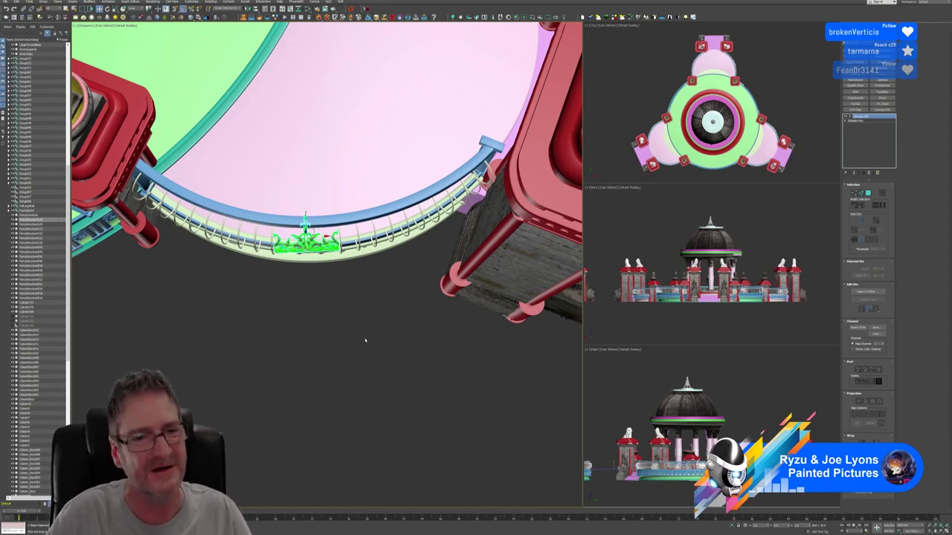
Step: Rotate the ornament very slightly to match the curve of the railing
mouse_move(365, 341)
middle_mouse_down("alt")
mouse_move(356, 335)
mouse_move(368, 328)
mouse_move(365, 346)
middle_mouse_up("alt")
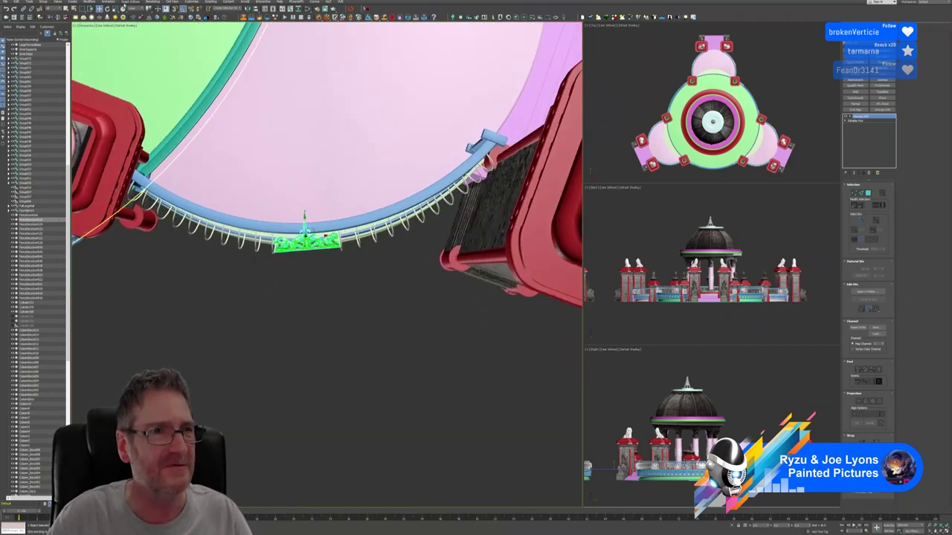
key("e")
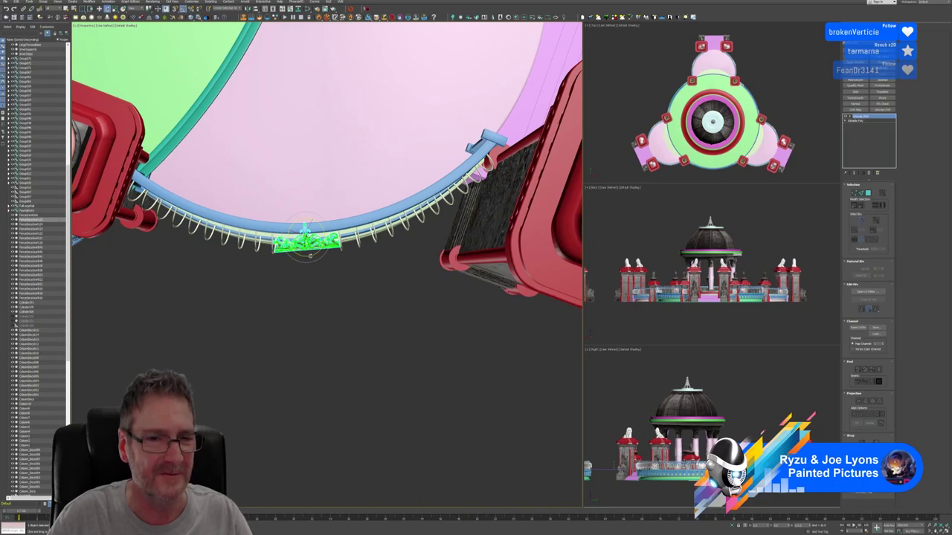
left_click_drag(310, 256, 308, 257)
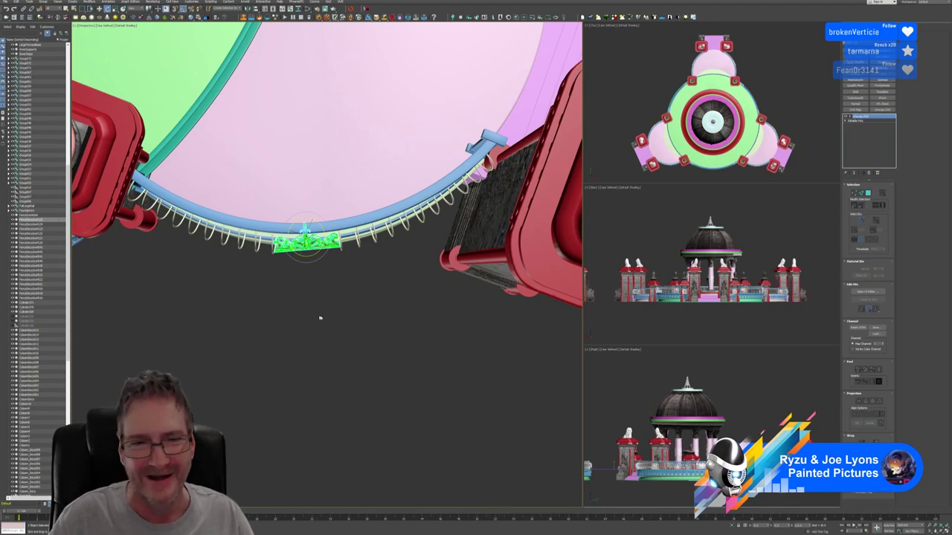
Step: Examine the fitted ornament's terrace and its neighbouring variants in overview, and clear the selection
middle_click_drag(333, 317, 325, 339)
scroll(326, 341, "down", 4)
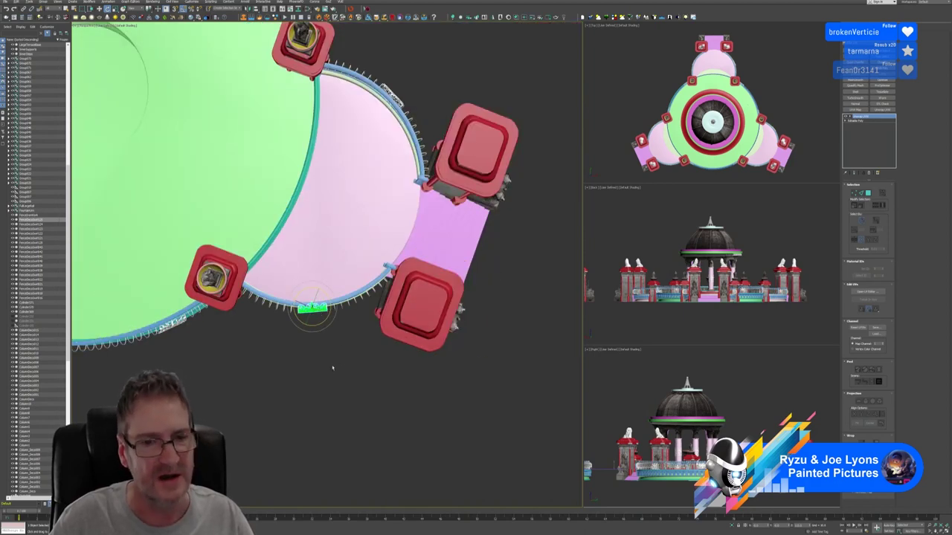
middle_click_drag(331, 365, 292, 367, "alt")
scroll(307, 383, "down", 3)
mouse_move(386, 382)
middle_mouse_down()
mouse_move(293, 350)
mouse_move(433, 378)
mouse_move(400, 381)
middle_mouse_up()
scroll(296, 358, "down", 3)
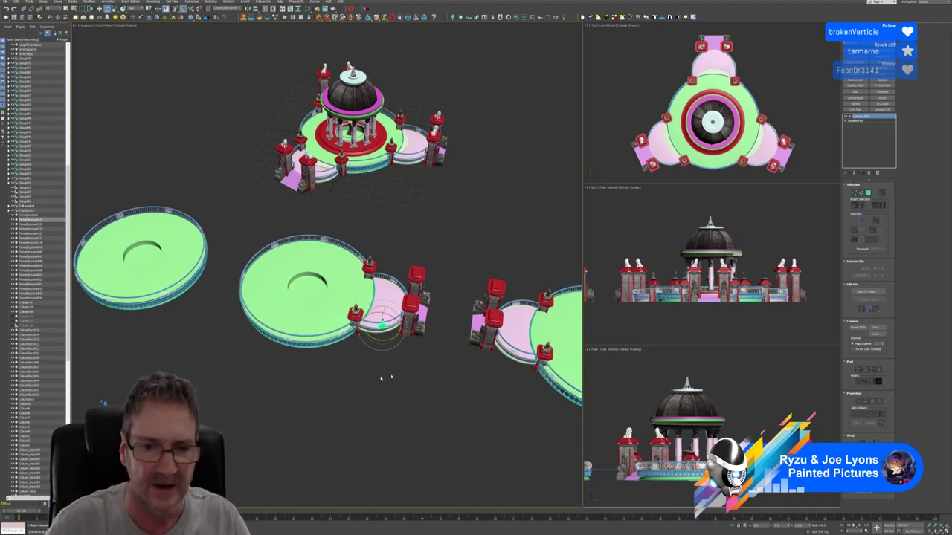
middle_click_drag(431, 368, 378, 350)
left_click(377, 353)
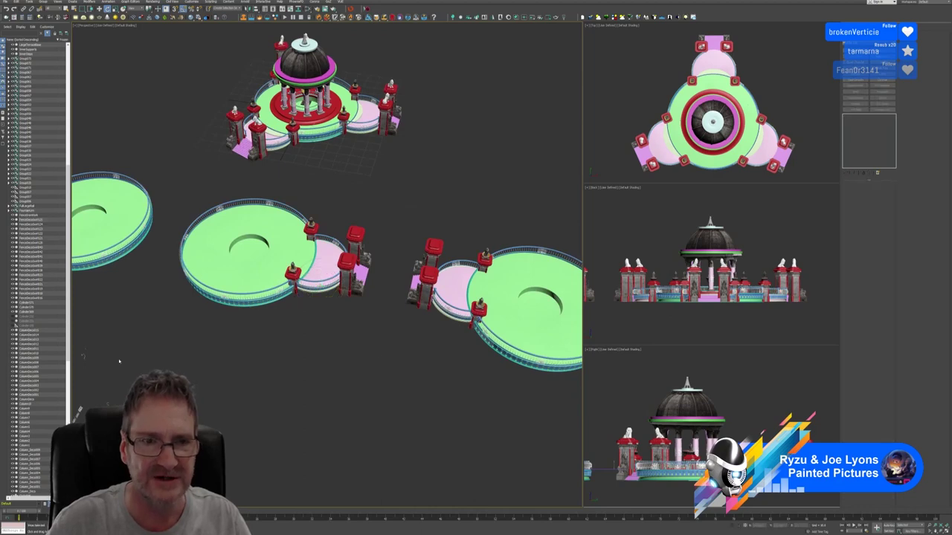
Step: Examine the row of terrace variants in overview, and inspect the four-entrance terrace's railings and scrollwork ornaments up close
scroll(391, 362, "down", 3)
middle_click_drag(391, 362, 365, 350)
middle_click_drag(424, 363, 344, 344)
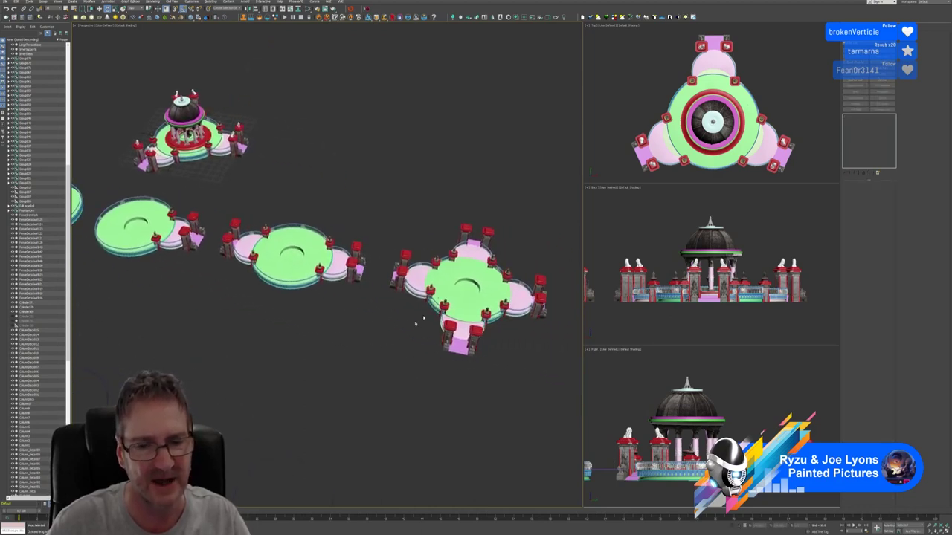
left_click(441, 286)
middle_click_drag(478, 362, 327, 381, "alt")
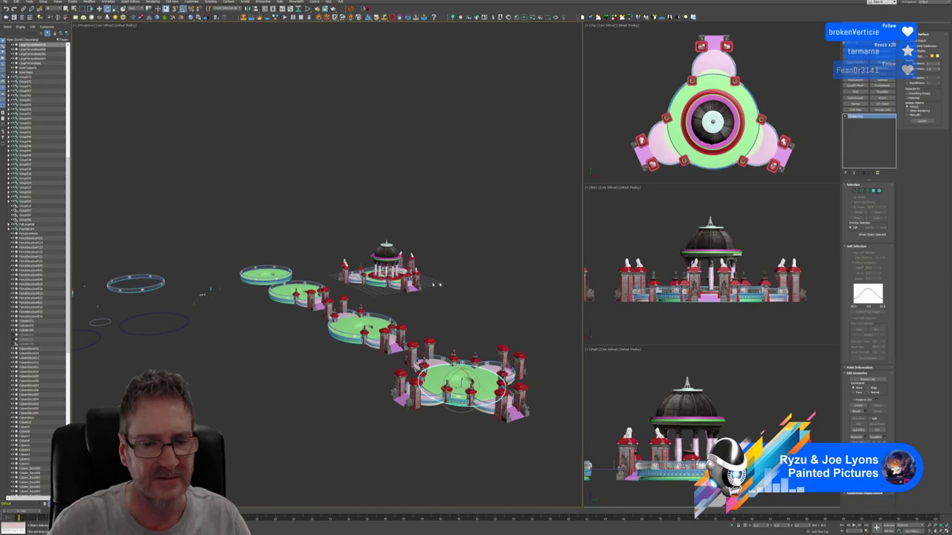
scroll(435, 284, "up", 5)
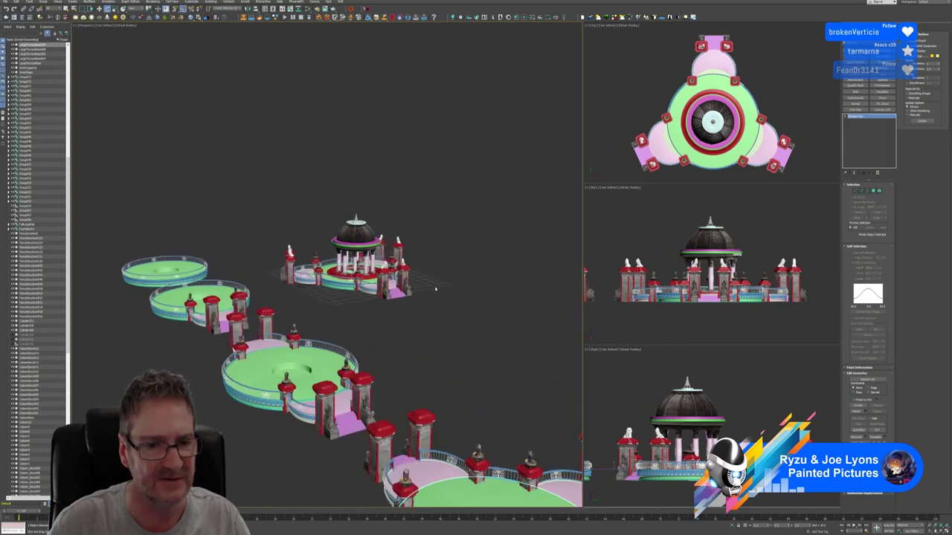
middle_click_drag(429, 301, 355, 328, "alt")
scroll(387, 304, "up", 2)
scroll(284, 274, "down", 2)
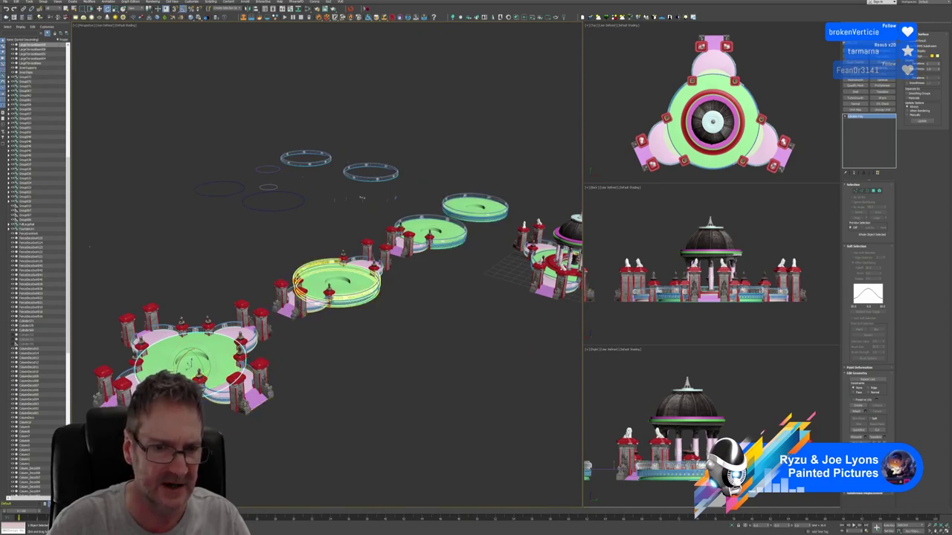
key("z")
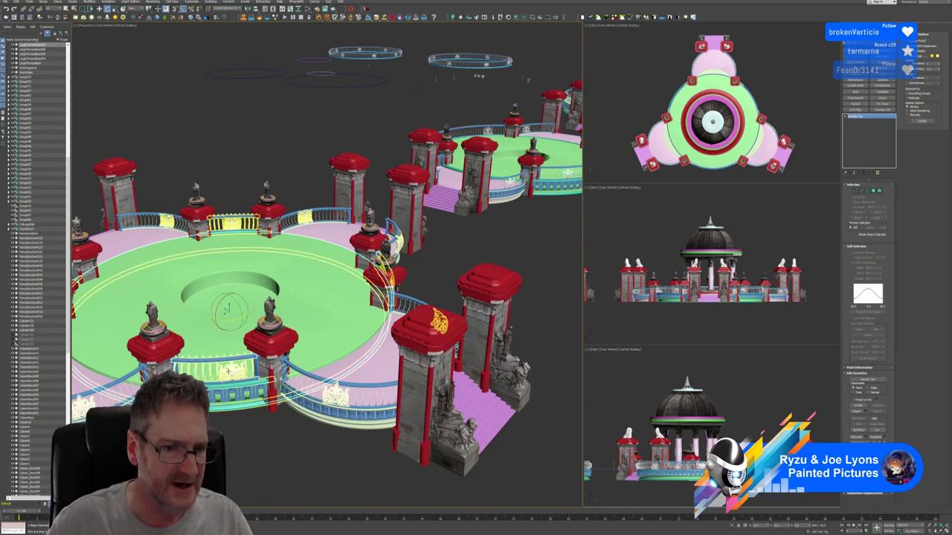
left_click(383, 262)
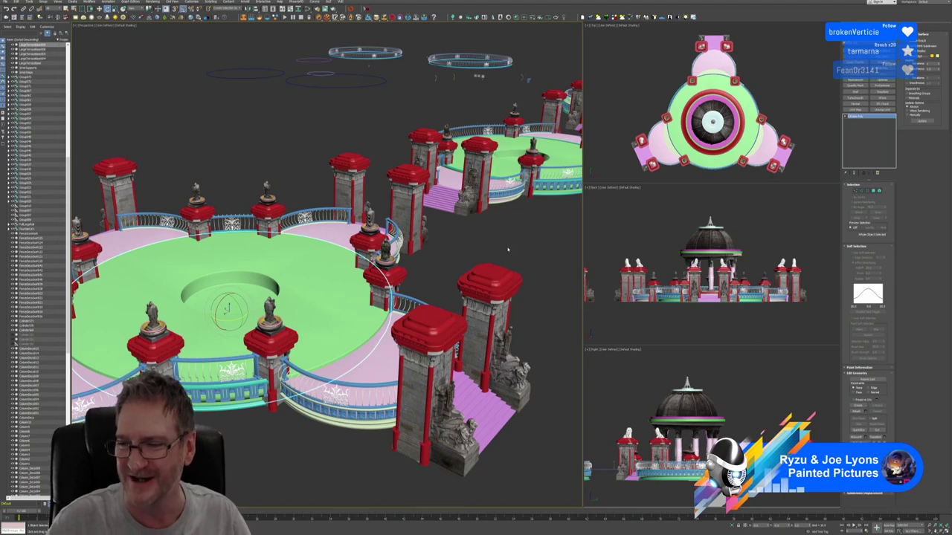
left_click(518, 269)
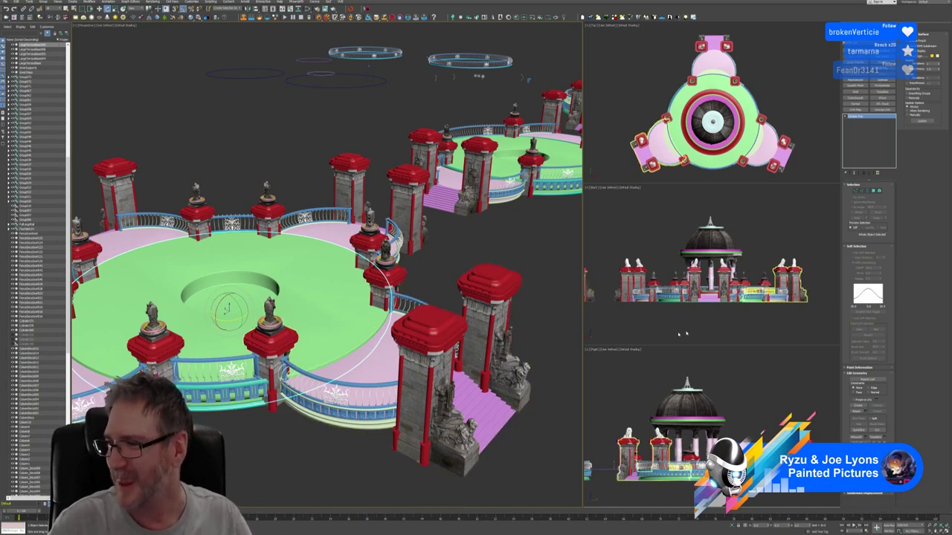
left_click(504, 259)
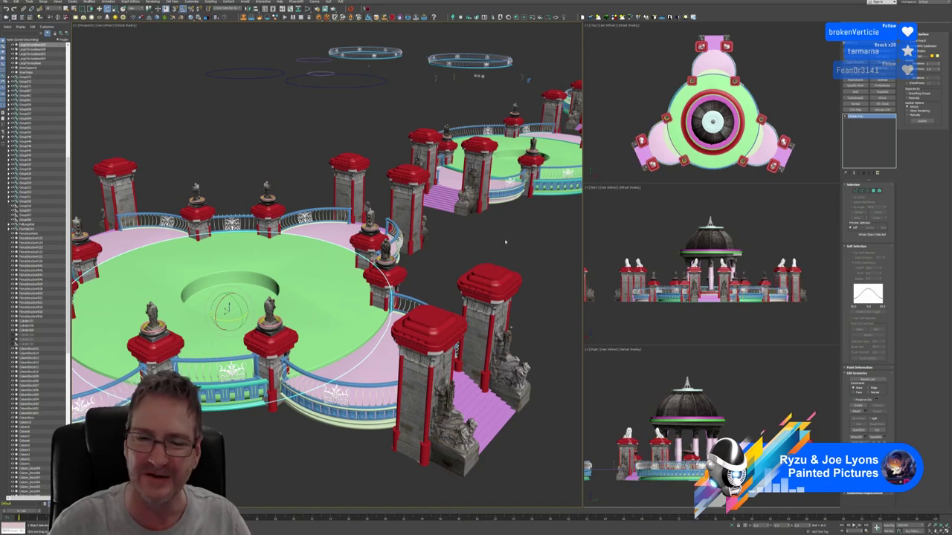
Step: Isolate the plain round terrace without entrances together with its railing, and clear the selection
scroll(505, 242, "down", 3)
middle_click_drag(513, 242, 443, 285)
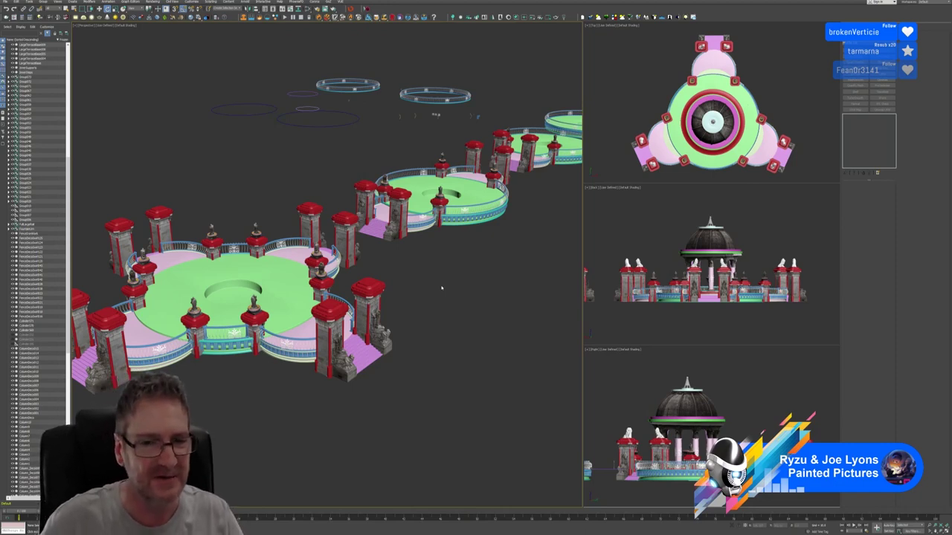
middle_click_drag(446, 280, 430, 287)
middle_click_drag(493, 275, 409, 318)
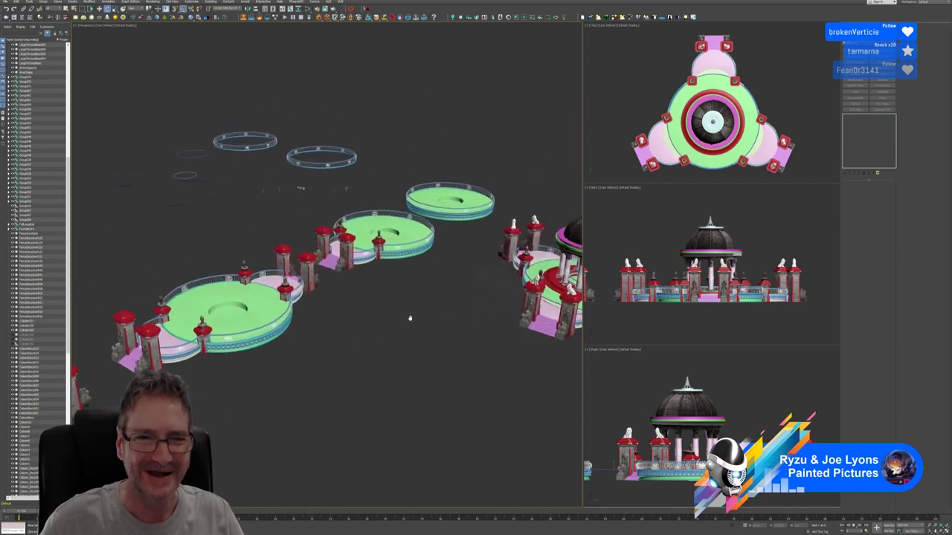
scroll(457, 210, "up", 5)
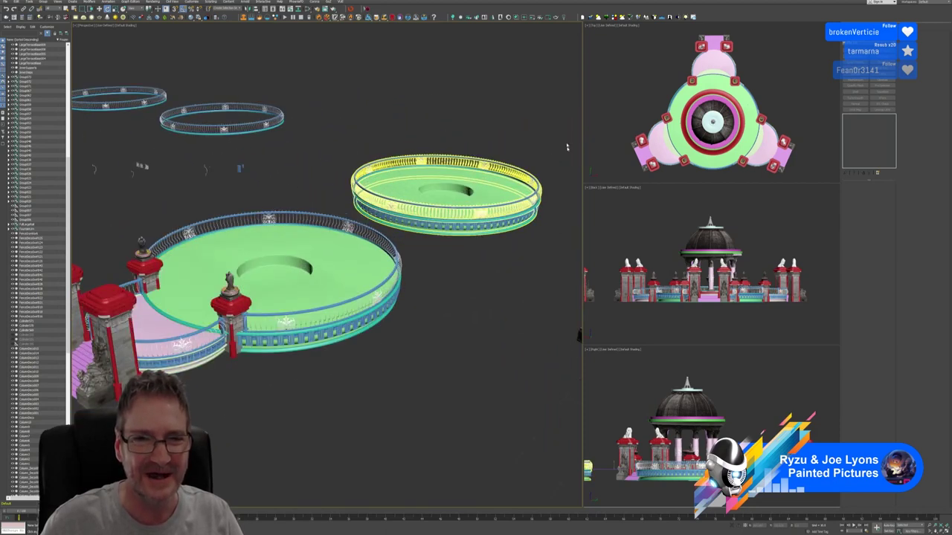
left_click_drag(433, 260, 433, 261)
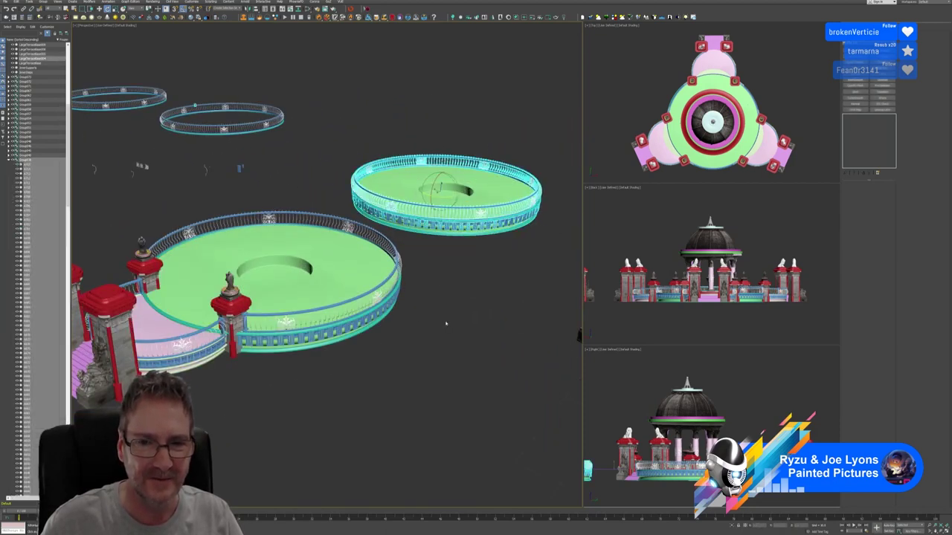
key("alt+q")
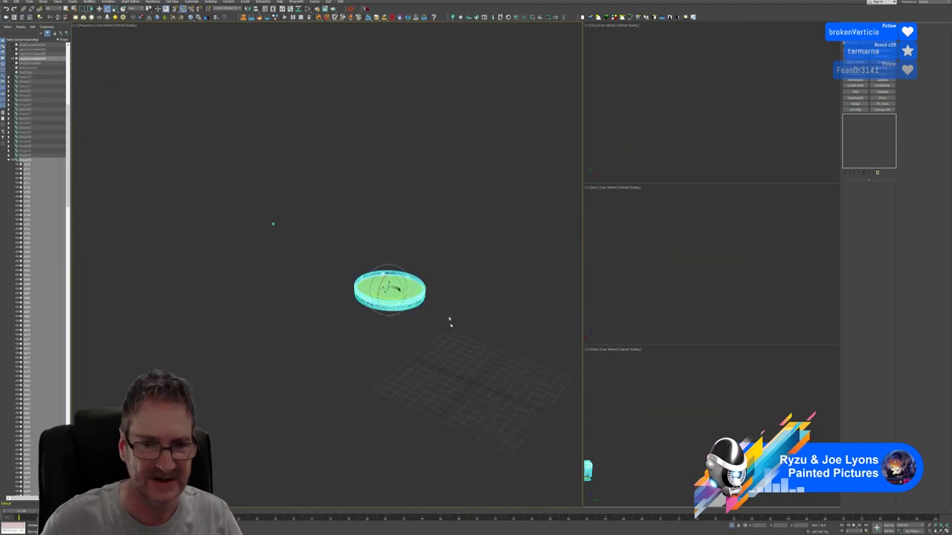
middle_click_drag(446, 291, 342, 234)
left_click(414, 295)
scroll(361, 295, "up", 4)
scroll(361, 295, "up", 2)
scroll(332, 245, "up", 2)
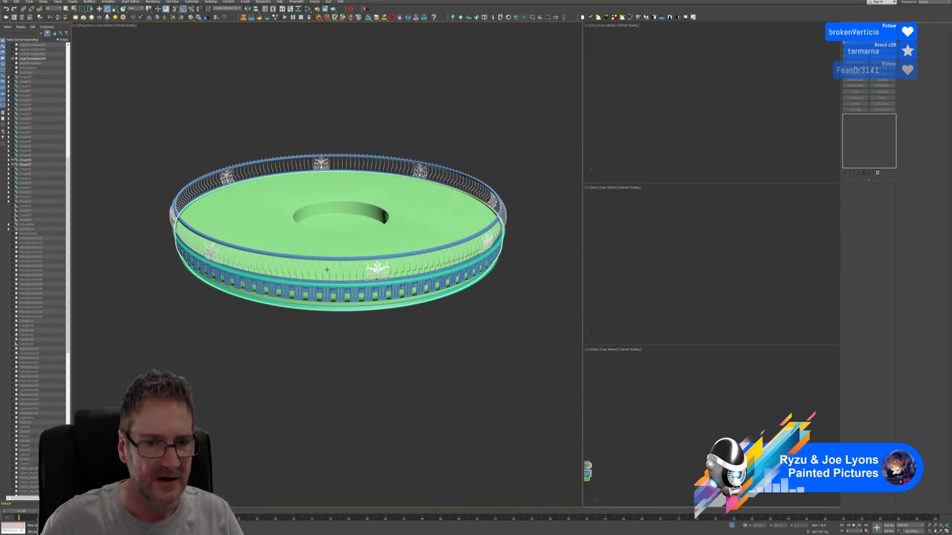
Step: Ungroup the railing around the isolated round terrace and clear the selection
left_click(323, 268)
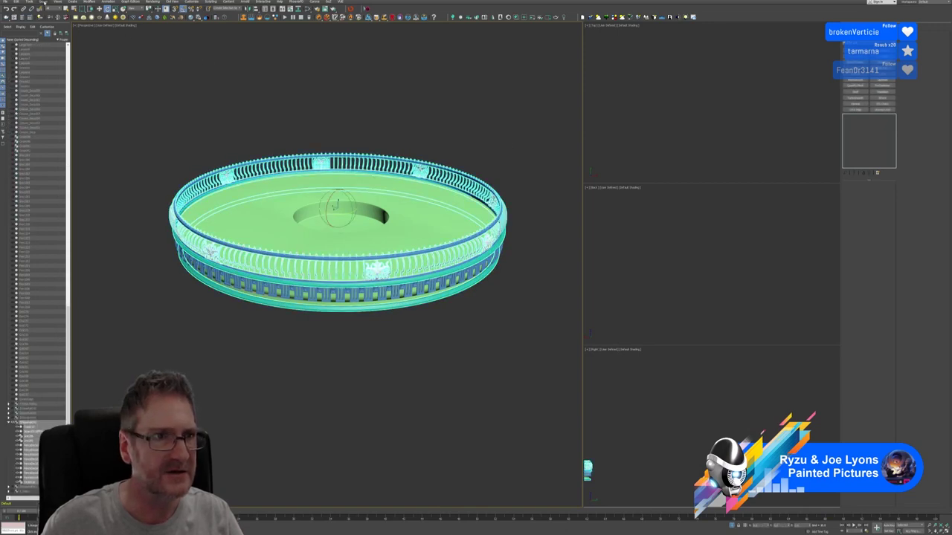
left_click(42, 2)
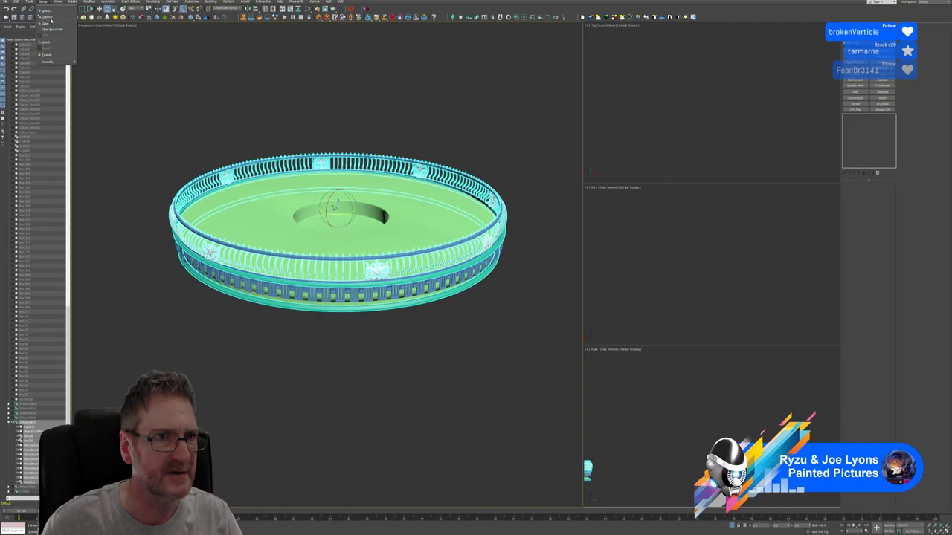
left_click(48, 17)
left_click(352, 373)
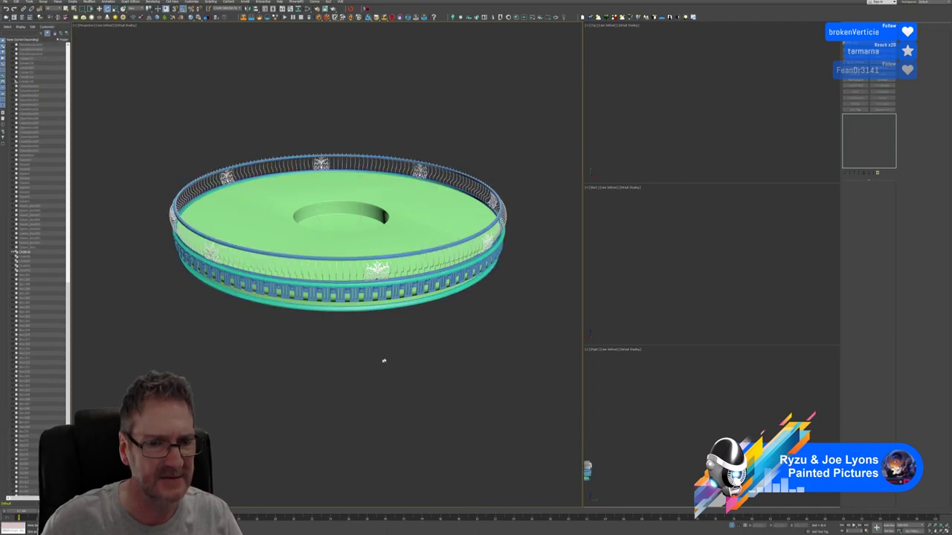
Step: Select the ring of balusters in the upper railing and add an Edit Poly modifier to it
middle_click_drag(454, 313, 471, 322)
scroll(423, 278, "up", 3)
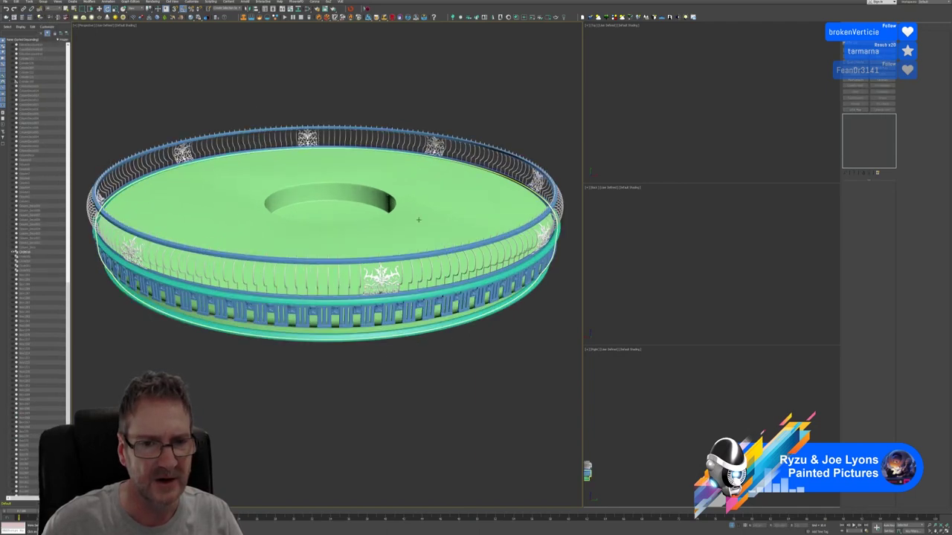
middle_click_drag(418, 219, 411, 214)
left_click(314, 223)
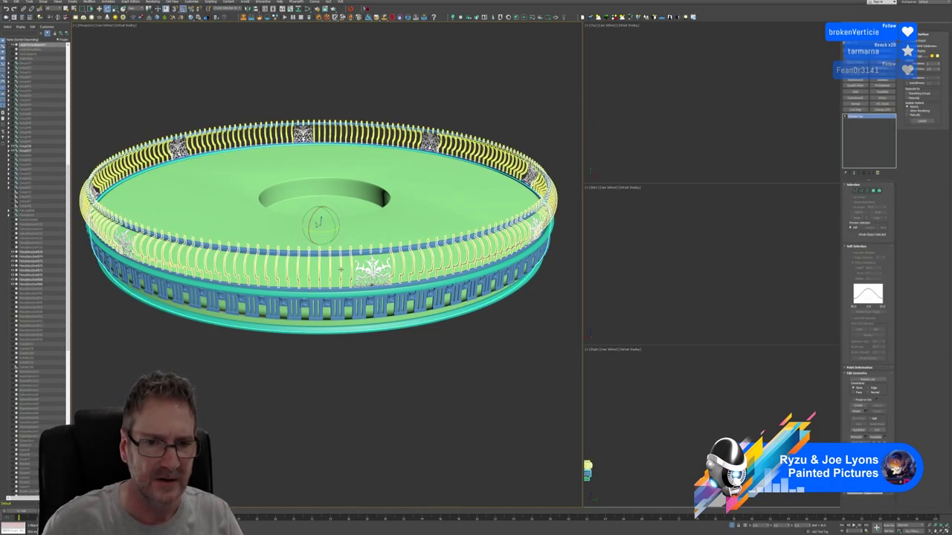
left_click(341, 269)
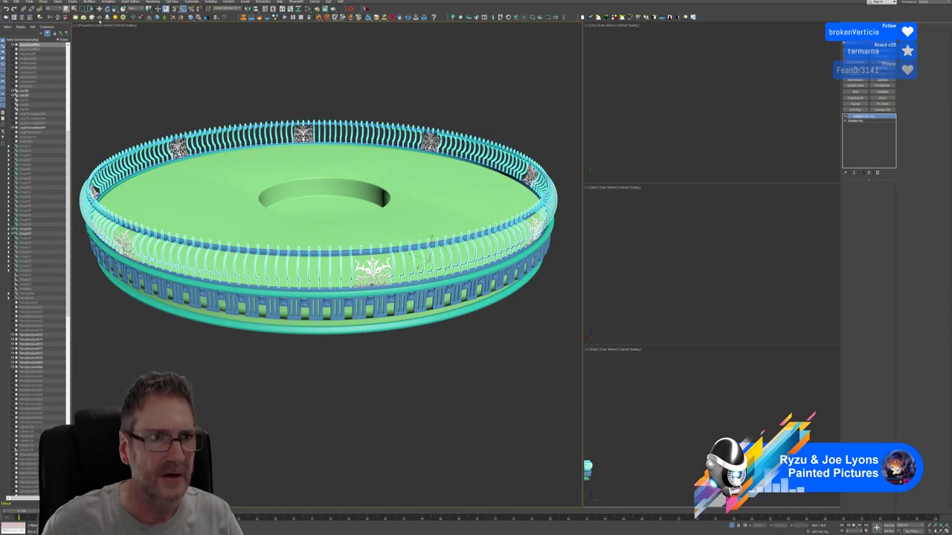
left_click(43, 1)
left_click(46, 2)
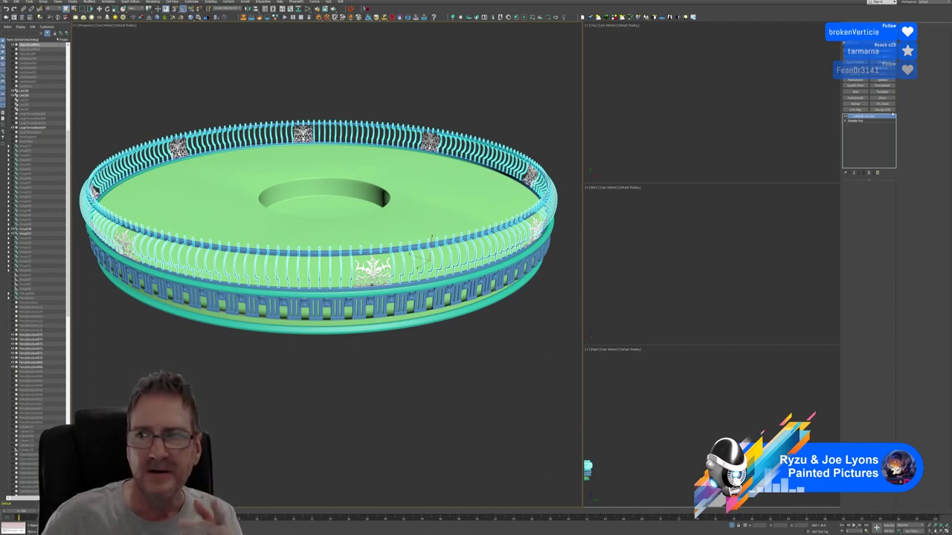
left_click(888, 71)
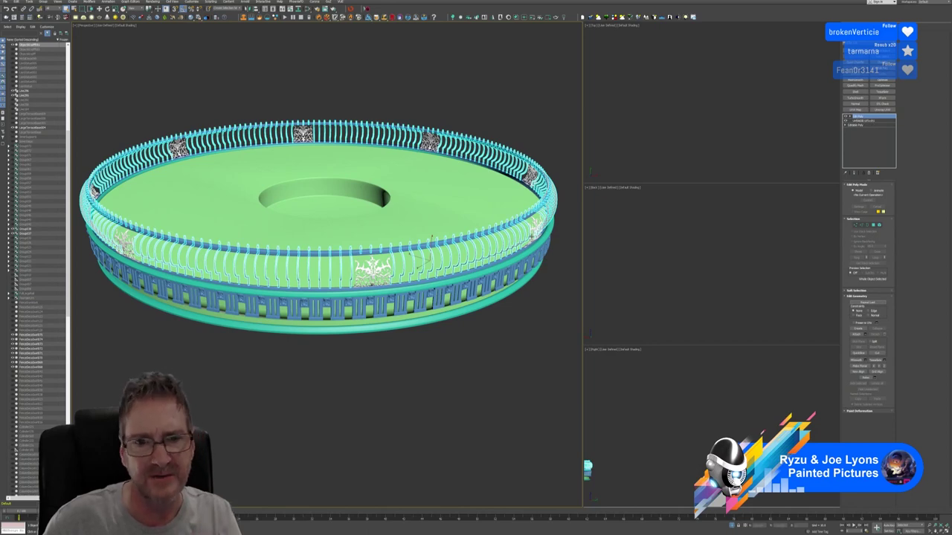
key("2")
key("2")
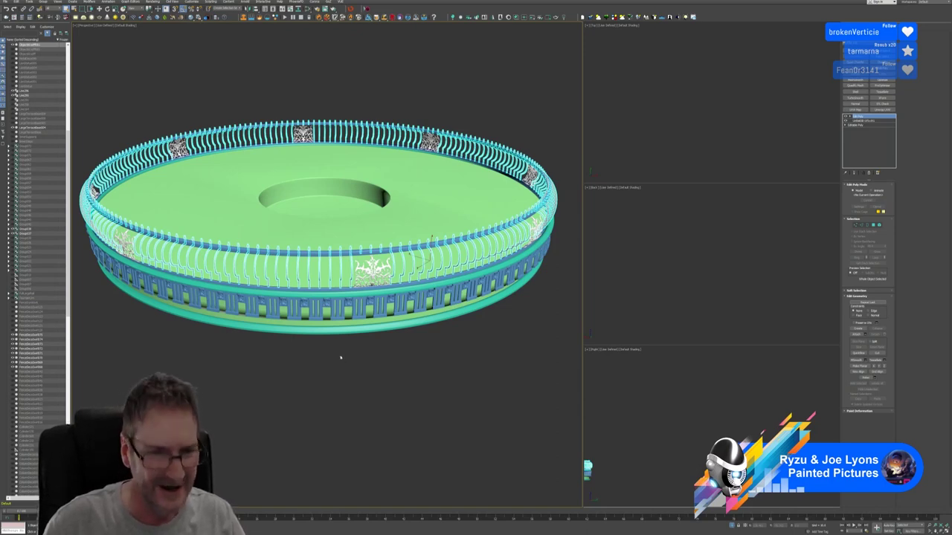
Step: At element level, select the second baluster to the left of the front scrollwork ornament
middle_click_drag(341, 357, 356, 358)
scroll(322, 282, "up", 2)
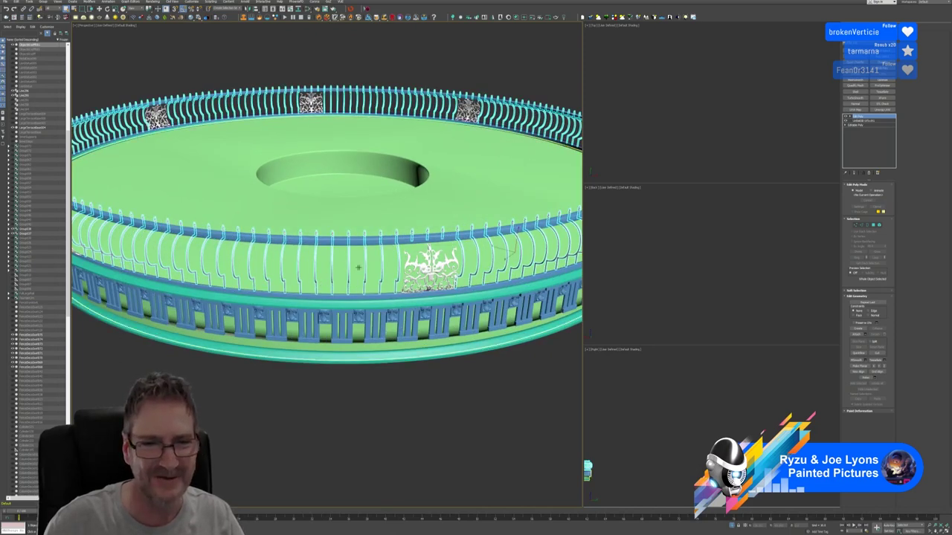
left_click(367, 264)
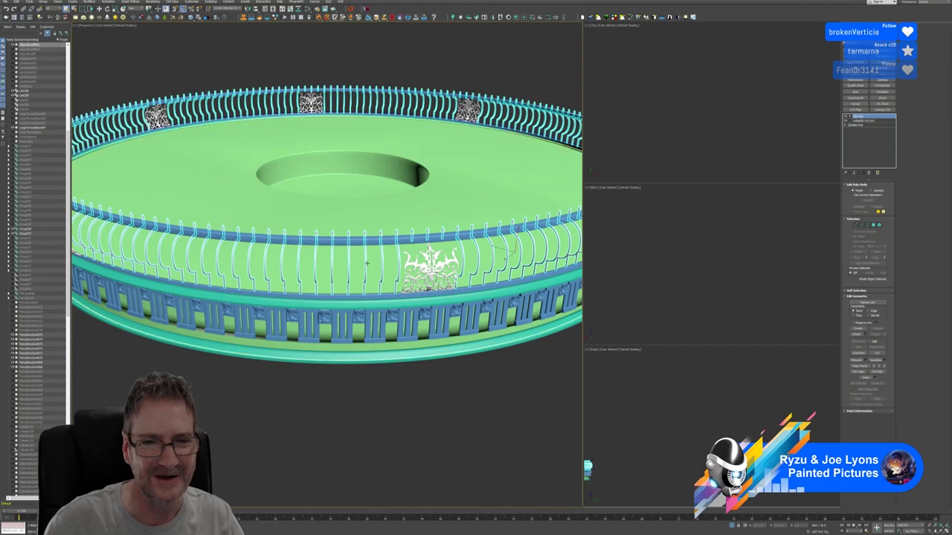
left_click(879, 225)
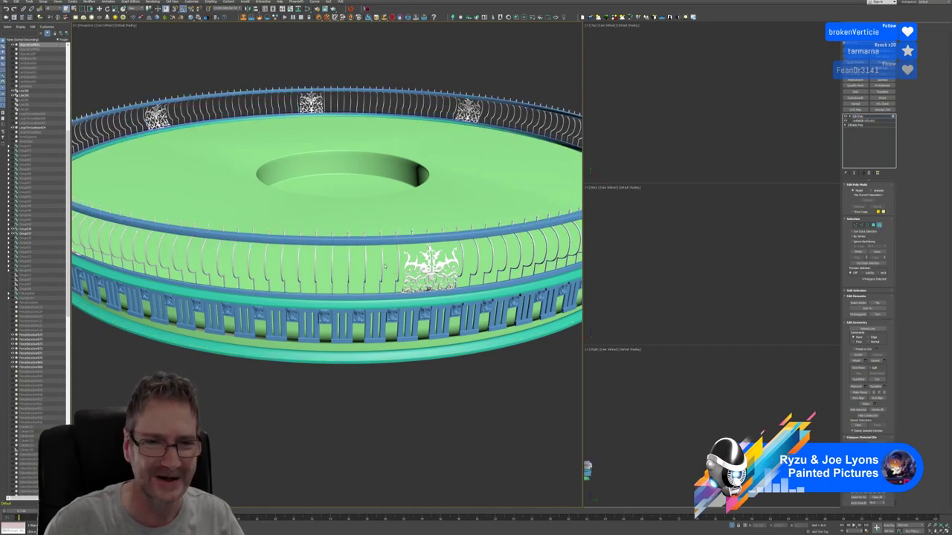
left_click(382, 263)
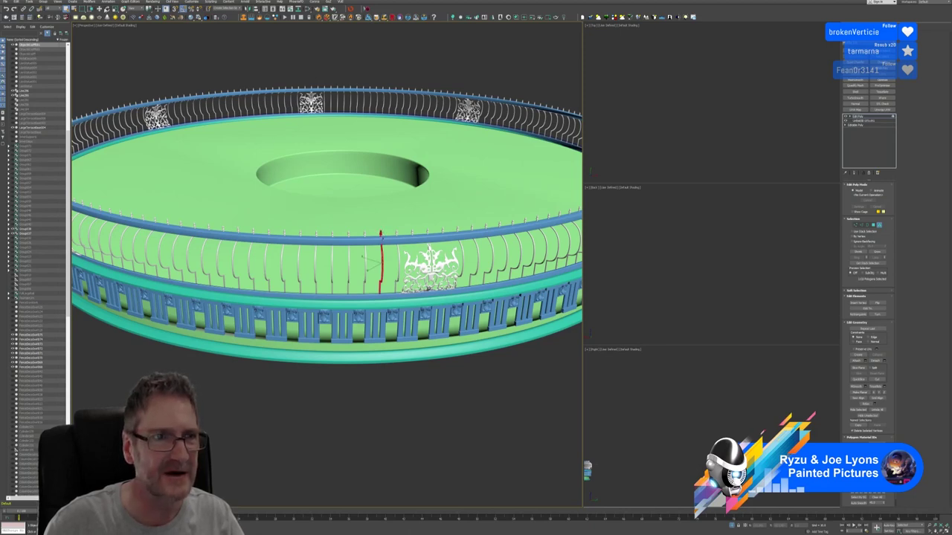
Step: Try to rotate the selected baluster in a different reference coordinate system, and undo the rotation
key("e")
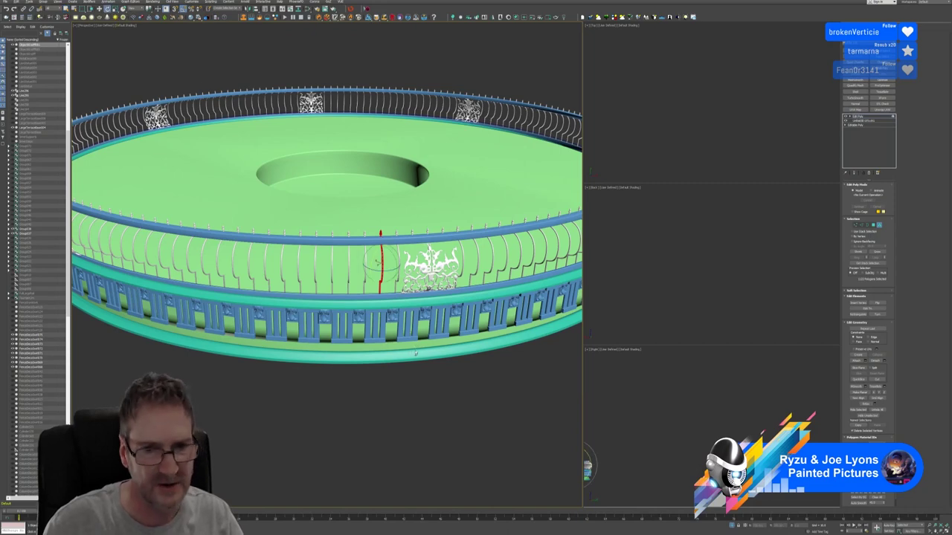
middle_click_drag(415, 353, 399, 266, "alt")
scroll(409, 263, "up", 3)
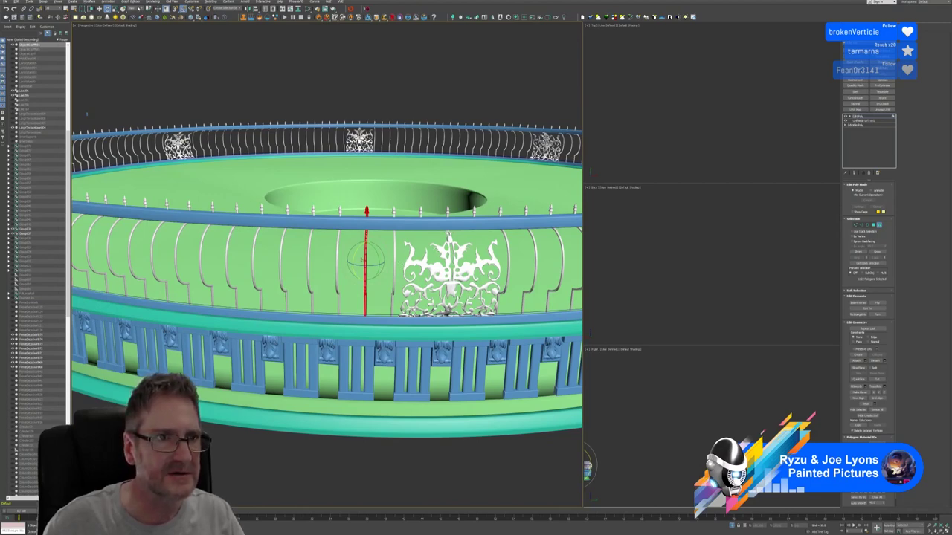
left_click(137, 2)
left_click(136, 26)
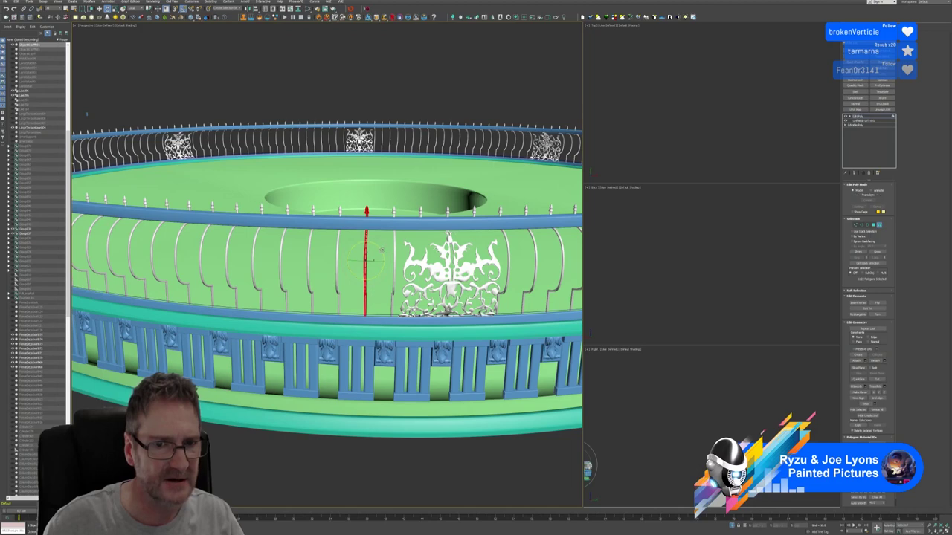
left_click_drag(381, 250, 383, 250)
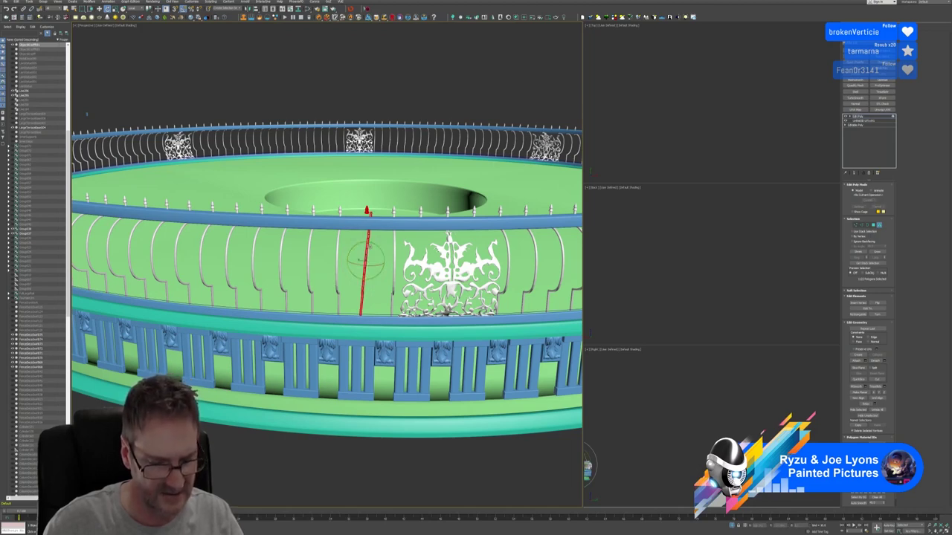
key("ctrl+z")
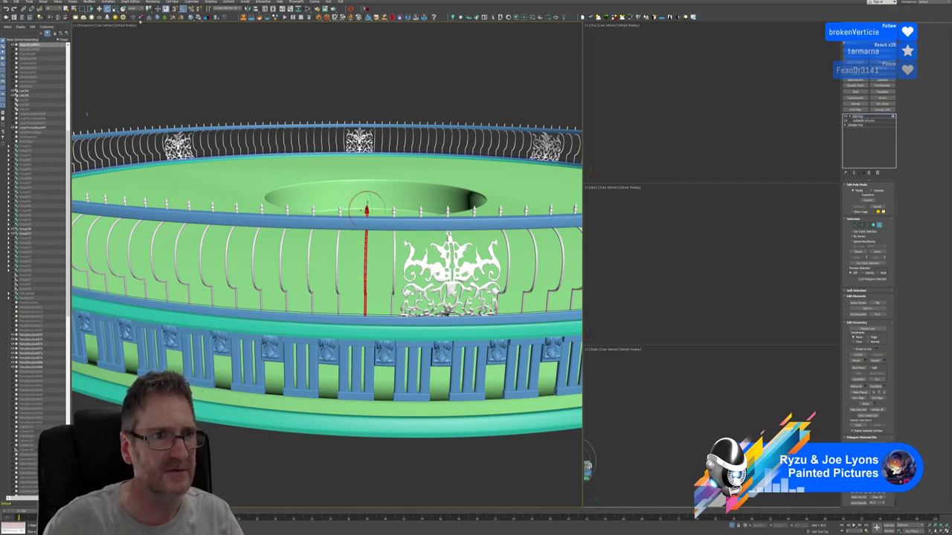
Step: Change the reference coordinate system and rotate the selected baluster slightly, undoing an unwanted rotation along the way
left_click(137, 10)
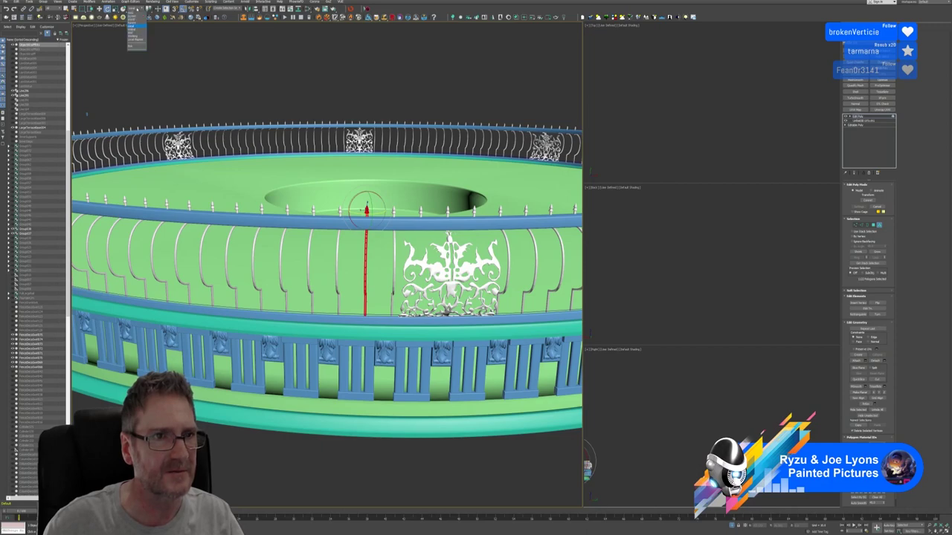
left_click(132, 14)
middle_click_drag(329, 162, 401, 215, "alt")
middle_click_drag(315, 268, 356, 179, "alt")
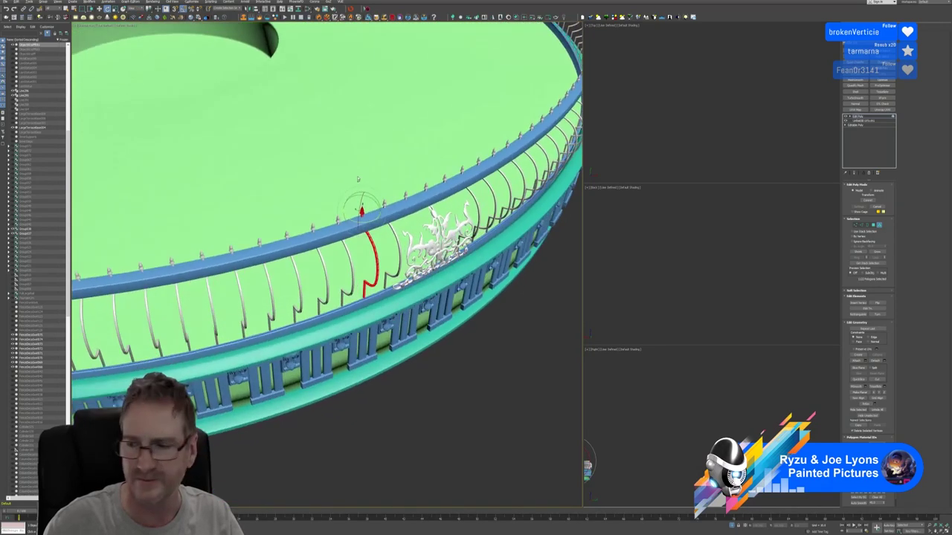
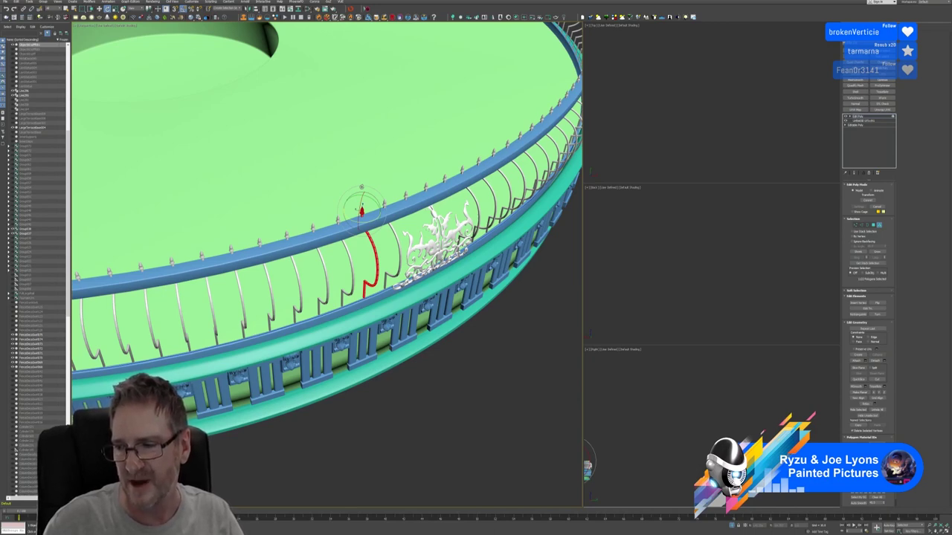
middle_click_drag(330, 213, 308, 191, "alt")
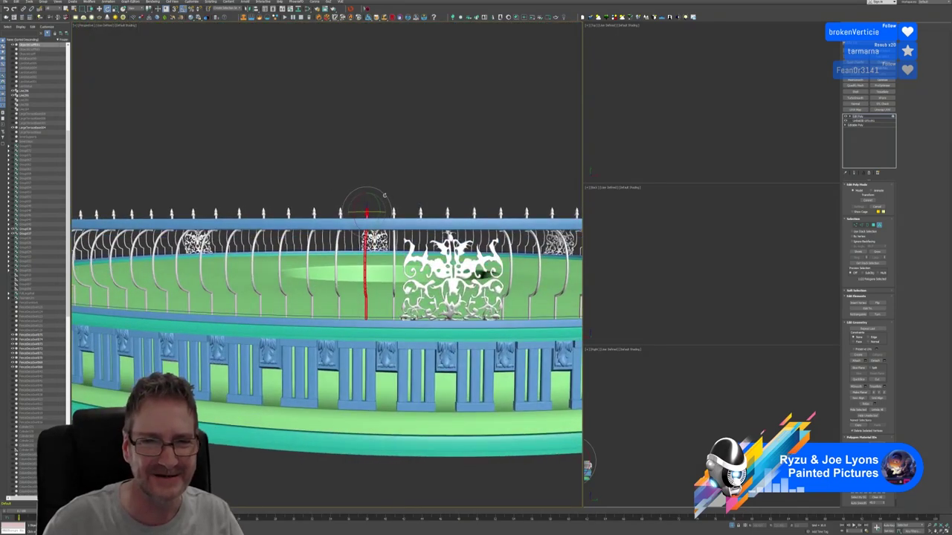
key("ctrl+z")
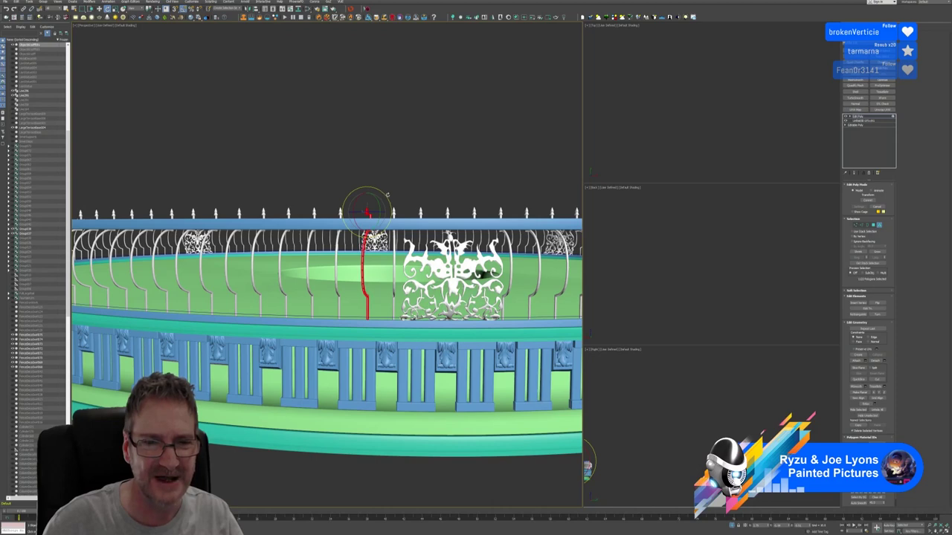
middle_click_drag(386, 195, 373, 206, "alt")
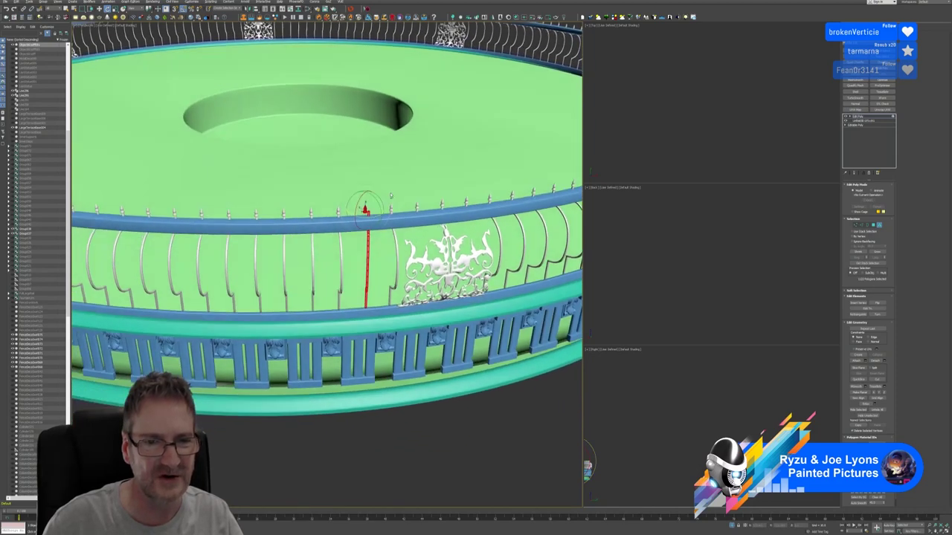
Step: Select only the finial of the rotated baluster and move it sideways over the top of its rod
key("z")
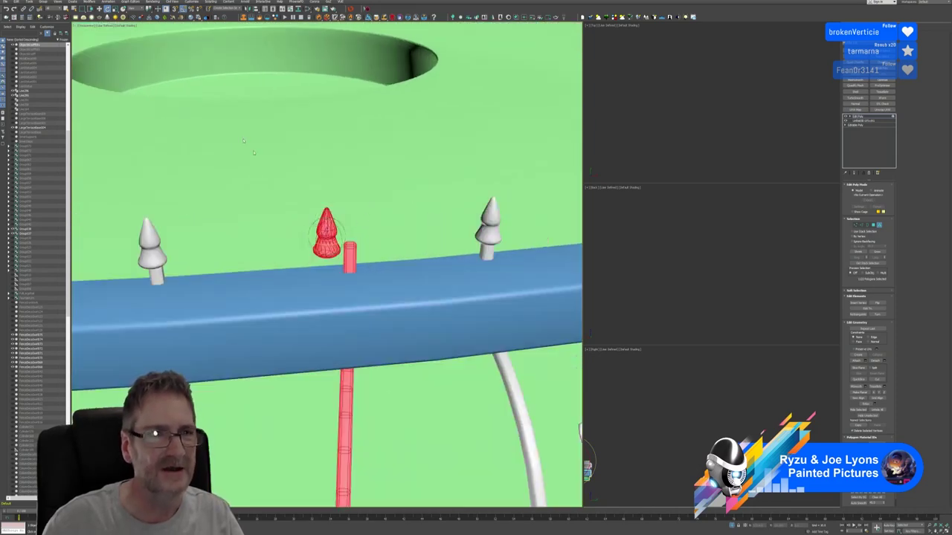
key("w")
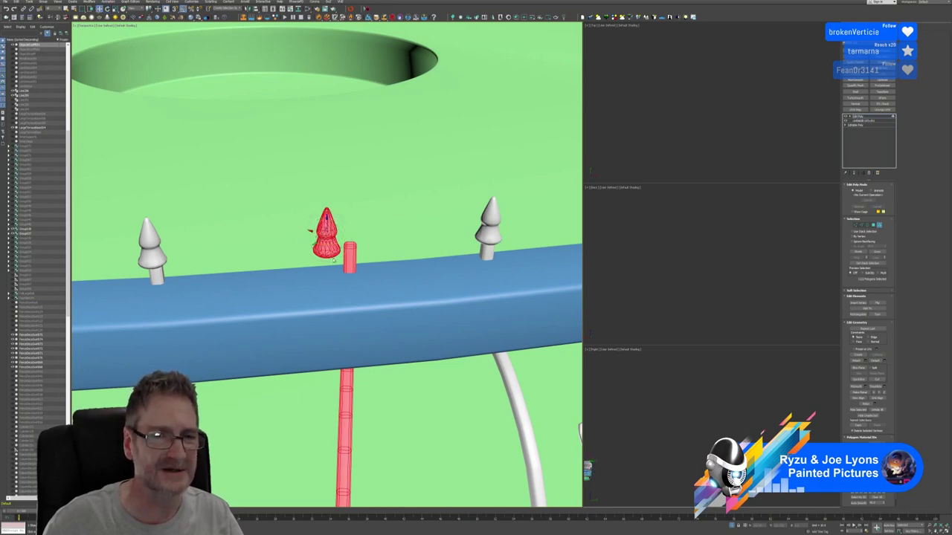
left_click(326, 266)
left_click(324, 237)
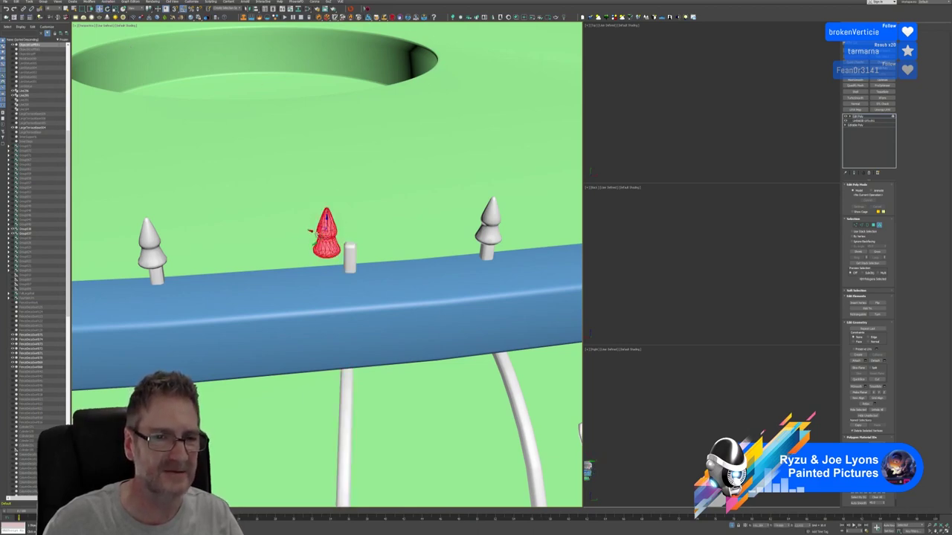
left_click_drag(312, 228, 331, 234)
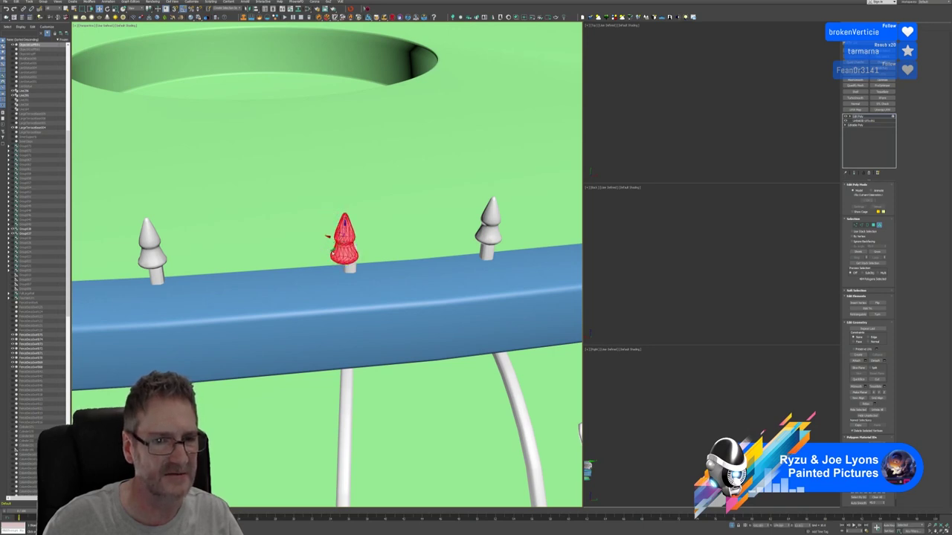
left_click_drag(327, 237, 332, 235)
Step: Fine-tune the finial's position along both horizontal axes so it sits centred on its rod from every side
middle_click_drag(416, 285, 360, 251, "alt")
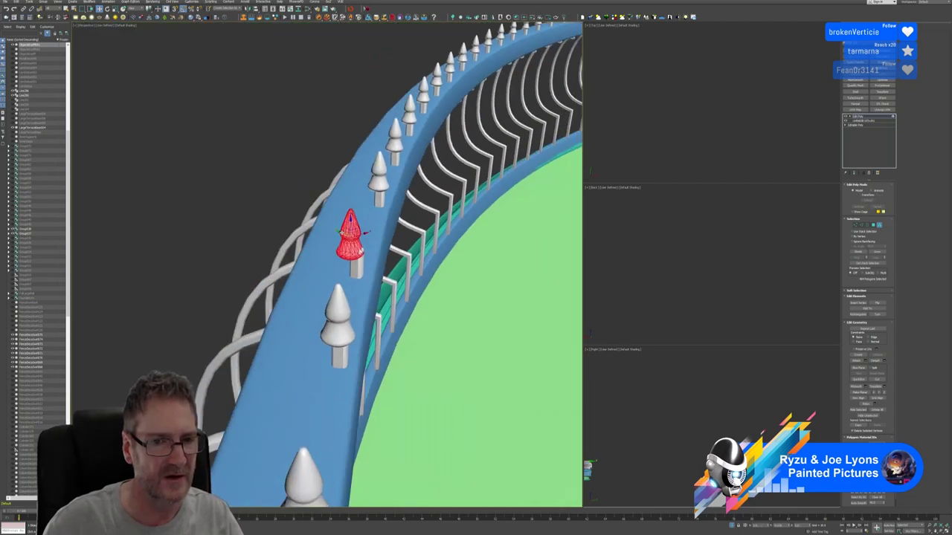
left_click_drag(338, 232, 344, 231)
middle_click_drag(312, 279, 450, 316, "alt")
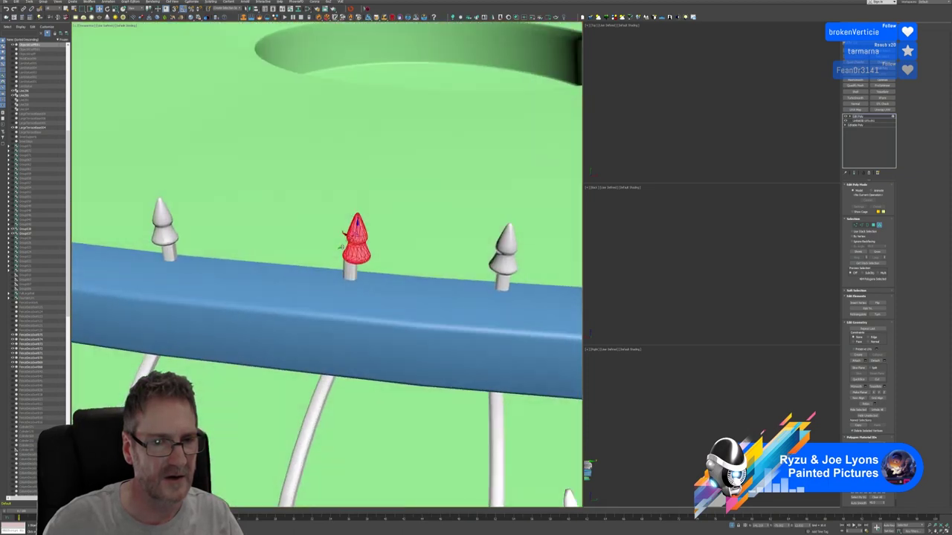
left_click_drag(345, 246, 340, 248)
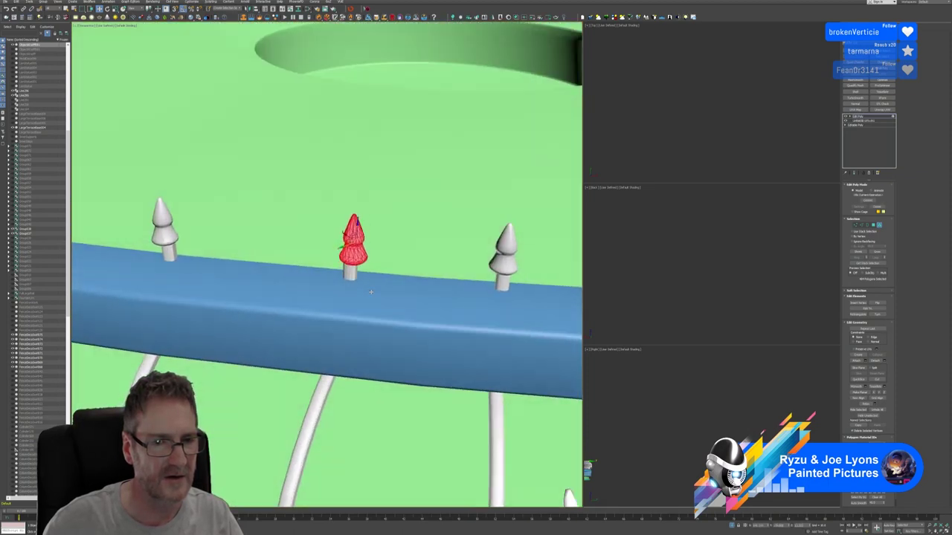
middle_click_drag(340, 248, 362, 315, "alt")
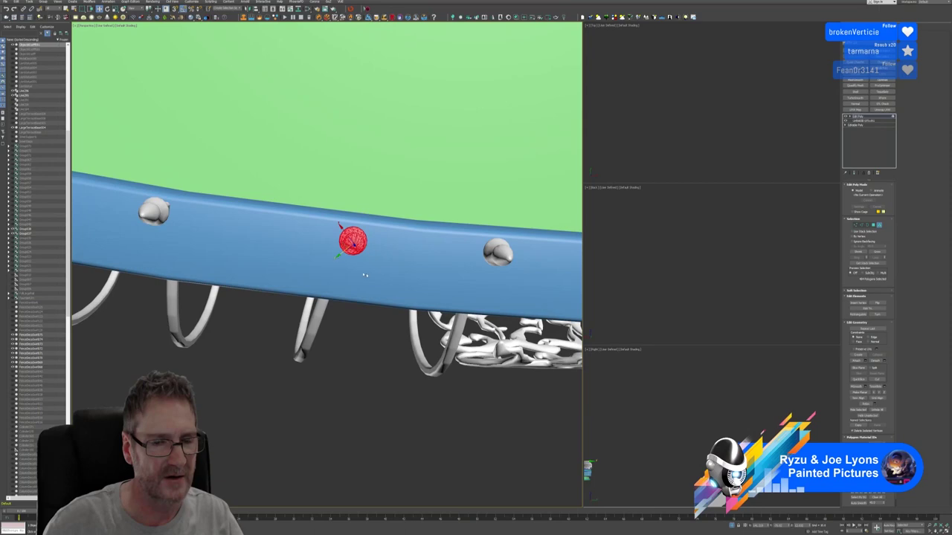
middle_click_drag(365, 275, 332, 241, "alt")
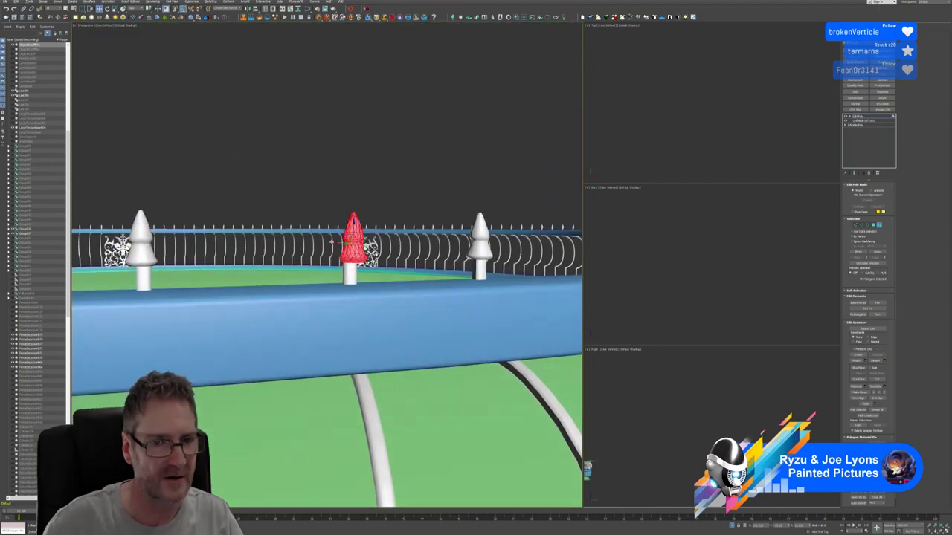
left_click_drag(331, 243, 330, 243)
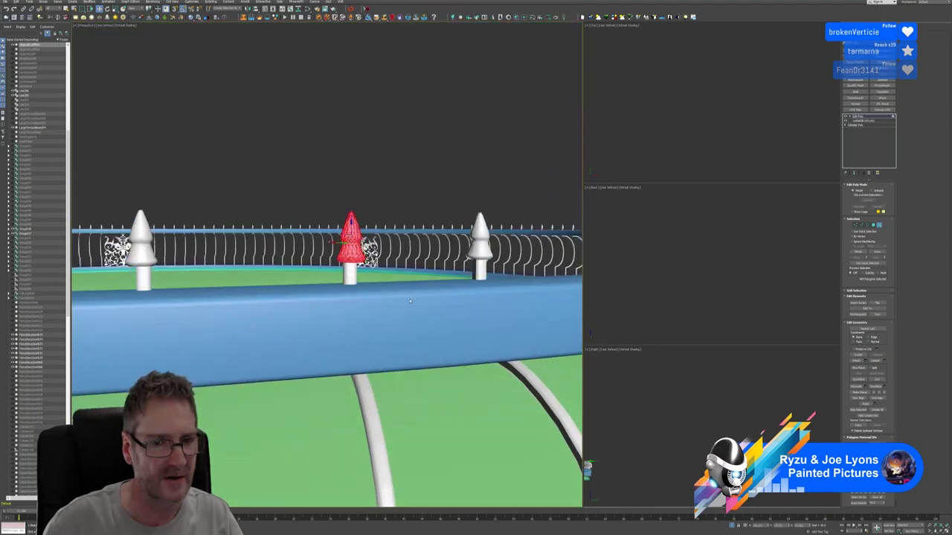
middle_click_drag(330, 244, 373, 278, "alt")
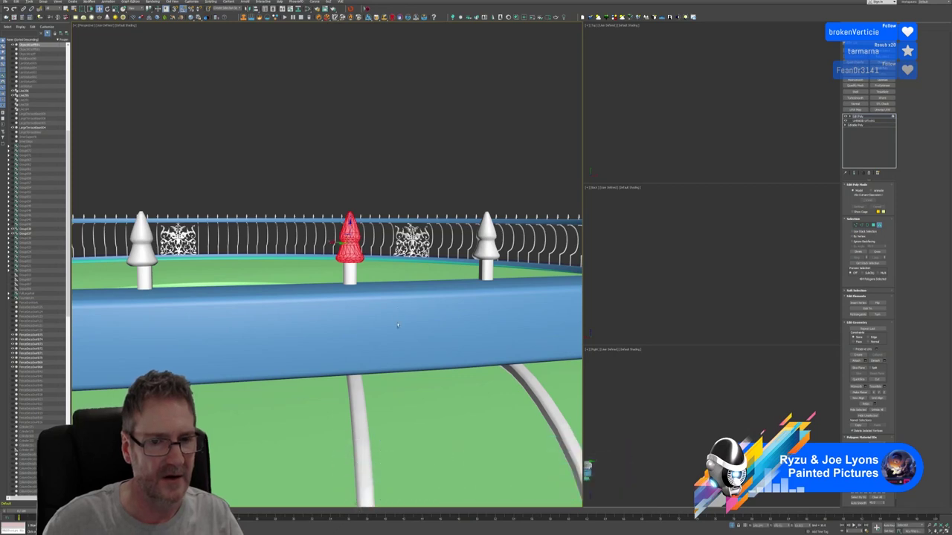
Step: Select the baluster about midway between two front scrollwork ornaments, together with its finial, for rotating
middle_click_drag(400, 310, 383, 348, "alt")
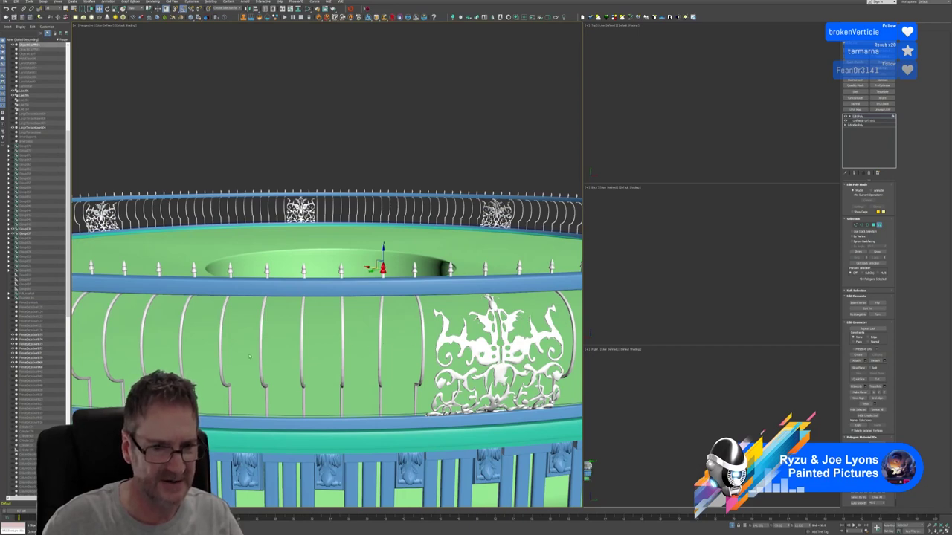
scroll(250, 356, "down", 3)
middle_click_drag(250, 356, 375, 324)
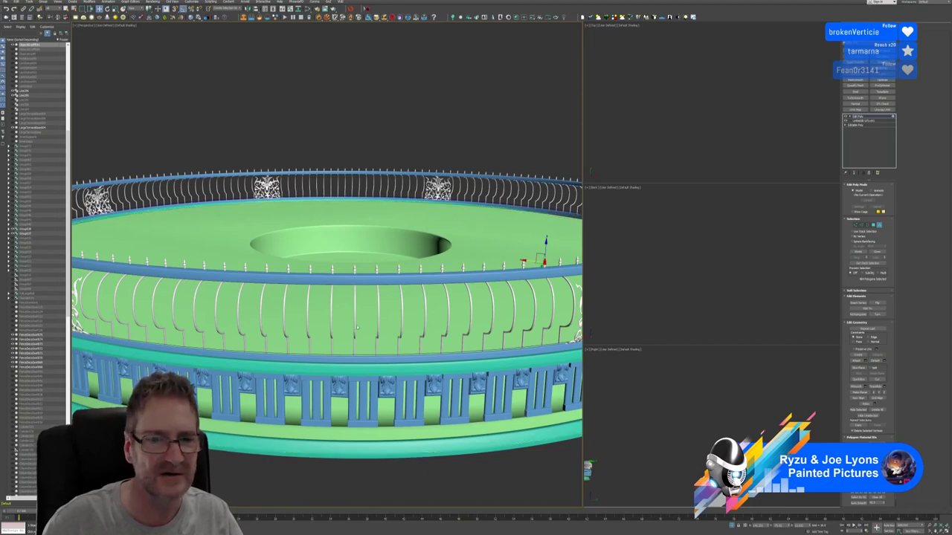
left_click(354, 318)
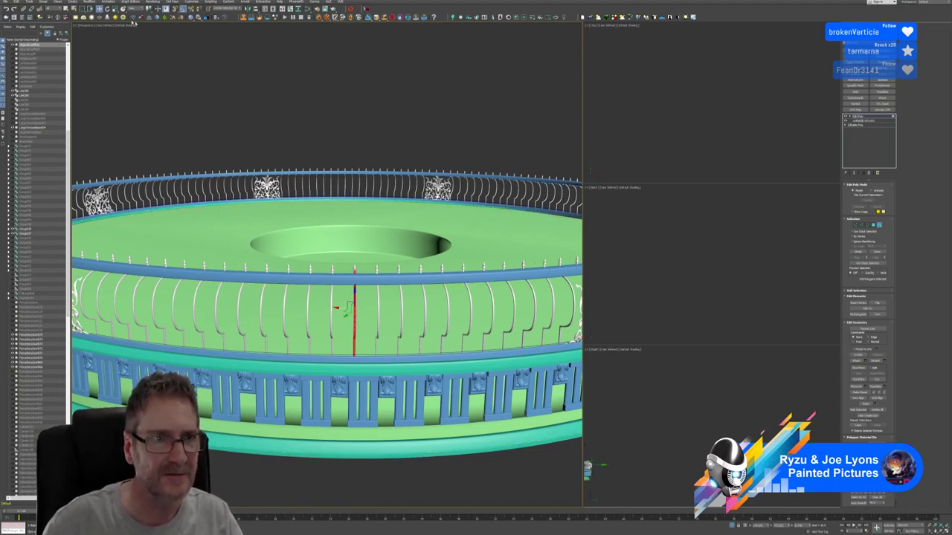
left_click(107, 9)
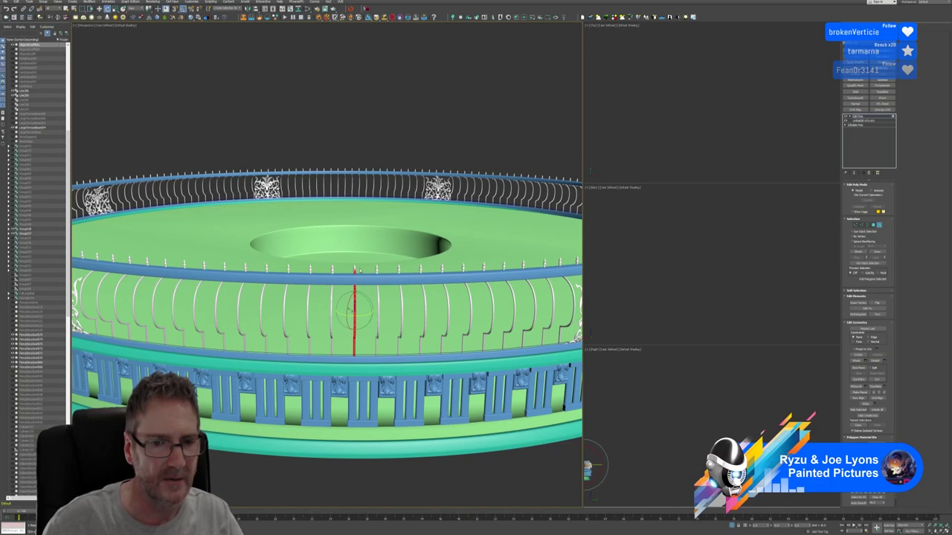
left_click(356, 267)
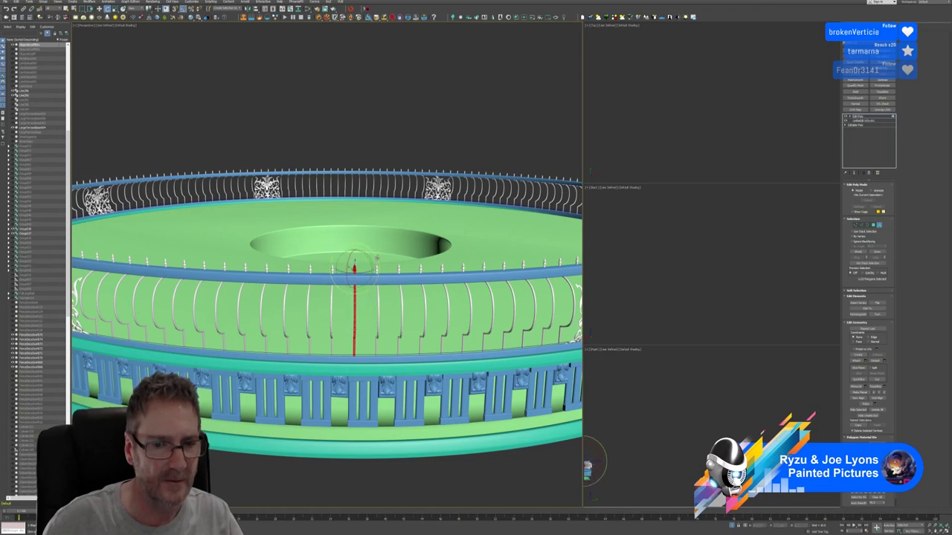
Step: Rotate the selected middle baluster and its finial slightly, undoing the excess rotation
left_click_drag(377, 257, 378, 256)
left_click(363, 271)
left_click_drag(362, 271, 357, 270)
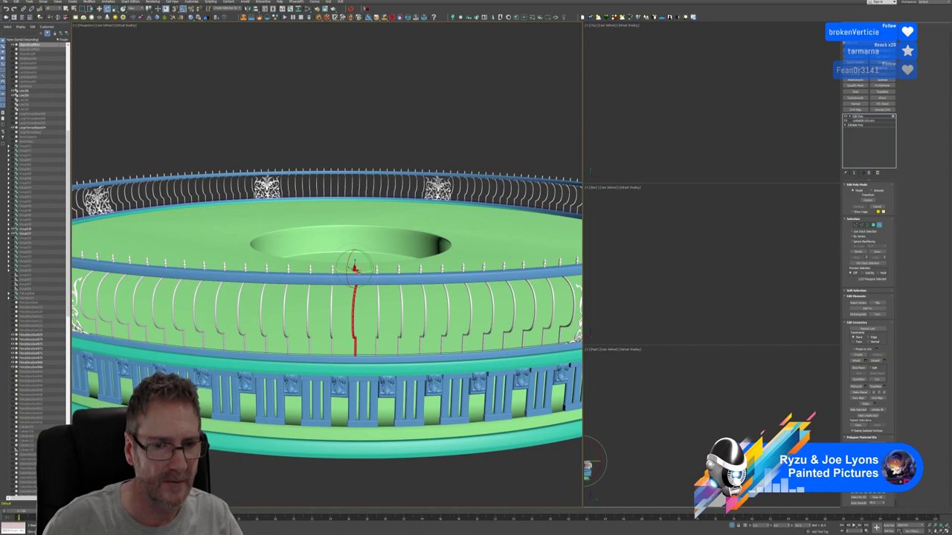
key("ctrl+z")
key("ctrl+z")
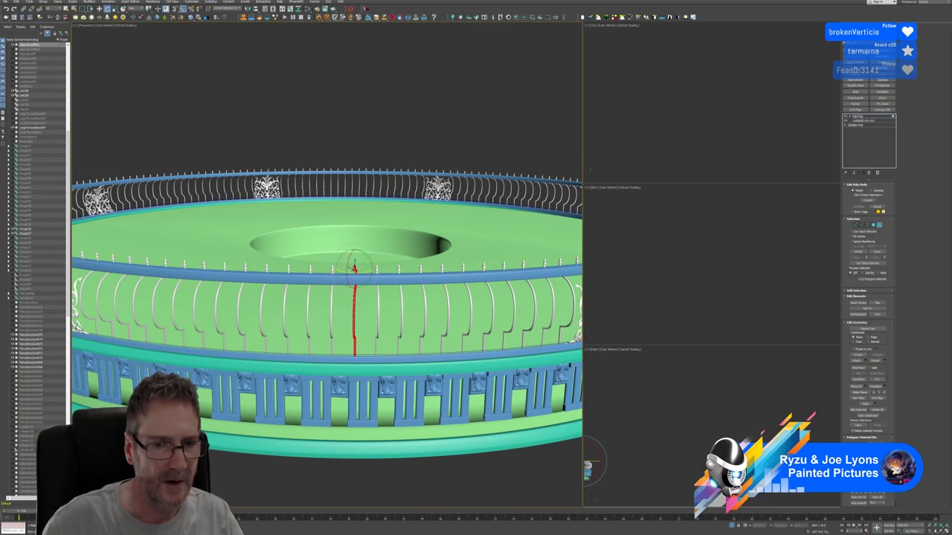
Step: Select only the finial of the middle baluster and move it sideways onto the top of its rod
scroll(355, 267, "up", 4)
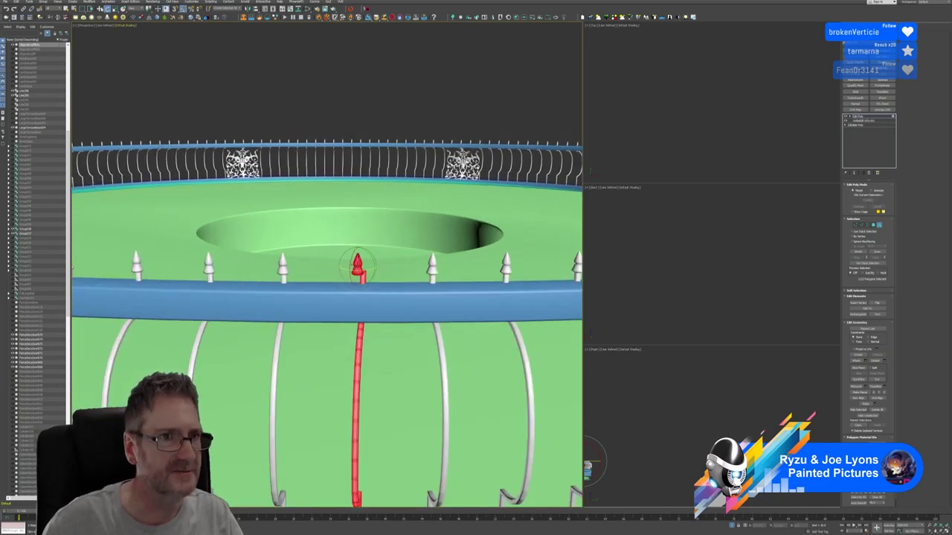
key("w")
left_click(352, 129)
left_click(357, 266)
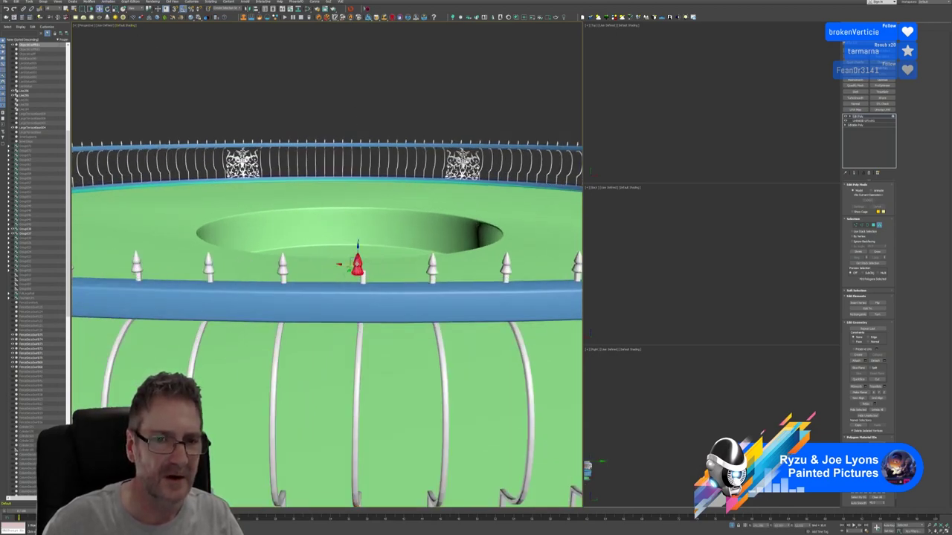
left_click_drag(344, 264, 349, 264)
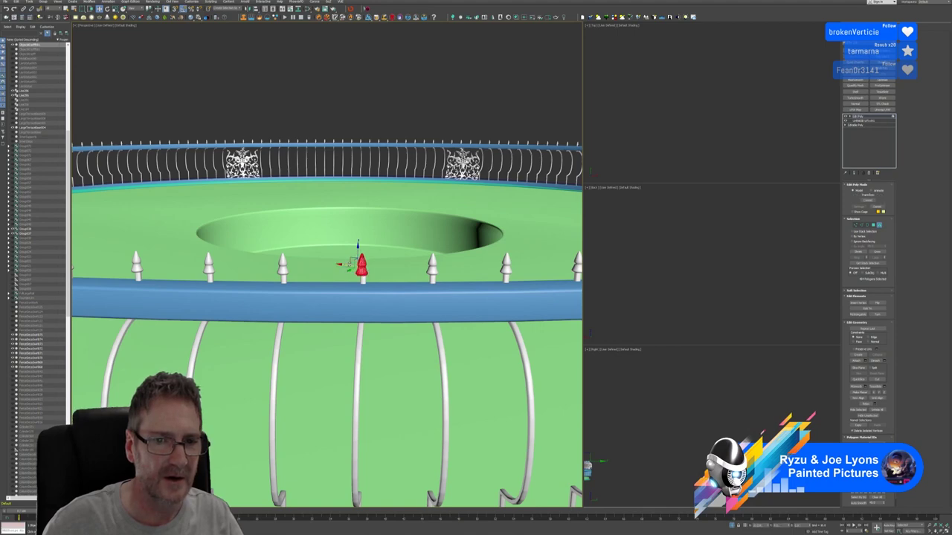
Step: Nudge the selected finial along and across the top rail so it lines up with its post
middle_click_drag(347, 264, 353, 306, "alt")
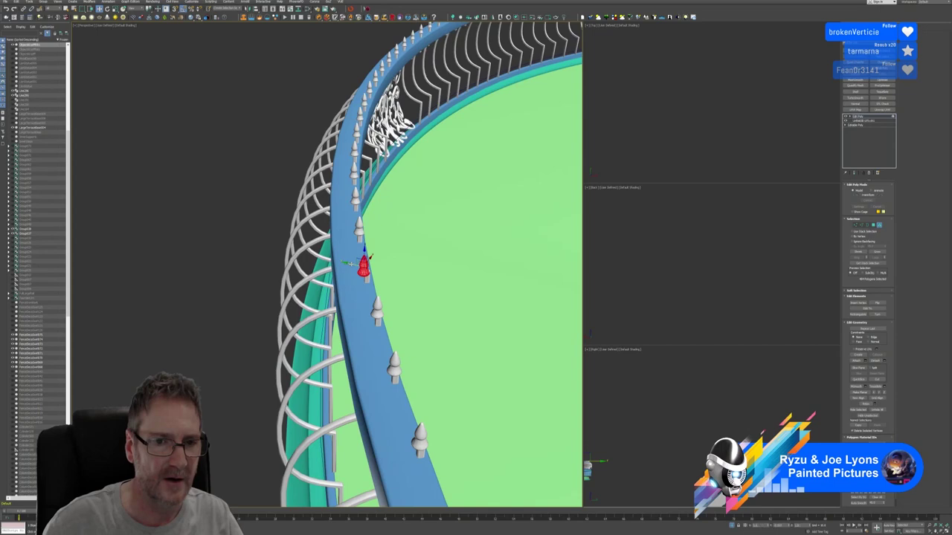
left_click_drag(346, 264, 351, 264)
middle_click_drag(358, 278, 379, 272, "alt")
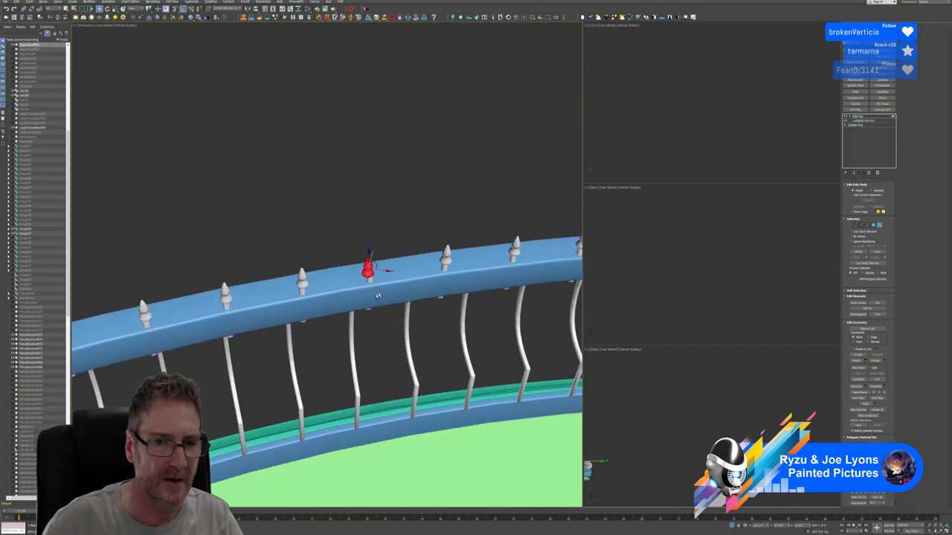
left_click_drag(386, 270, 388, 270)
middle_click_drag(386, 271, 406, 336, "alt")
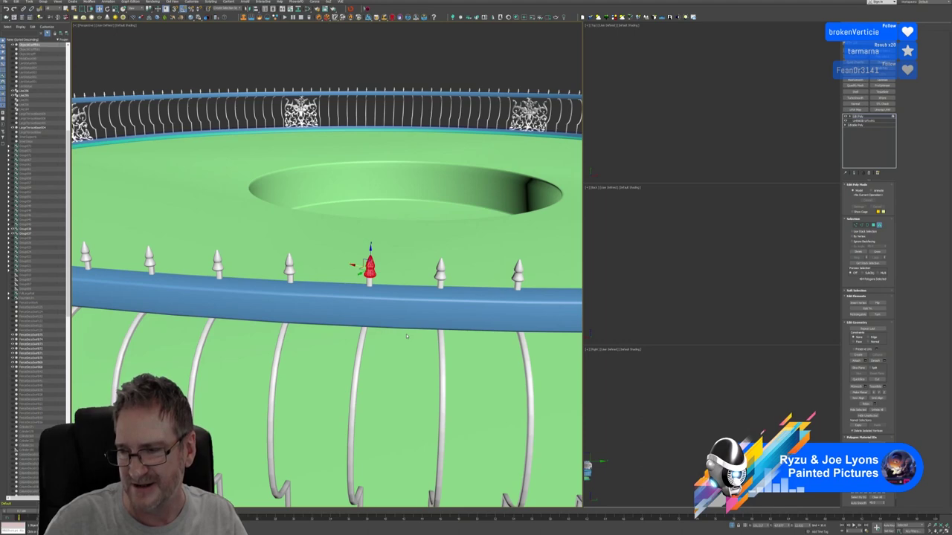
Step: Select a front baluster and examine the alignment of the balusters and ornamental panels around the circular railing
middle_click_drag(406, 337, 466, 319, "alt")
scroll(335, 318, "down", 5)
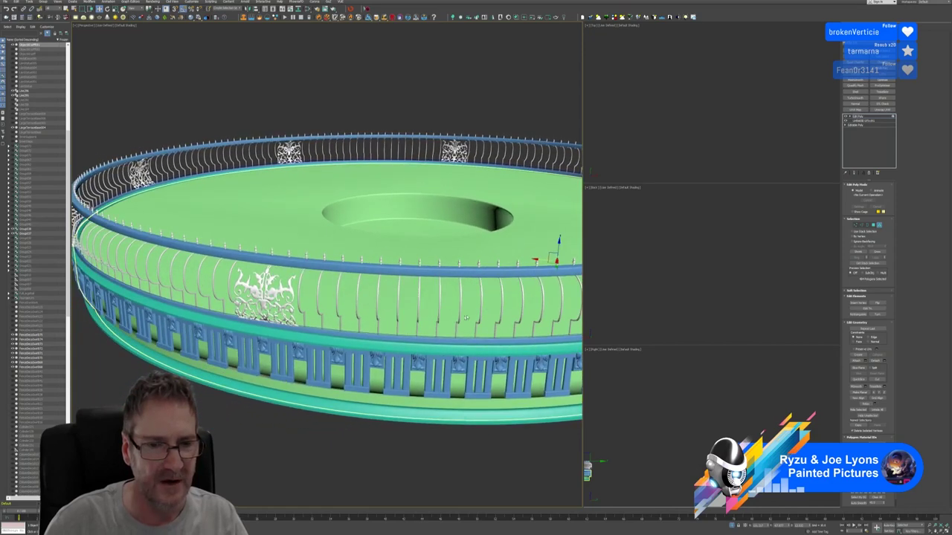
left_click(398, 302)
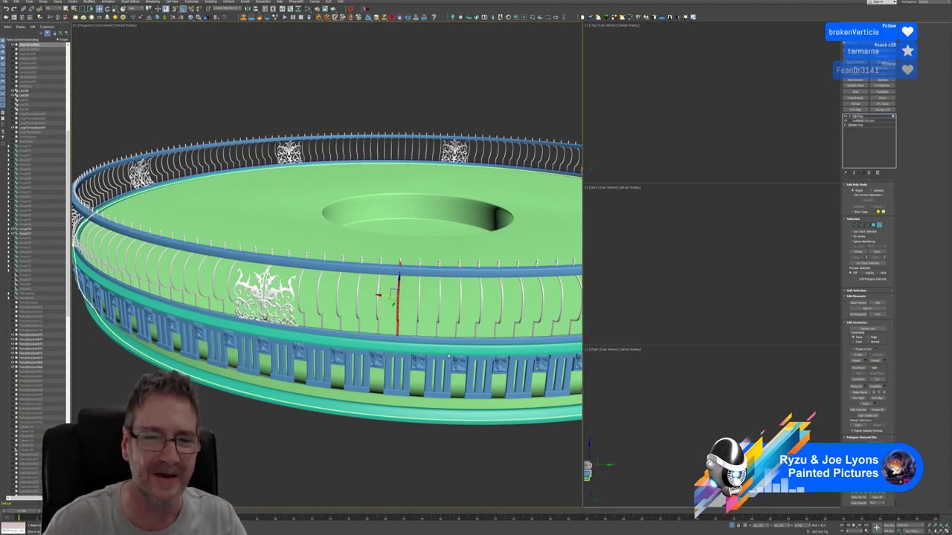
scroll(370, 314, "down", 2)
middle_click_drag(394, 262, 287, 245)
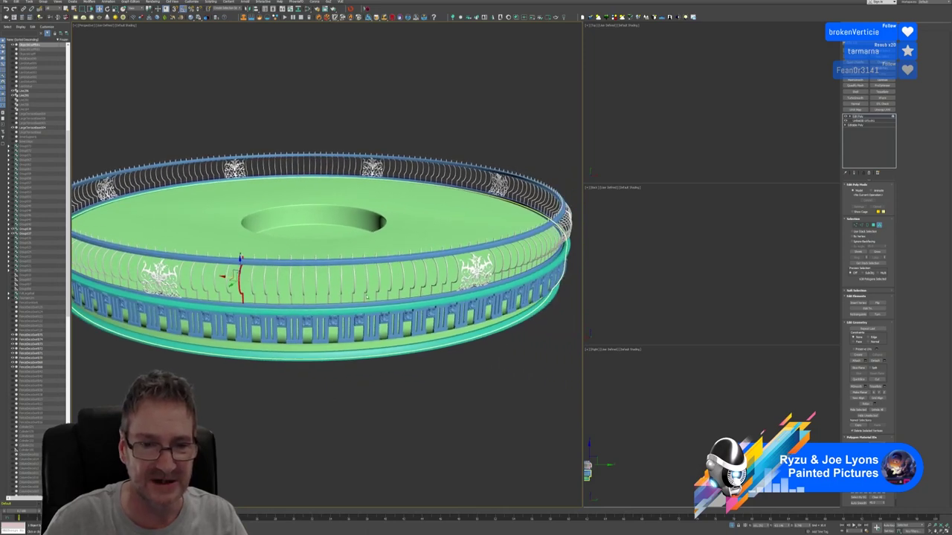
scroll(321, 286, "up", 2)
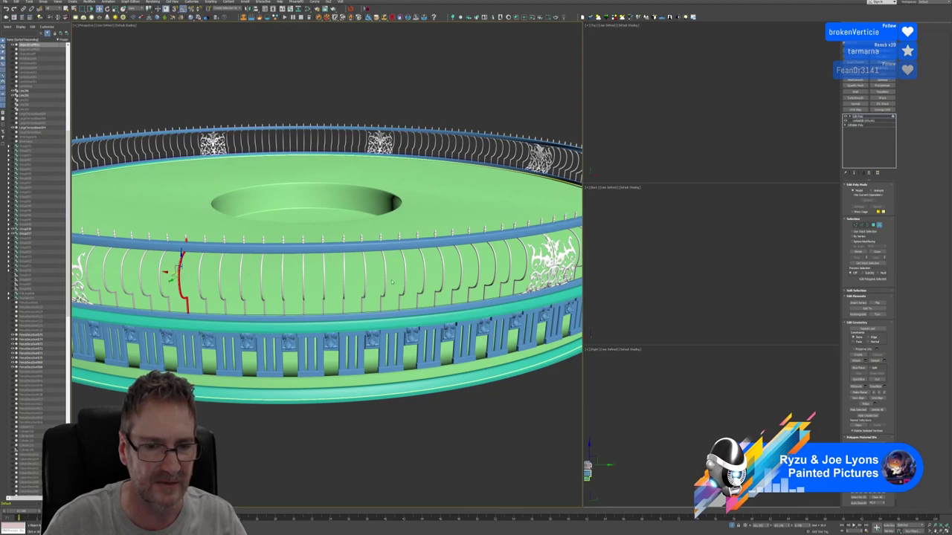
middle_click_drag(392, 281, 410, 278, "alt")
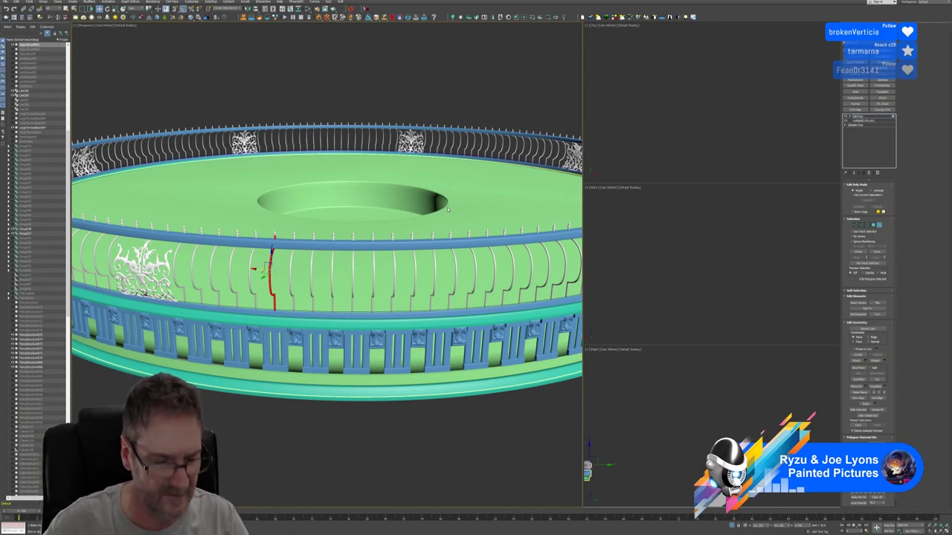
scroll(447, 207, "down", 3)
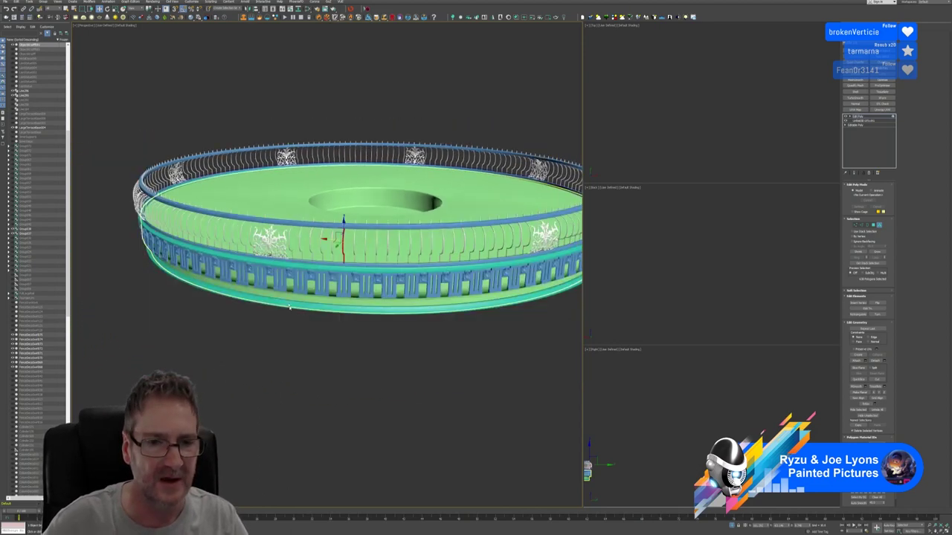
middle_click_drag(289, 308, 326, 297, "alt")
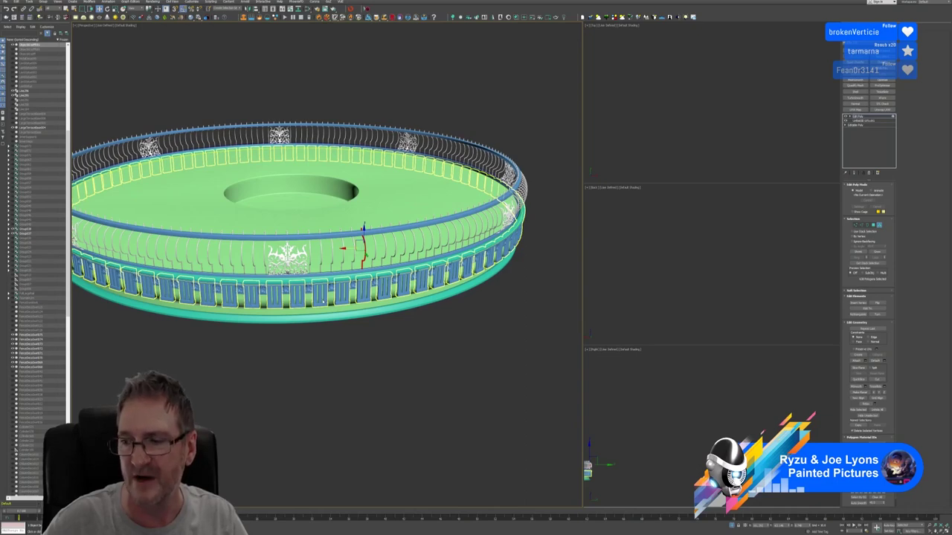
scroll(311, 294, "up", 2)
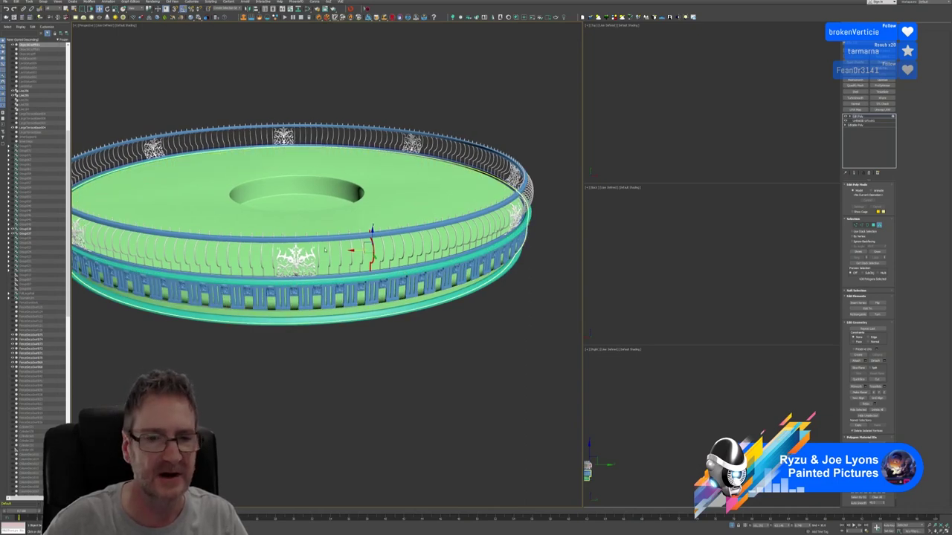
scroll(324, 294, "up", 2)
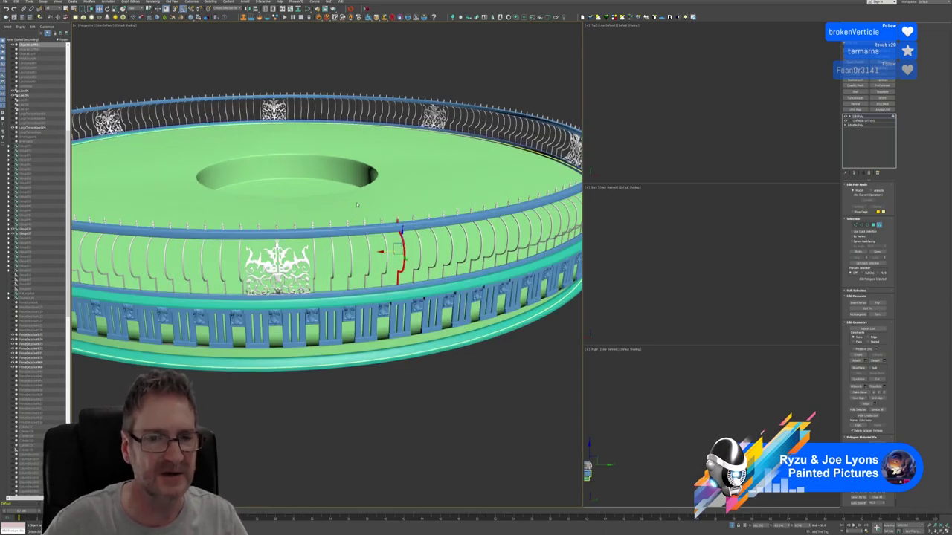
middle_click_drag(357, 205, 377, 215, "alt")
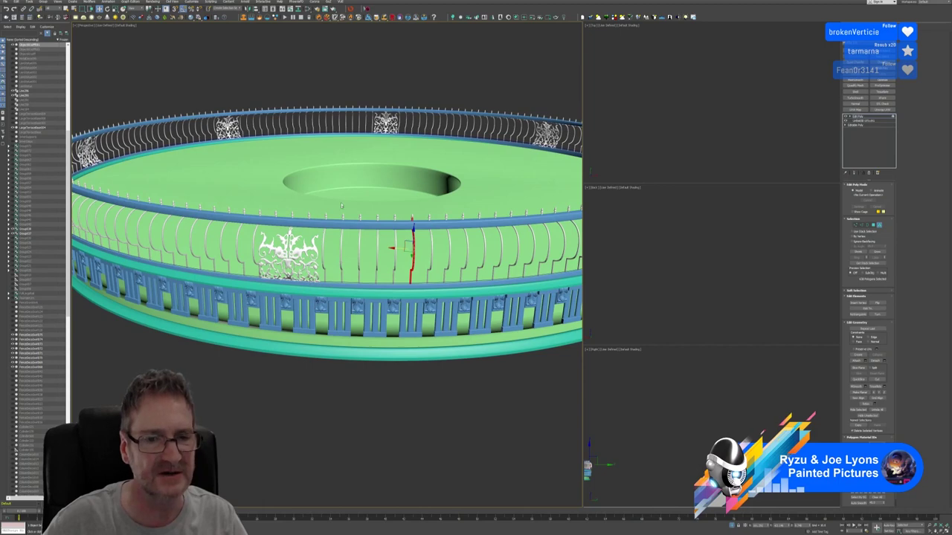
middle_click_drag(340, 203, 366, 198, "alt")
middle_click_drag(340, 345, 318, 339, "alt")
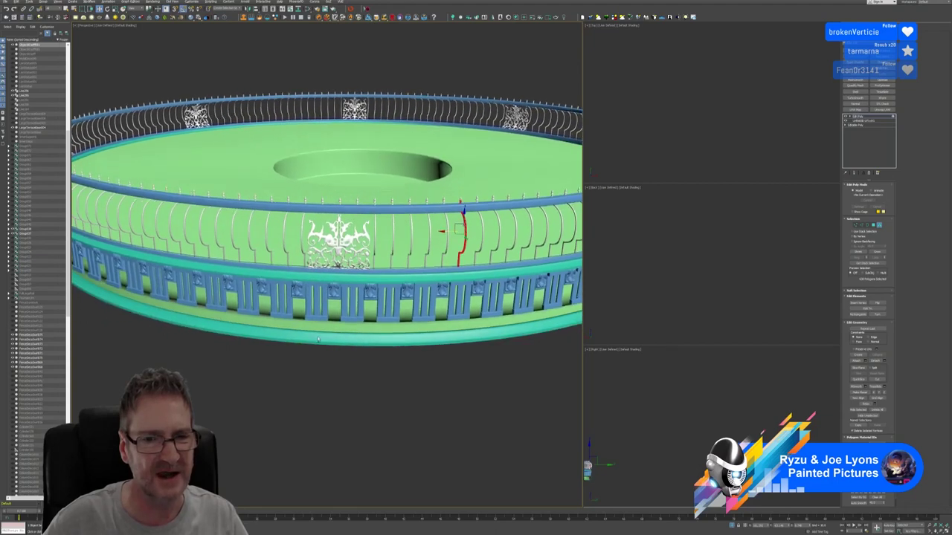
Step: Rotate the second baluster beside the front ornamental panel slightly and move it sideways under its finial
left_click(392, 231)
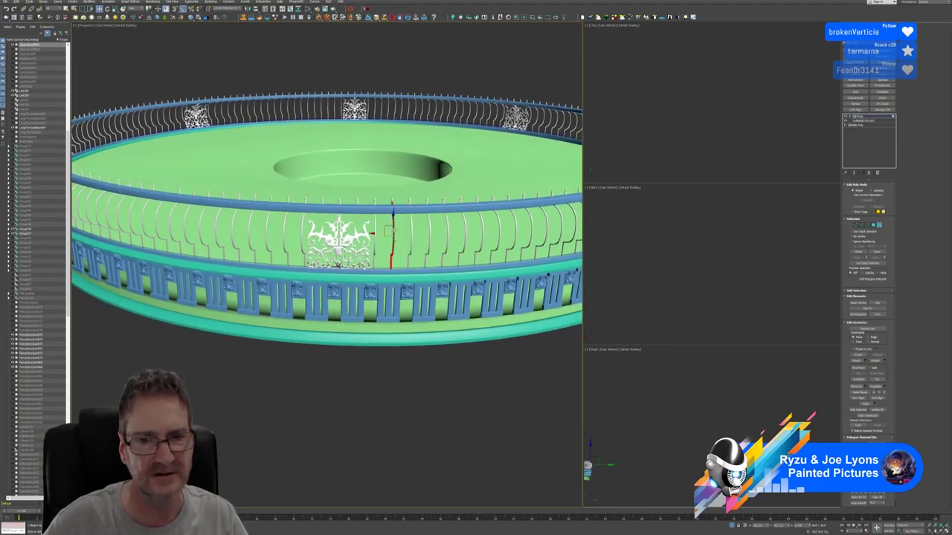
key("e")
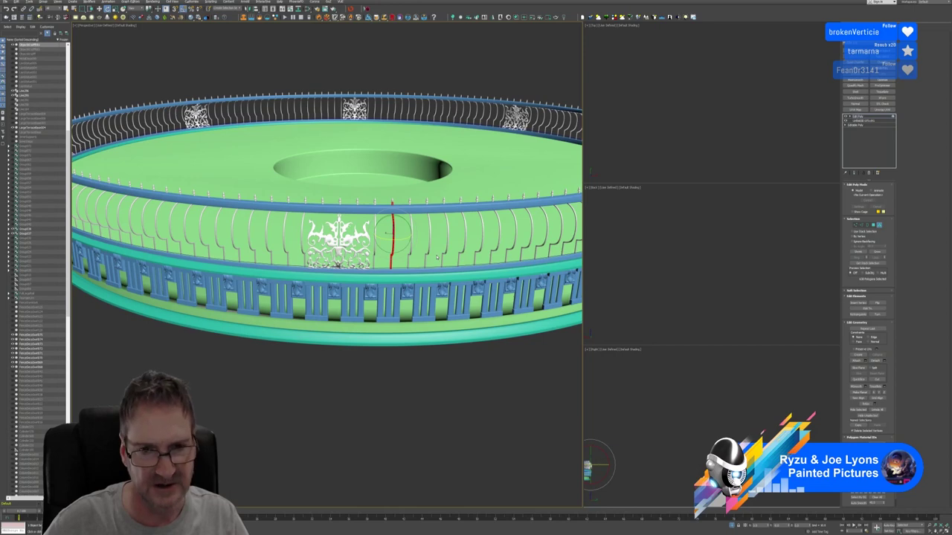
middle_click_drag(437, 256, 405, 243, "alt")
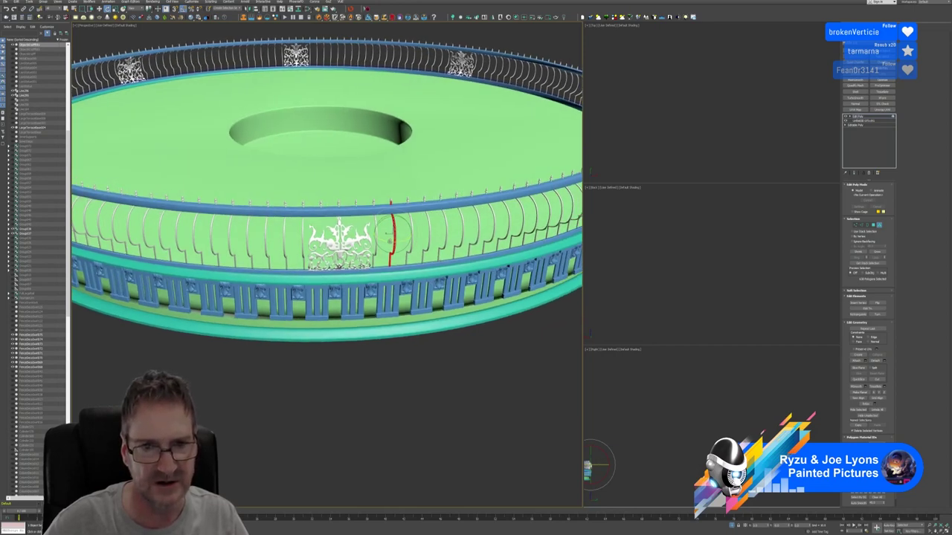
left_click_drag(389, 241, 387, 241)
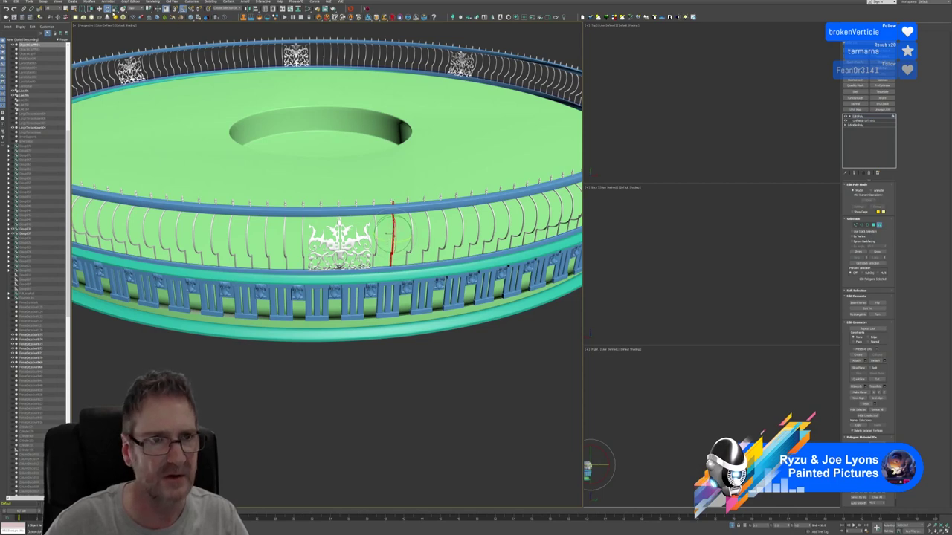
key("w")
scroll(396, 242, "up", 5)
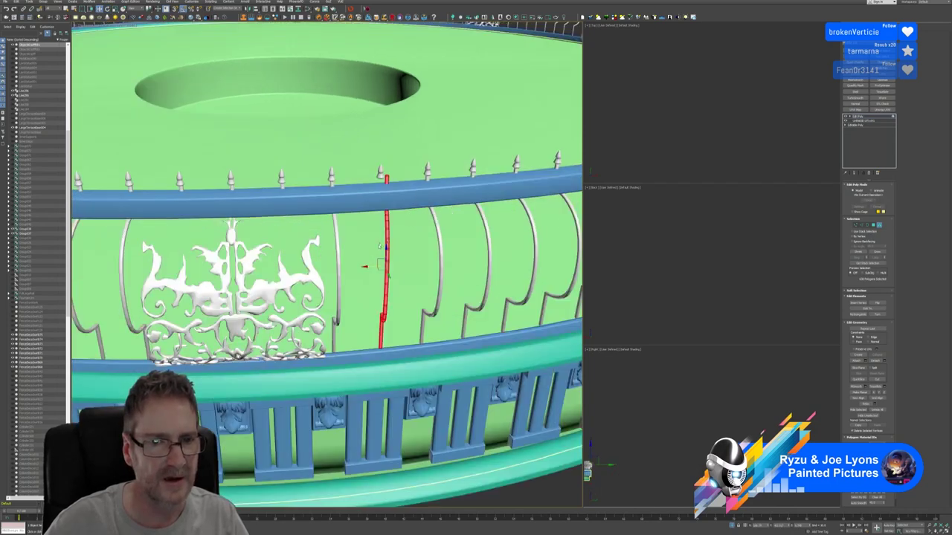
left_click_drag(366, 267, 362, 266)
mouse_move(407, 200)
middle_mouse_down("alt")
mouse_move(354, 213)
mouse_move(402, 203)
middle_mouse_up("alt")
scroll(402, 203, "down", 8)
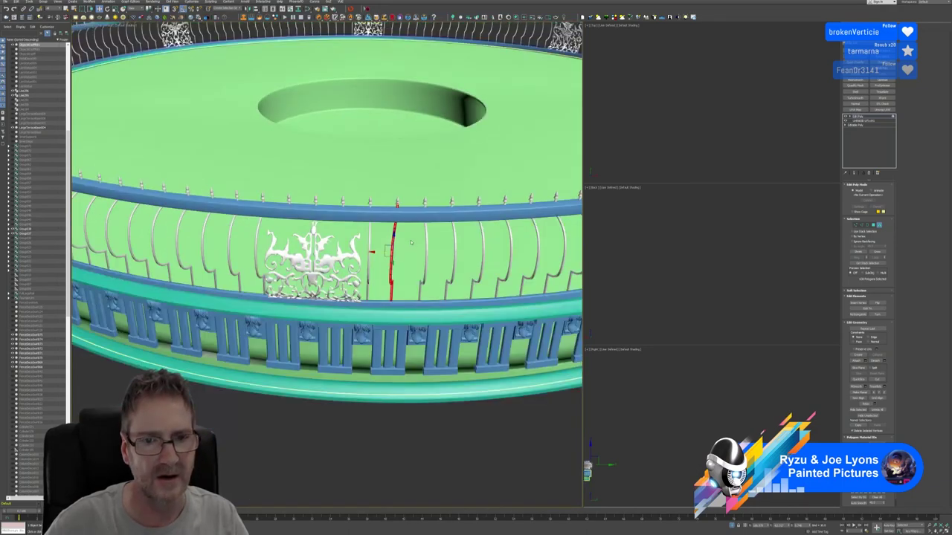
Step: Select a baluster midway between two ornamental panels, turn angle snap off, then rotate it slightly and shift it to line up with its finial
middle_click_drag(427, 302, 484, 298, "alt")
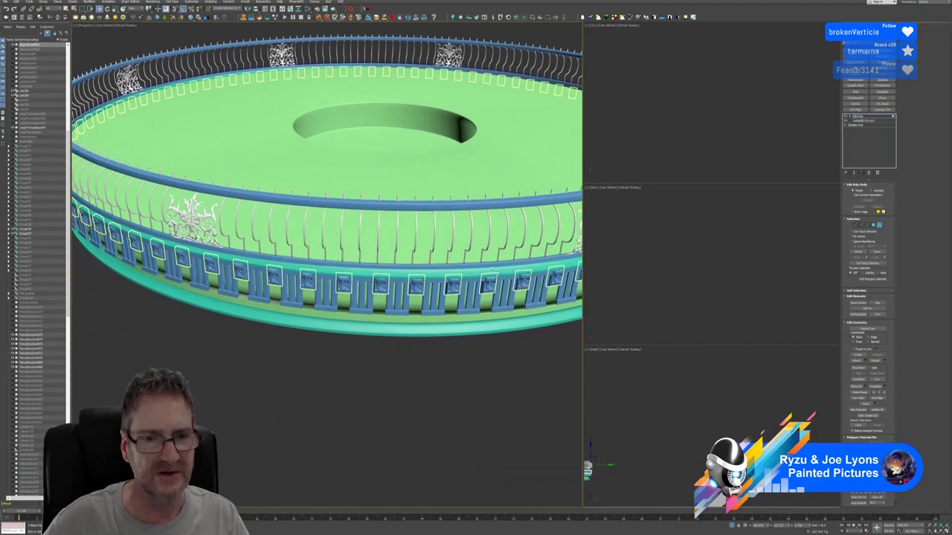
left_click(418, 238)
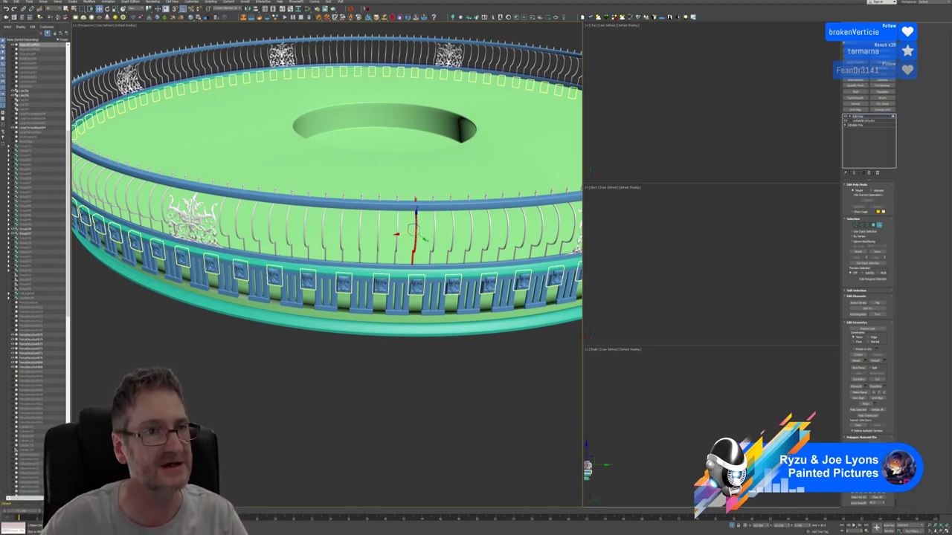
left_click(107, 8)
left_click(182, 10)
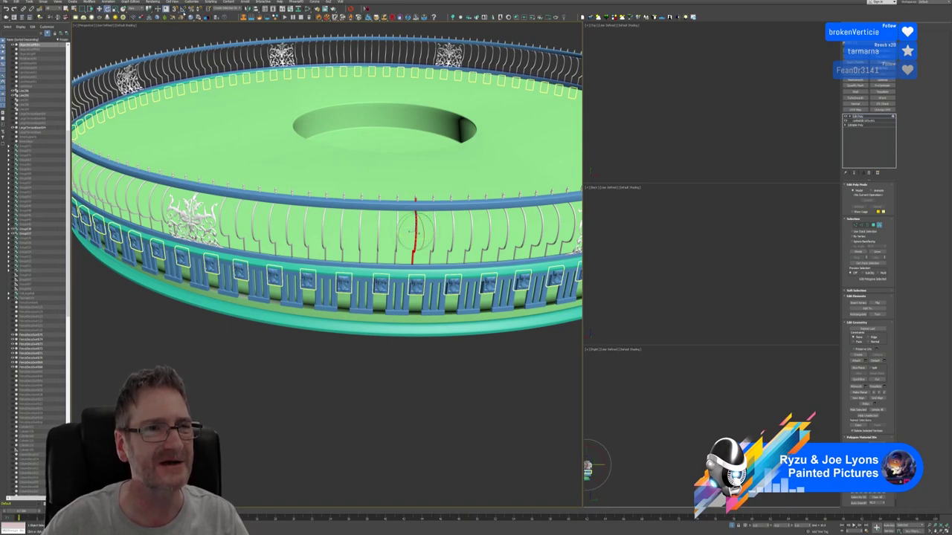
scroll(417, 233, "up", 2)
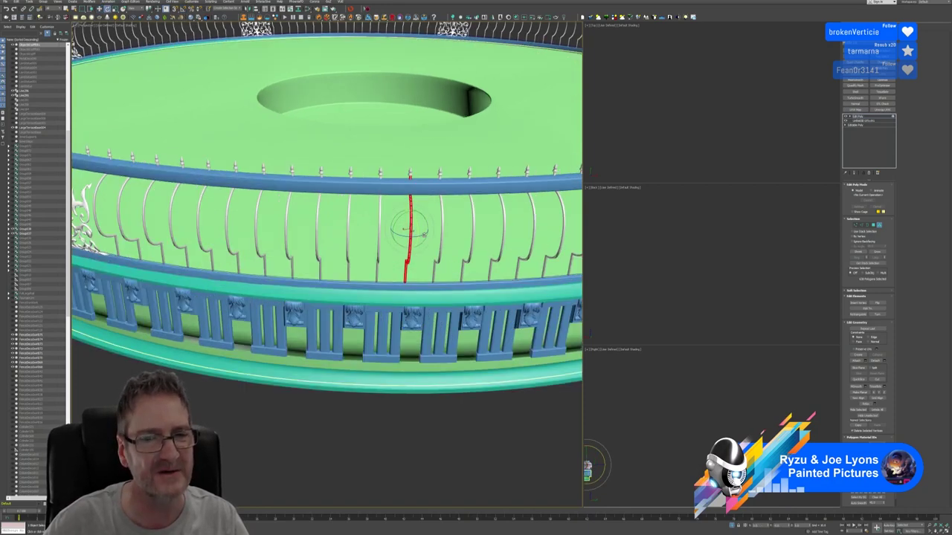
left_click_drag(403, 237, 403, 235)
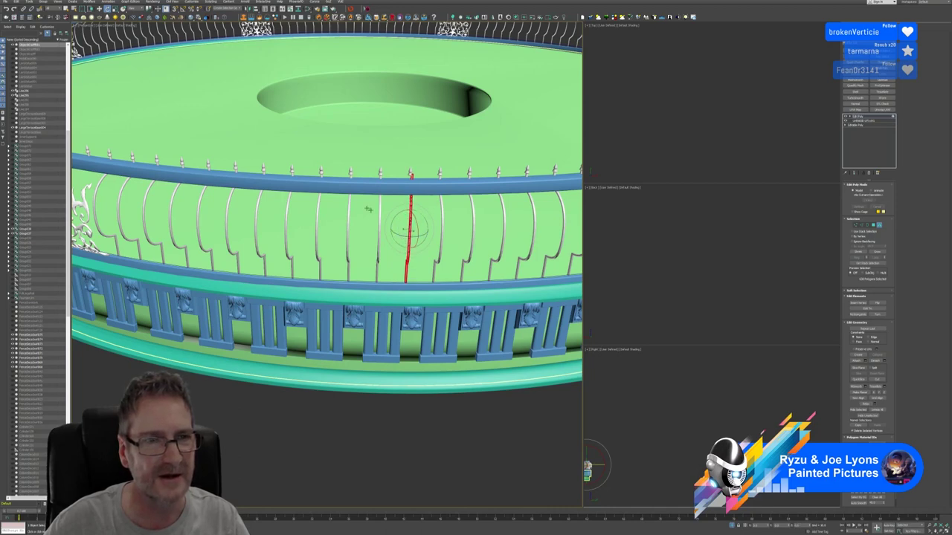
key("w")
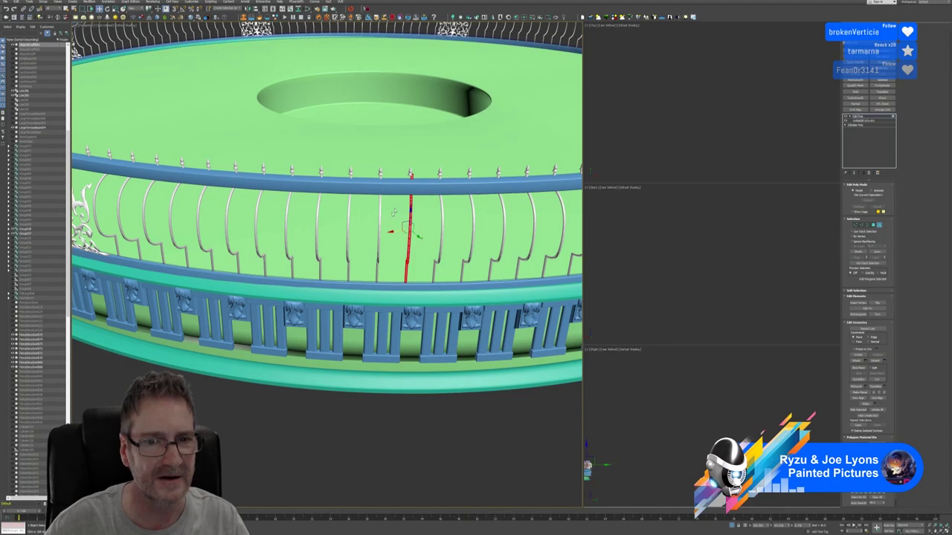
left_click_drag(410, 228, 394, 230)
middle_click_drag(394, 230, 409, 206, "alt")
scroll(409, 204, "up", 3)
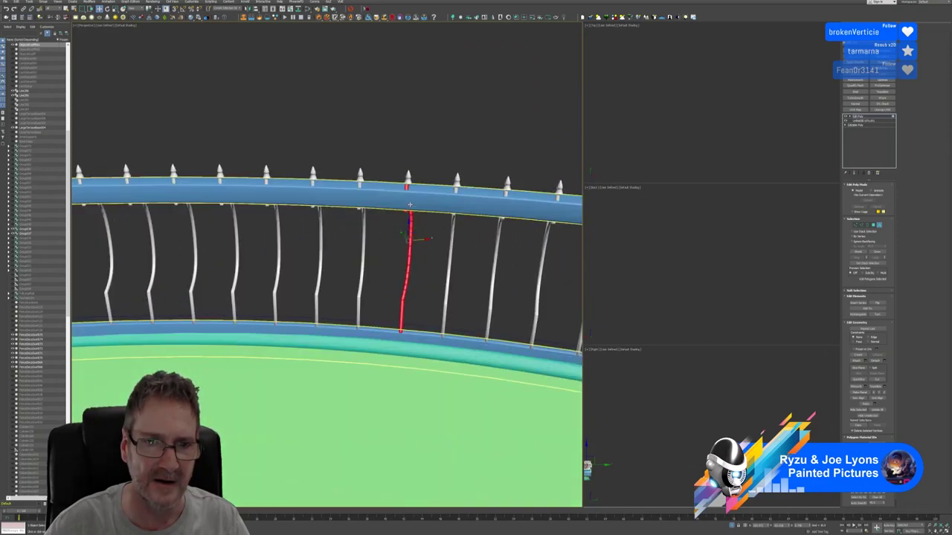
scroll(409, 203, "up", 2)
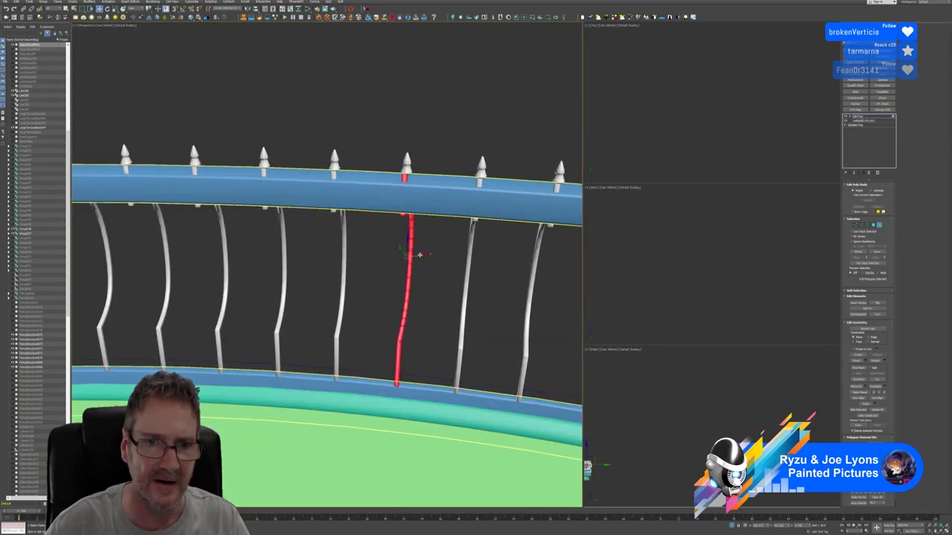
left_click_drag(420, 255, 420, 254)
middle_click_drag(421, 254, 443, 246, "alt")
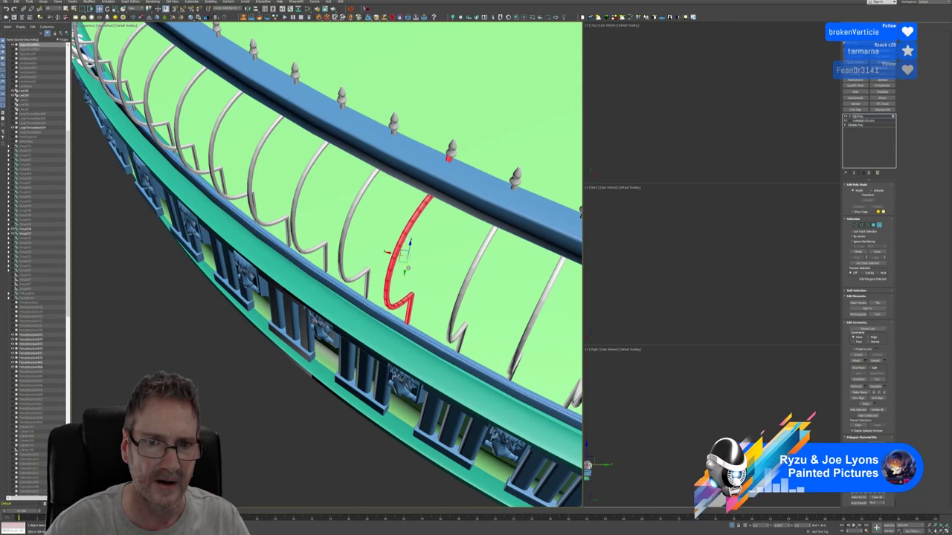
Step: Select a baluster a few places to the right of the front ornamental panel, rotate it slightly and shift it under its finial
middle_click_drag(408, 268, 398, 358, "alt")
scroll(407, 292, "down", 3)
scroll(390, 318, "down", 6)
scroll(383, 334, "up", 3)
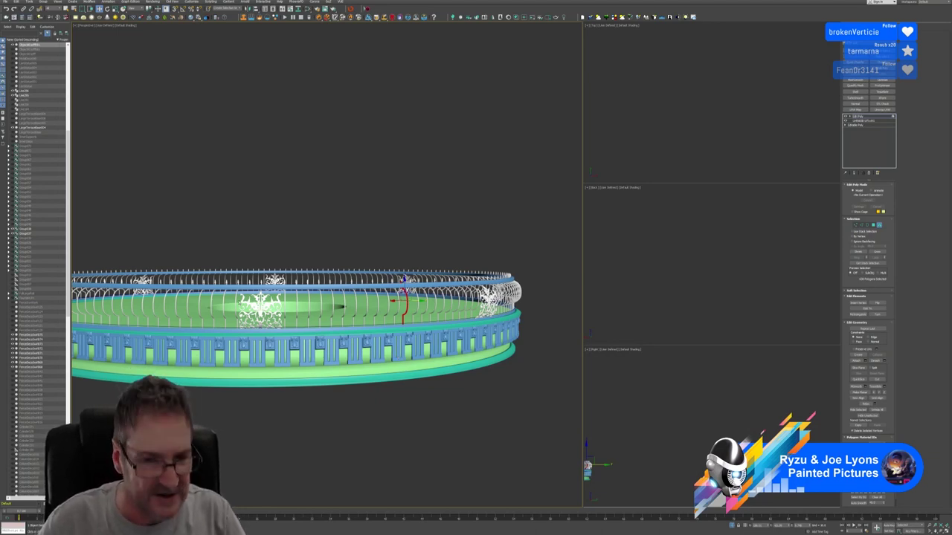
middle_click_drag(287, 261, 325, 226, "alt")
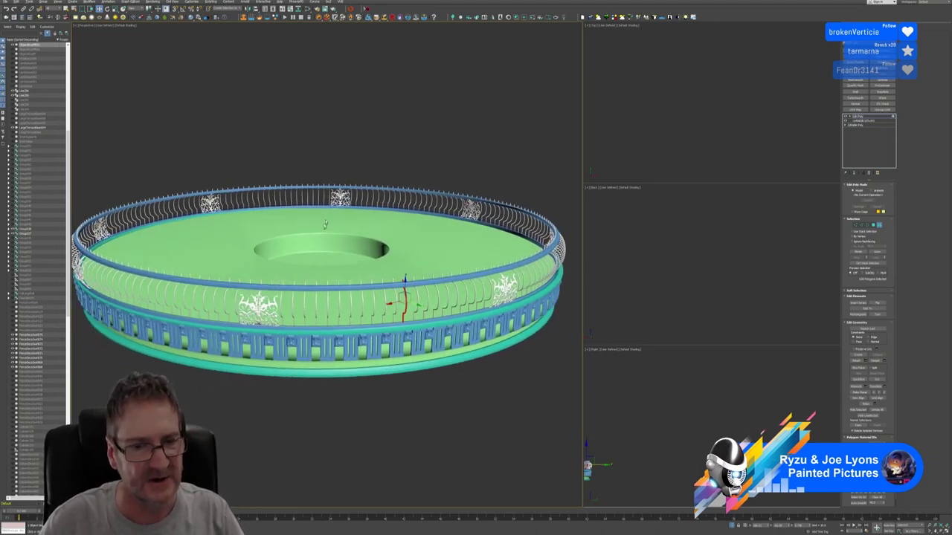
middle_click_drag(303, 264, 332, 258)
scroll(373, 295, "up", 2)
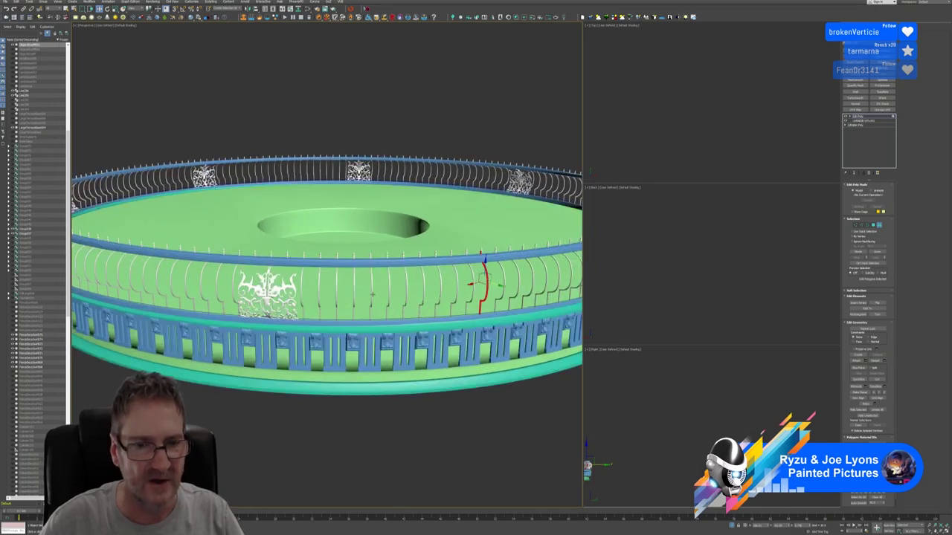
left_click(387, 289)
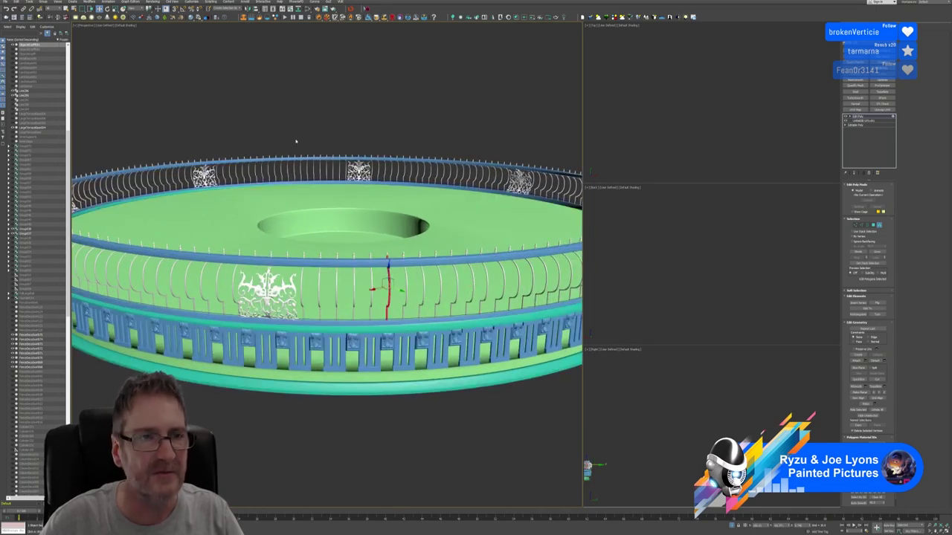
left_click(107, 9)
middle_click_drag(416, 228, 455, 235, "alt")
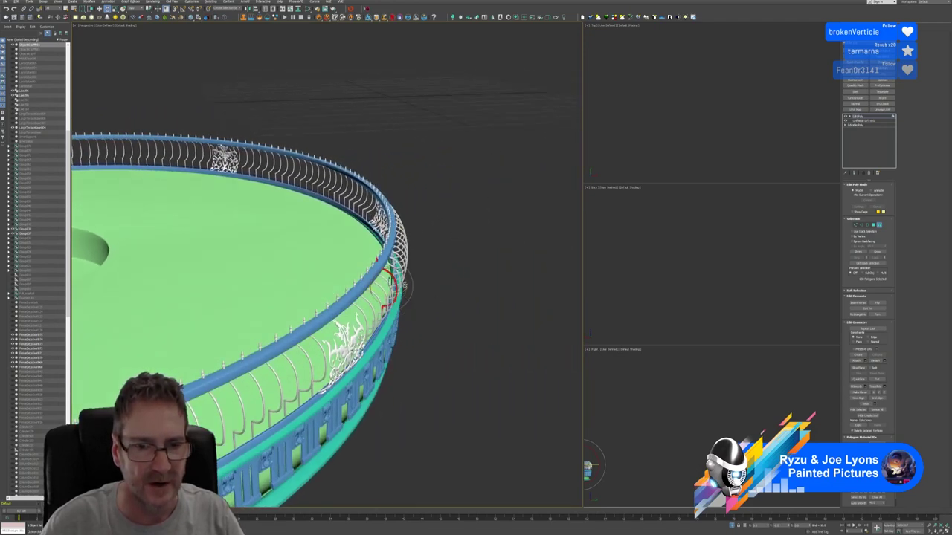
scroll(402, 287, "up", 5)
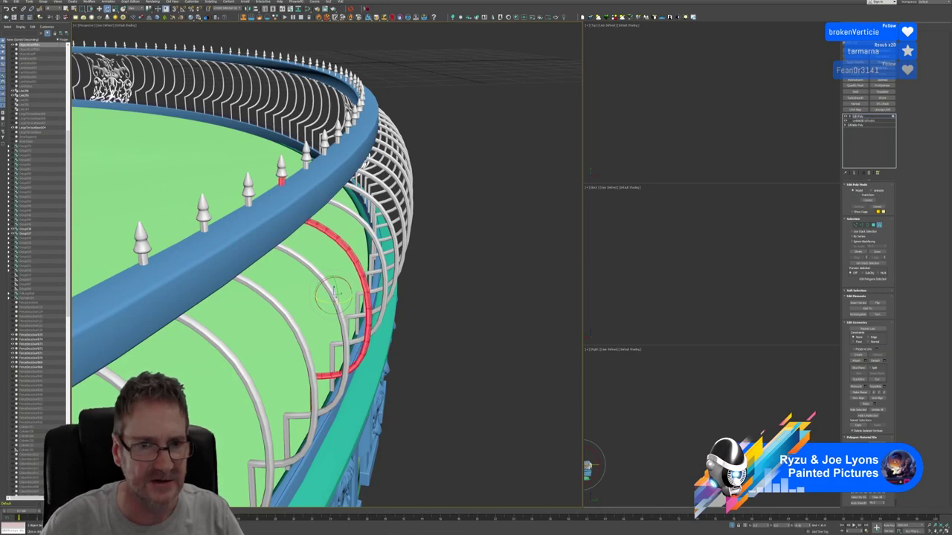
middle_click_drag(427, 282, 394, 289, "alt")
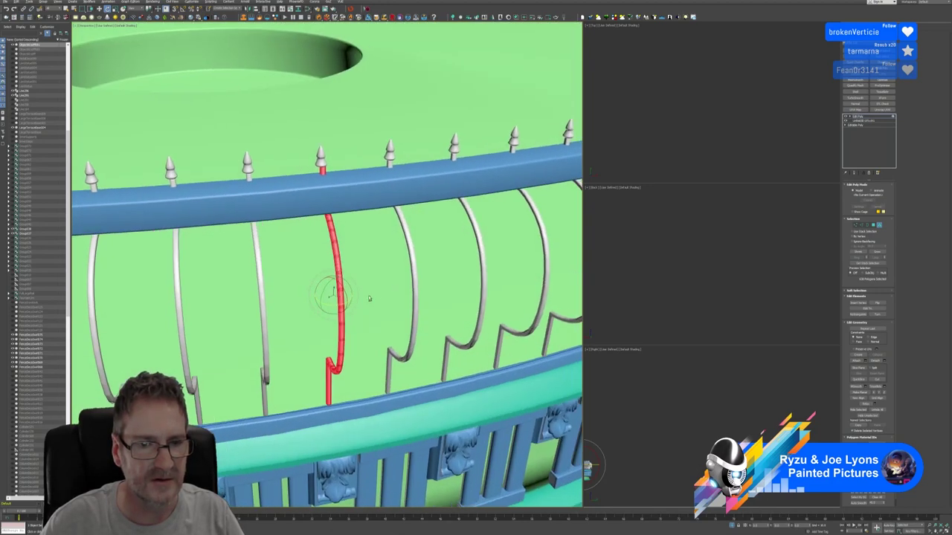
key("w")
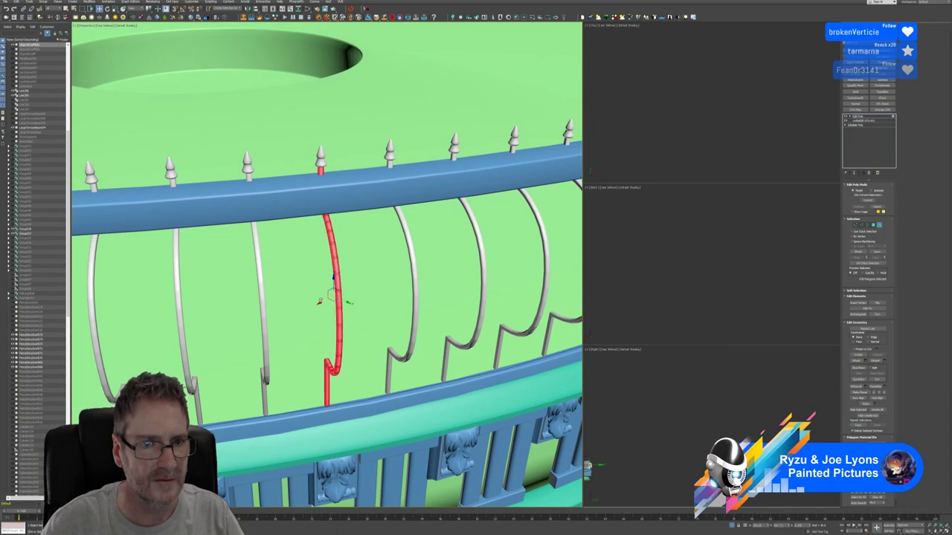
mouse_move(320, 301)
middle_mouse_down("alt")
mouse_move(304, 235)
mouse_move(308, 305)
middle_mouse_up("alt")
Step: Rotate the fourth baluster to the left of the front ornamental panel slightly and nudge it sideways to line up with its finial
middle_click_drag(371, 266, 371, 201, "alt")
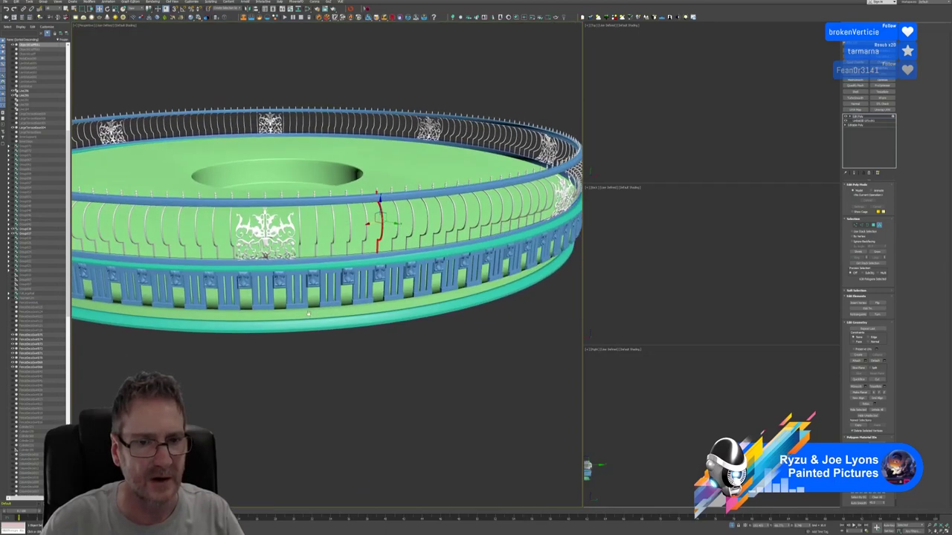
middle_click_drag(319, 312, 414, 318)
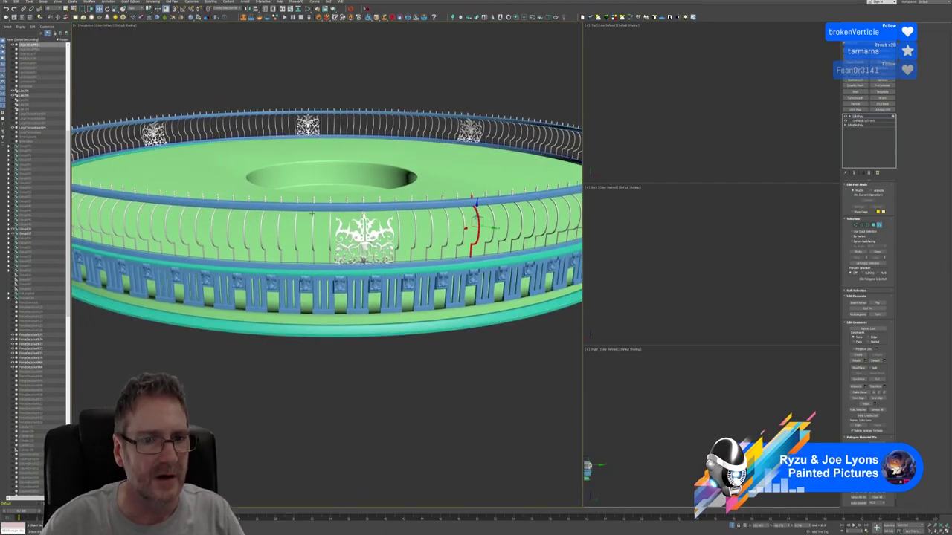
left_click(278, 235)
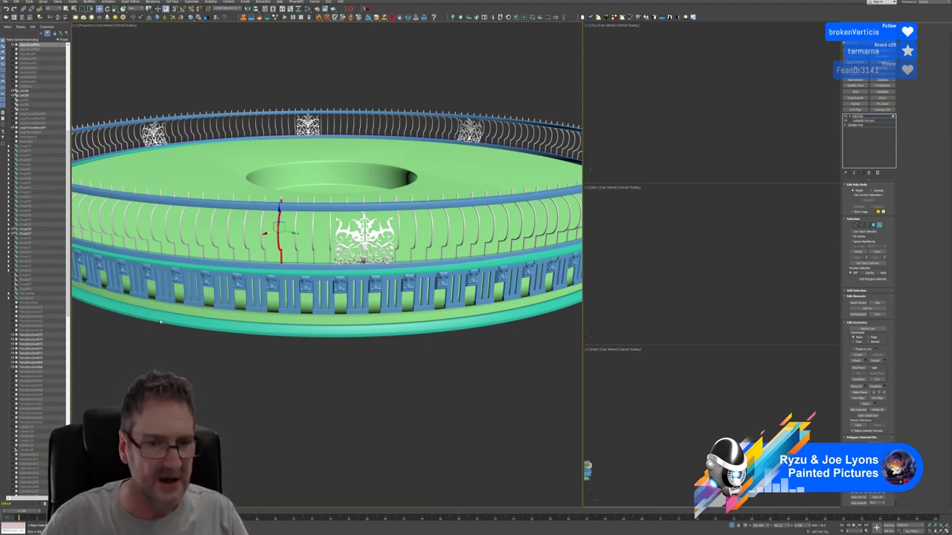
middle_click_drag(246, 309, 178, 67, "alt")
scroll(260, 234, "up", 3)
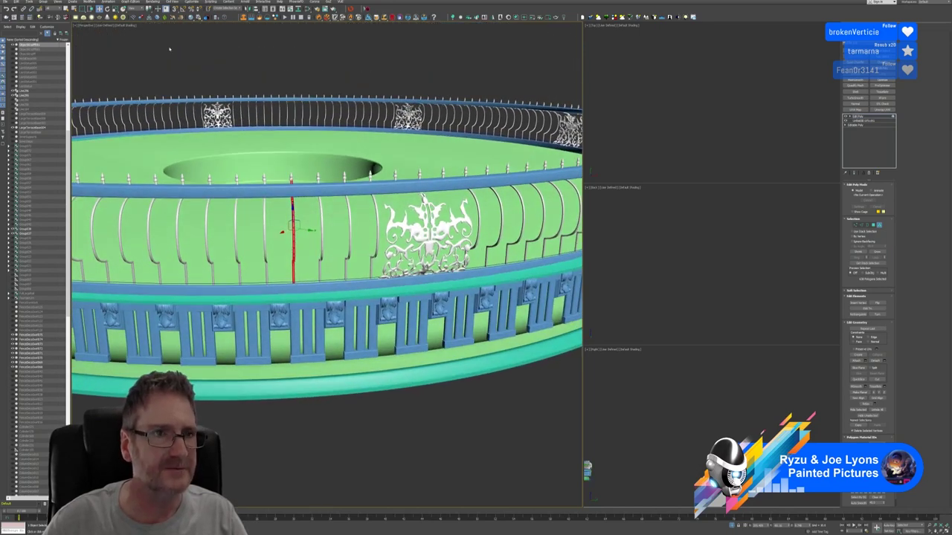
left_click(107, 9)
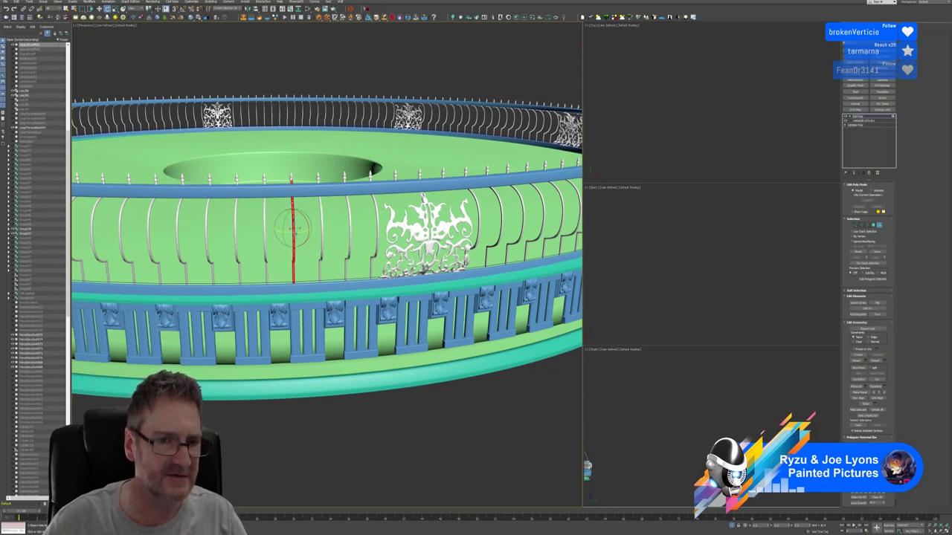
left_click_drag(295, 232, 297, 231)
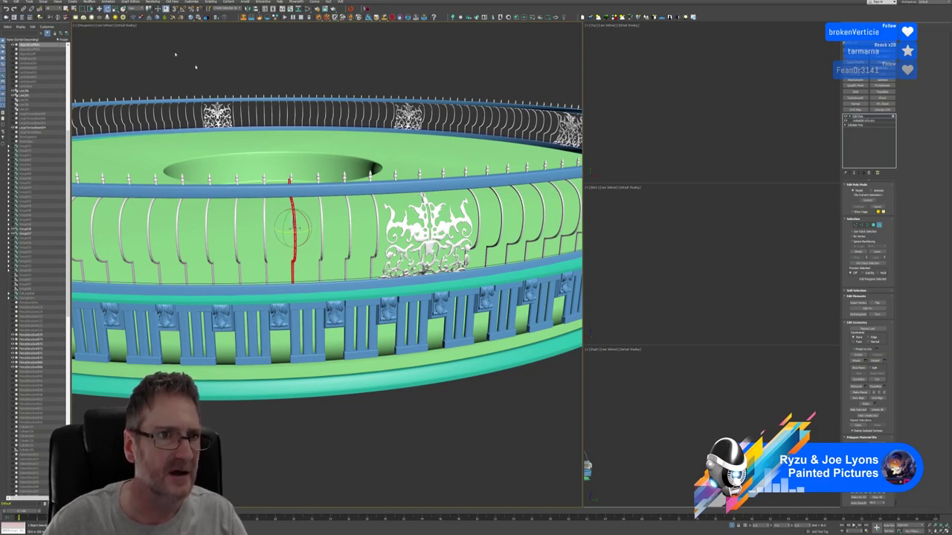
key("w")
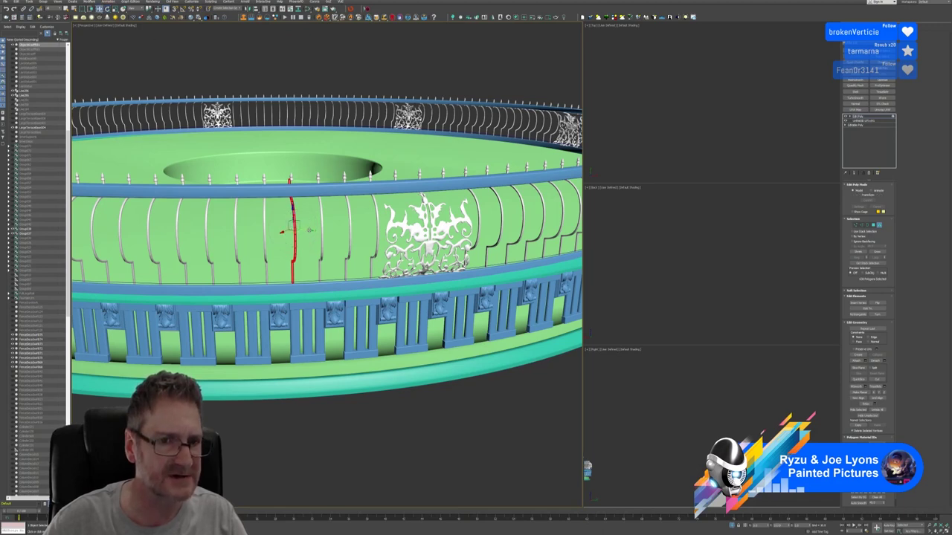
left_click_drag(309, 230, 310, 230)
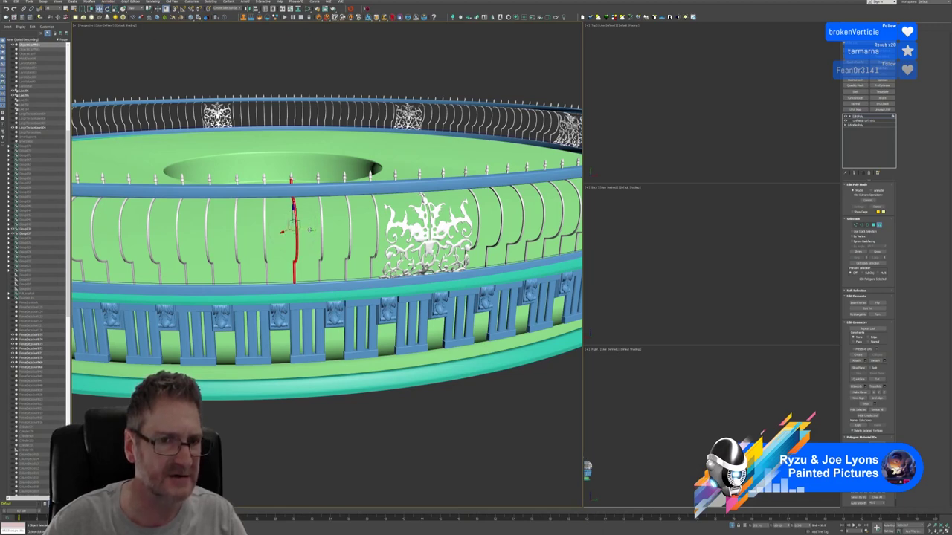
Step: Rotate the neighbouring fifth baluster left of the panel slightly and move it along the rail until it meets its finial
left_click(264, 238)
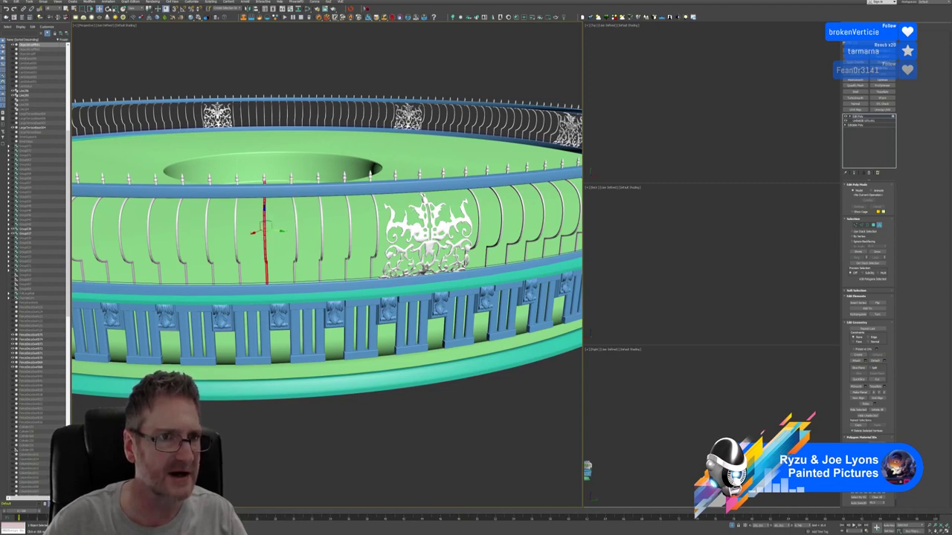
left_click(108, 8)
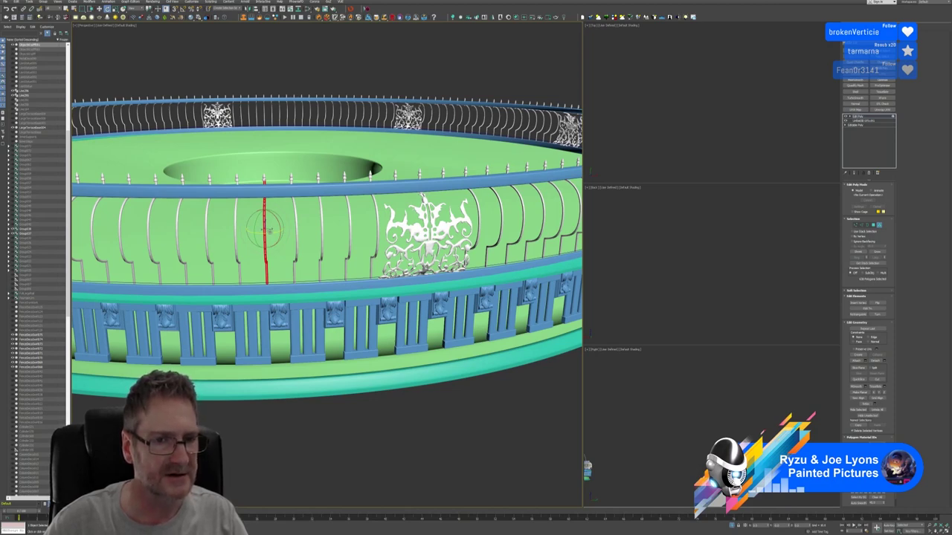
left_click_drag(271, 232, 277, 231)
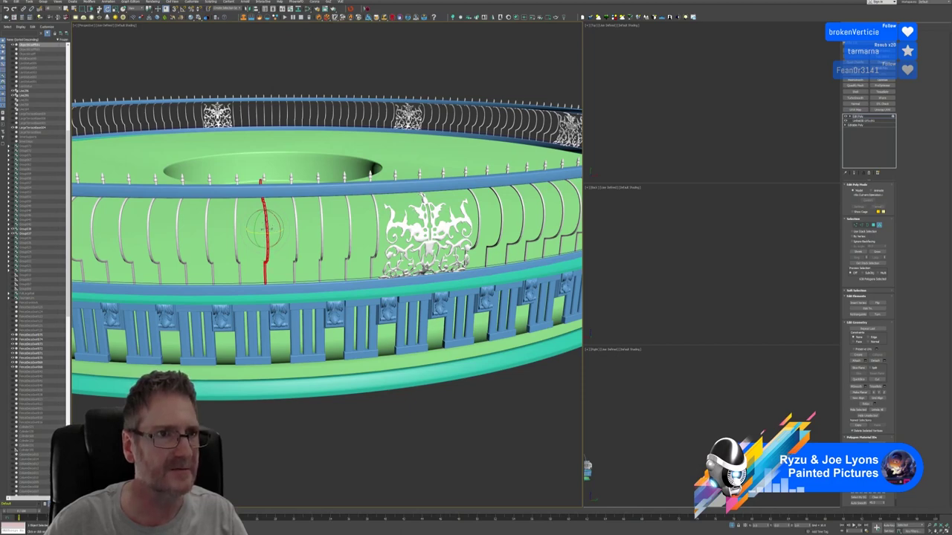
left_click(99, 9)
middle_click_drag(311, 210, 297, 235, "alt")
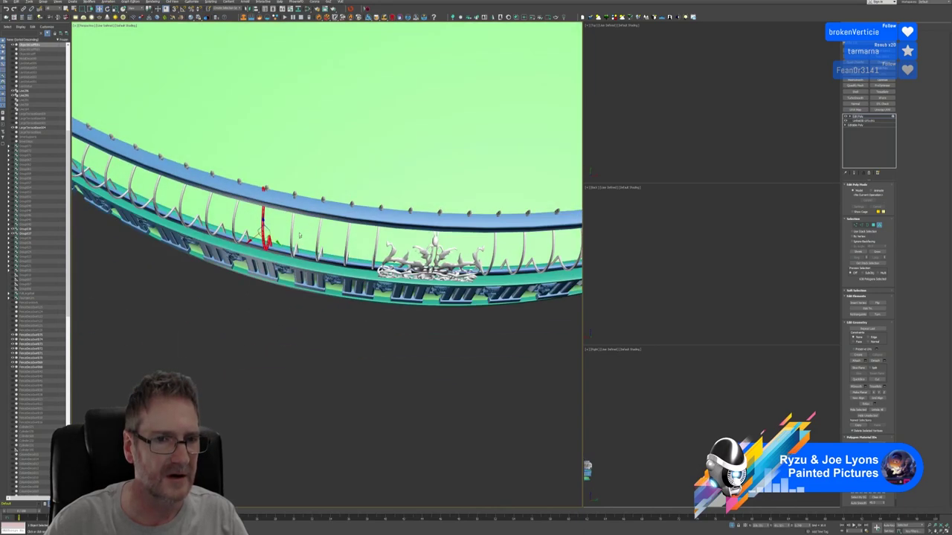
mouse_move(277, 243)
left_mouse_down()
mouse_move(253, 244)
mouse_move(271, 243)
left_mouse_up()
middle_click_drag(271, 243, 300, 191, "alt")
scroll(300, 191, "up", 3)
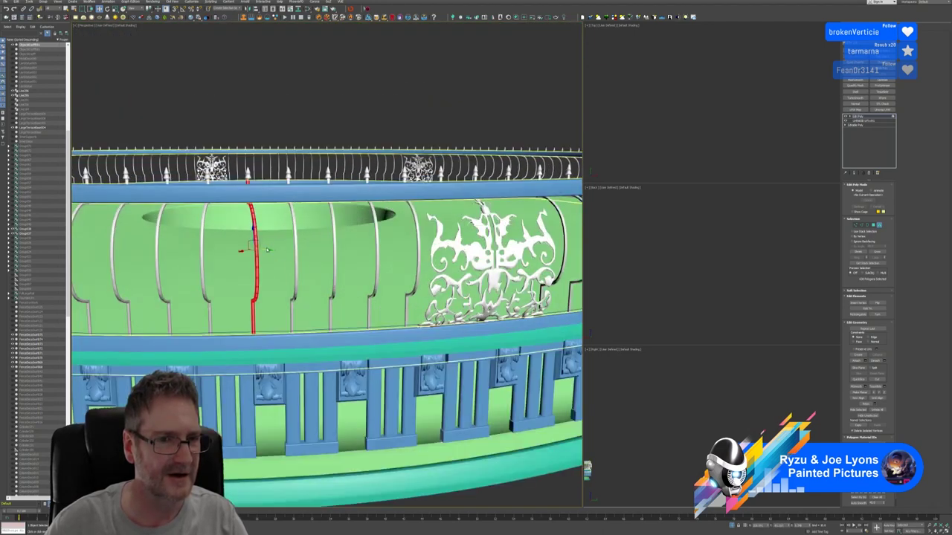
mouse_move(267, 249)
middle_mouse_down("alt")
mouse_move(277, 258)
mouse_move(227, 165)
mouse_move(287, 229)
mouse_move(279, 255)
middle_mouse_up("alt")
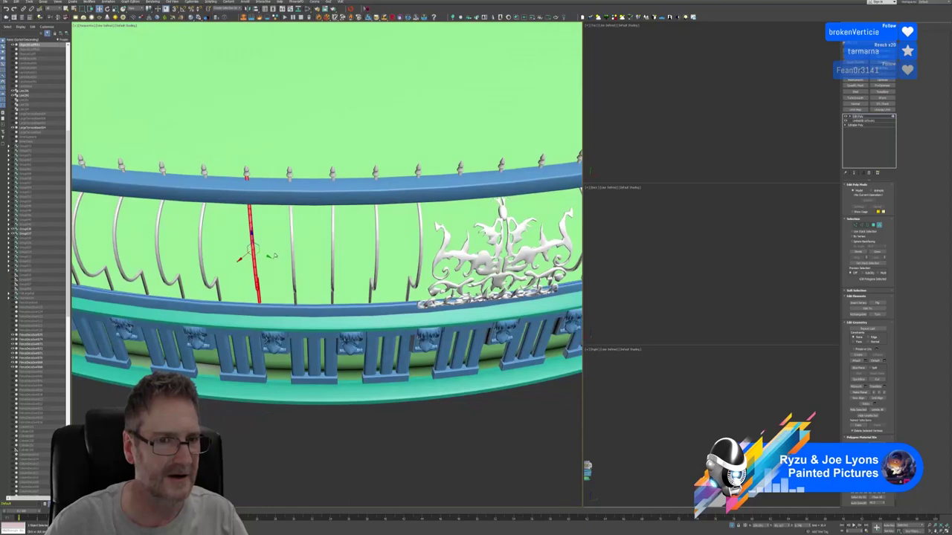
left_click_drag(268, 256, 269, 256)
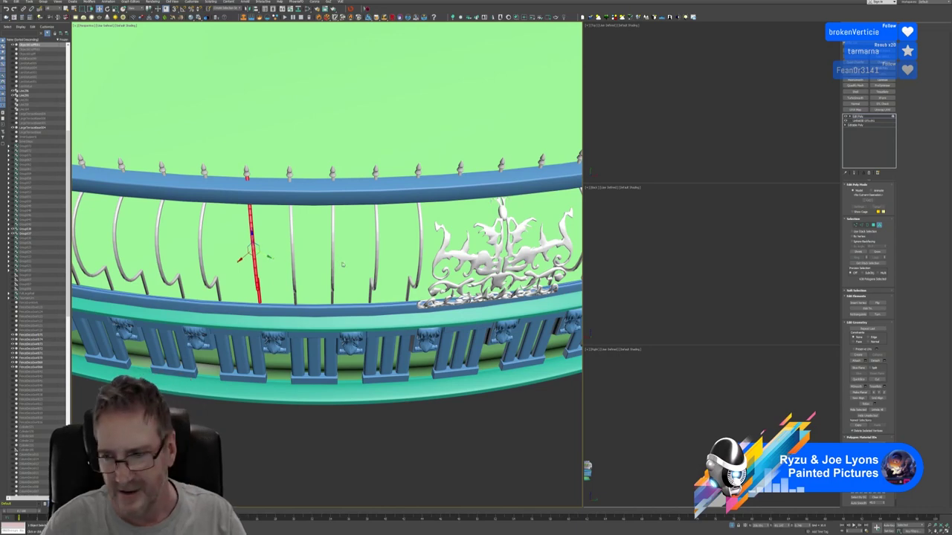
Step: Select the fourth baluster to the right of another ornamental panel, rotate it slightly and shift it sideways under its finial
scroll(343, 264, "down", 4)
middle_click_drag(342, 264, 275, 277, "alt")
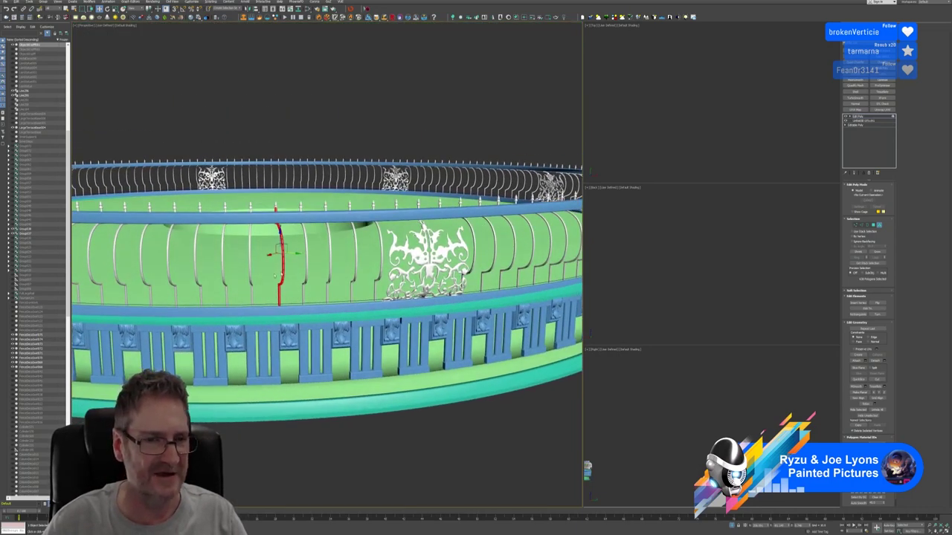
scroll(316, 279, "down", 3)
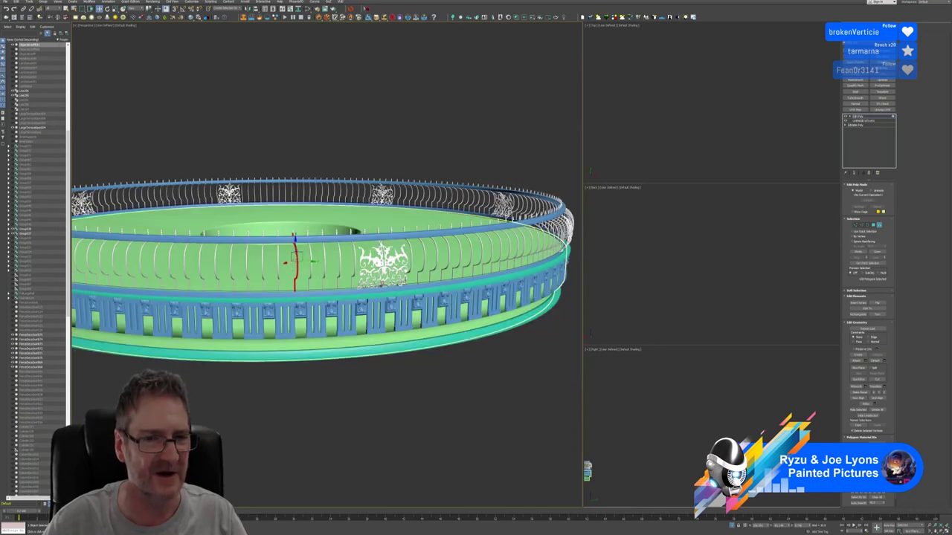
scroll(315, 370, "down", 4)
middle_click_drag(301, 371, 332, 327)
scroll(333, 327, "up", 4)
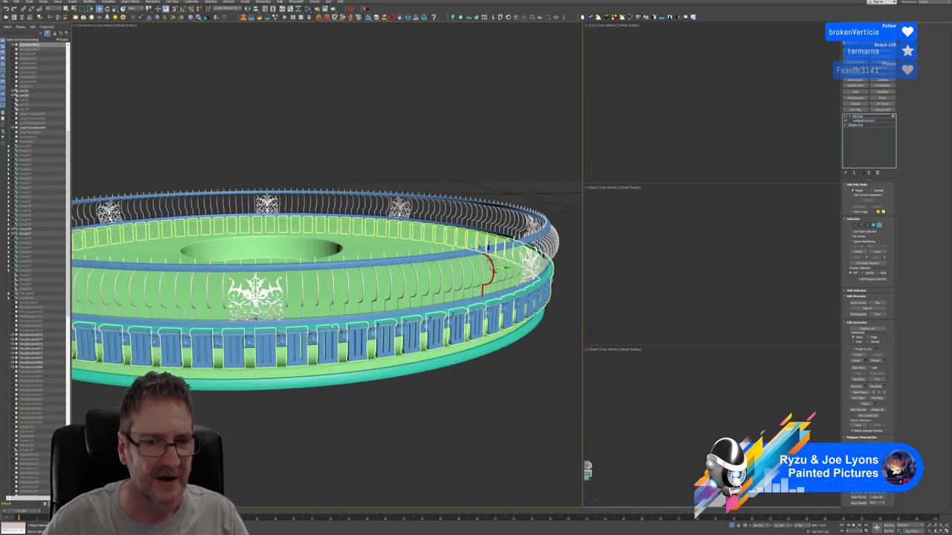
left_click(336, 289)
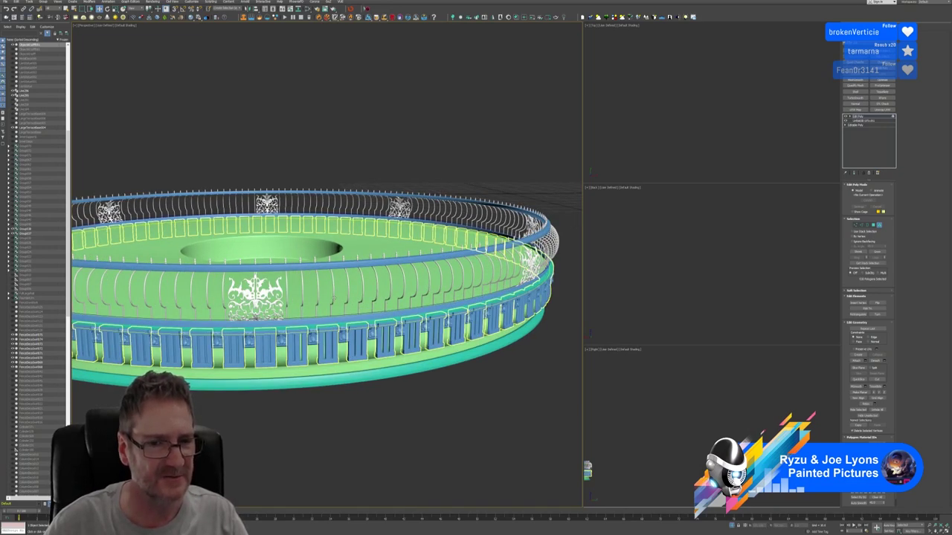
left_click(332, 290)
scroll(333, 296, "up", 3)
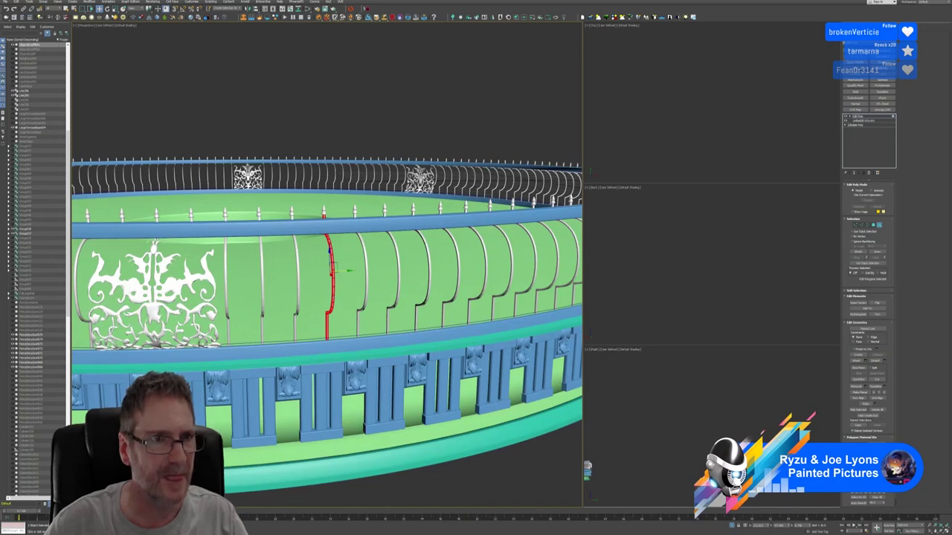
key("e")
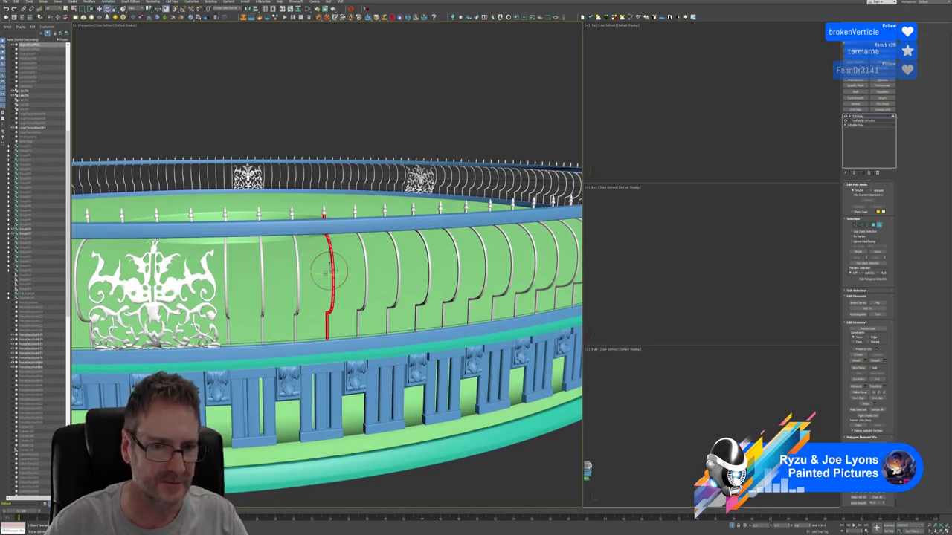
left_click_drag(324, 274, 323, 273)
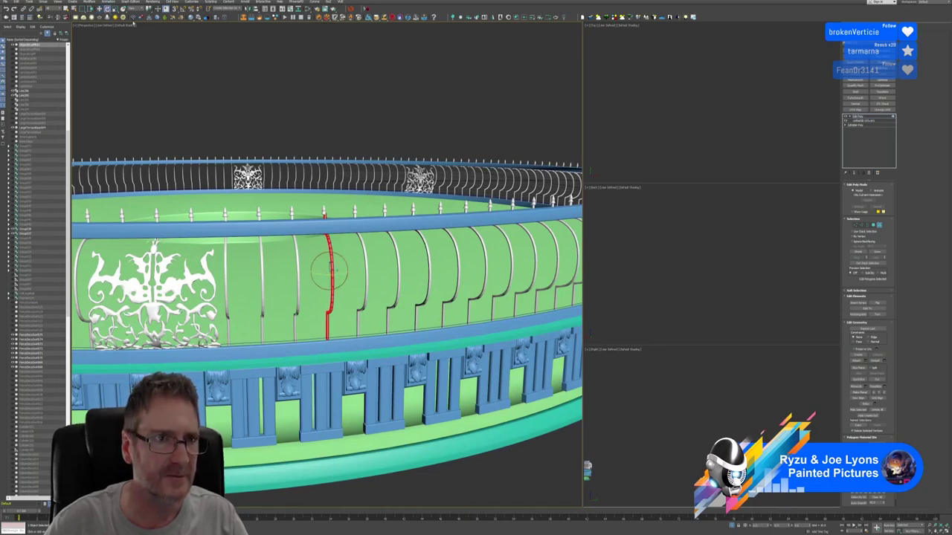
left_click(100, 9)
scroll(319, 283, "up", 8)
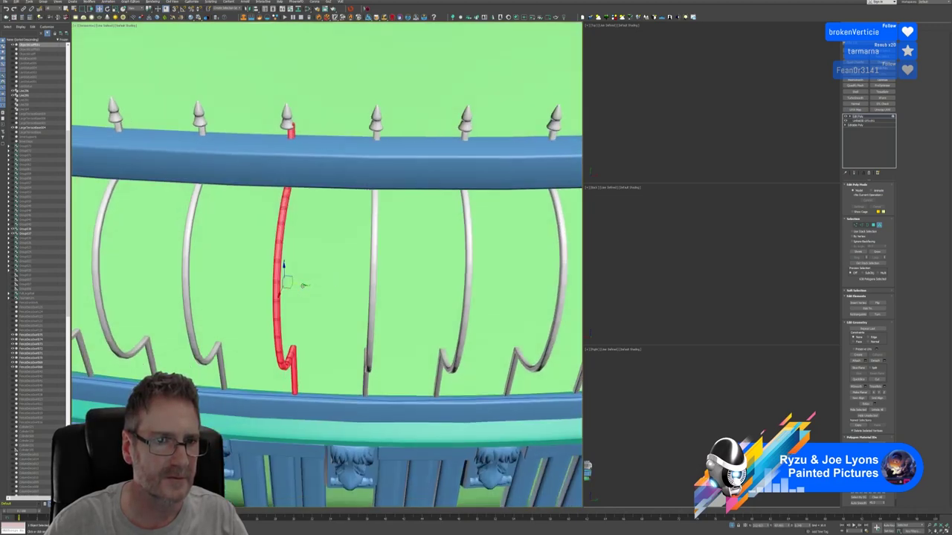
left_click_drag(303, 285, 300, 284)
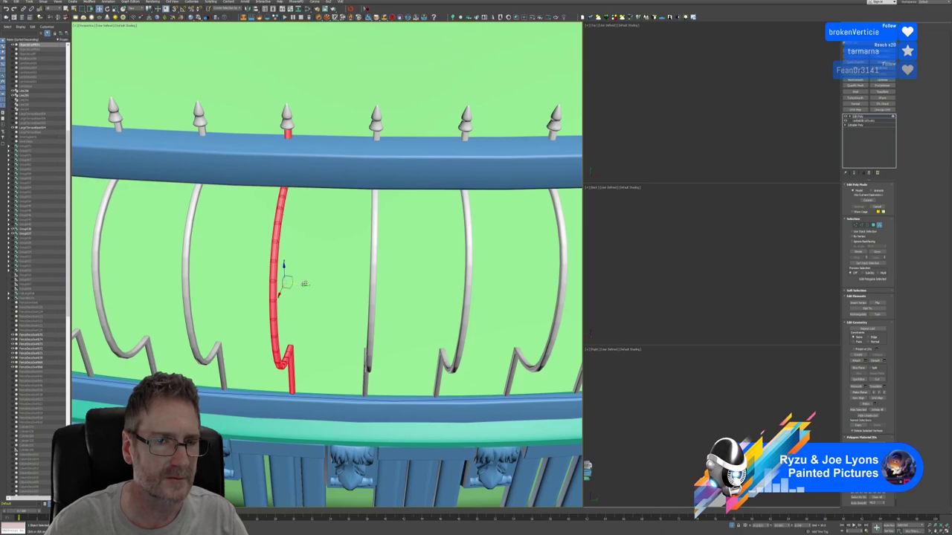
Step: Select the baluster roughly midway between the two front ornamental panels and rotate it slightly
scroll(305, 283, "down", 8)
middle_click_drag(334, 282, 368, 279, "alt")
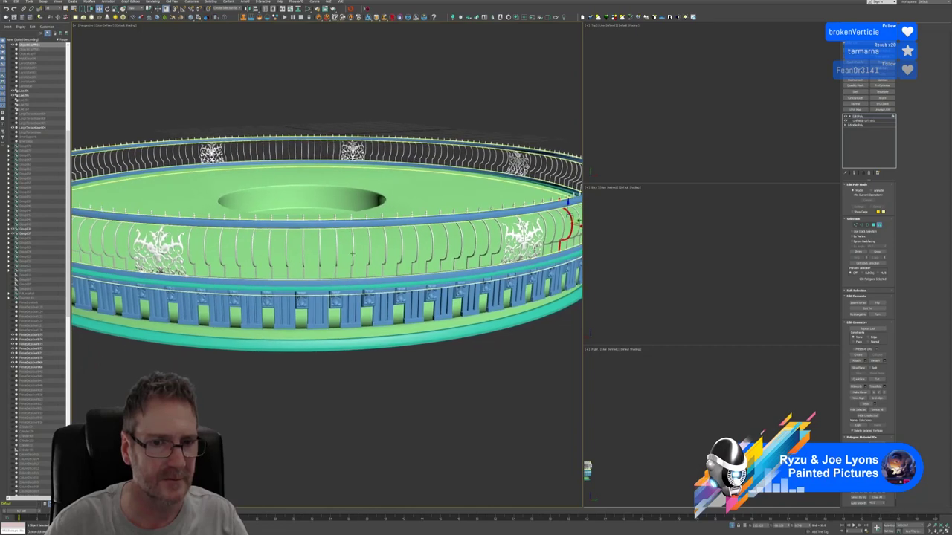
left_click(353, 251)
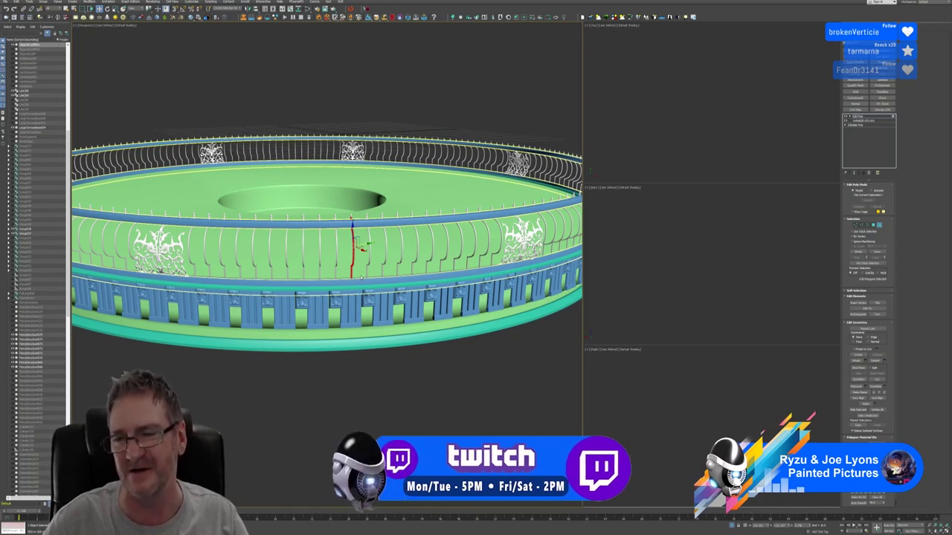
middle_click_drag(192, 100, 266, 153, "alt")
scroll(265, 153, "up", 3)
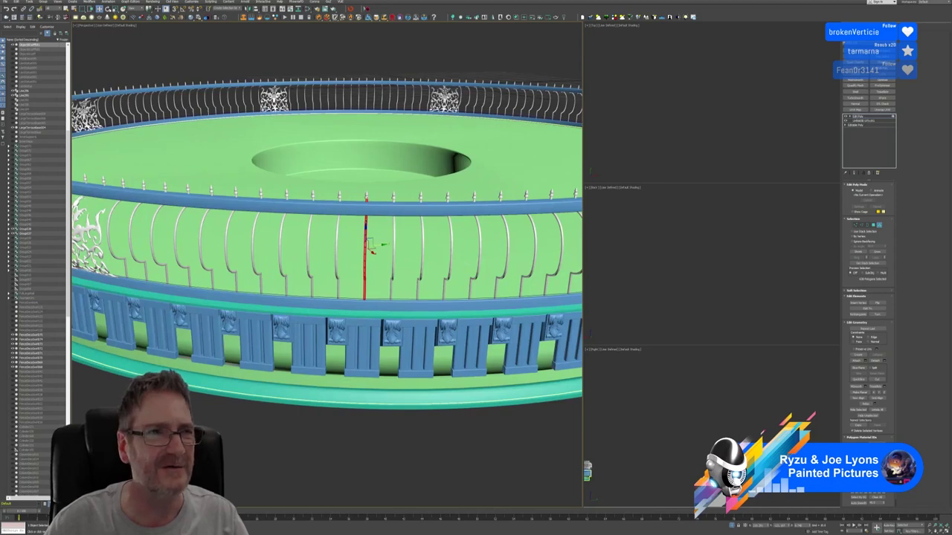
key("e")
scroll(342, 240, "up", 2)
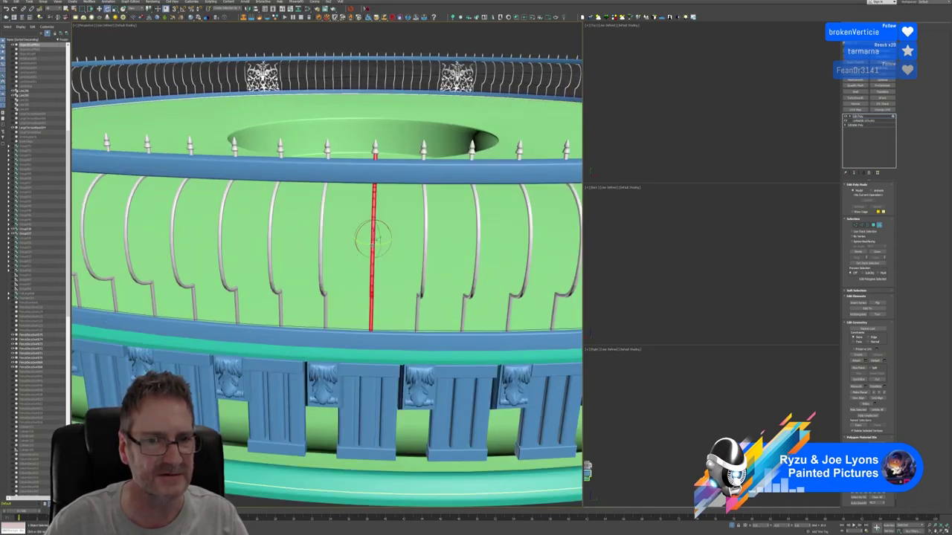
left_click_drag(373, 244, 371, 244)
key("ctrl+z")
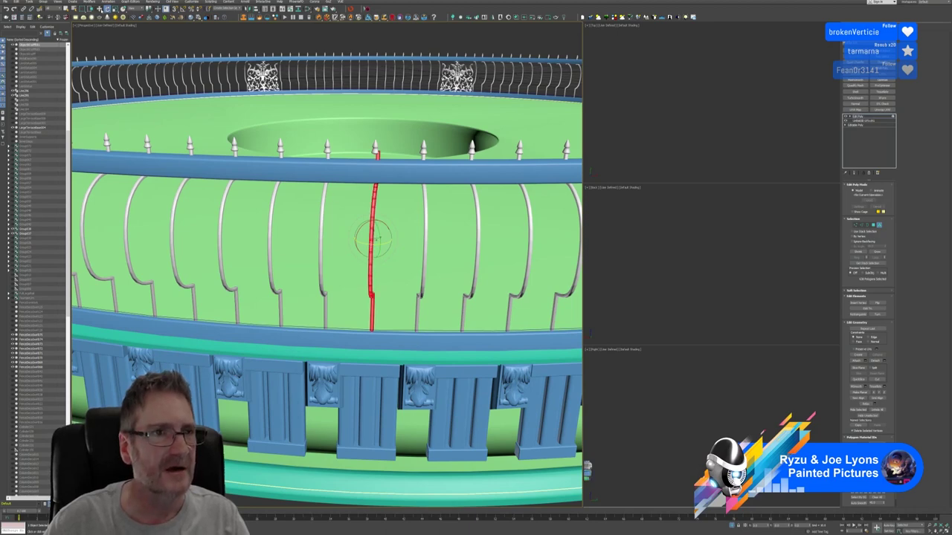
Step: Shift the rotated middle baluster sideways and in depth to line up with its finial and the rails
middle_click_drag(382, 238, 406, 247, "alt")
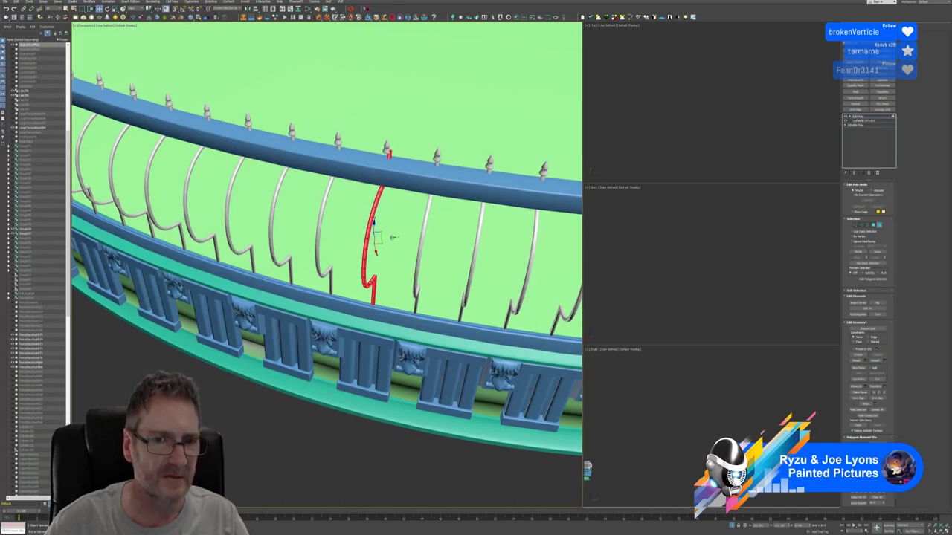
left_click_drag(393, 236, 389, 237)
mouse_move(389, 237)
middle_mouse_down("alt")
mouse_move(443, 184)
mouse_move(398, 253)
middle_mouse_up("alt")
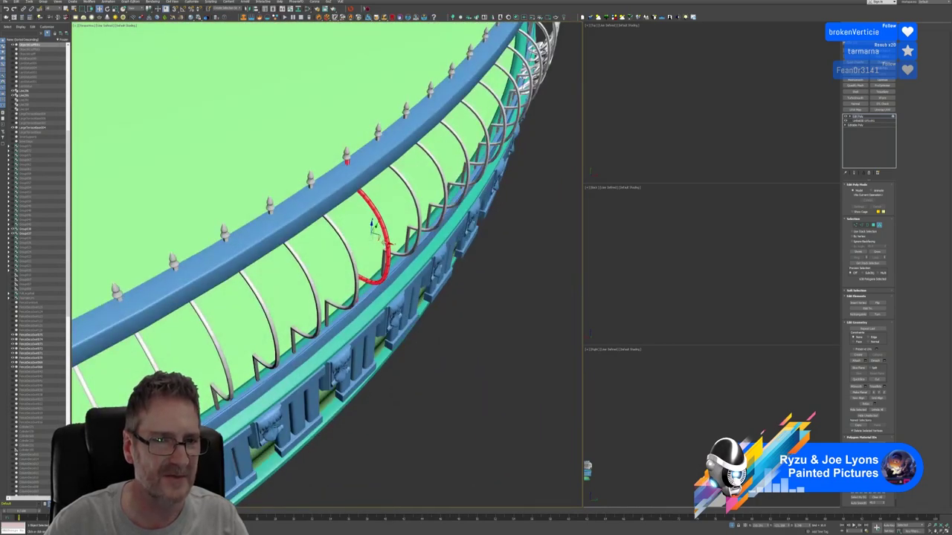
left_click_drag(385, 239, 385, 243)
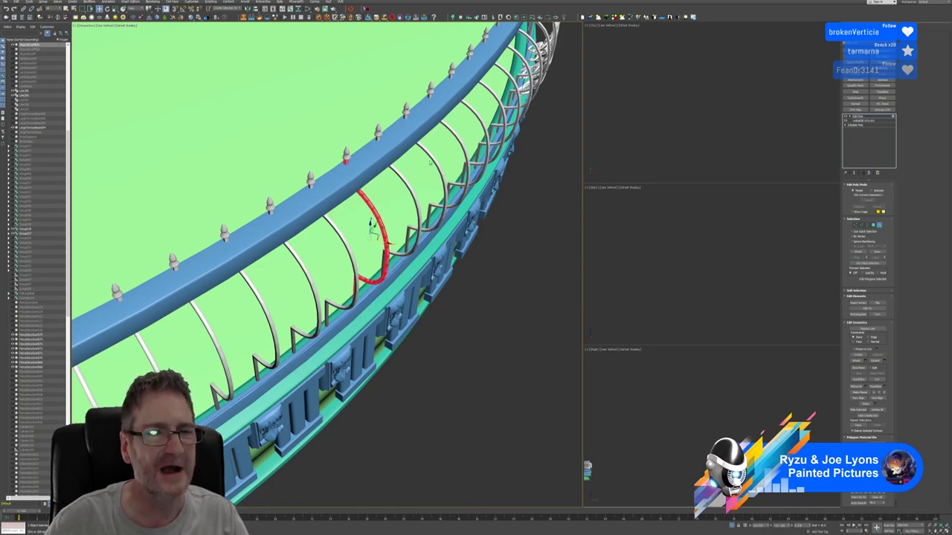
Step: Select the second baluster to the left of the next ornamental panel and rotate it slightly
middle_click_drag(430, 163, 404, 170, "alt")
scroll(403, 171, "down", 5)
middle_click_drag(367, 260, 334, 299)
scroll(406, 255, "up", 3)
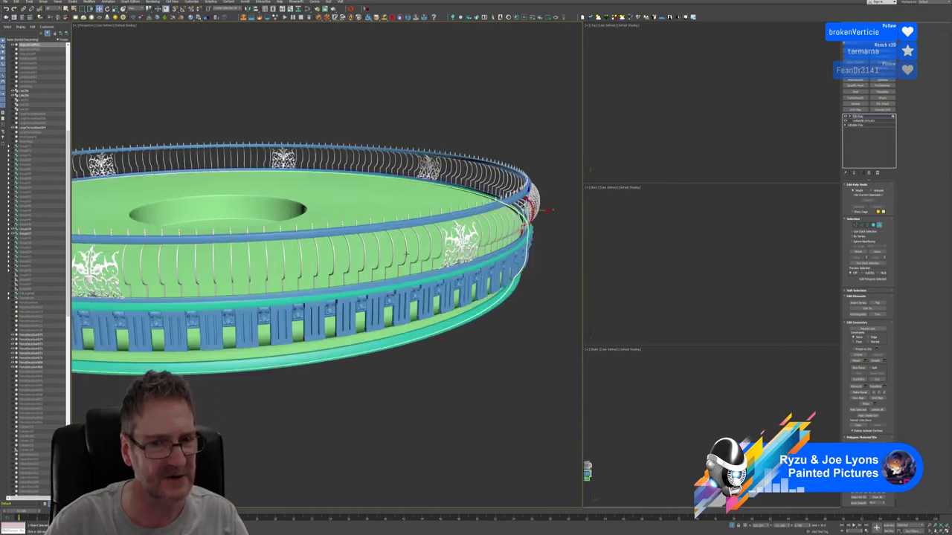
middle_click_drag(406, 255, 365, 259, "alt")
scroll(381, 227, "up", 3)
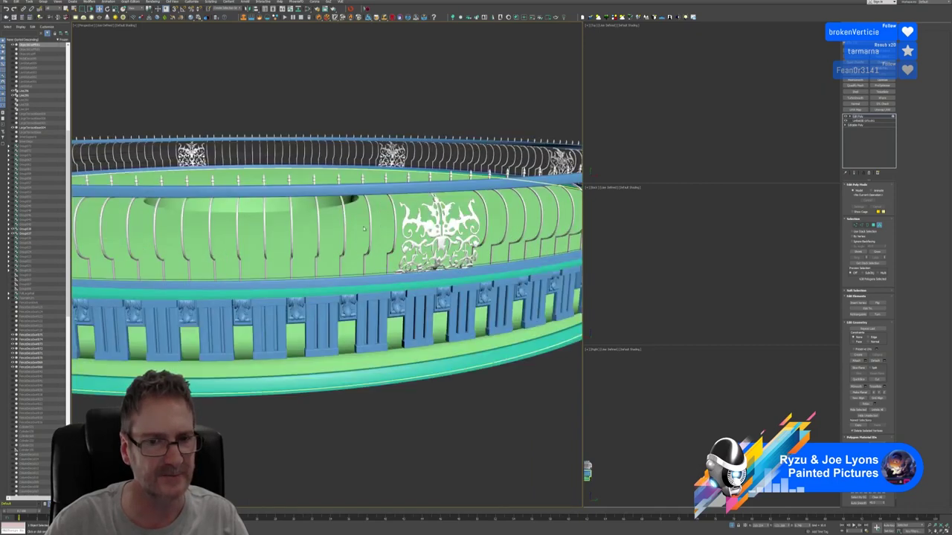
left_click(367, 229)
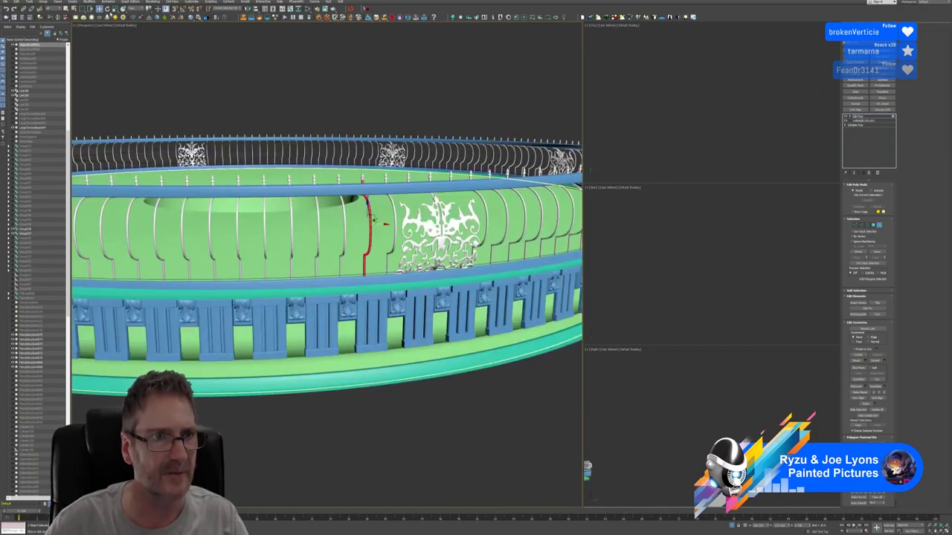
left_click(107, 9)
middle_click_drag(289, 111, 365, 229, "alt")
scroll(395, 234, "up", 2)
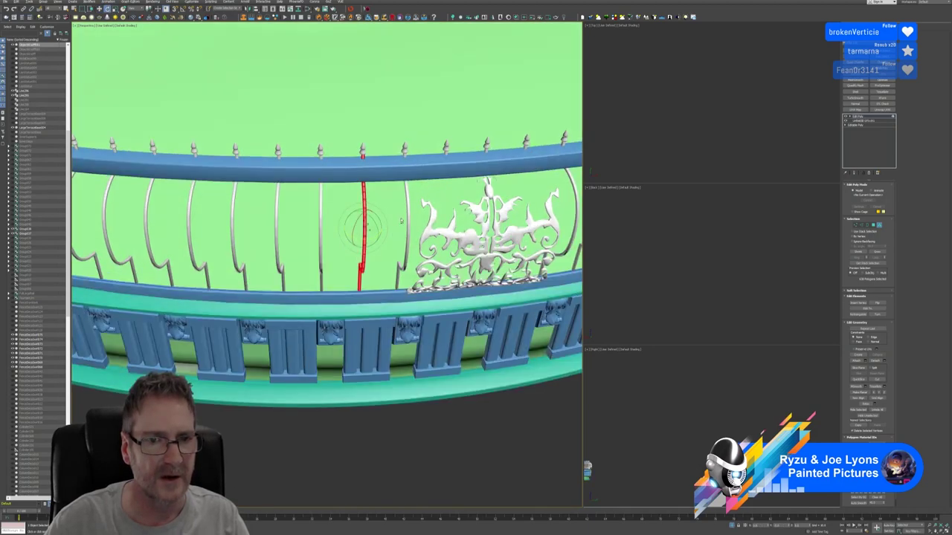
left_click_drag(369, 229, 346, 222)
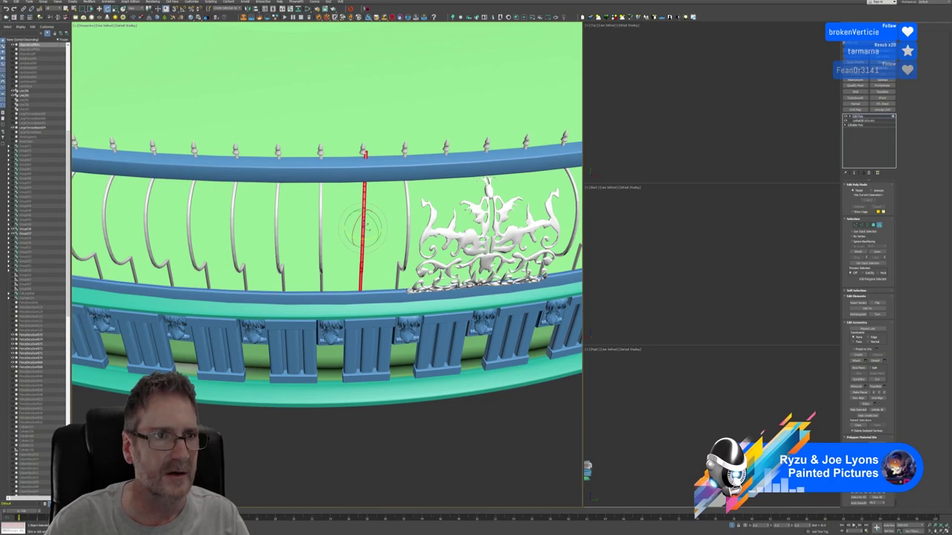
Step: Move the second baluster left of the panel sideways until its upper end sits under its finial
key("w")
scroll(390, 225, "up", 3)
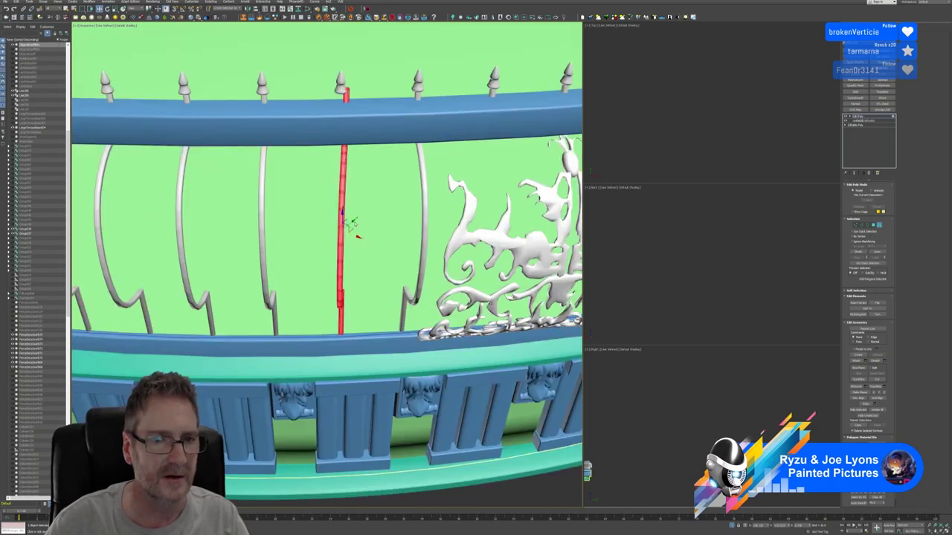
left_click_drag(351, 222, 351, 238)
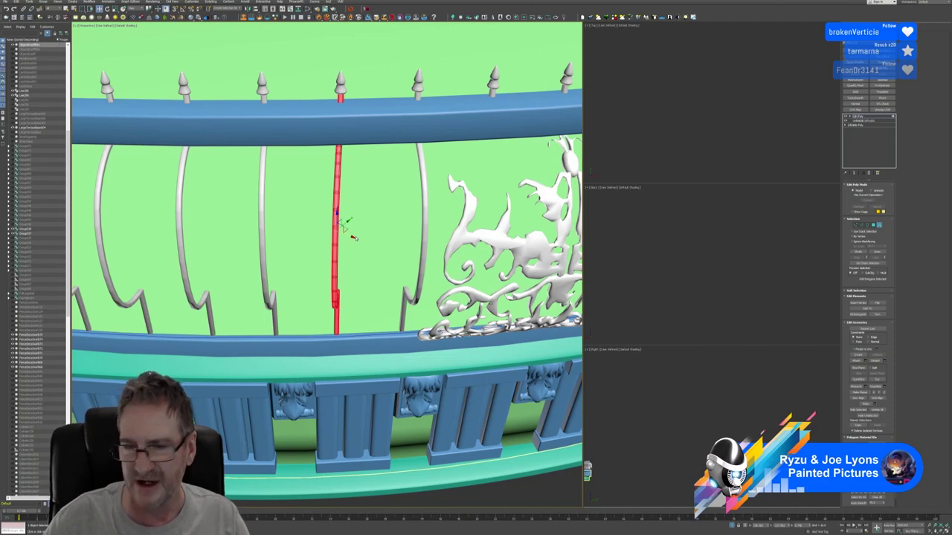
Step: Select a baluster about eight places to the right of an ornamental panel and rotate it slightly
scroll(355, 238, "down", 6)
middle_click_drag(297, 328, 346, 311)
scroll(355, 328, "down", 4)
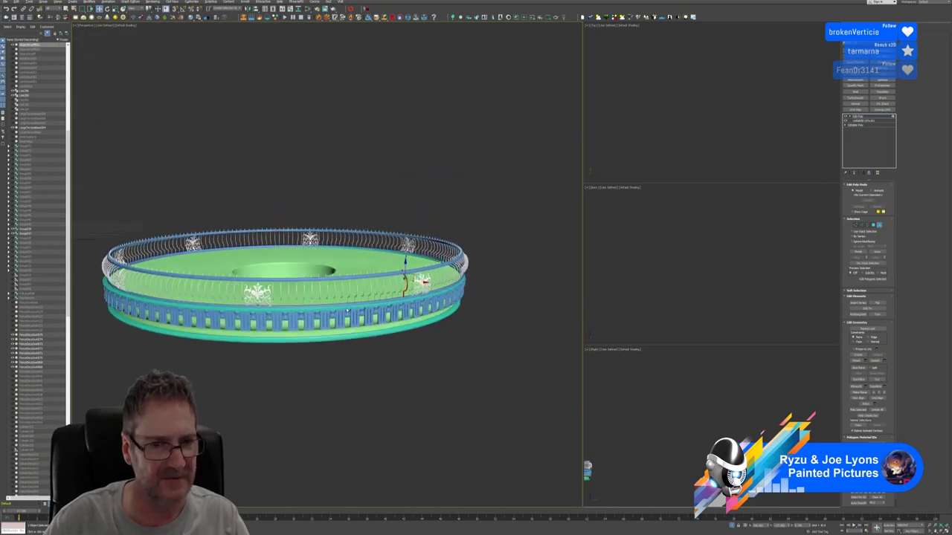
scroll(330, 295, "up", 3)
middle_click_drag(402, 258, 339, 282, "alt")
scroll(340, 283, "up", 2)
left_click(345, 272)
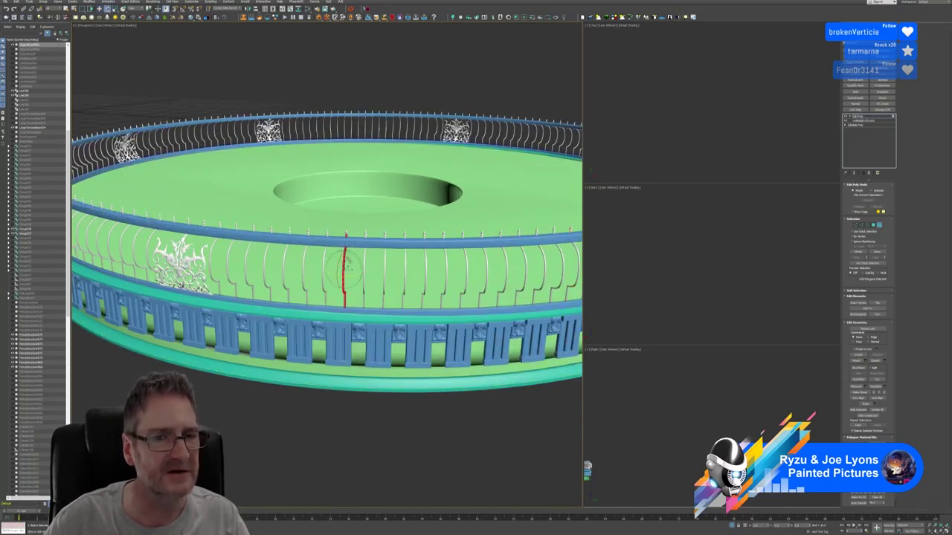
scroll(349, 264, "up", 3)
middle_click_drag(360, 255, 357, 251, "alt")
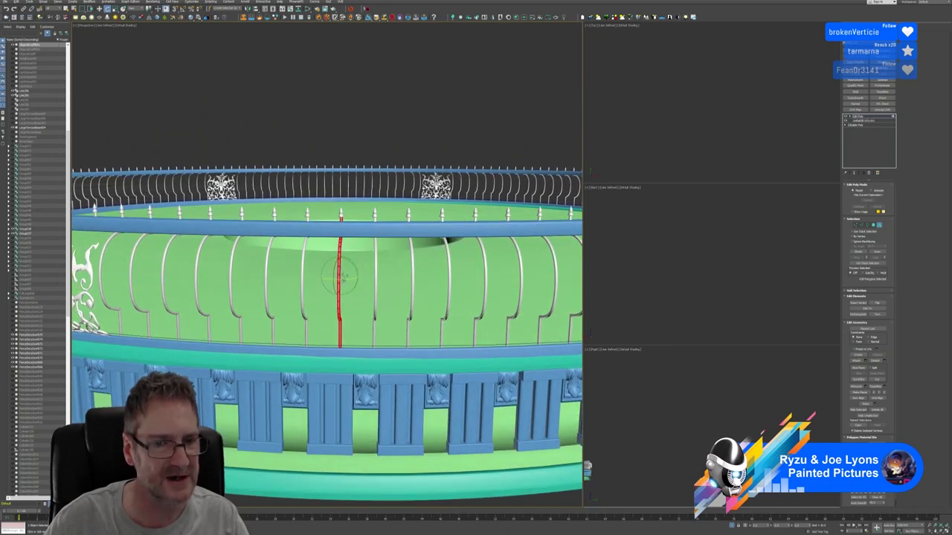
left_click_drag(343, 278, 346, 277)
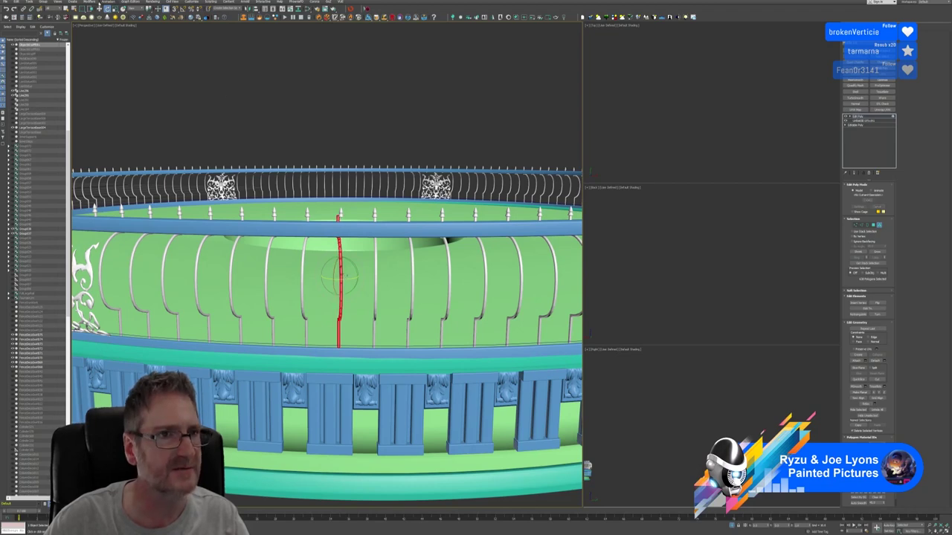
Step: Nudge that baluster, about eight places right of the panel, along the rail to align with its finial
left_click(99, 9)
scroll(347, 229, "up", 1)
scroll(362, 246, "down", 1)
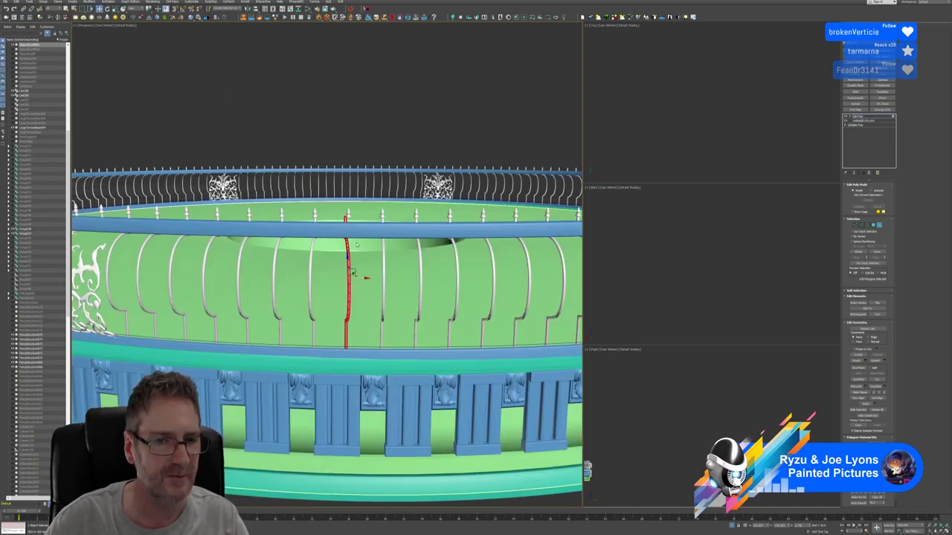
middle_click_drag(356, 241, 357, 263, "alt")
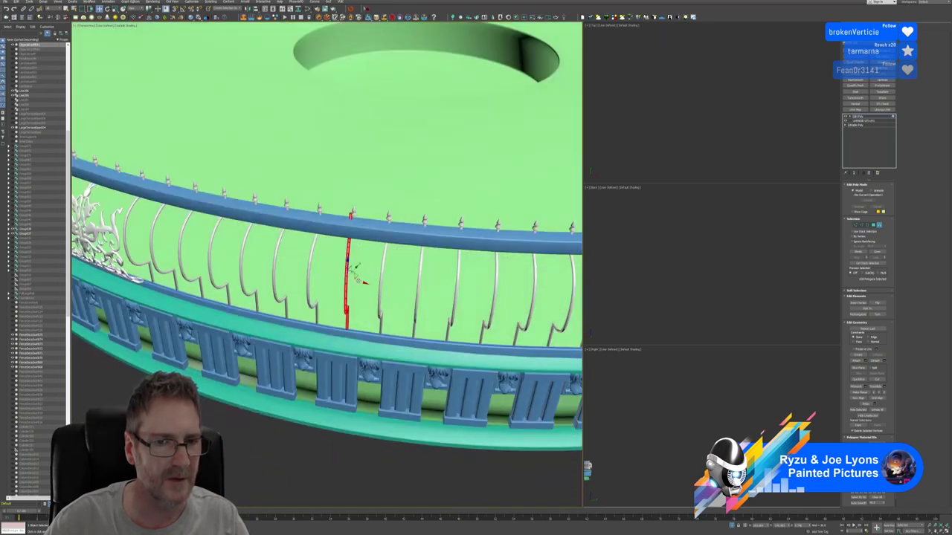
left_click_drag(356, 280, 367, 283)
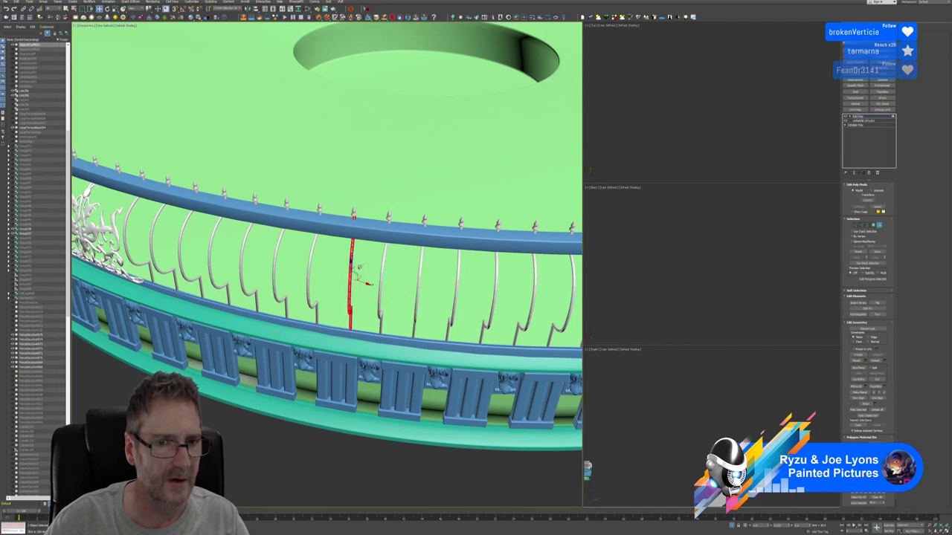
middle_click_drag(359, 267, 385, 278, "alt")
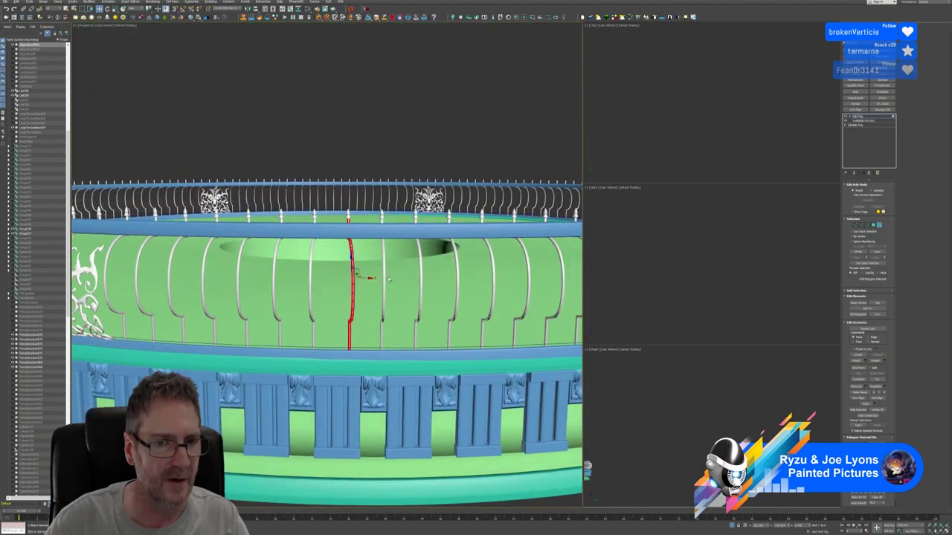
left_click_drag(368, 278, 368, 276)
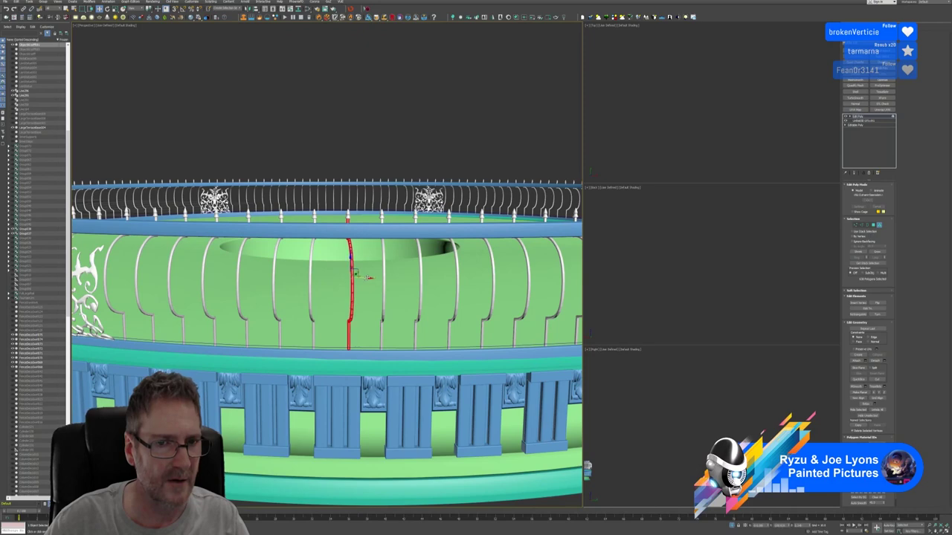
Step: Select the fifth baluster to the right of another ornamental panel and rotate it slightly
scroll(364, 277, "down", 5)
scroll(373, 296, "up", 2)
middle_click_drag(373, 296, 421, 300, "alt")
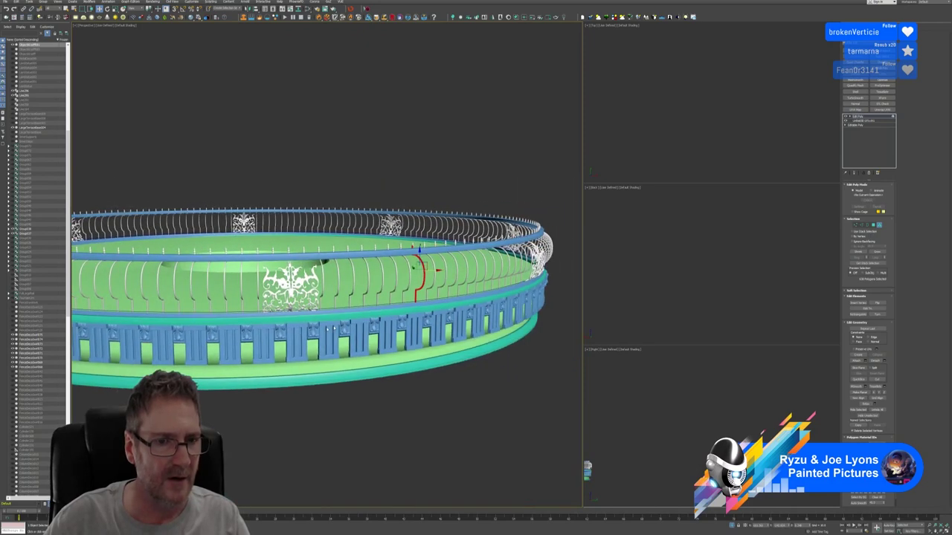
scroll(327, 324, "down", 3)
middle_click_drag(327, 324, 391, 287)
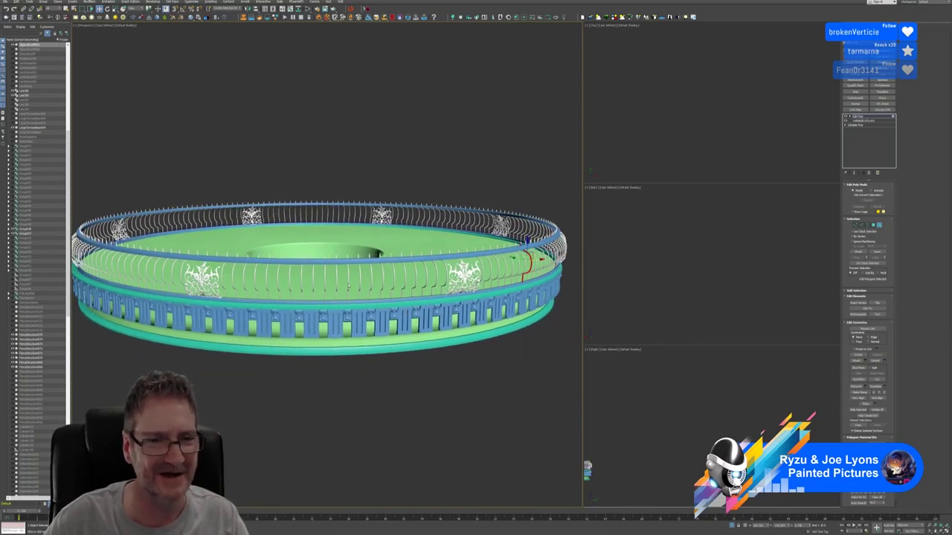
left_click(267, 277)
scroll(306, 297, "up", 5)
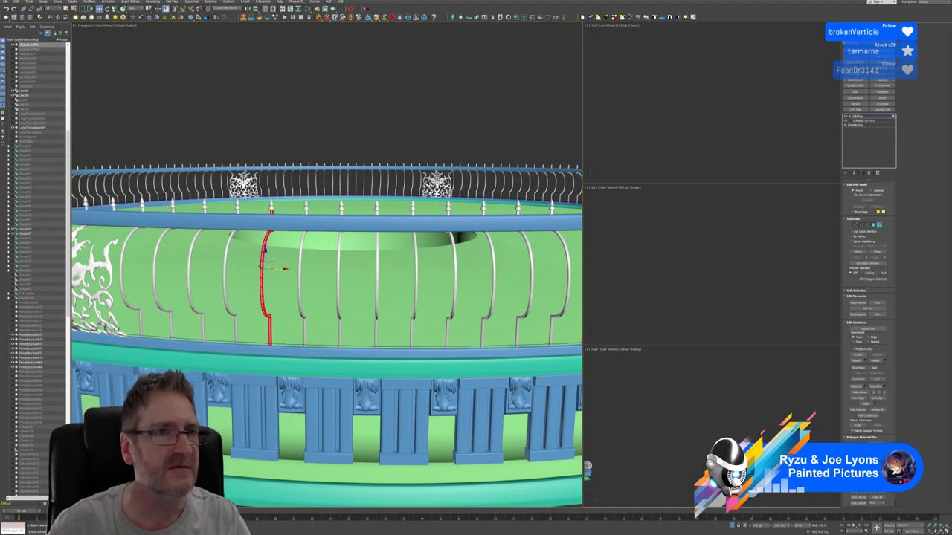
left_click(107, 9)
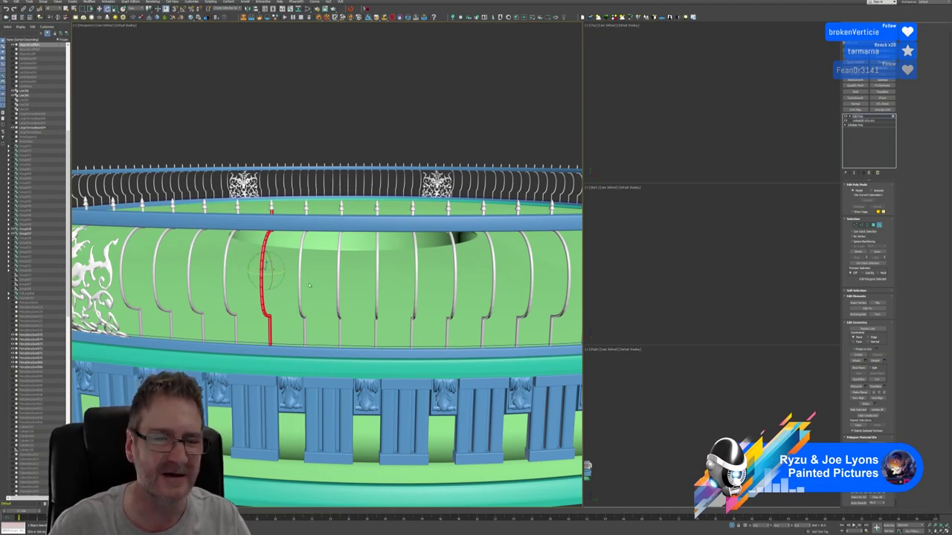
middle_click_drag(323, 269, 320, 293, "alt")
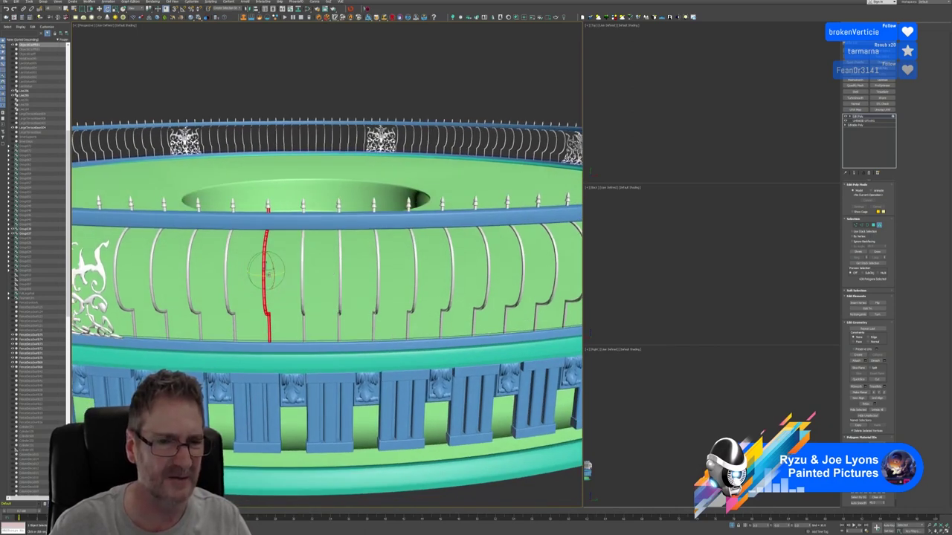
left_click_drag(268, 275, 279, 274)
Step: Move the fifth baluster right of the panel sideways and in depth to sit under its finial
key("w")
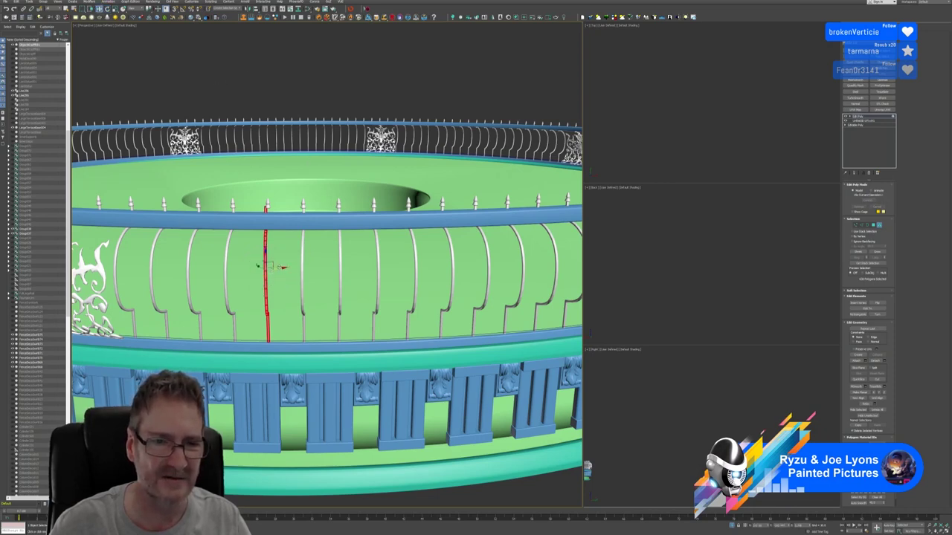
left_click_drag(280, 267, 285, 267)
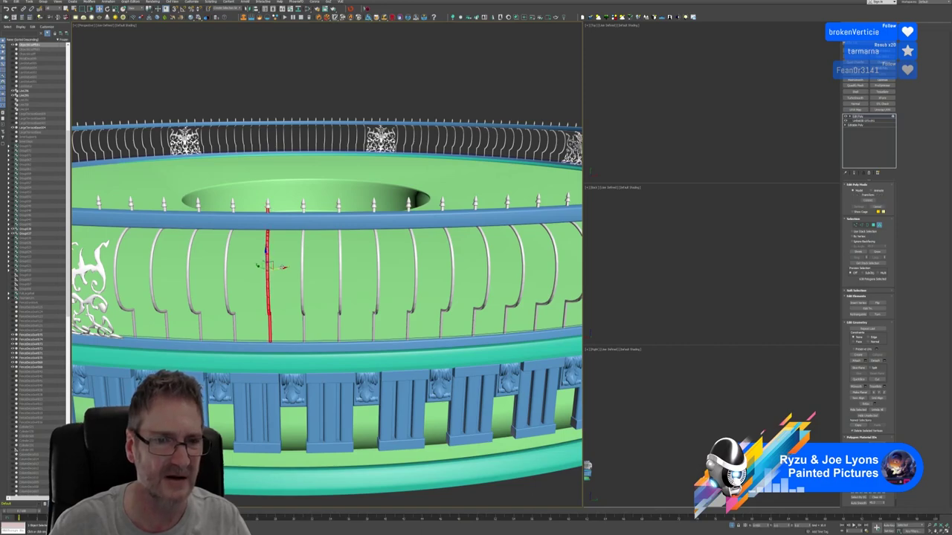
middle_click_drag(284, 267, 204, 316, "alt")
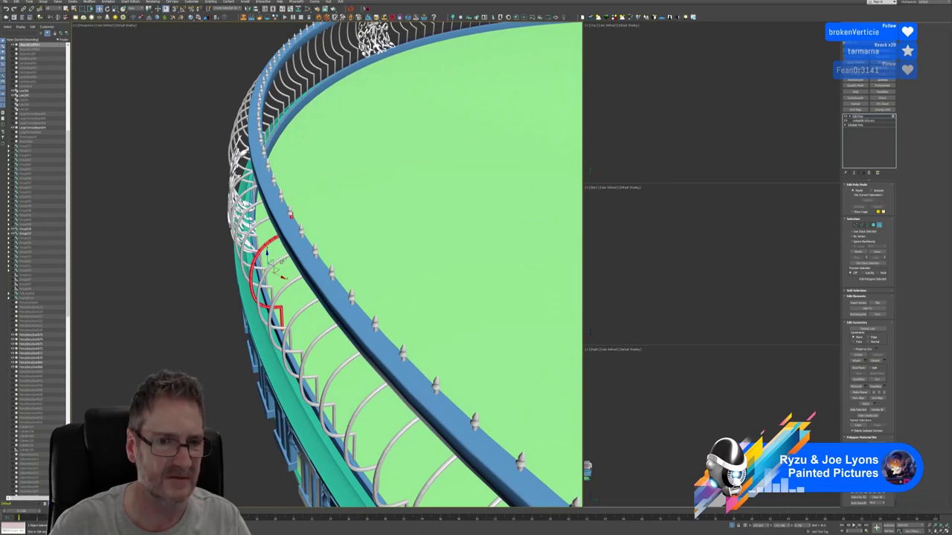
left_click_drag(281, 261, 281, 262)
middle_click_drag(218, 230, 277, 270, "alt")
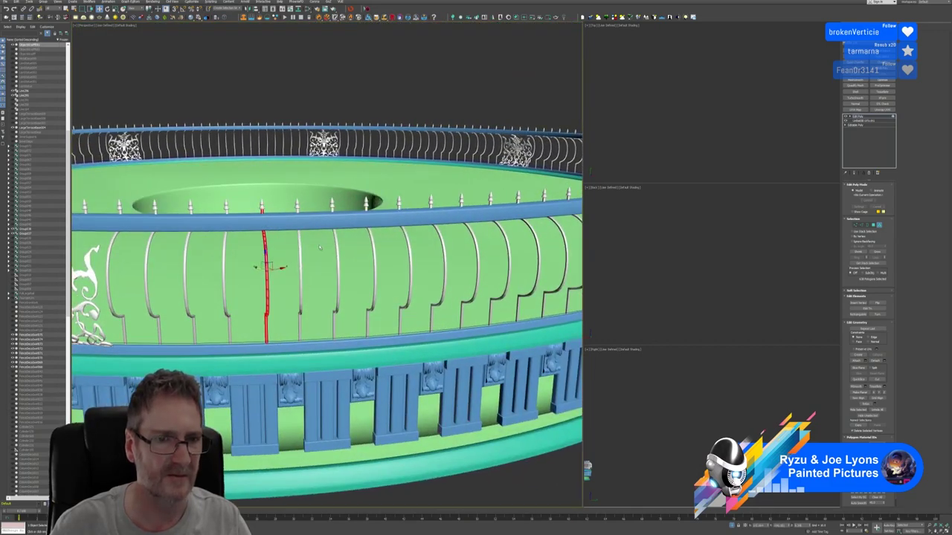
scroll(319, 248, "down", 10)
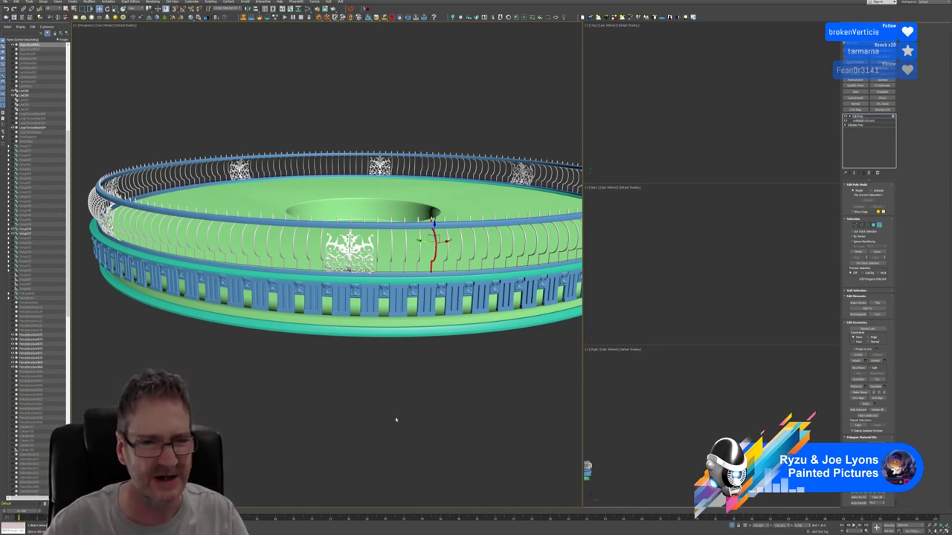
middle_click_drag(395, 420, 338, 426)
scroll(397, 414, "down", 3)
scroll(401, 408, "up", 2)
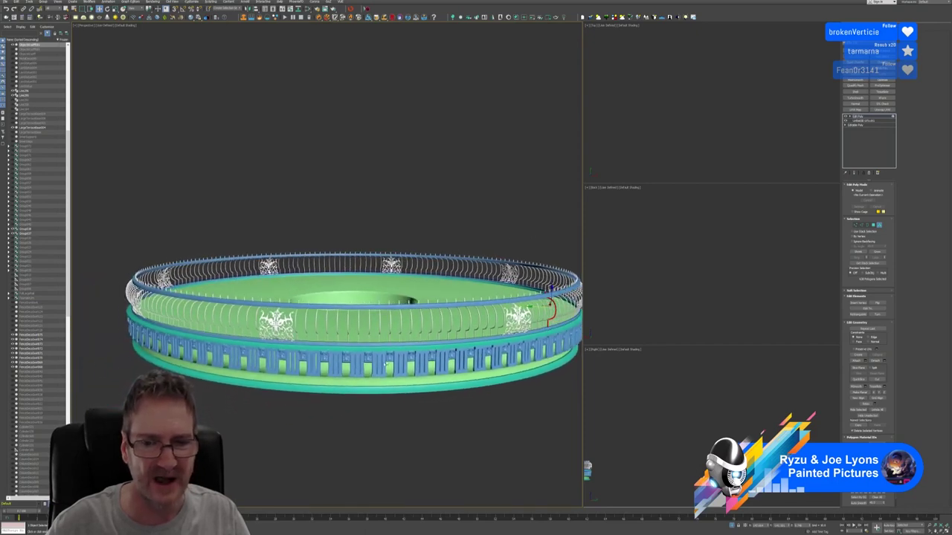
Step: Select the second baluster to the right of an ornamental panel and nudge it slightly along the rail under its finial
left_click(306, 322)
scroll(306, 323, "up", 3)
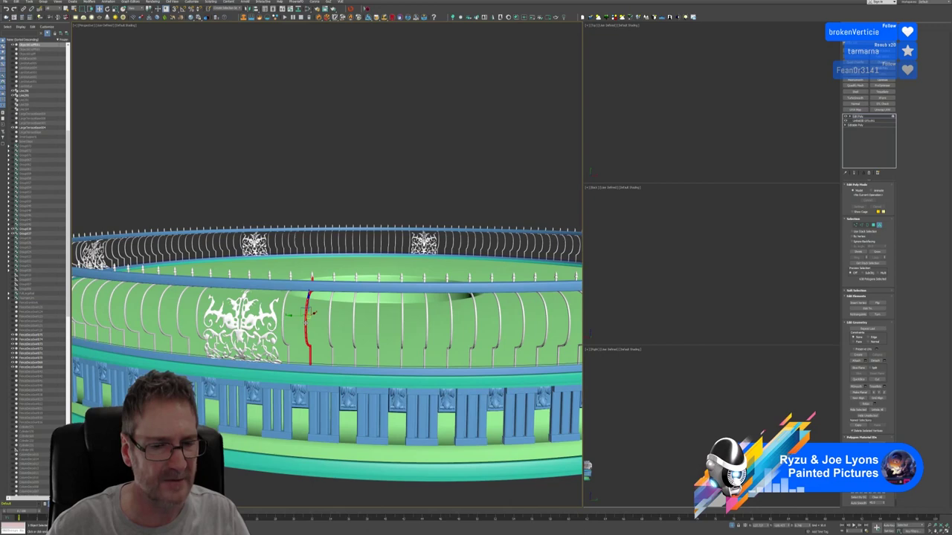
scroll(306, 323, "up", 2)
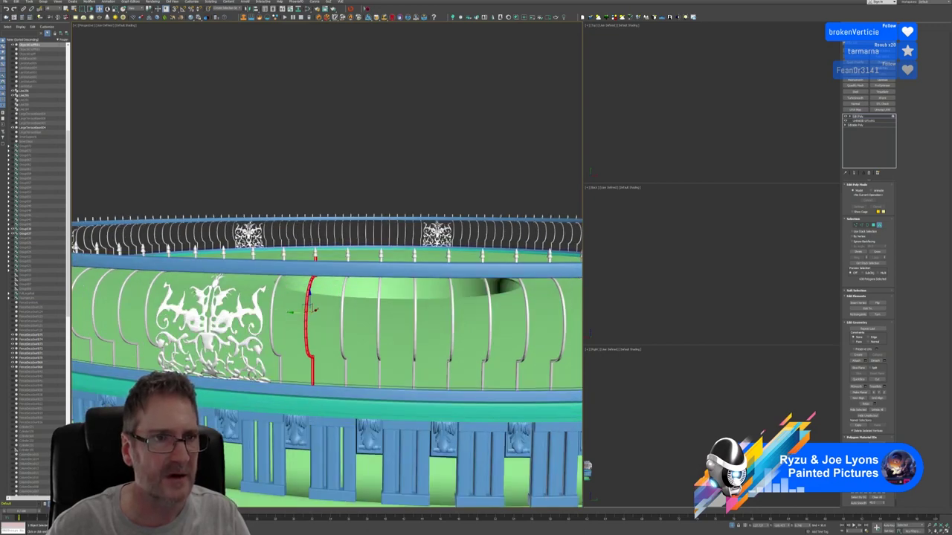
key("e")
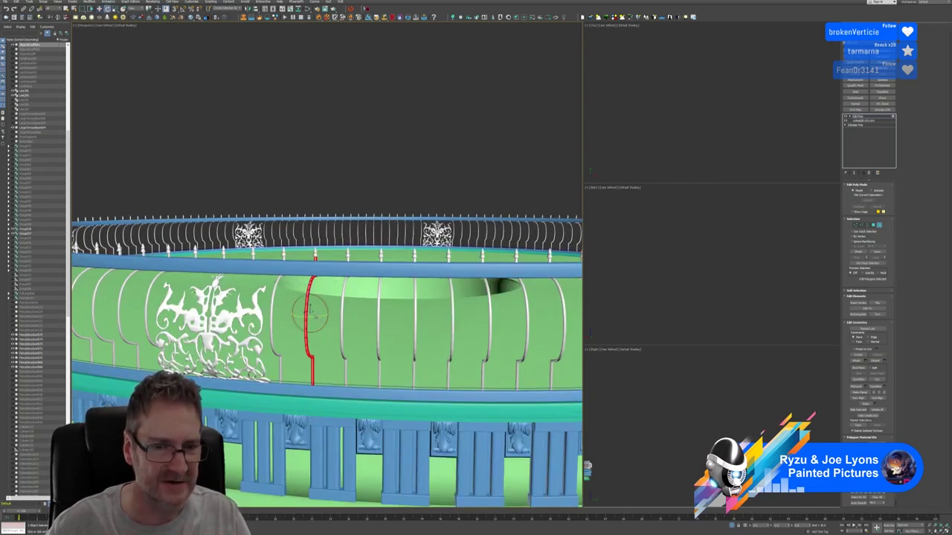
left_click_drag(316, 316, 314, 316)
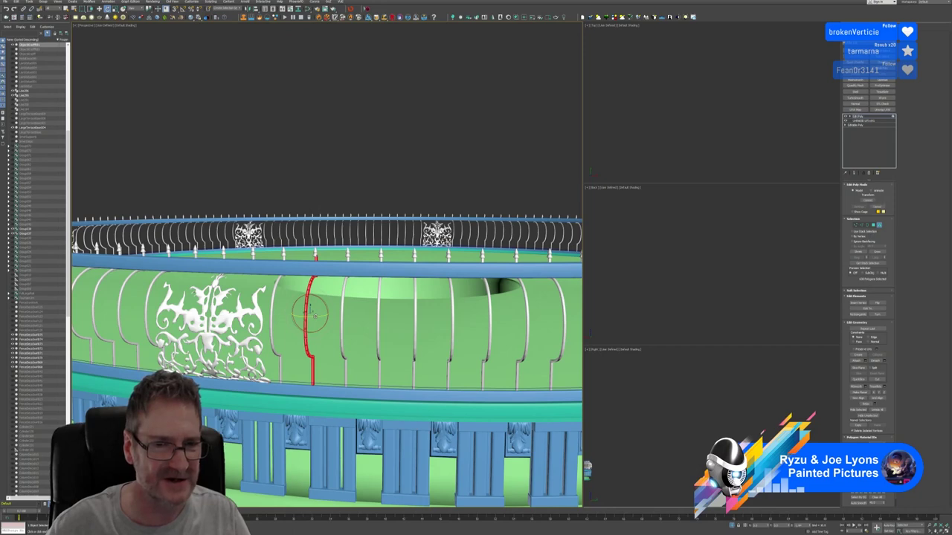
key("ctrl+z")
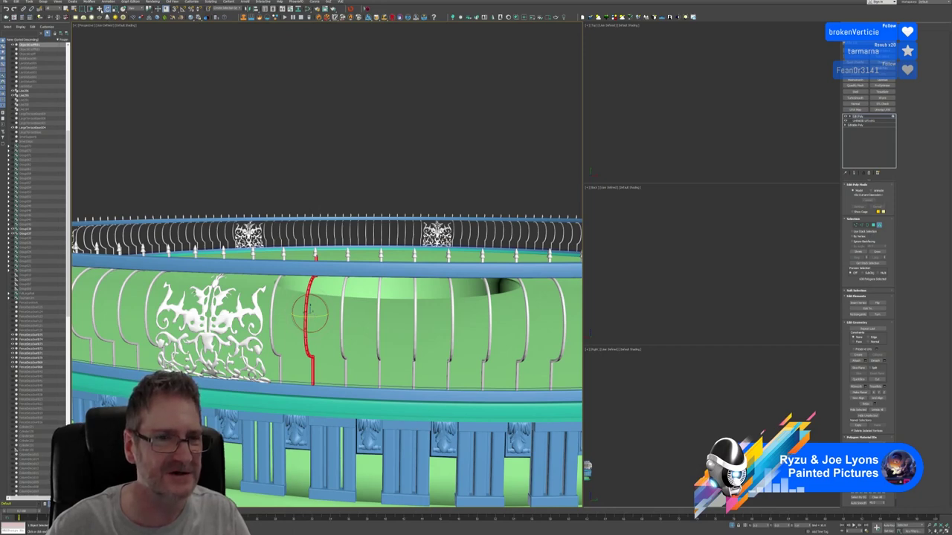
key("w")
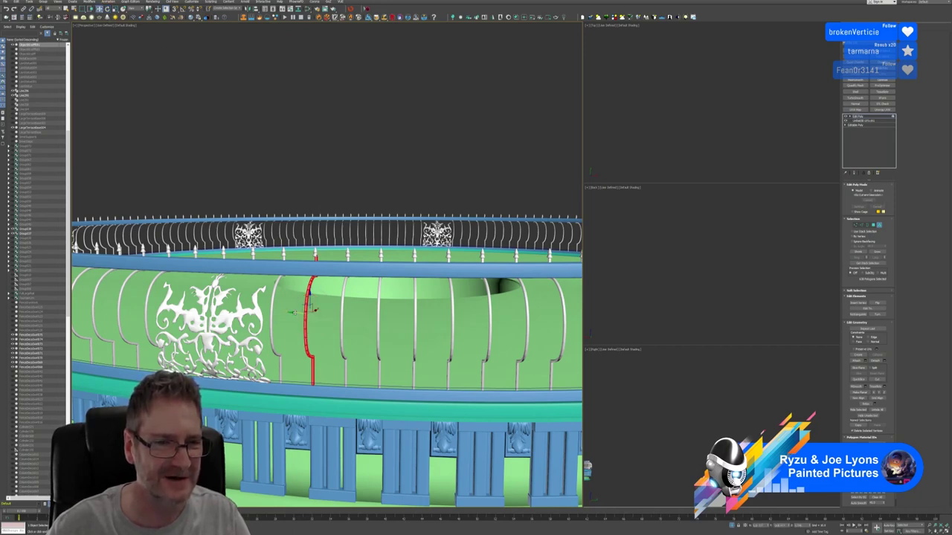
left_click_drag(295, 313, 295, 313)
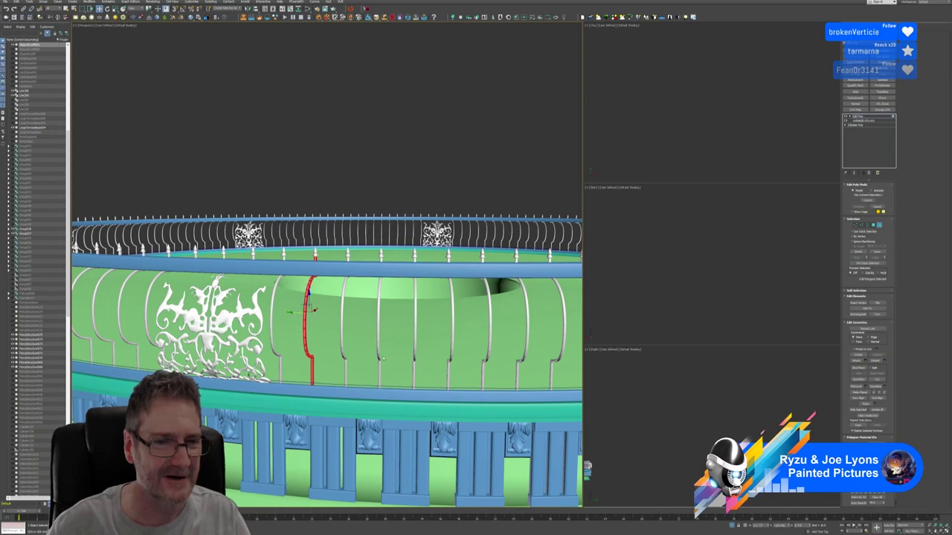
Step: Select the fifth baluster left of an ornamental panel with its finial, change the reference coordinate system, and shift both slightly in the horizontal plane
scroll(409, 359, "down", 3)
middle_click_drag(374, 409, 375, 381, "alt")
scroll(375, 381, "down", 2)
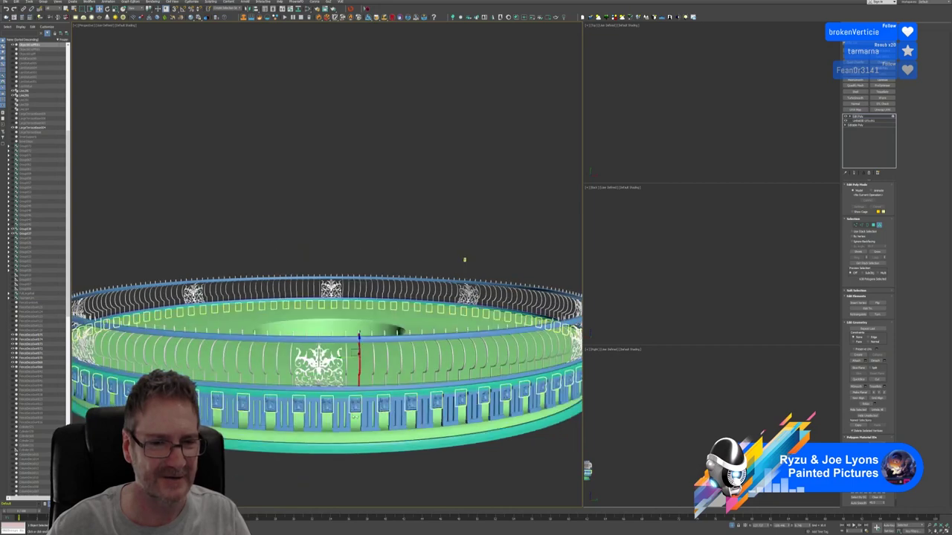
middle_click_drag(260, 401, 375, 384)
middle_click_drag(440, 255, 317, 245, "alt")
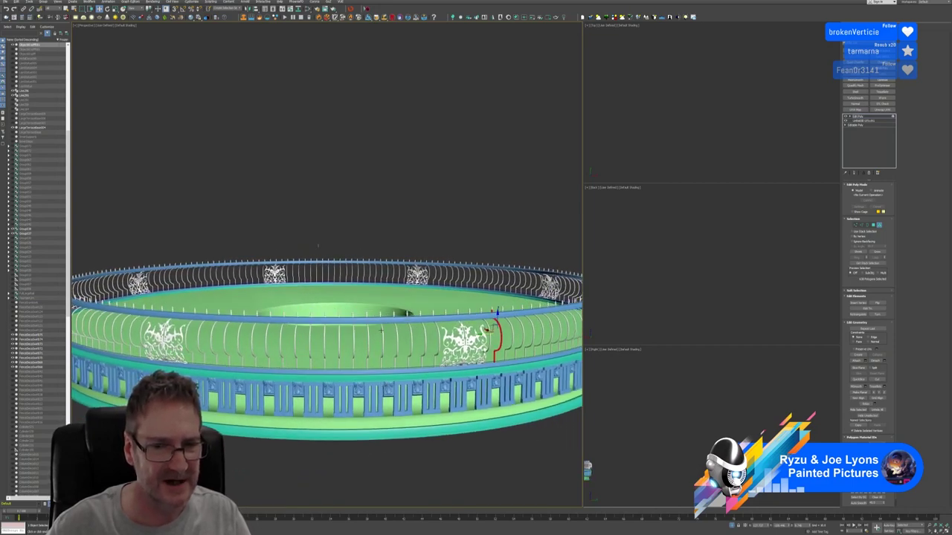
left_click(378, 334)
scroll(381, 329, "up", 3)
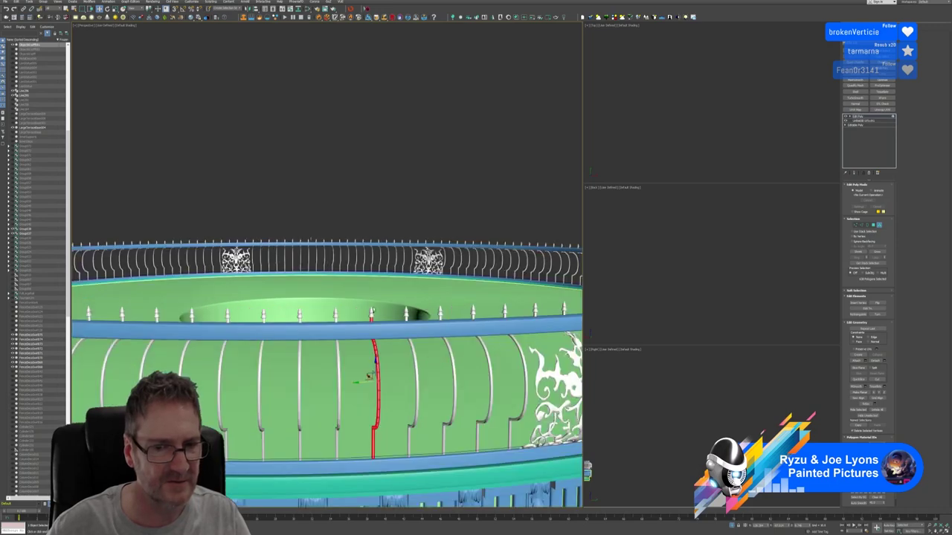
middle_click_drag(371, 370, 372, 376, "alt")
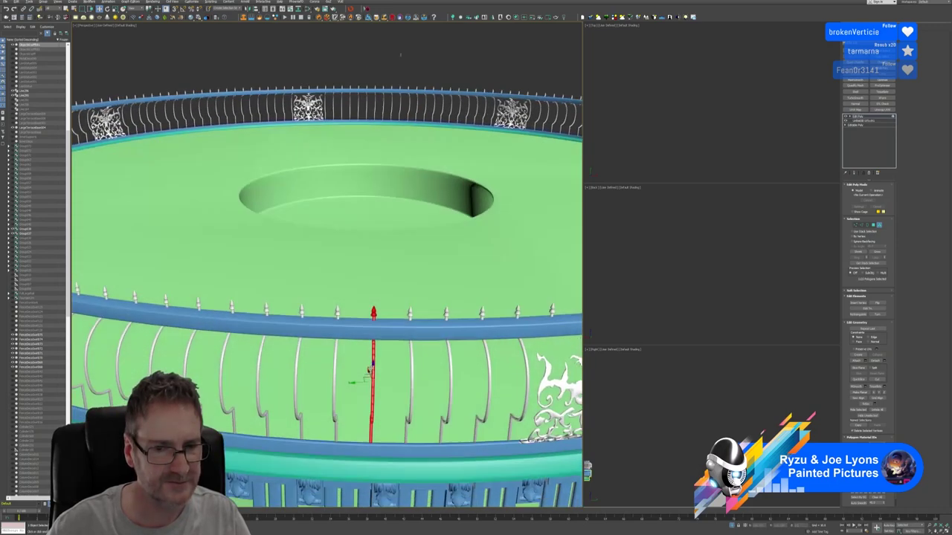
left_click(134, 8)
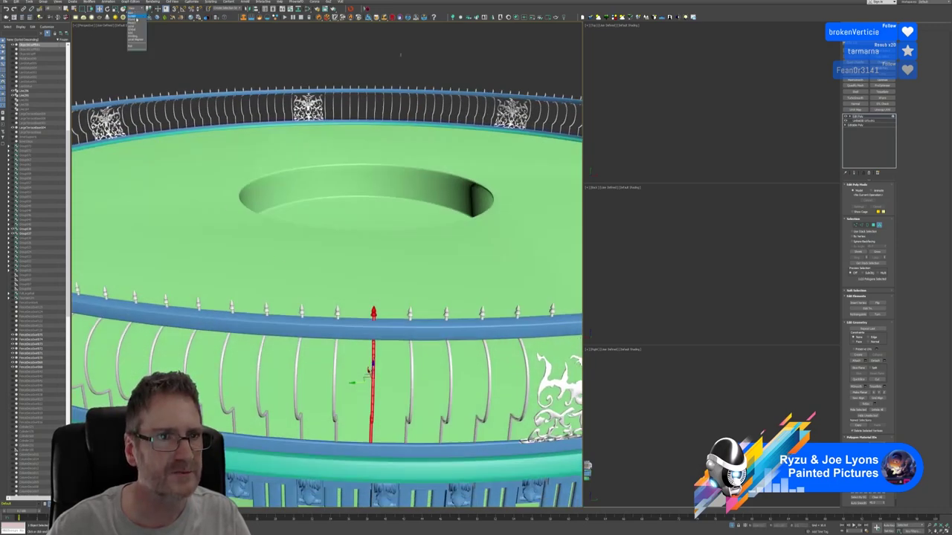
left_click(135, 30)
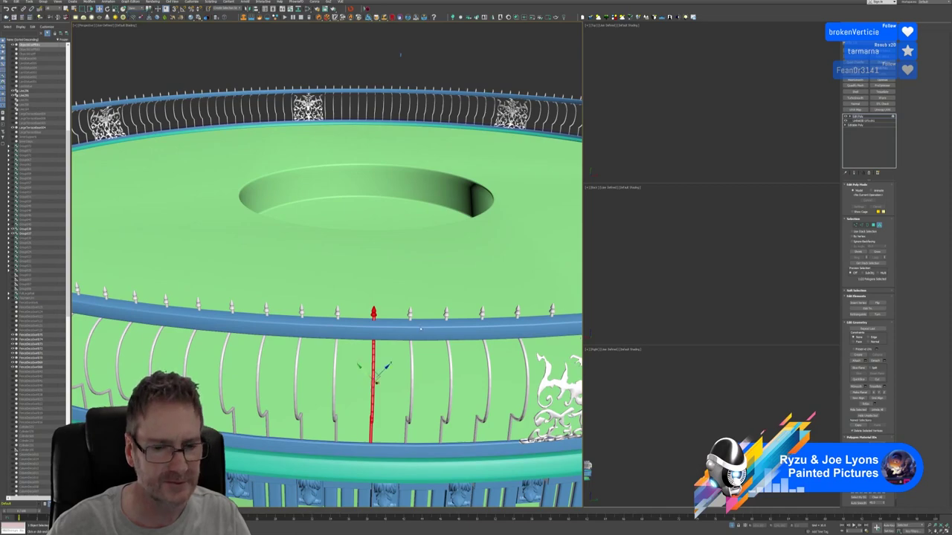
middle_click_drag(421, 328, 381, 318, "alt")
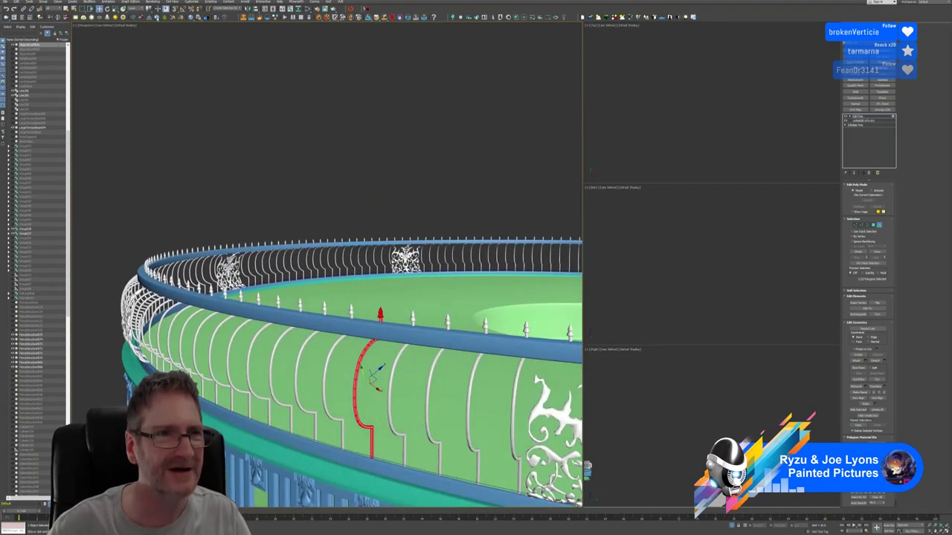
left_click(134, 9)
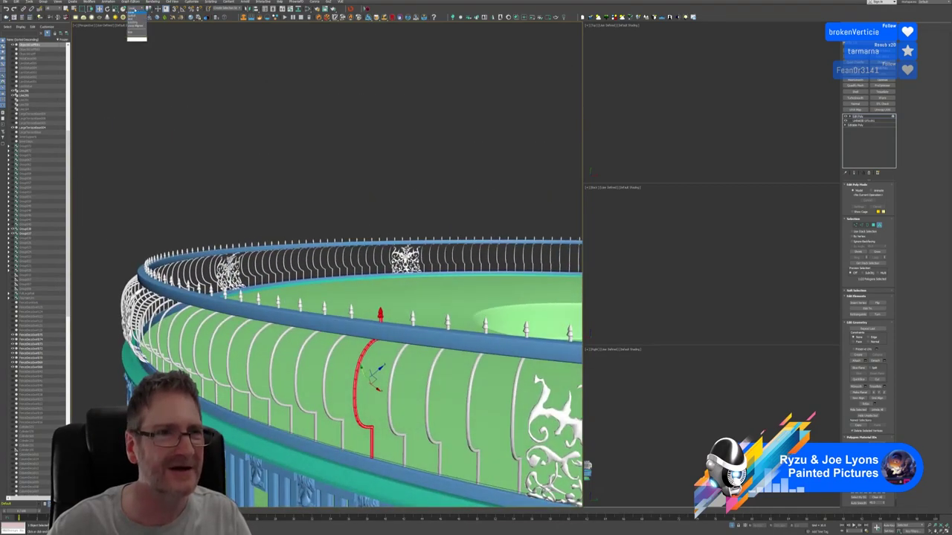
left_click(133, 23)
middle_click_drag(354, 246, 343, 383, "alt")
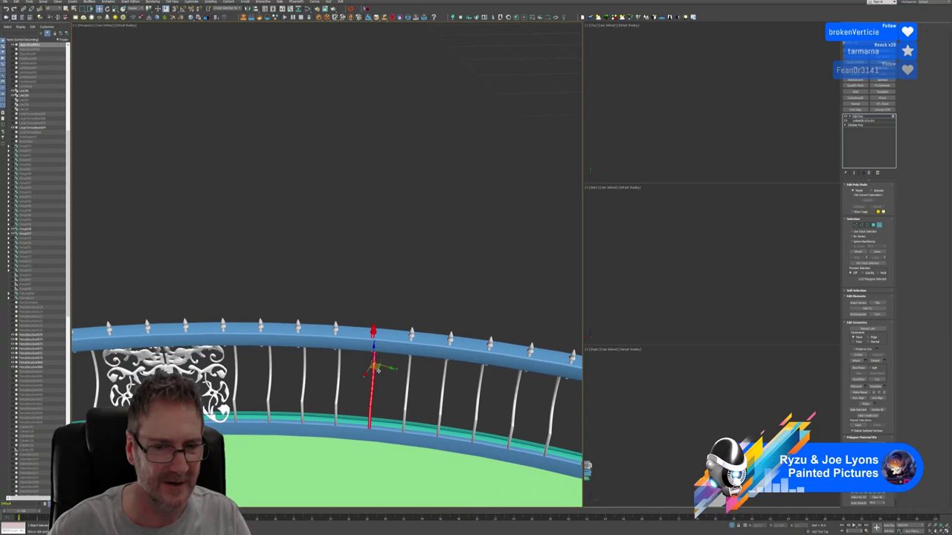
left_click_drag(377, 369, 379, 368)
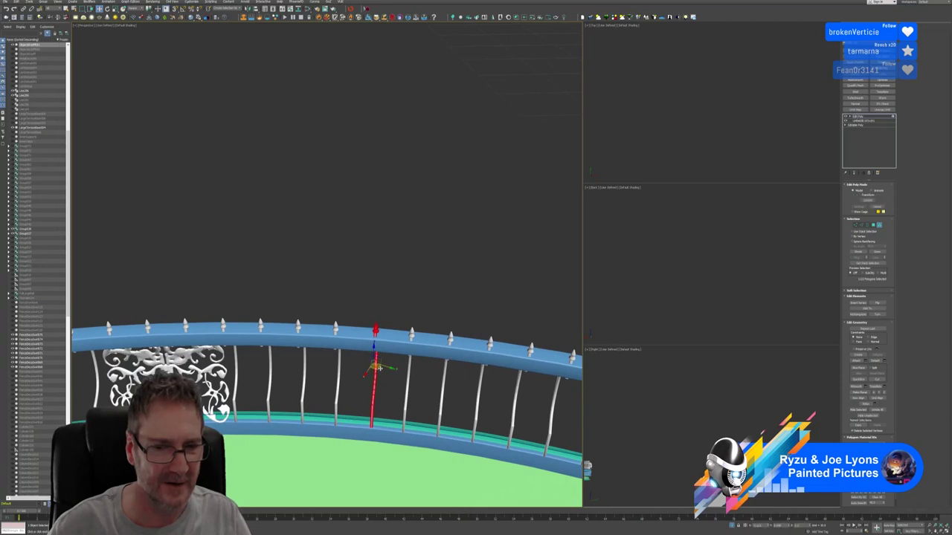
middle_click_drag(377, 367, 357, 304, "alt")
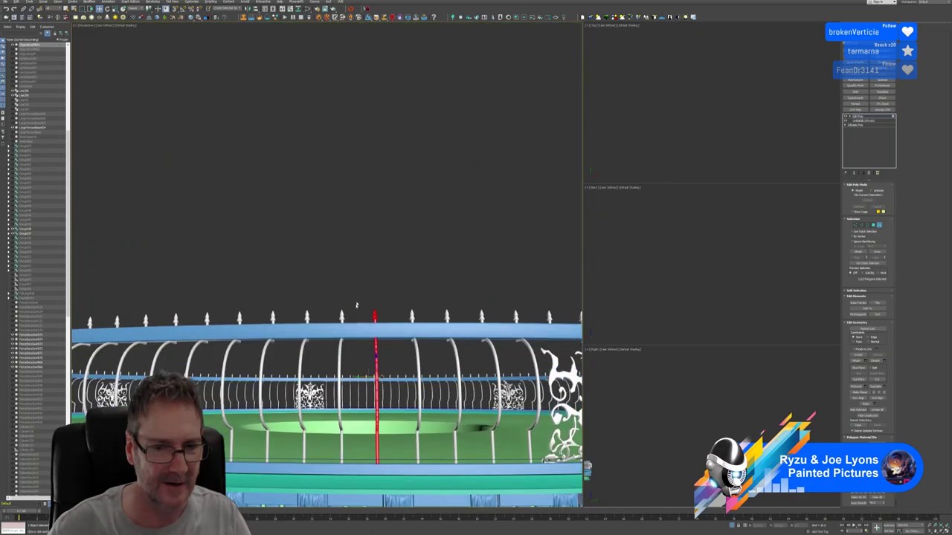
Step: Review the circular terrace railing from several sides and exit isolation to show the whole scene
scroll(356, 305, "down", 6)
middle_click_drag(246, 345, 376, 329)
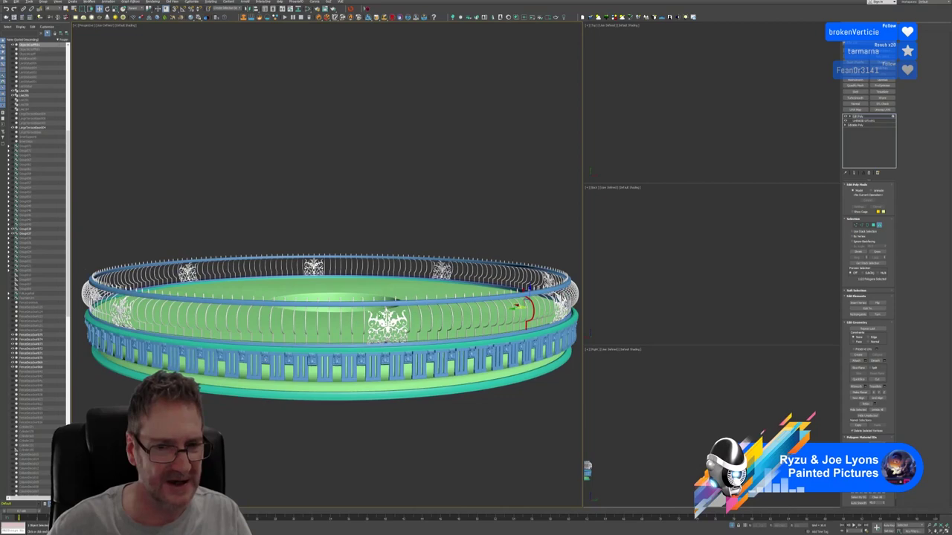
middle_click_drag(469, 343, 257, 419, "alt")
scroll(386, 380, "down", 3)
scroll(257, 418, "up", 1)
middle_click_drag(334, 381, 248, 411, "alt")
scroll(249, 412, "down", 5)
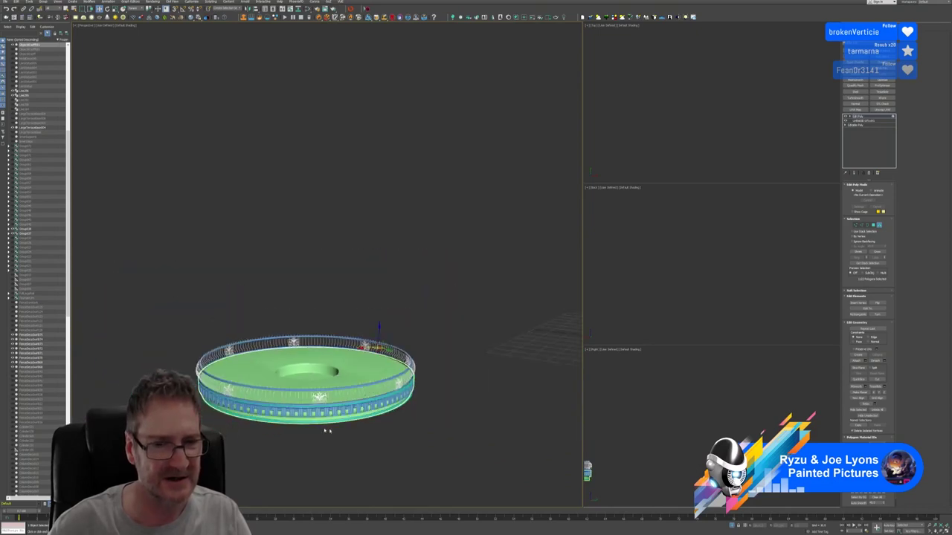
middle_click_drag(327, 431, 500, 409, "alt")
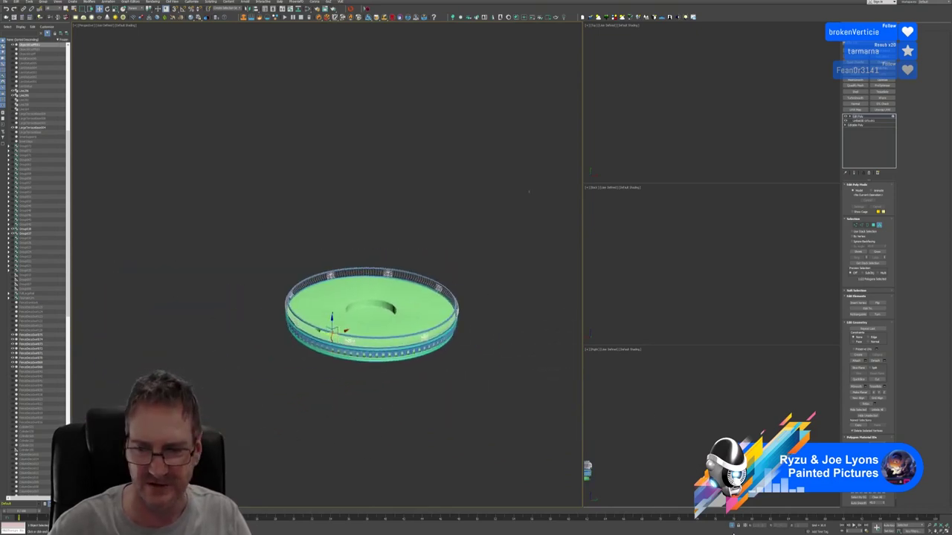
left_click(730, 526)
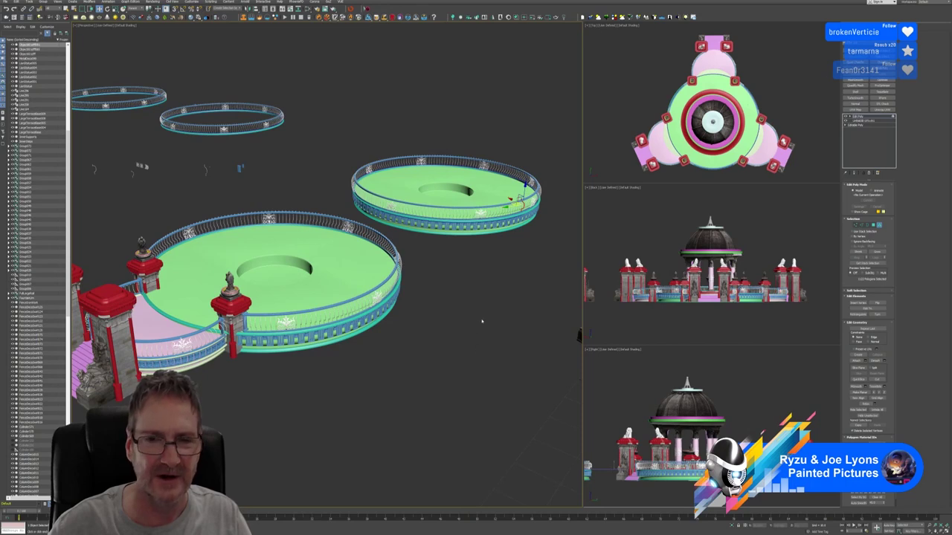
left_click_drag(557, 141, 454, 282)
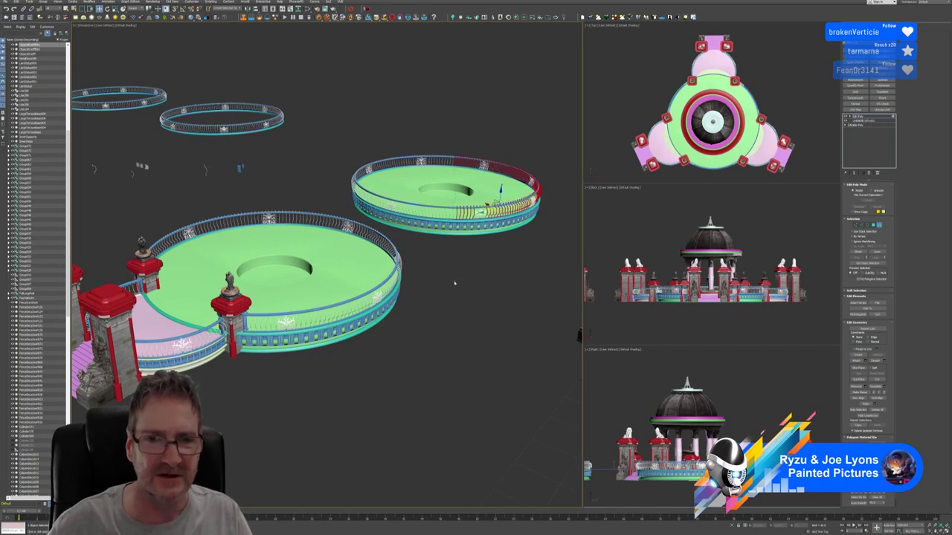
left_click_drag(341, 117, 531, 205)
middle_click_drag(516, 168, 521, 189, "alt")
left_click_drag(322, 82, 545, 275)
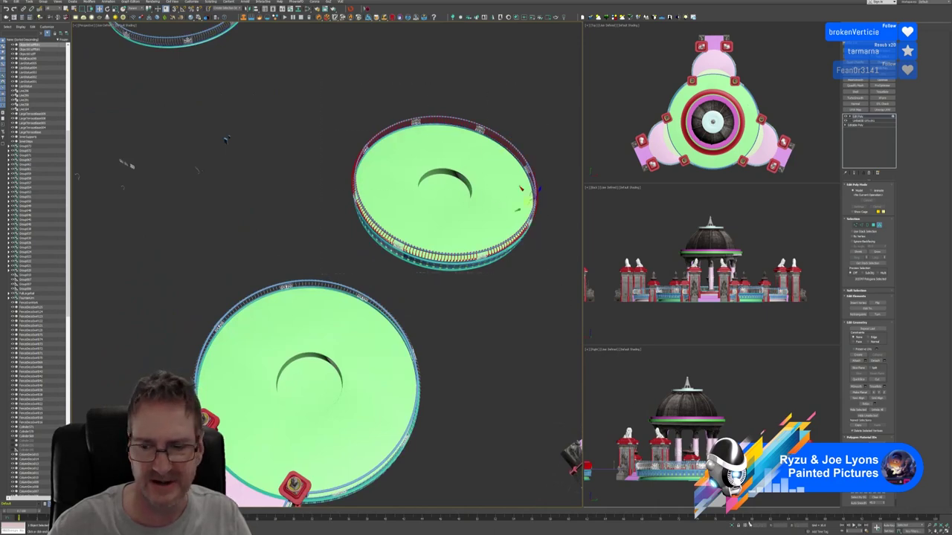
key("alt+q")
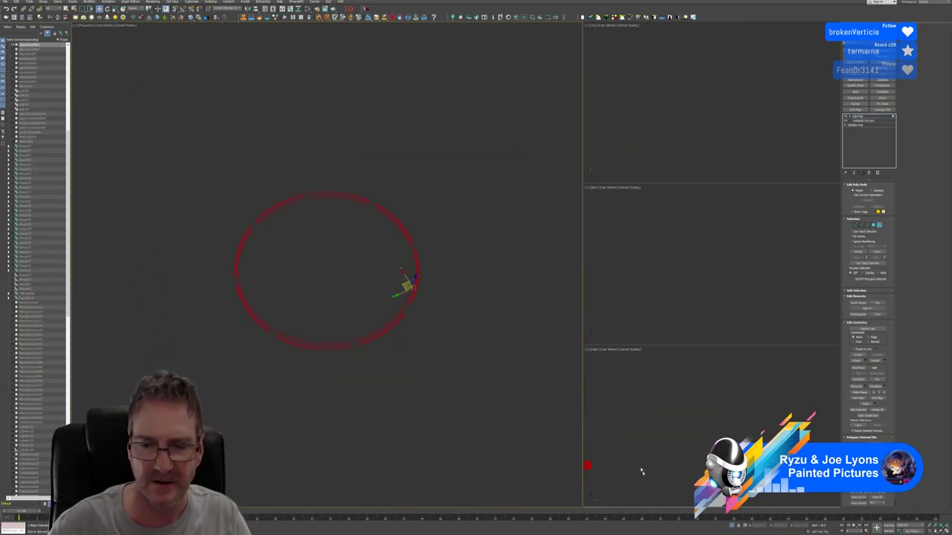
key("alt+q")
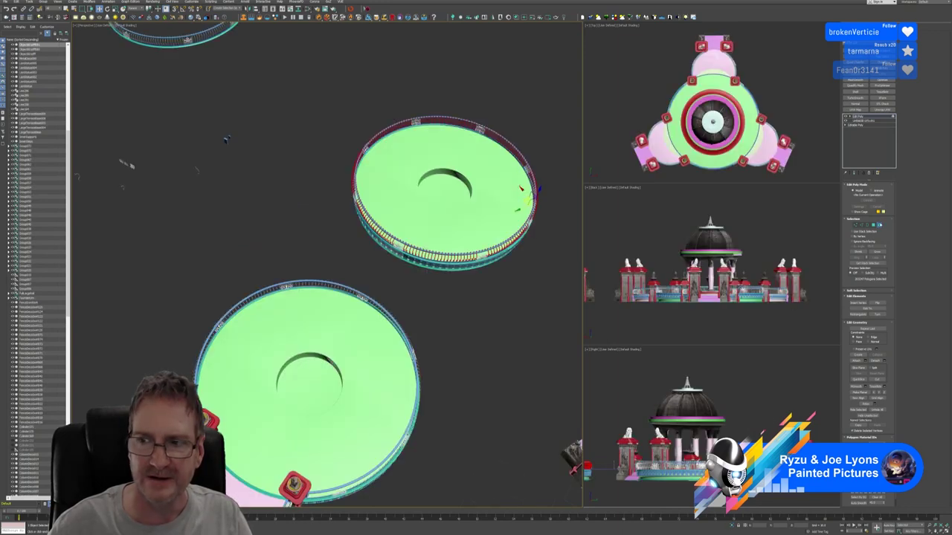
Step: Select all objects of the standalone circular terrace at object level and isolate them
key("1")
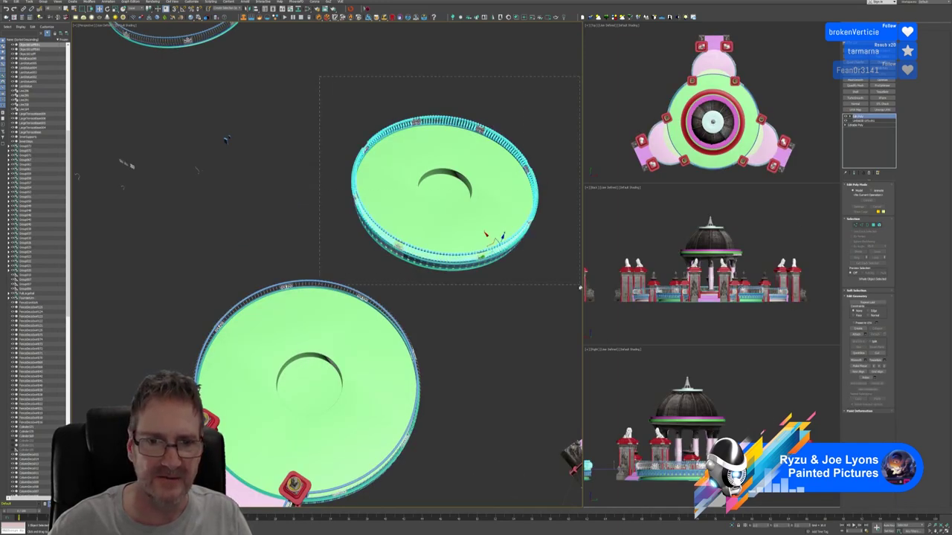
left_click_drag(579, 286, 557, 272)
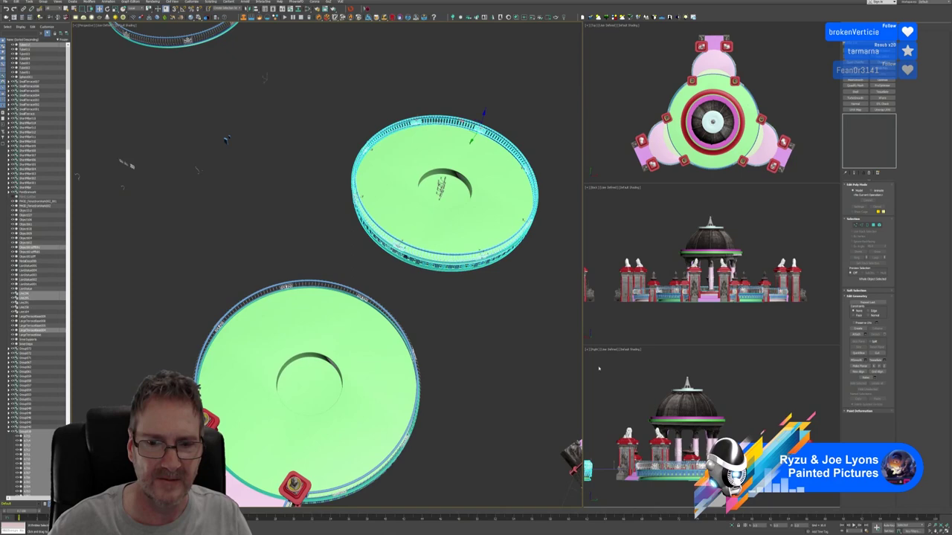
left_click(731, 527)
middle_click_drag(440, 364, 425, 359)
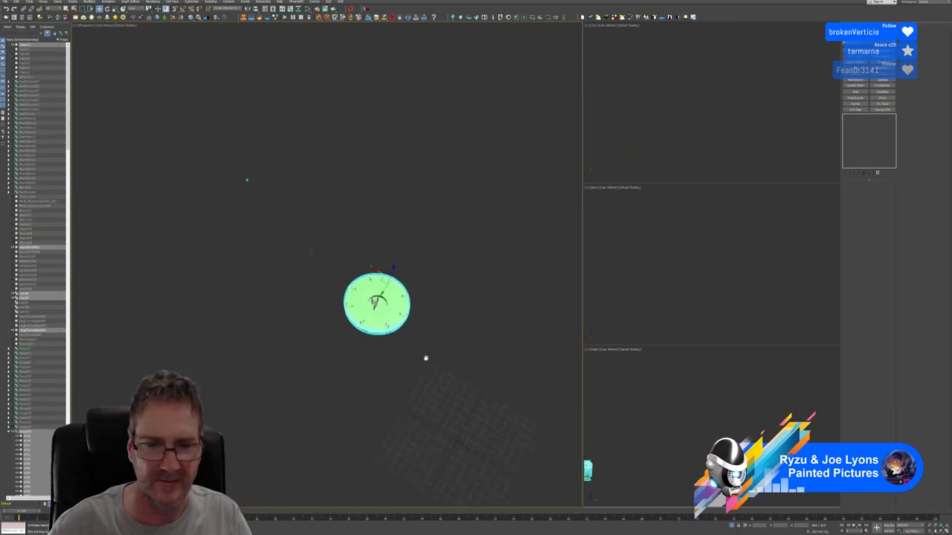
scroll(393, 312, "up", 3)
middle_click_drag(394, 319, 376, 296, "alt")
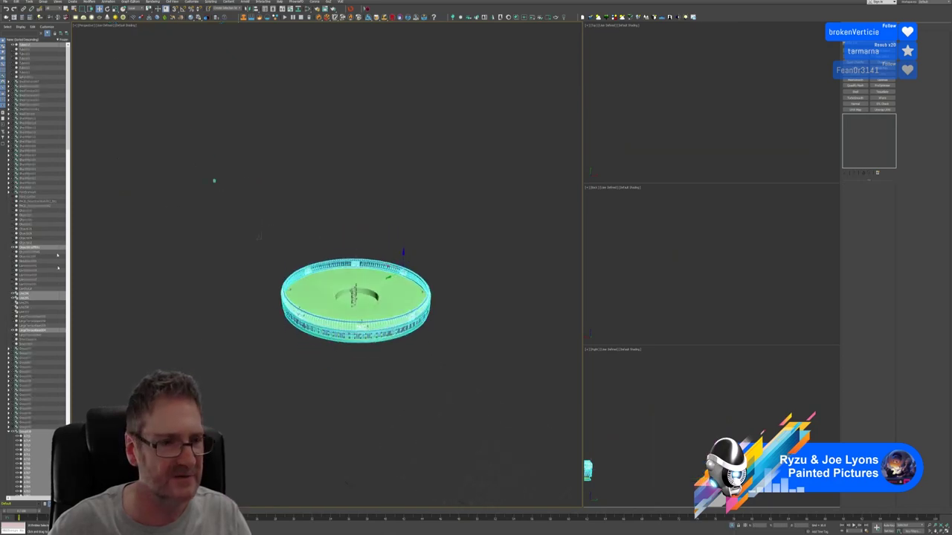
Step: Look through the scene object list for the groups and parts belonging to the isolated circular terrace
scroll(32, 169, "down", 15)
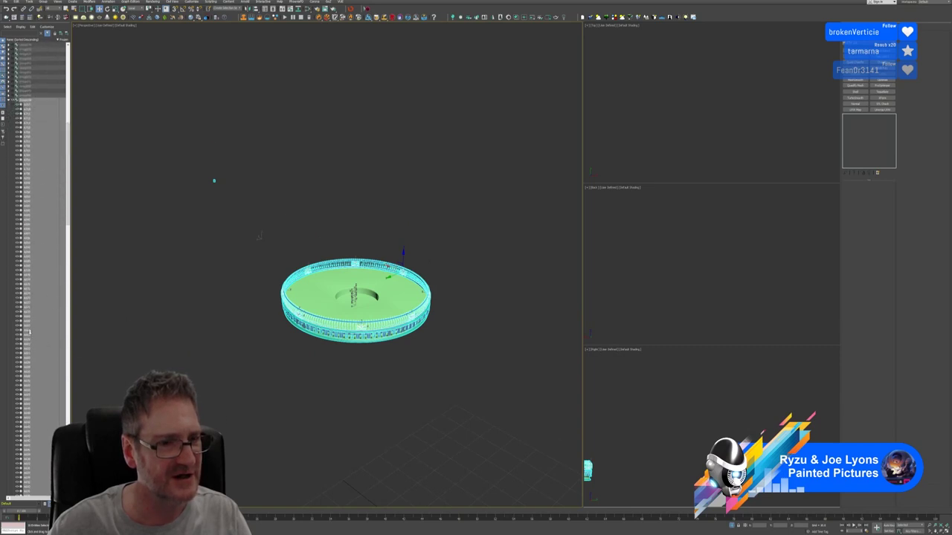
scroll(30, 191, "down", 15)
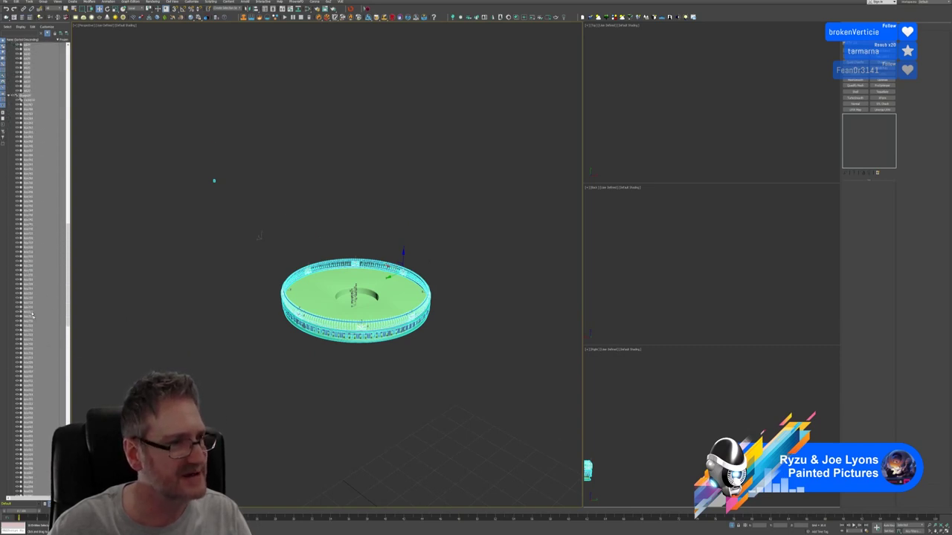
scroll(30, 191, "up", 20)
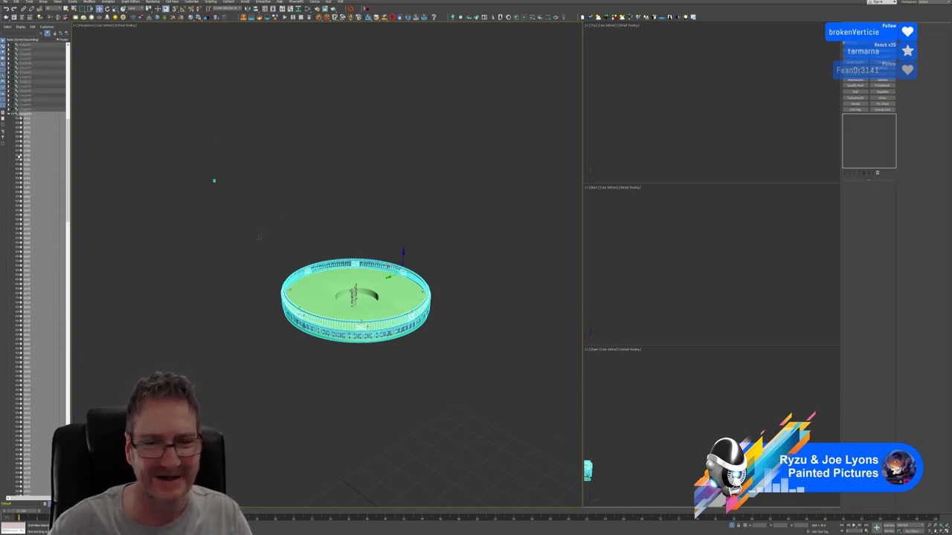
scroll(20, 151, "up", 6)
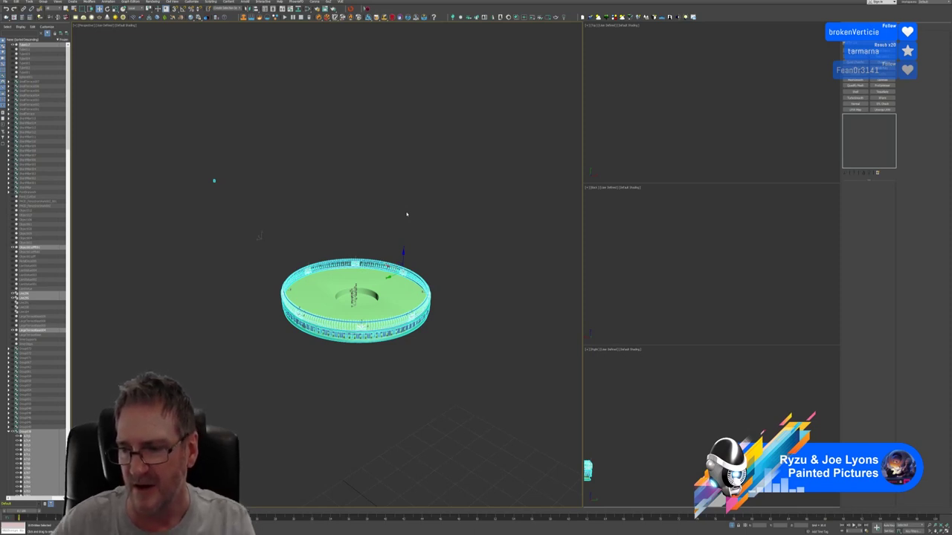
scroll(362, 233, "up", 3)
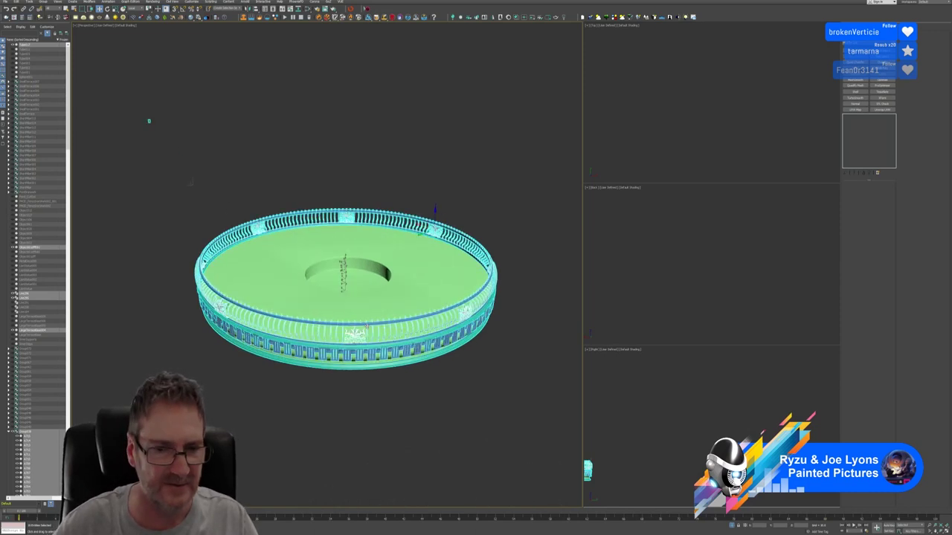
Step: Clear the selection and pick the terrace's upper balusters to check whether they form a single object
left_click(406, 424)
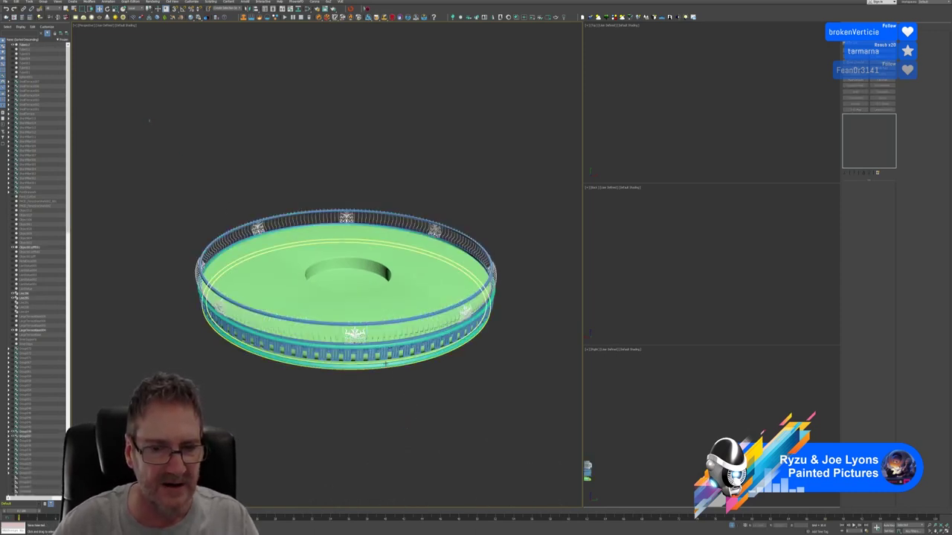
left_click(374, 337)
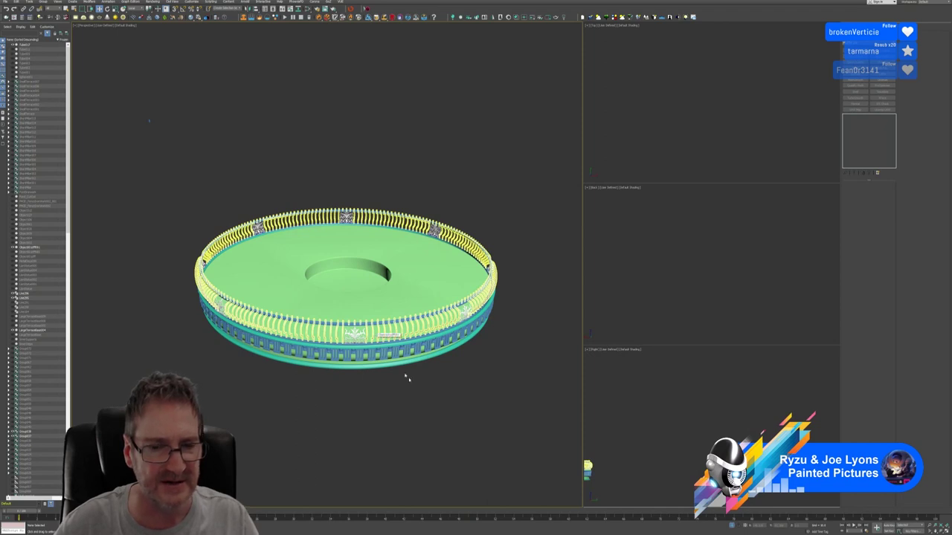
key("alt+x")
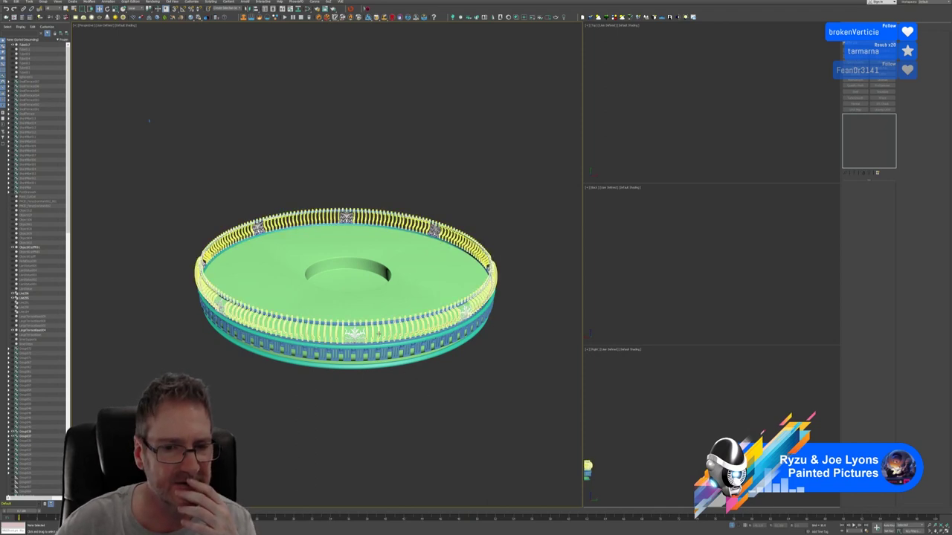
left_click(380, 336)
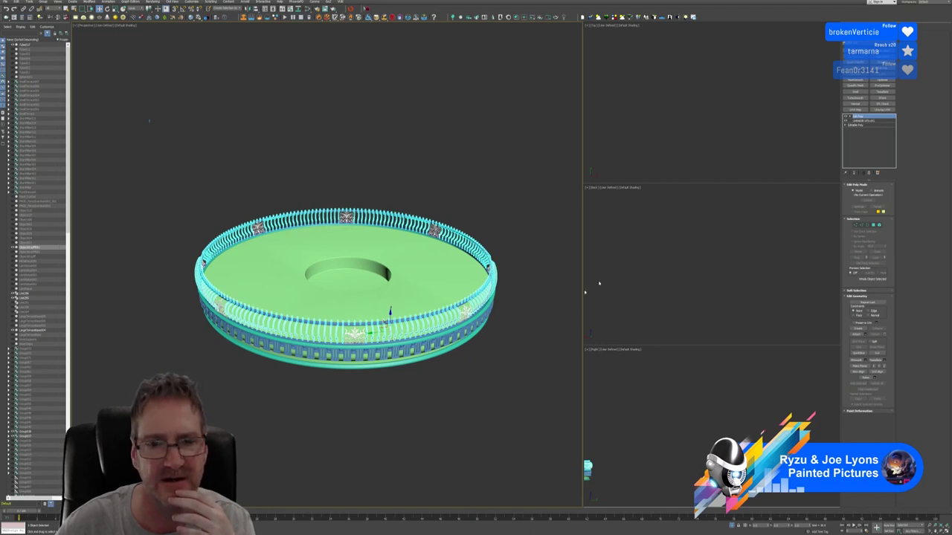
left_click(373, 402)
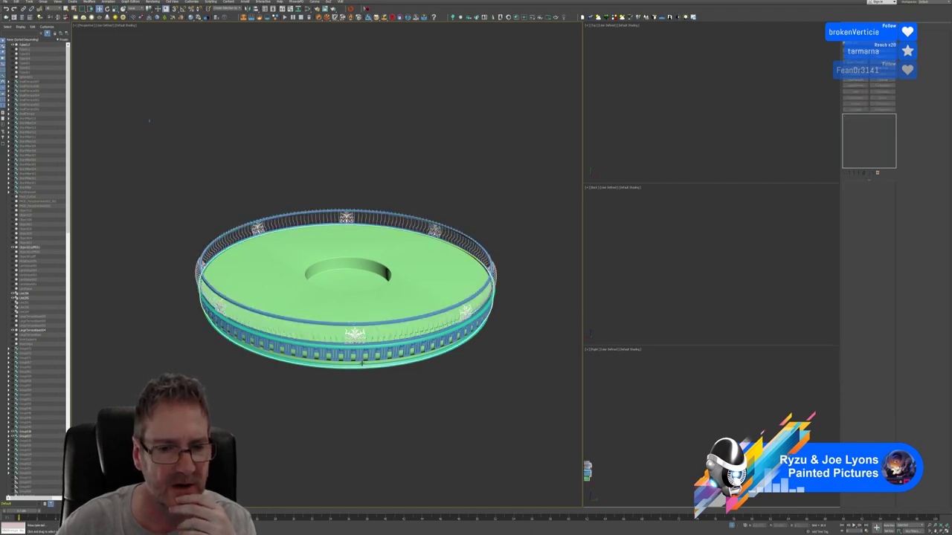
Step: Ungroup the panel group around the terrace's lower band and the remaining group that includes the small stray object
left_click(363, 357)
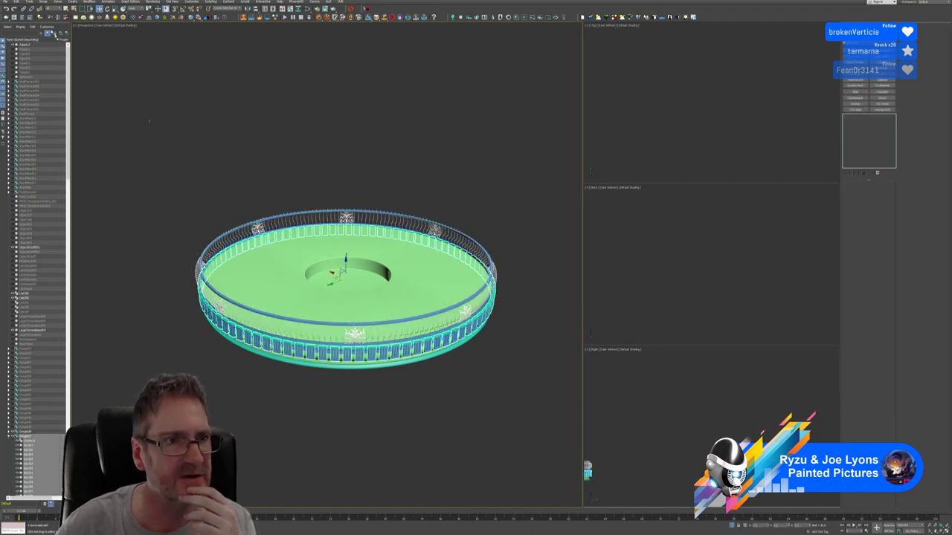
left_click(42, 2)
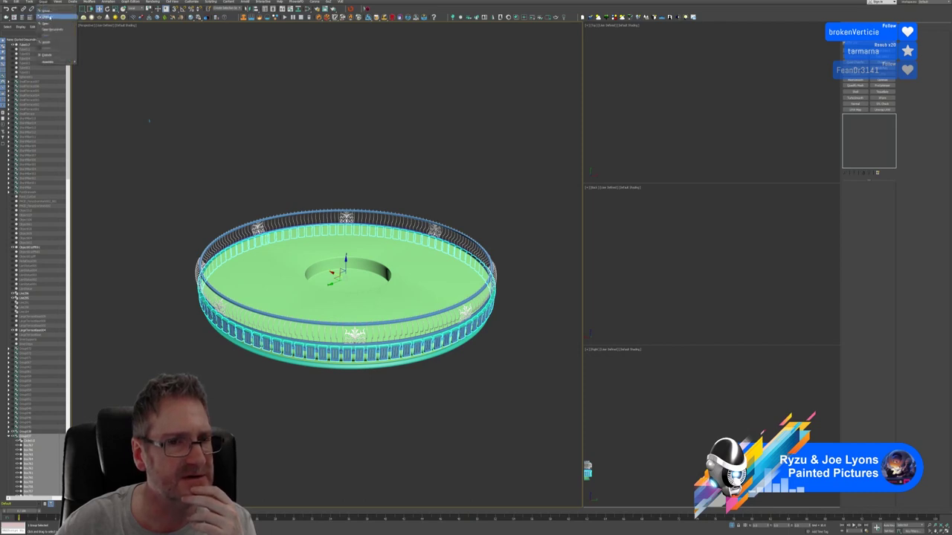
left_click(46, 16)
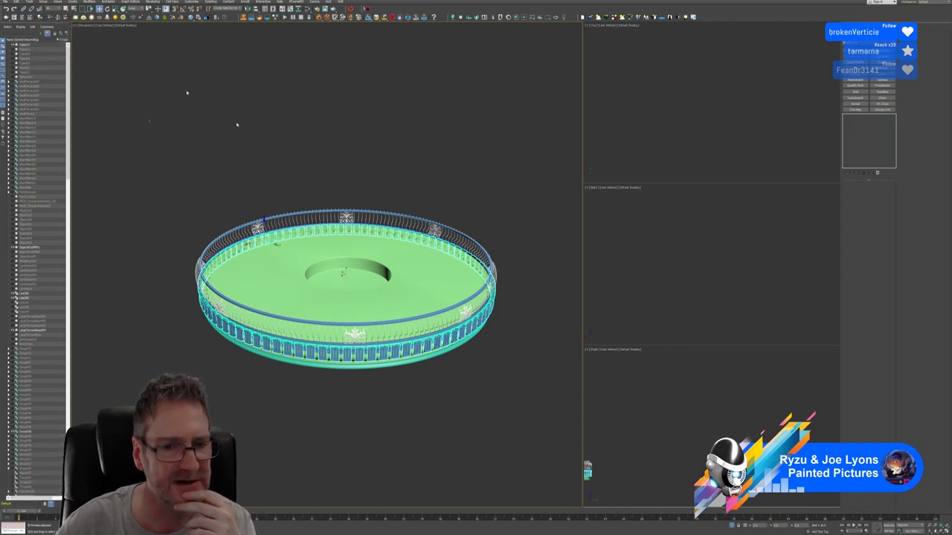
left_click(148, 121)
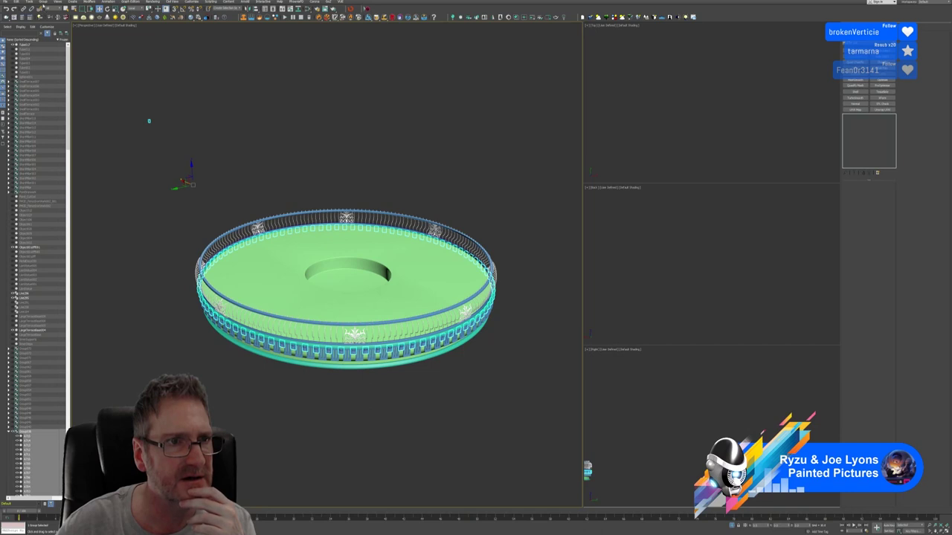
left_click(43, 2)
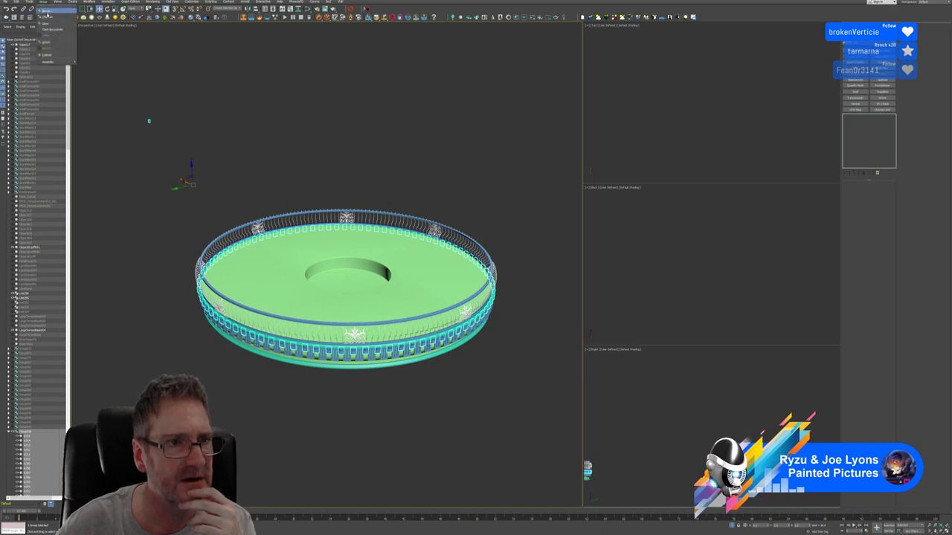
left_click(47, 17)
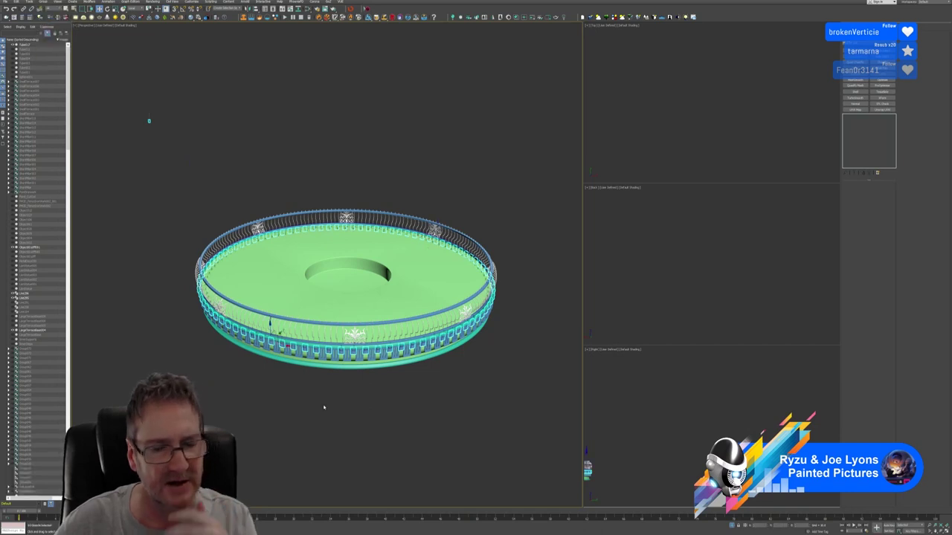
Step: Select the ring of small panels around the terrace's lower band and isolate it from the rest of the scene
middle_click_drag(322, 409, 327, 383, "alt")
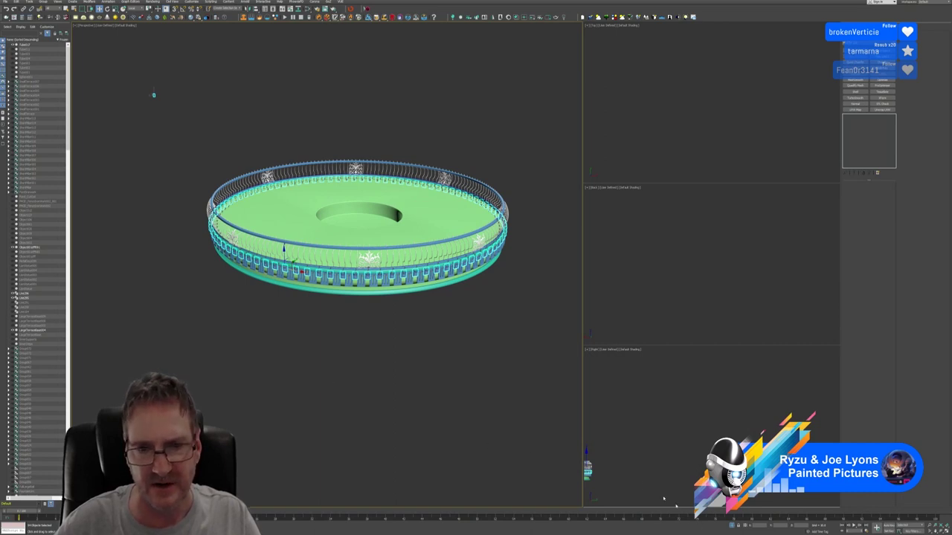
key("ctrl+i")
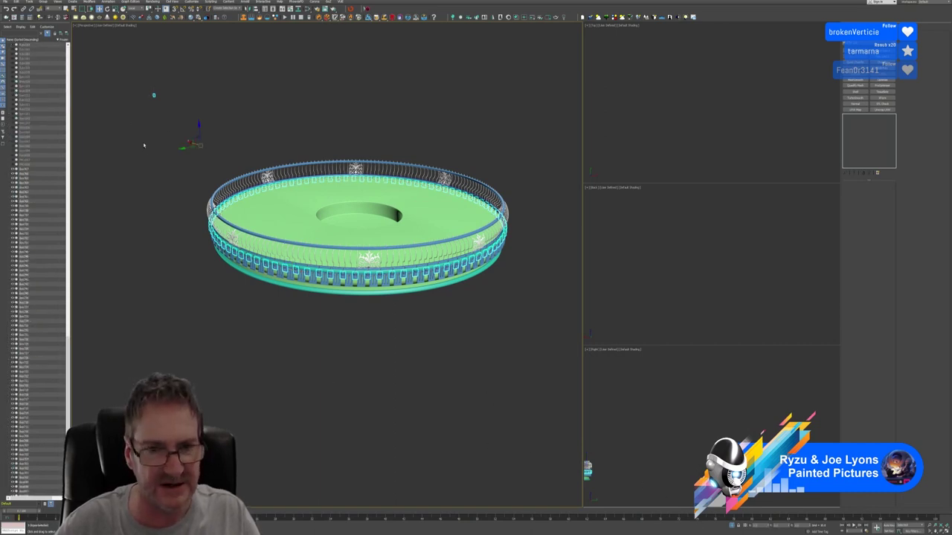
left_click(340, 260)
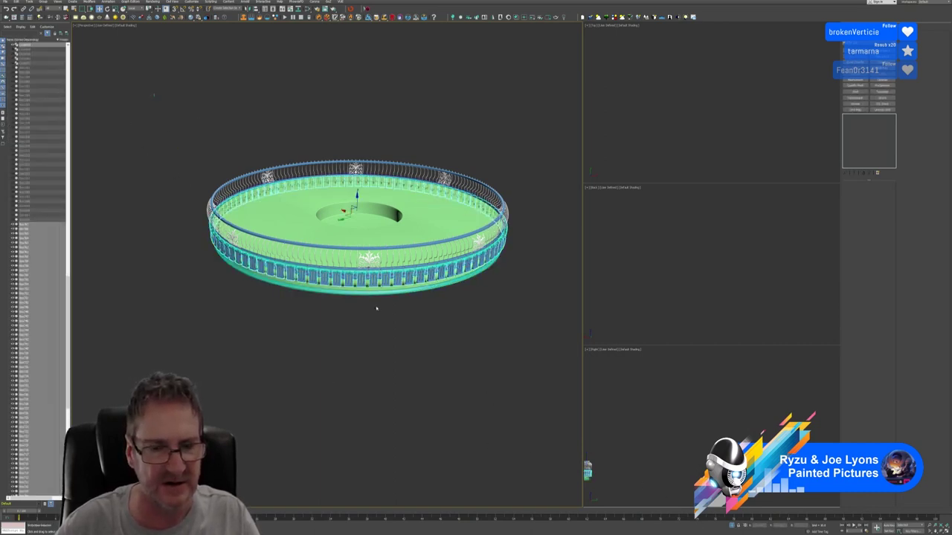
left_click(721, 523)
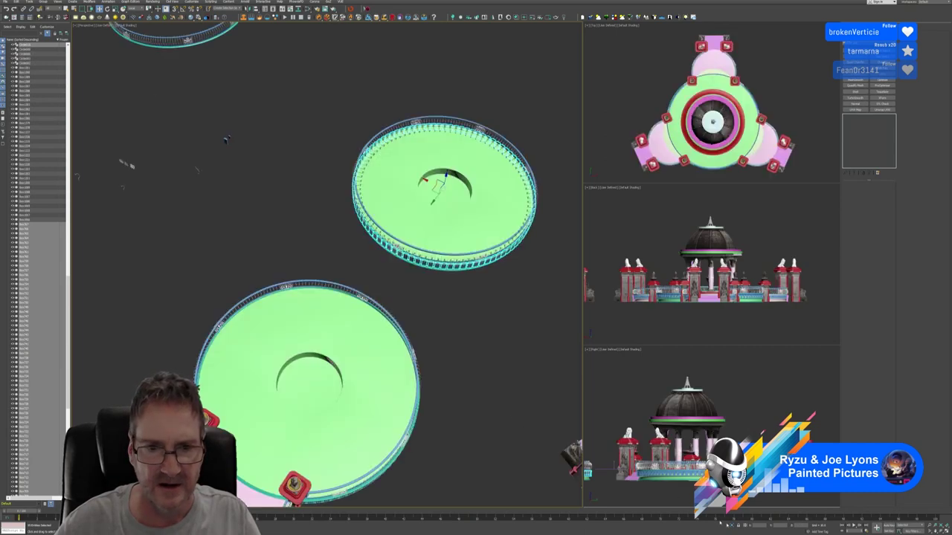
left_click(733, 525)
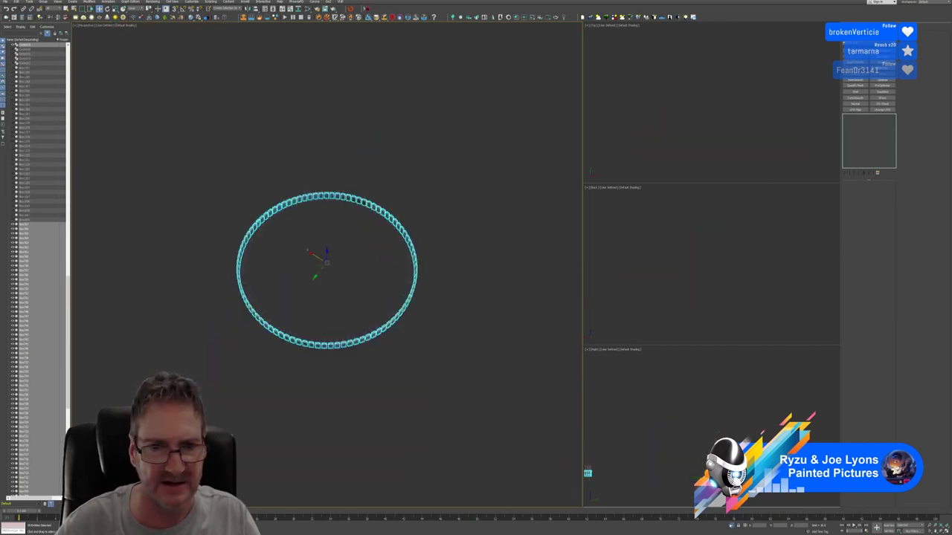
left_click(46, 3)
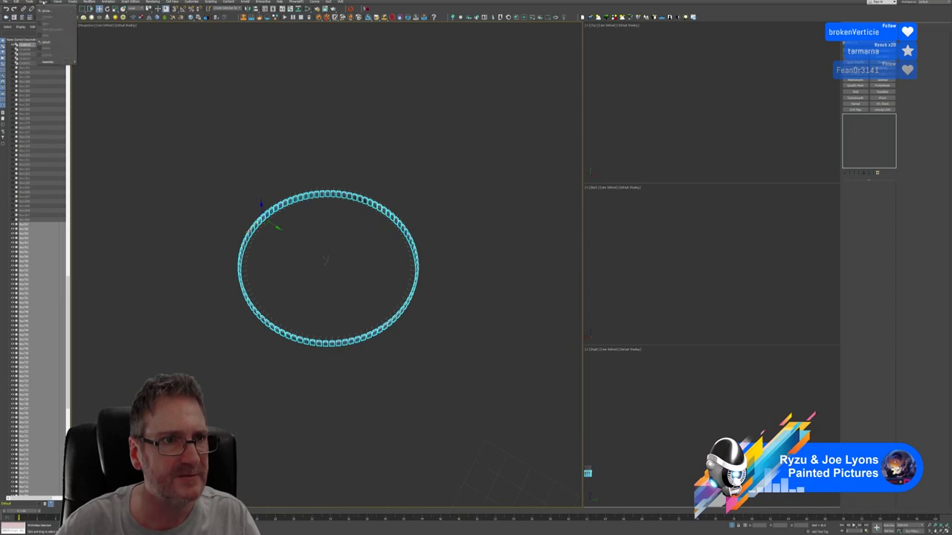
left_click(327, 139)
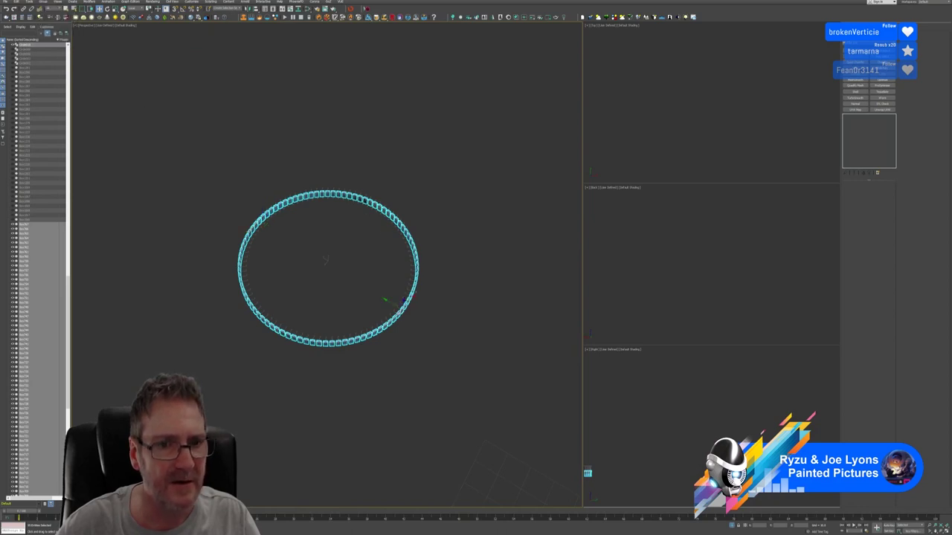
Step: Select one panel at the front of the isolated ring and collapse its whole modifier stack
middle_click_drag(393, 317, 396, 269, "alt")
left_click(340, 321)
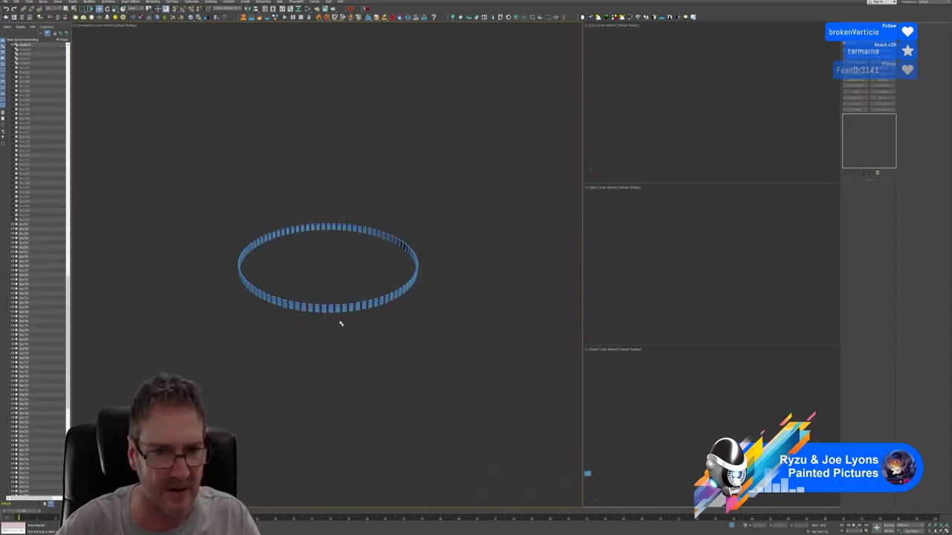
scroll(327, 312, "up", 5)
scroll(335, 318, "up", 2)
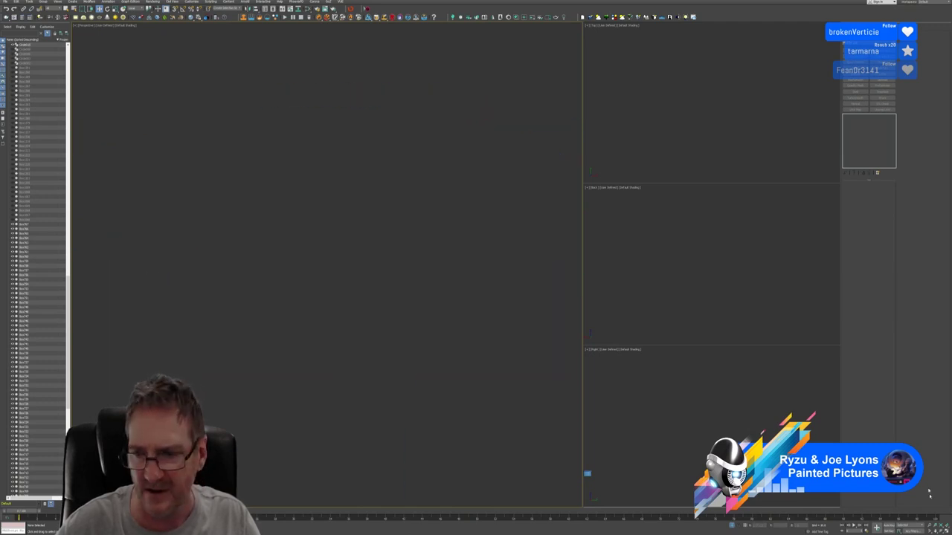
left_click(938, 526)
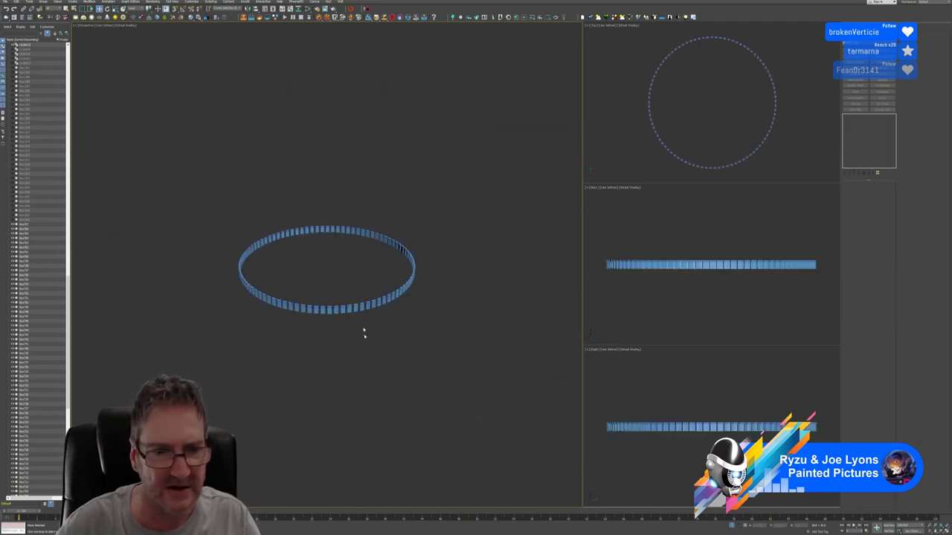
scroll(364, 333, "up", 6)
left_click(336, 269)
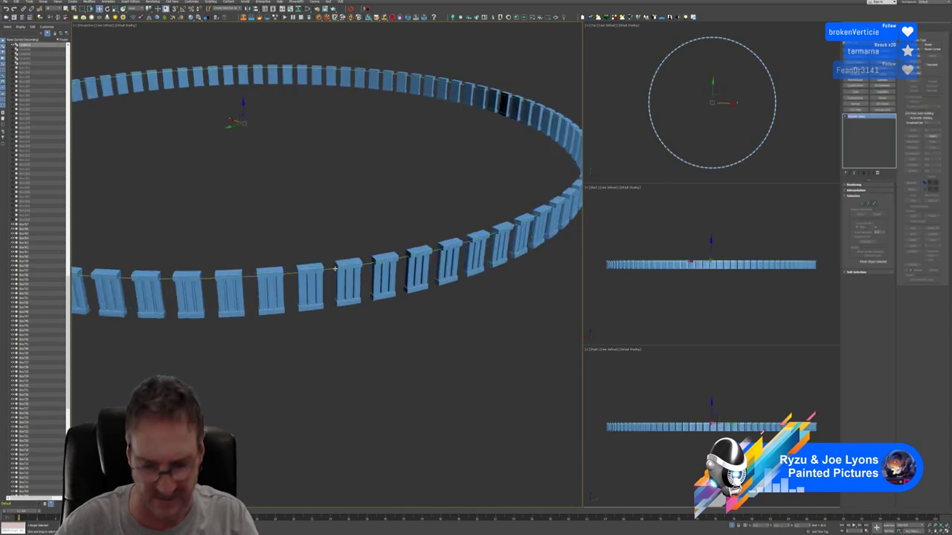
left_click(315, 277)
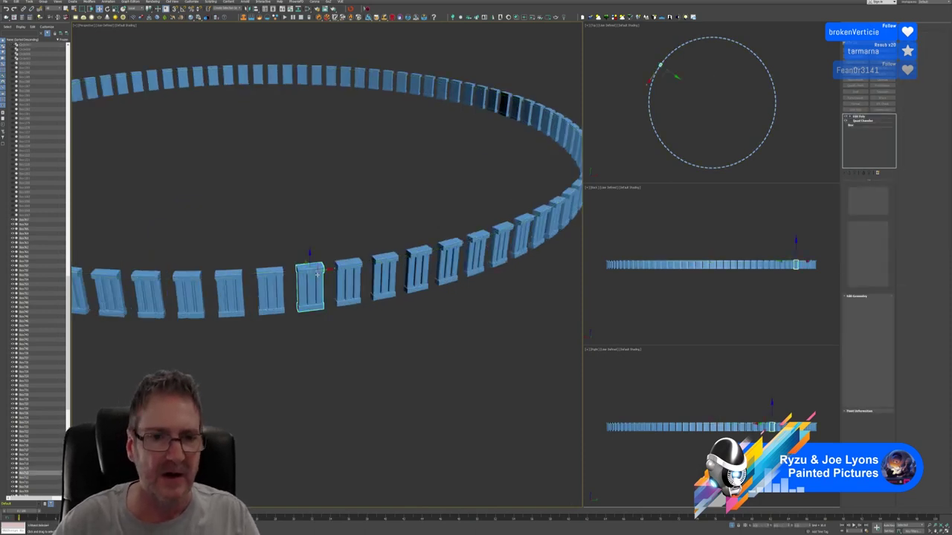
right_click(867, 119)
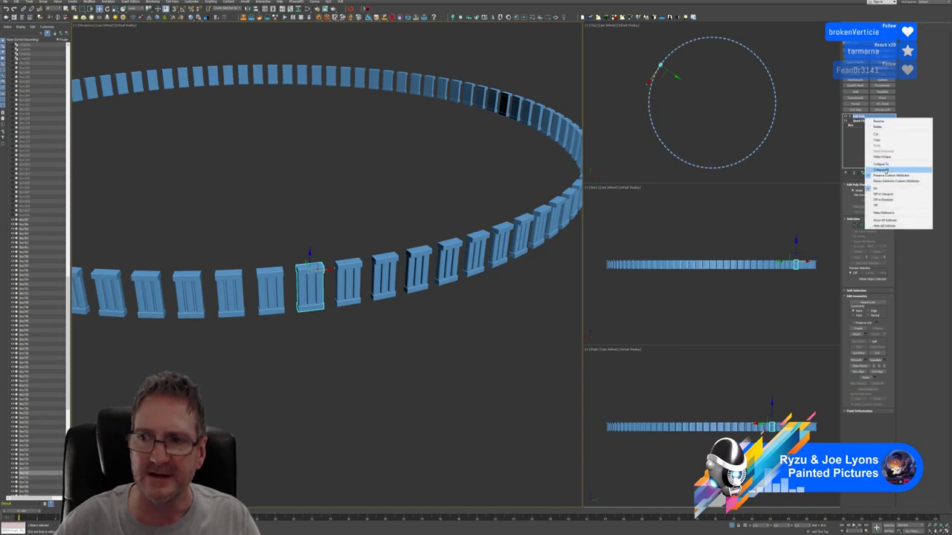
left_click(889, 168)
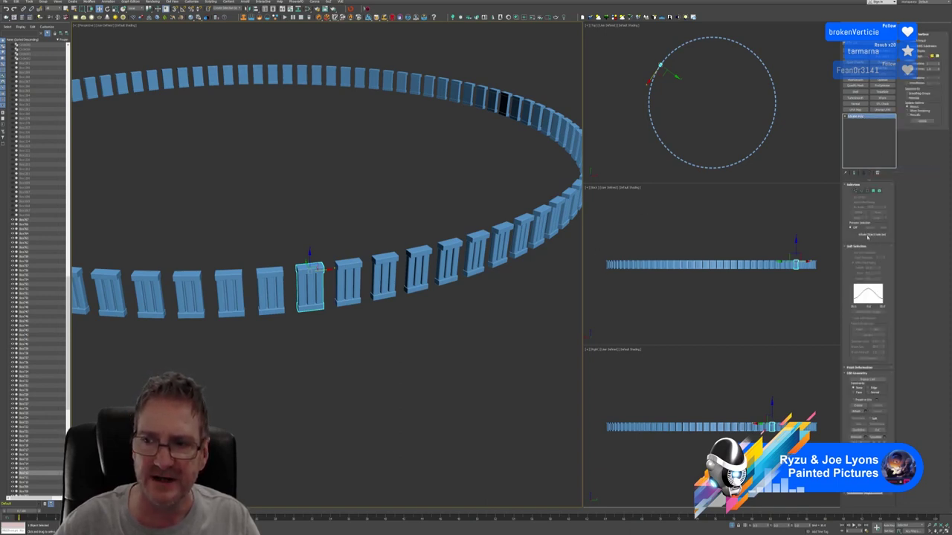
Step: Attach all the other listed box panels of the ring to the collapsed panel as one object
scroll(461, 290, "down", 10)
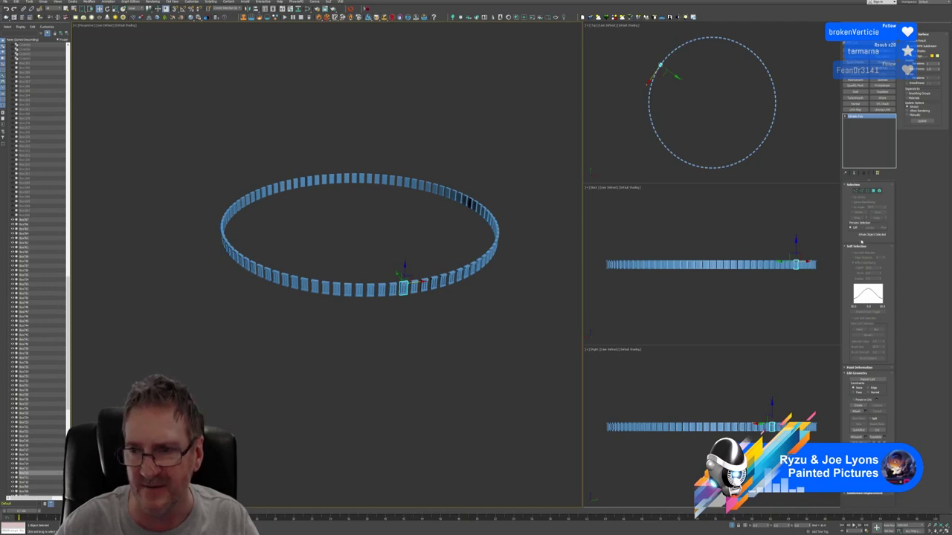
left_click(859, 246)
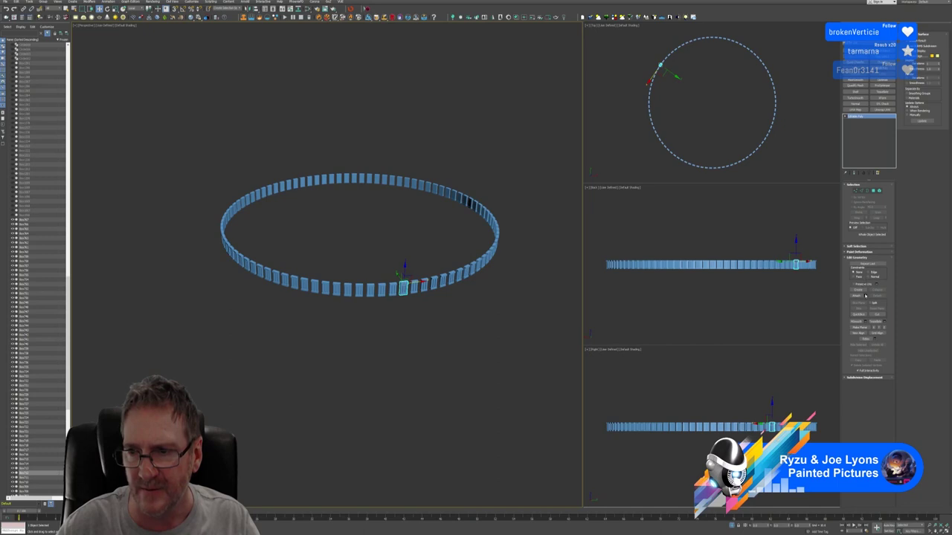
key("h")
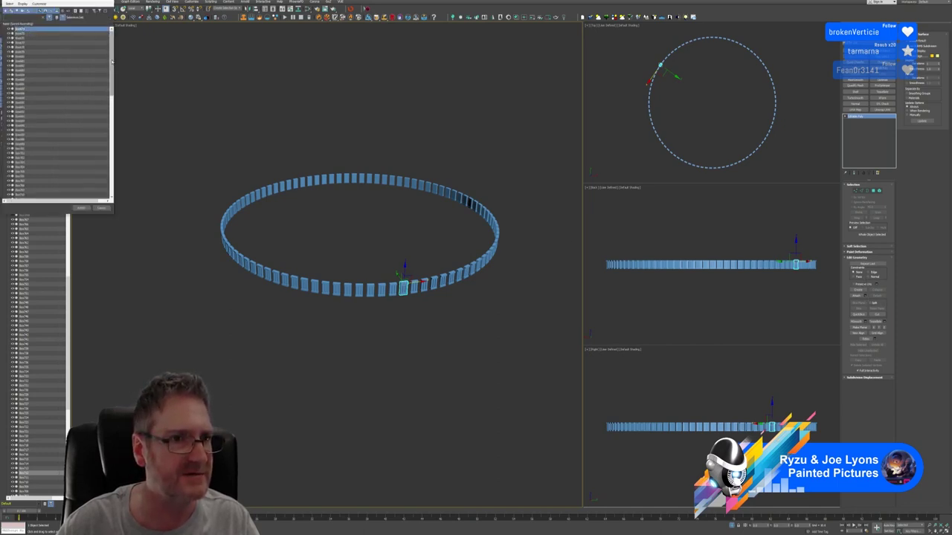
left_click_drag(111, 83, 115, 180)
left_click(25, 195, "shift")
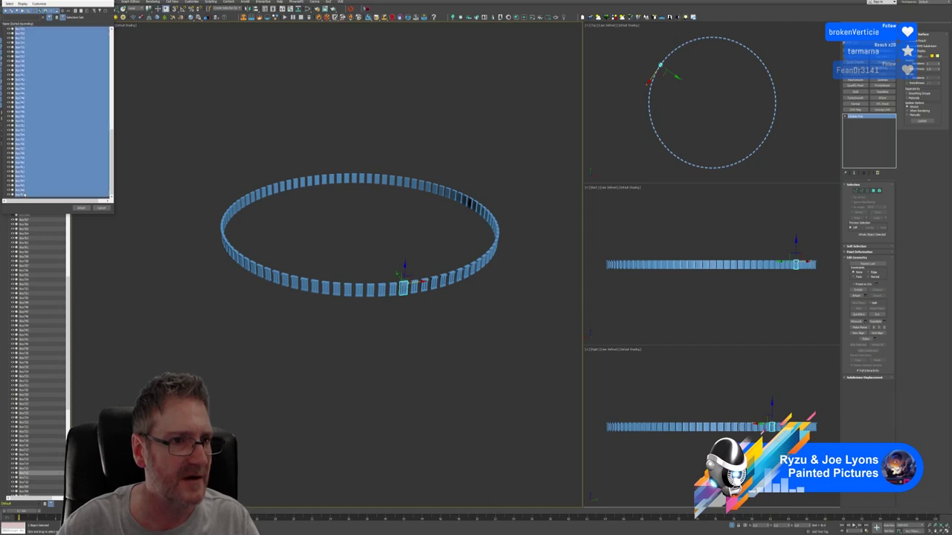
left_click(80, 208)
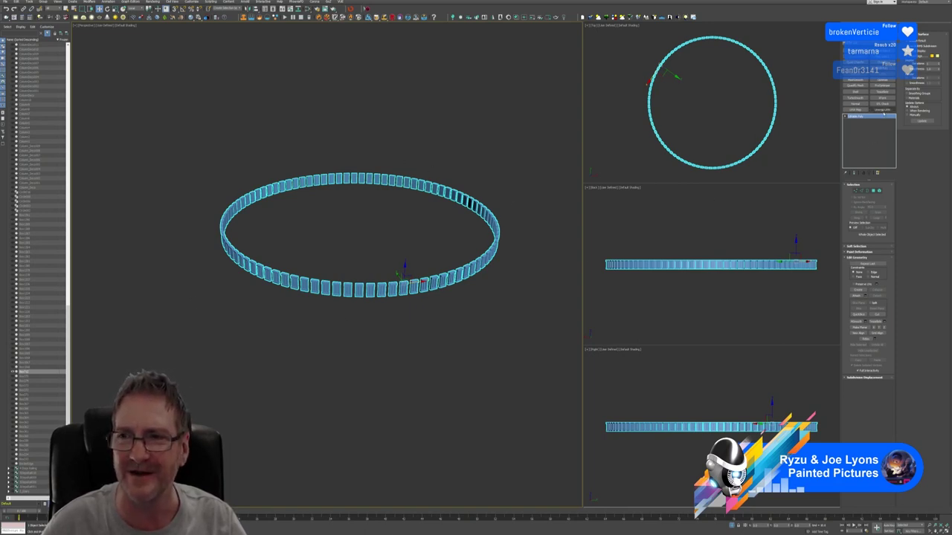
Step: Inspect the merged ring's UV layout in the UV editor with a temporary Unwrap UVW modifier, and remove the modifier
left_click(882, 110)
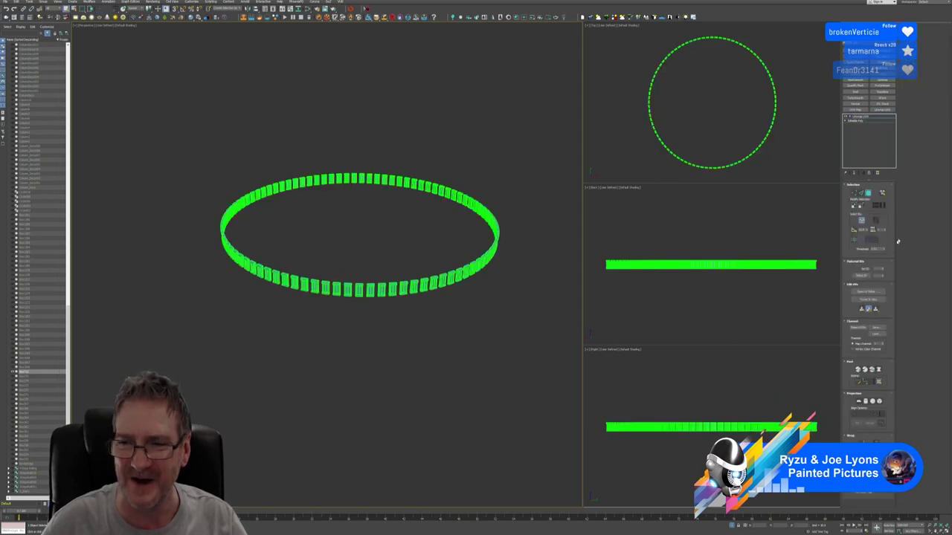
left_click(866, 291)
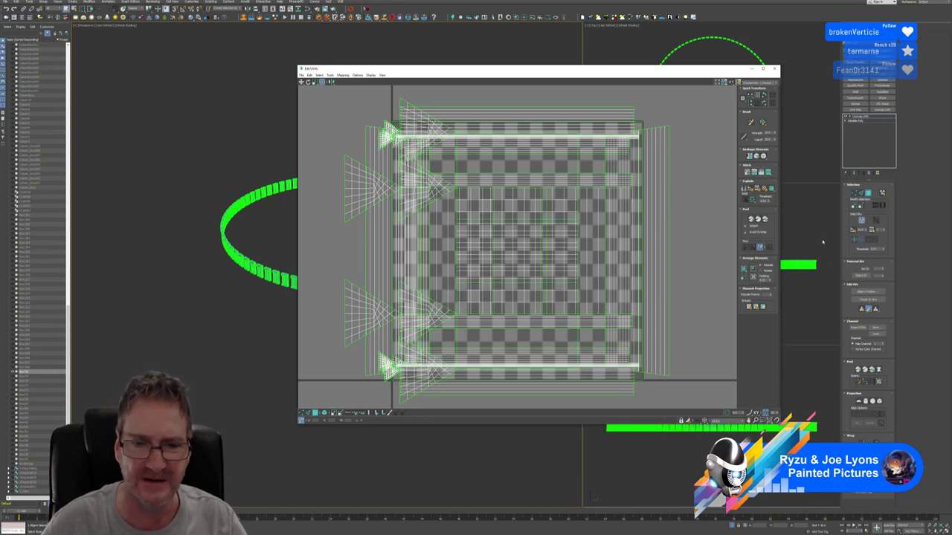
left_click(774, 69)
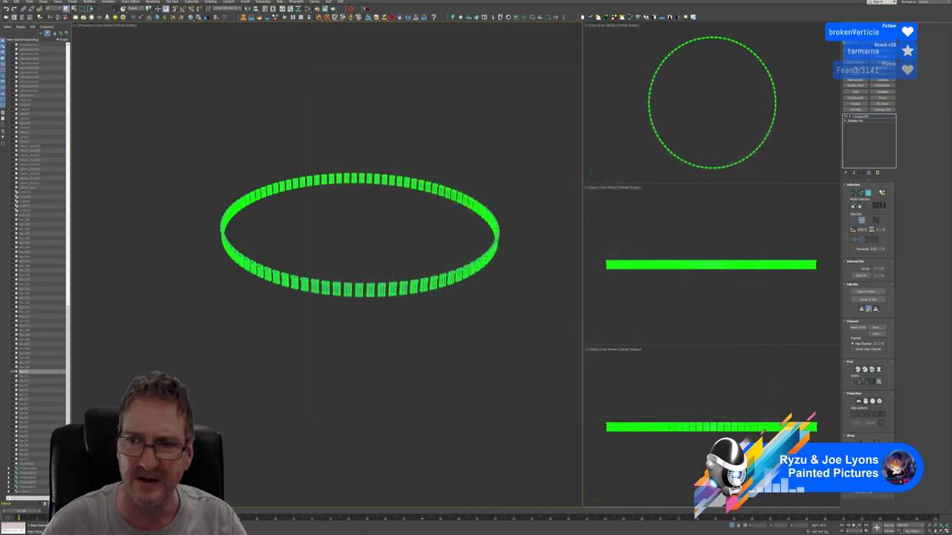
left_click(868, 172)
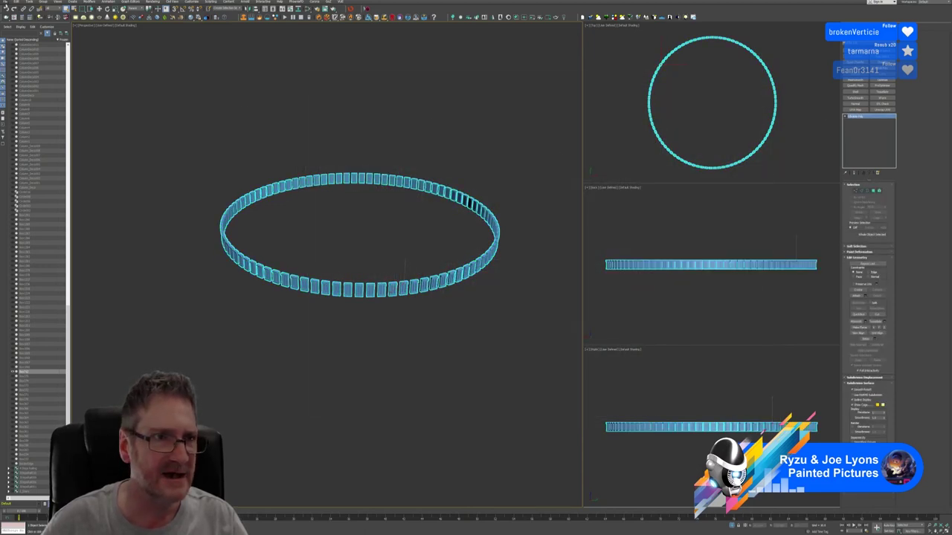
Step: Save the scene and send the merged panel ring to RizomUV through the Unfold3D bridge
left_click(6, 2)
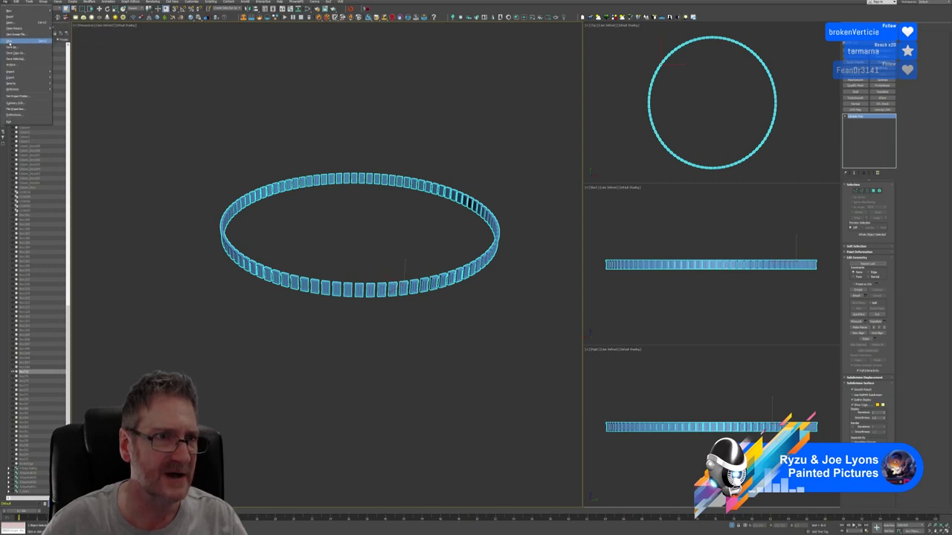
left_click(10, 39)
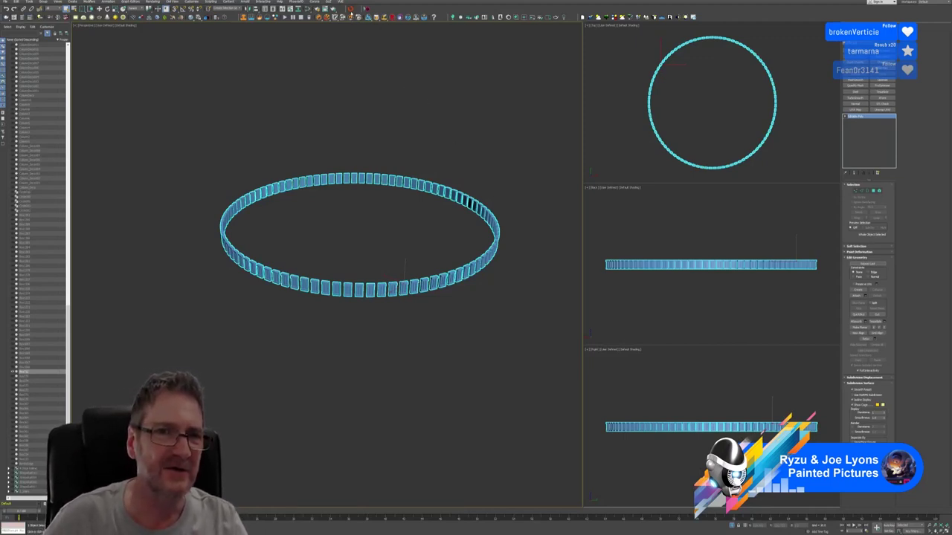
left_click(351, 9)
left_click(470, 260)
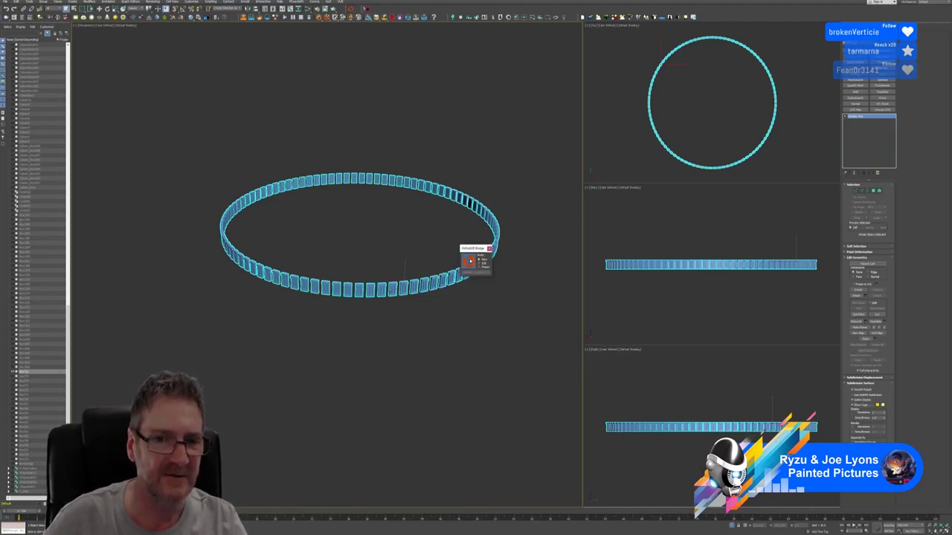
left_click(469, 260)
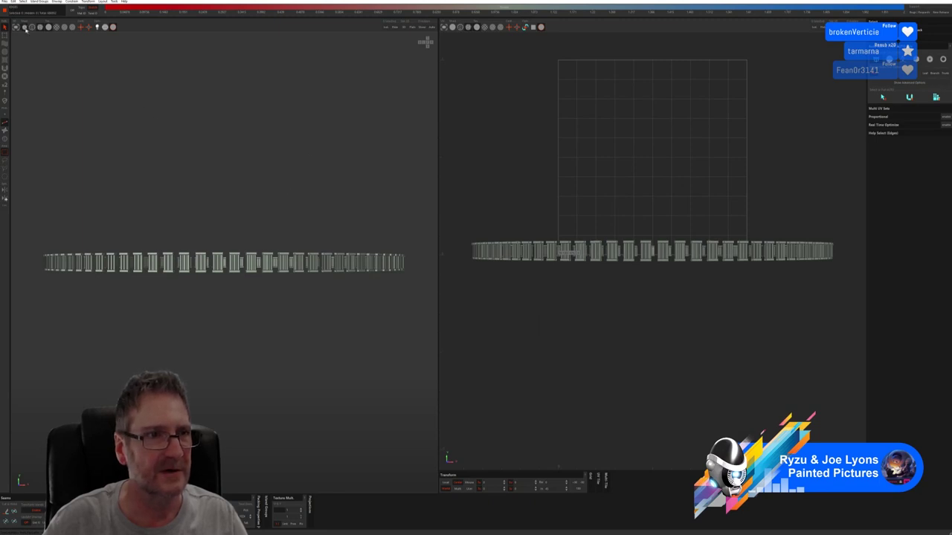
Step: Auto-select seams across the whole panel ring, cut and unfold it, and pack the islands into the UV tile
middle_click_drag(213, 181, 228, 219)
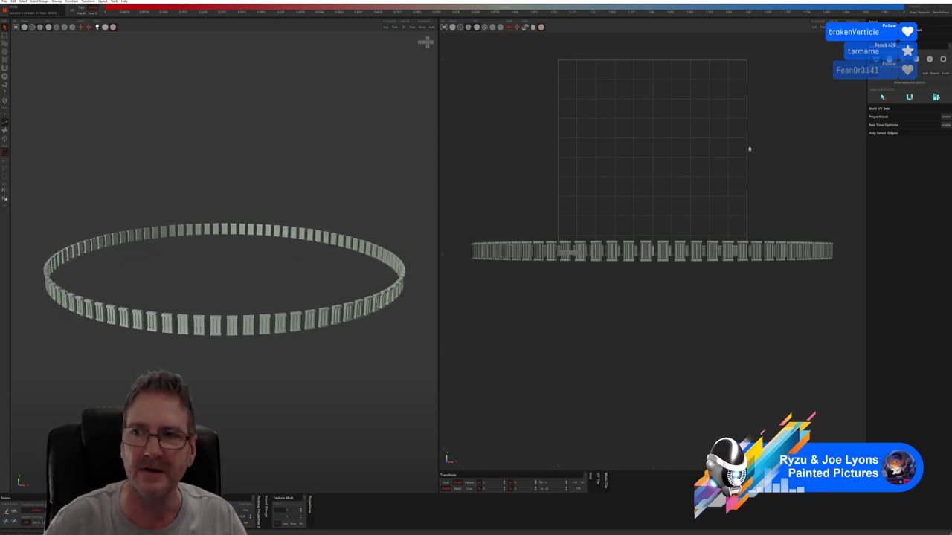
left_click(909, 82)
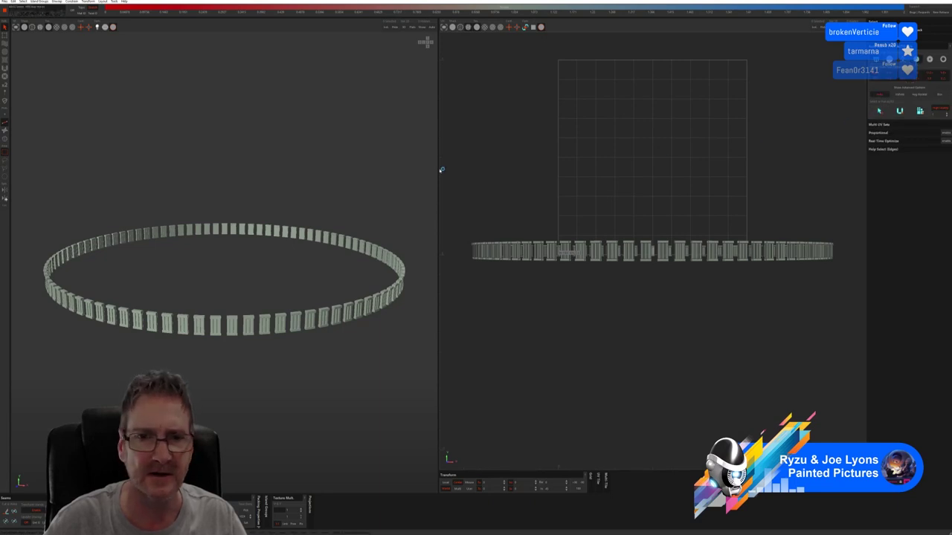
key("ctrl+a")
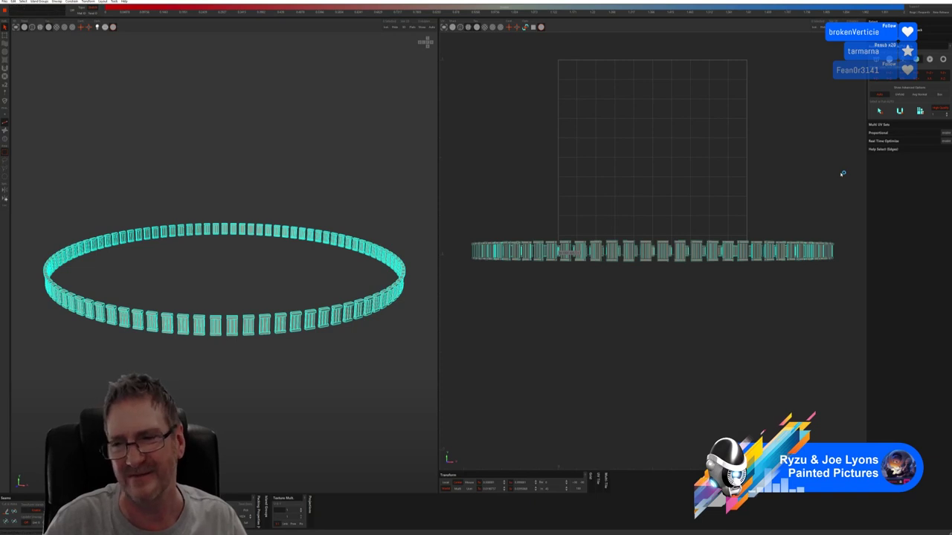
key("p")
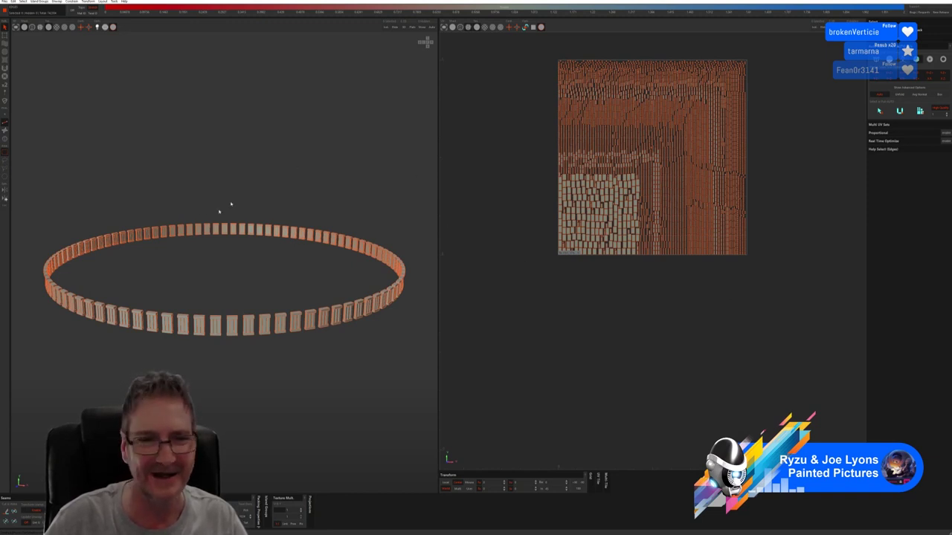
Step: Show the checker texture on the unfolded ring, clear the selection, and examine the panels for UV distortion
left_click(56, 27)
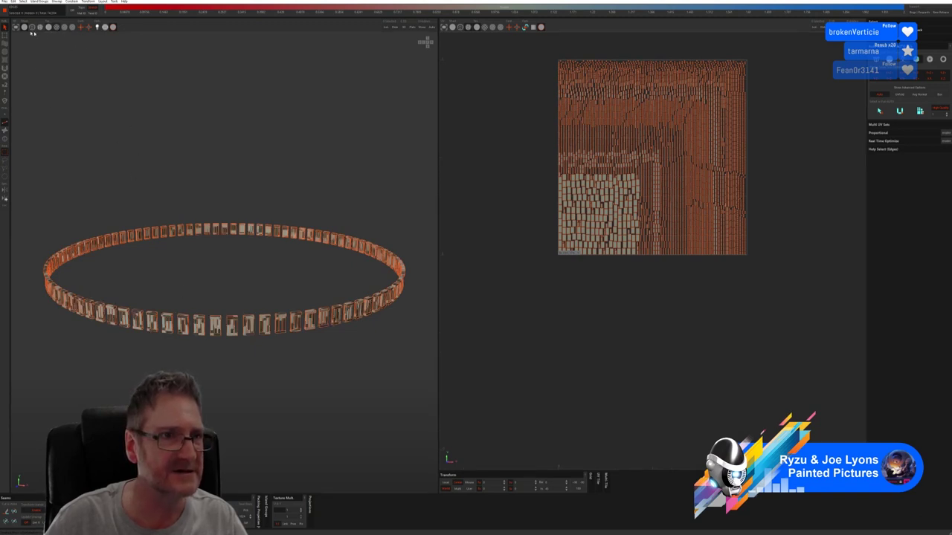
left_click(112, 26)
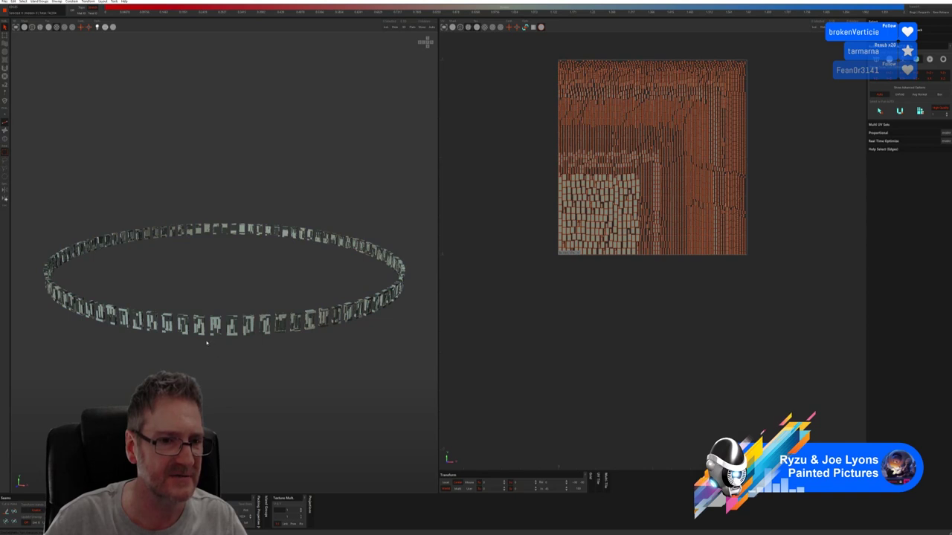
scroll(206, 343, "up", 2)
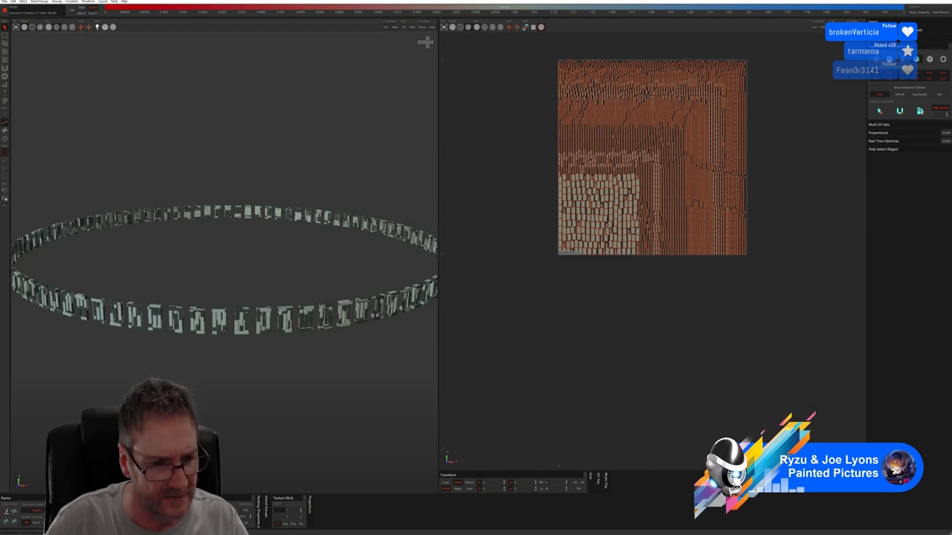
scroll(220, 343, "up", 4)
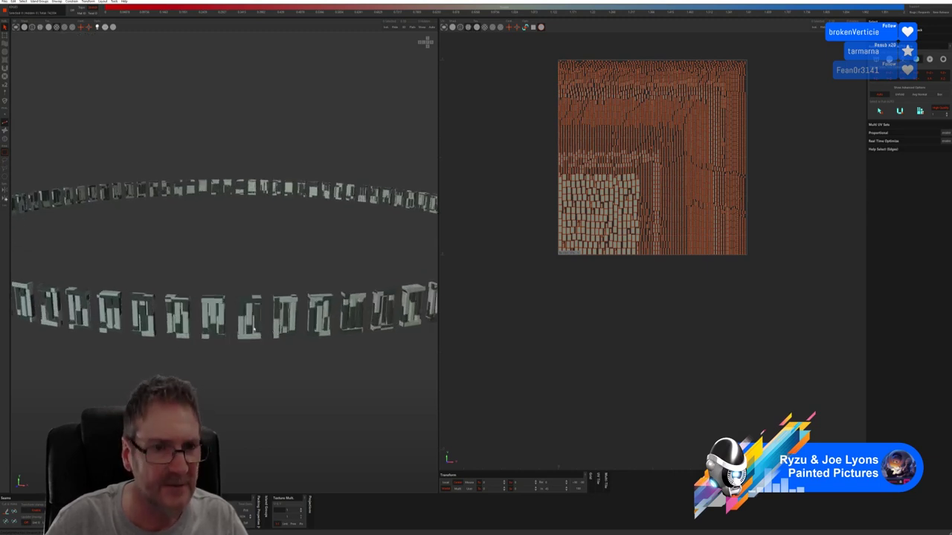
scroll(256, 315, "down", 4)
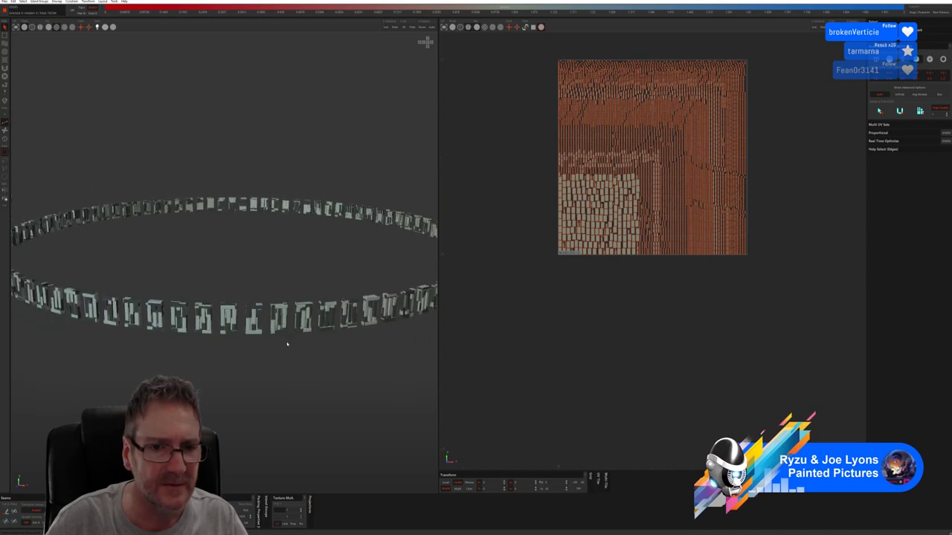
middle_click_drag(149, 316, 333, 342, "alt")
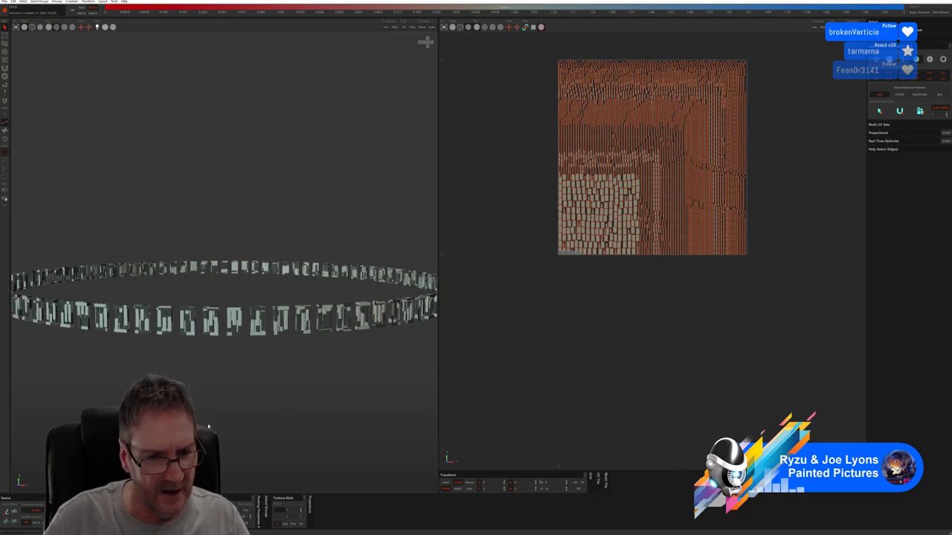
Step: Save the packed UVs, return to 3ds Max, and close the Unfold3D bridge window
left_click(4, 1)
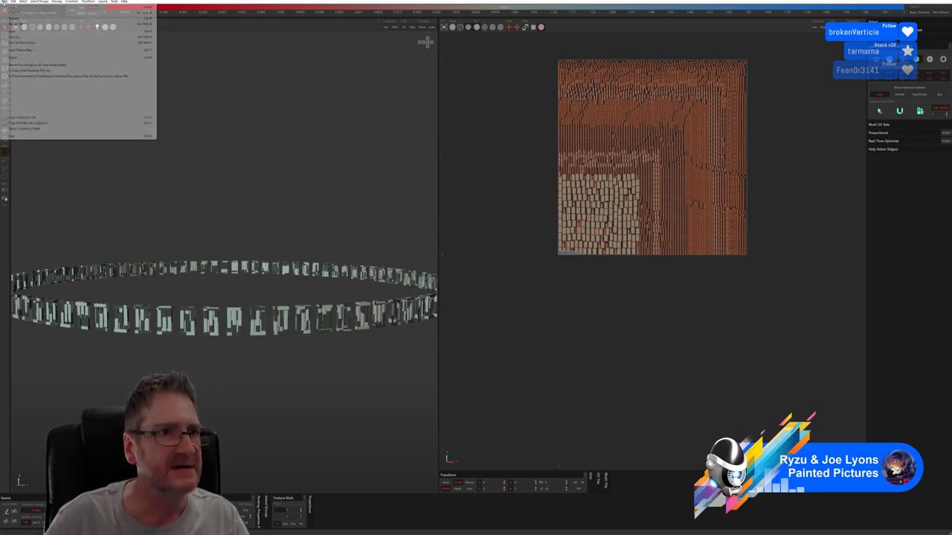
left_click(17, 32)
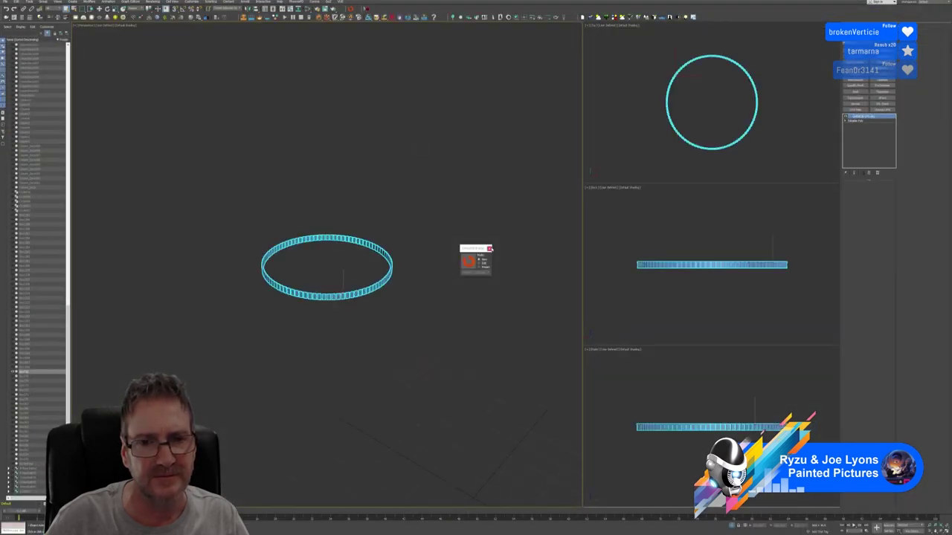
left_click(489, 248)
Step: Create a Checker map and a Standard material in an empty area of the Slate Material Editor, with the checker feeding its diffuse colour
scroll(371, 297, "up", 5)
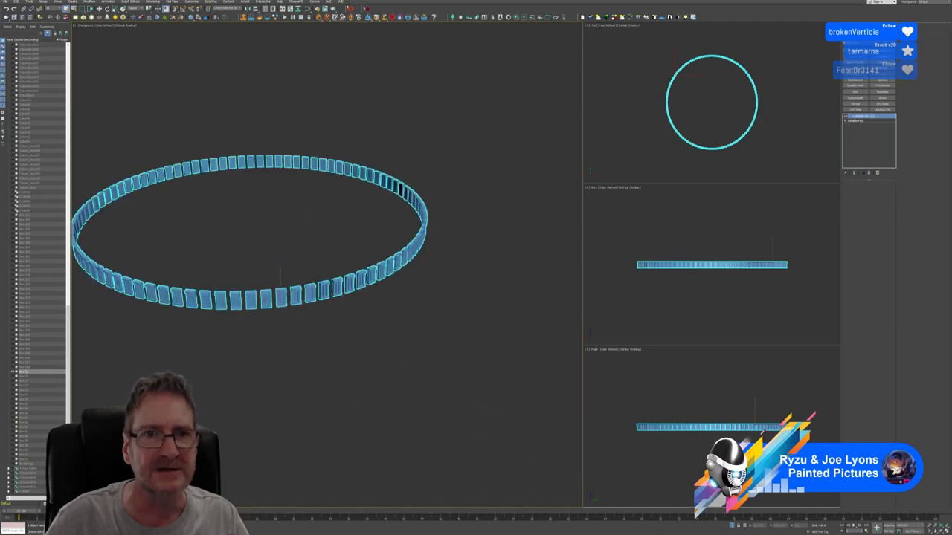
key("m")
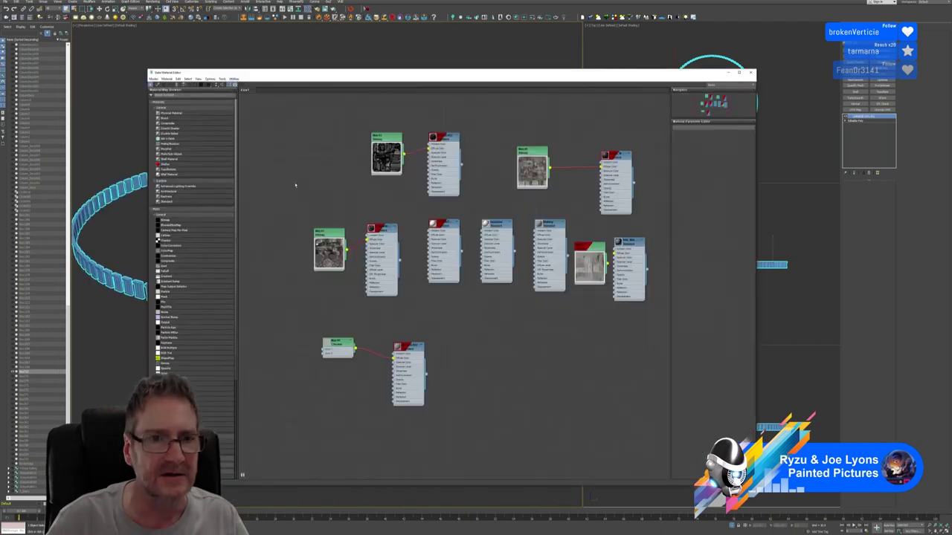
scroll(439, 170, "up", 3)
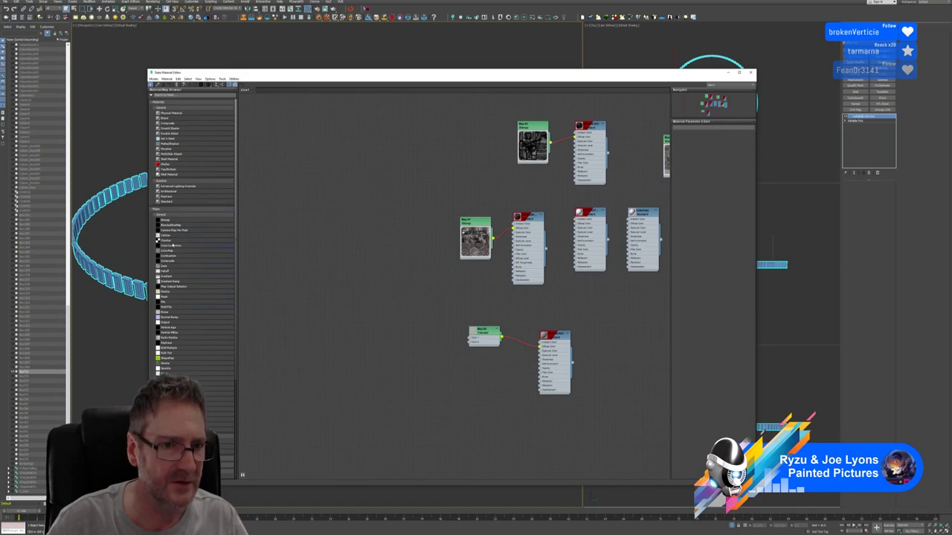
left_click_drag(173, 243, 303, 188)
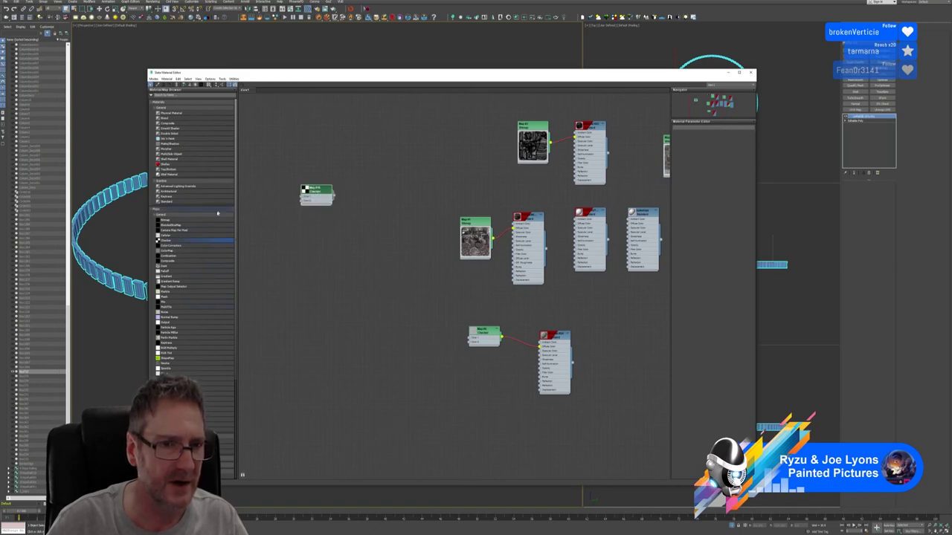
left_click_drag(216, 201, 356, 207)
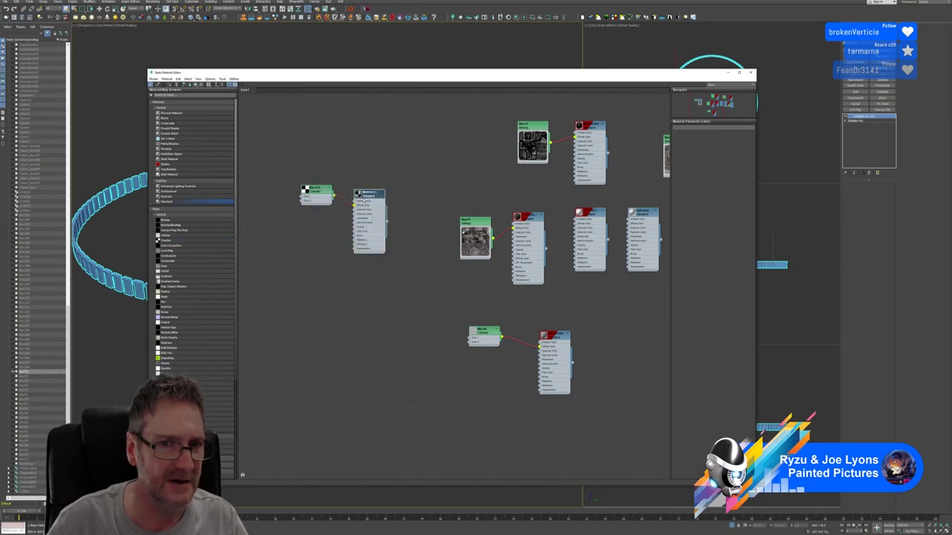
Step: Enable the new checker material's shaded display in the viewport
right_click(365, 199)
left_click(375, 257)
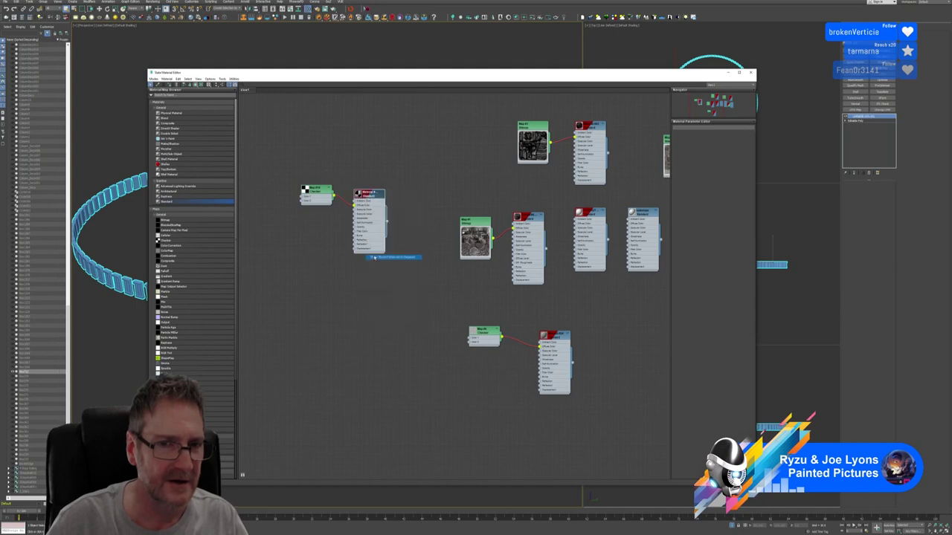
right_click(369, 198)
left_click(374, 262)
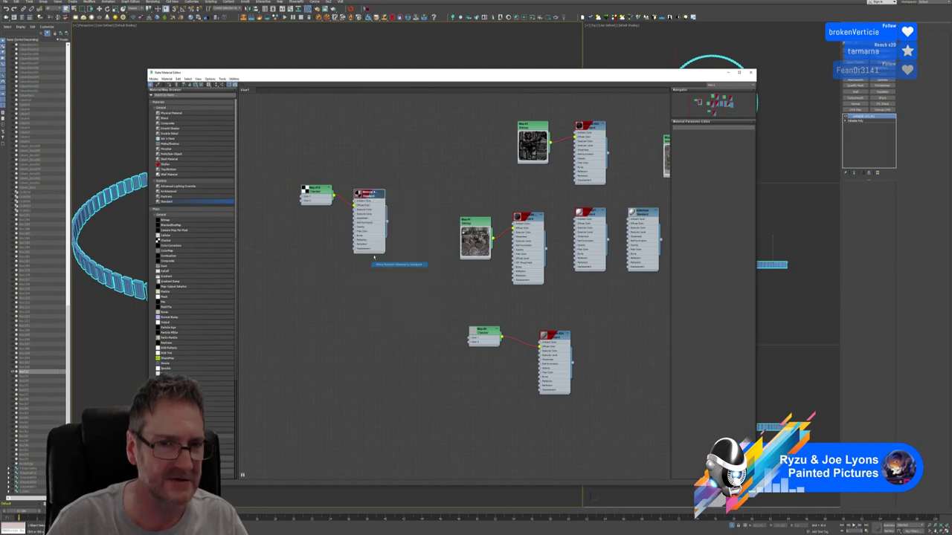
left_click(317, 192)
right_click(316, 194)
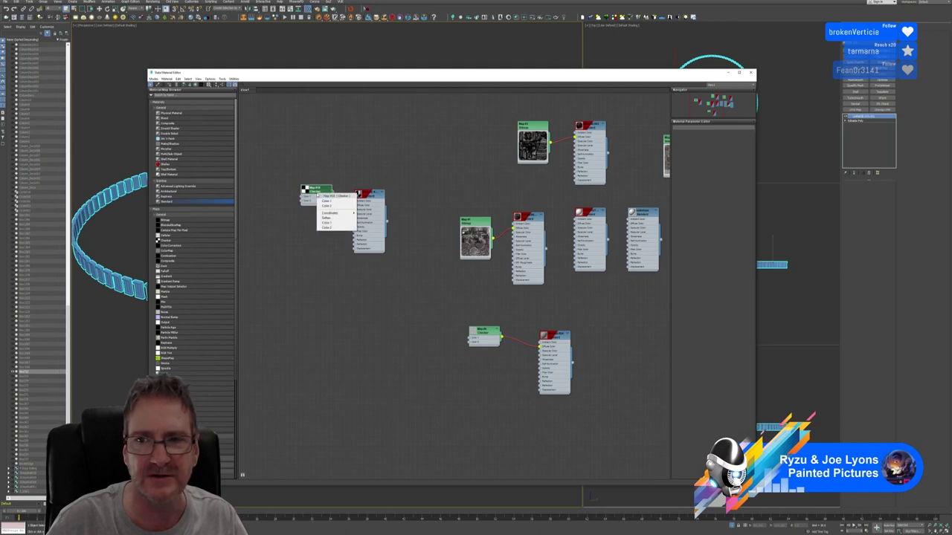
left_click(370, 200)
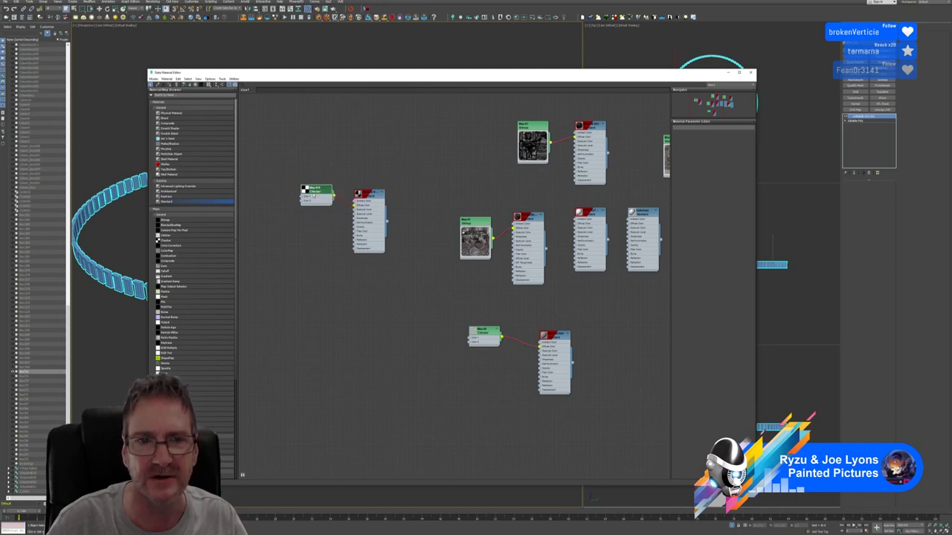
Step: Set the new Checker map's tiling to 40 in both U and V
double_click(370, 194)
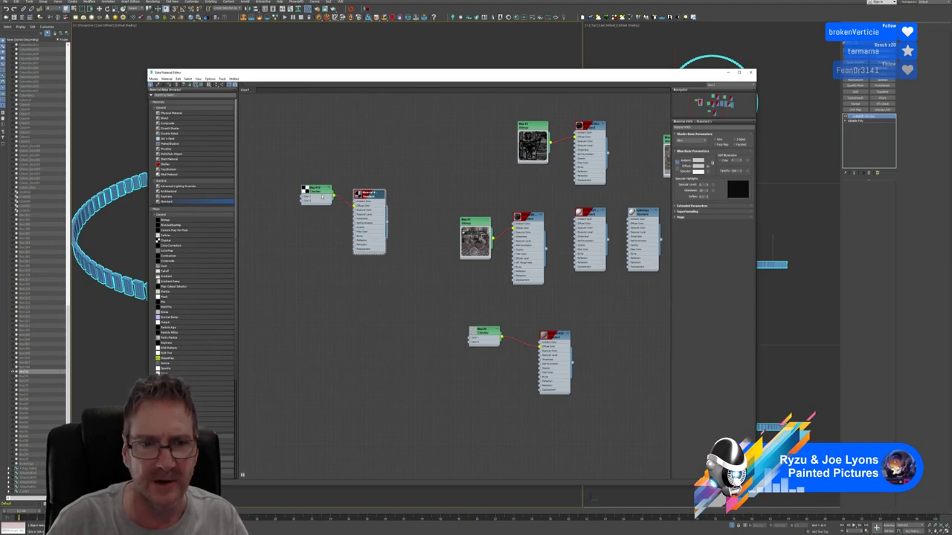
double_click(318, 191)
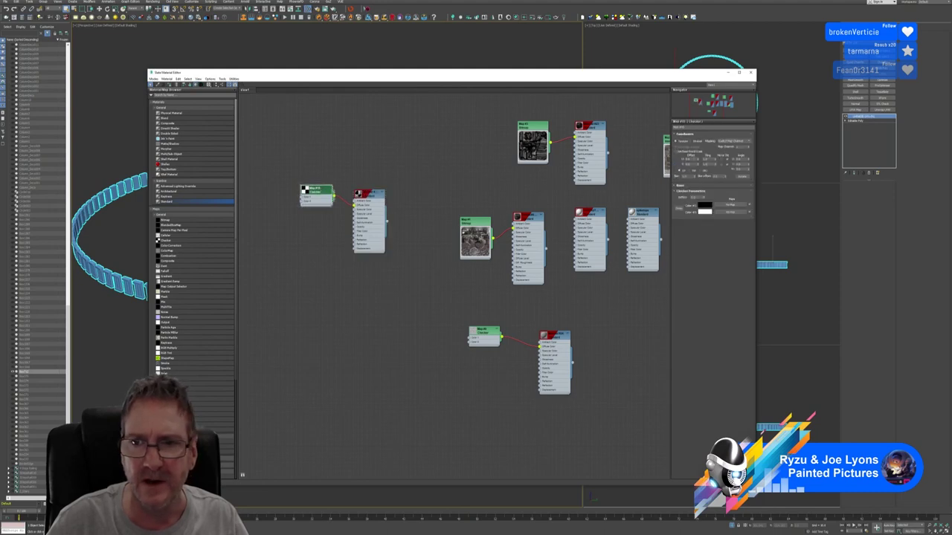
double_click(708, 159)
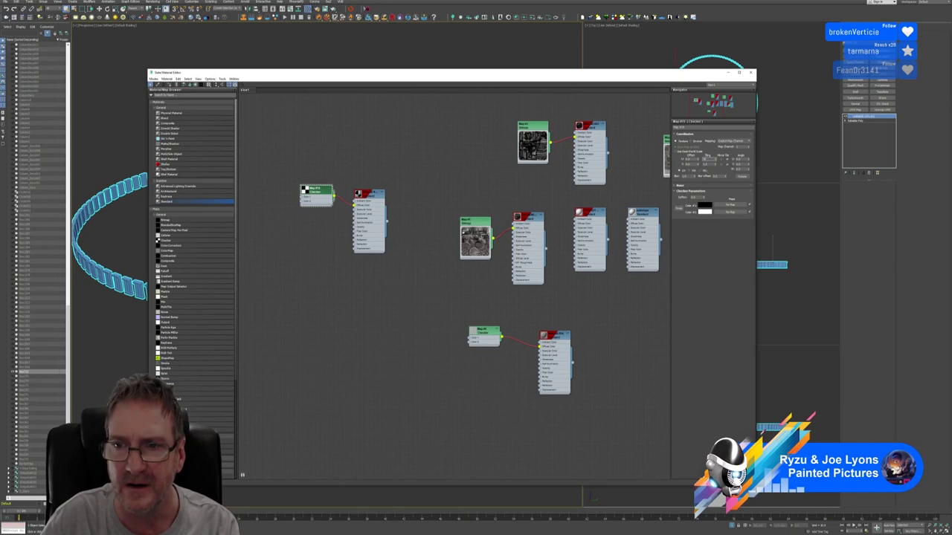
type("40")
key("Tab")
type("40")
key("Tab")
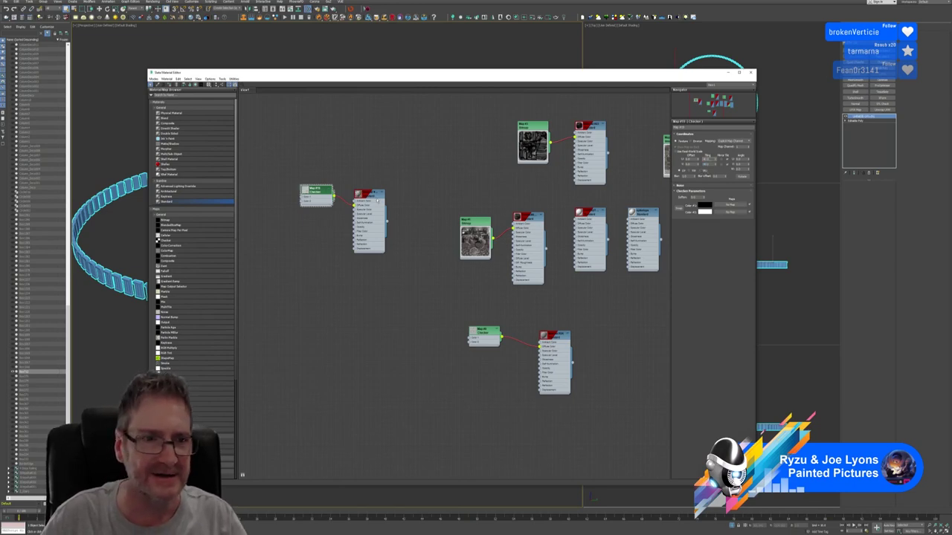
Step: Assign the checker material to the selected panel ring and close the material editor
right_click(381, 196)
left_click(383, 201)
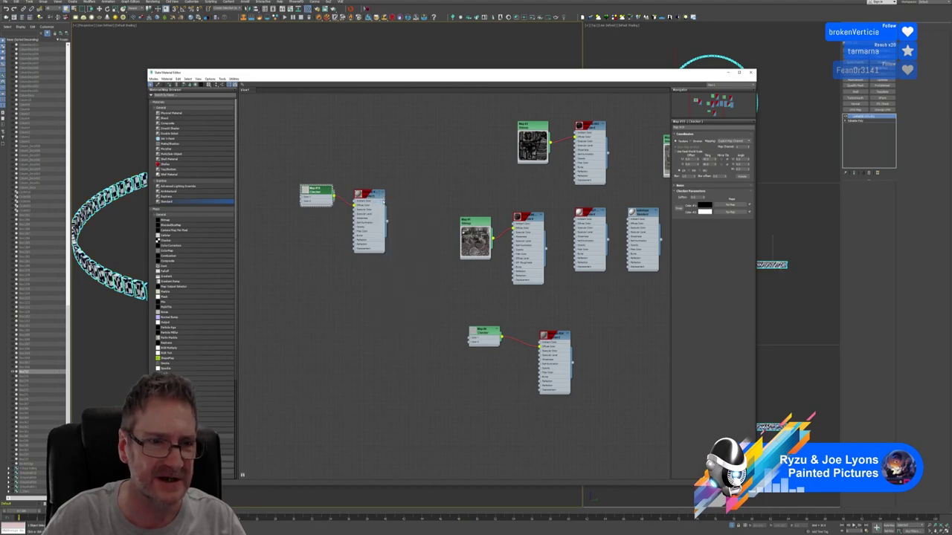
left_click(750, 73)
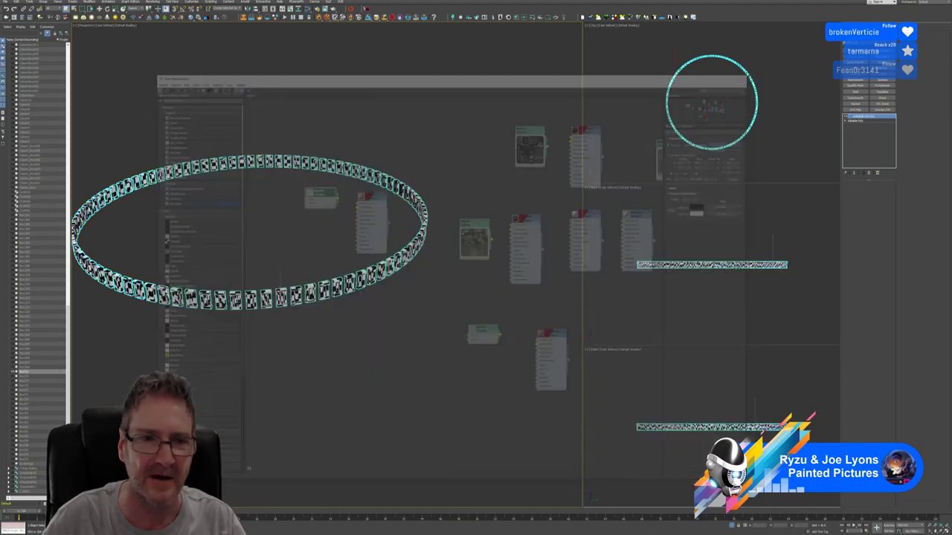
Step: Examine the checker pattern on the ring's panels up close for stretching and consistent scale
scroll(389, 250, "up", 4)
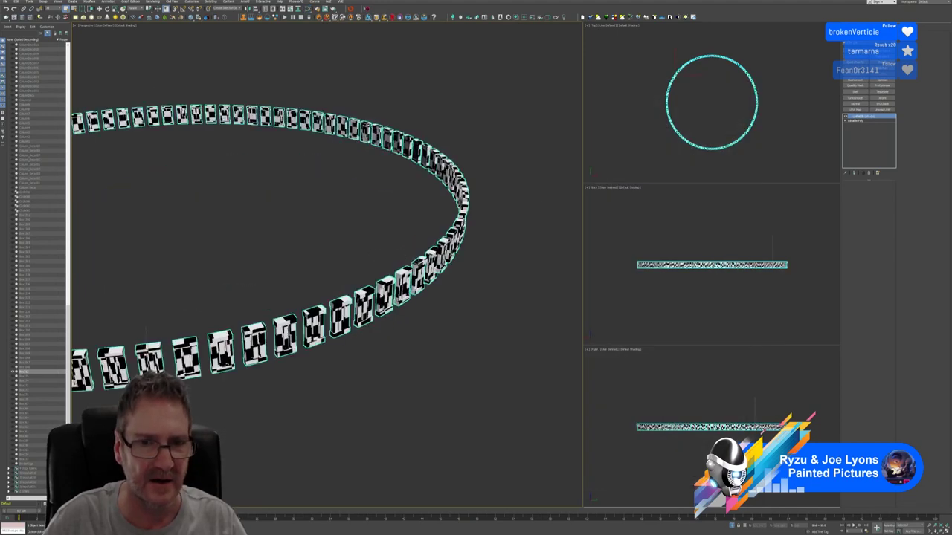
middle_click_drag(370, 266, 370, 221, "alt")
scroll(354, 254, "up", 6)
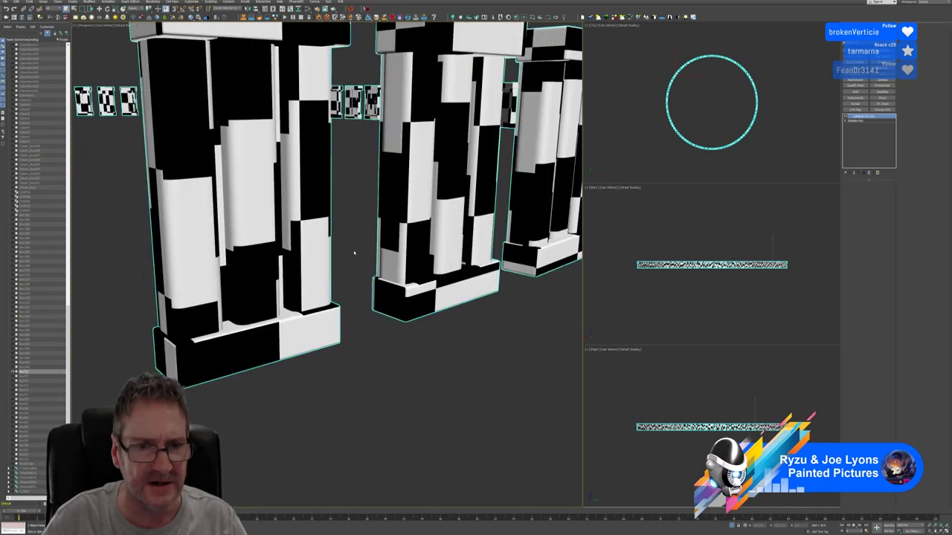
scroll(356, 254, "down", 5)
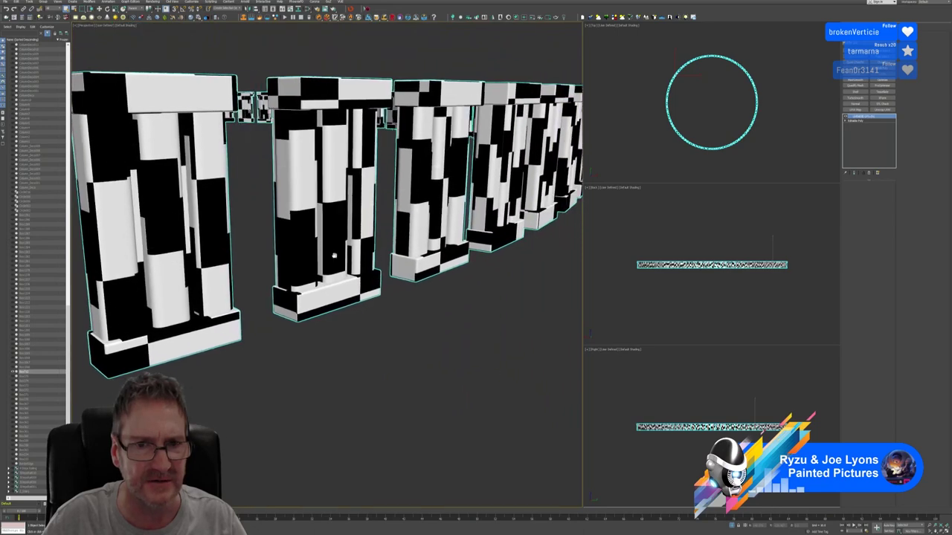
middle_click_drag(326, 255, 342, 259)
scroll(322, 270, "down", 2)
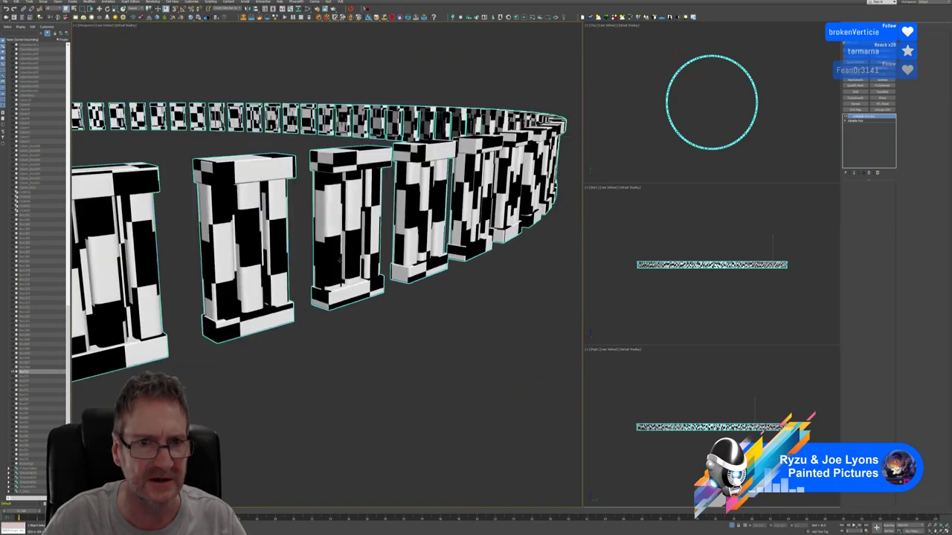
Step: Inspect the checker pattern on more panels around the ring, from several angles and distances
scroll(322, 270, "down", 5)
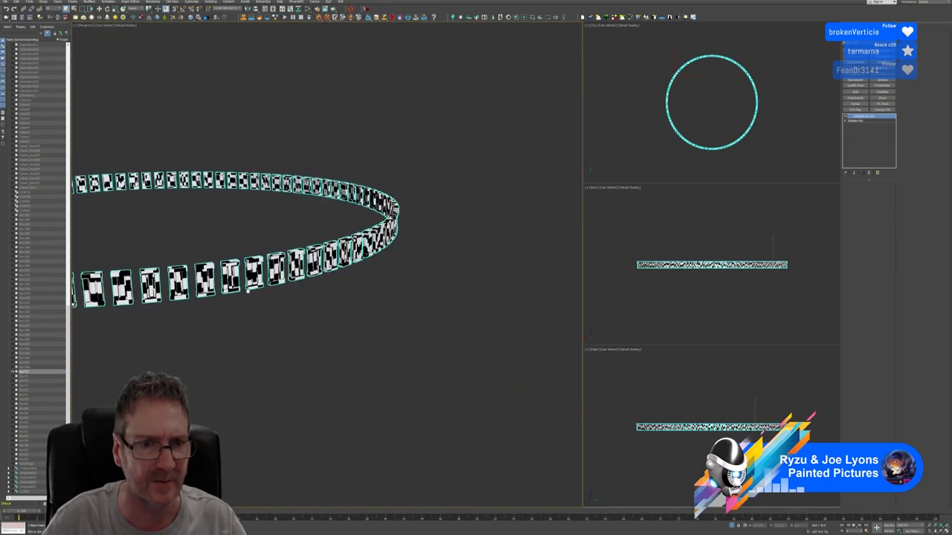
middle_click_drag(186, 296, 276, 268)
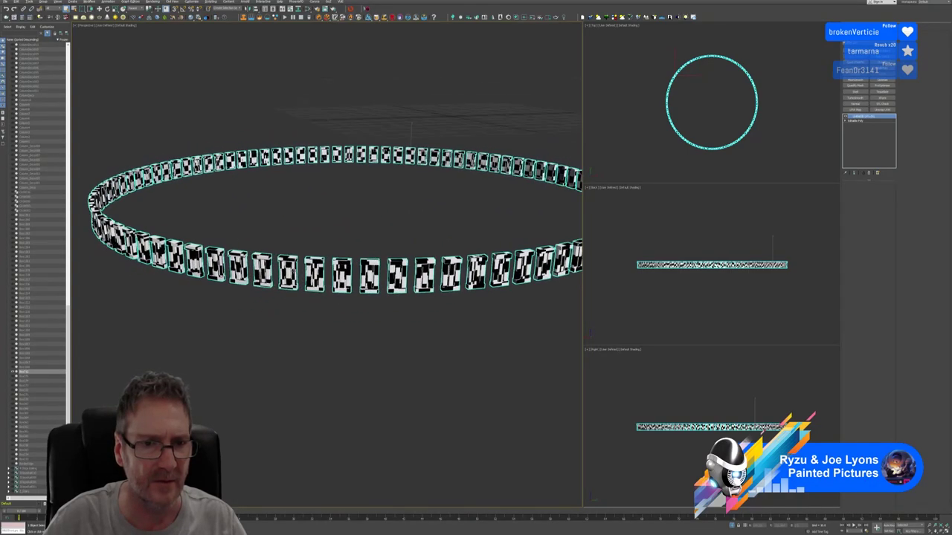
scroll(288, 276, "up", 10)
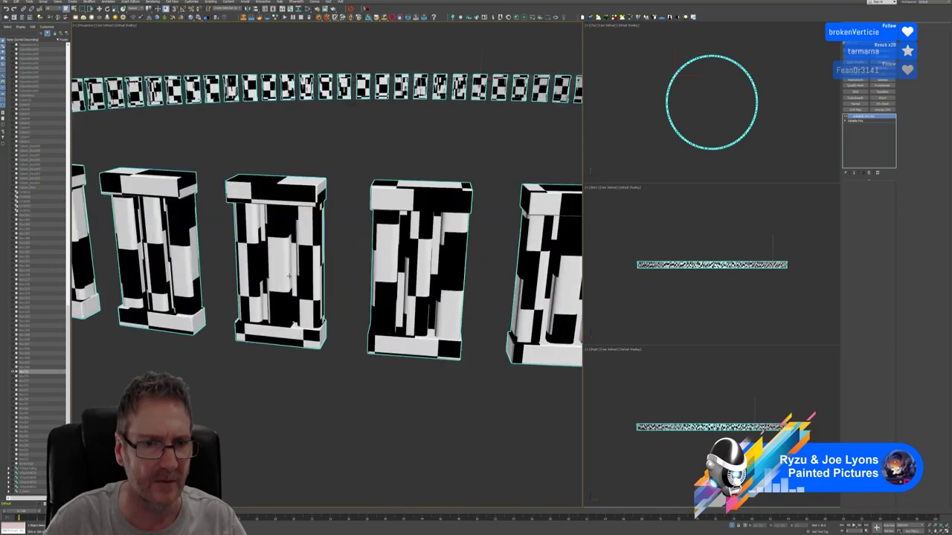
middle_click_drag(288, 277, 284, 275, "alt")
scroll(285, 275, "down", 10)
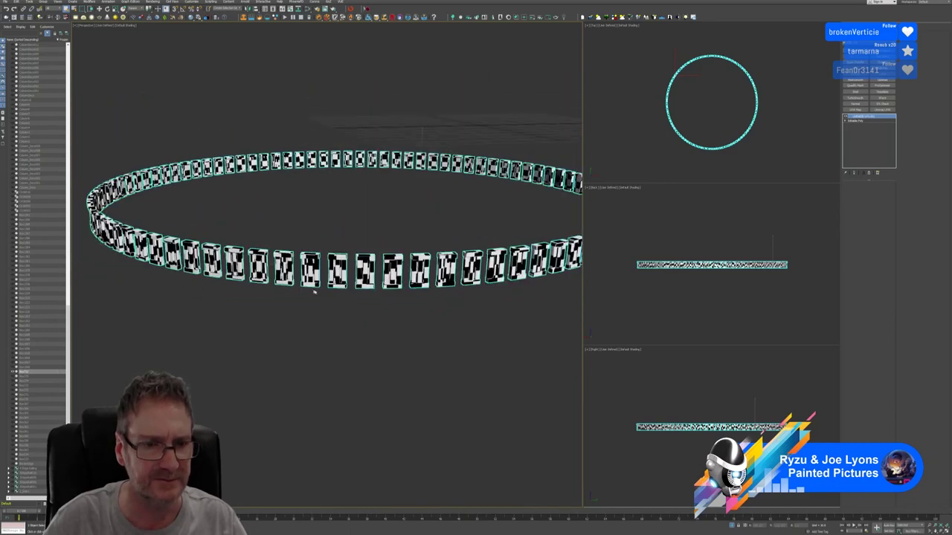
middle_click_drag(314, 291, 290, 289, "alt")
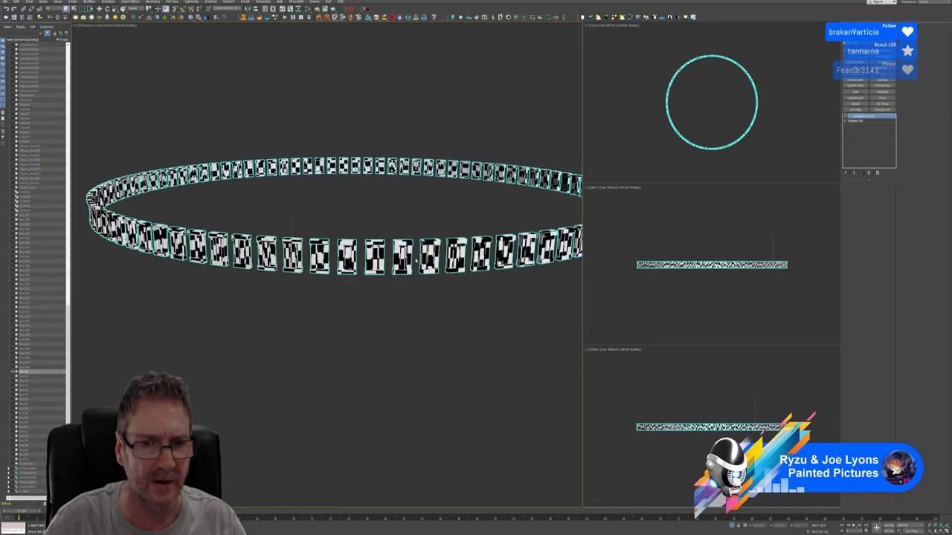
middle_click_drag(293, 224, 253, 146, "alt")
scroll(377, 263, "up", 5)
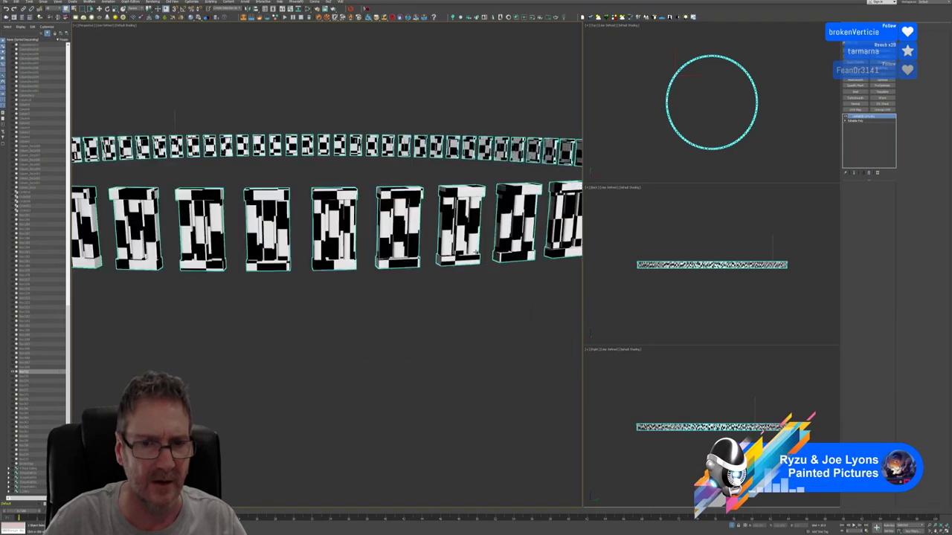
middle_click_drag(476, 252, 394, 252, "alt")
middle_click_drag(476, 215, 417, 232, "alt")
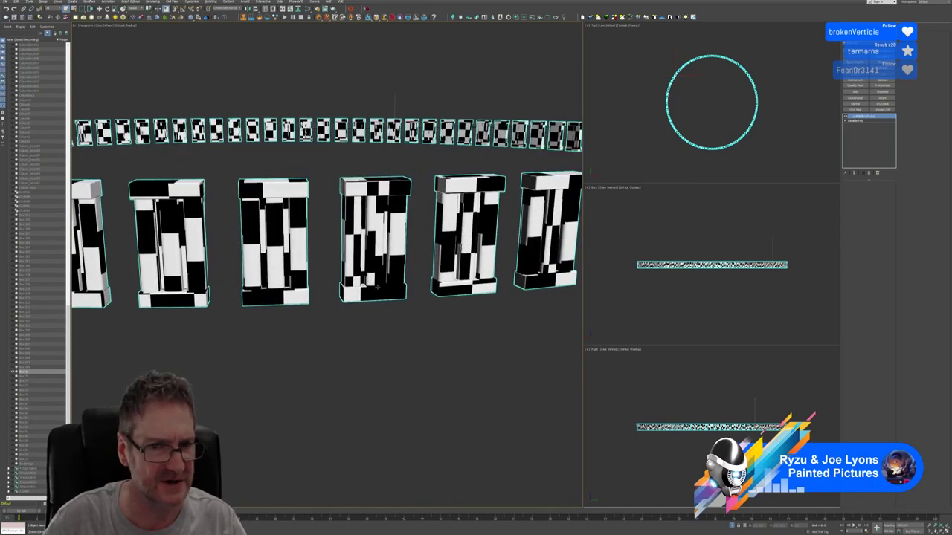
middle_click_drag(394, 292, 446, 234, "alt")
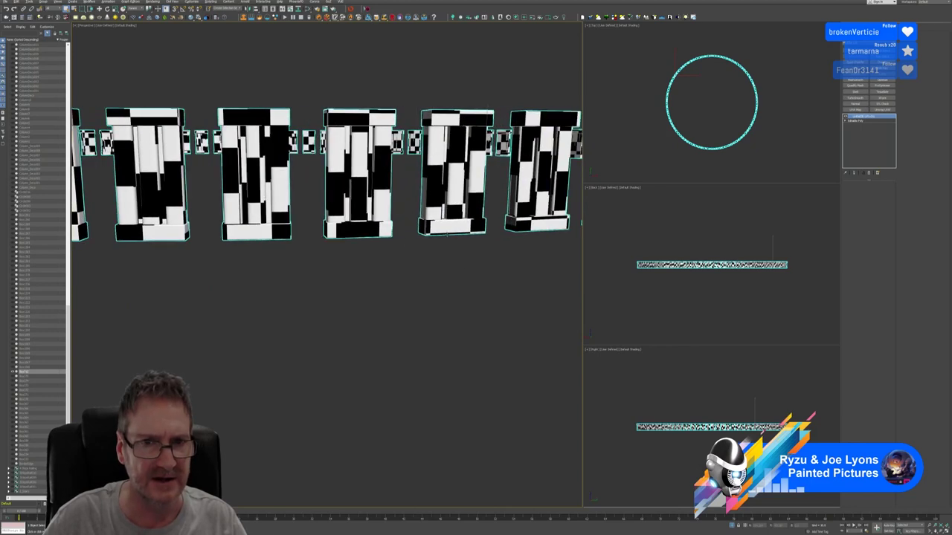
key("z")
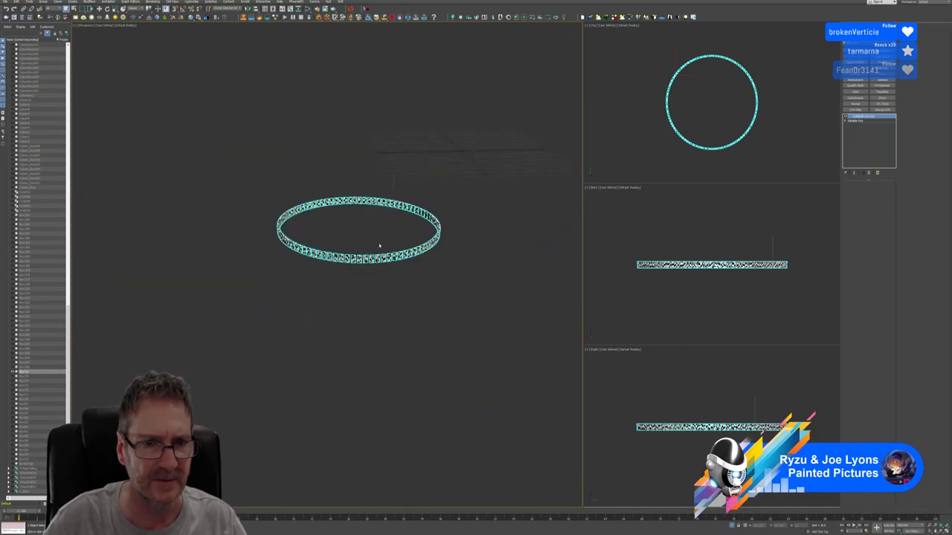
scroll(379, 245, "up", 5)
middle_click_drag(379, 246, 366, 243)
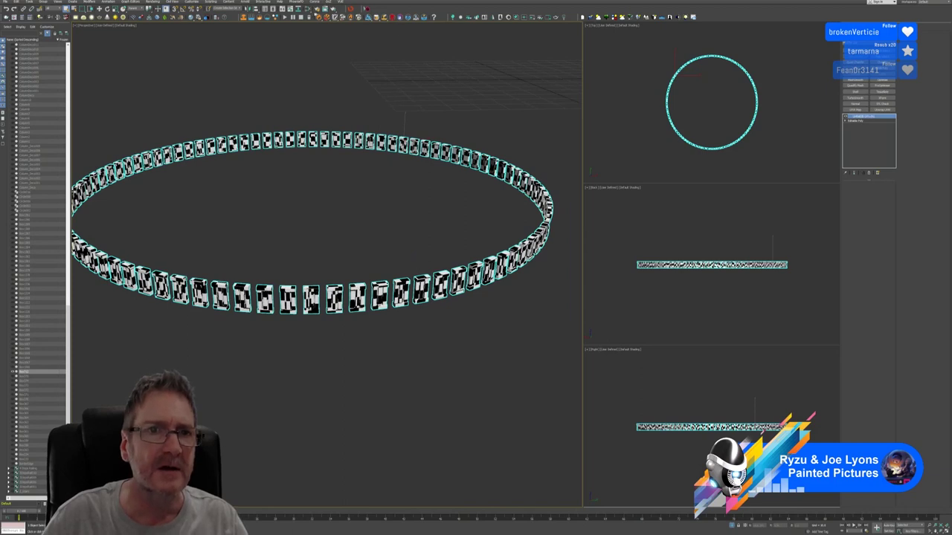
Step: Replace the checker on the selected panel ring with a new plain Standard material, and clear the selection
key("m")
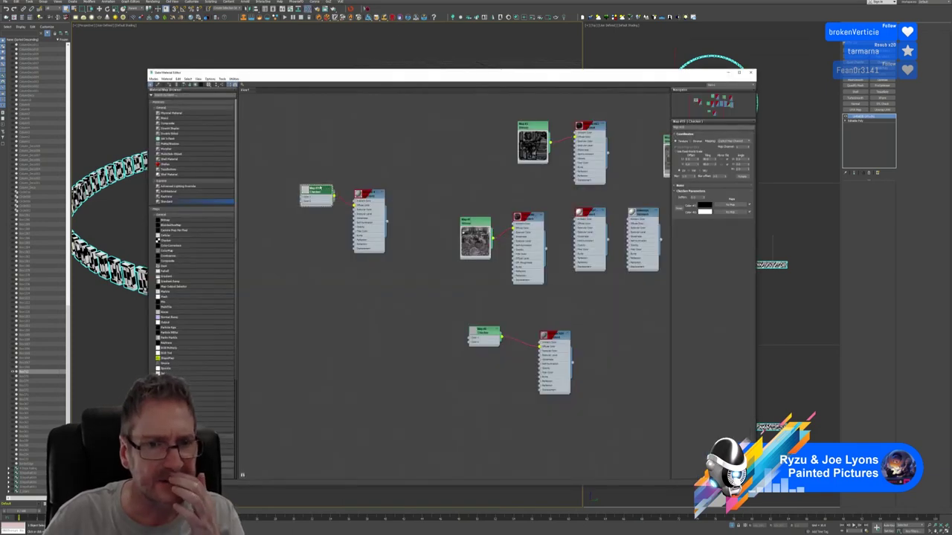
scroll(533, 225, "down", 3)
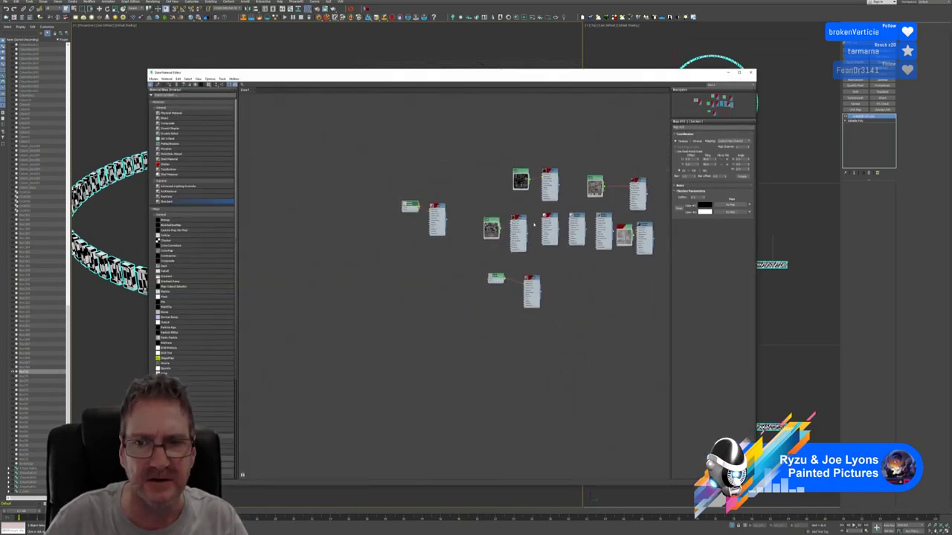
scroll(534, 225, "down", 2)
scroll(502, 212, "up", 5)
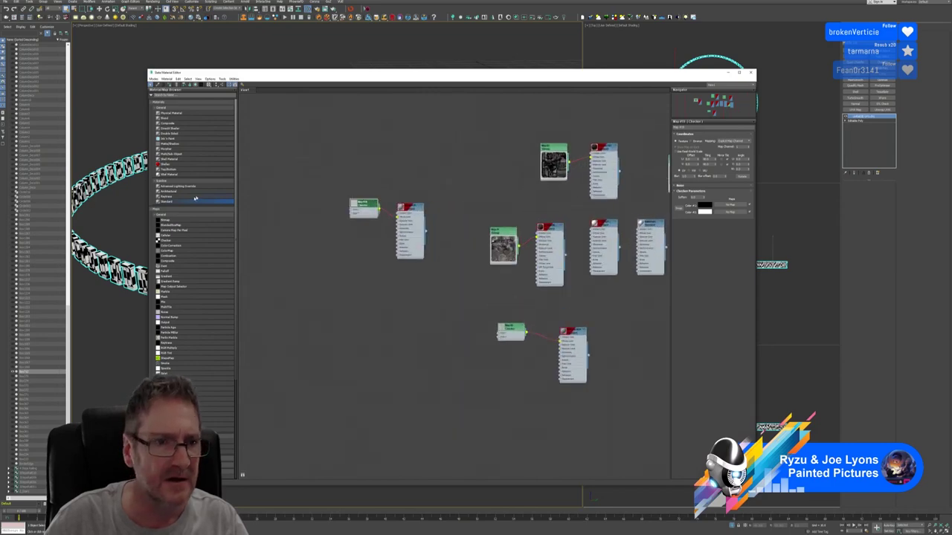
left_click_drag(186, 202, 287, 151)
double_click(287, 151)
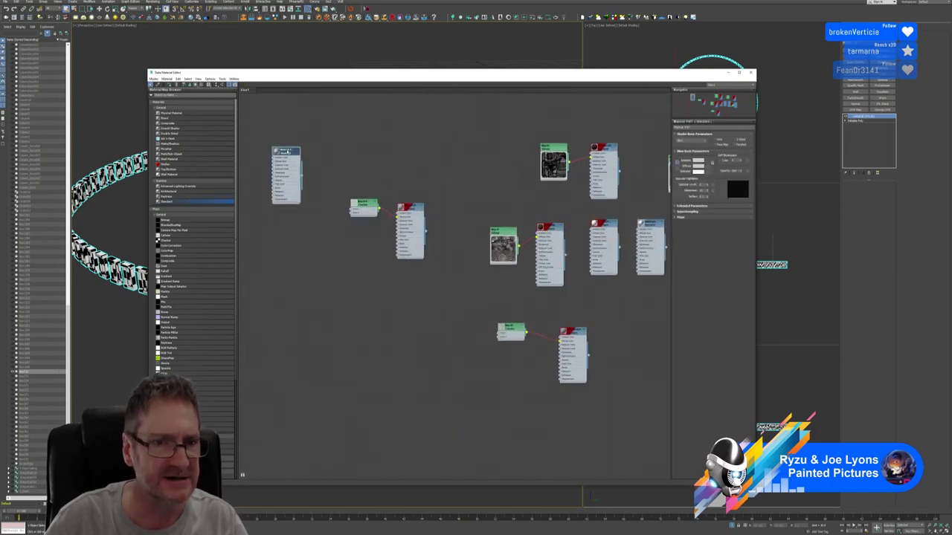
right_click(287, 151)
left_click(315, 158)
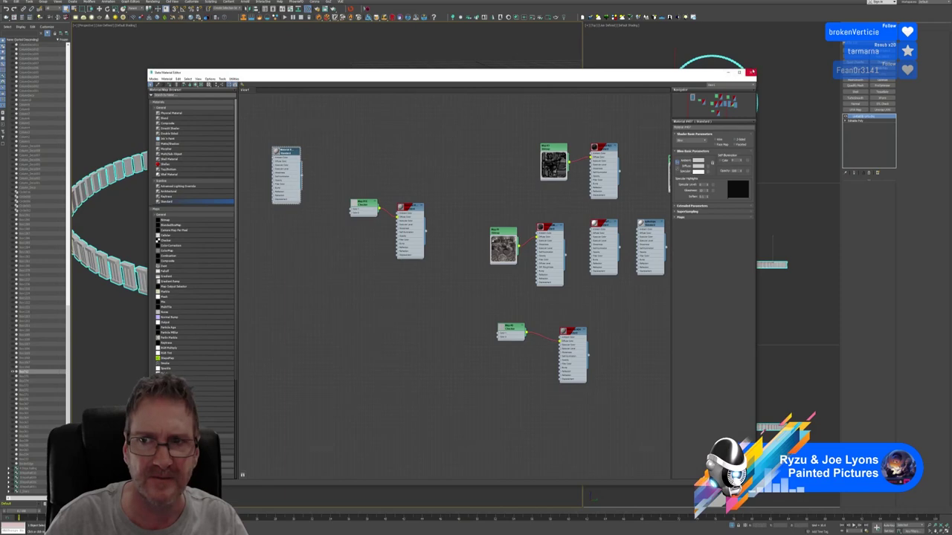
left_click(751, 73)
left_click(383, 345)
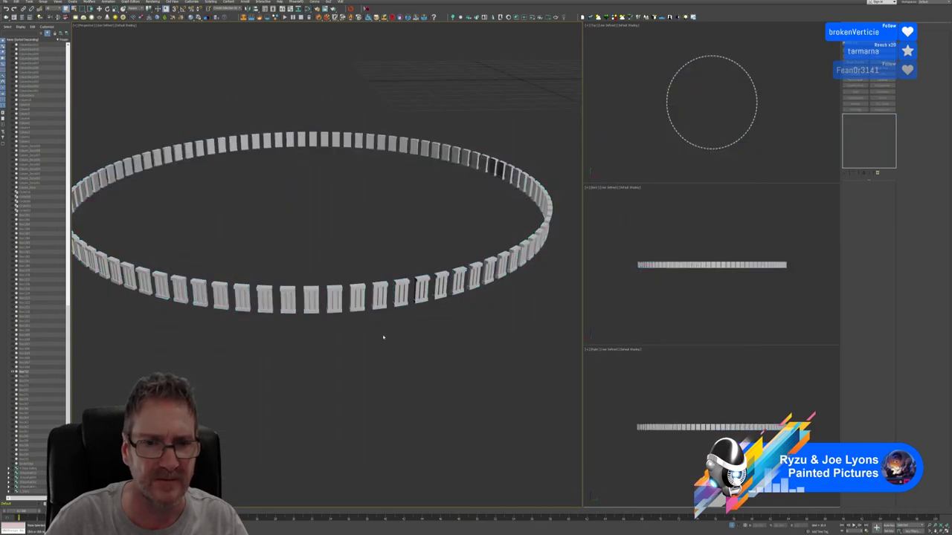
Step: Leave isolation and isolate the grouped ring of small blue decorated panels that sit between the terrace's grey panels
scroll(382, 334, "down", 5)
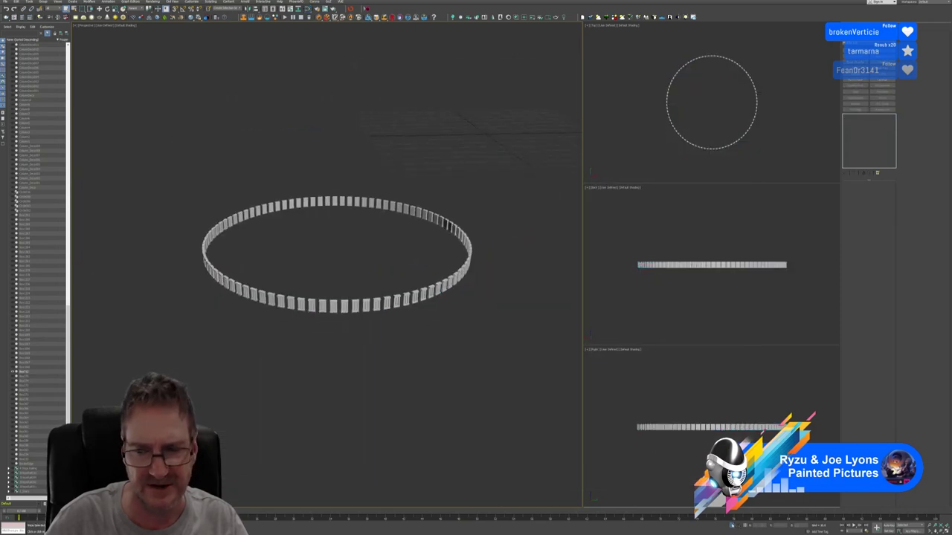
left_click(732, 525)
middle_click_drag(469, 290, 456, 250)
left_click(450, 220)
scroll(430, 239, "up", 5)
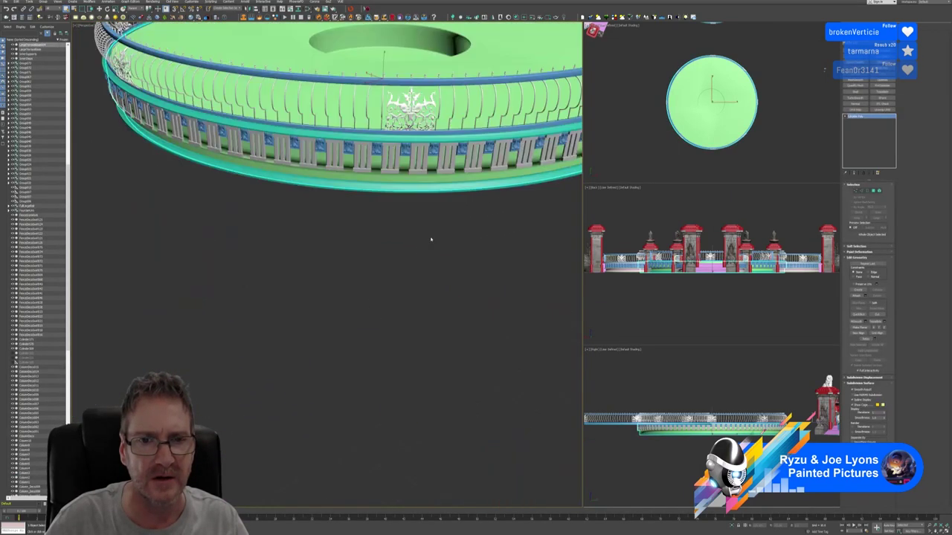
left_click(434, 148)
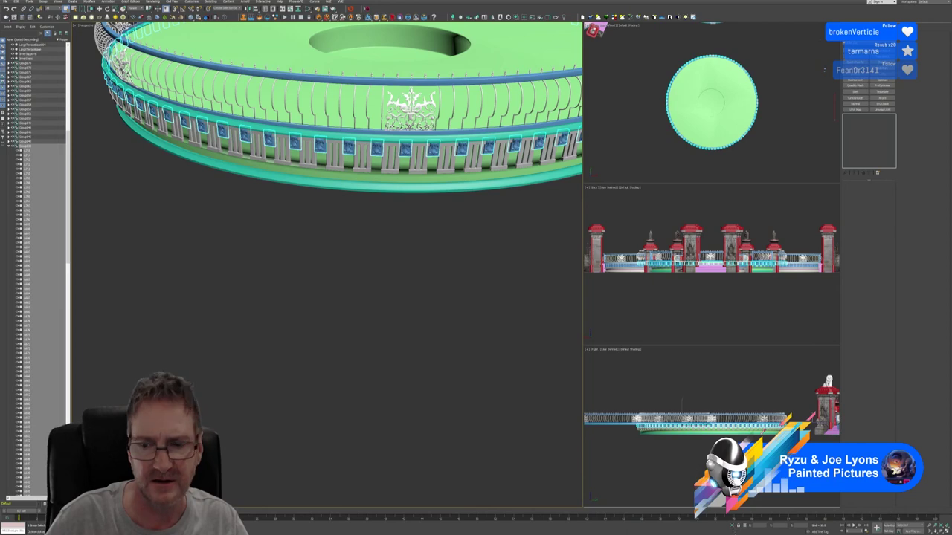
left_click(732, 526)
scroll(407, 334, "up", 7)
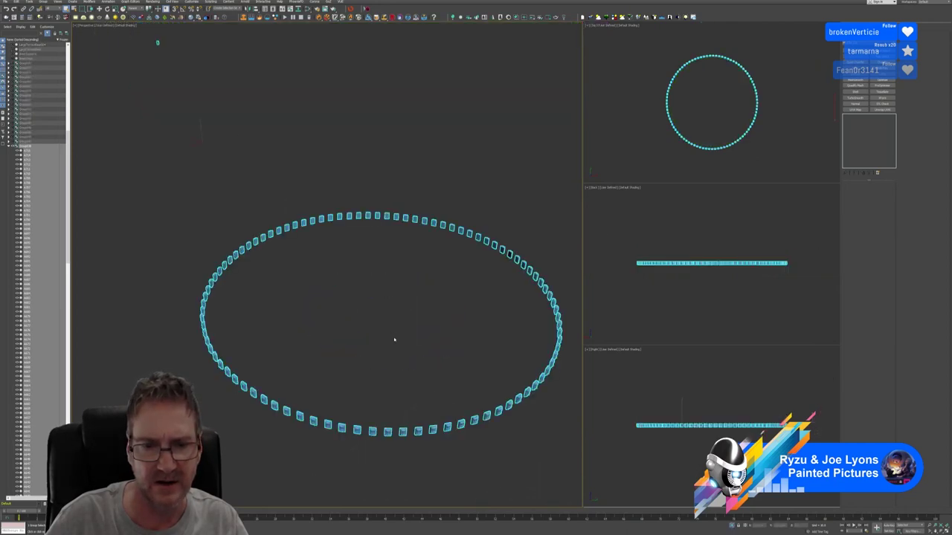
middle_click_drag(395, 340, 367, 276)
left_click(354, 287)
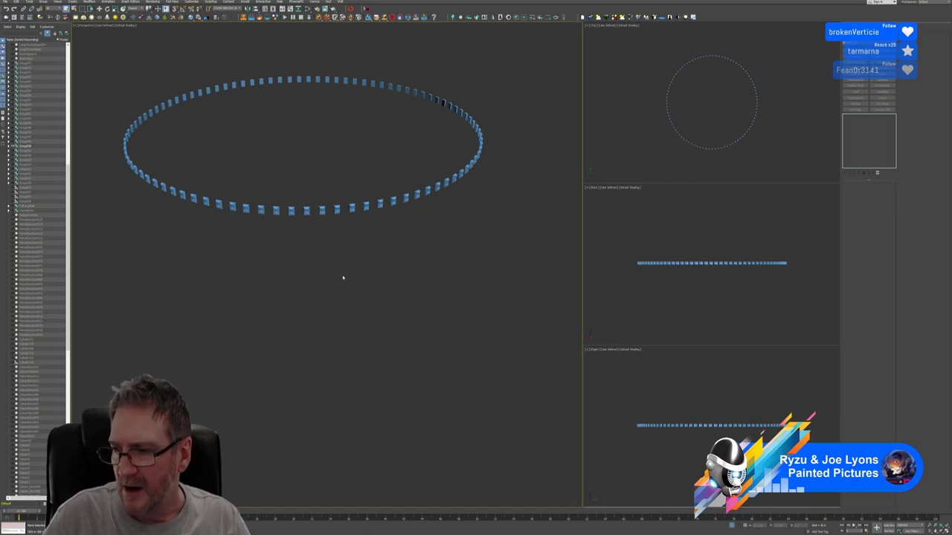
Step: Ungroup the isolated ring of small blue decorated panels
left_click(317, 210)
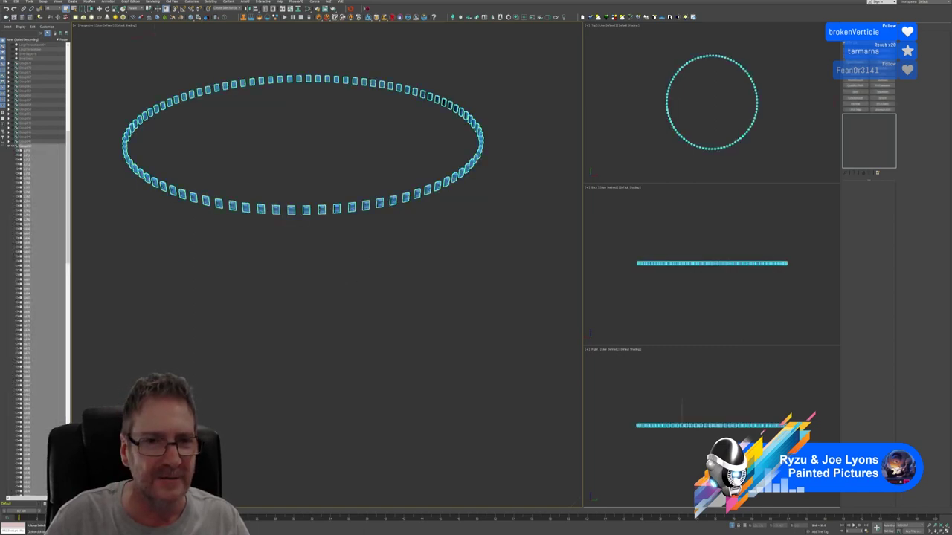
left_click(46, 2)
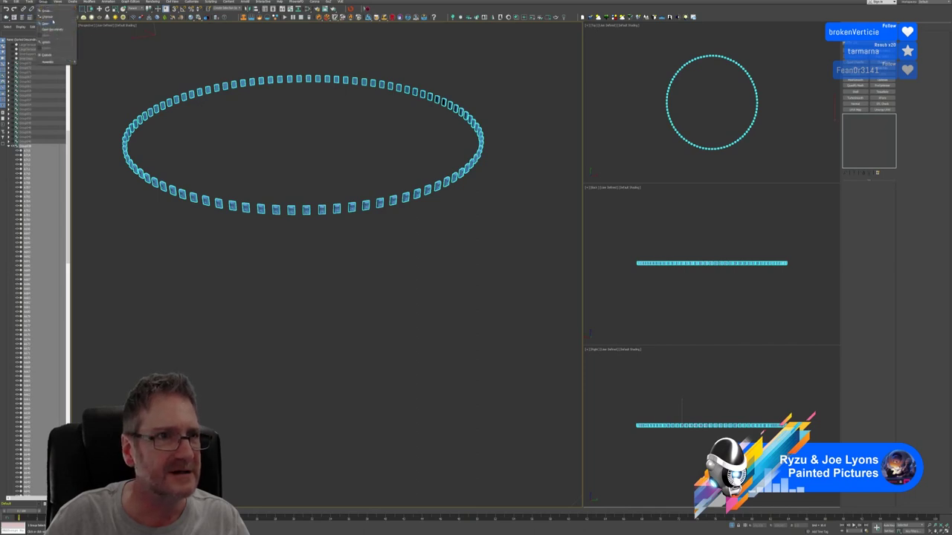
left_click(47, 17)
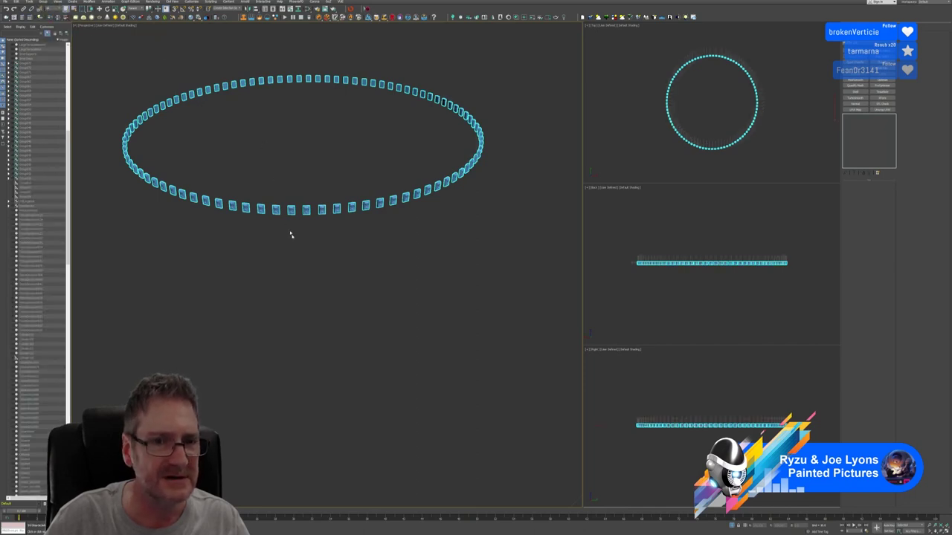
left_click(291, 235)
Step: Attach all the other blue decorated panels in the ring to one front panel as a single editable poly object
left_click(306, 210)
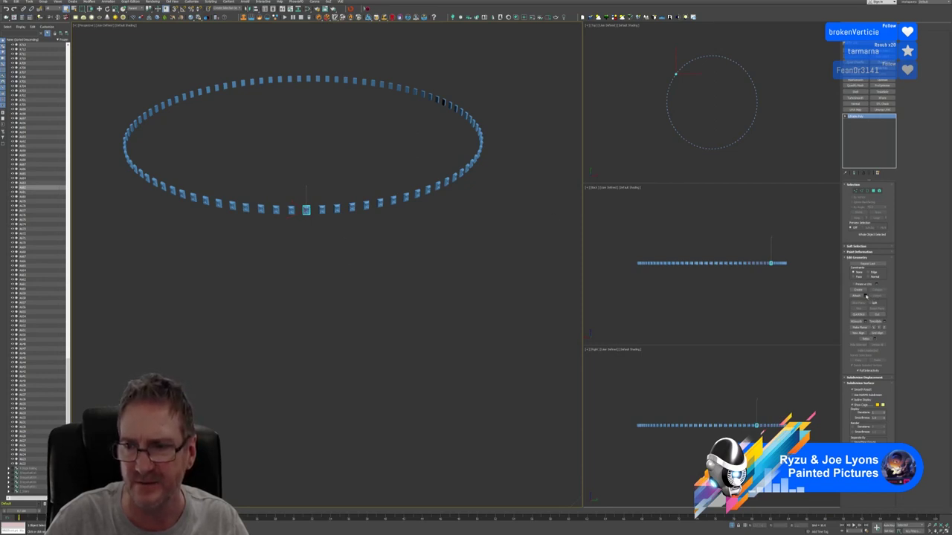
key("h")
left_click(19, 29)
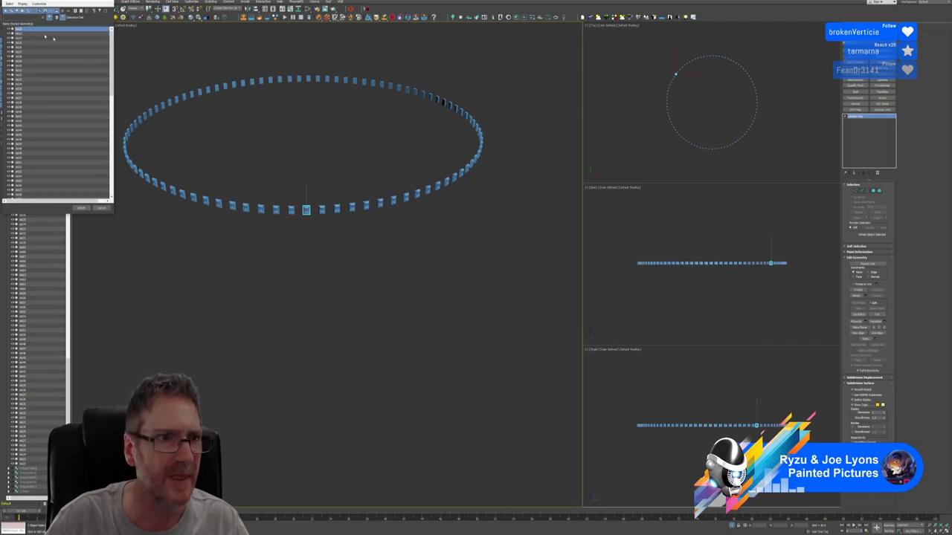
left_click_drag(111, 54, 120, 168)
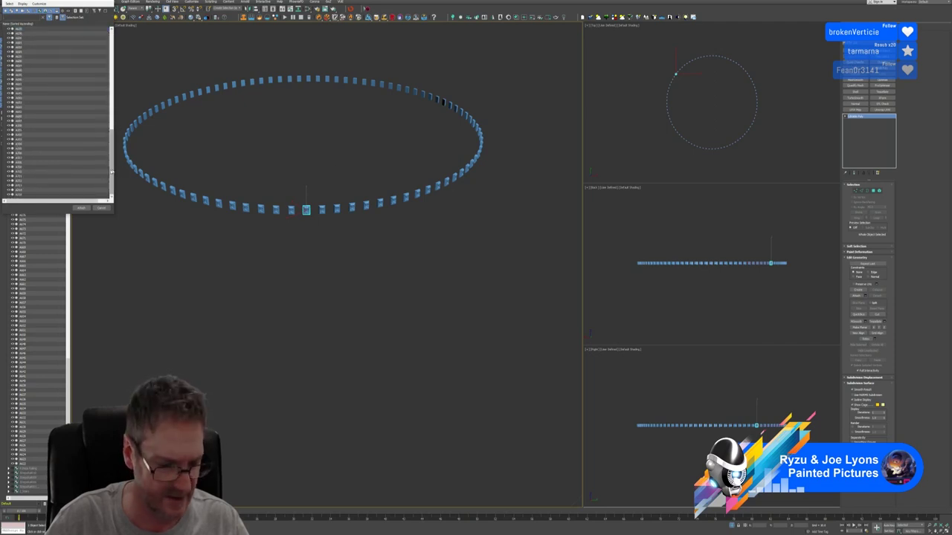
left_click(45, 190, "shift")
left_click(81, 207)
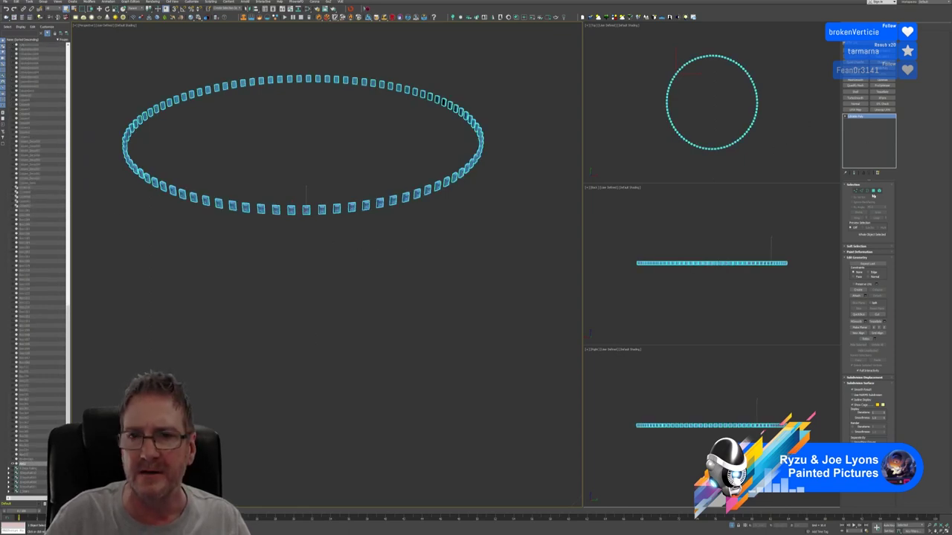
Step: Send the merged decorated-panel ring to RizomUV and automatically unwrap and pack all of its UVs
left_click(350, 9)
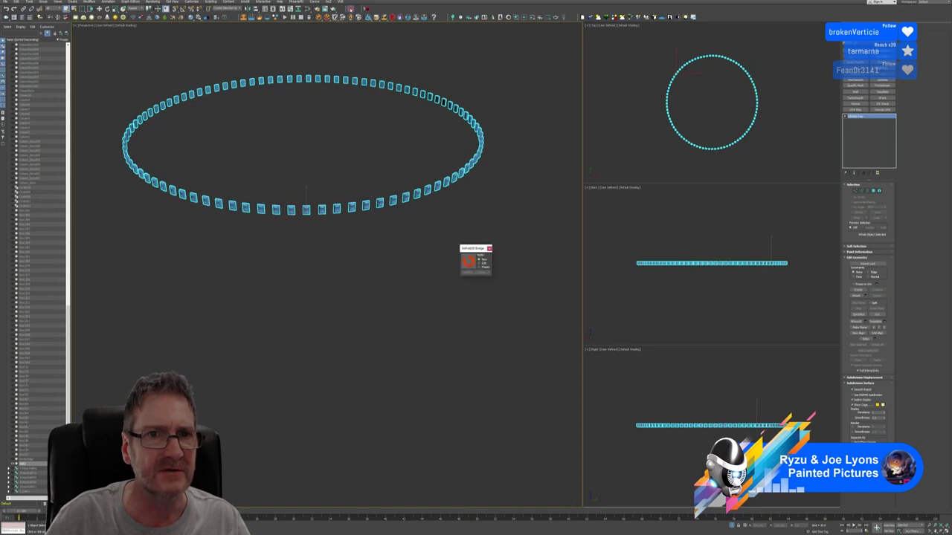
left_click(468, 261)
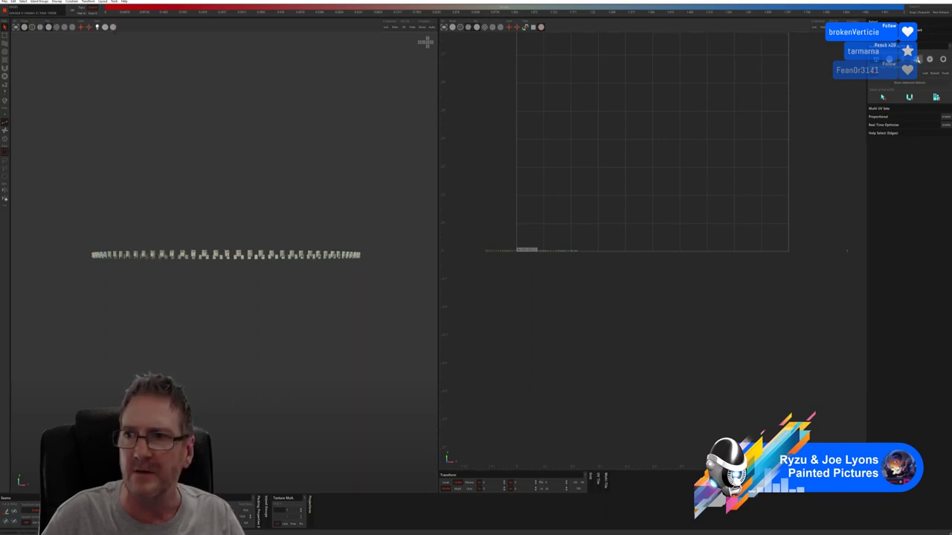
left_click(916, 59)
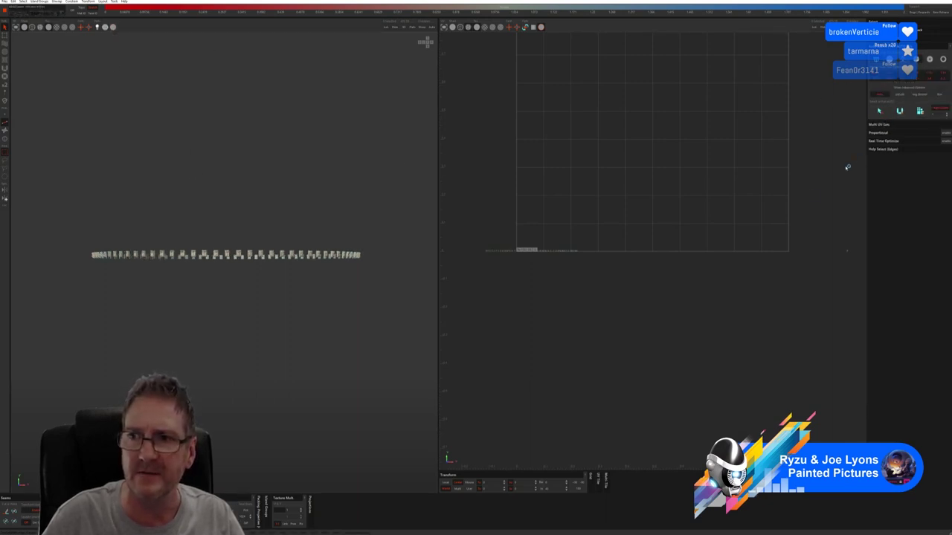
key("ctrl+a")
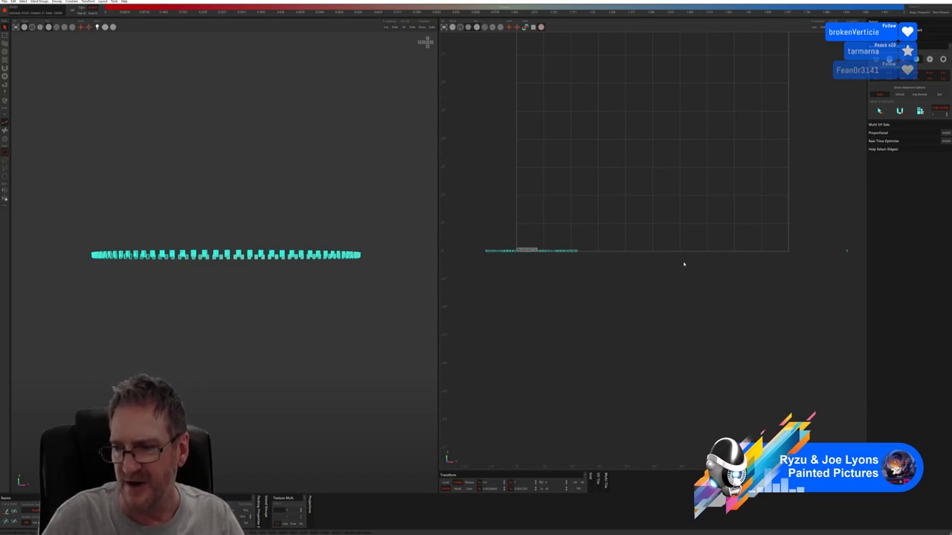
left_click(908, 119)
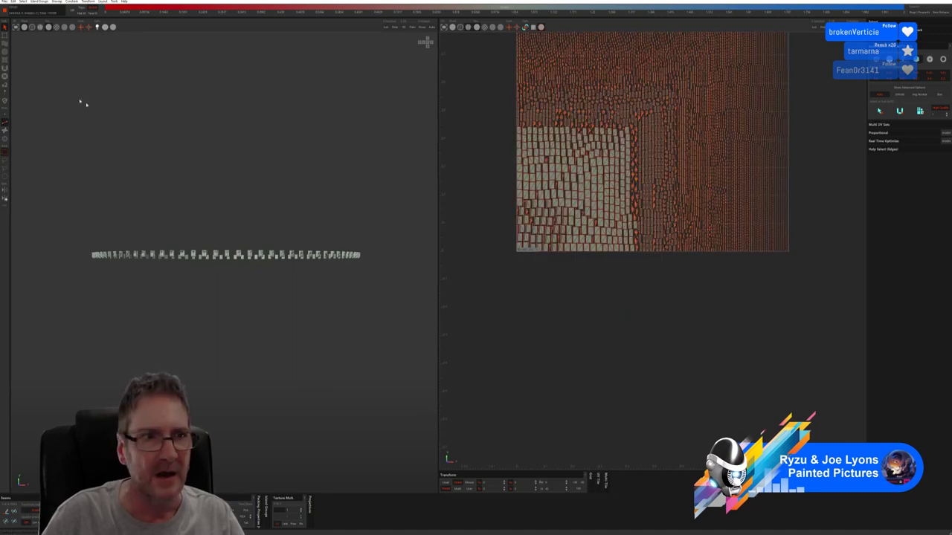
Step: Turn on the checker texture display in RizomUV and examine the unwrapped decorated panels up close
left_click(57, 27)
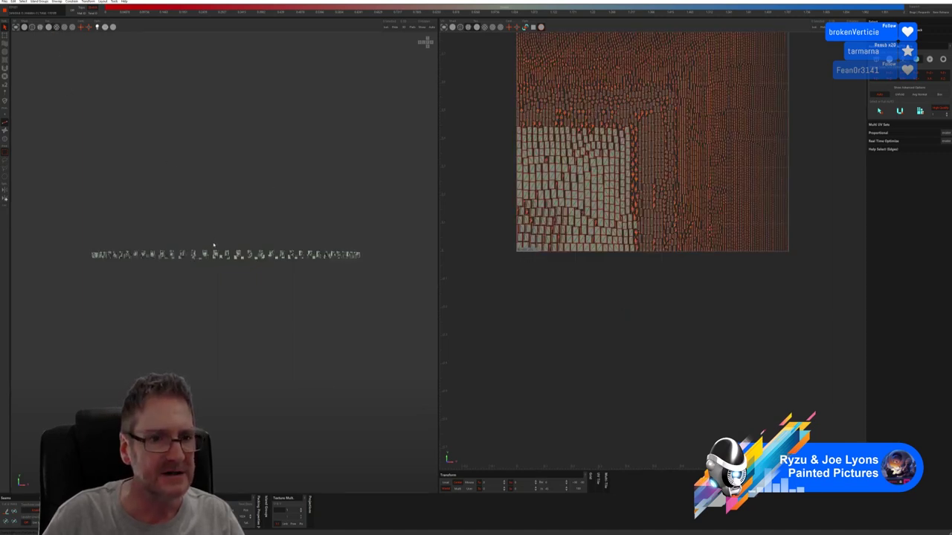
scroll(213, 254, "up", 5)
scroll(218, 257, "up", 8)
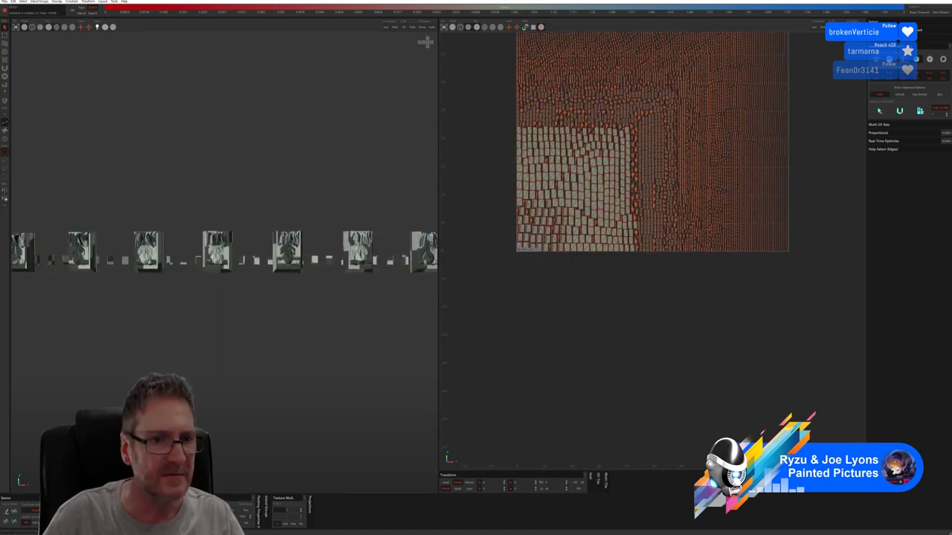
scroll(211, 257, "up", 2)
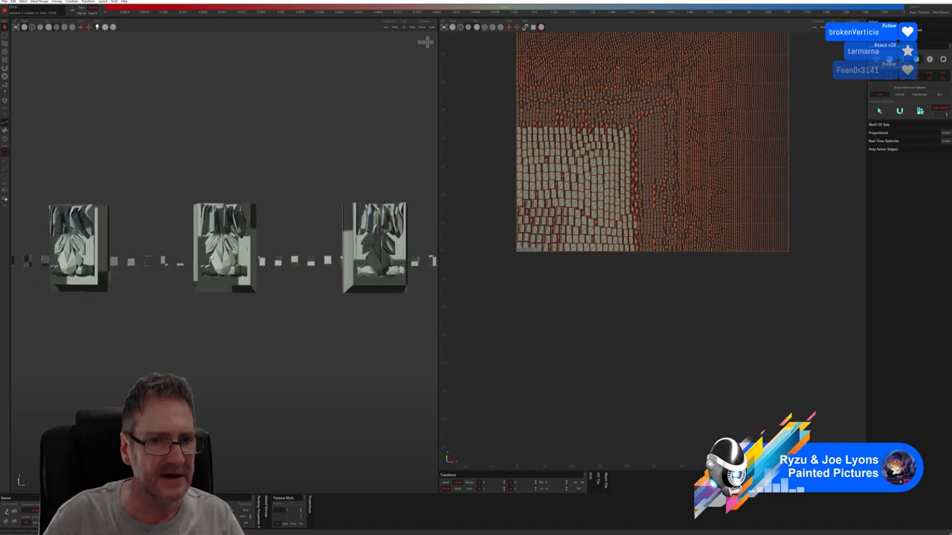
scroll(211, 256, "up", 2)
scroll(212, 257, "down", 4)
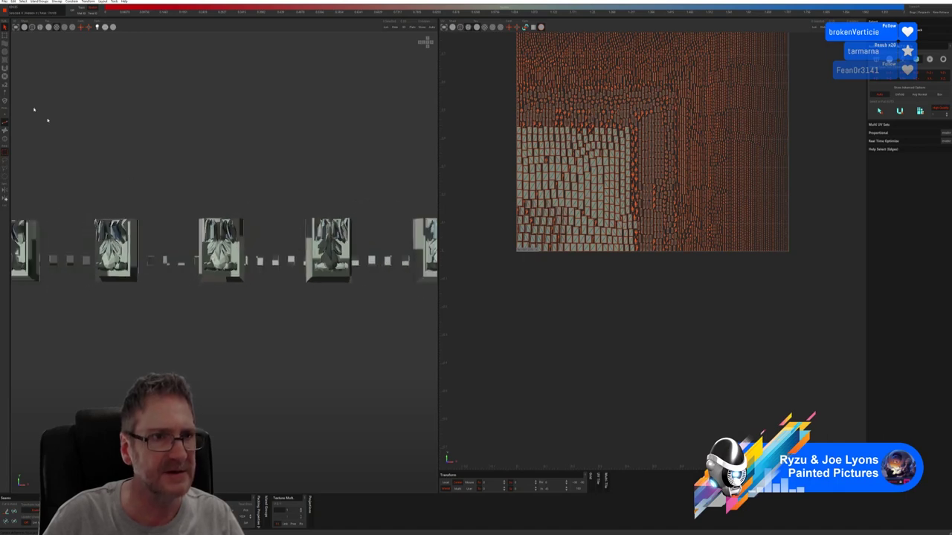
Step: Save the unwrapped decorated-panel ring in RizomUV, switch back to 3ds Max and close the RizomUV bridge window
left_click(6, 2)
left_click(13, 32)
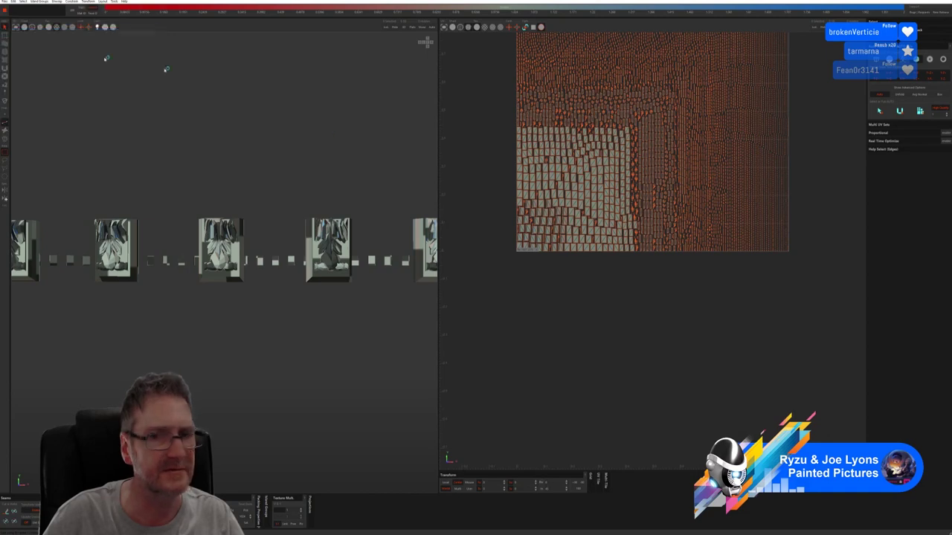
key("alt+Tab")
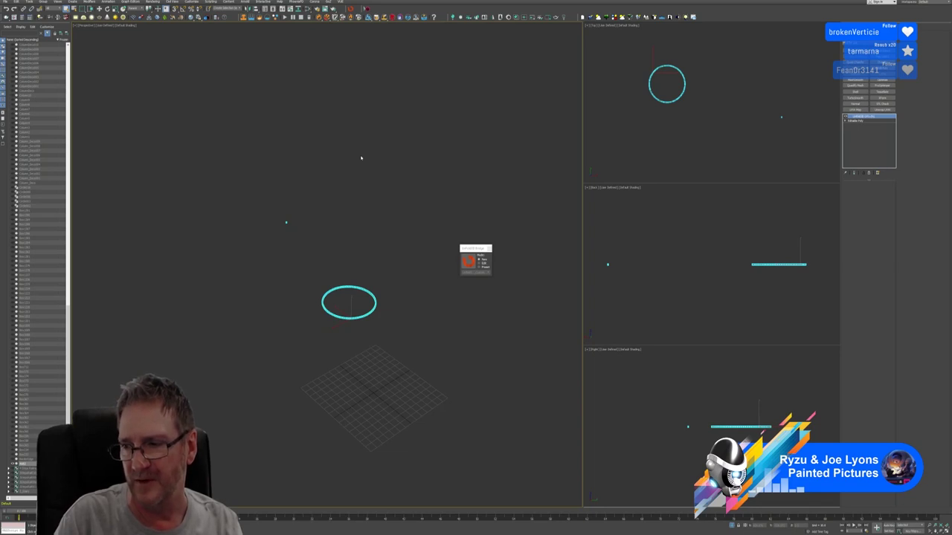
left_click(489, 249)
Step: Assign the existing checker-mapped material to the decorated-panel ring and close the Slate Material Editor
key("z")
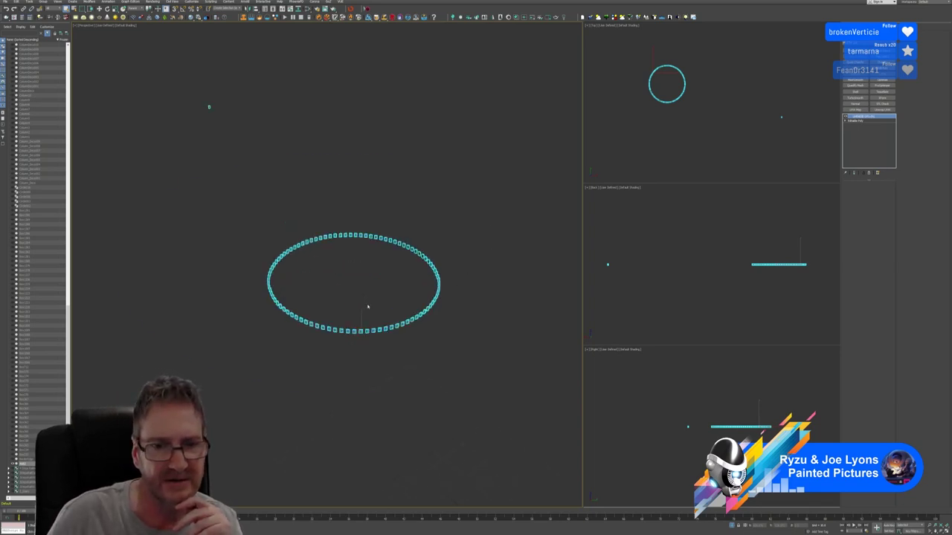
middle_click_drag(423, 315, 494, 128)
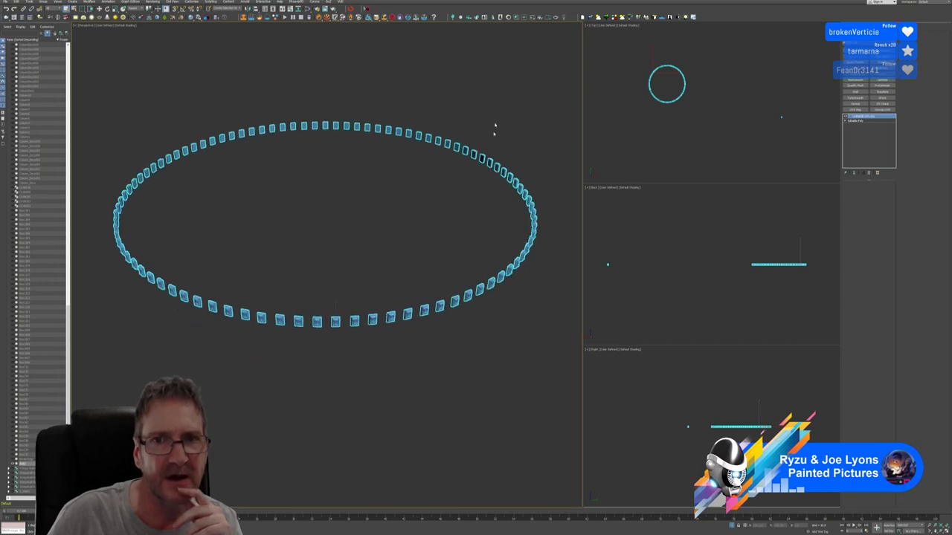
key("m")
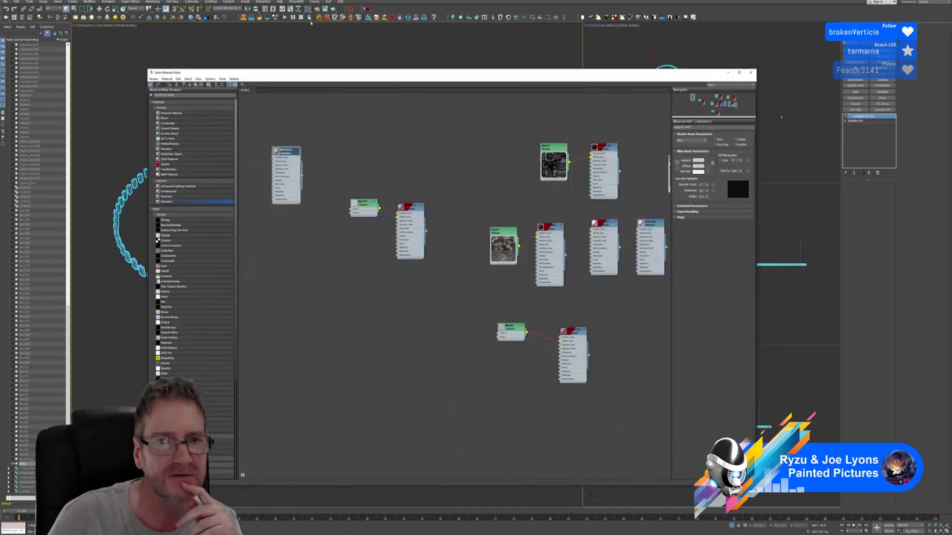
right_click(410, 210)
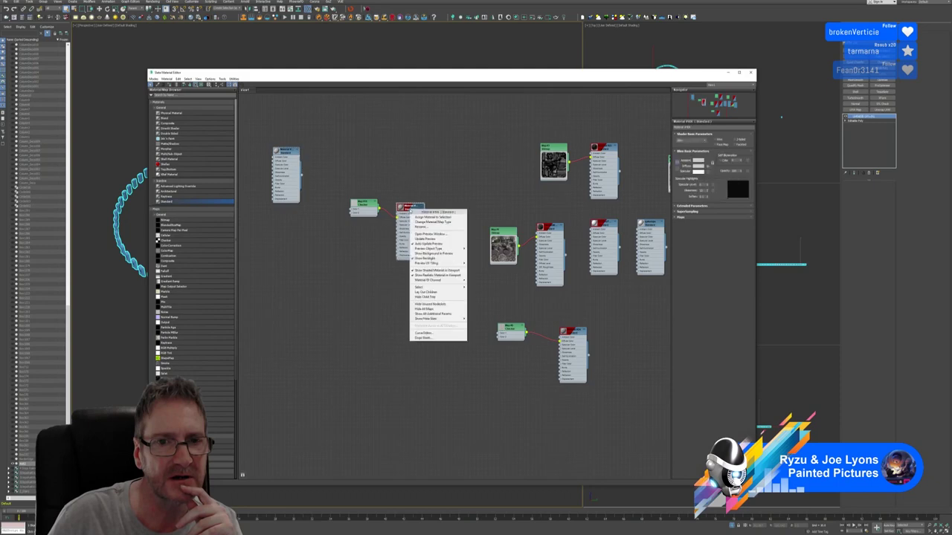
left_click(425, 216)
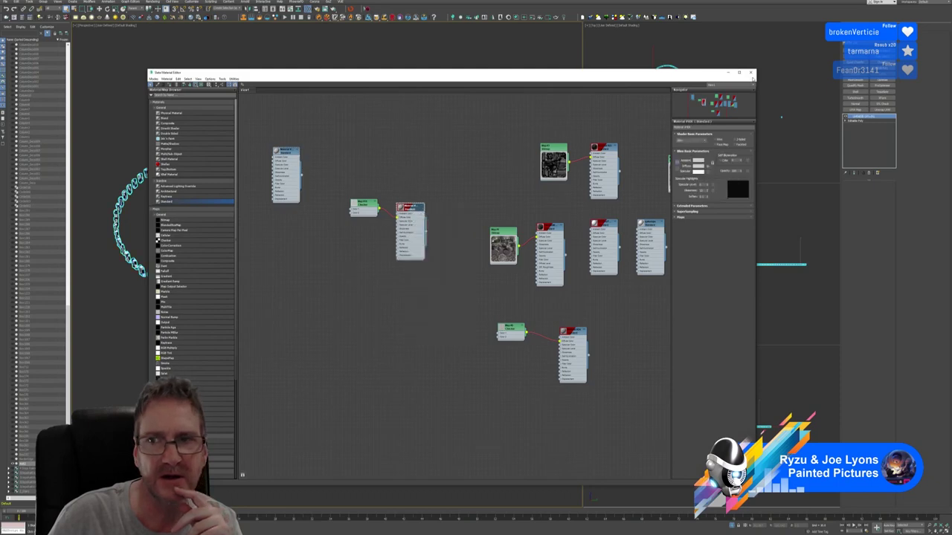
left_click(766, 58)
left_click(748, 73)
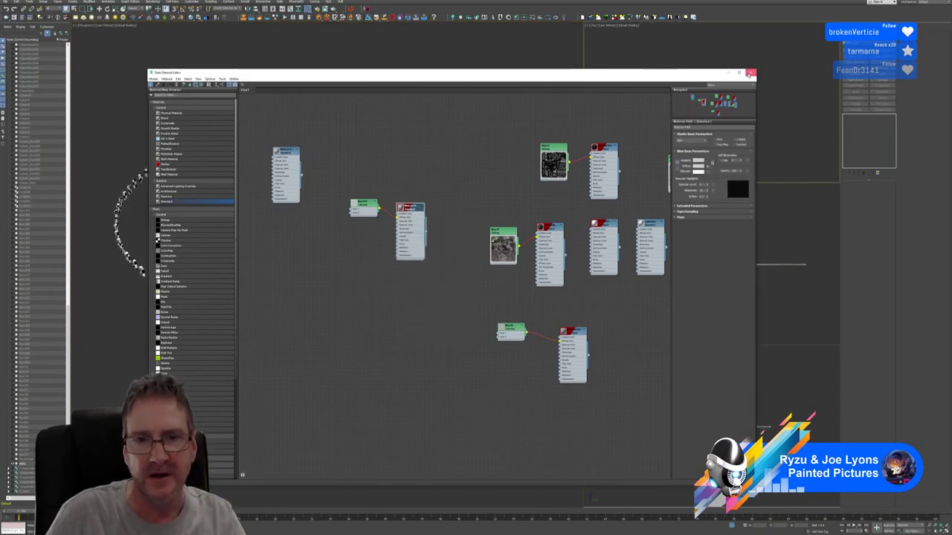
Step: Reselect and frame the decorated-panel ring, and examine the checker mapping on its panels from several angles and distances
scroll(409, 311, "up", 3)
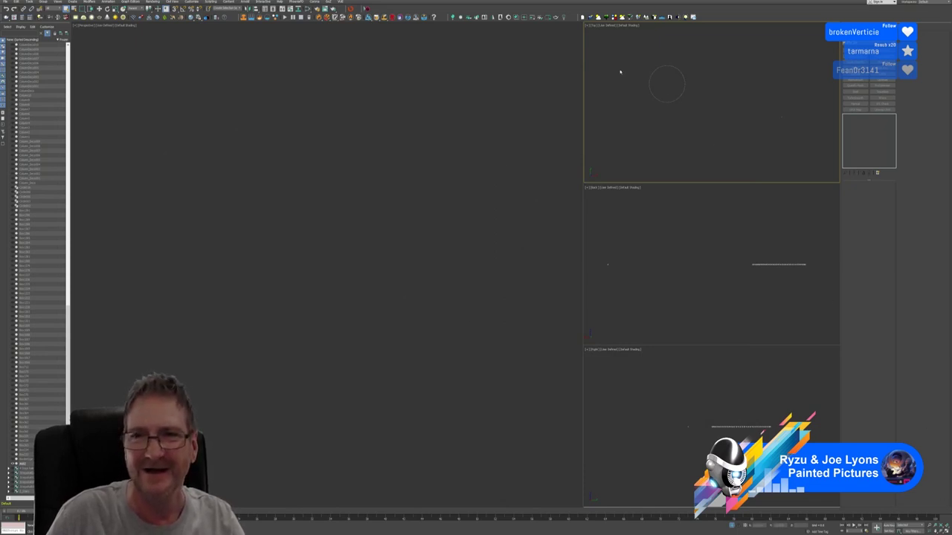
left_click_drag(749, 153, 751, 154)
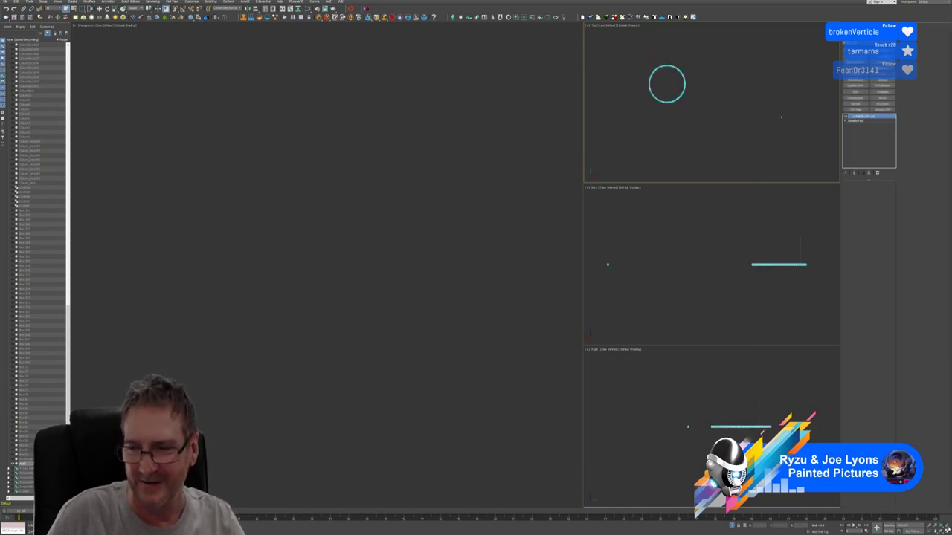
left_click(946, 526)
scroll(352, 319, "up", 6)
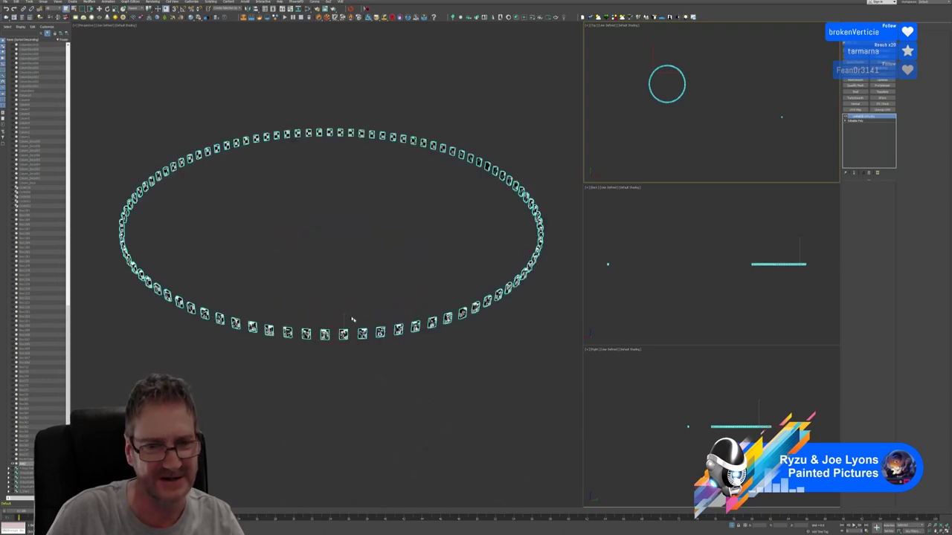
scroll(352, 319, "up", 3)
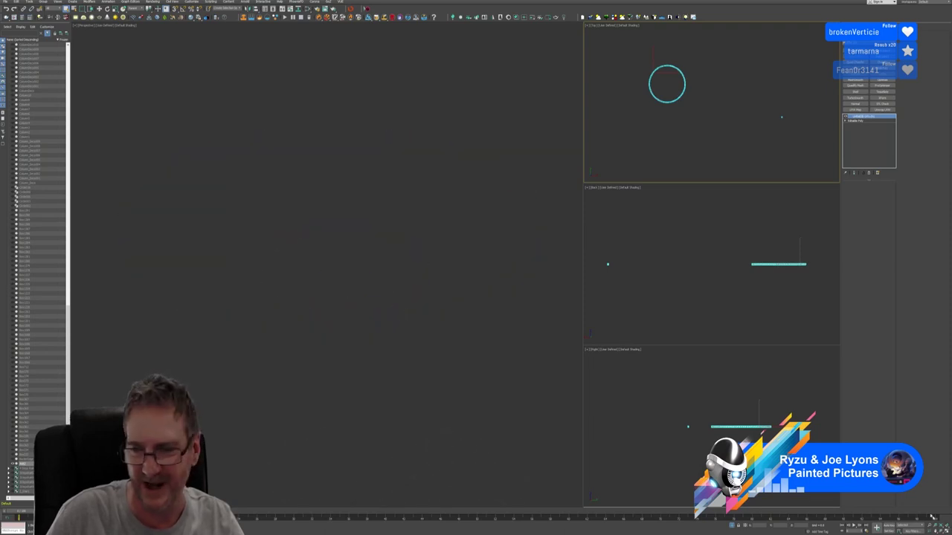
scroll(357, 327, "down", 5)
scroll(357, 319, "up", 4)
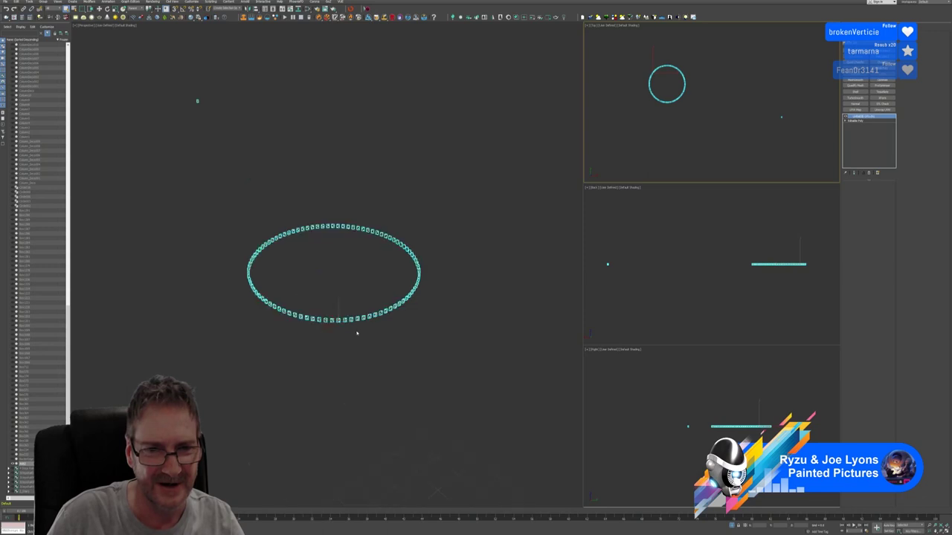
scroll(338, 267, "up", 2)
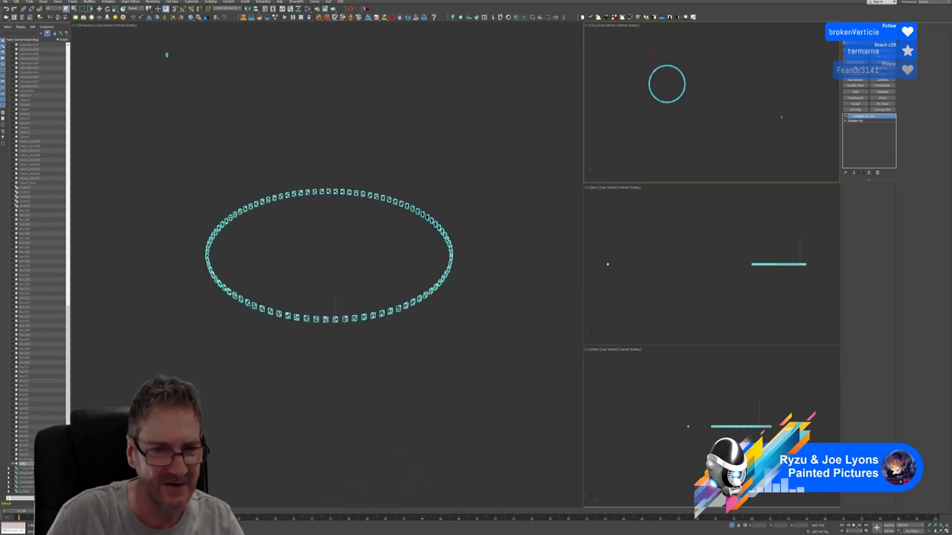
scroll(333, 281, "up", 5)
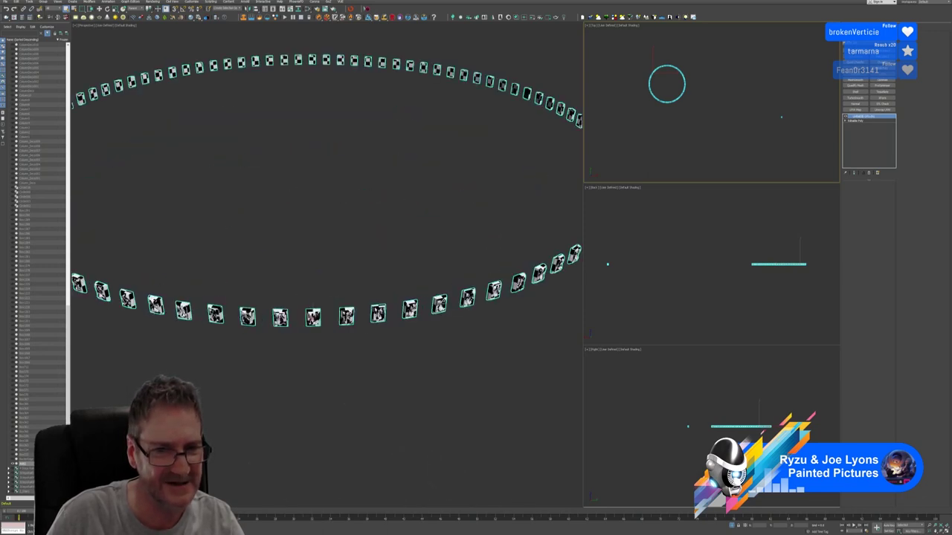
scroll(327, 268, "up", 2)
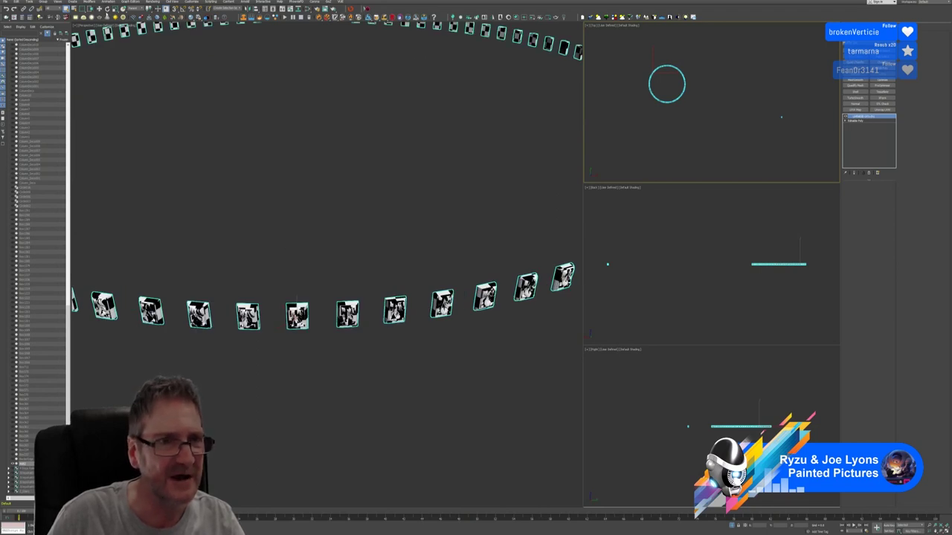
key("e")
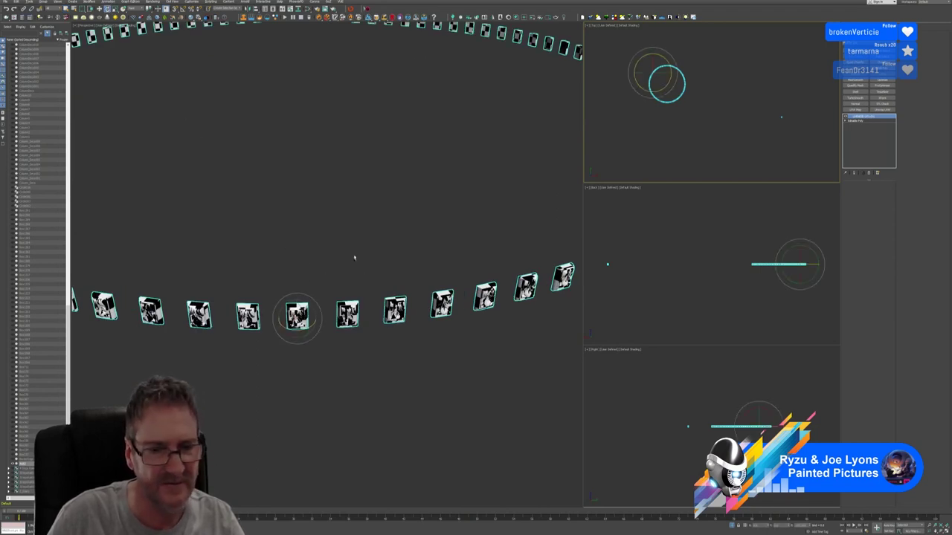
middle_click_drag(355, 258, 359, 255, "alt")
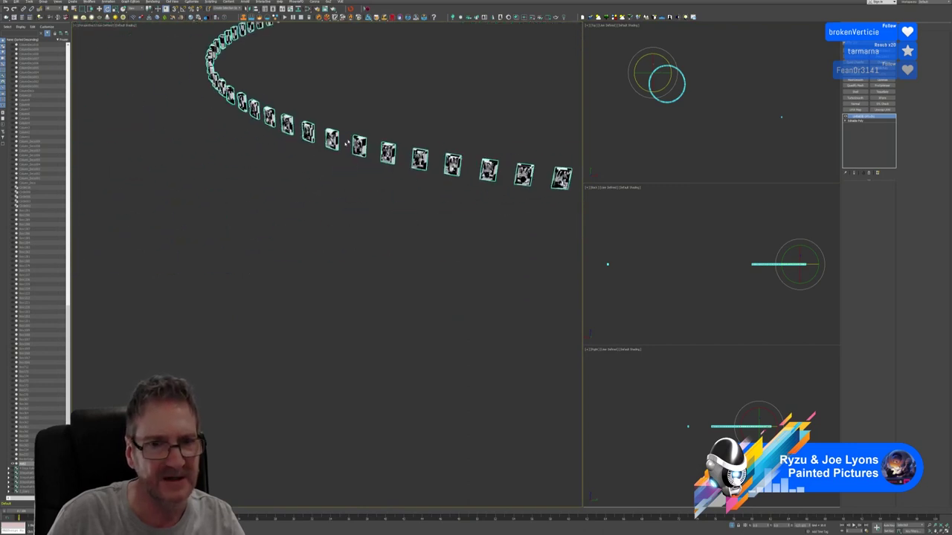
middle_click_drag(347, 149, 363, 151, "alt")
scroll(366, 168, "up", 10)
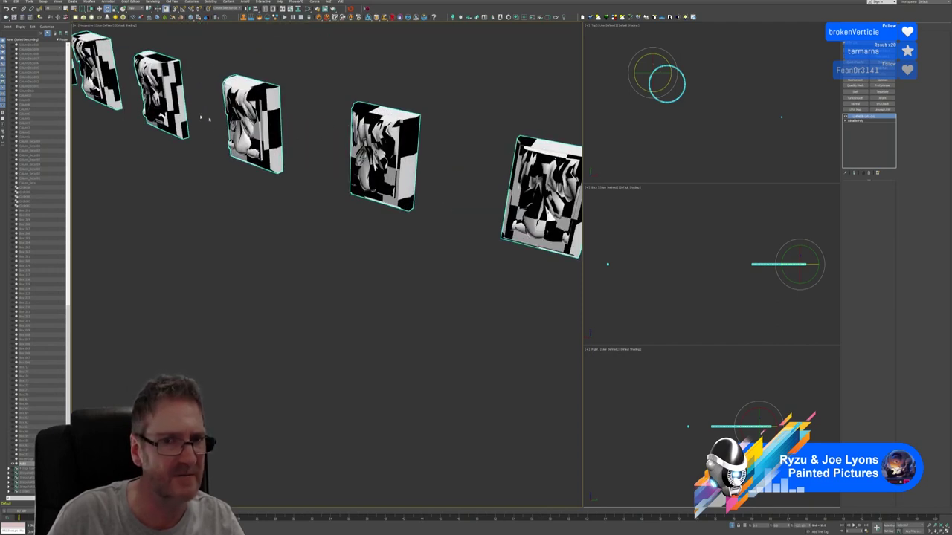
scroll(334, 168, "down", 10)
middle_click_drag(363, 68, 360, 72)
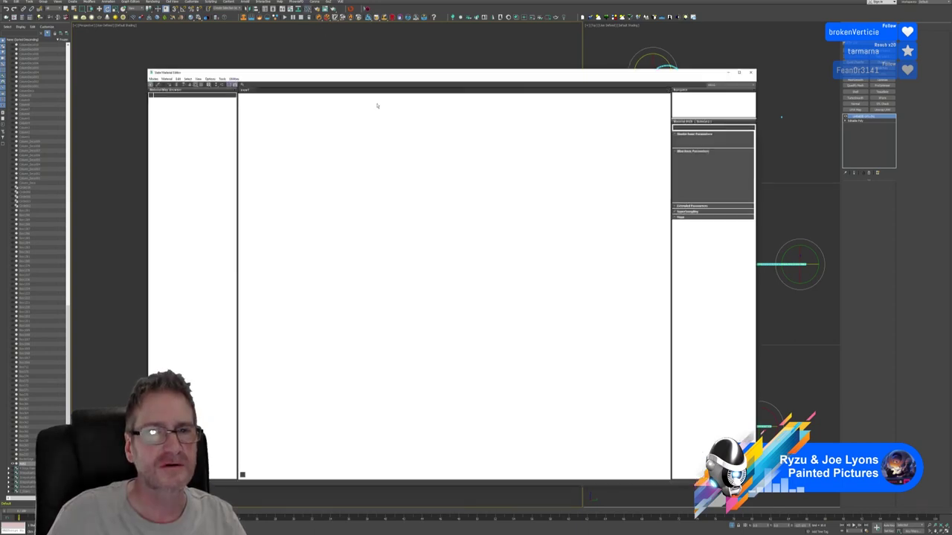
Step: Assign the plain Standard material without a map to the decorated-panel ring and close the Slate Material Editor
left_click(309, 17)
double_click(285, 151)
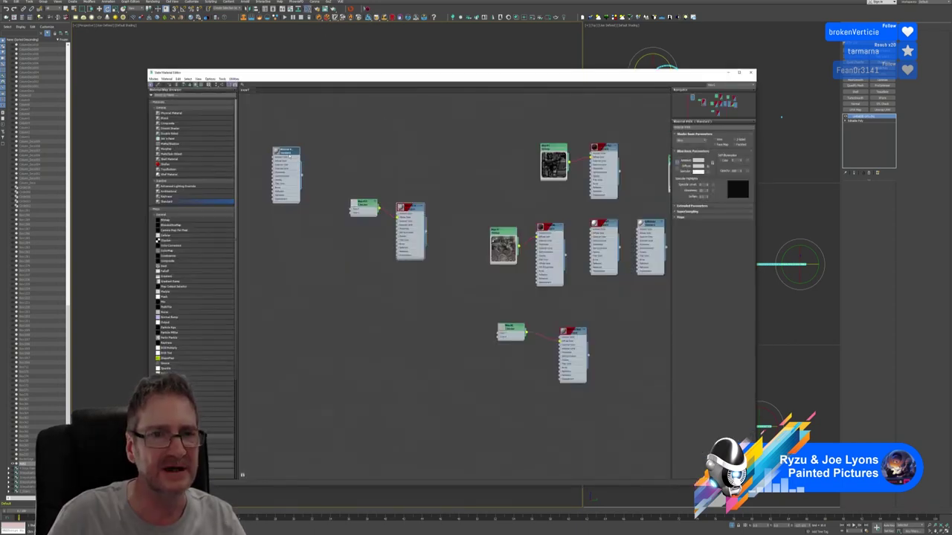
right_click(288, 155)
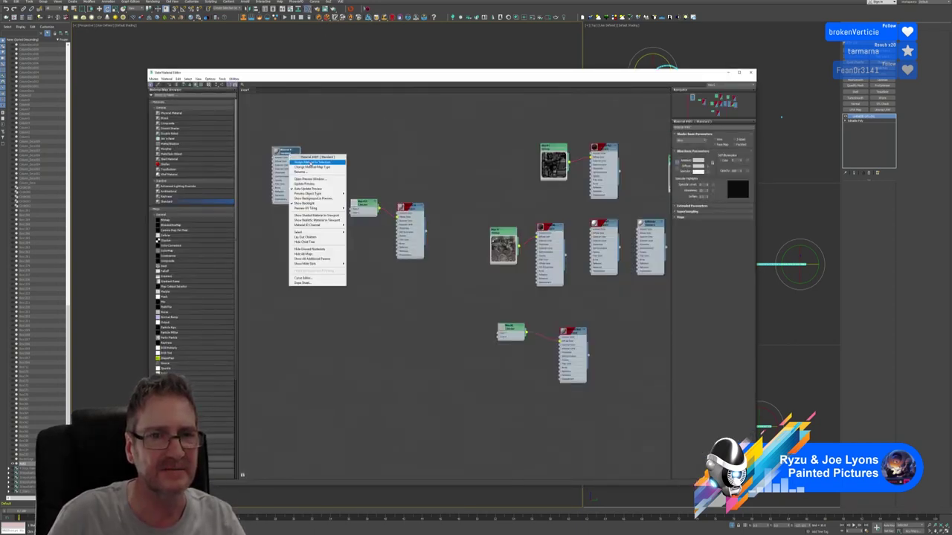
left_click(305, 162)
left_click(751, 72)
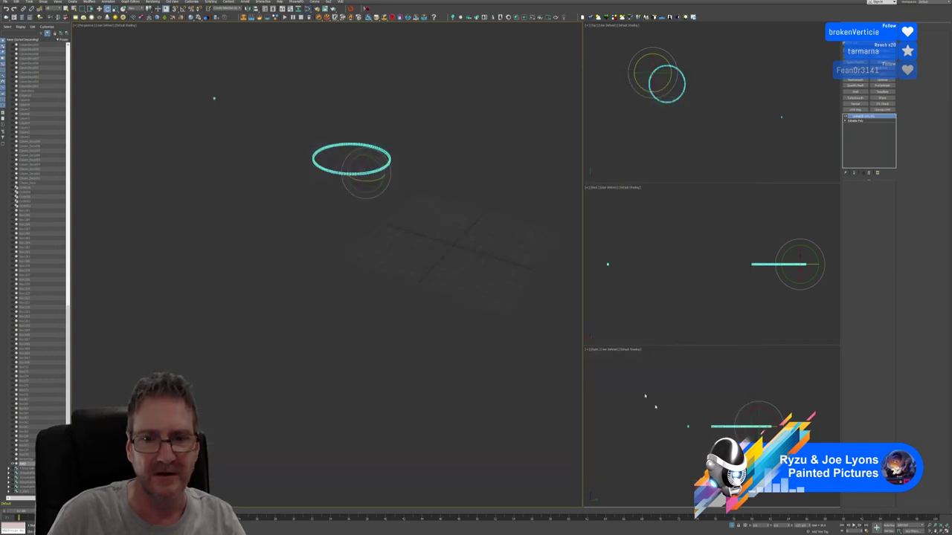
Step: Deselect the decorated-panel ring and leave isolation to bring back the whole terrace scene
middle_click_drag(396, 279, 374, 292)
left_click(373, 292)
scroll(328, 203, "down", 5)
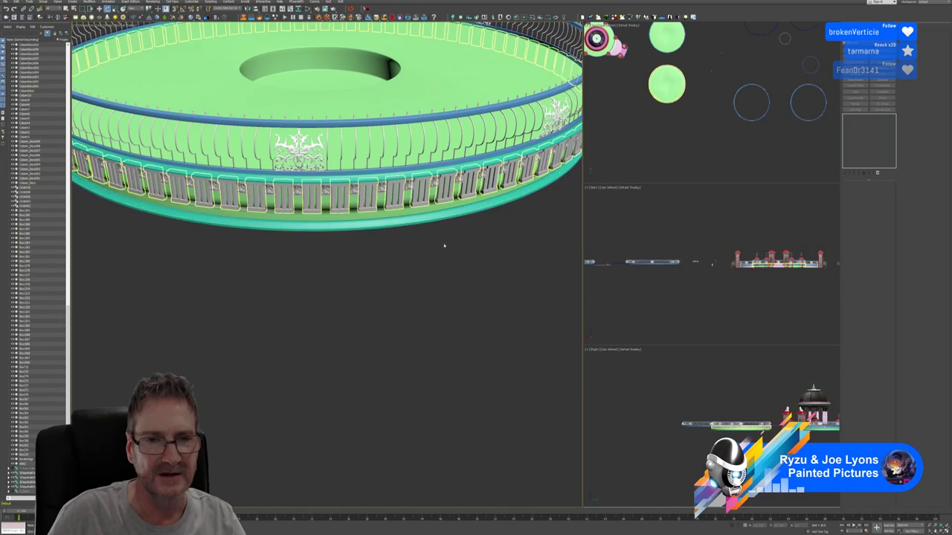
scroll(397, 251, "up", 3)
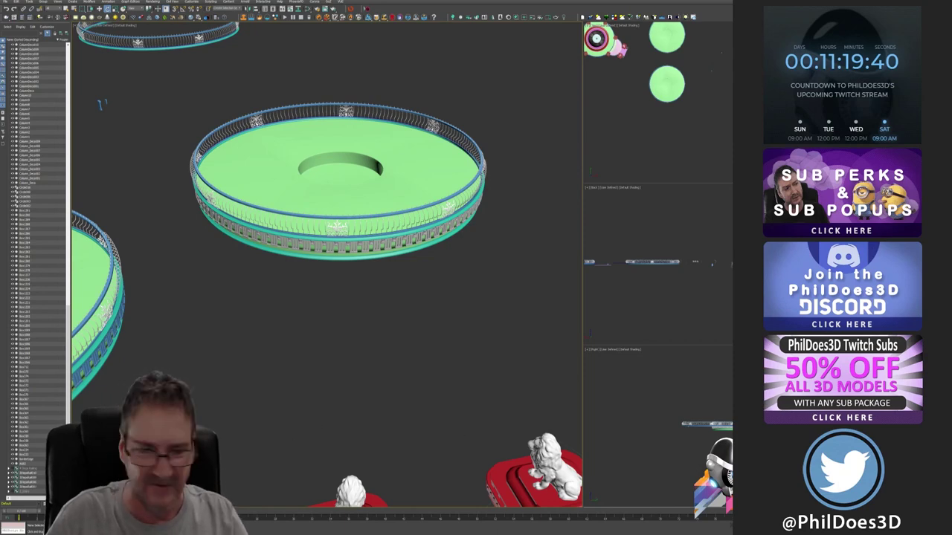
Step: Switch to the web browser, open the copied ArtStation image link in a new tab, view the artwork and return to 3ds Max
key("alt+Tab")
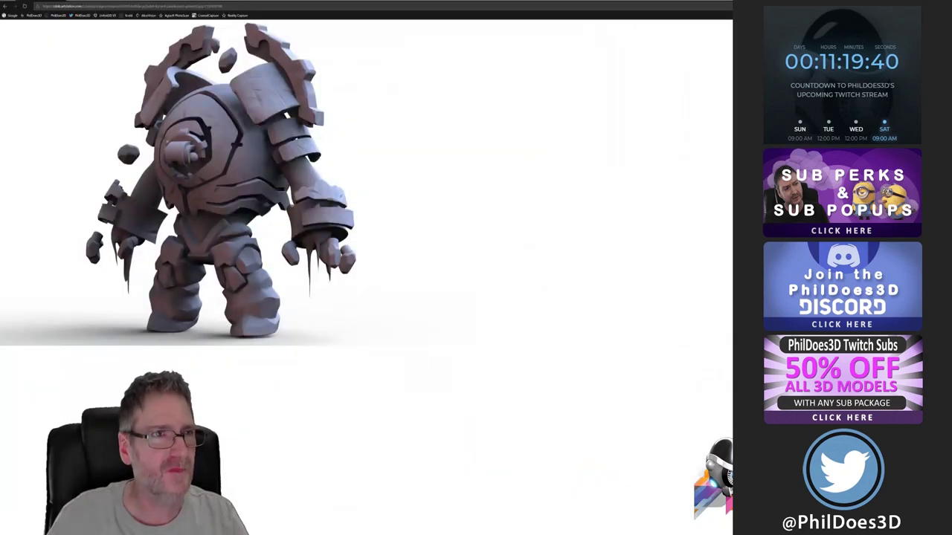
left_click(73, 2)
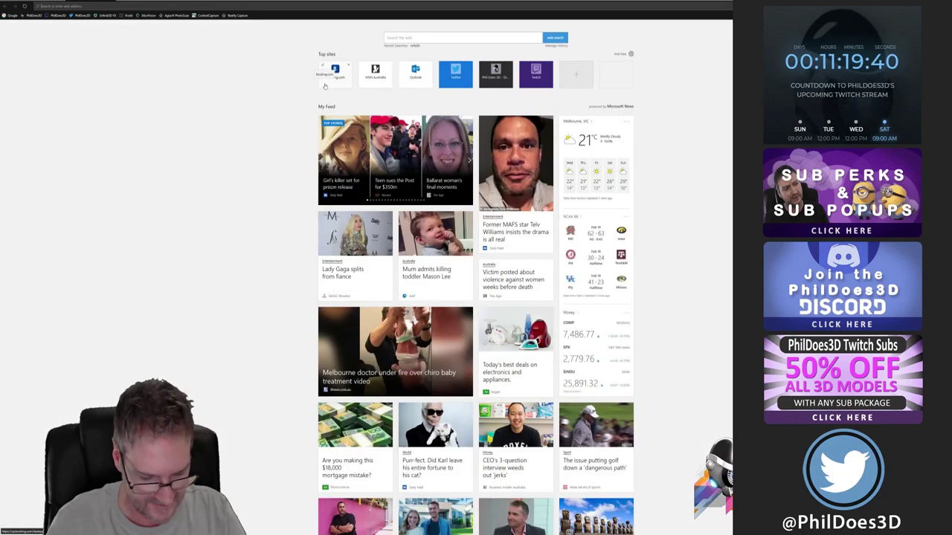
key("ctrl+v")
key("Return")
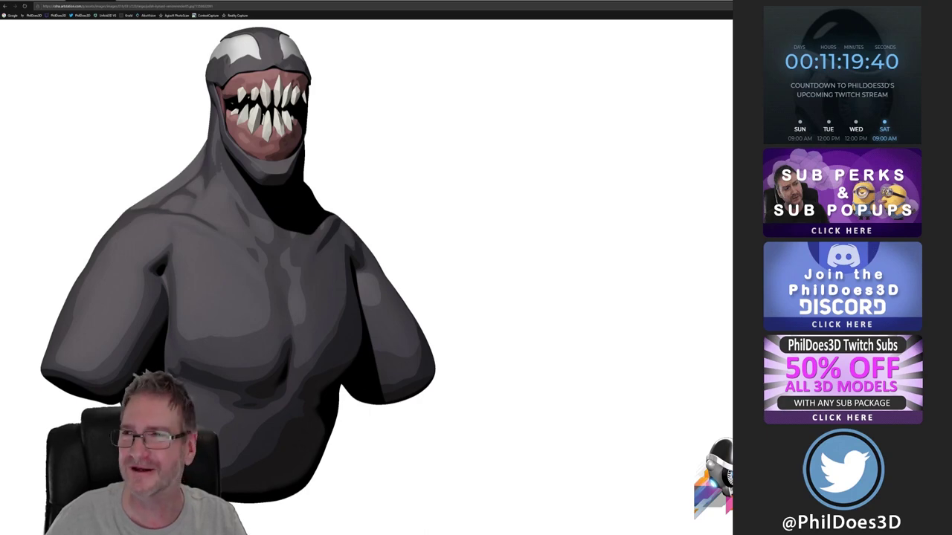
key("alt+Tab")
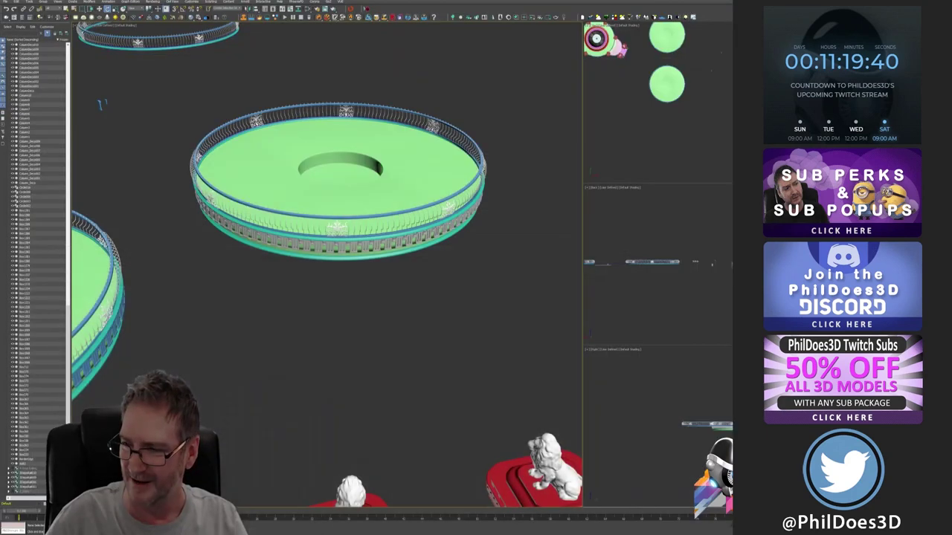